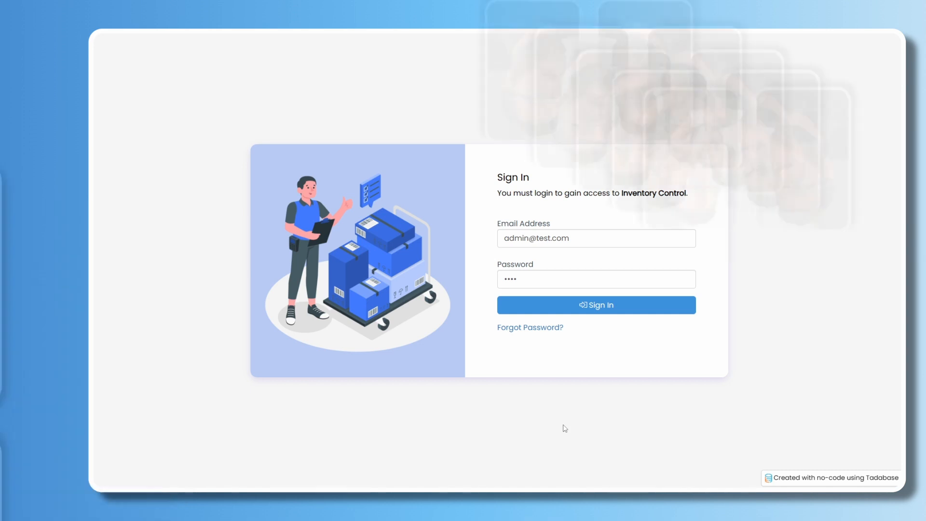
Sign in to the Inventory Control app and decline the browser's offer to save the password.
click(641, 310)
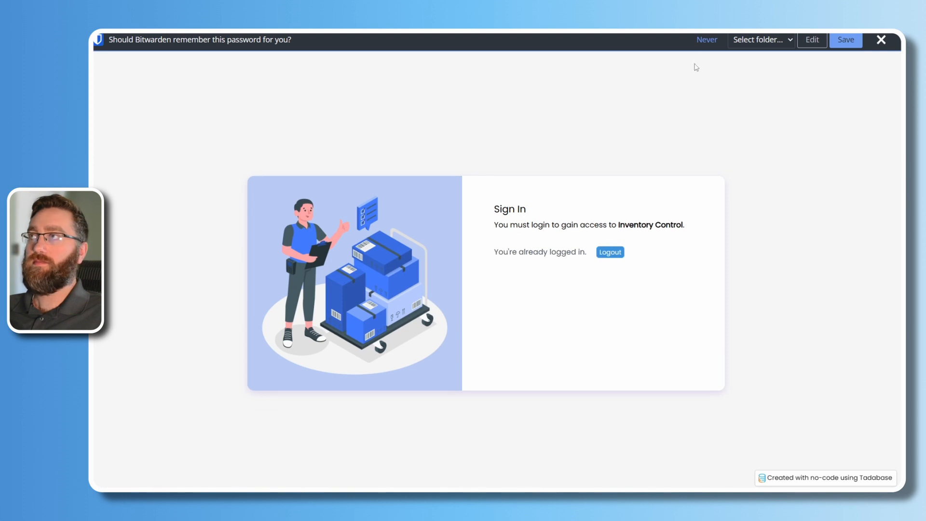
click(708, 44)
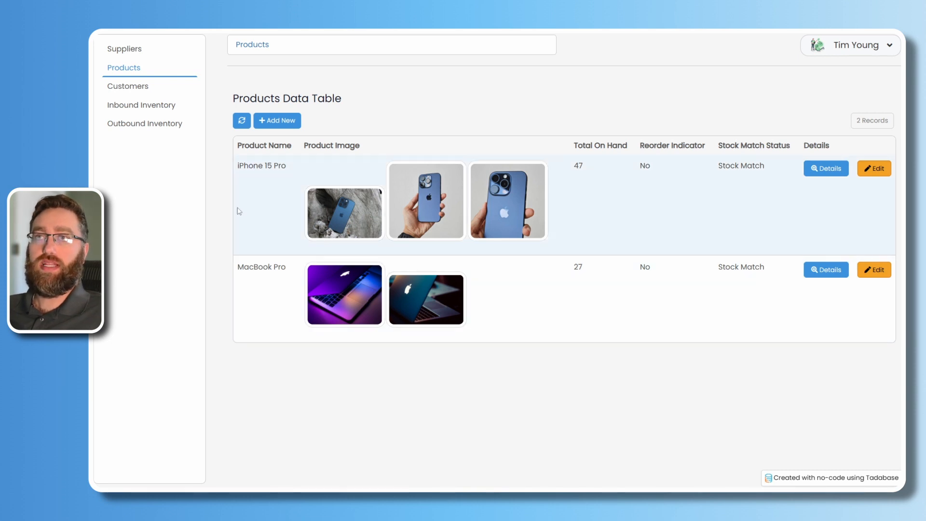
Preview the Add New product form, then the iPhone 15 Pro details and edit form, unchanged.
click(276, 121)
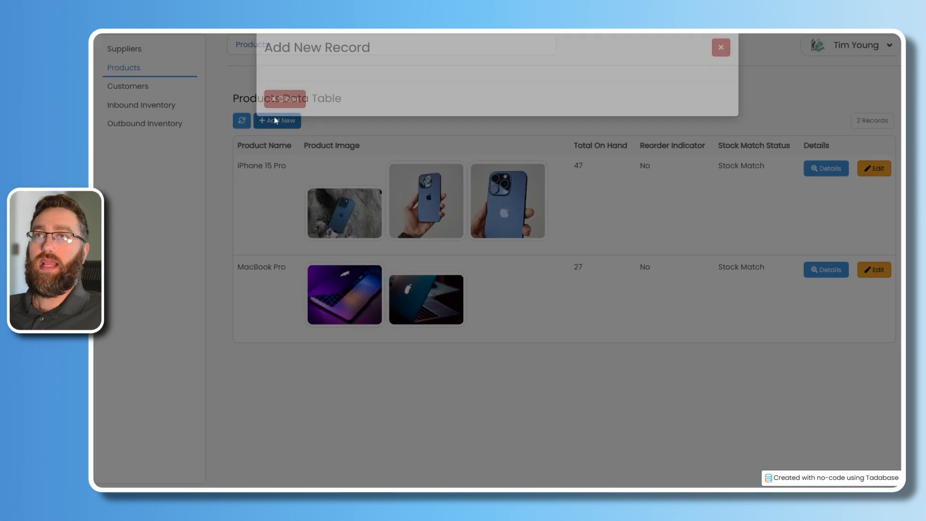
click(721, 62)
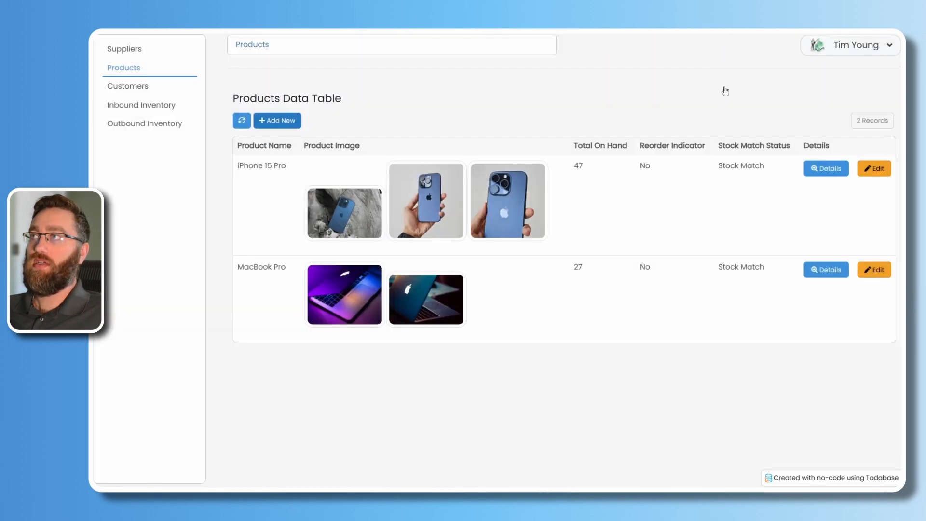
click(824, 170)
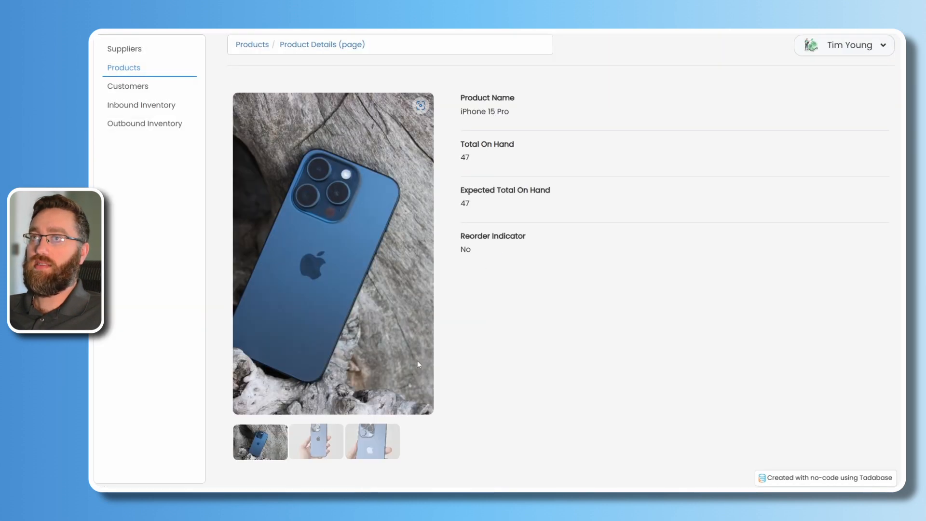
click(249, 44)
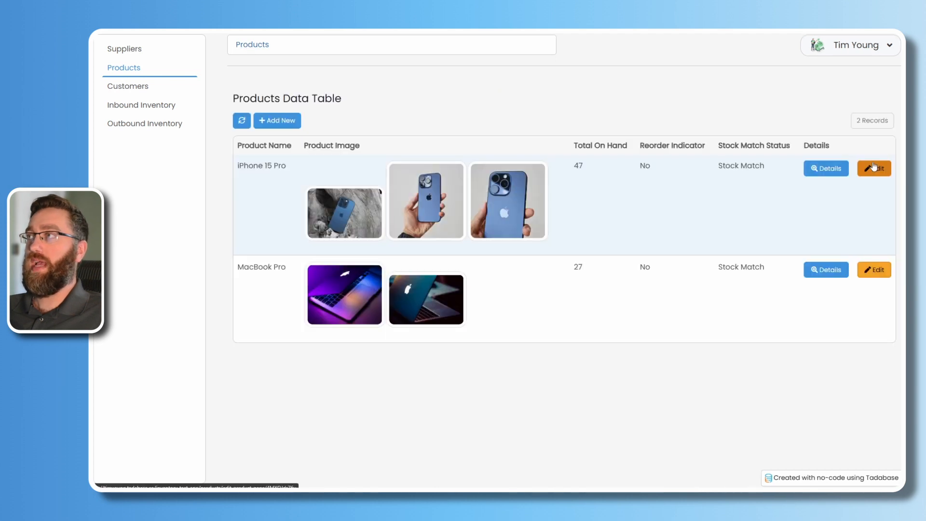
click(875, 169)
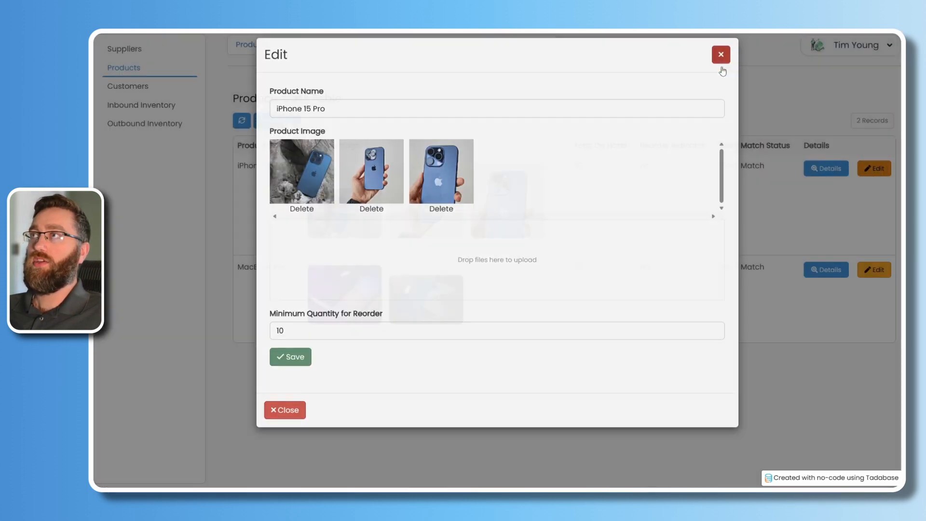
click(722, 62)
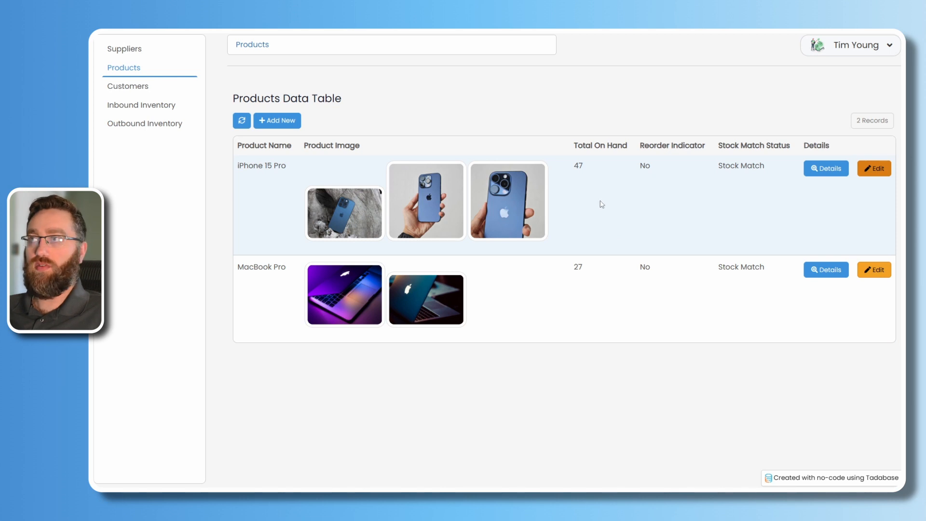
Highlight iPhone 15 Pro's Total On Hand 47, Reorder No and Stock Match, then open Suppliers.
double_click(579, 166)
click(611, 188)
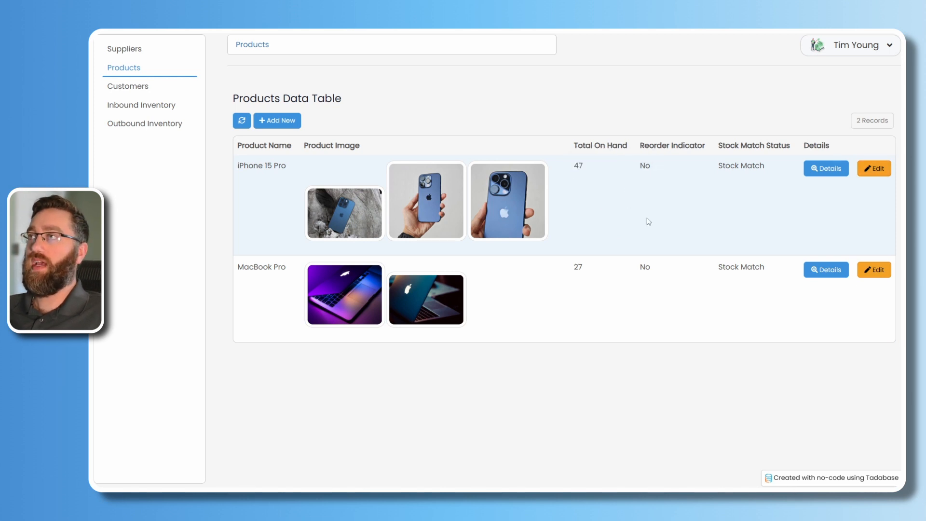
double_click(647, 168)
click(645, 190)
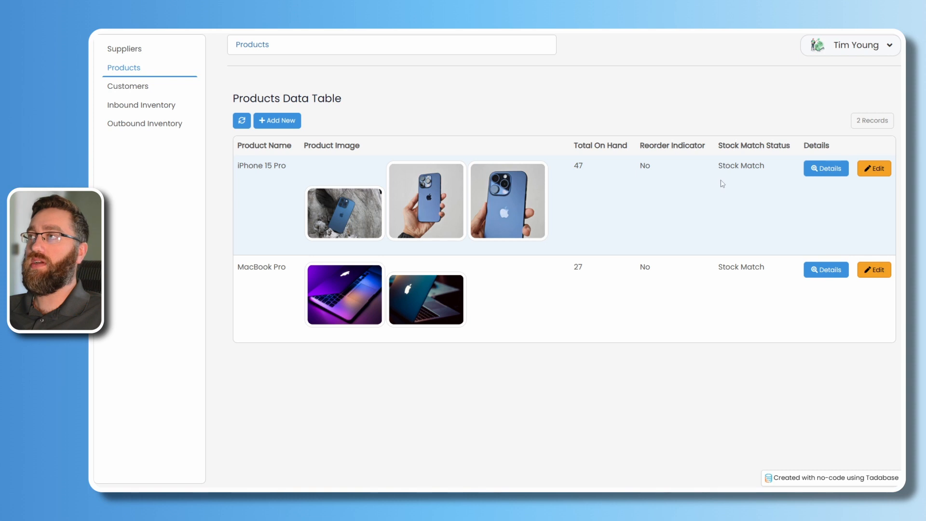
drag(718, 168, 771, 172)
click(761, 213)
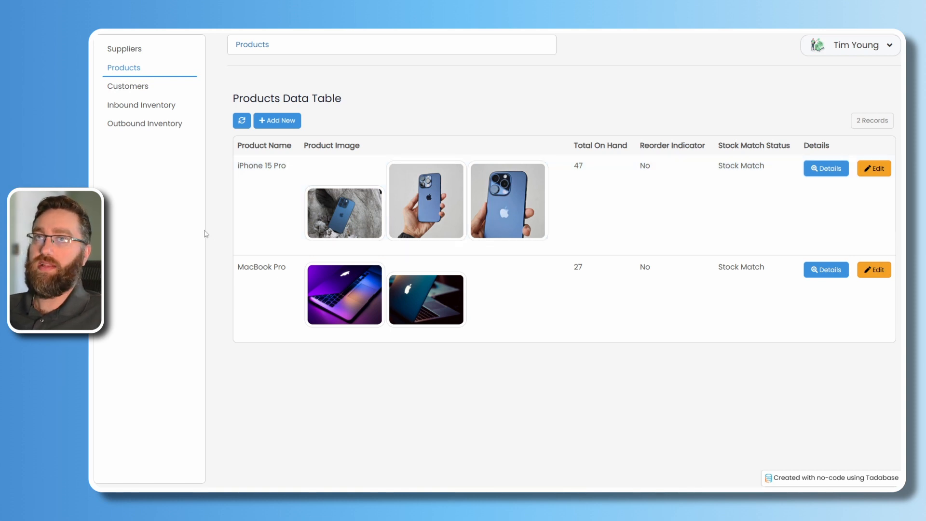
click(125, 50)
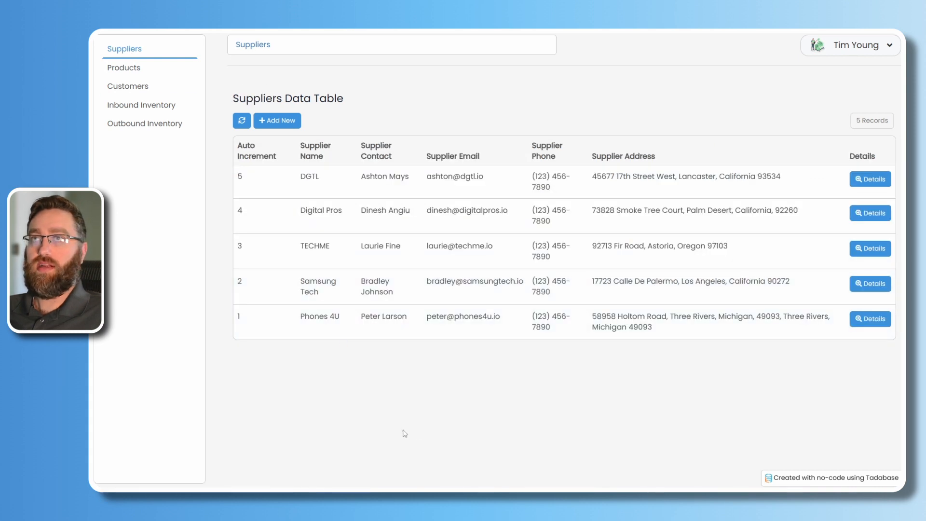
Preview the new supplier form unsaved, then view the Customers and Inbound Inventory tables.
click(273, 122)
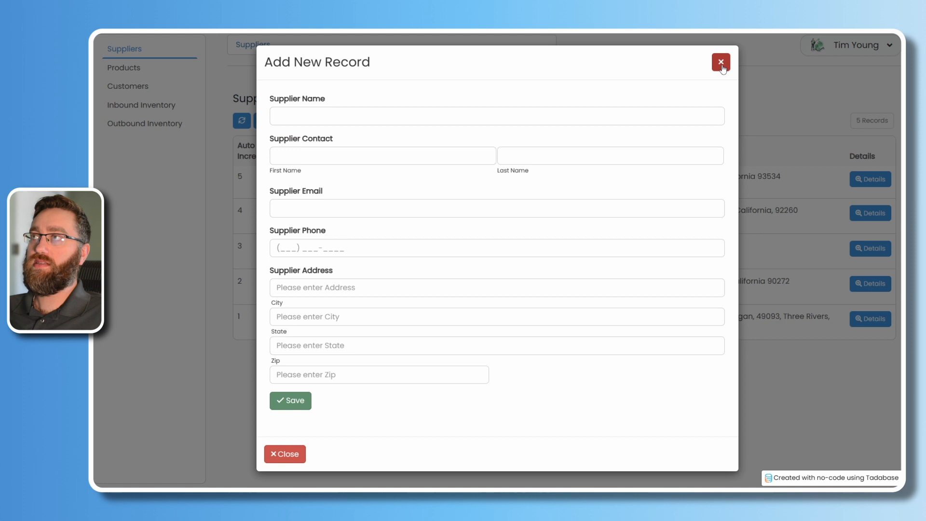
click(721, 63)
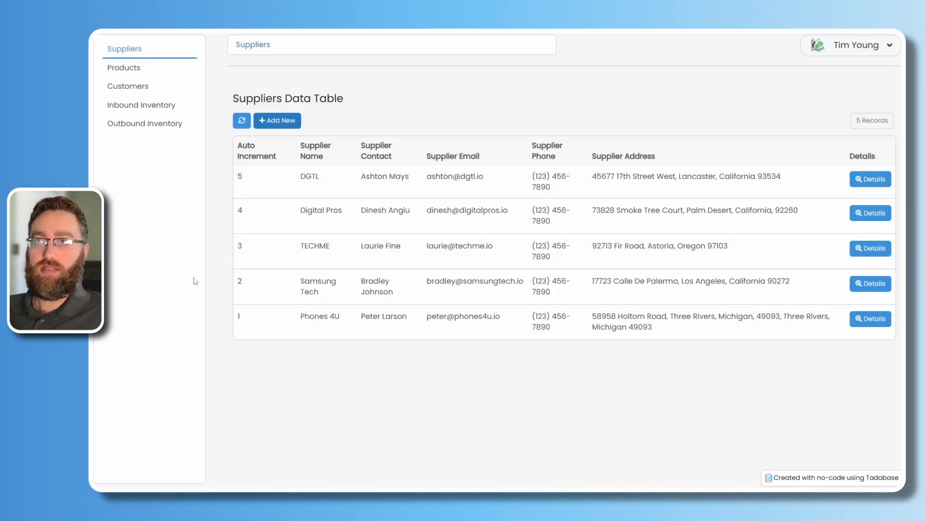
click(128, 87)
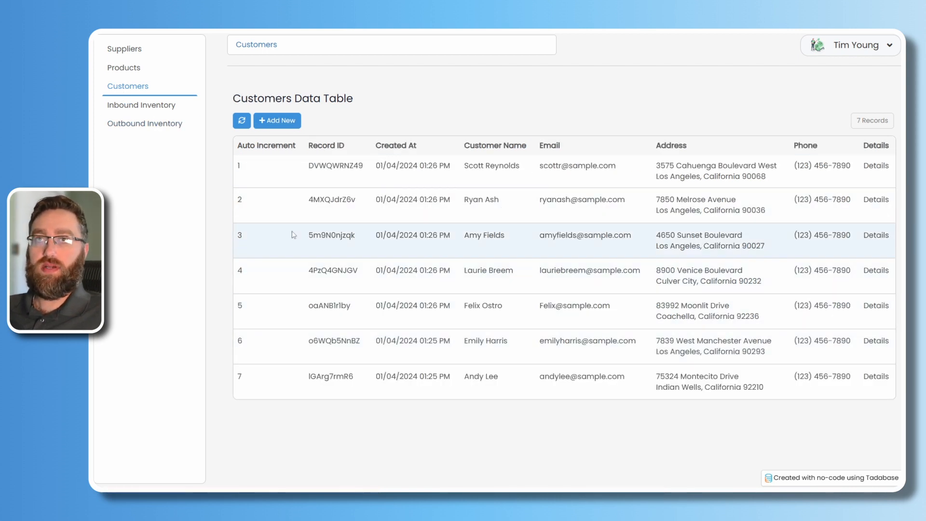
click(131, 110)
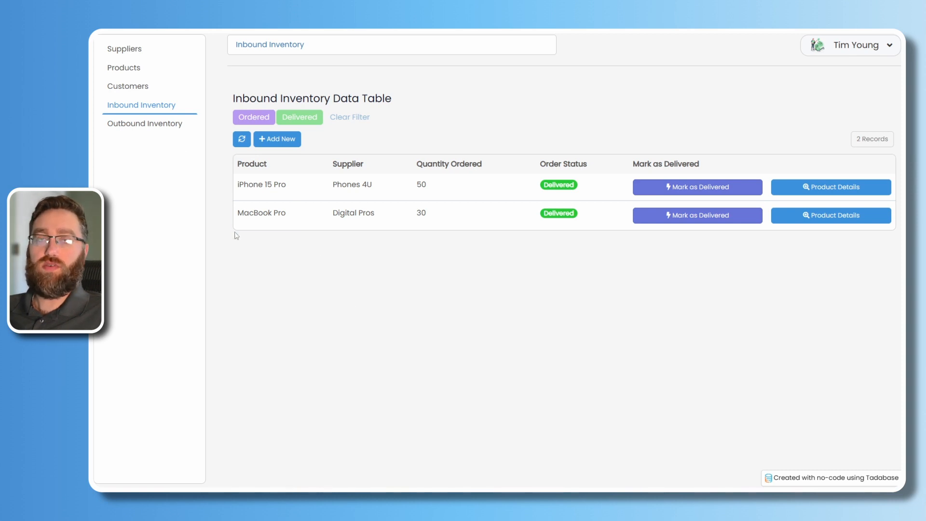
Preview the new inbound order's product, supplier and Quantity Ordered fields, closing it unsaved.
click(282, 140)
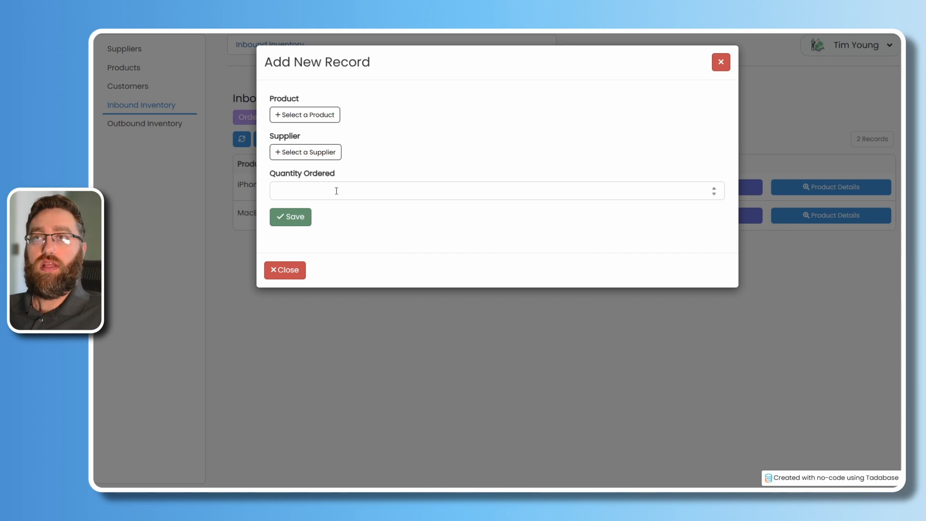
click(308, 118)
click(335, 106)
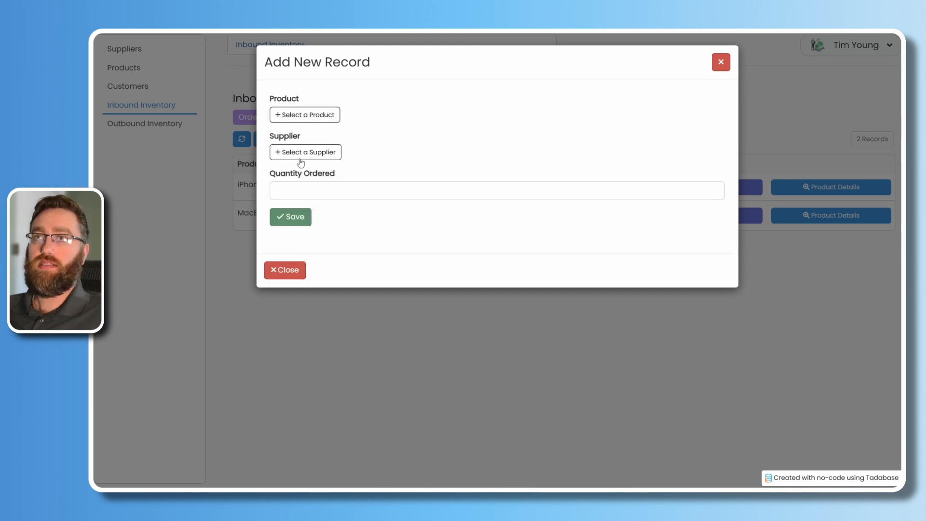
click(301, 153)
click(390, 138)
click(325, 186)
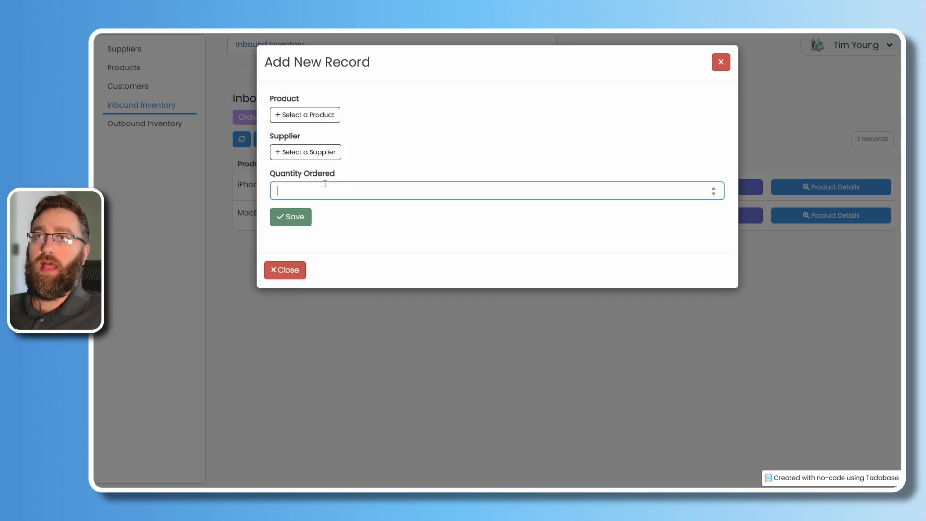
click(284, 270)
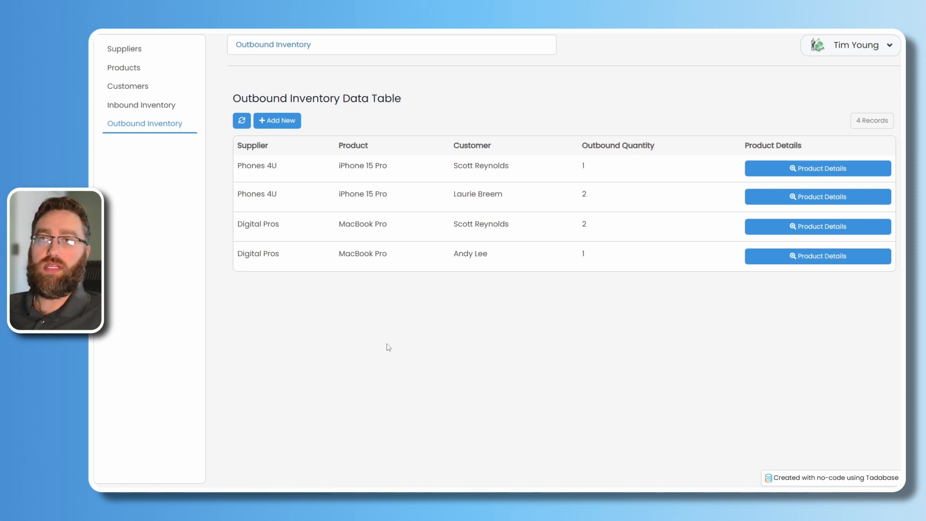
click(288, 124)
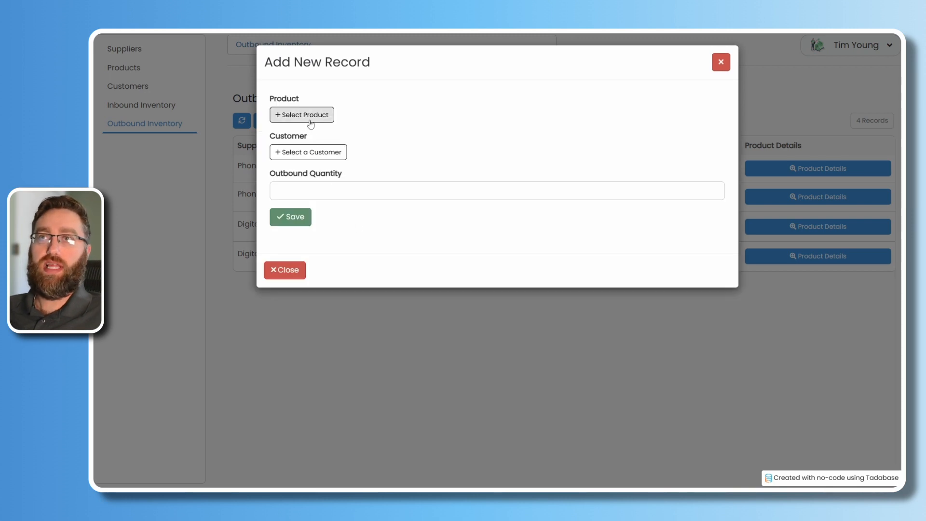
click(311, 124)
click(331, 98)
click(310, 152)
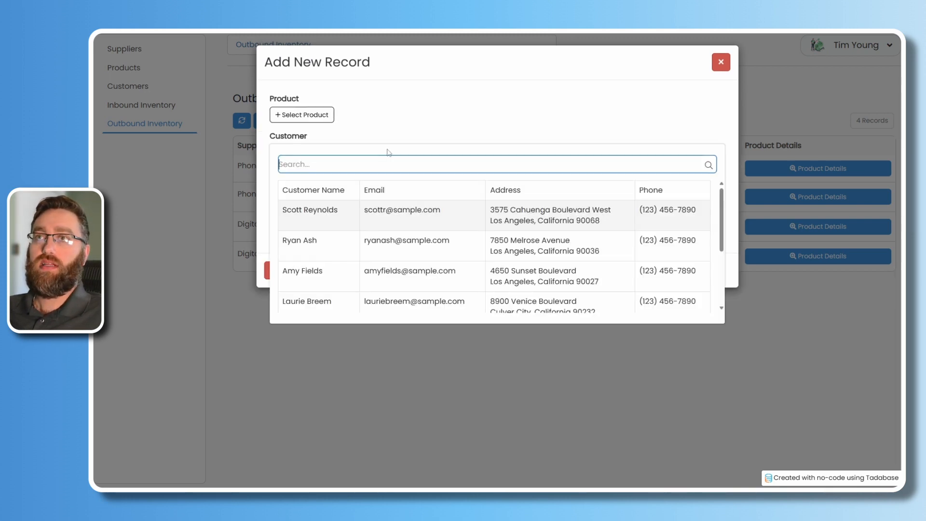
click(389, 152)
click(305, 193)
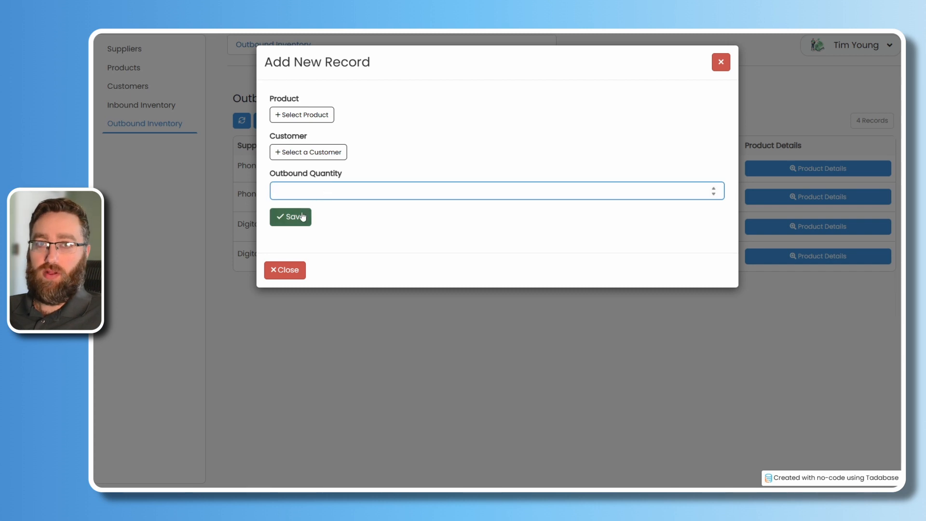
click(296, 270)
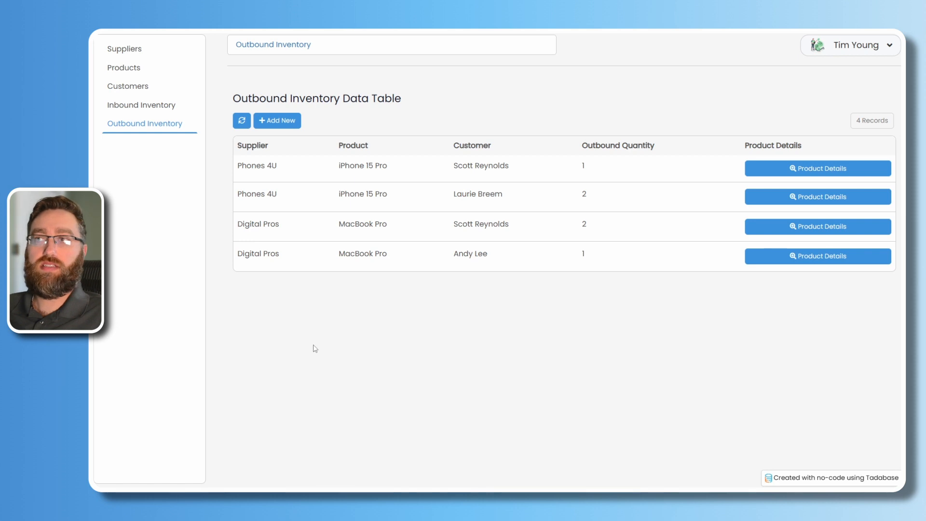
Return to the Products table showing iPhone 15 Pro and MacBook Pro stock.
click(131, 72)
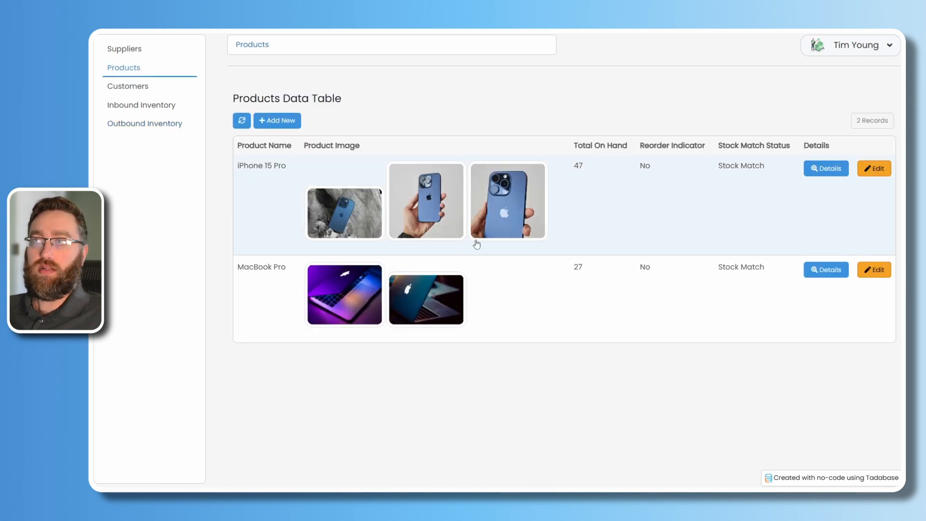
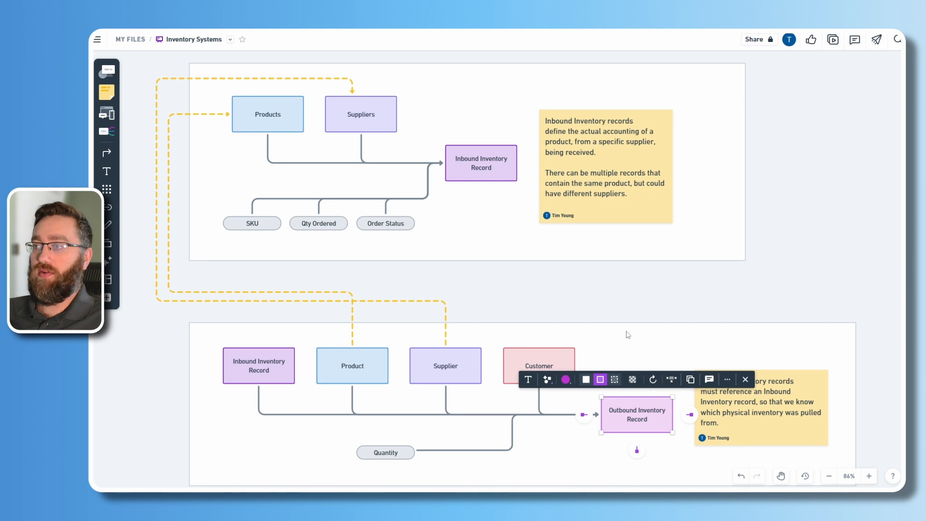
Inspect the diagram's Outbound Inventory Record, Quantity, Inbound Inventory Record, Products, Suppliers and Customer boxes.
click(623, 340)
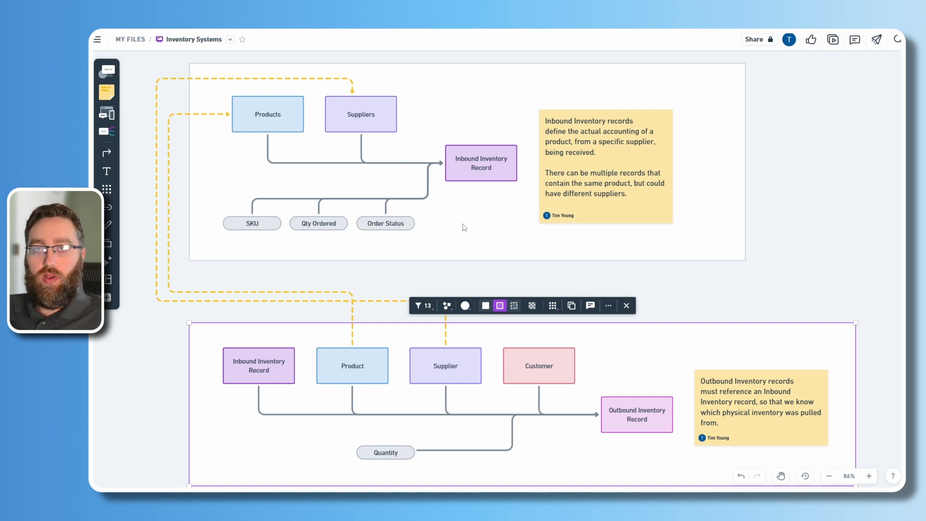
click(618, 424)
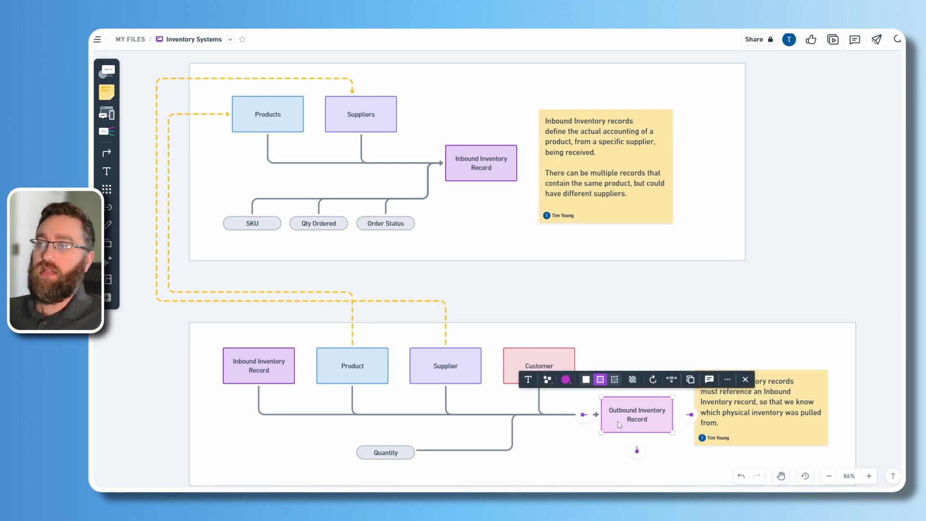
click(404, 456)
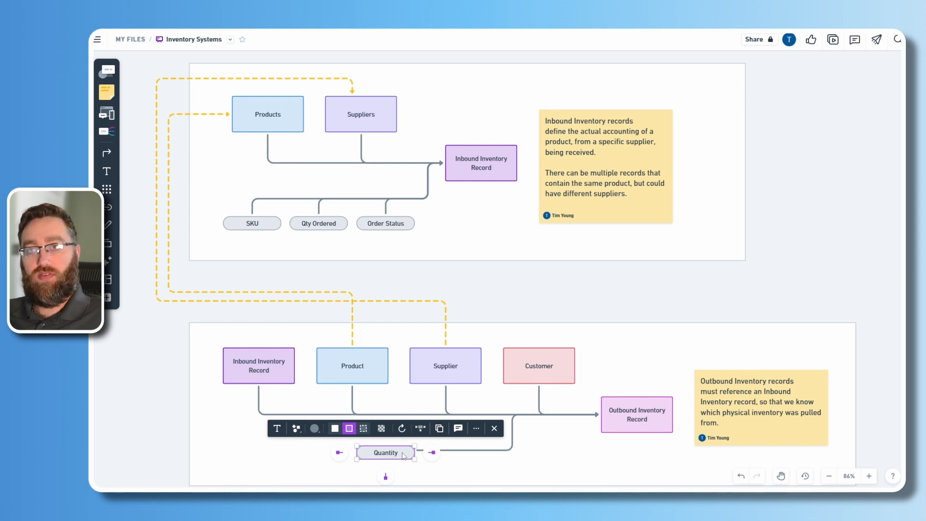
click(277, 380)
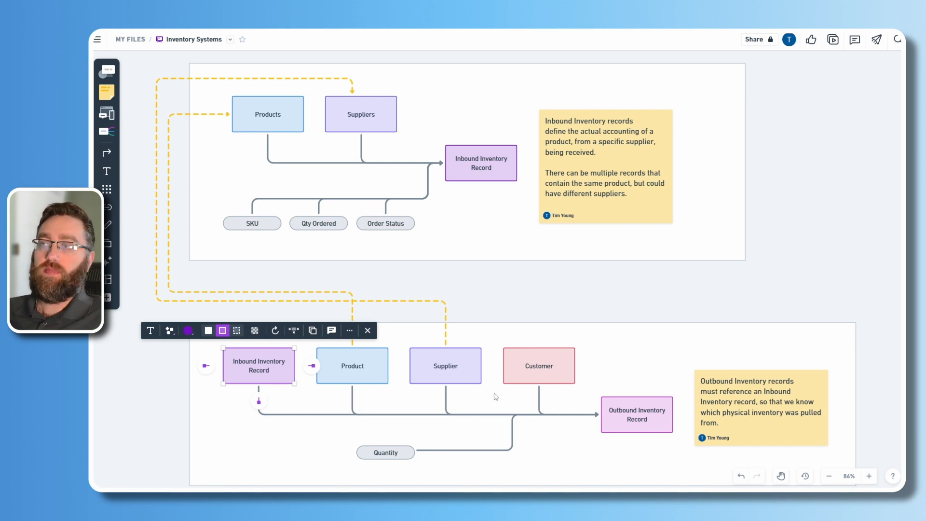
click(494, 393)
click(259, 374)
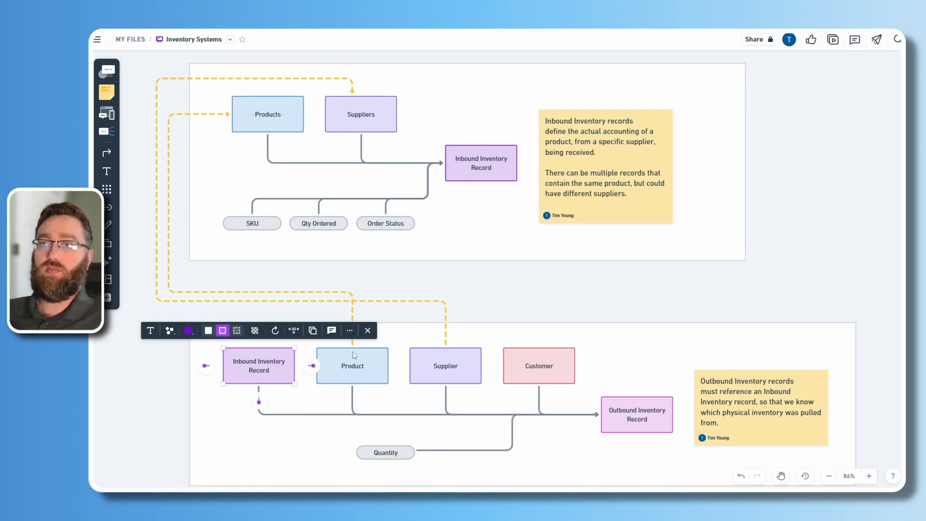
click(266, 129)
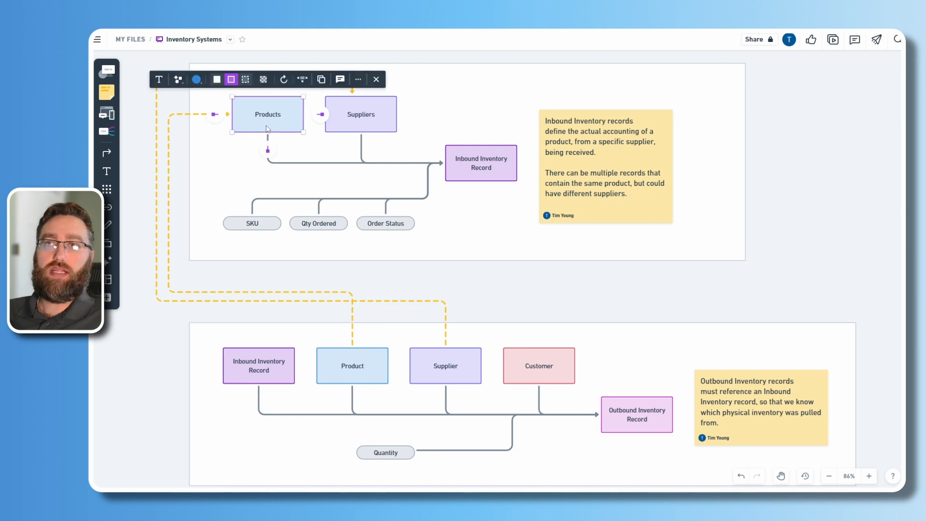
click(356, 120)
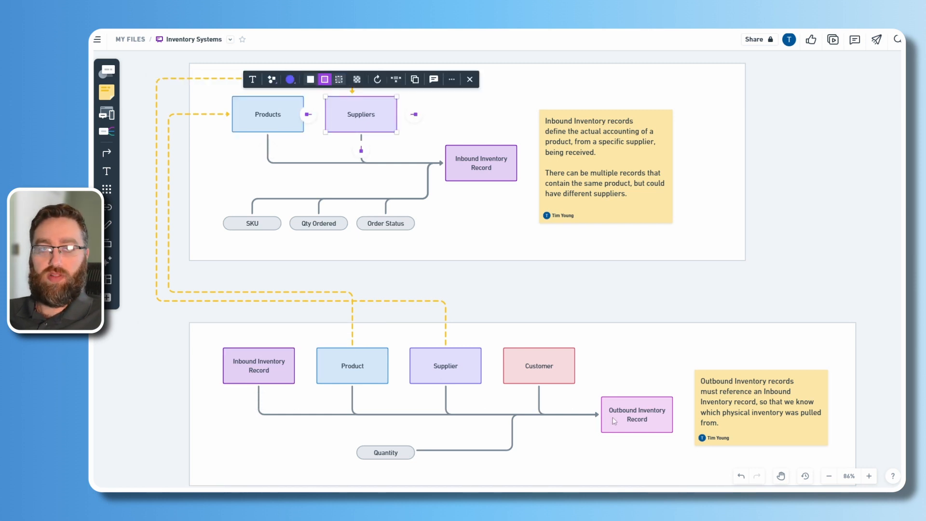
click(518, 377)
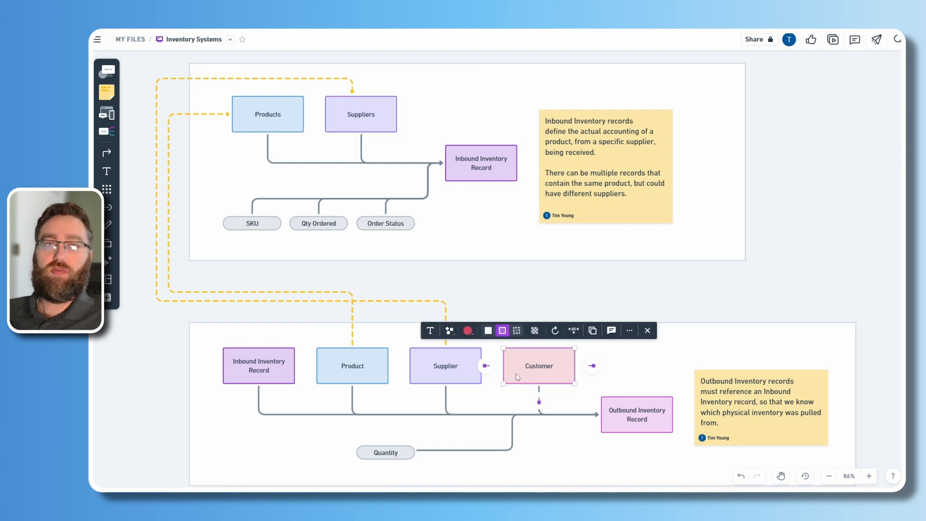
click(572, 290)
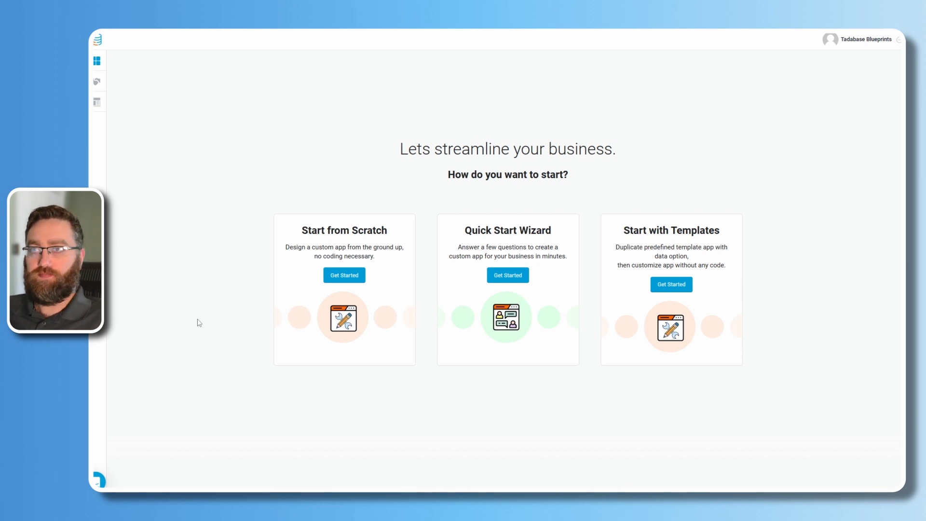
Create a blank Tadabase app from scratch named 'Inventory Management'.
click(346, 275)
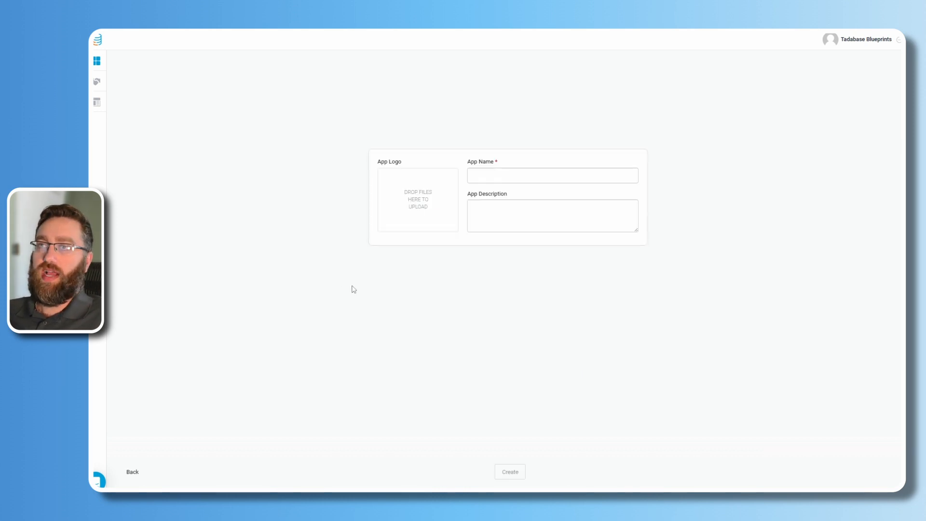
click(483, 179)
text(Inven)
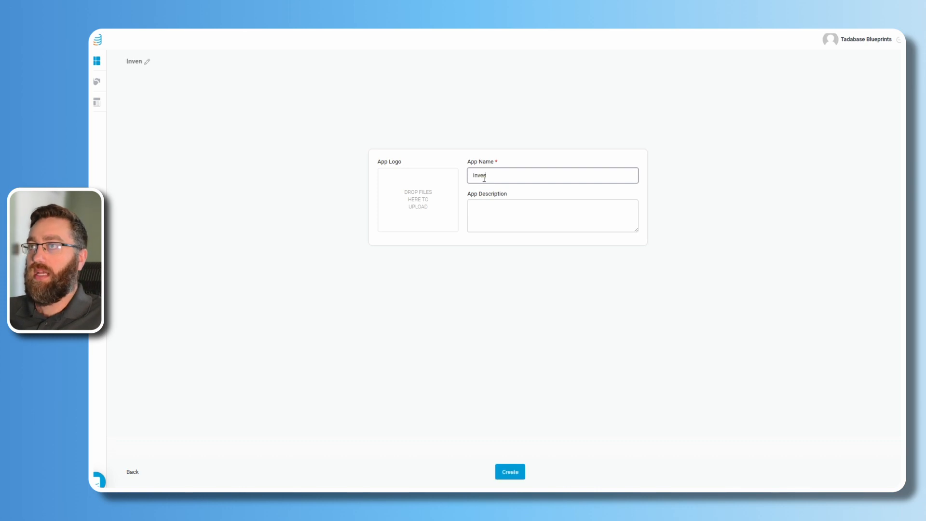
text(tory Man)
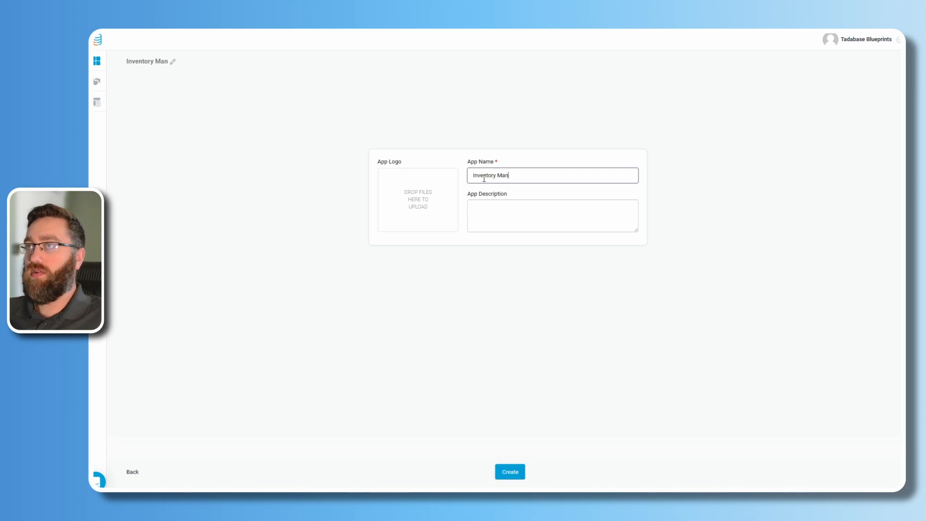
text(agement)
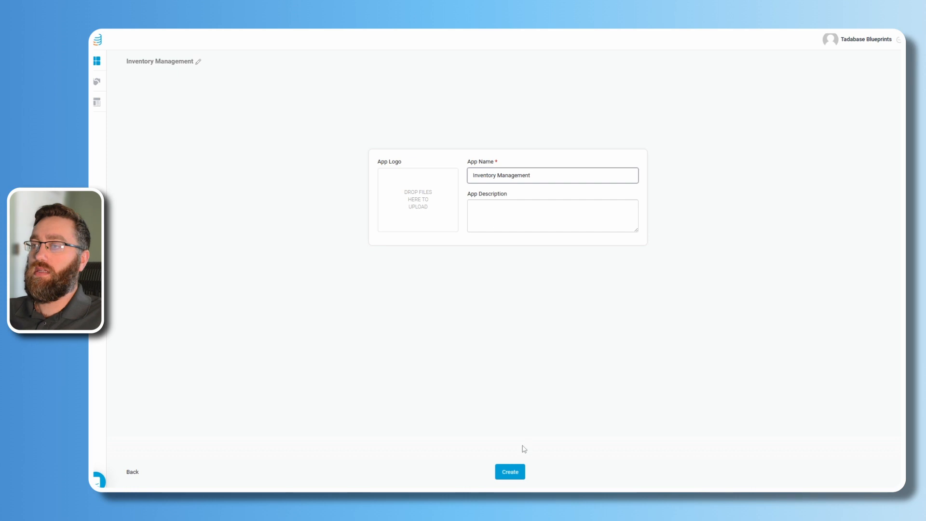
click(512, 472)
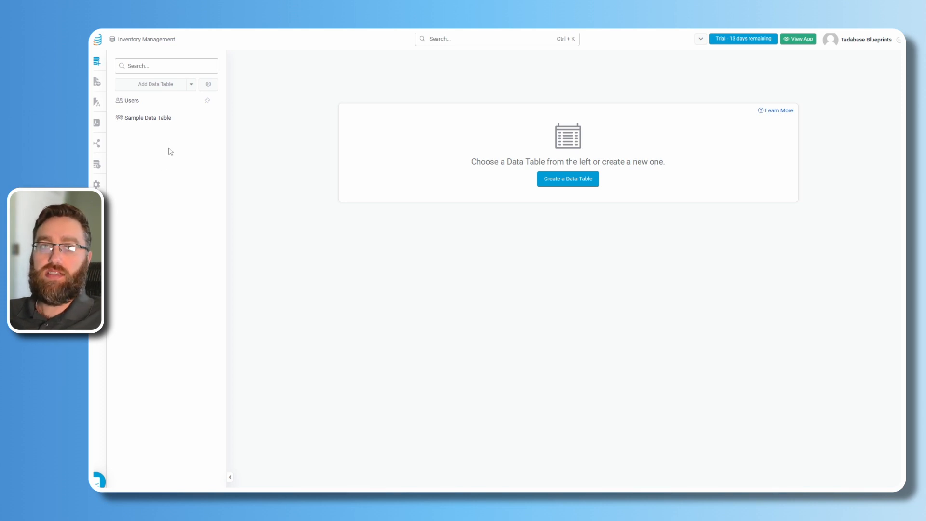
Delete the Sample Data Table from the table's settings.
click(179, 102)
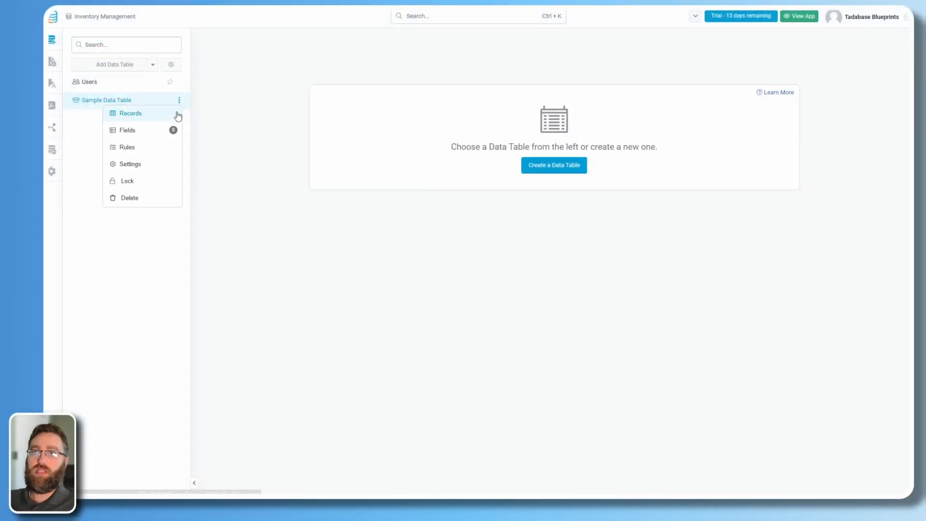
click(130, 164)
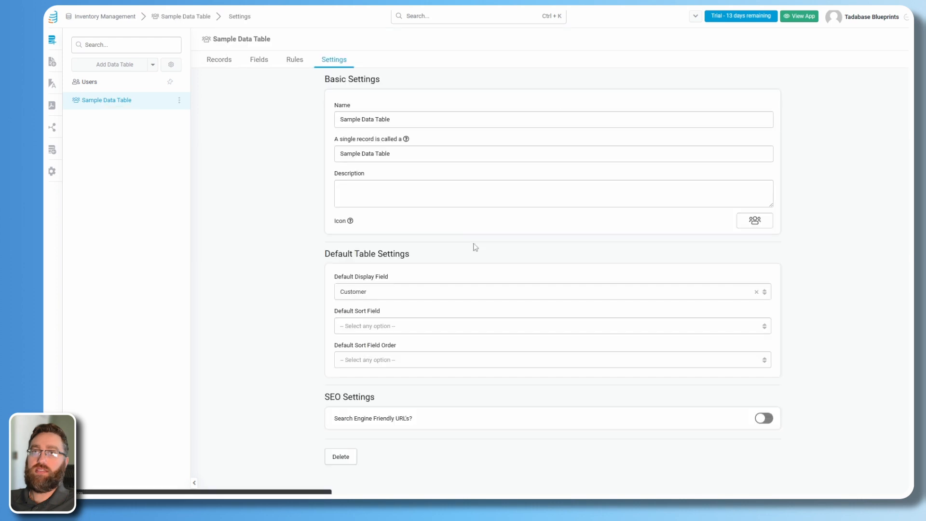
scroll(352, 444, down, 1)
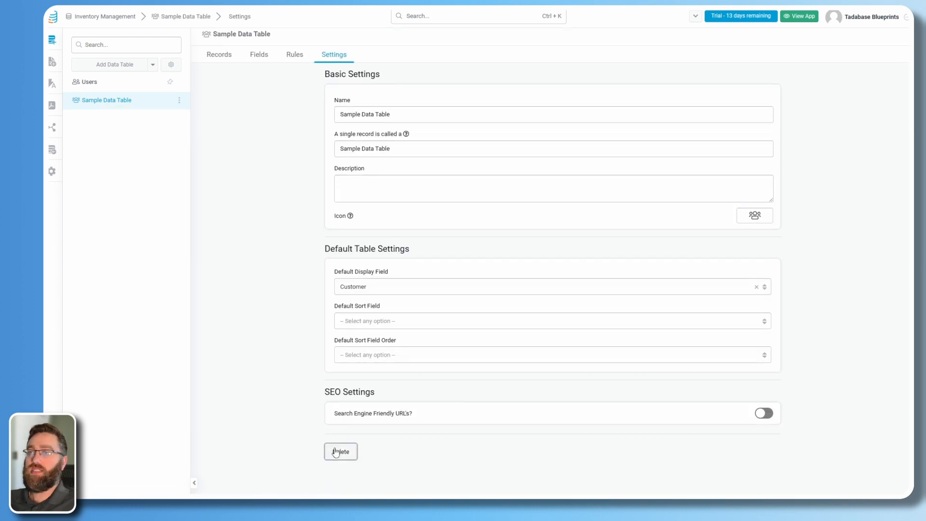
click(340, 452)
click(412, 251)
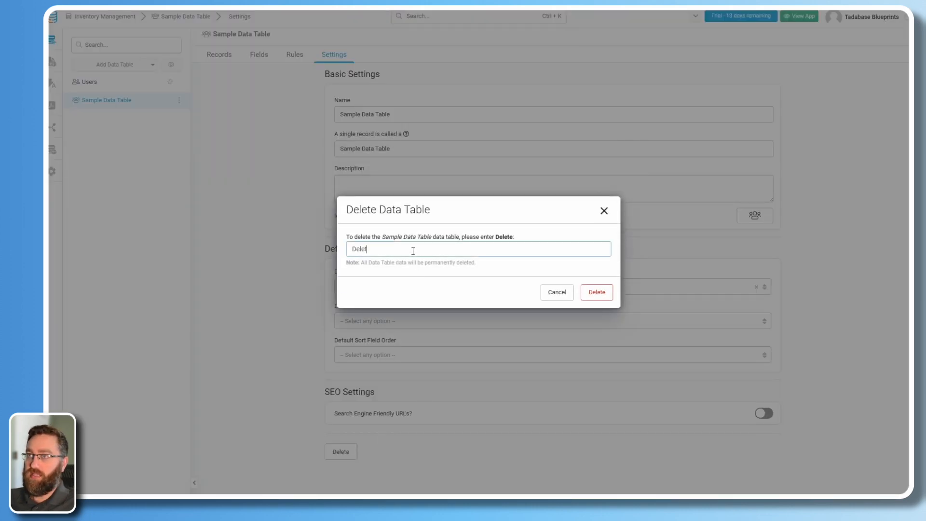
click(596, 293)
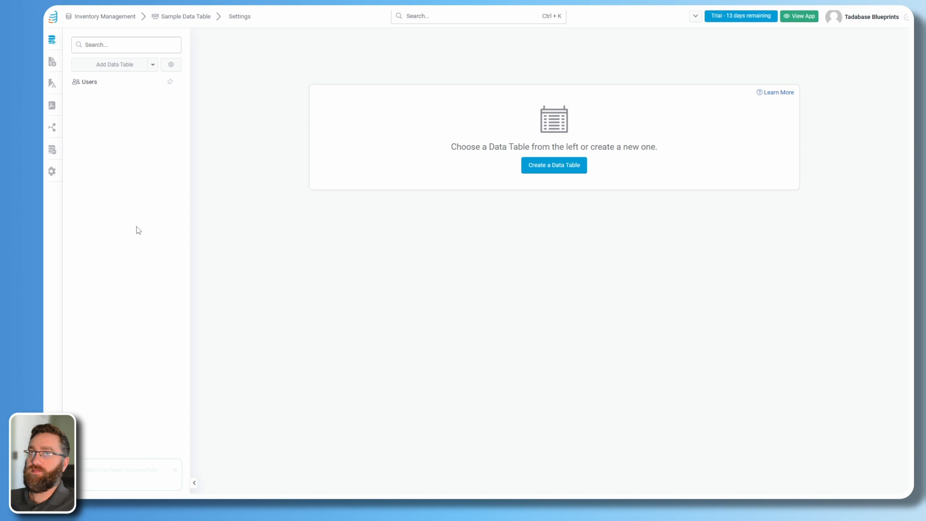
Delete the Sample Page from the app's pages list.
click(52, 64)
click(179, 160)
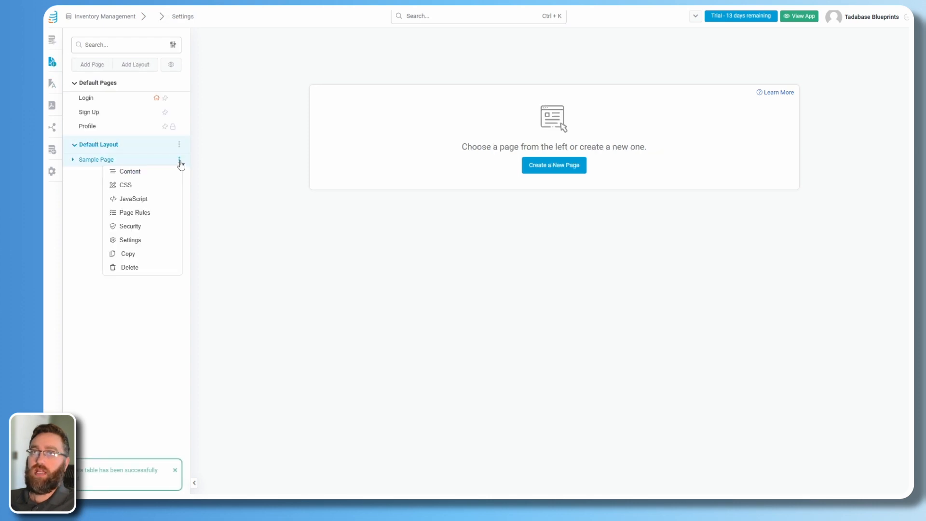
click(143, 272)
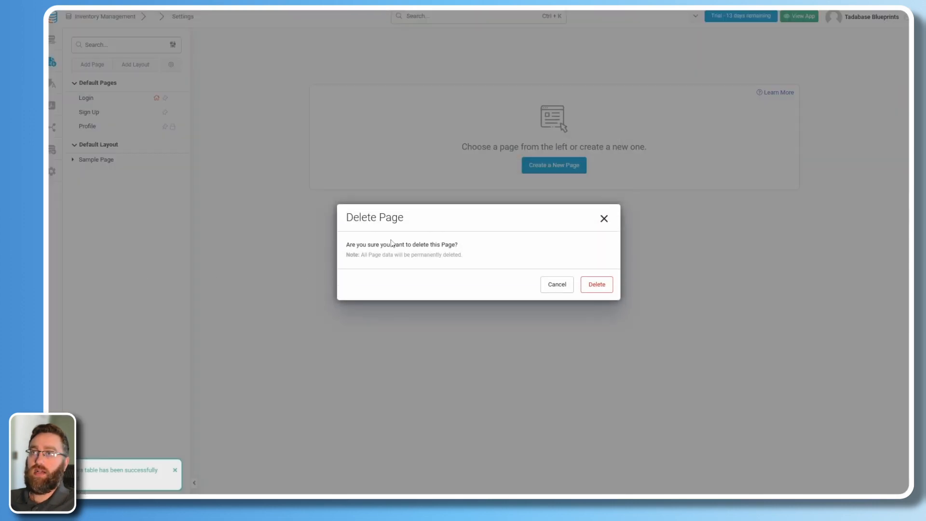
click(599, 288)
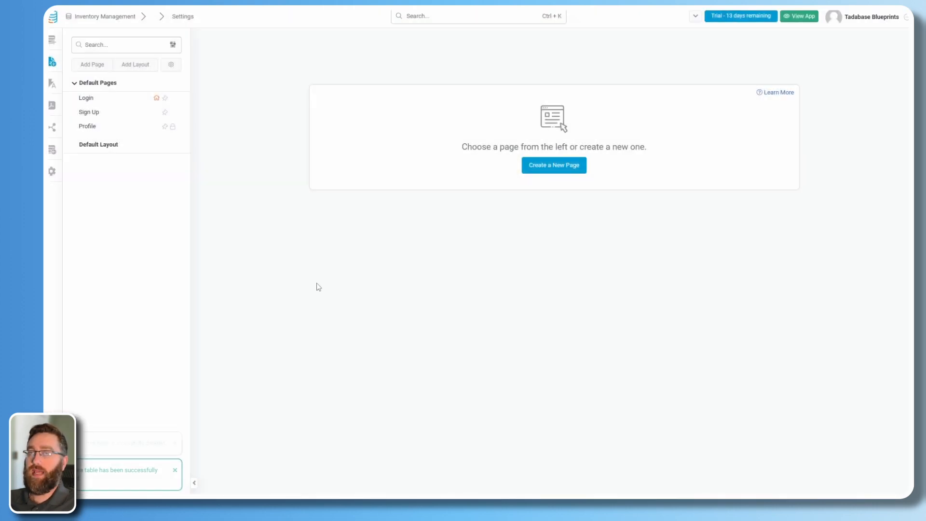
click(52, 176)
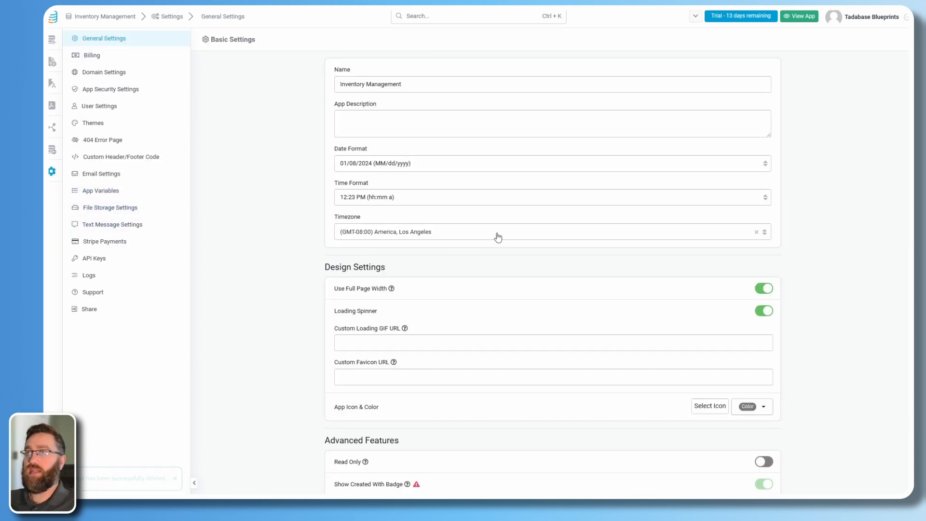
Set the app timezone to (GMT-05:00) America, New York and save the General Settings.
click(483, 236)
scroll(465, 271, down, 5)
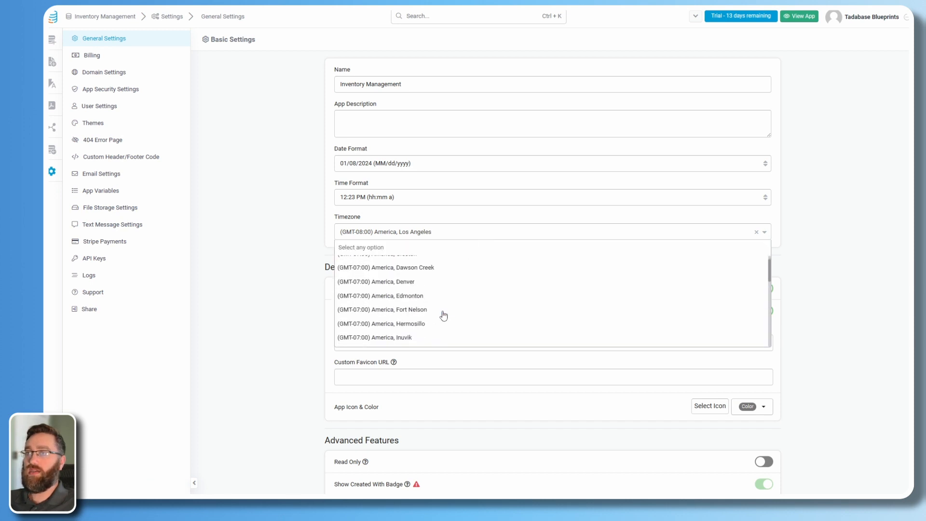
scroll(420, 312, down, 5)
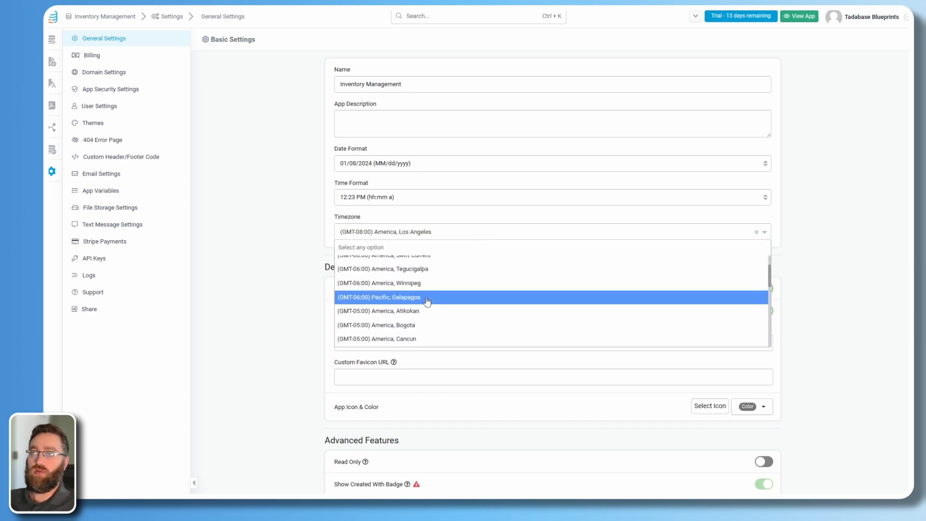
scroll(433, 309, down, 4)
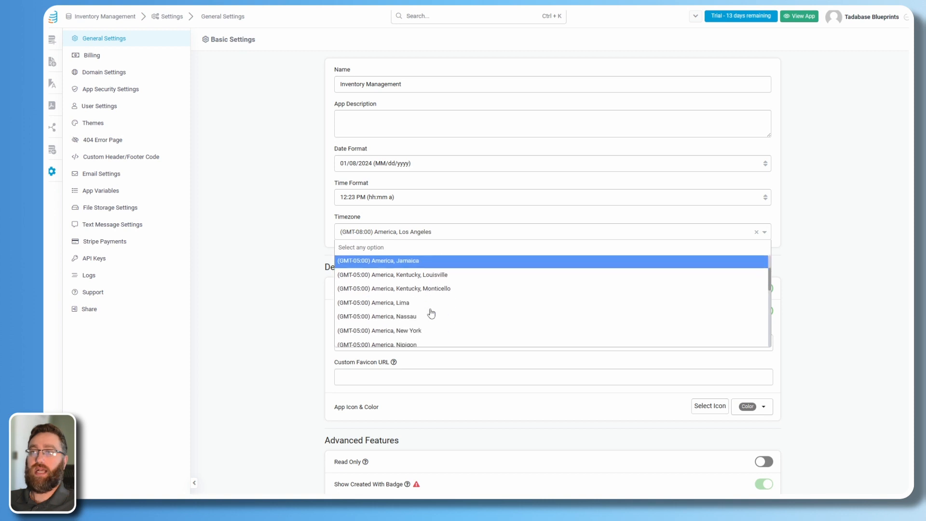
click(419, 285)
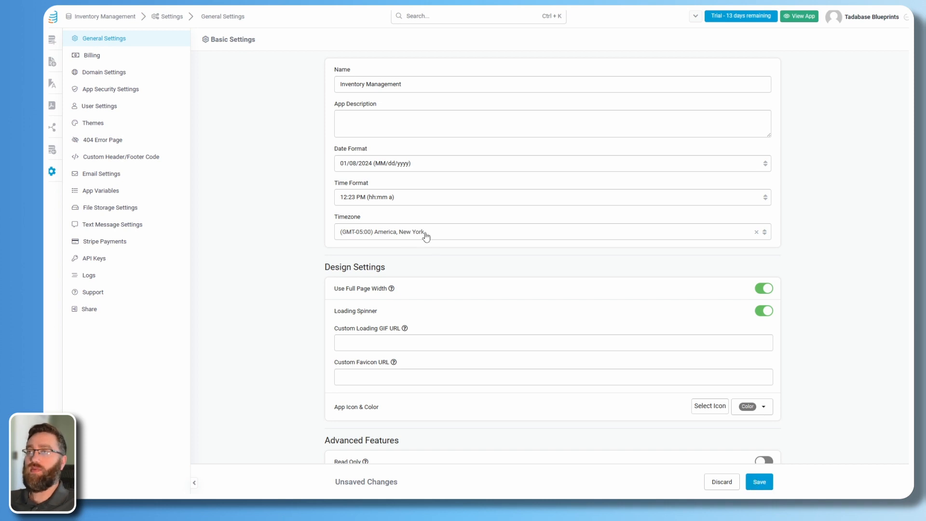
click(760, 481)
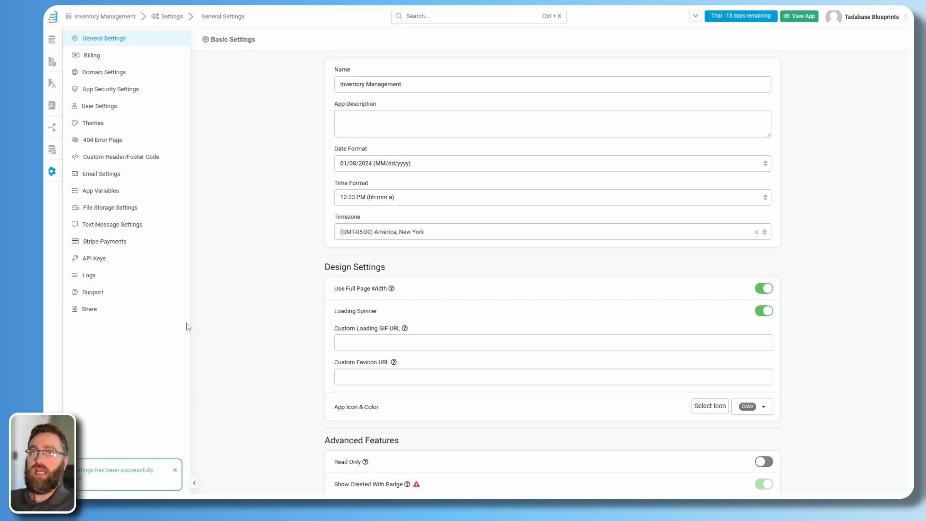
click(52, 40)
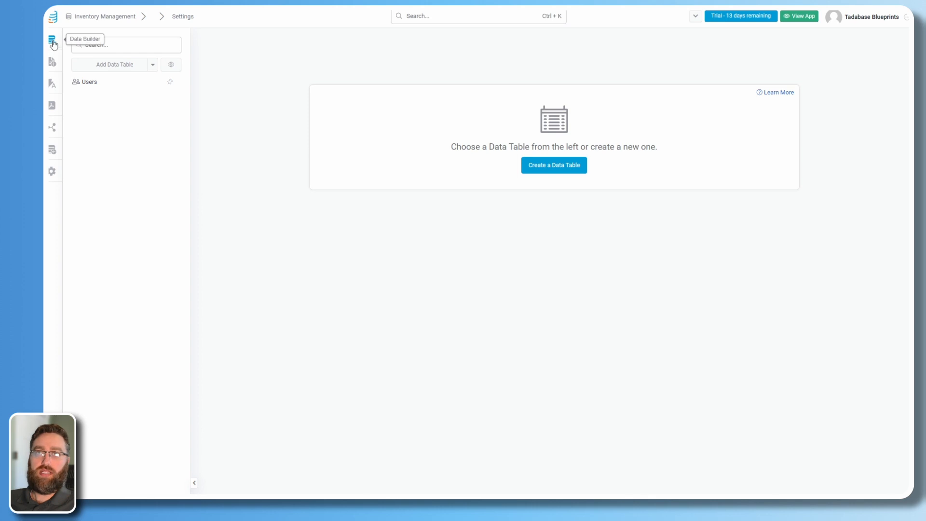
Open the Users table from the Data Builder's list of data tables.
click(55, 67)
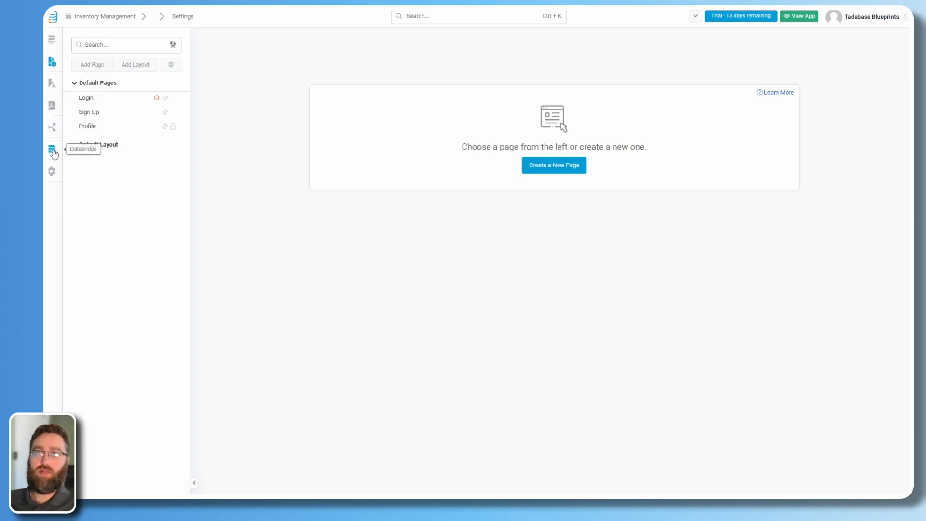
click(52, 40)
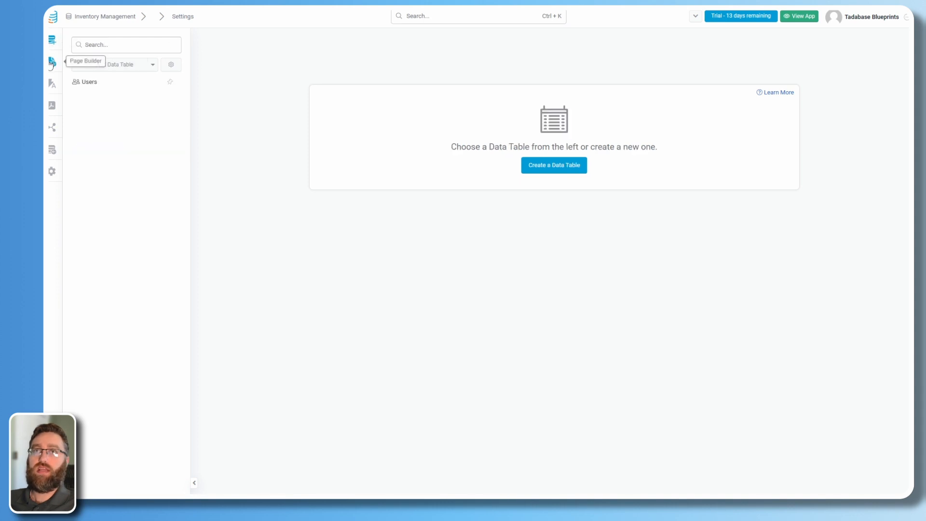
click(52, 63)
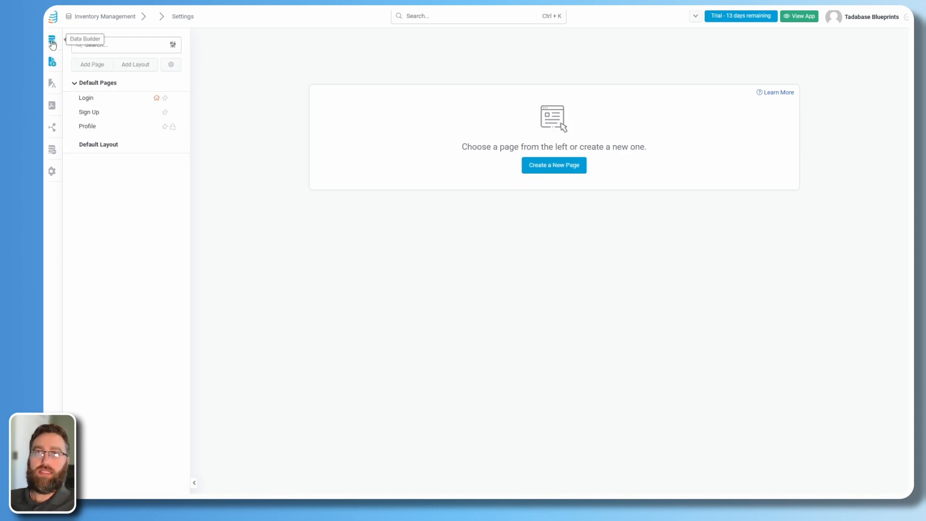
click(52, 43)
click(52, 61)
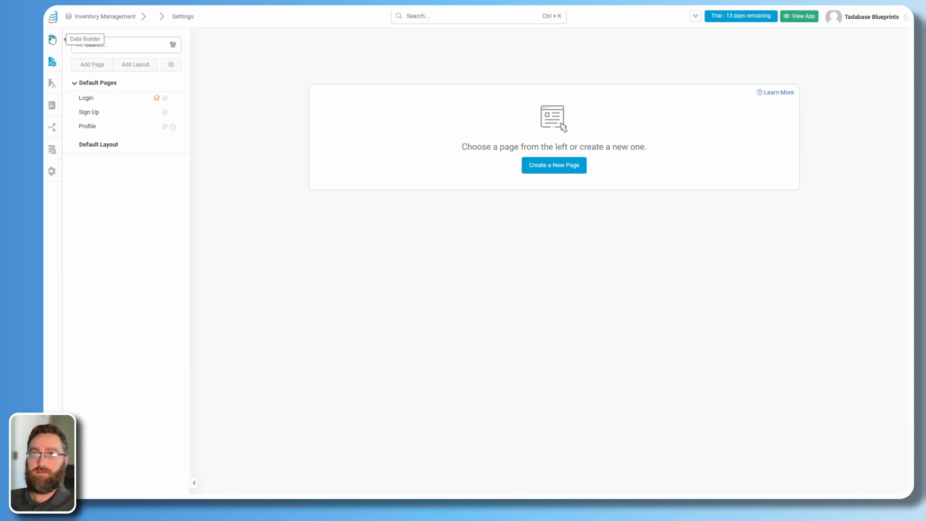
click(52, 39)
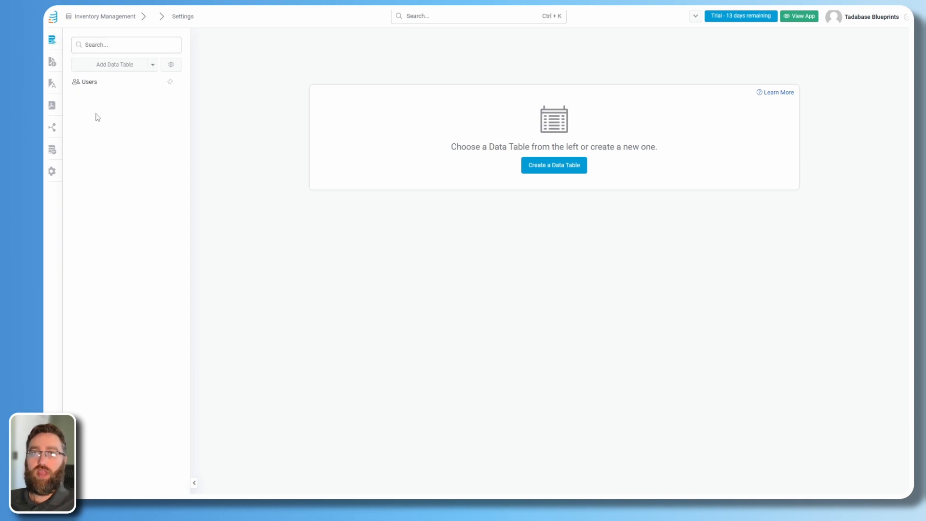
click(90, 90)
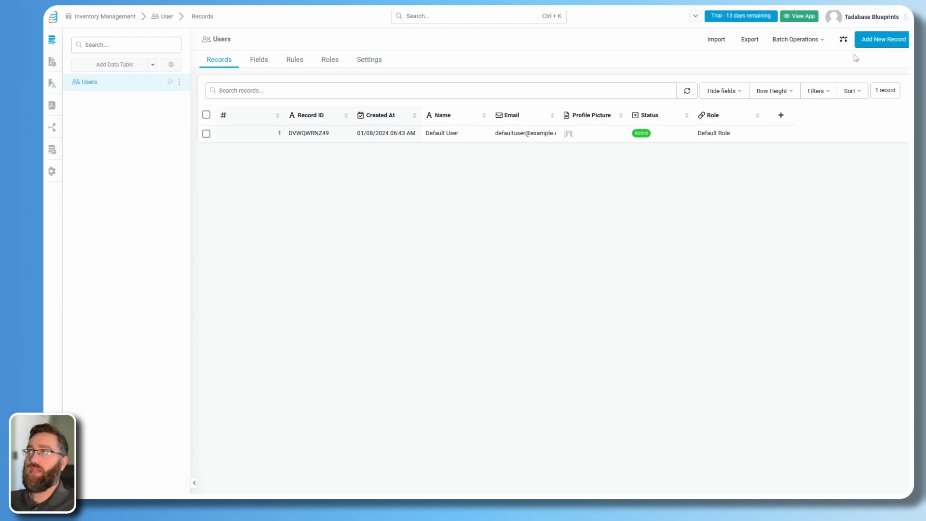
Start a new user record named Admin and fill in an email.
click(871, 48)
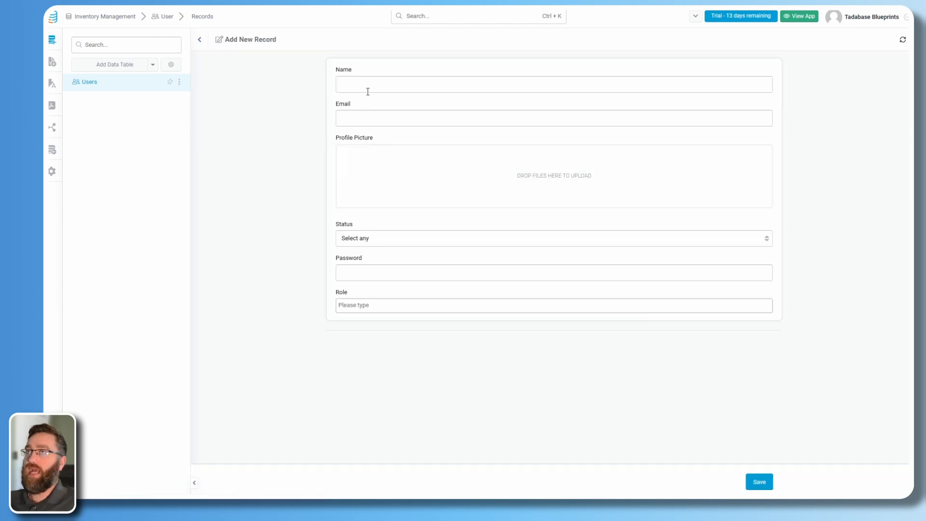
click(368, 85)
text(Admi)
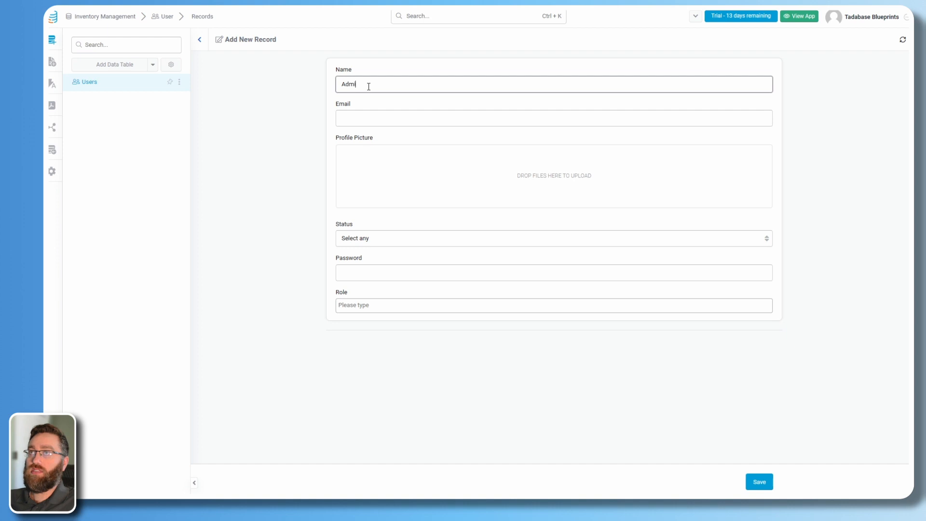
text(n)
key(Tab)
text(a)
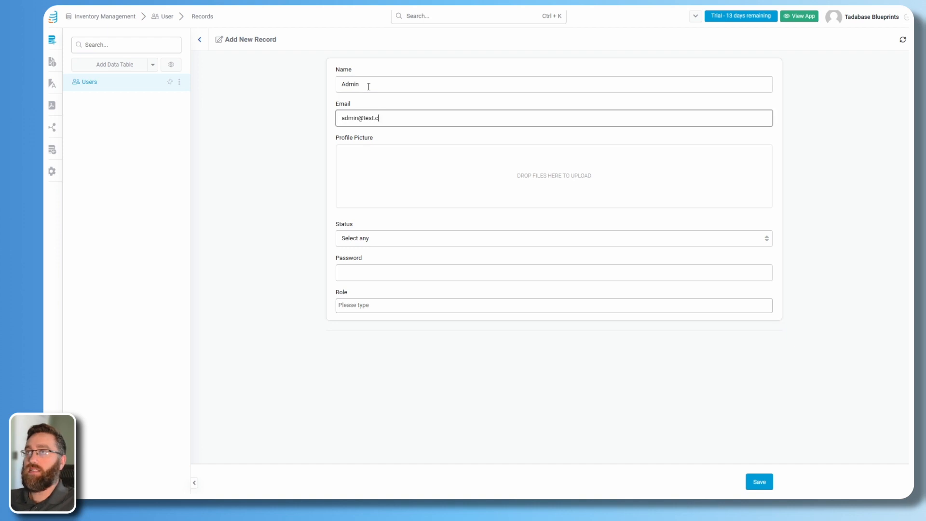
key(Tab)
Set the user's status to Active, enter a password, assign the Default Role, and save.
click(367, 238)
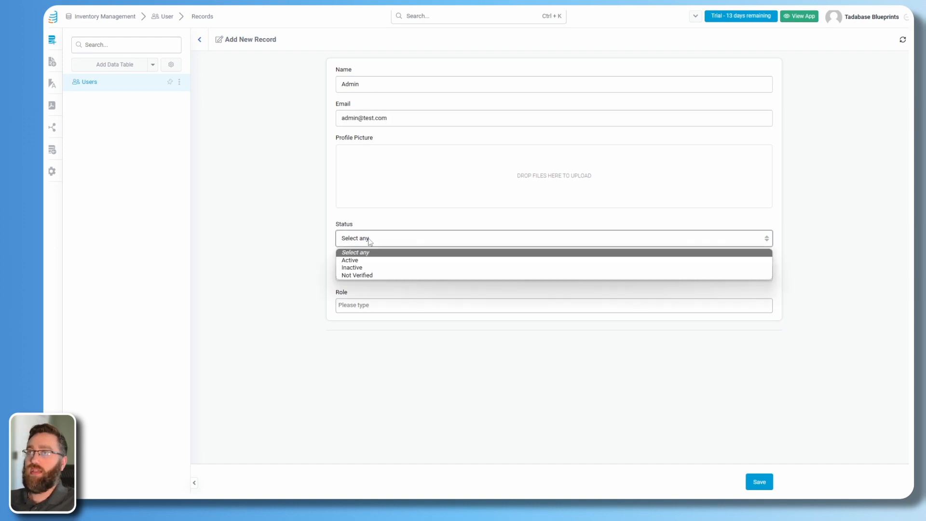
click(365, 261)
click(376, 271)
text(test)
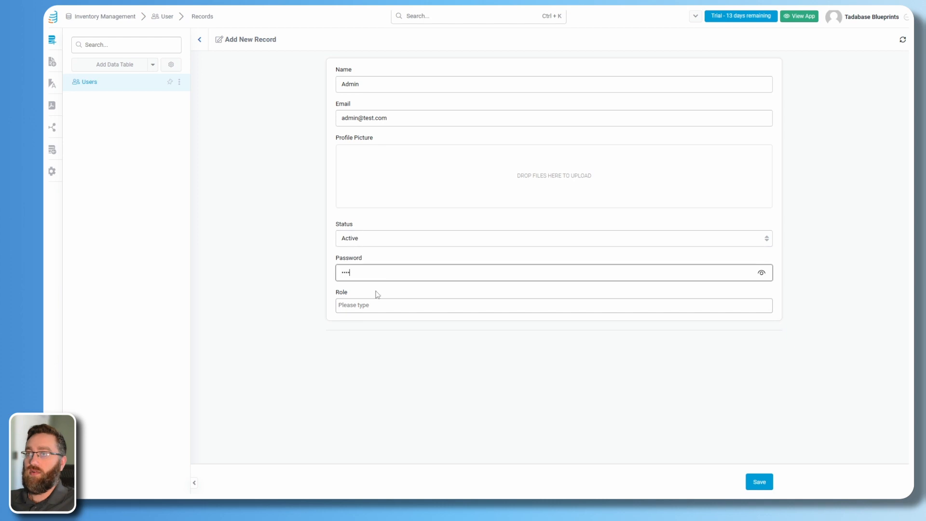
click(367, 306)
click(353, 325)
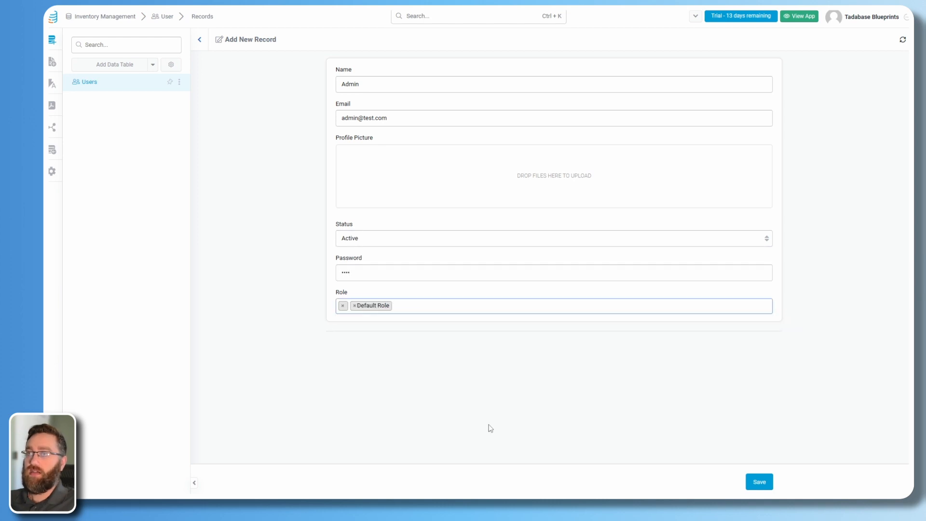
click(758, 482)
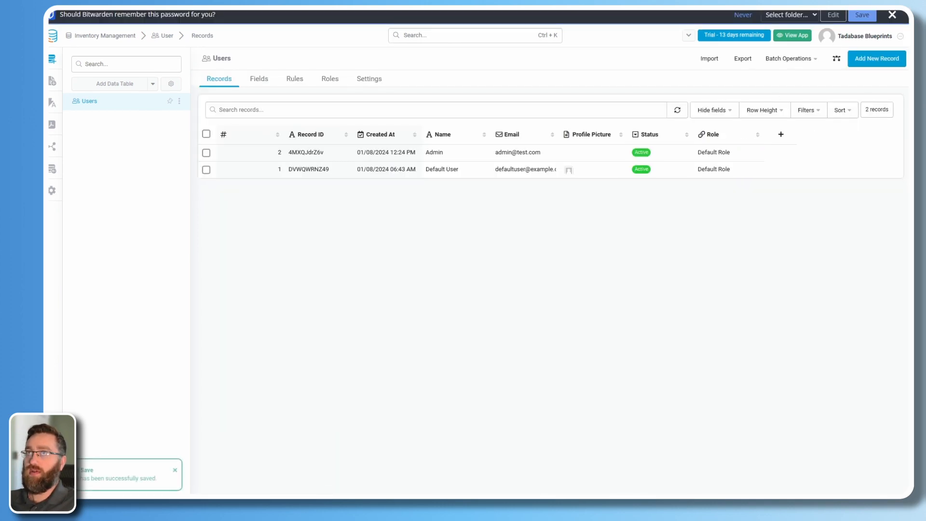
click(891, 18)
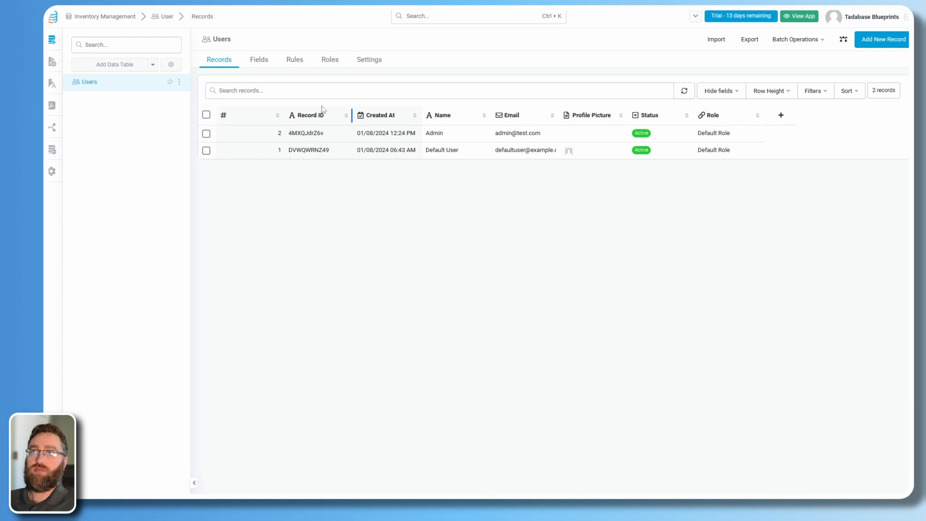
Check the Users table's user roles, then return to its records.
click(327, 60)
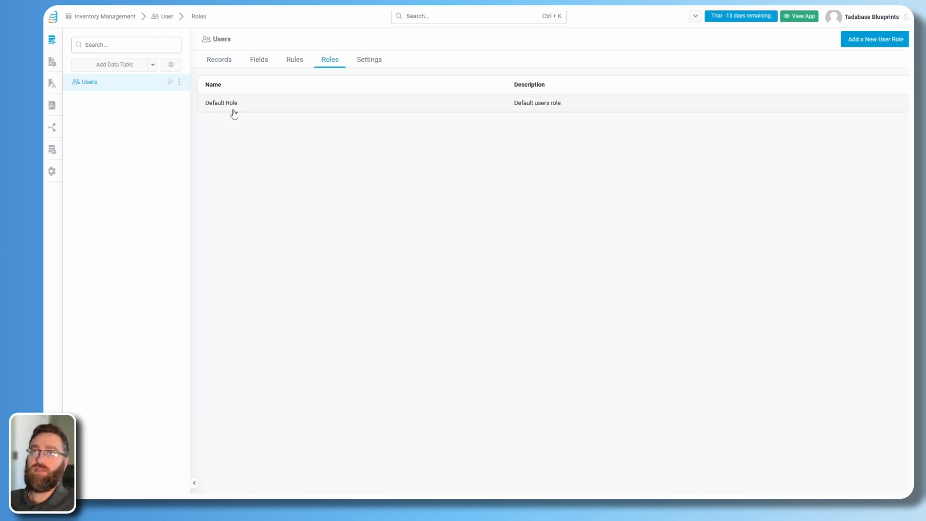
click(207, 61)
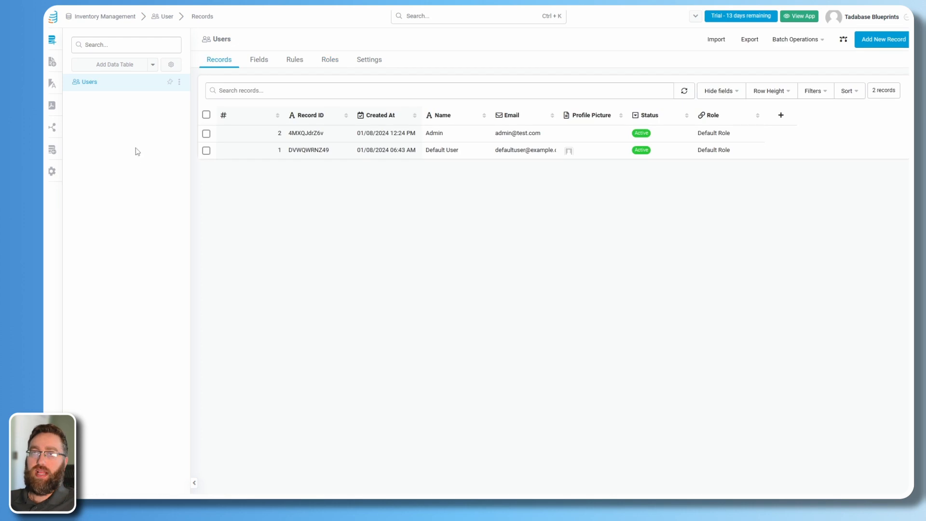
click(121, 68)
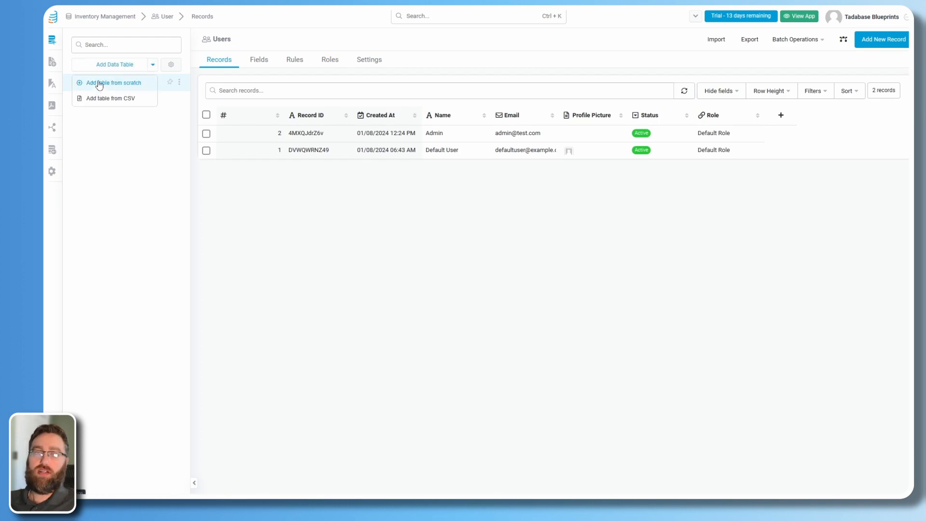
Create the Products and Suppliers tables from scratch.
click(95, 83)
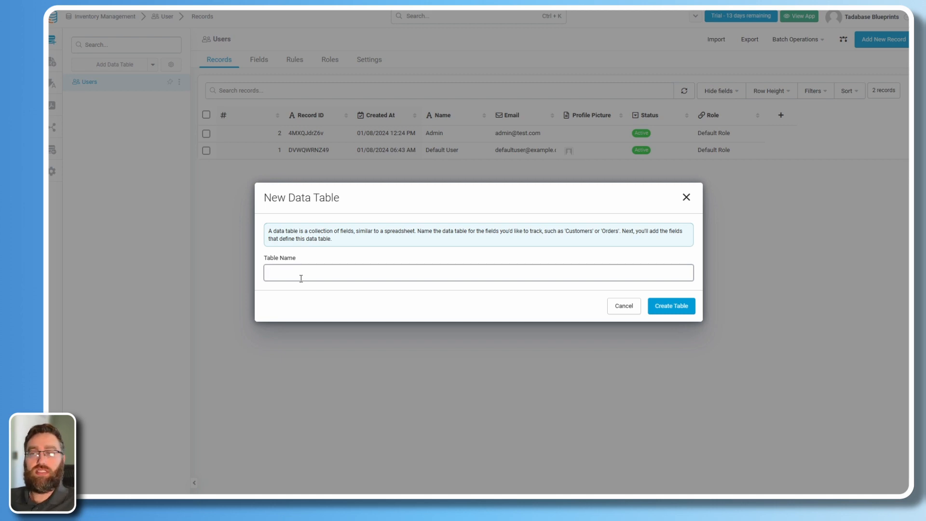
text(Products)
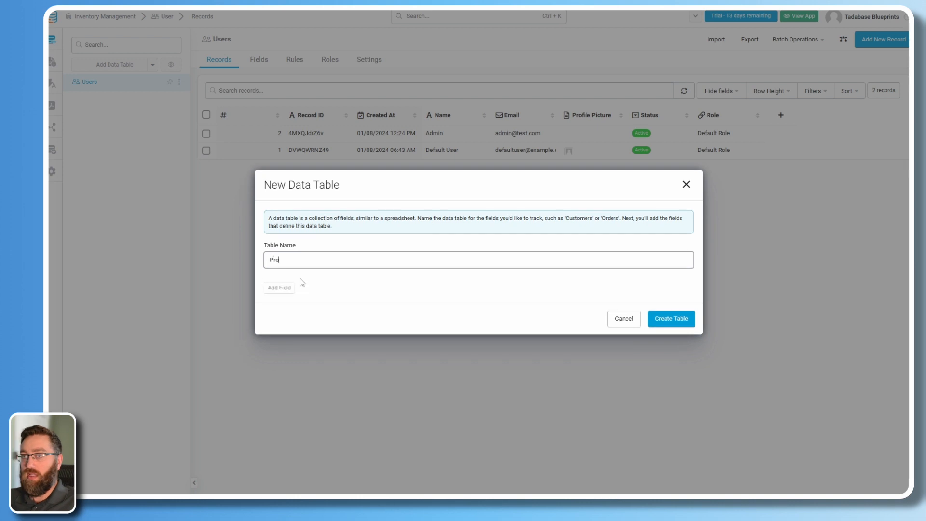
click(681, 318)
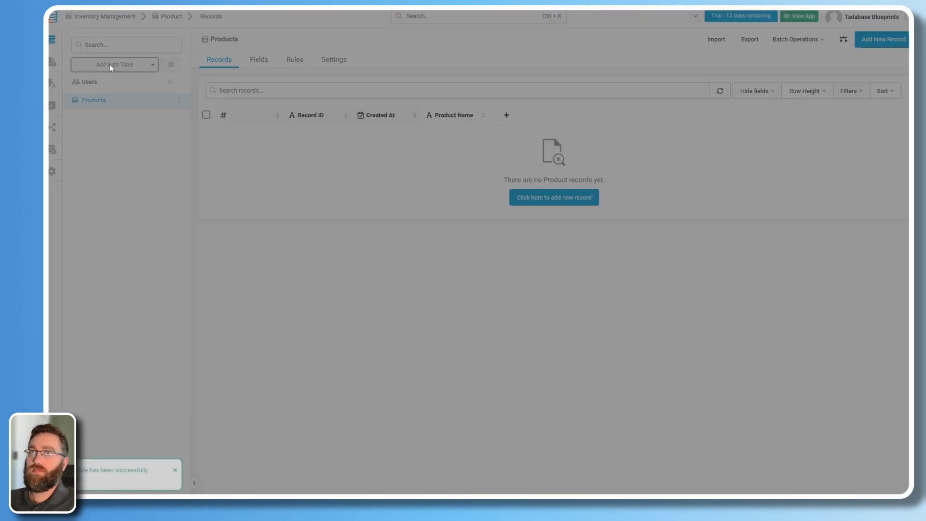
click(109, 65)
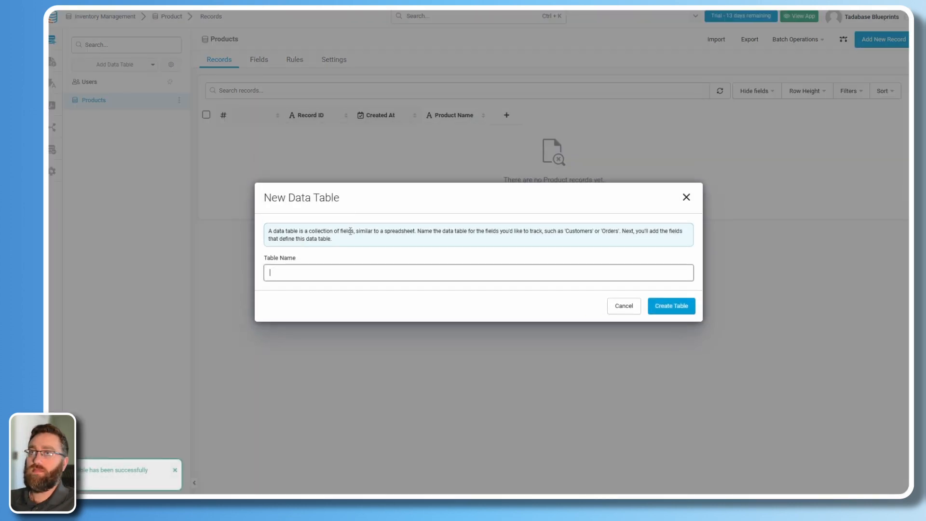
text(Suppliers)
key(Return)
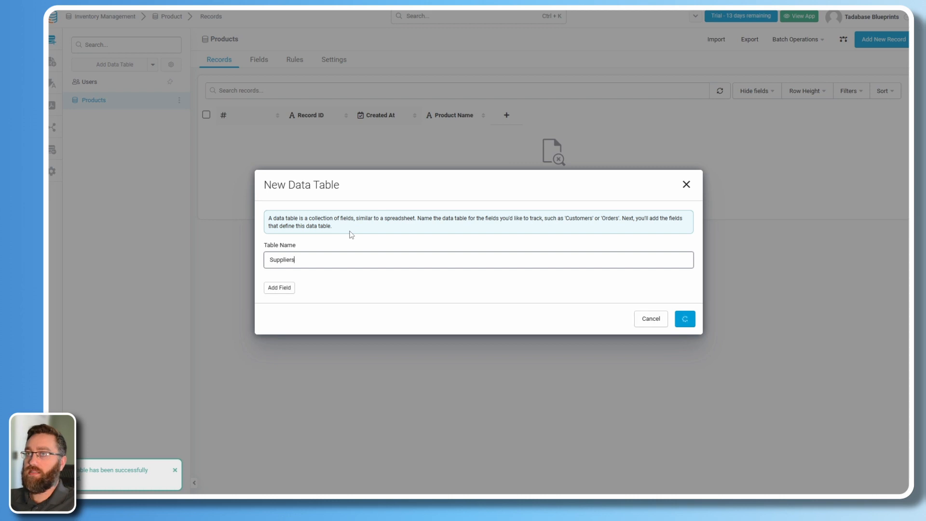
Create the Customers, Inbound Inventory and Outbound Inventory tables from scratch.
click(120, 66)
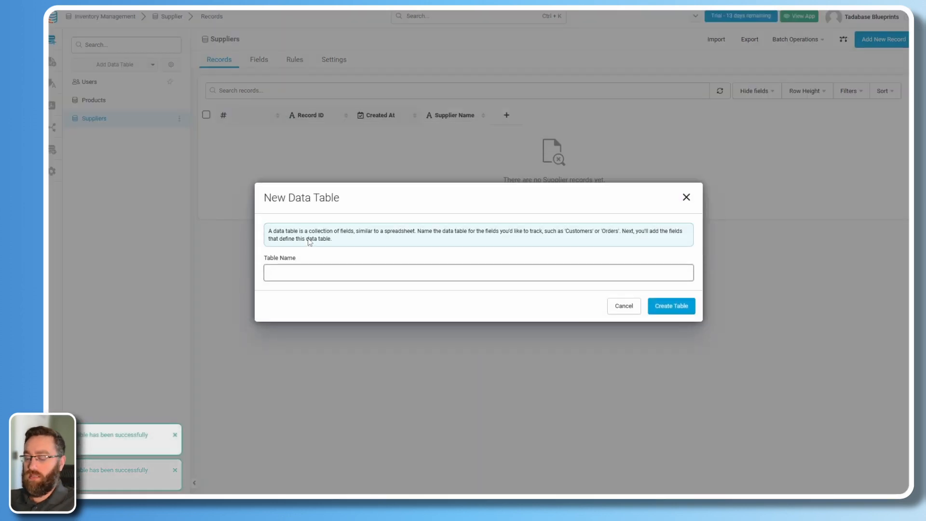
text(Customers)
key(Return)
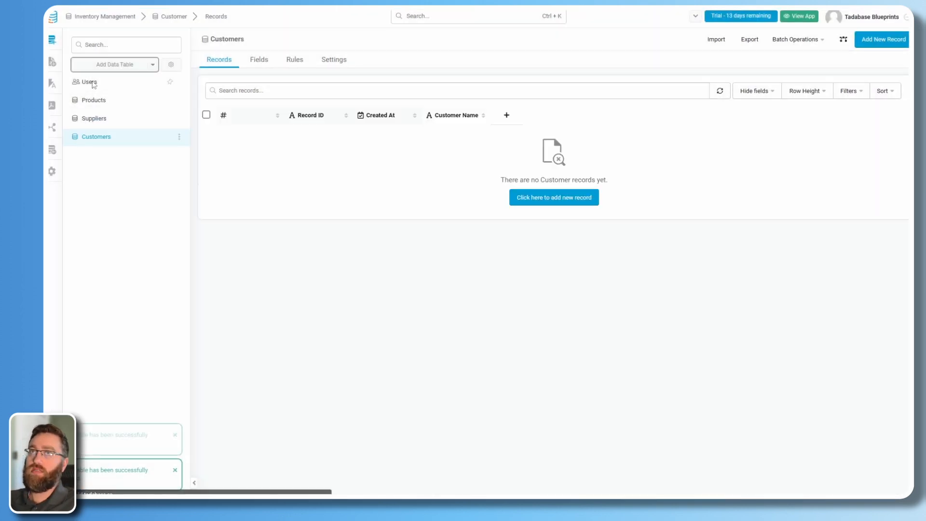
click(101, 66)
text(Inboiund)
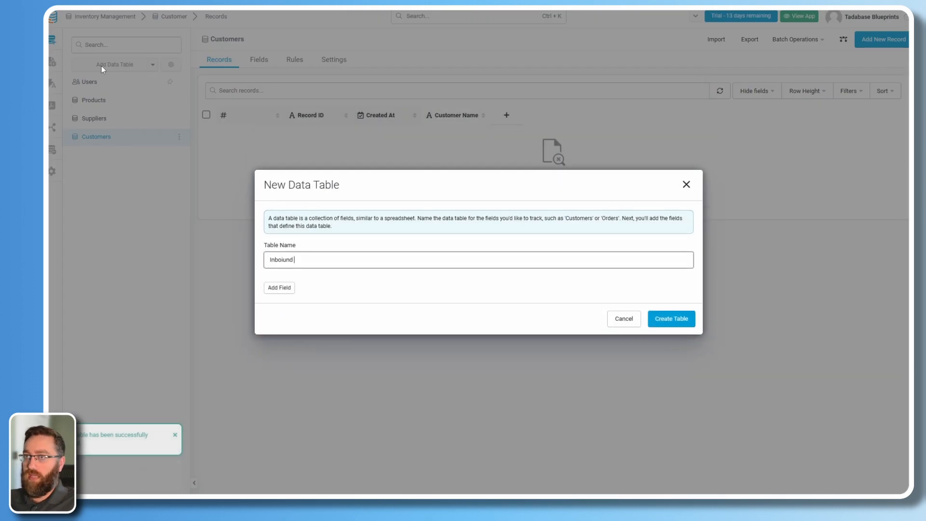
text( Inventor)
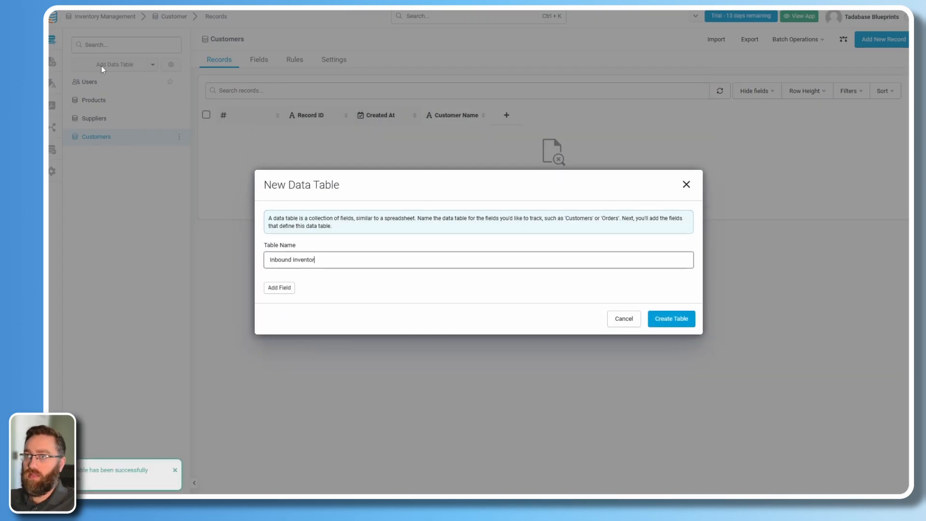
text(y)
key(Return)
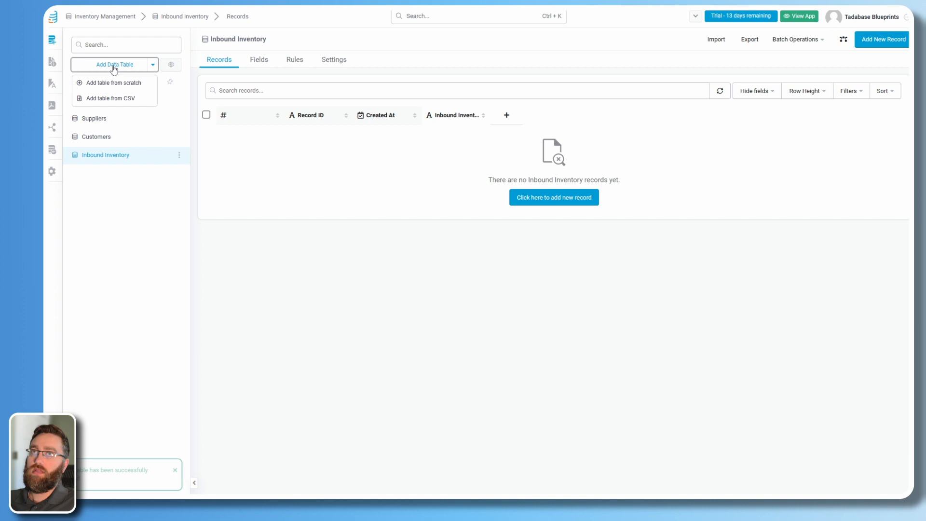
click(114, 67)
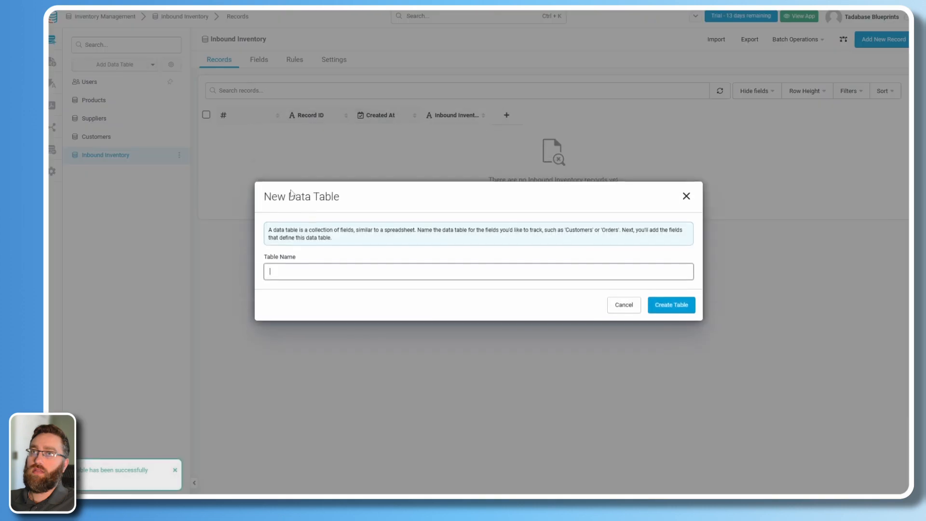
text(Outbound Inventory)
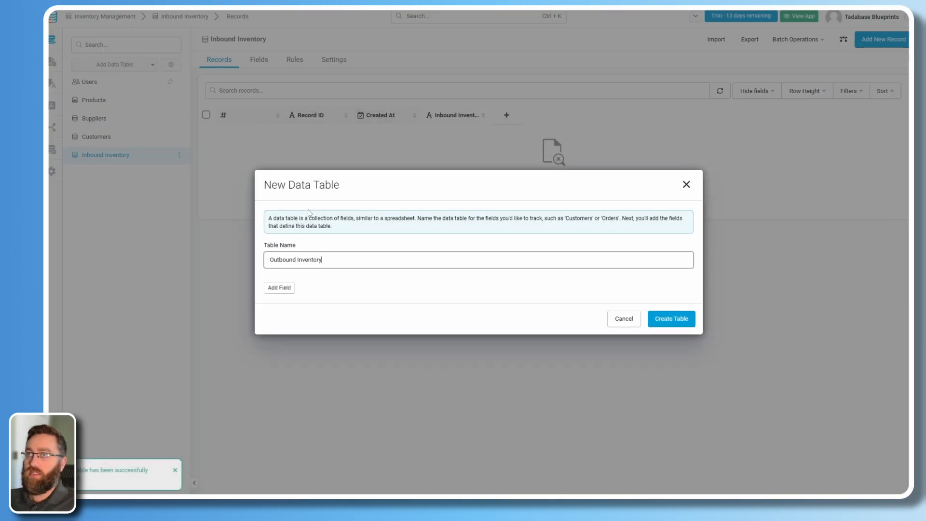
key(Return)
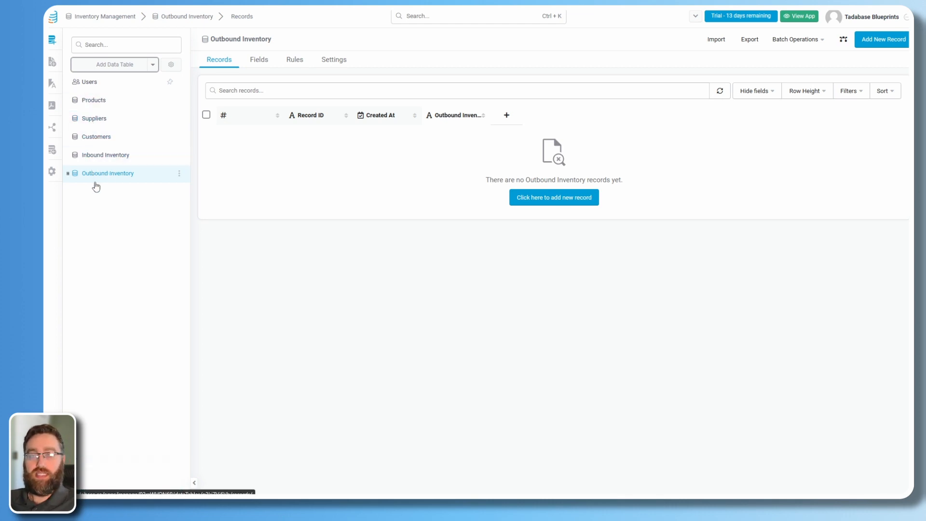
Open the Products table's field list to add a new field.
click(104, 102)
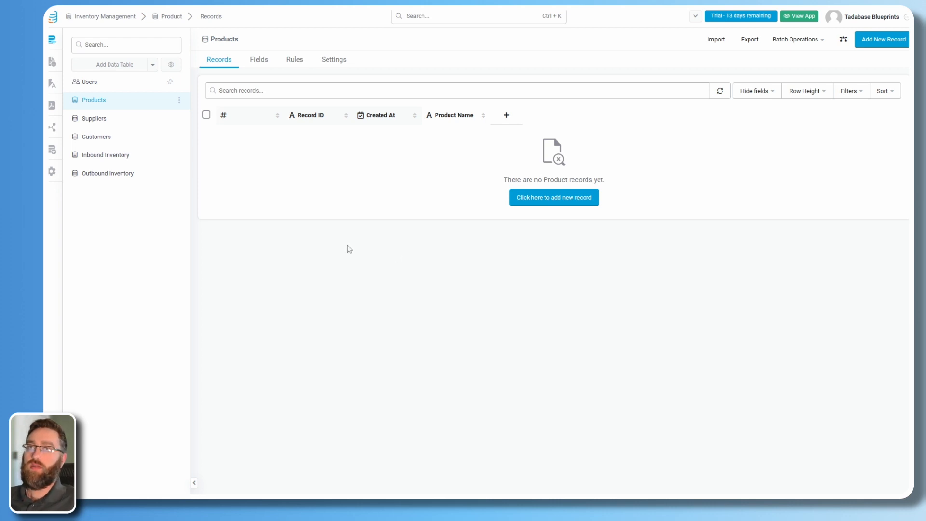
click(259, 60)
mouse_move(265, 85)
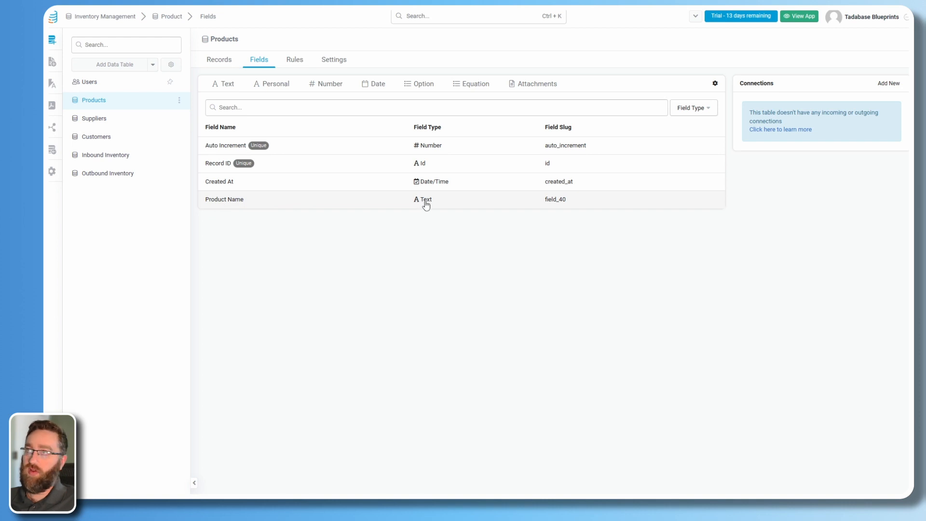
Add a Product Image Files field whose download link displays as an image.
click(540, 86)
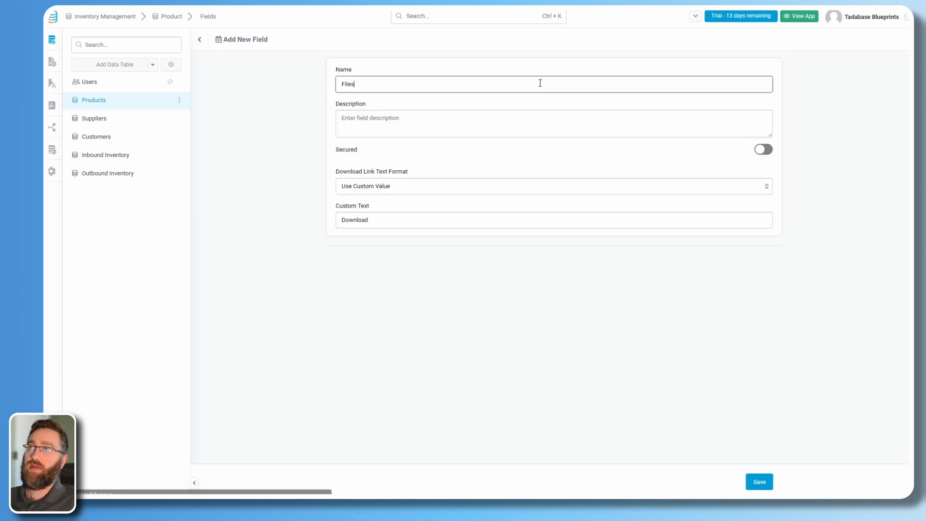
drag(360, 85, 311, 86)
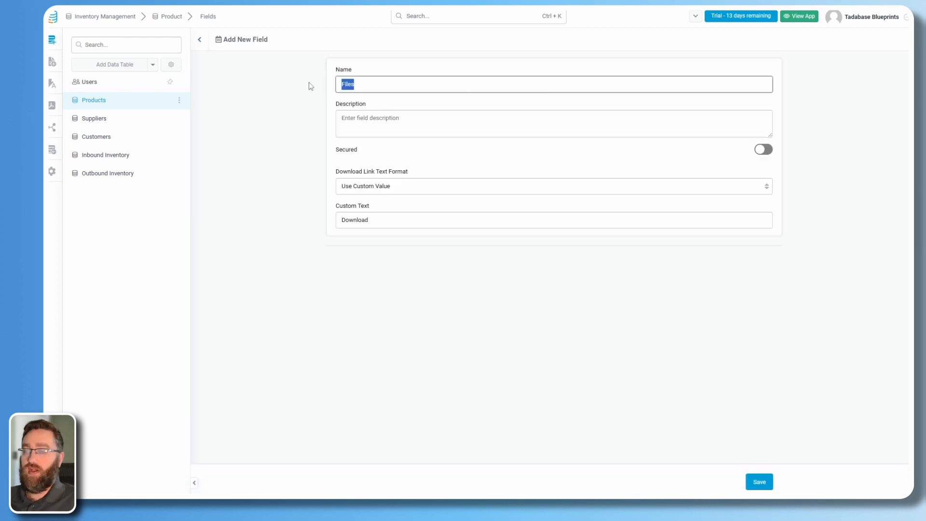
text(Prod)
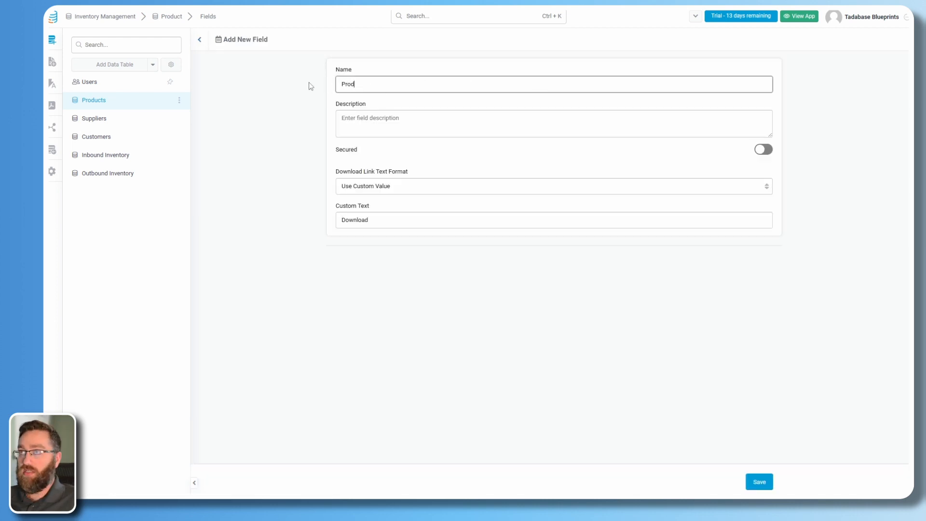
text(uct Image)
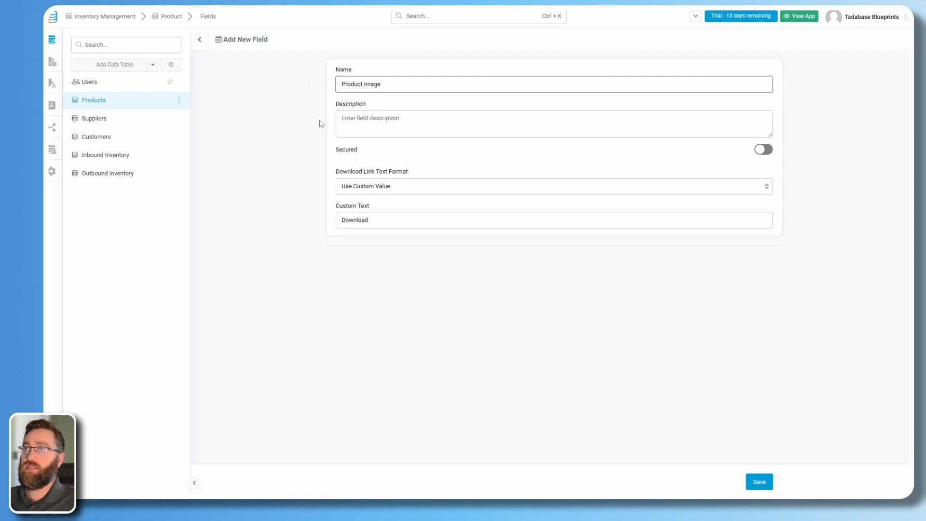
click(360, 190)
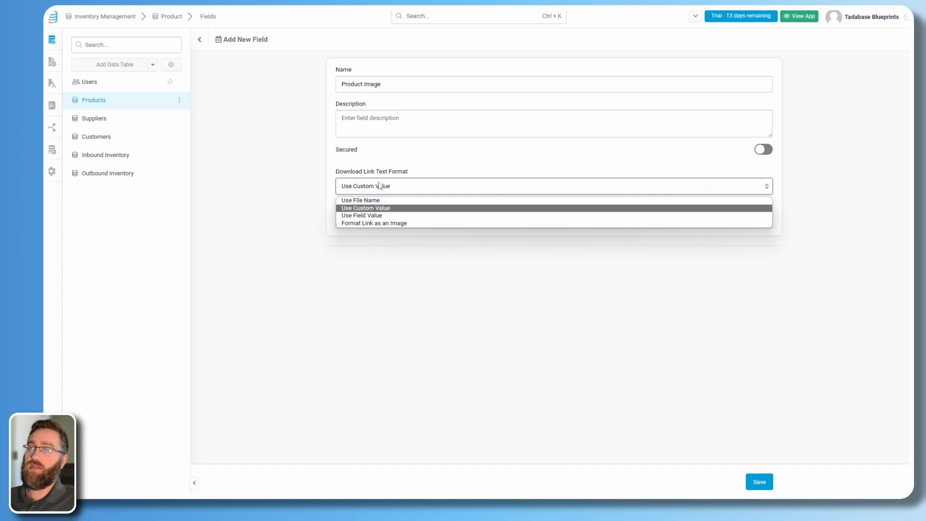
click(378, 224)
click(759, 482)
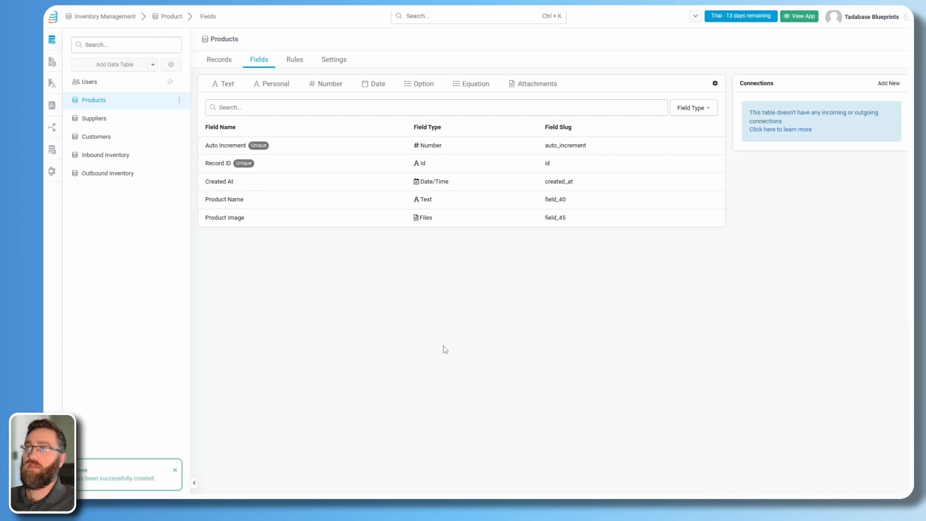
Add a Number field named Minimum Quantity for Reorder.
click(326, 83)
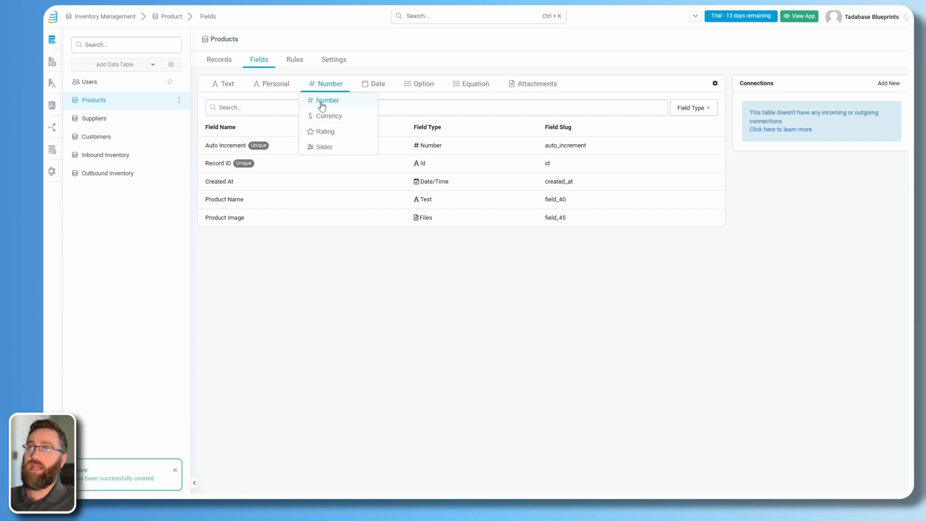
click(322, 102)
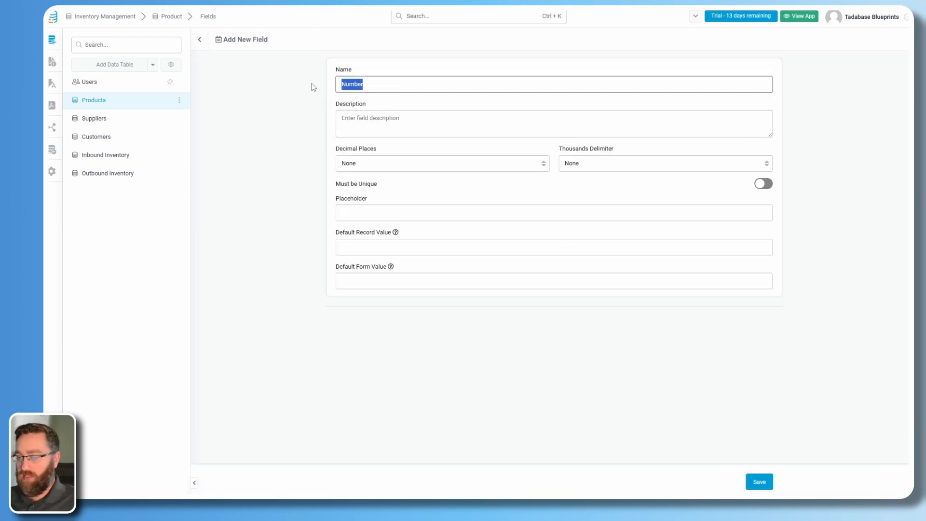
text(Minimum Quantity for Reord)
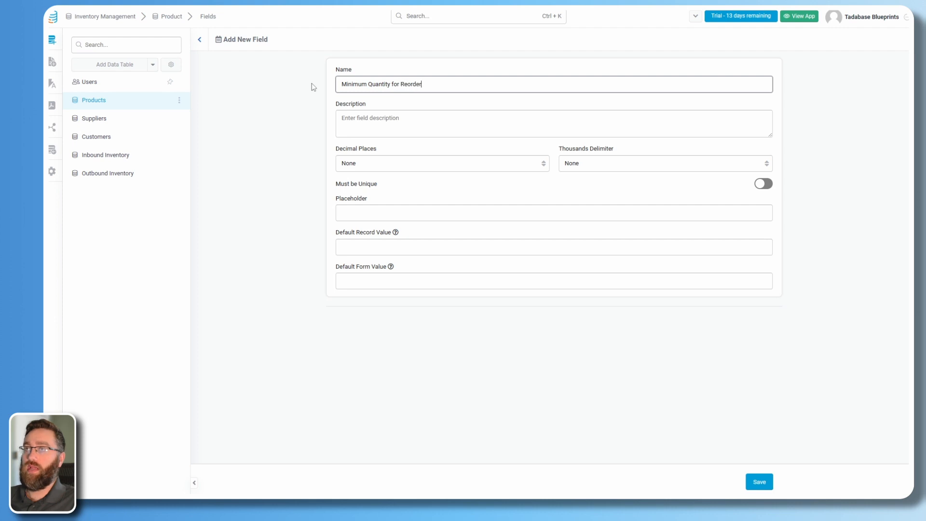
click(760, 482)
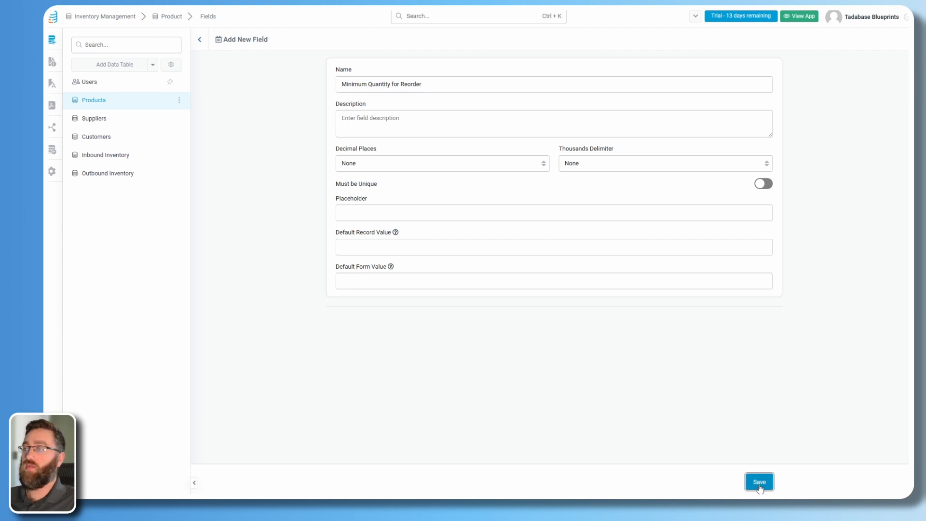
Widen the Minimum Quantity for Reorder column in the Products records.
click(219, 59)
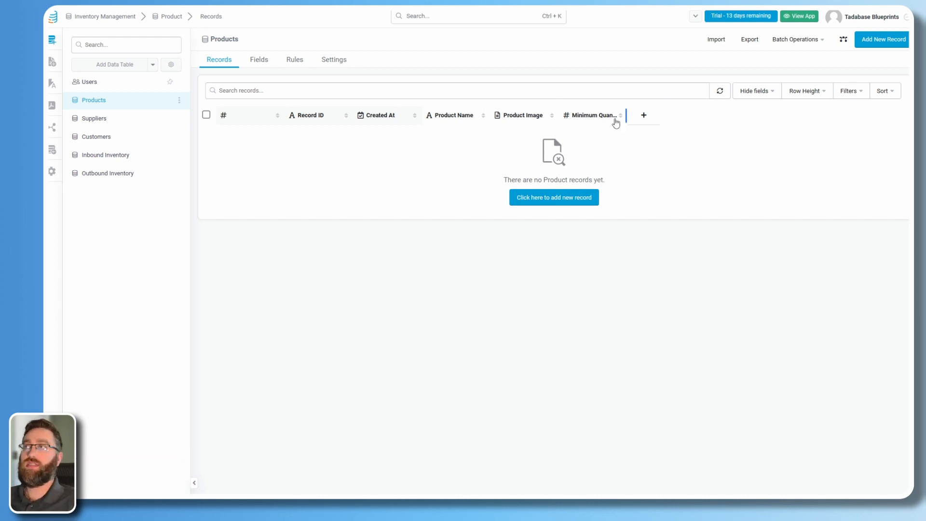
drag(626, 116, 667, 121)
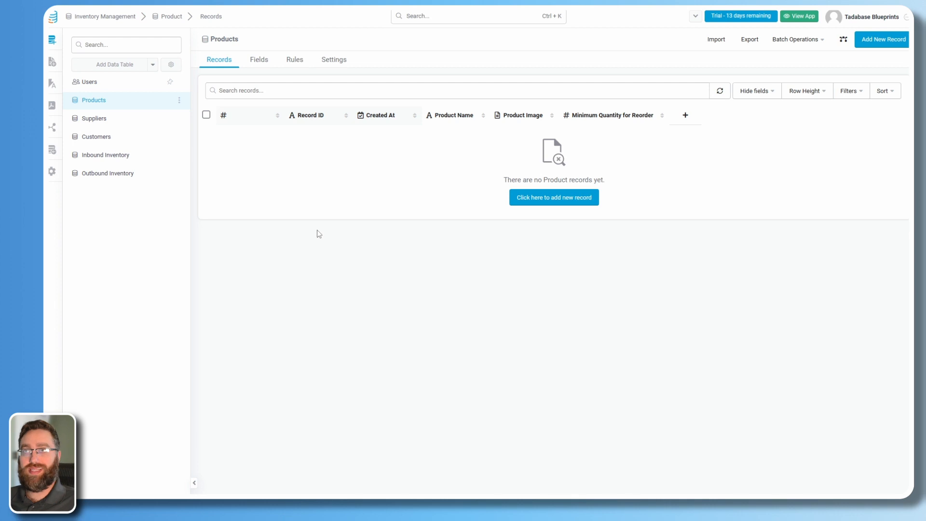
click(259, 60)
mouse_move(444, 86)
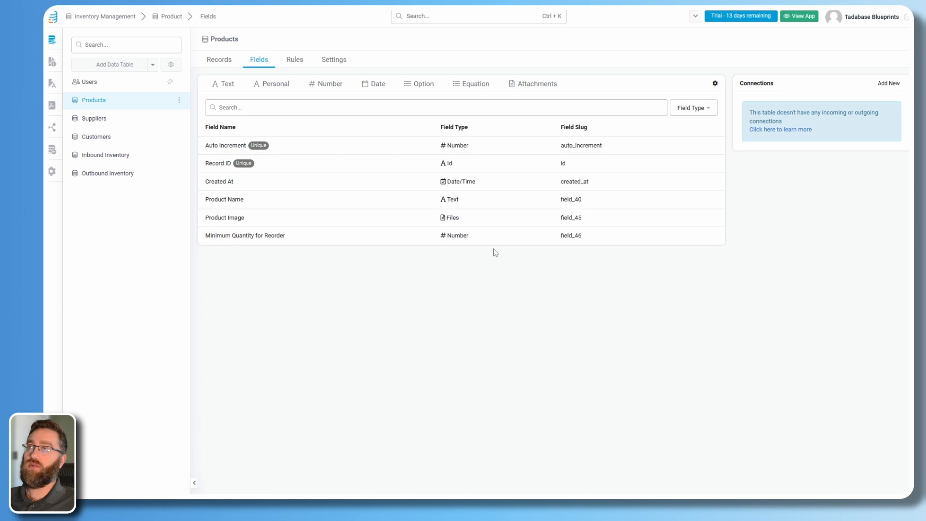
Add a Person Name field called Supplier Contact to the Suppliers table.
click(97, 119)
click(257, 62)
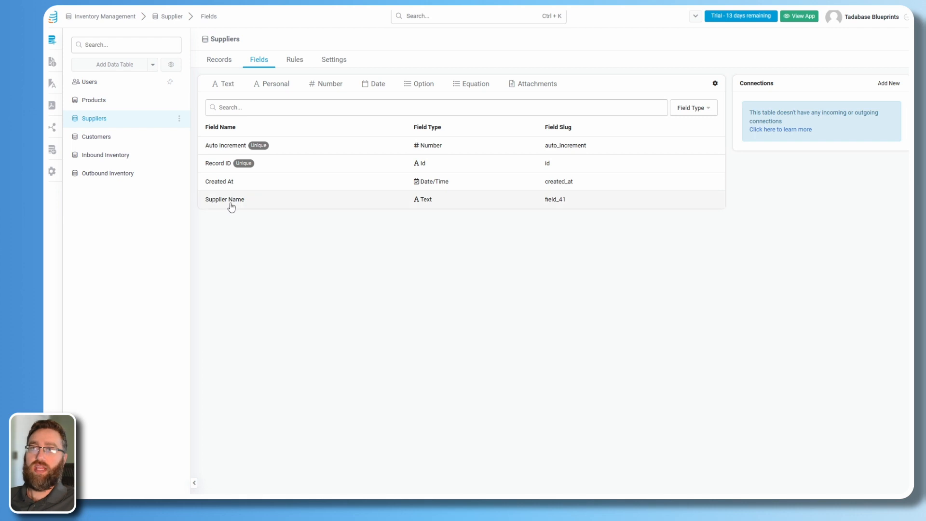
mouse_move(264, 85)
click(273, 100)
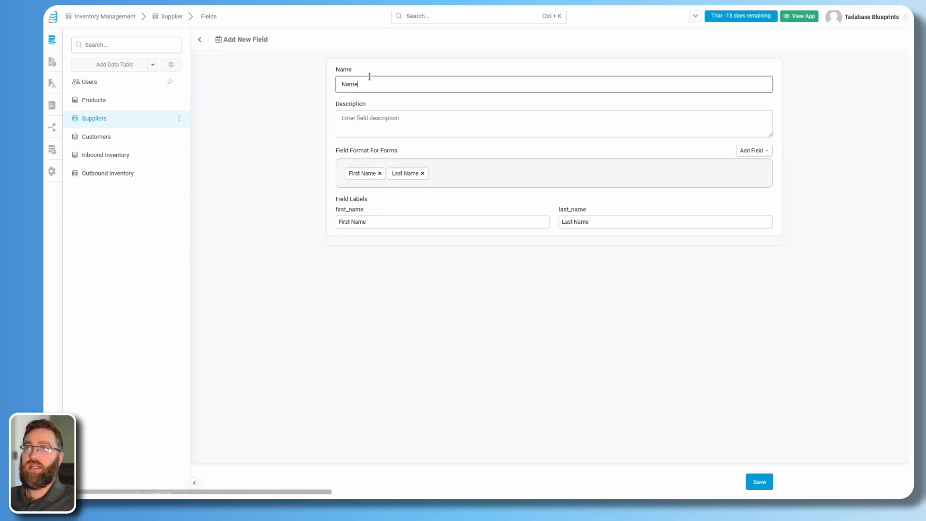
text(Con)
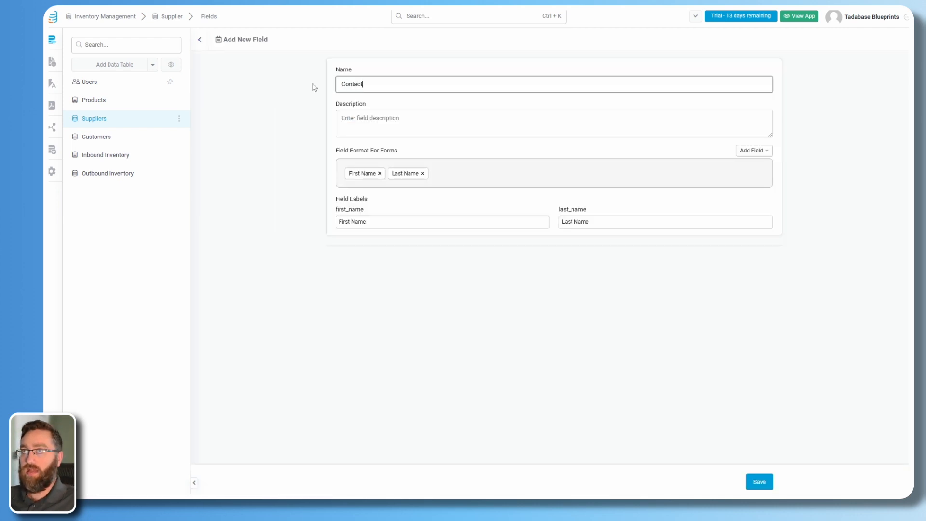
text(tact)
key(ctrl+a)
text(S)
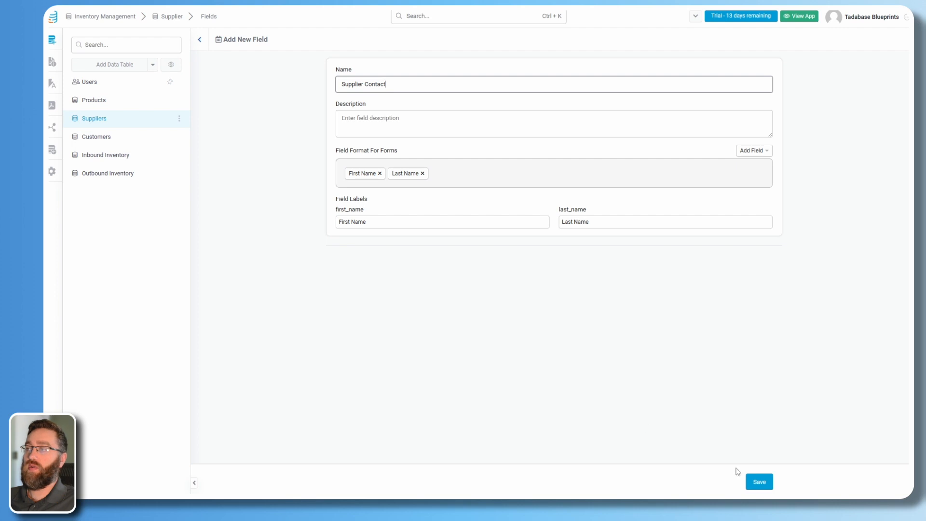
click(758, 482)
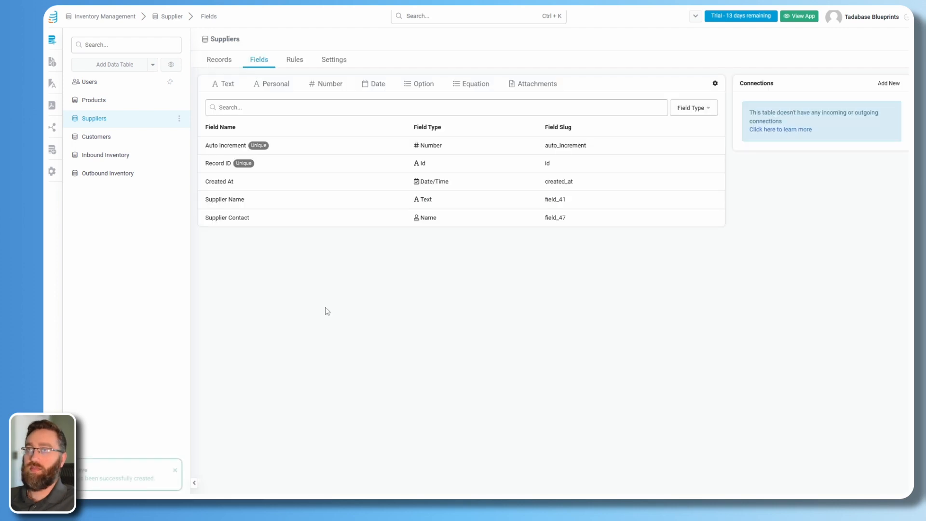
Add Email, Phone and Address fields to Suppliers, then open the Customers table.
click(273, 84)
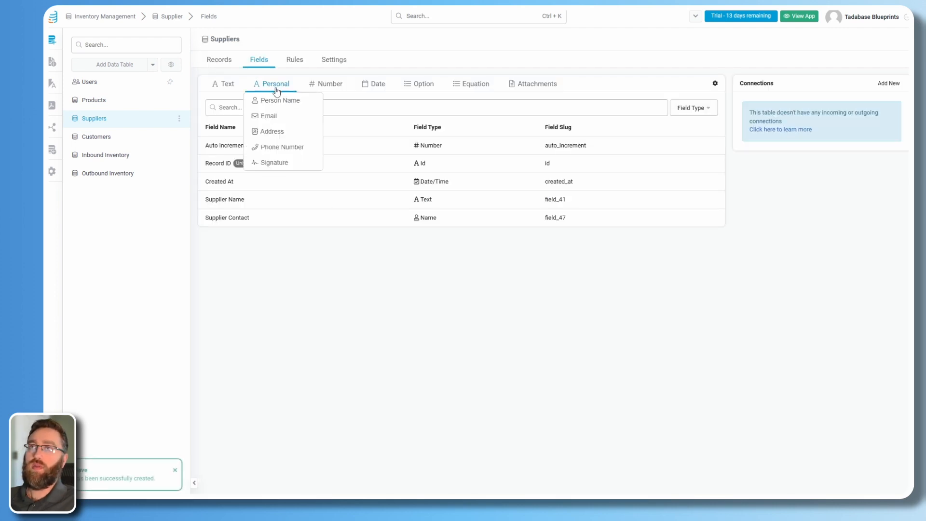
click(269, 116)
click(759, 482)
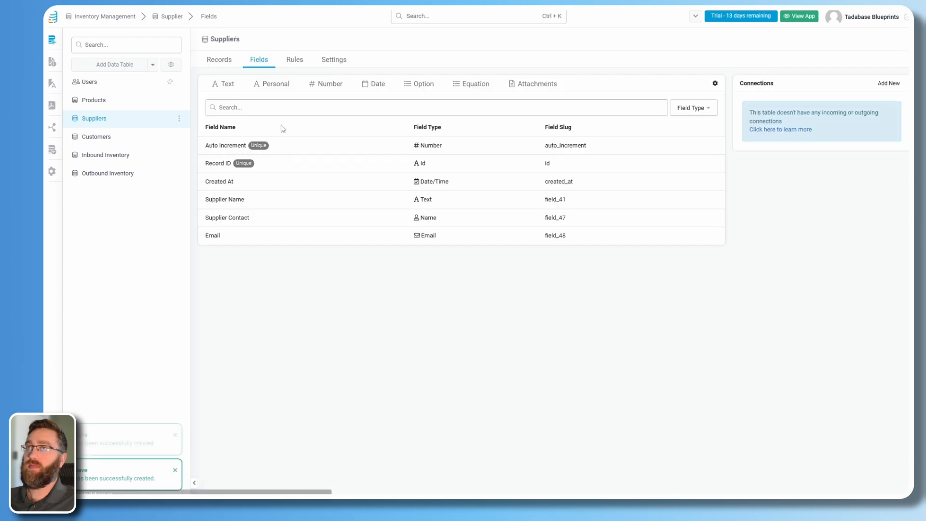
click(273, 84)
click(277, 147)
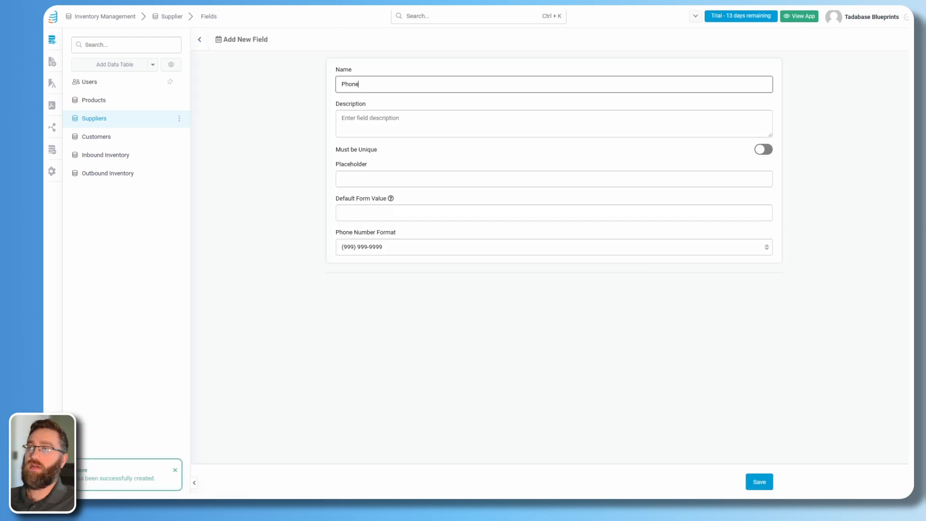
click(760, 482)
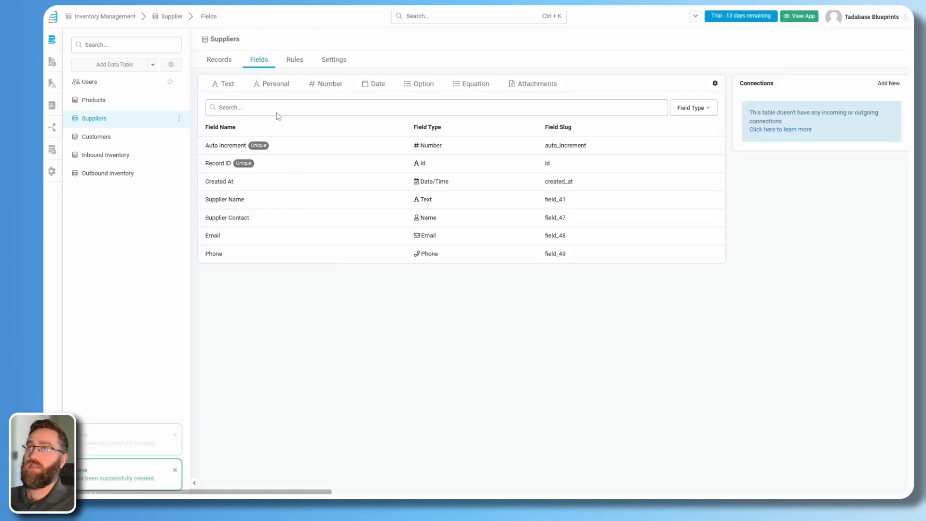
click(273, 84)
click(276, 131)
click(761, 482)
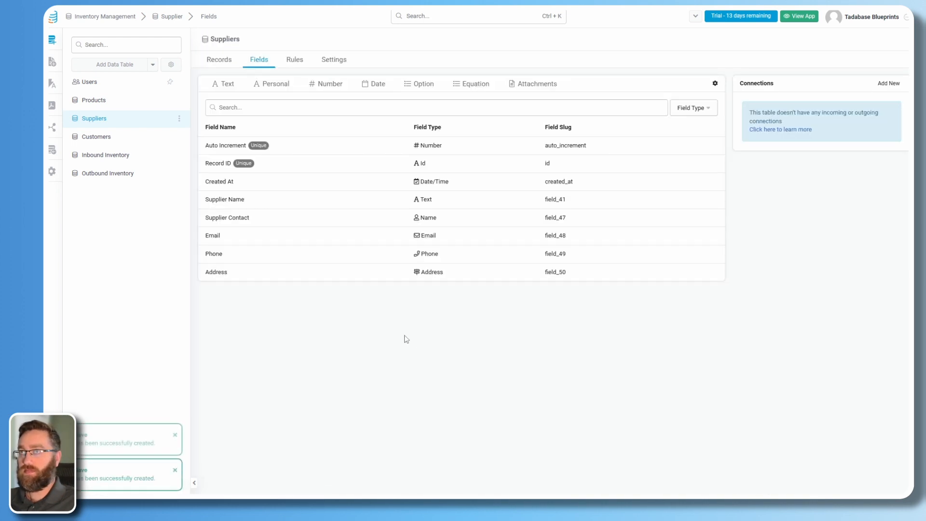
click(219, 59)
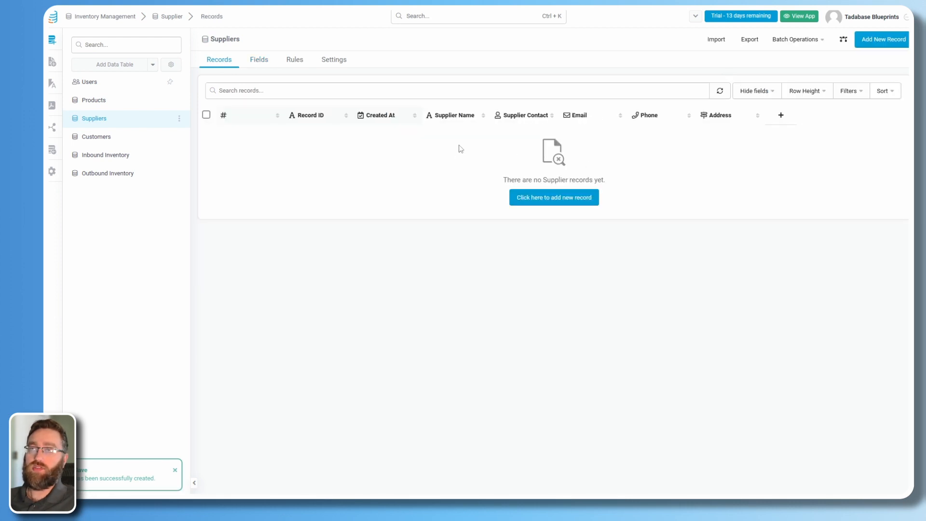
click(134, 147)
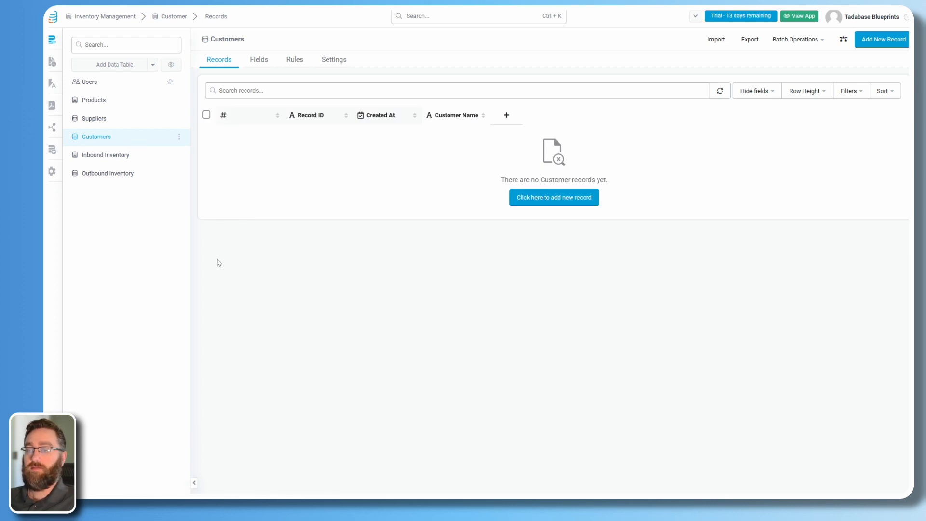
Add Personal-type Email, Address and Phone fields to Customers, then open Inbound Inventory.
click(265, 61)
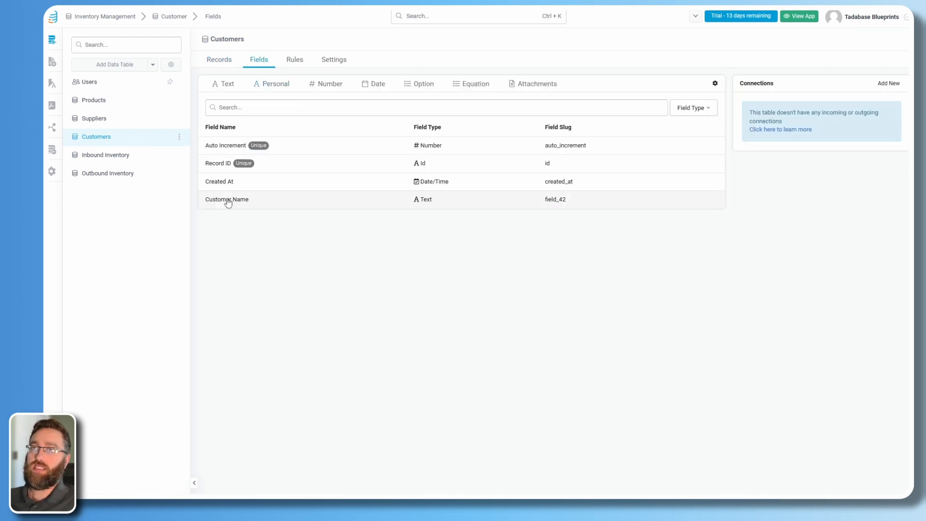
click(273, 84)
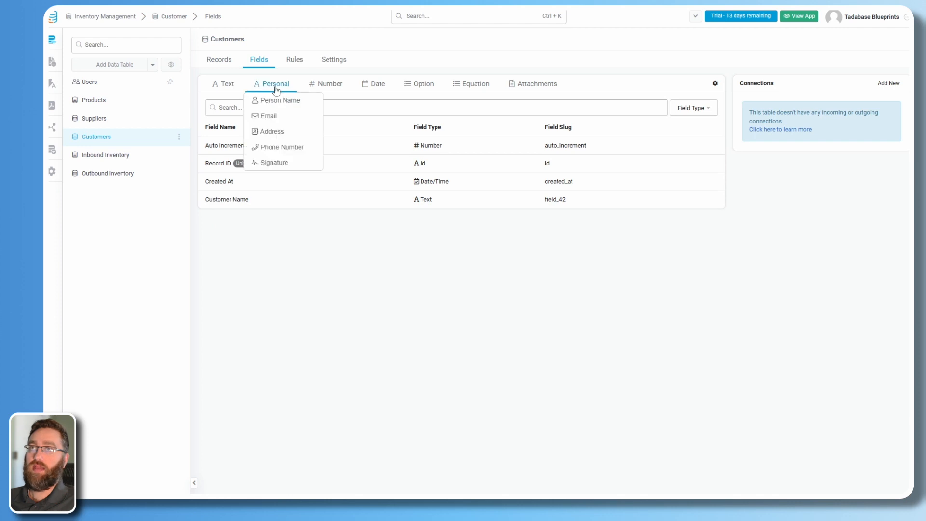
click(273, 121)
click(759, 482)
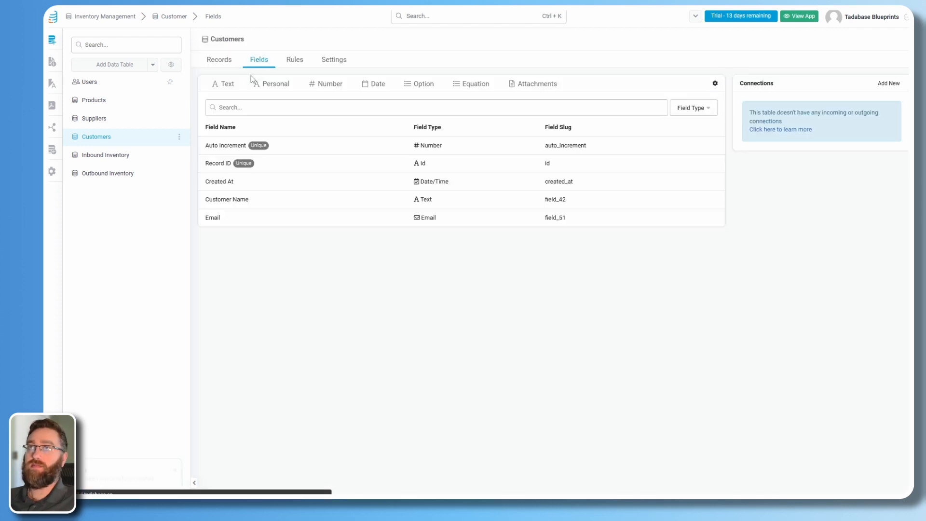
click(271, 84)
click(269, 131)
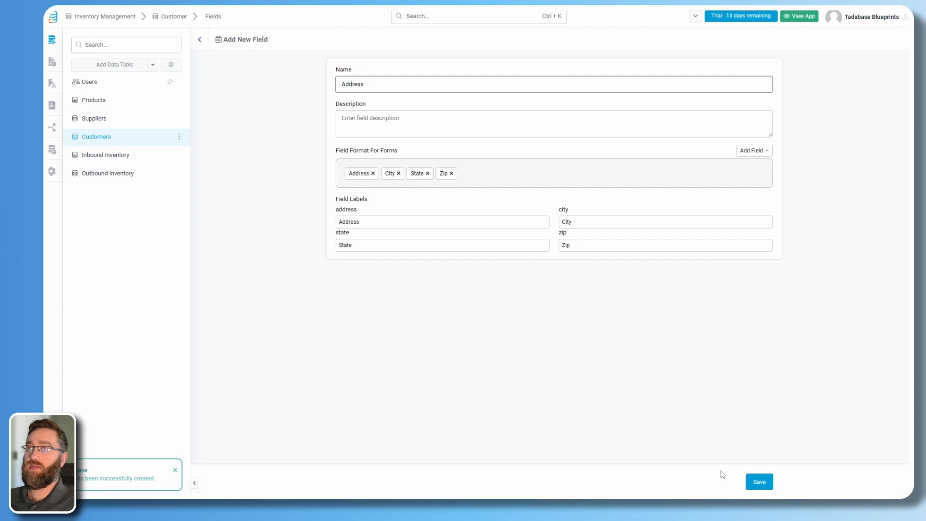
click(760, 481)
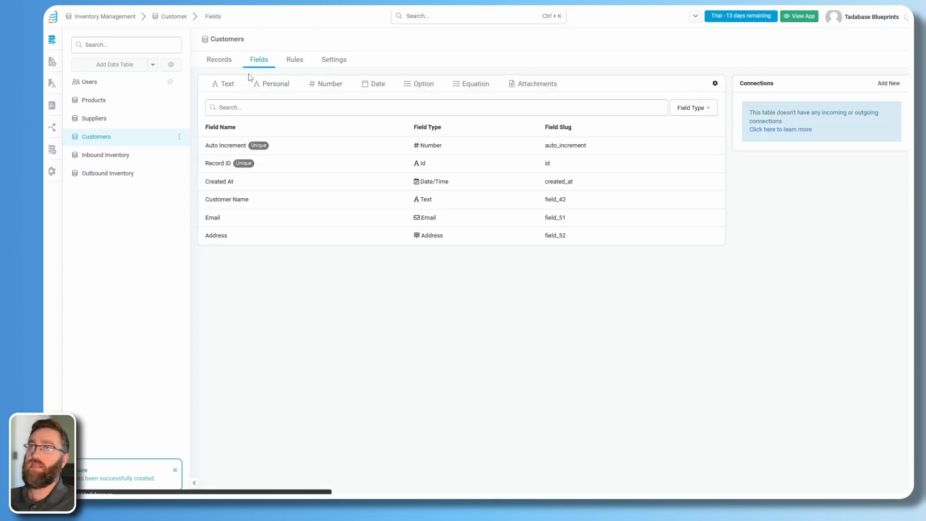
click(269, 83)
click(280, 147)
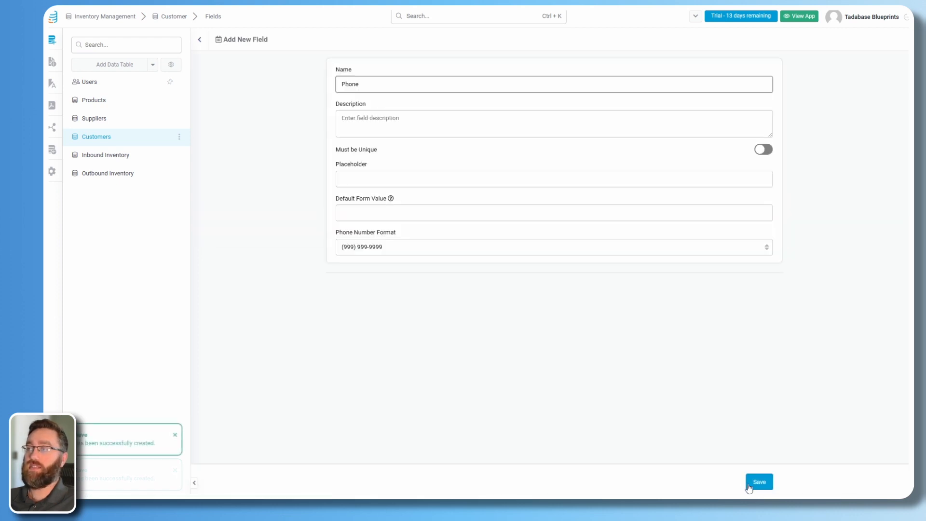
click(755, 482)
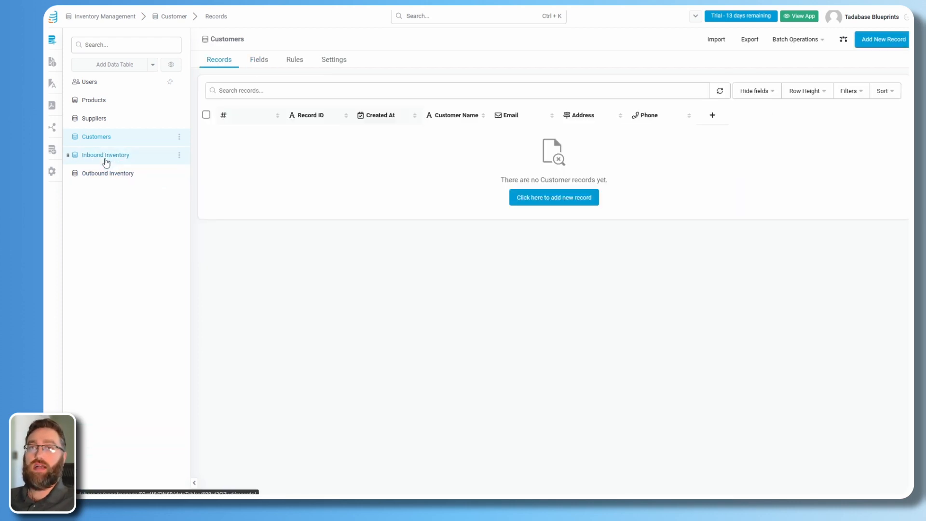
click(106, 159)
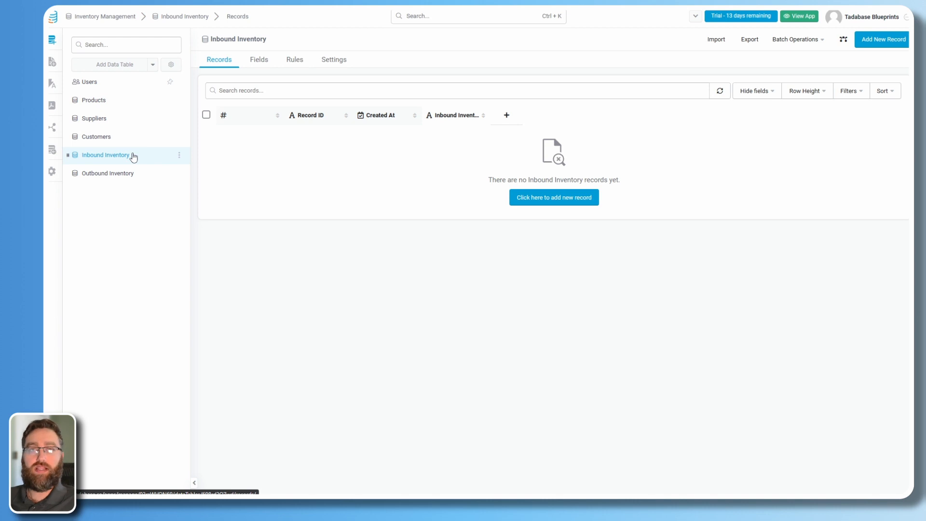
Delete the Inbound Inventory Name field from the Inbound Inventory field list.
click(259, 68)
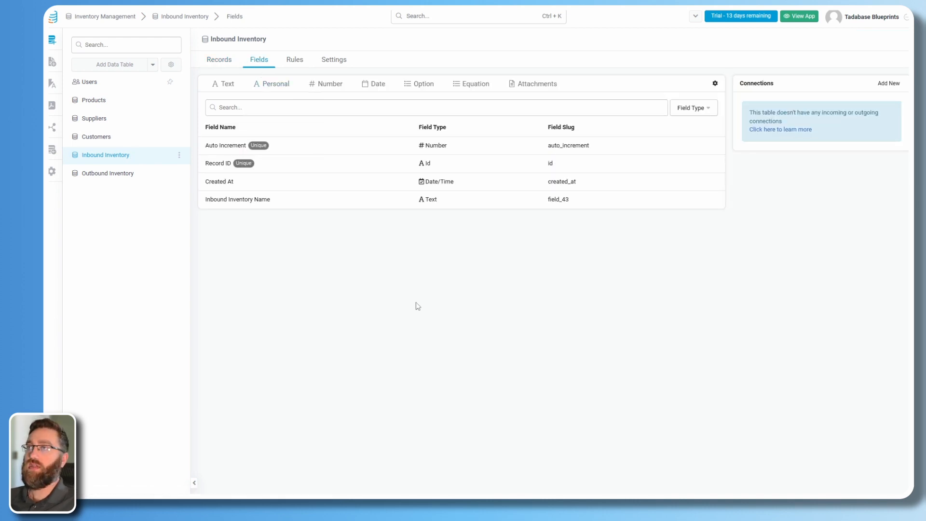
click(289, 206)
drag(407, 84, 341, 86)
click(376, 334)
click(347, 292)
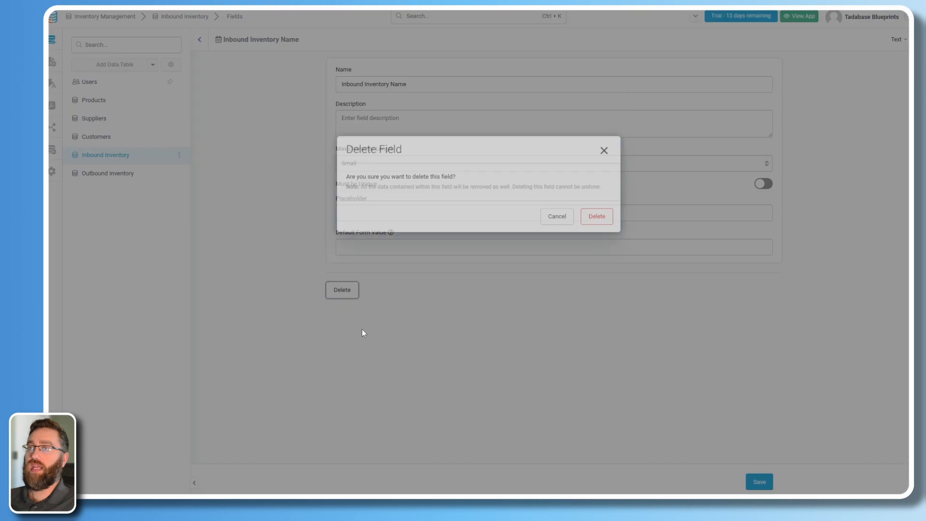
click(595, 286)
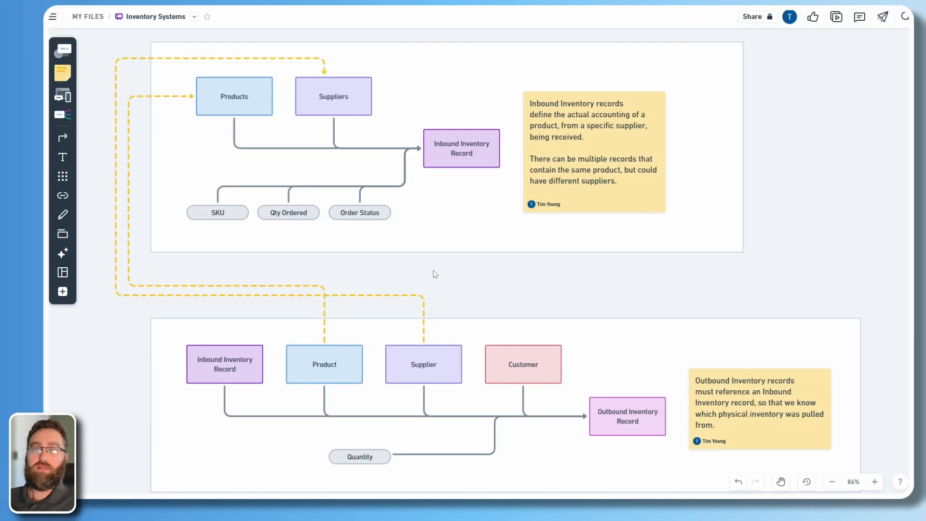
click(444, 158)
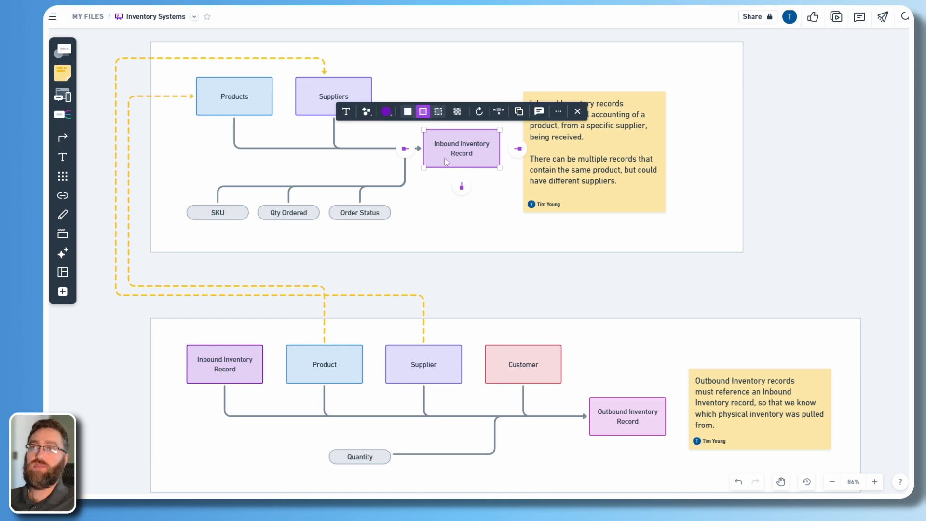
click(258, 115)
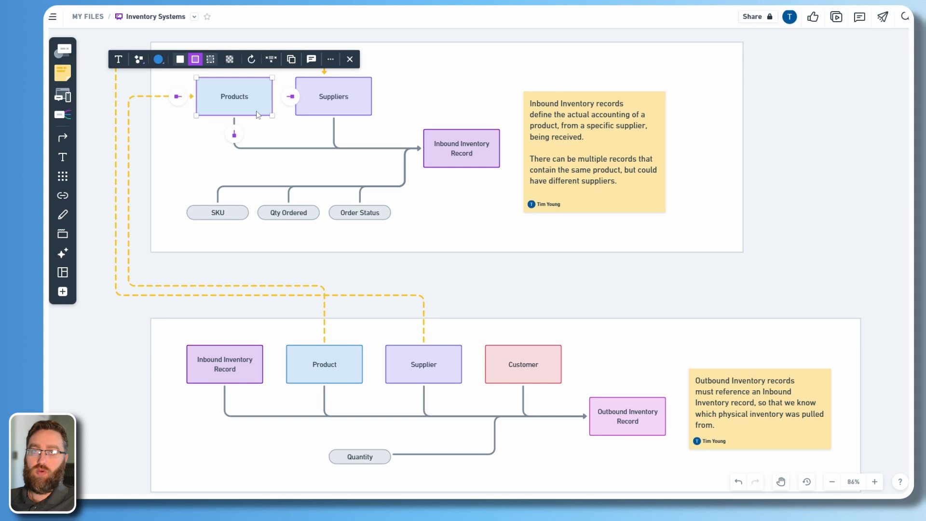
click(337, 109)
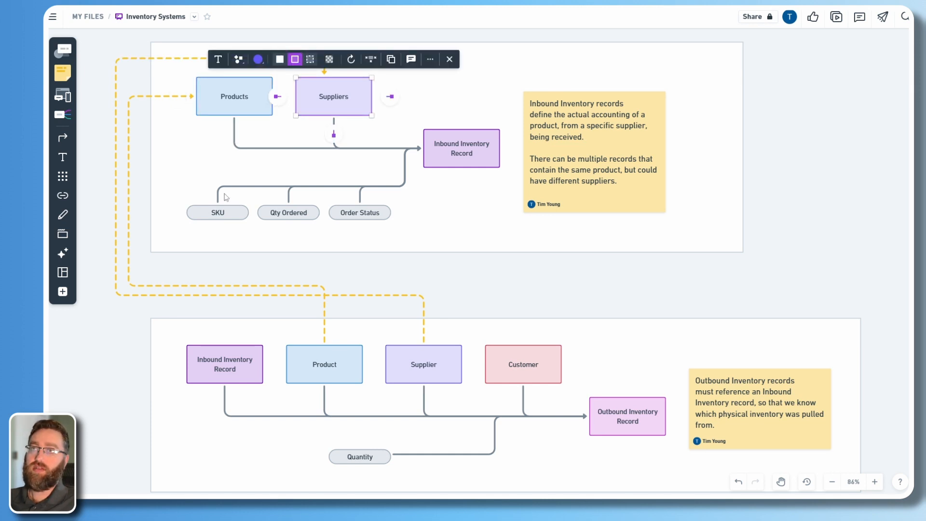
click(302, 217)
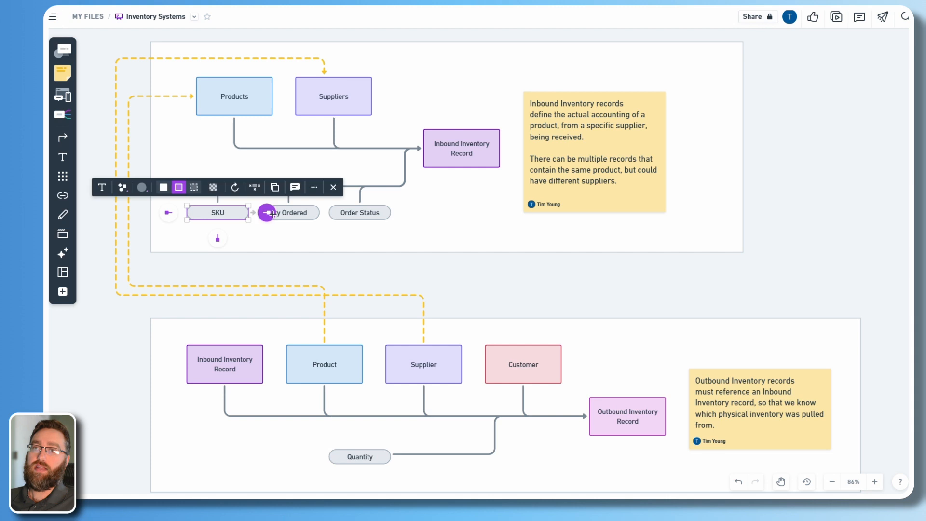
click(365, 215)
click(224, 215)
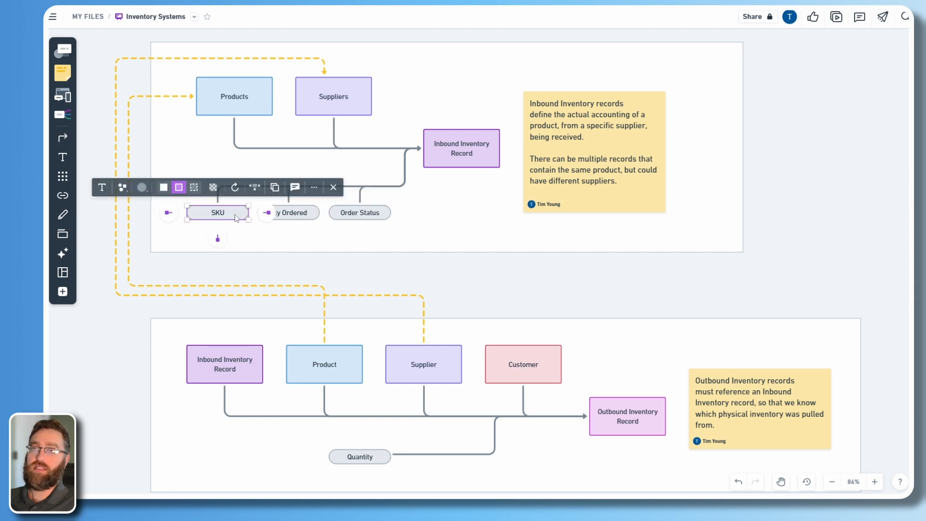
click(289, 218)
click(212, 217)
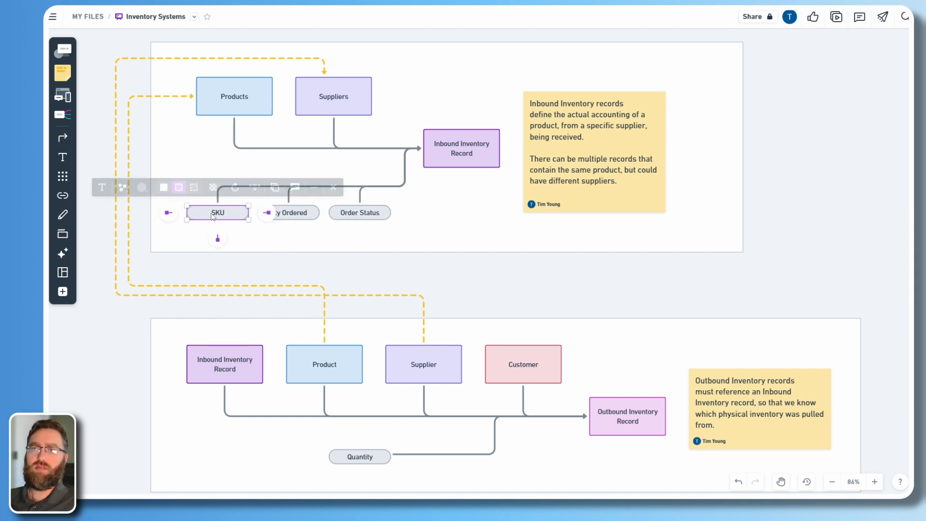
click(305, 218)
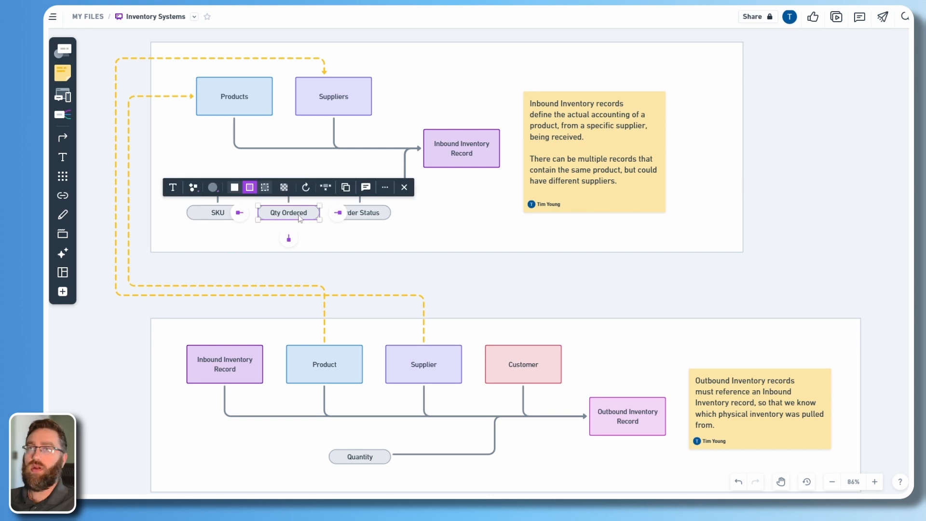
click(367, 217)
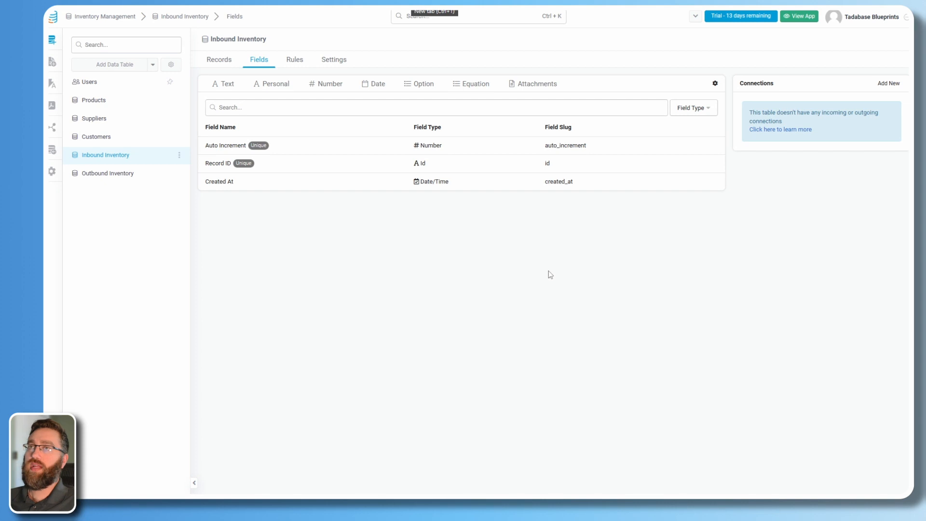
Add a one-to-one Product connection to the Products table, displaying Product Name.
click(893, 85)
click(373, 86)
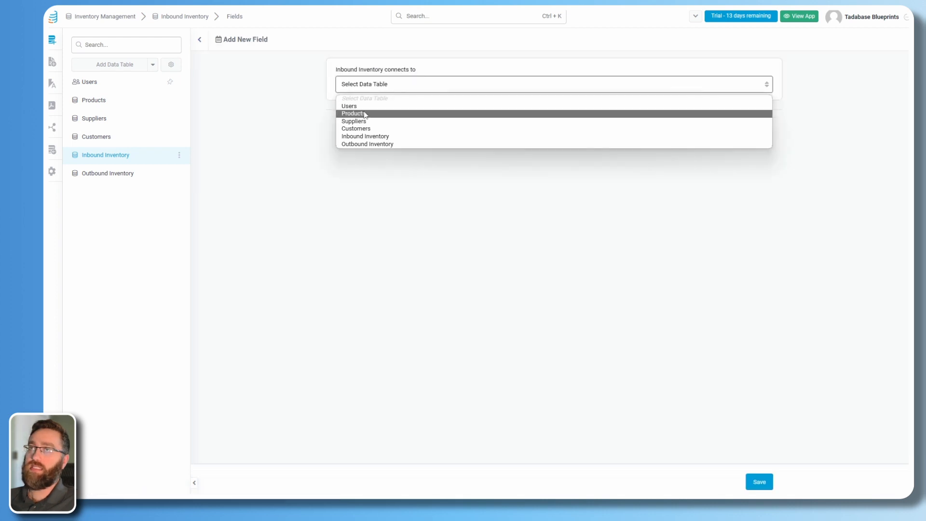
click(365, 114)
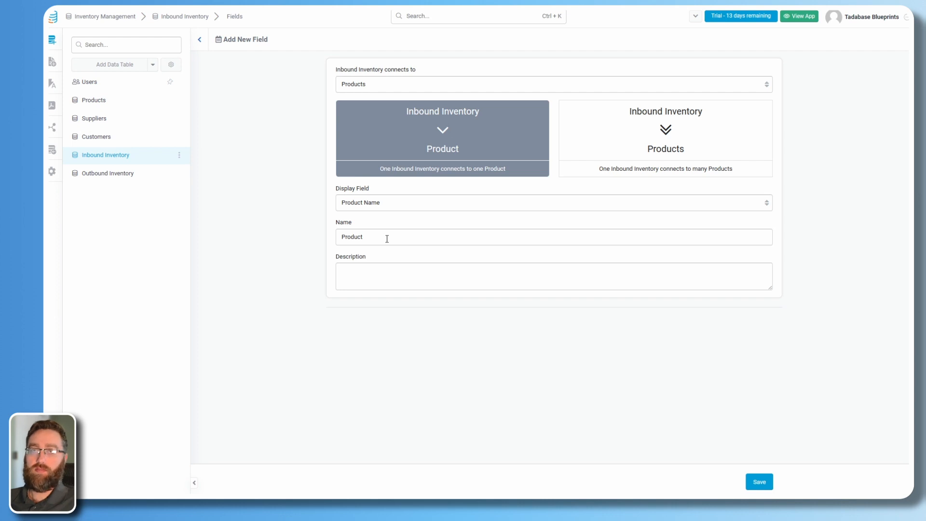
click(393, 204)
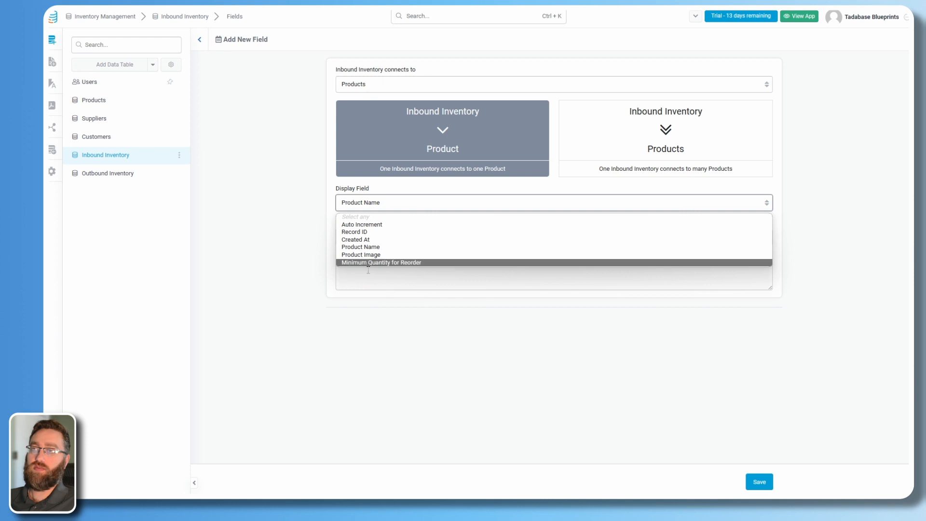
click(357, 247)
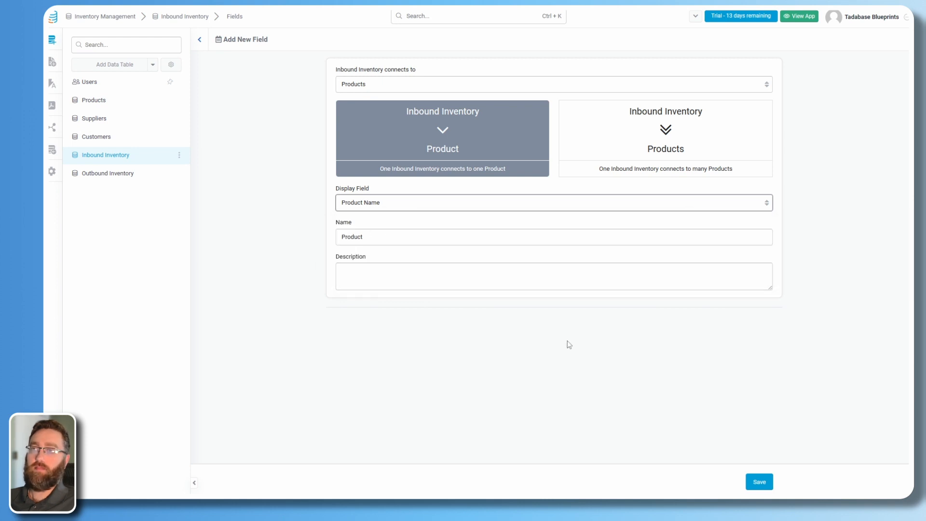
click(753, 483)
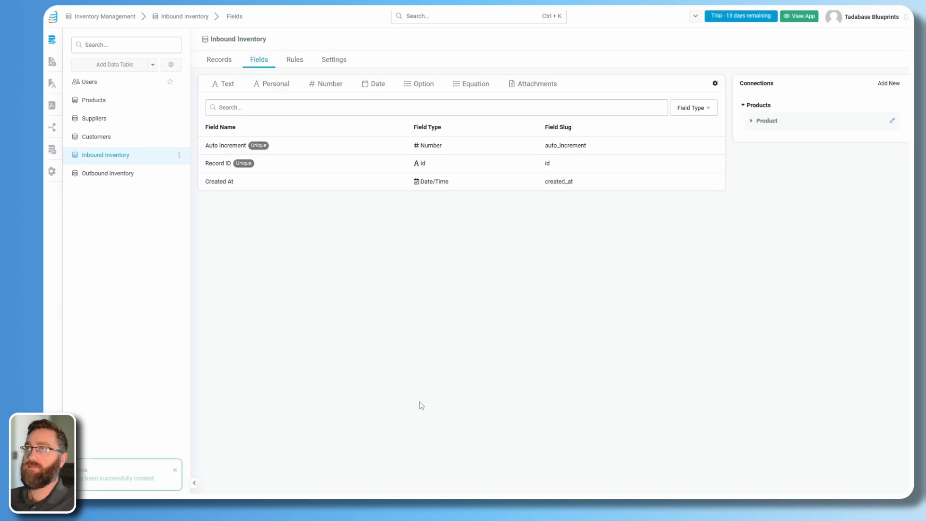
Add a one-to-one Supplier connection to the Suppliers table, displaying Supplier Name.
click(888, 85)
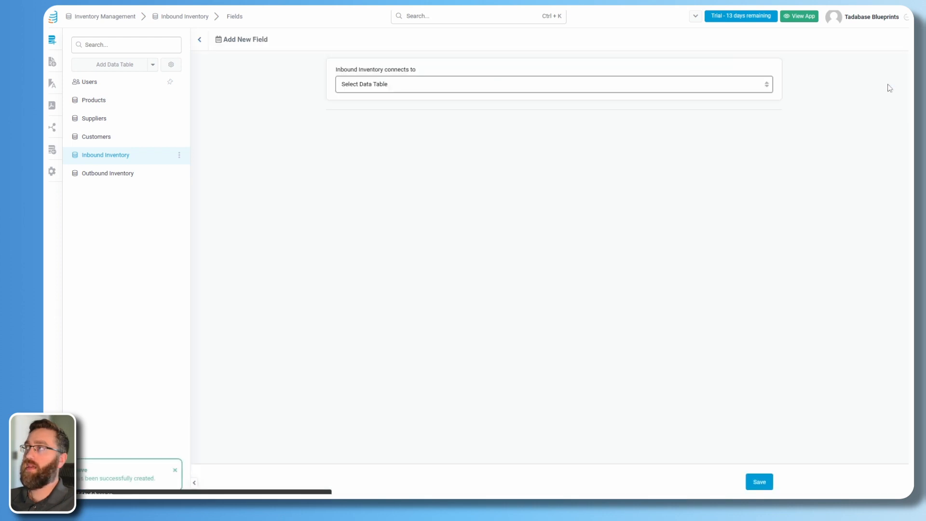
click(361, 87)
click(357, 121)
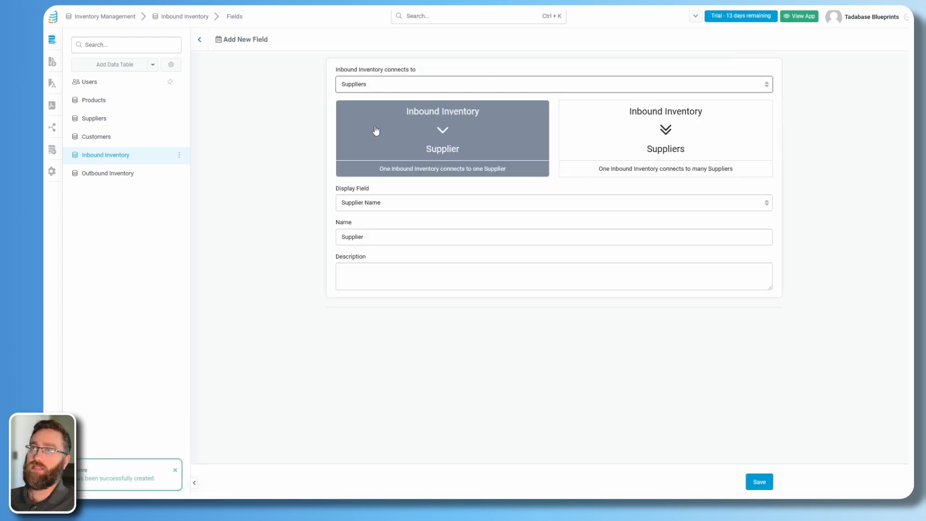
click(400, 141)
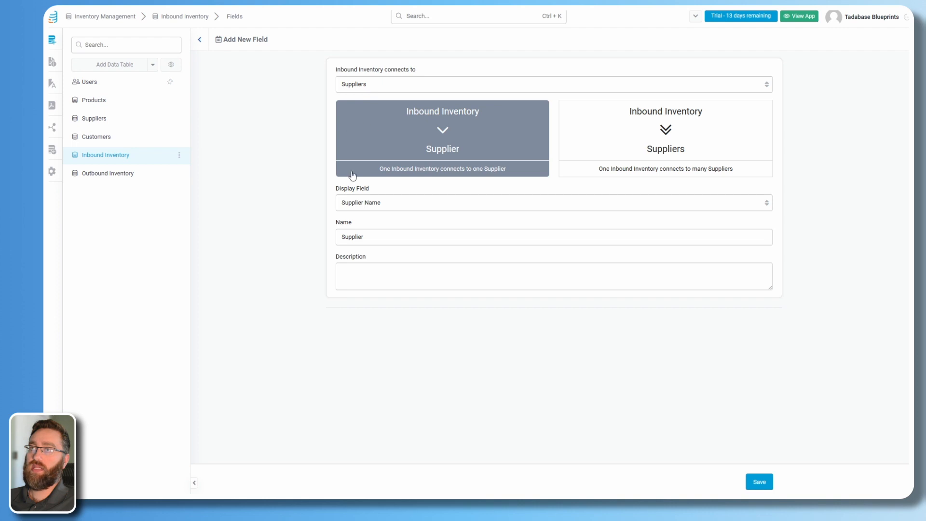
click(381, 200)
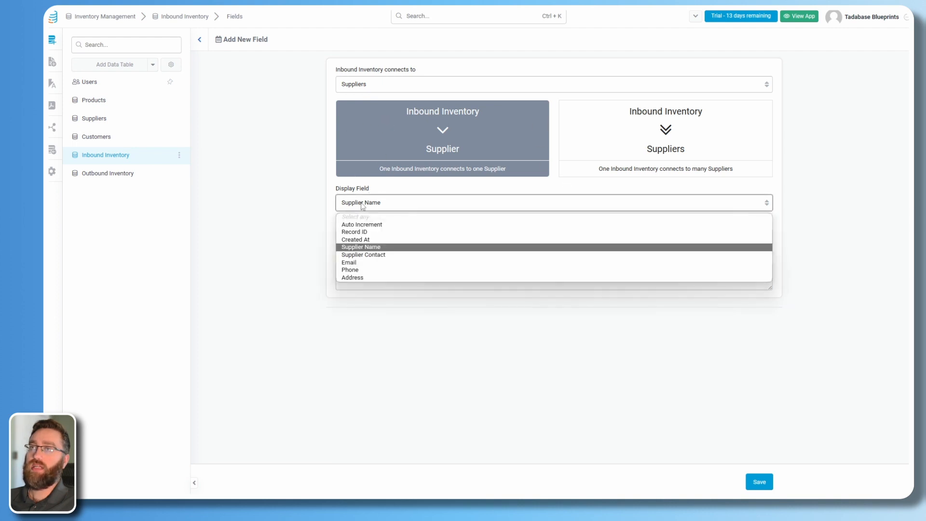
click(349, 247)
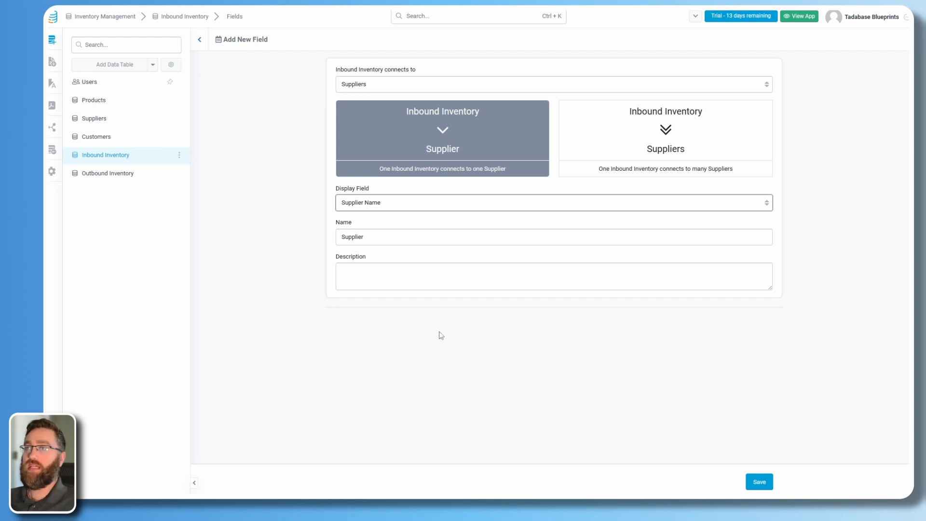
click(761, 483)
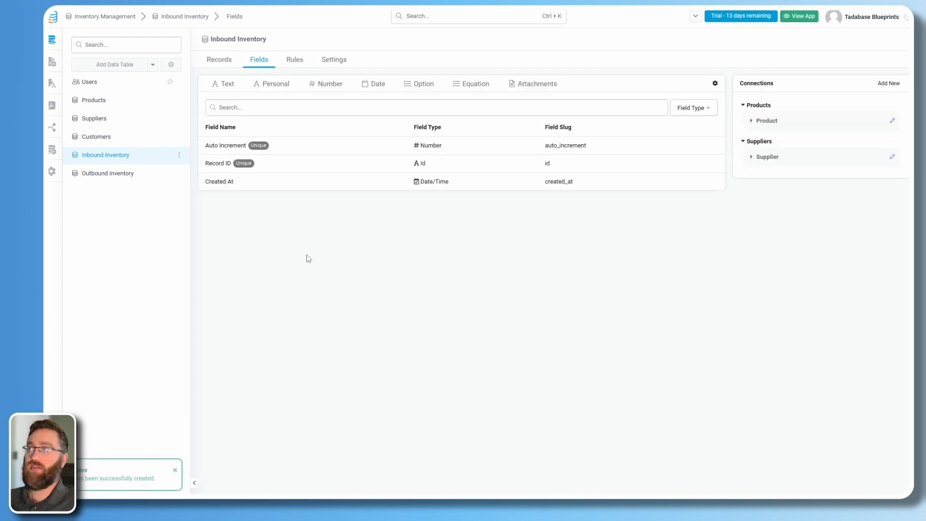
Create a plain Number field named Qty Ordered.
click(339, 83)
click(327, 100)
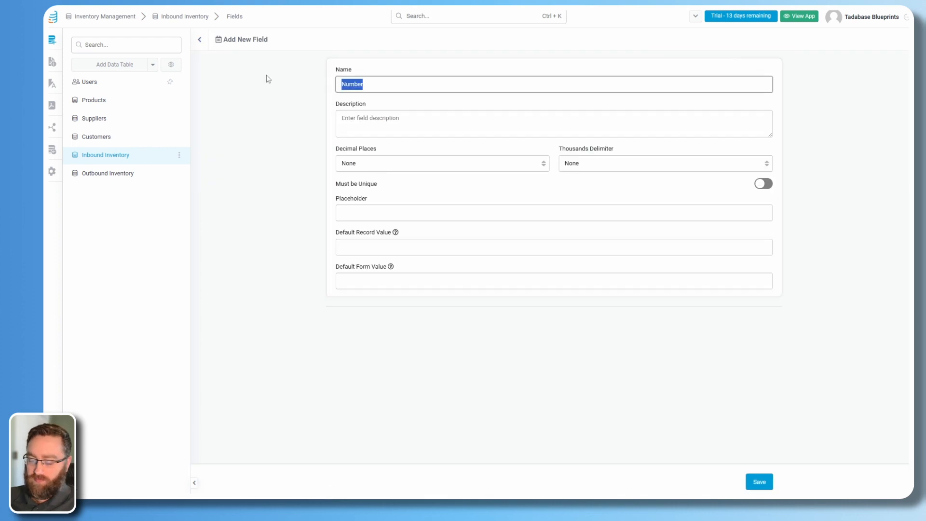
text(Qty Ordered)
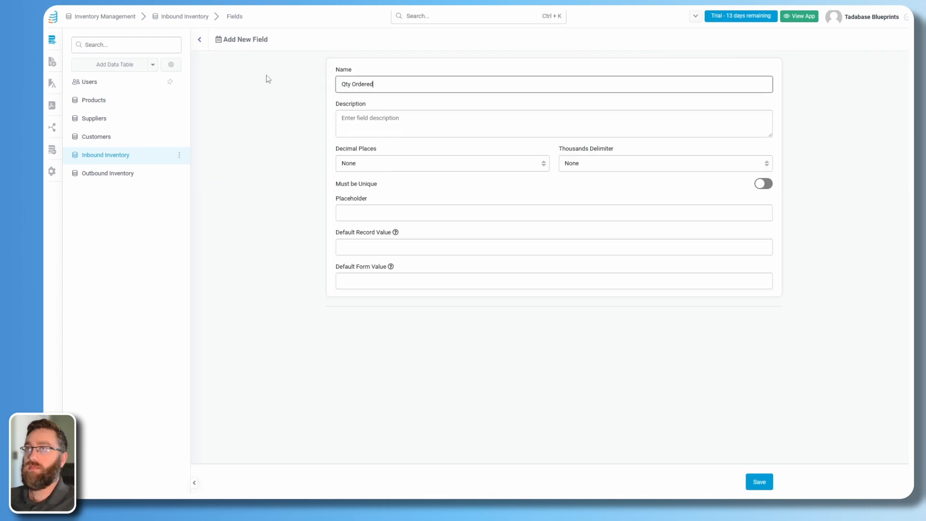
click(759, 482)
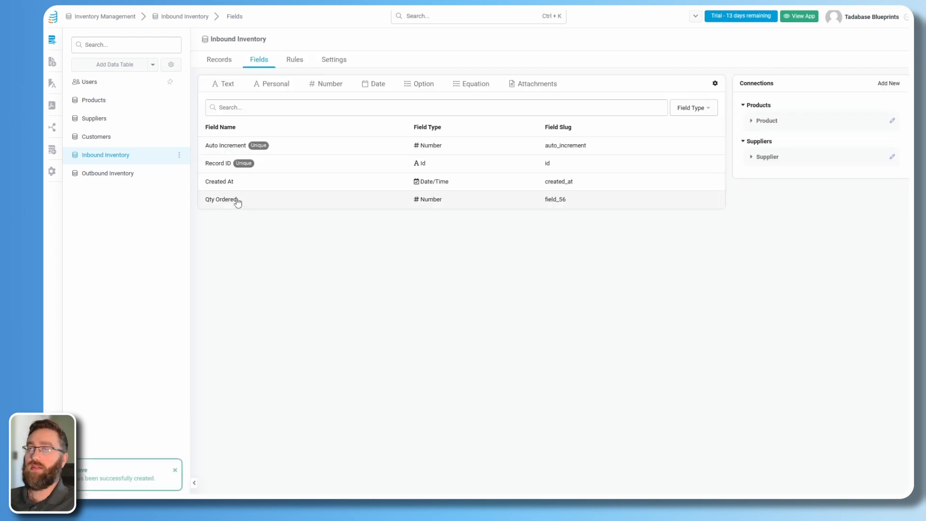
Start an Order Status radio field whose first option is 'Ordered', without an icon.
click(418, 86)
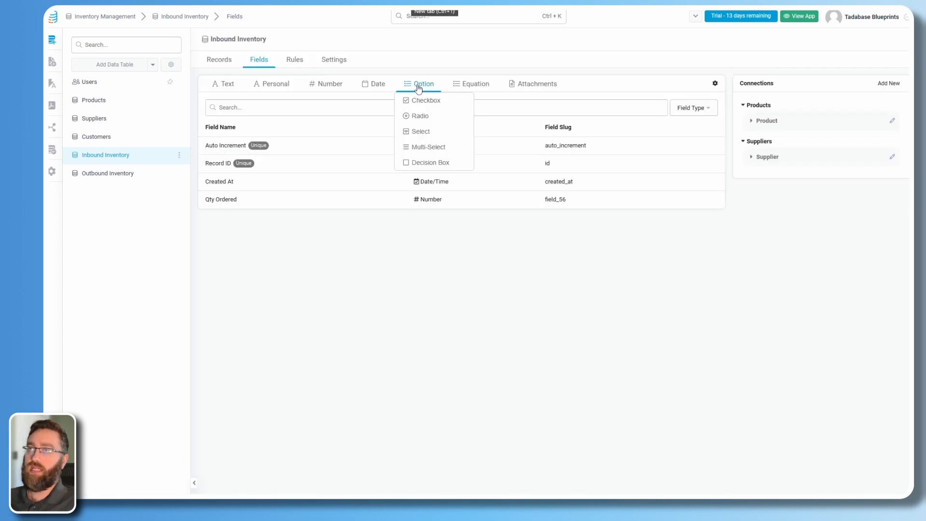
click(415, 116)
drag(378, 85, 319, 80)
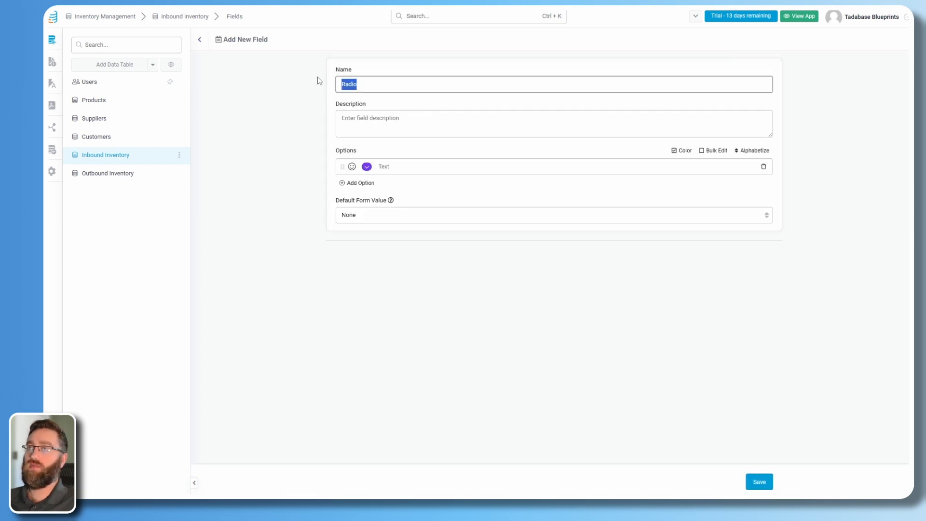
text(Order Status)
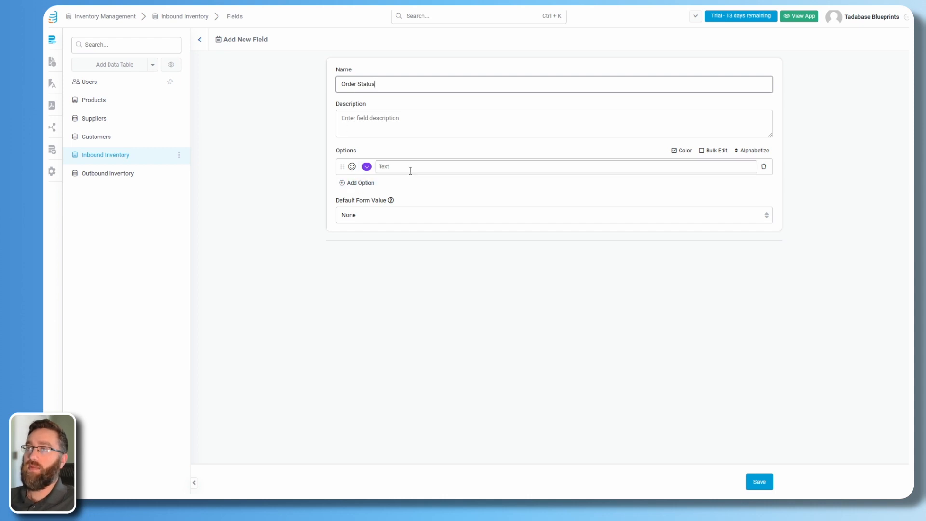
click(410, 171)
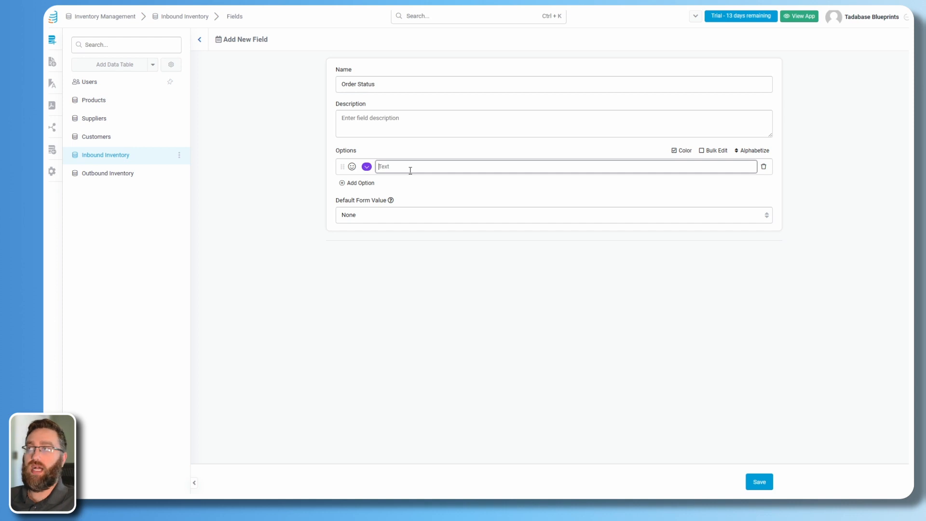
click(352, 166)
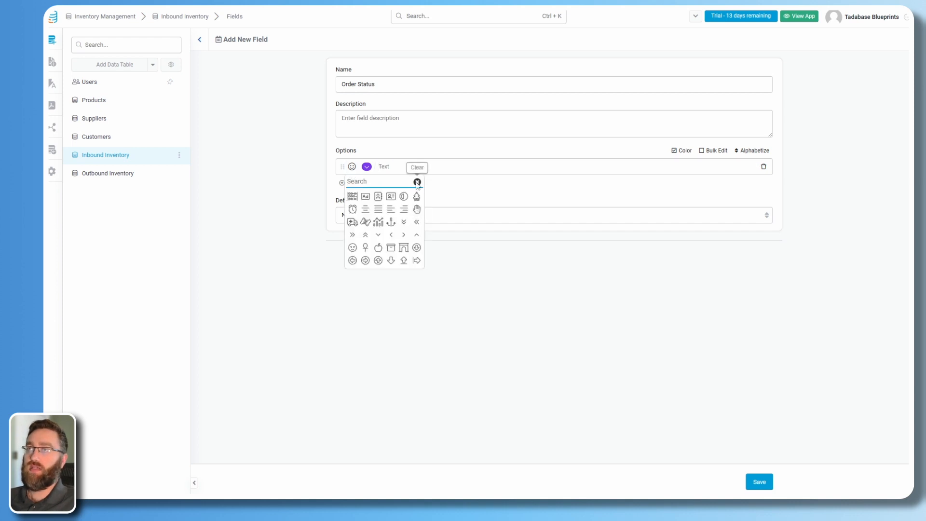
click(403, 168)
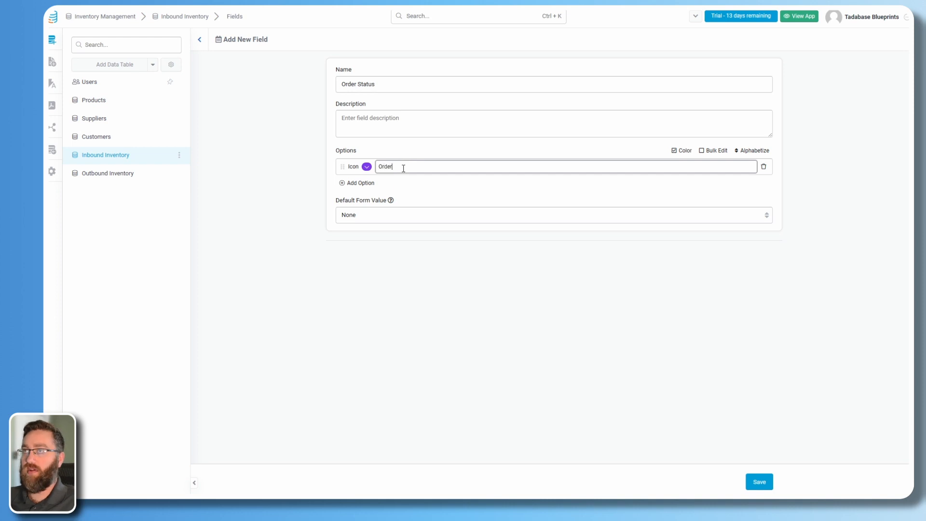
text(Ordered)
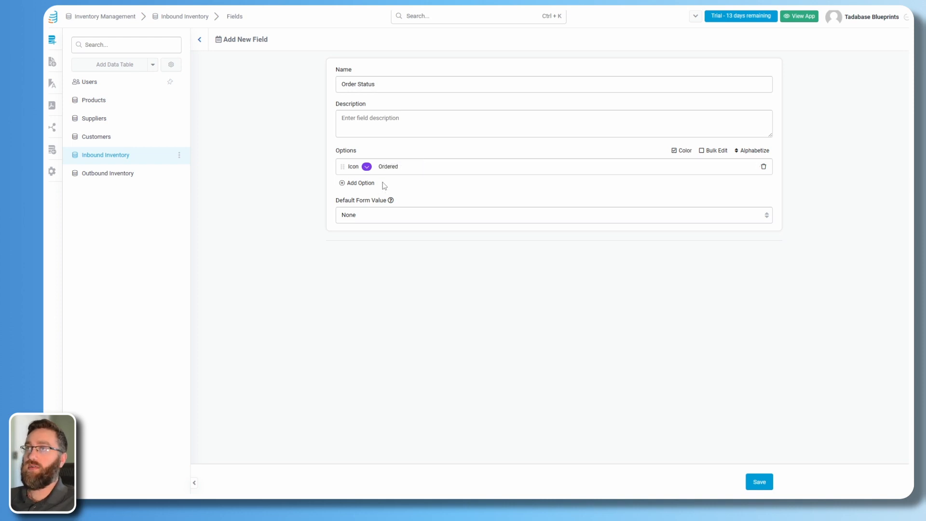
Add a second Order Status option 'Delivered' without an icon.
click(347, 182)
click(353, 184)
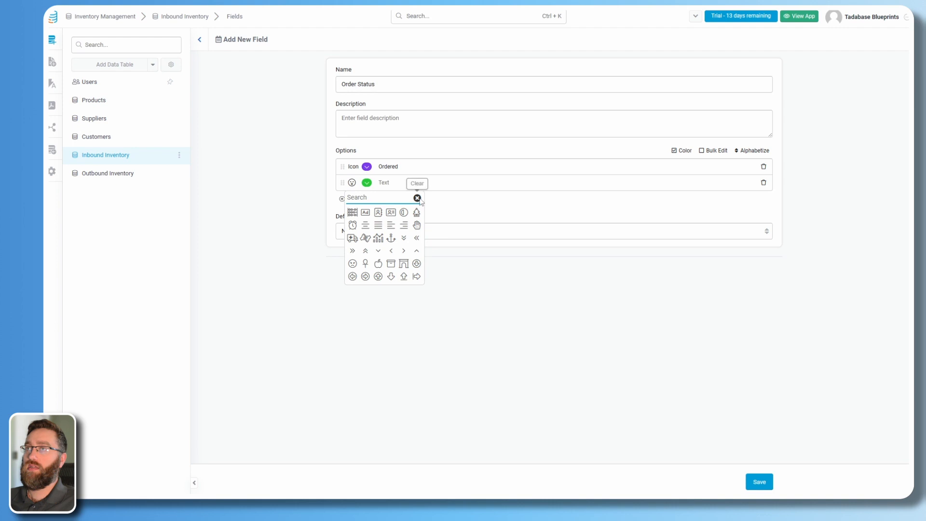
click(416, 197)
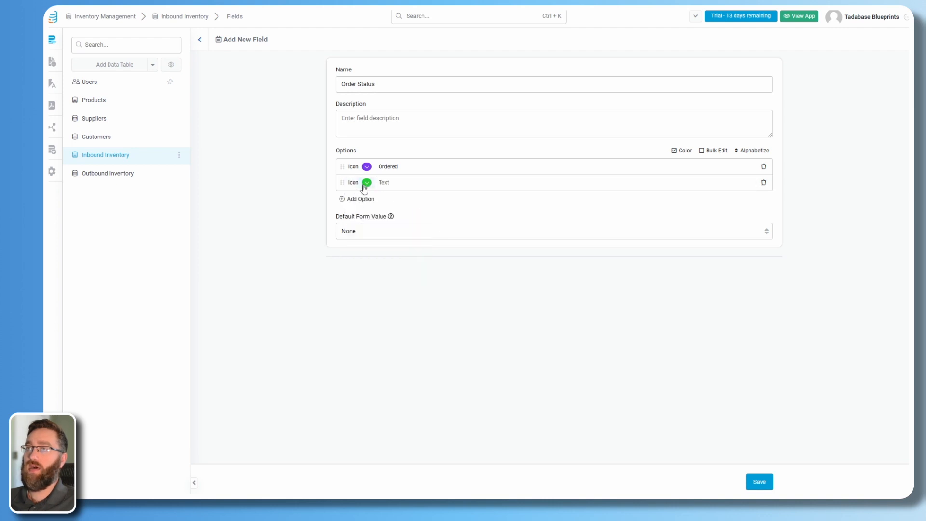
click(366, 183)
click(397, 183)
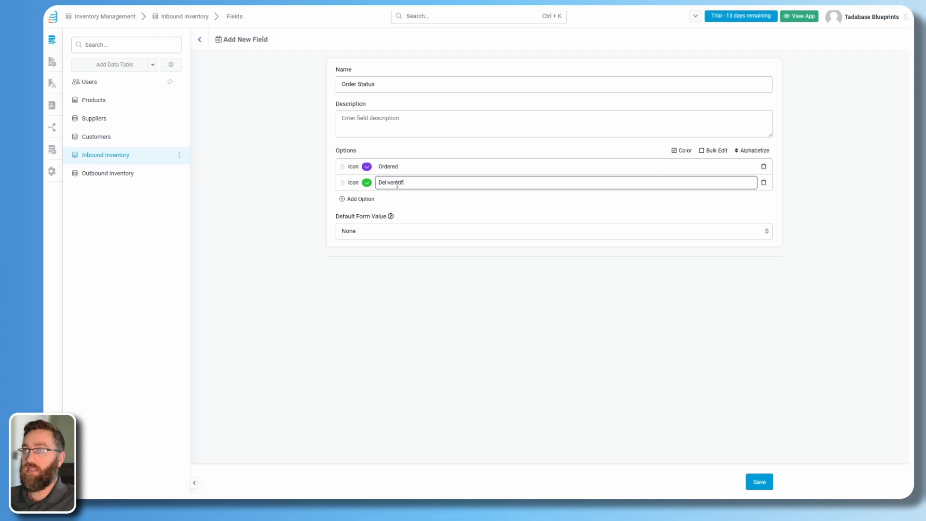
click(400, 216)
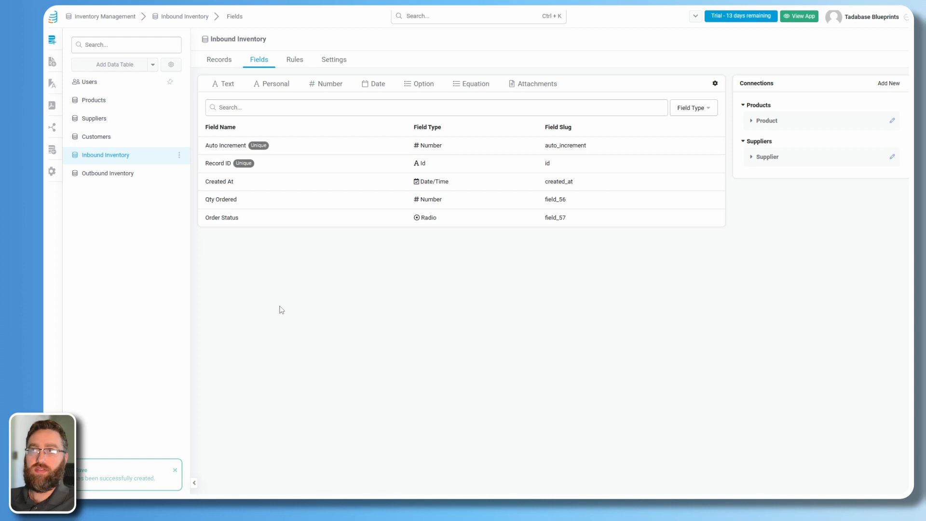
click(472, 89)
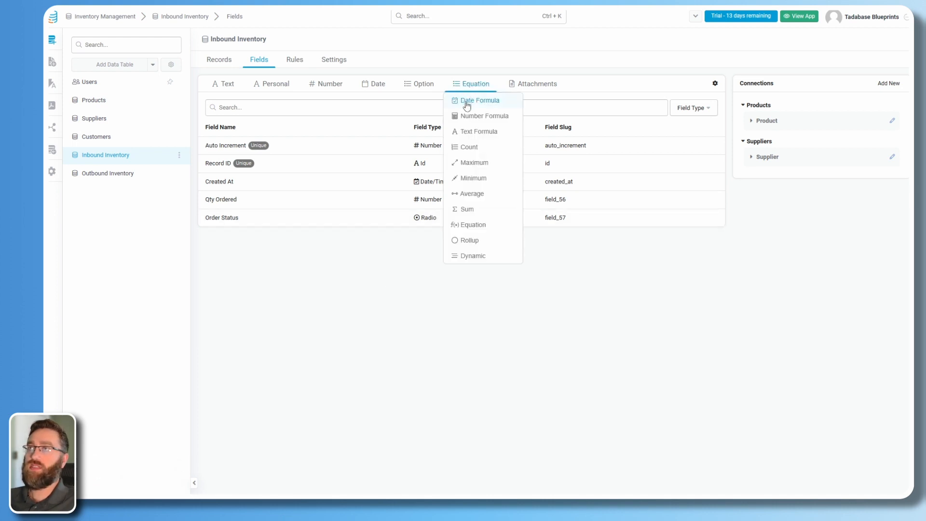
click(467, 135)
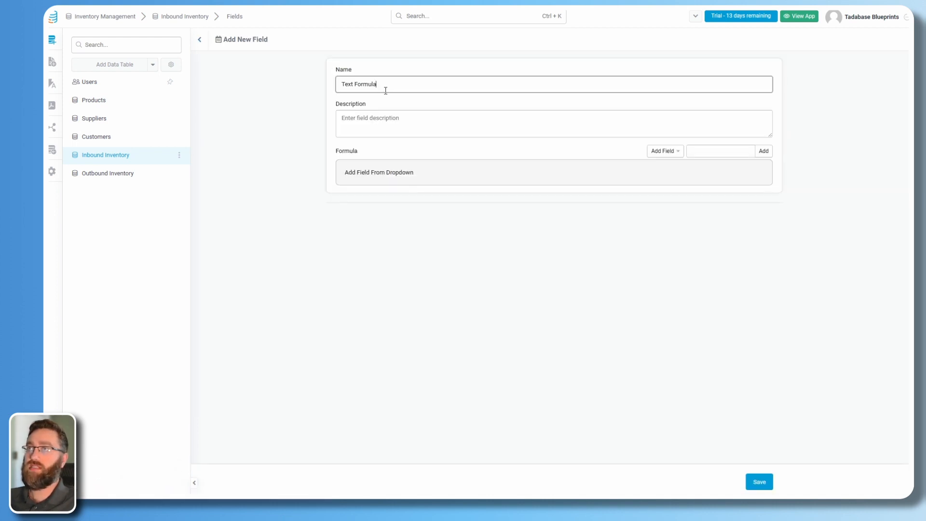
drag(386, 89, 304, 80)
text(SKU)
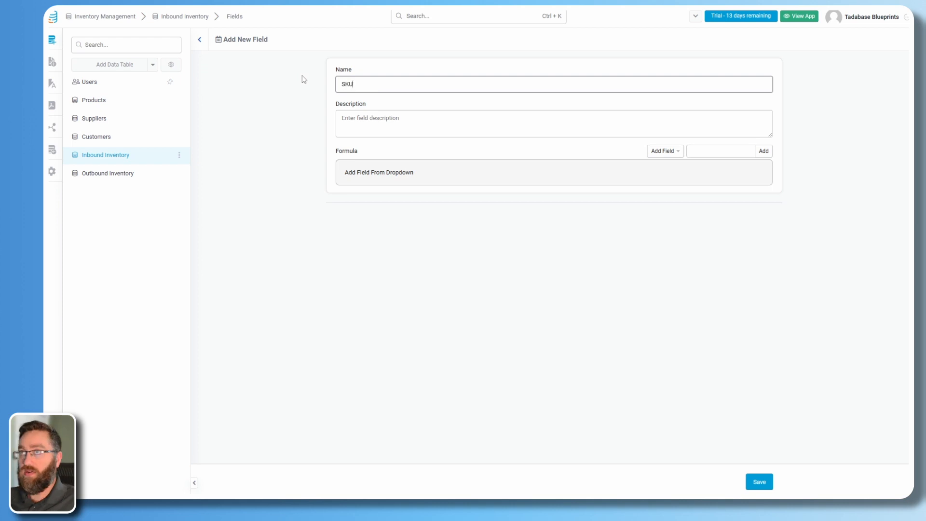
click(670, 152)
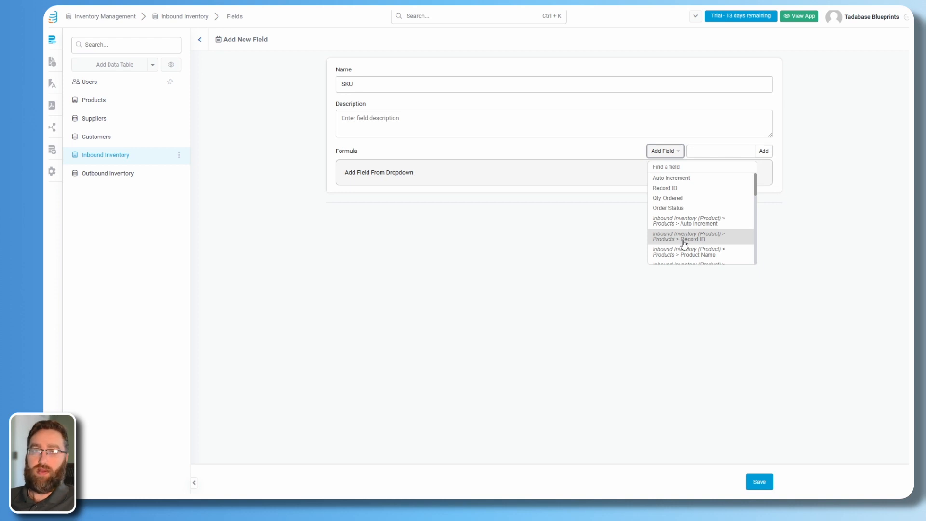
click(199, 40)
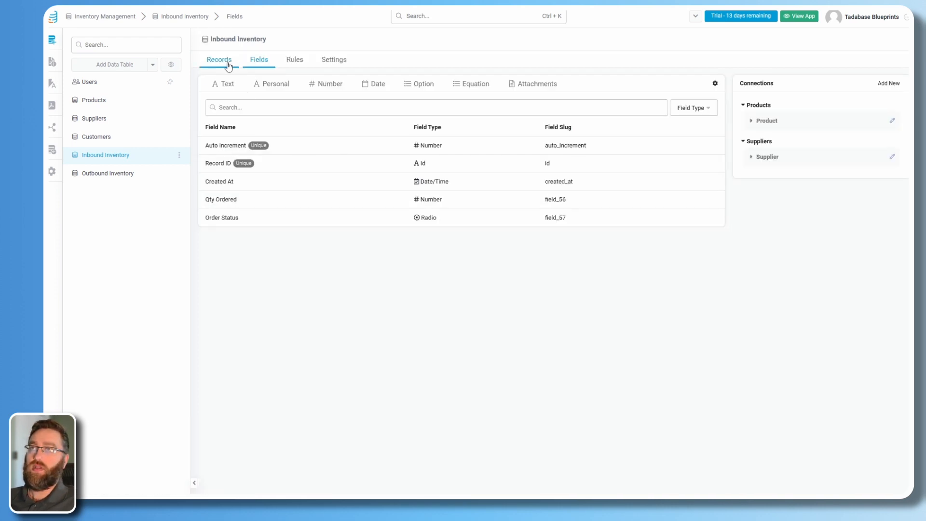
click(228, 63)
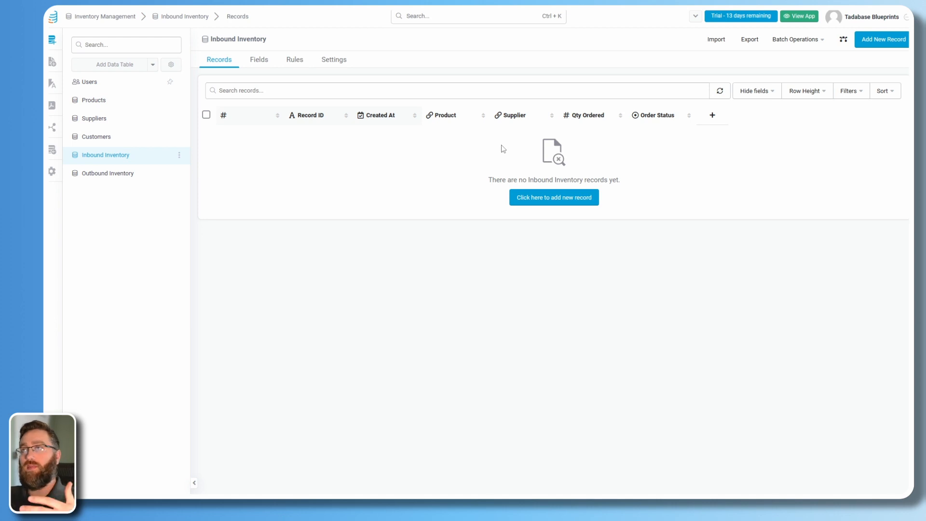
click(258, 60)
Start a text formula field with Product Name followed by a '|' separator.
mouse_move(451, 84)
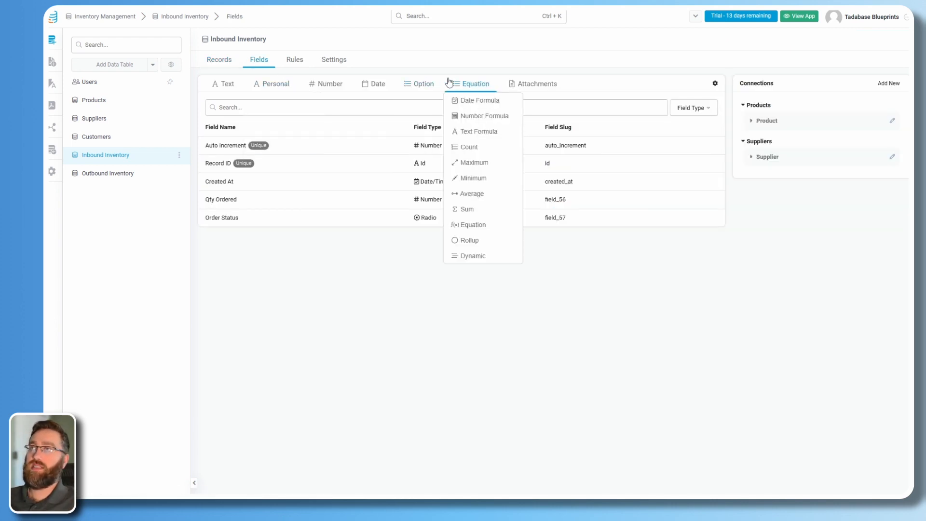
click(472, 132)
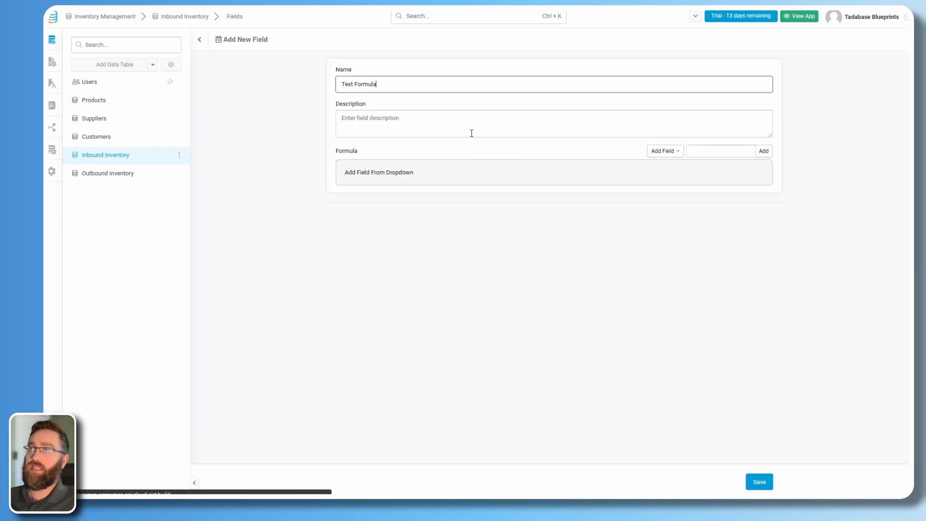
click(677, 153)
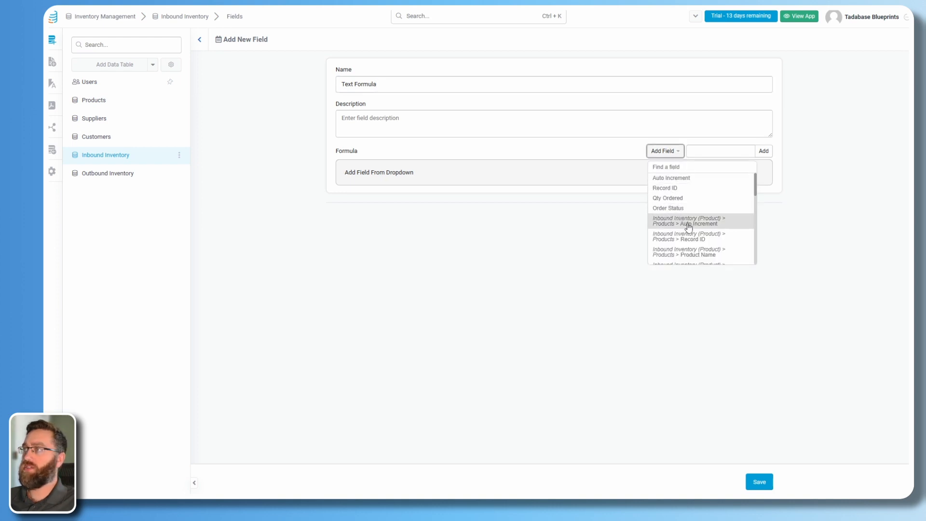
scroll(684, 224, down, 2)
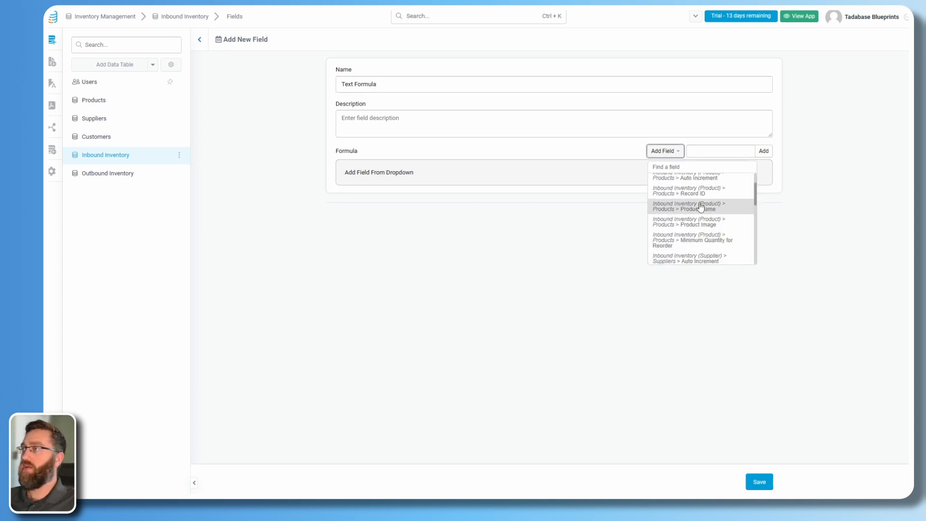
click(682, 207)
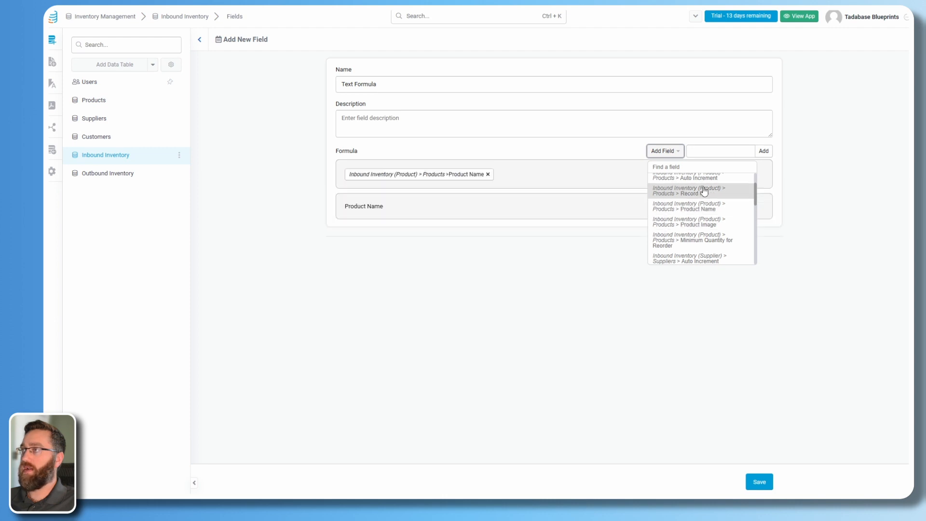
click(735, 154)
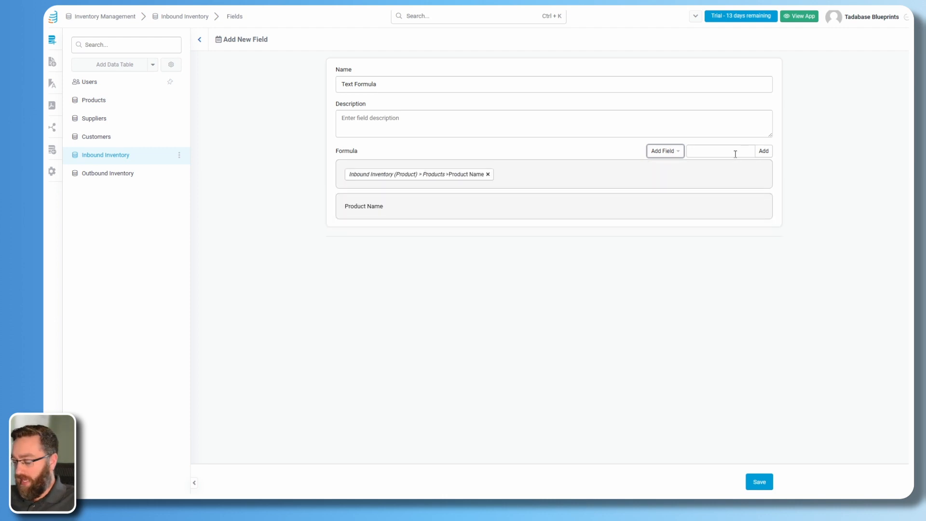
key(space)
click(736, 154)
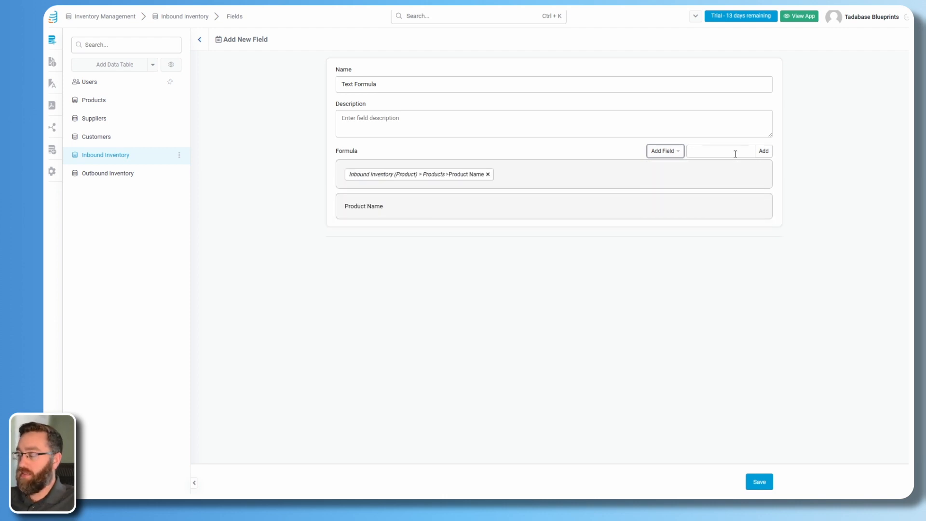
click(736, 154)
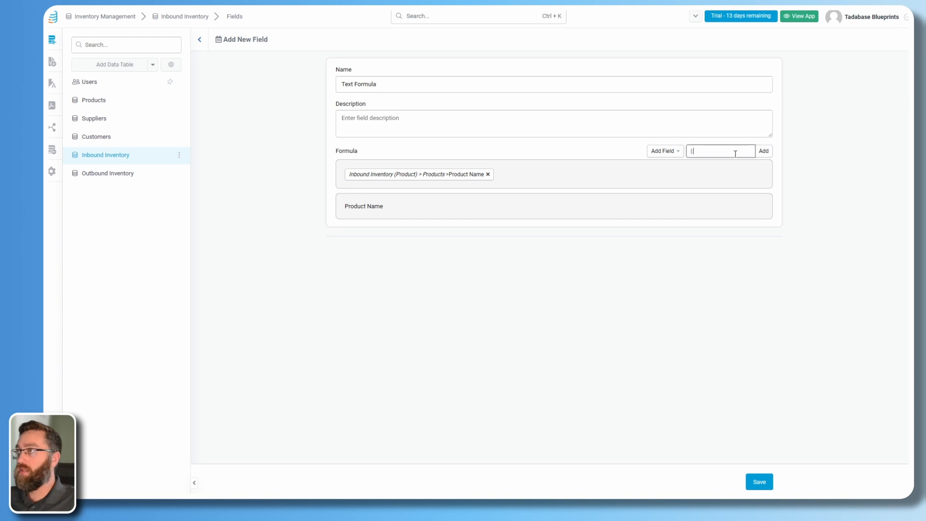
click(763, 151)
Append Supplier Name, save the formula field as SKU, and open Outbound Inventory records.
click(674, 151)
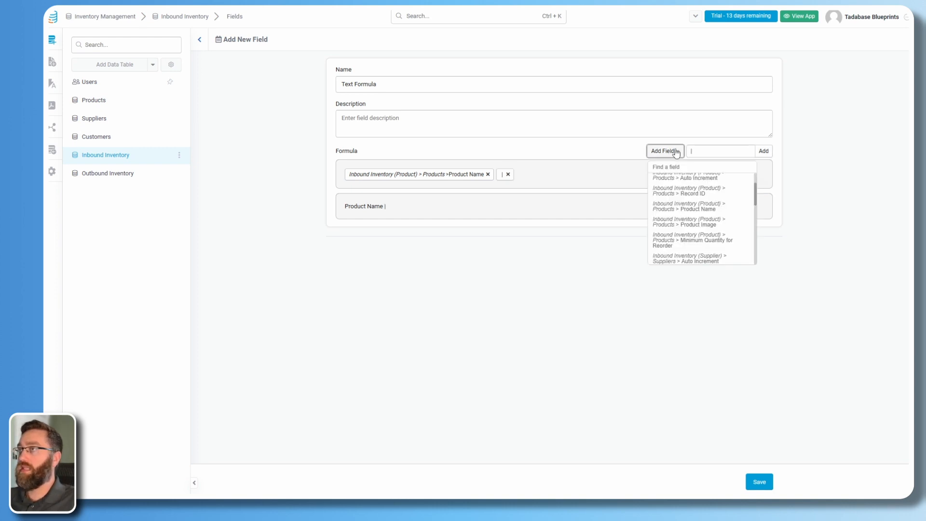
scroll(694, 225, down, 1)
click(687, 244)
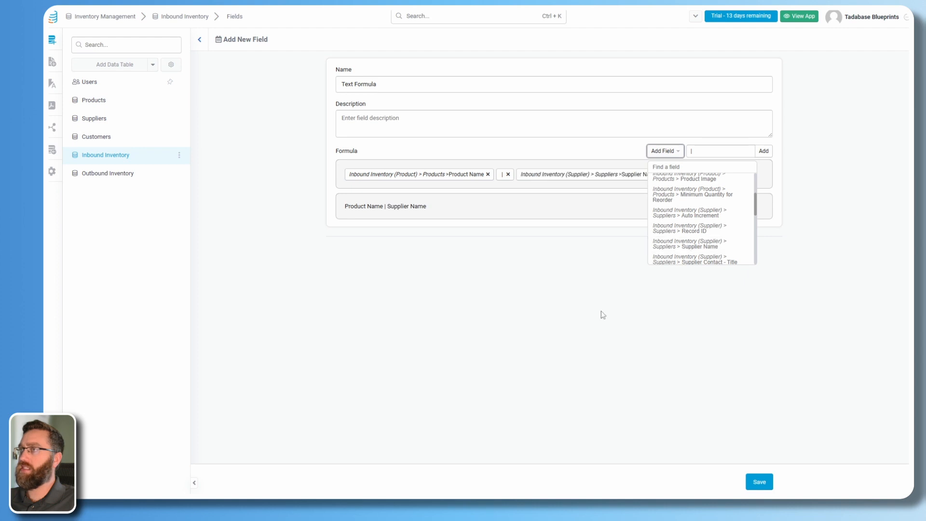
click(295, 79)
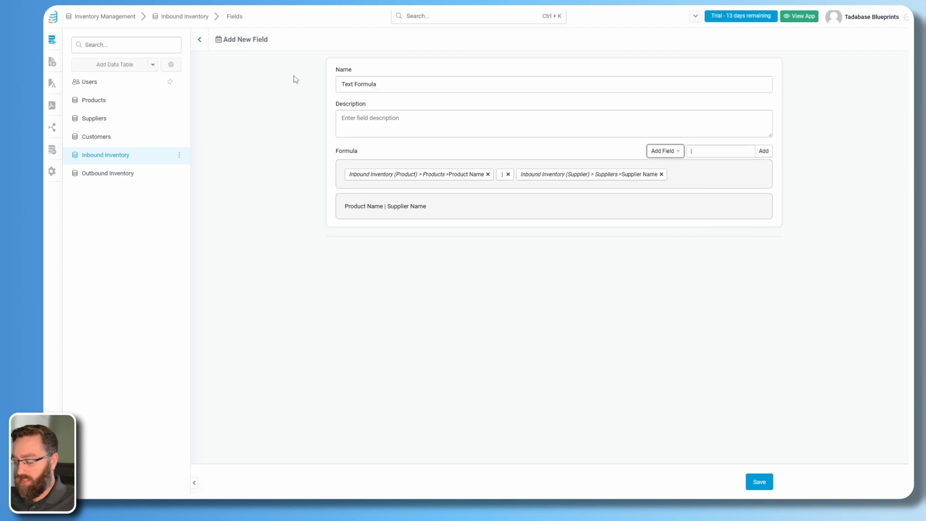
click(393, 81)
key(ctrl+a)
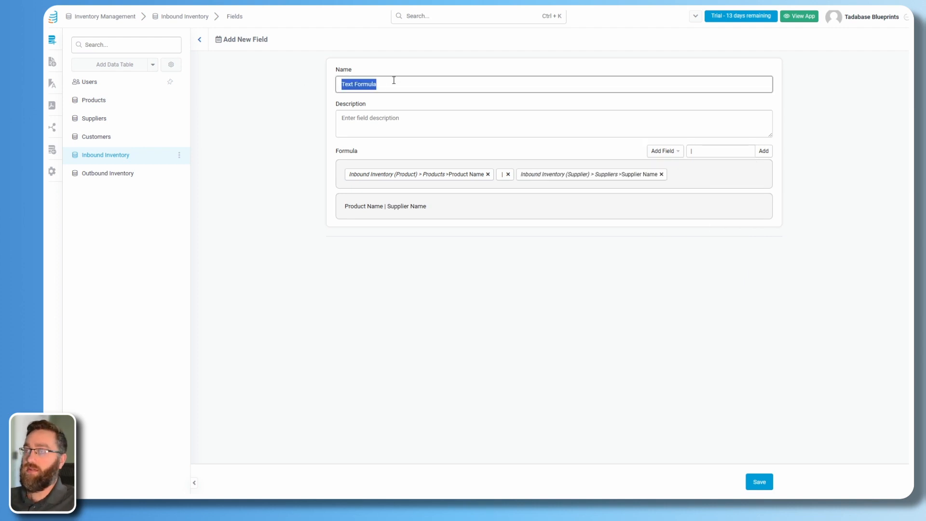
text(SKU)
click(759, 482)
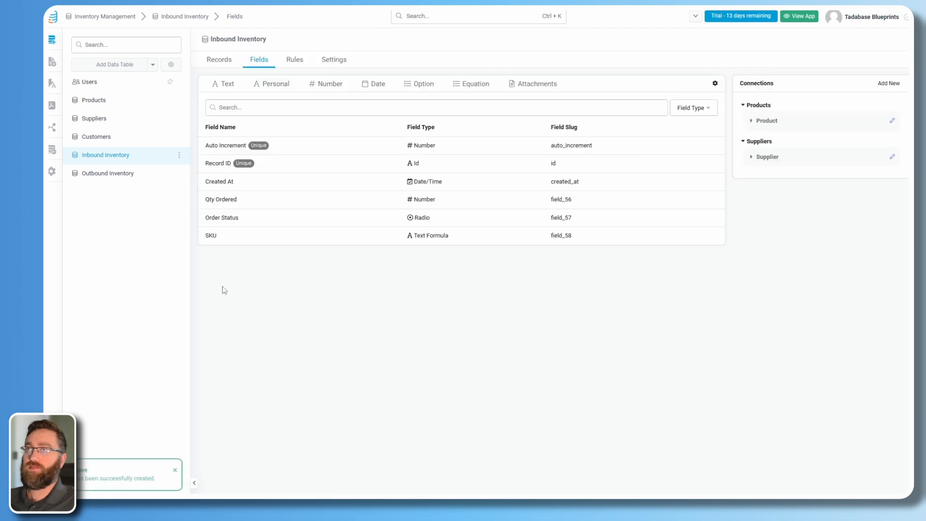
click(118, 180)
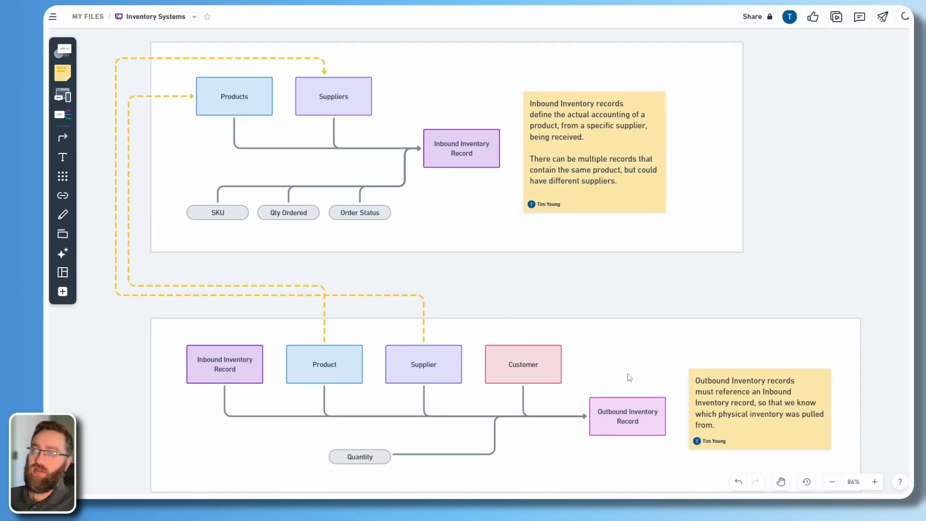
Review the Outbound, Inbound, Product, Supplier and Customer boxes in the Whimsical diagram.
click(606, 430)
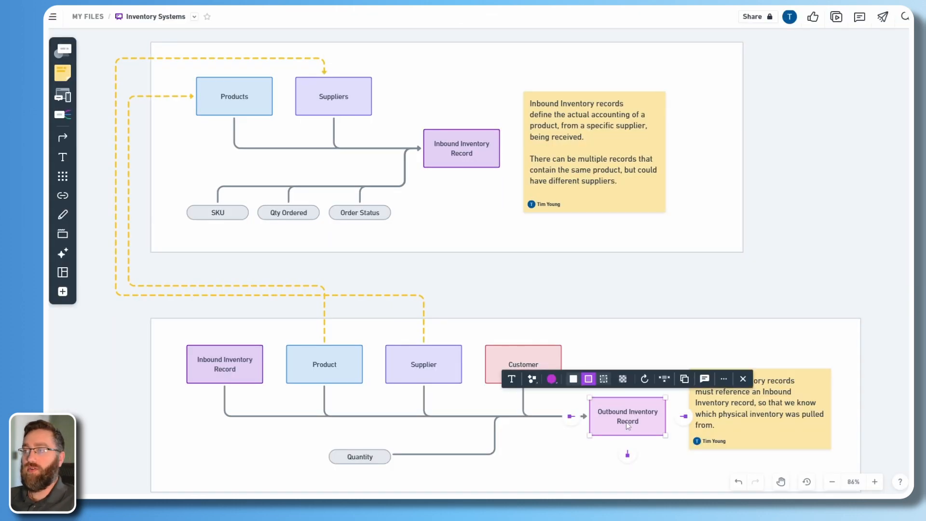
click(554, 466)
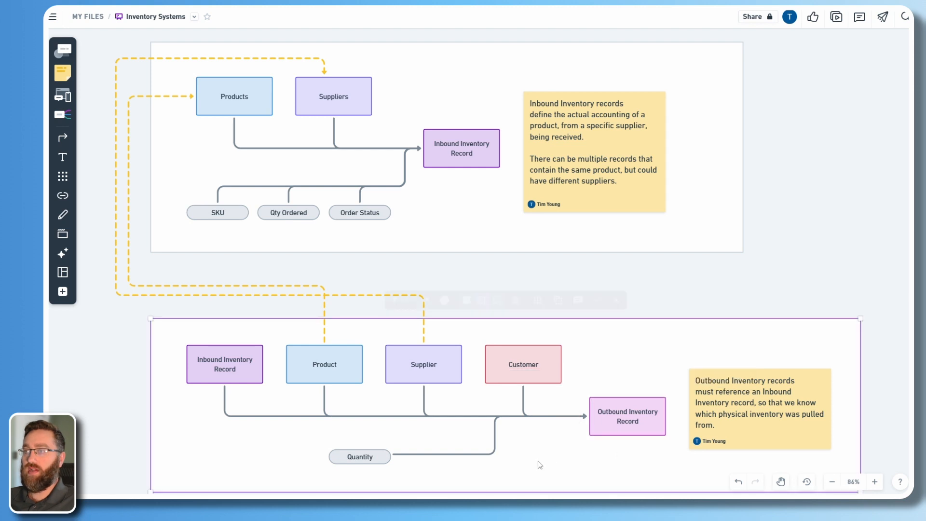
click(233, 375)
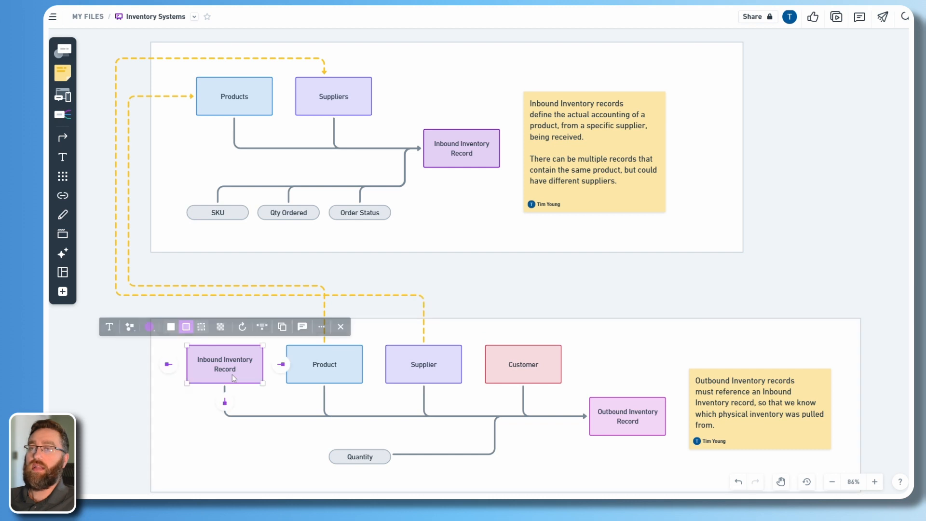
click(309, 359)
click(421, 372)
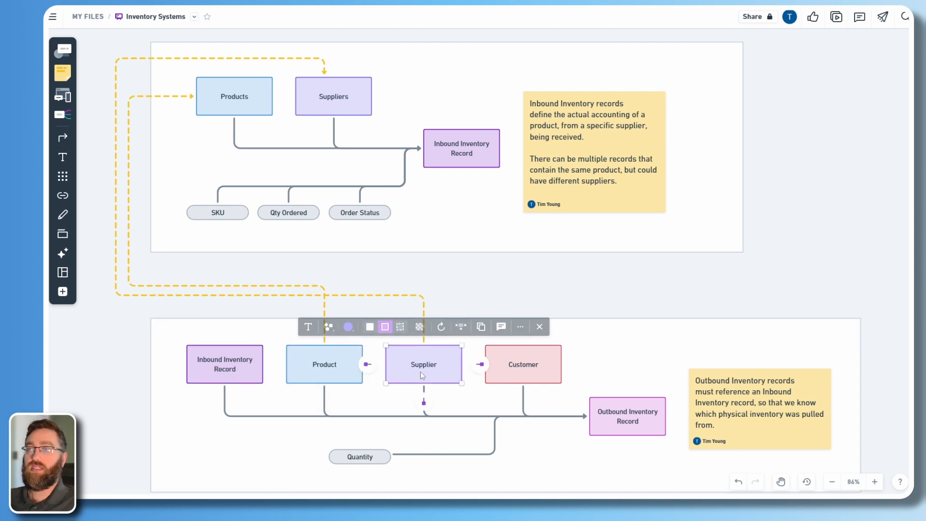
click(529, 369)
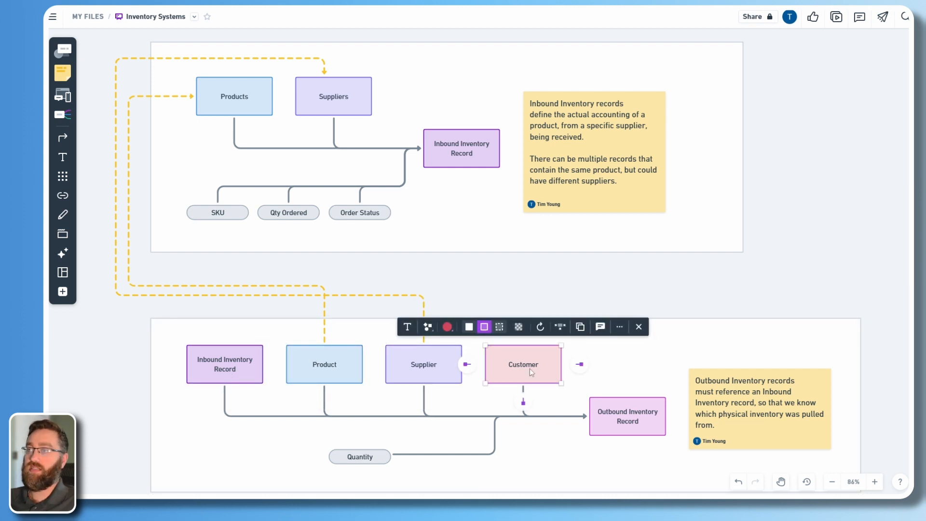
click(516, 288)
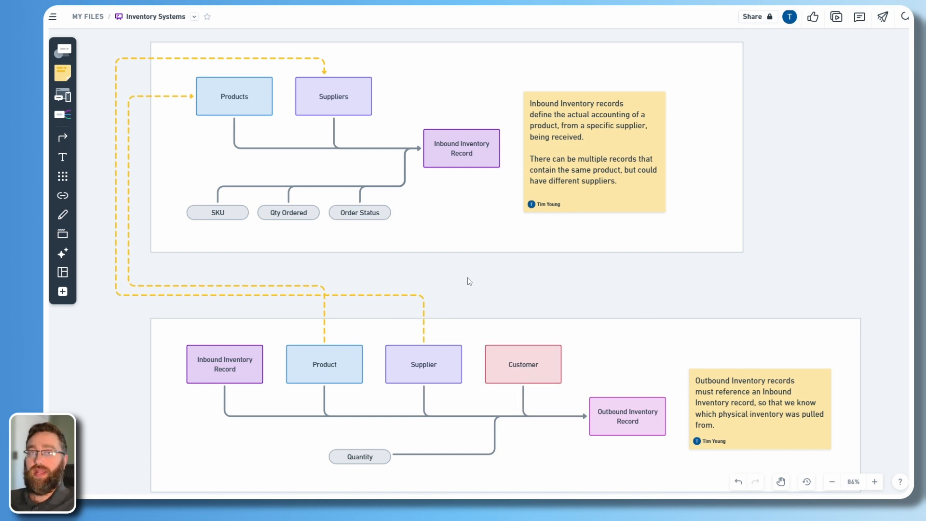
Give the Product and Supplier boxes in the diagram dashed borders.
click(655, 418)
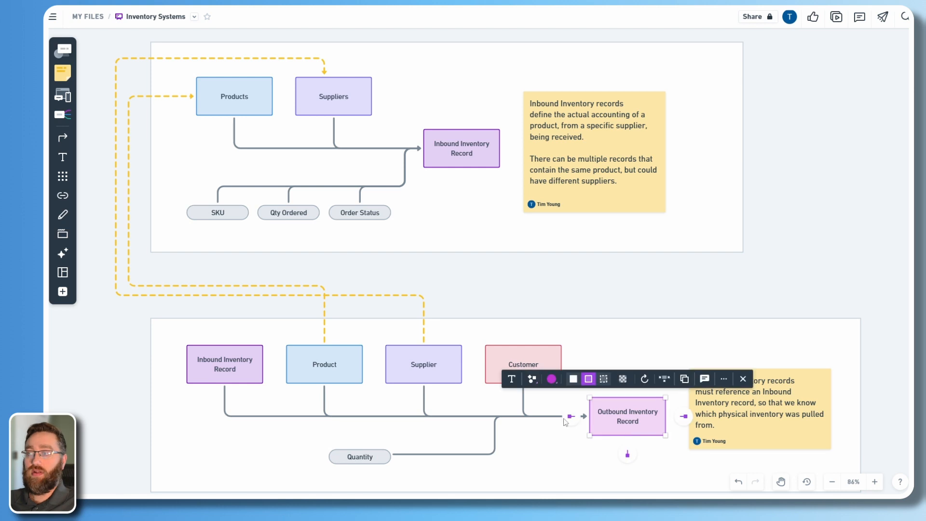
click(215, 380)
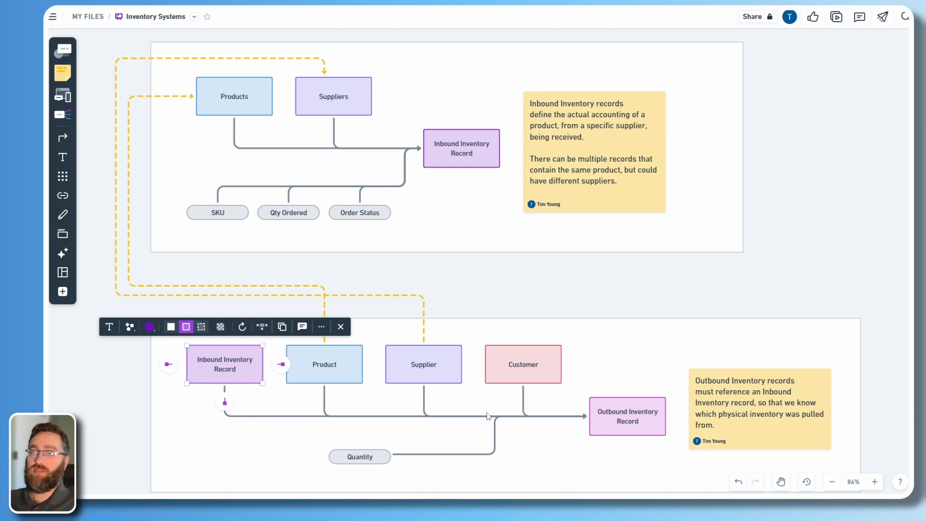
click(519, 375)
click(314, 373)
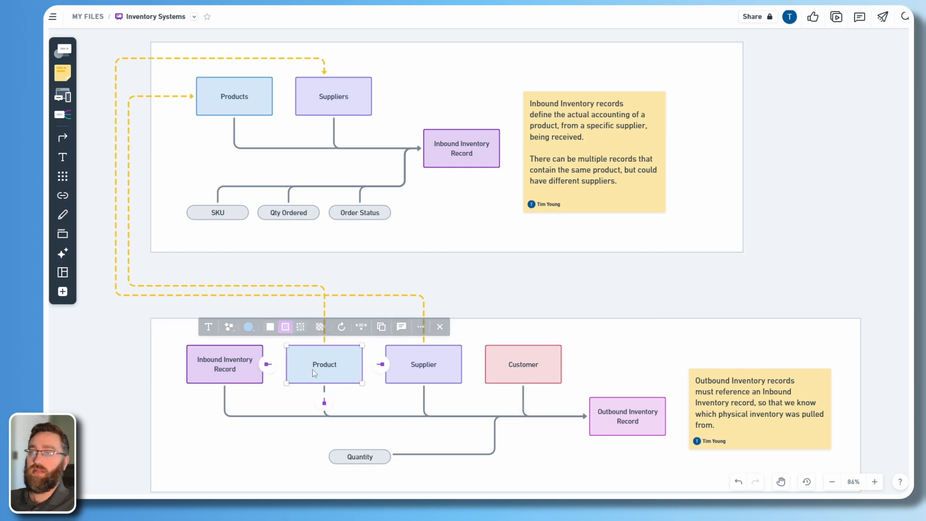
click(302, 327)
click(436, 375)
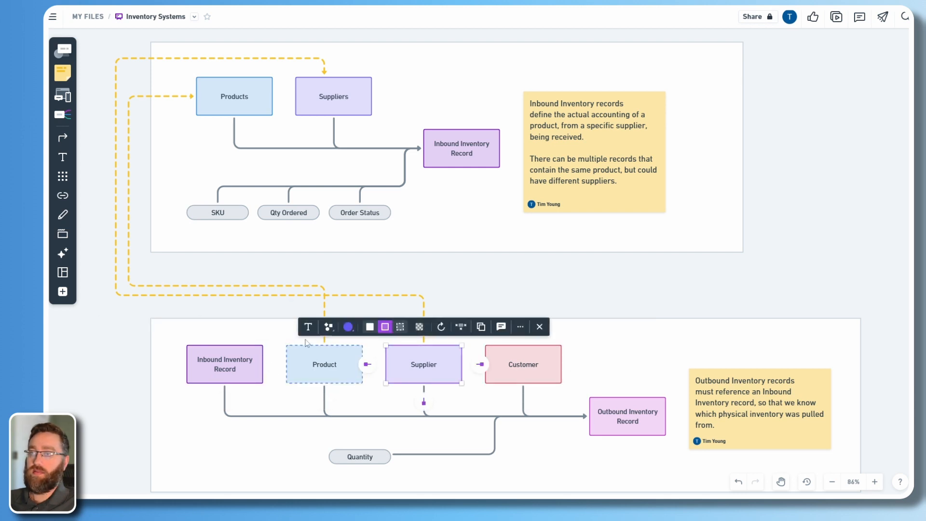
click(396, 327)
click(495, 294)
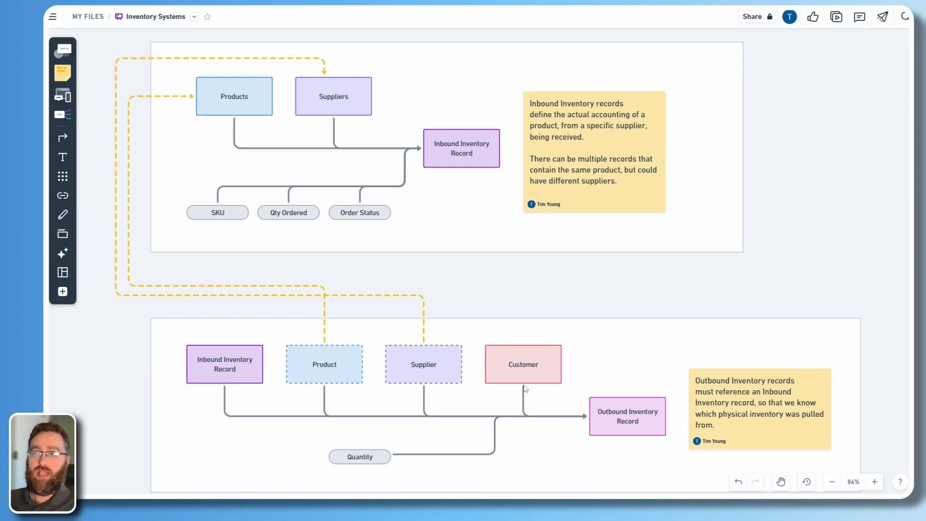
Review the inbound diagram's Products, Suppliers and record boxes, then show Outbound Inventory's fields.
click(606, 418)
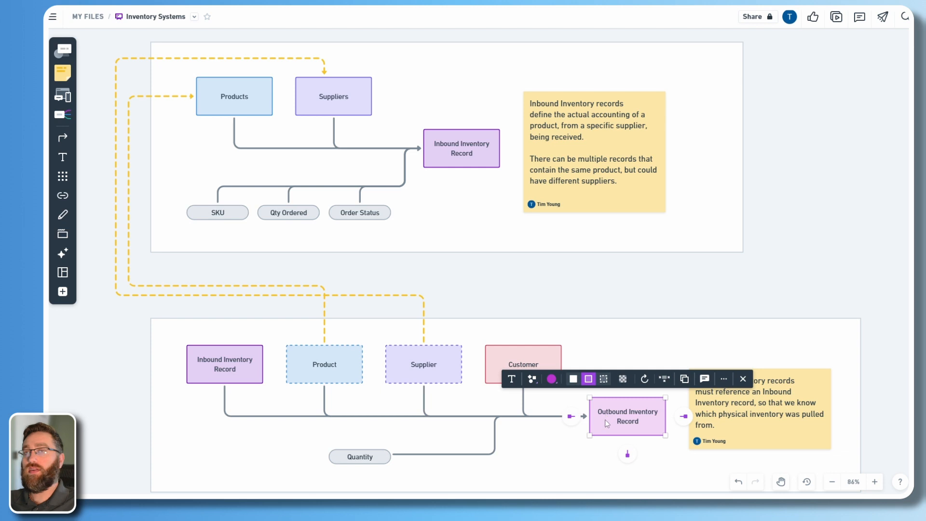
click(319, 378)
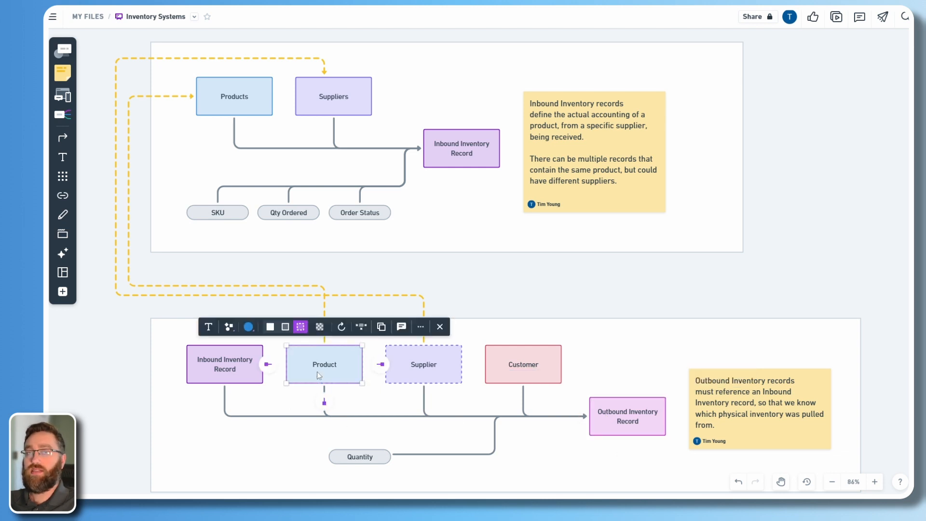
click(422, 383)
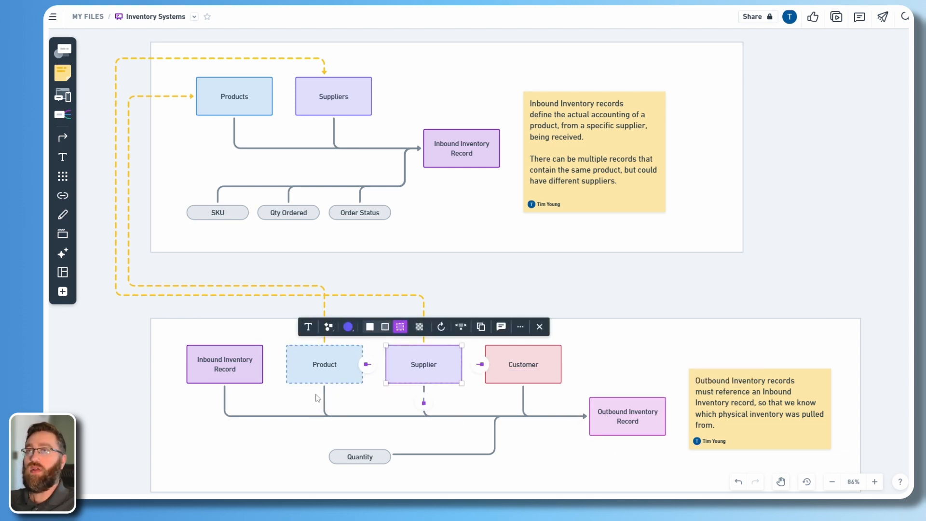
click(231, 112)
click(367, 112)
click(449, 167)
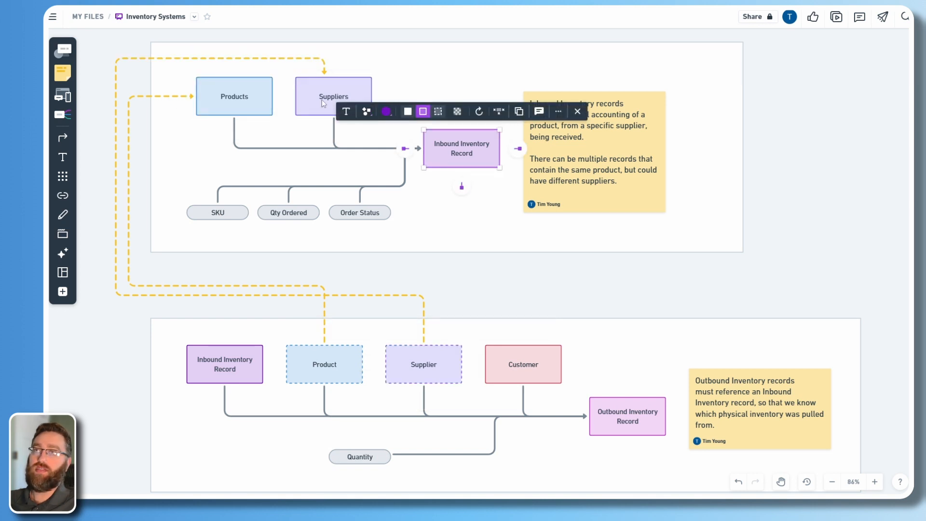
click(254, 103)
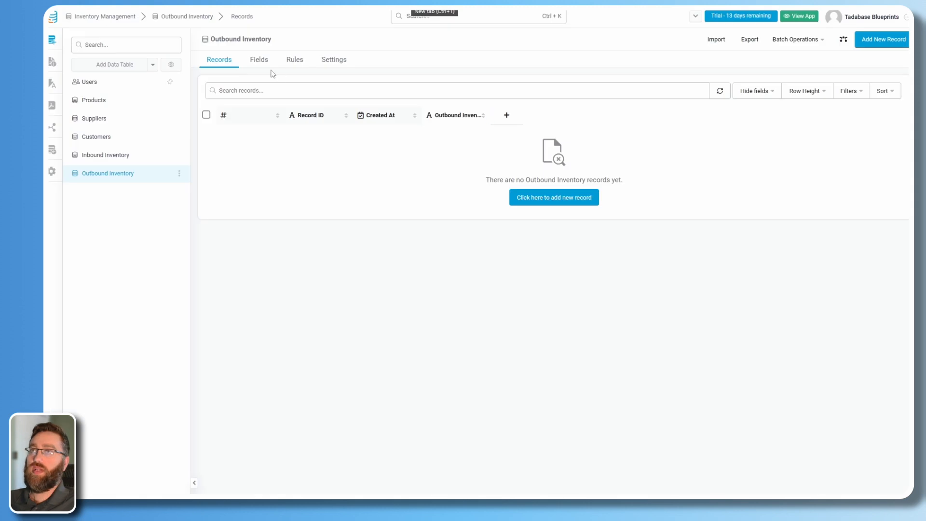
click(259, 59)
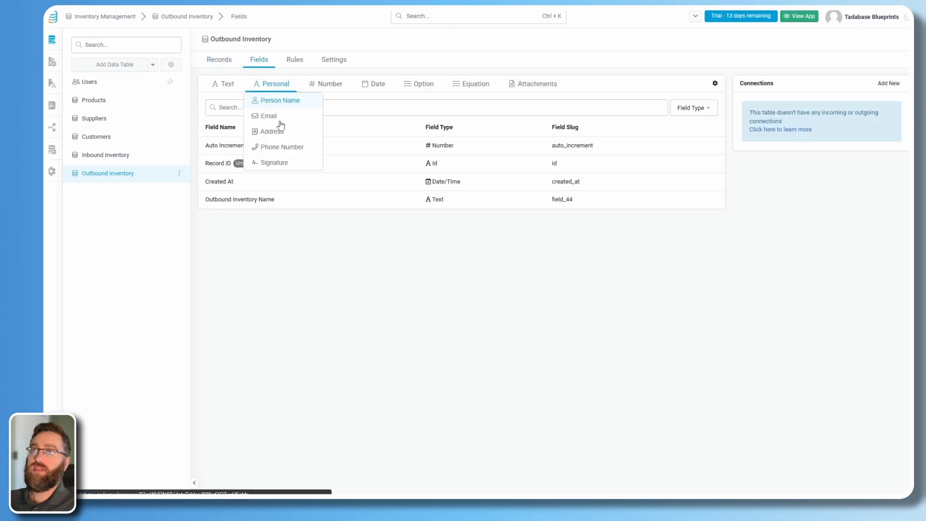
Delete the Outbound Inventory Name field.
click(309, 205)
click(342, 289)
click(597, 292)
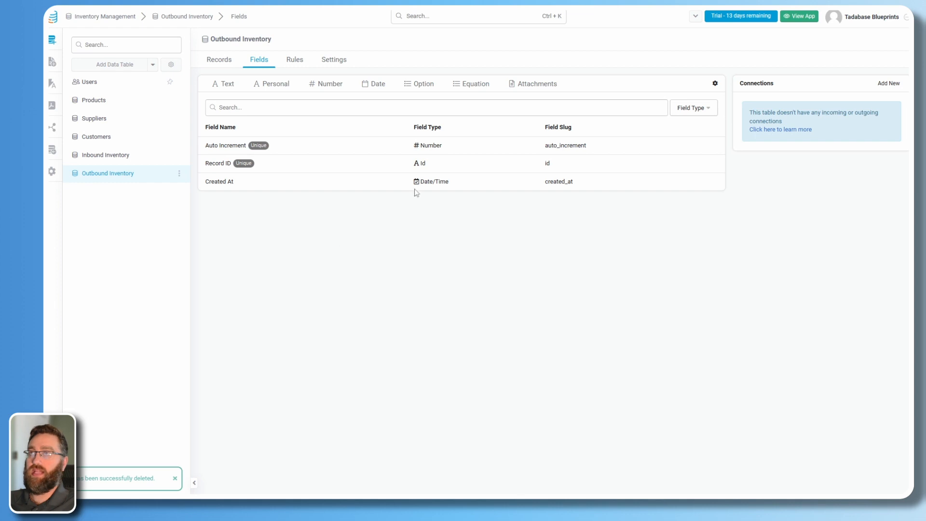
Add an Inbound Inventory Record connection to Inbound Inventory, displaying Product.
click(889, 83)
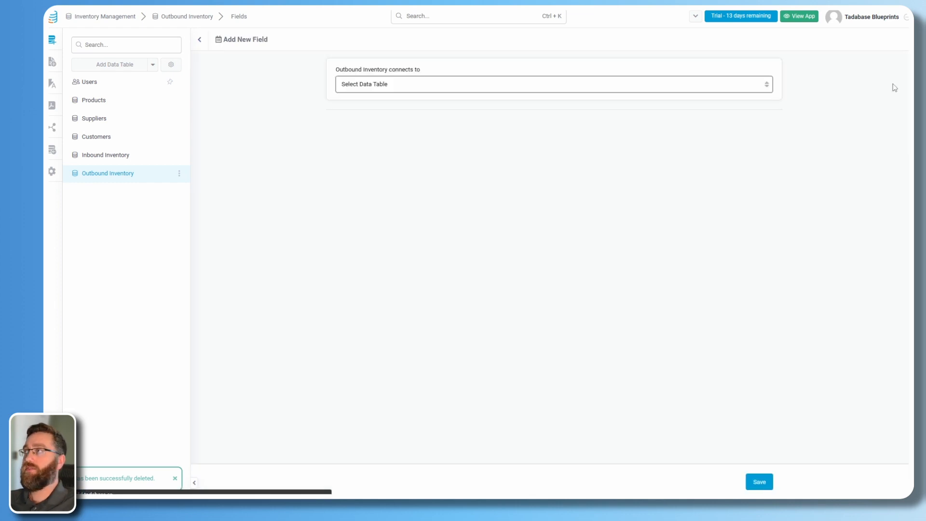
click(442, 86)
click(404, 135)
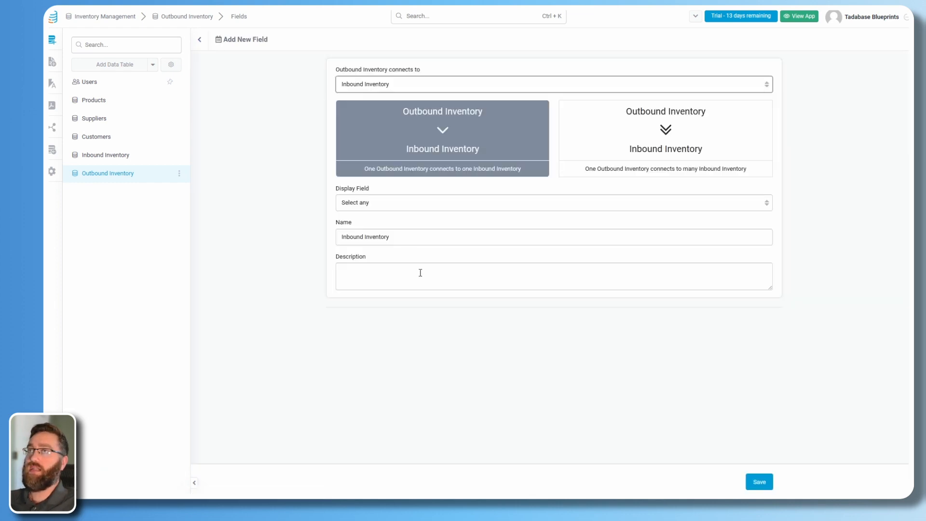
click(360, 206)
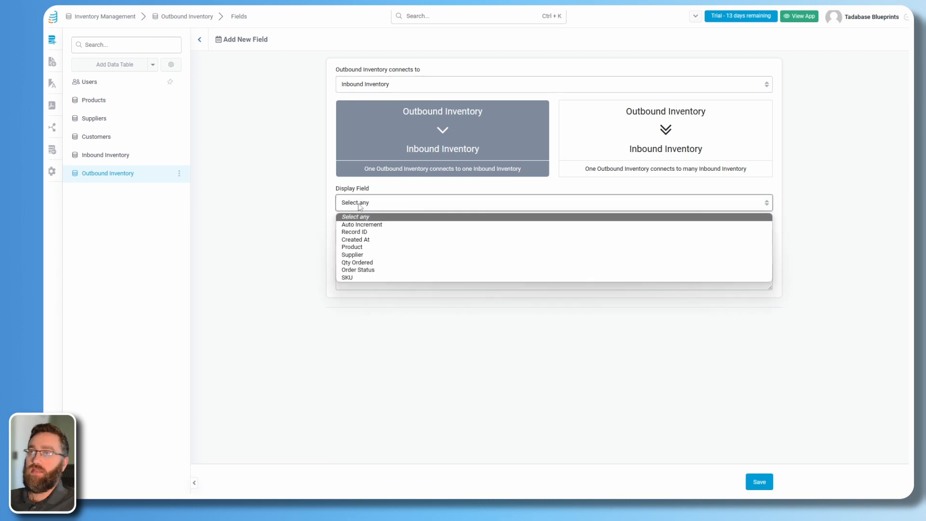
click(356, 247)
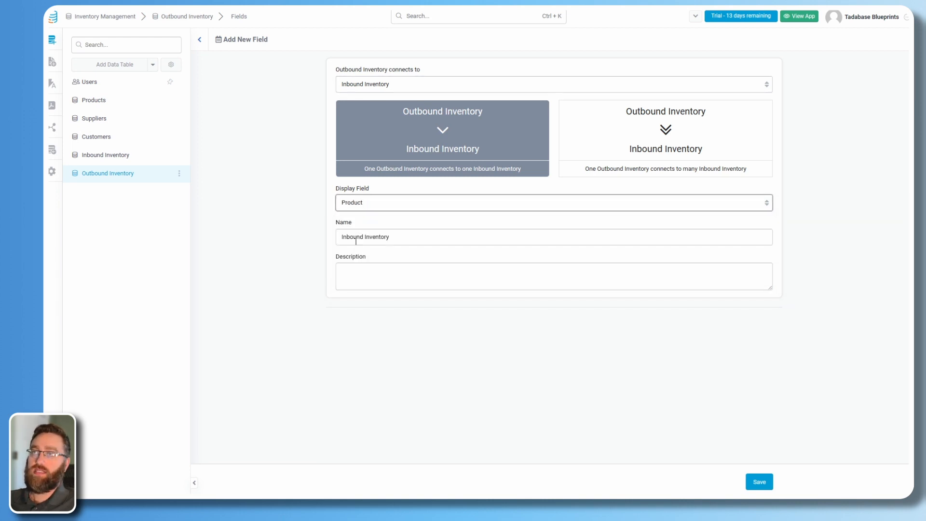
drag(402, 238, 314, 238)
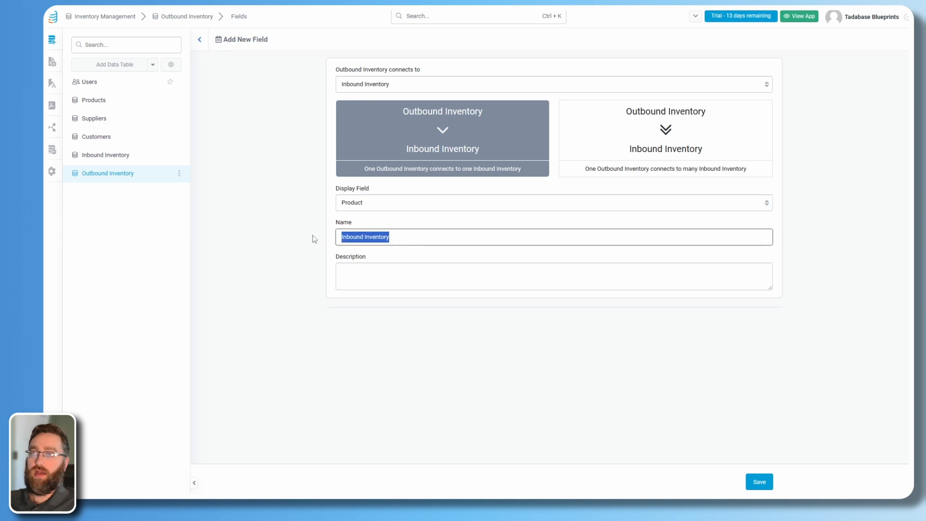
key(BackSpace)
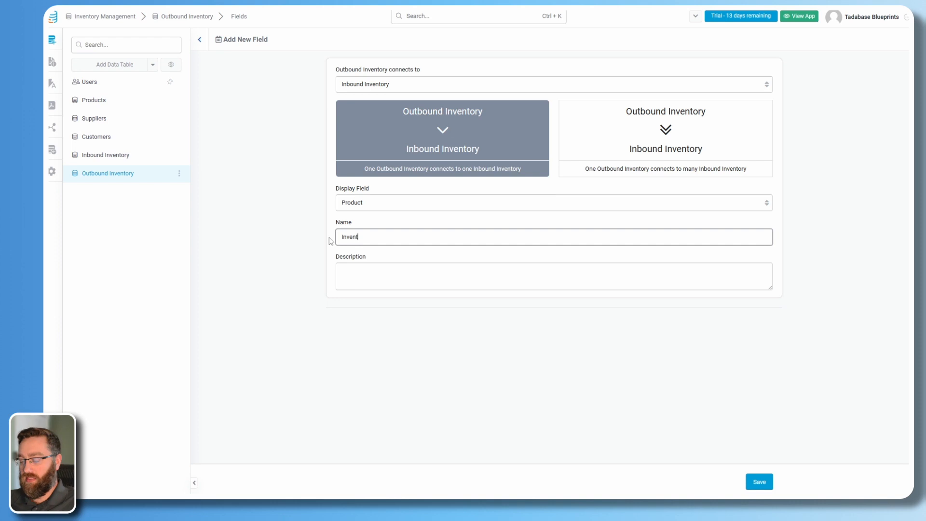
text(Inventory Rec)
key(ctrl+a)
text(Inbo)
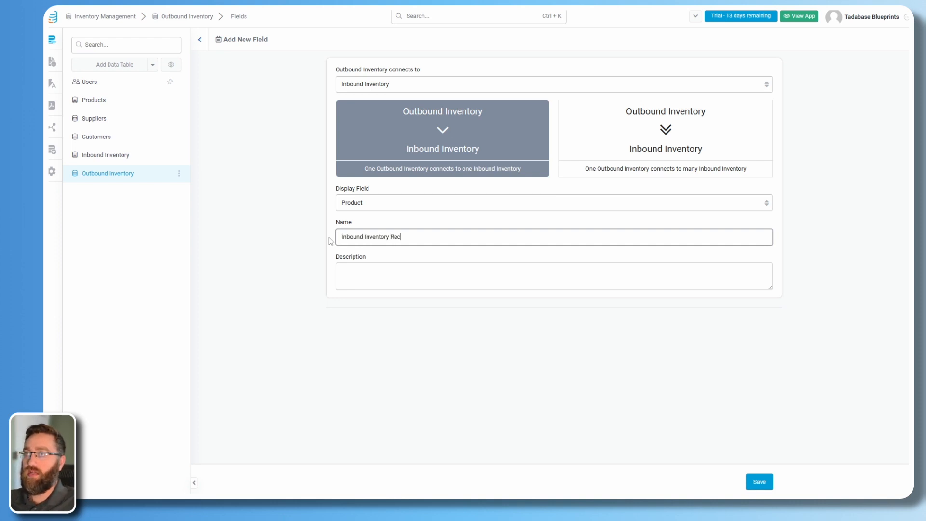
click(759, 482)
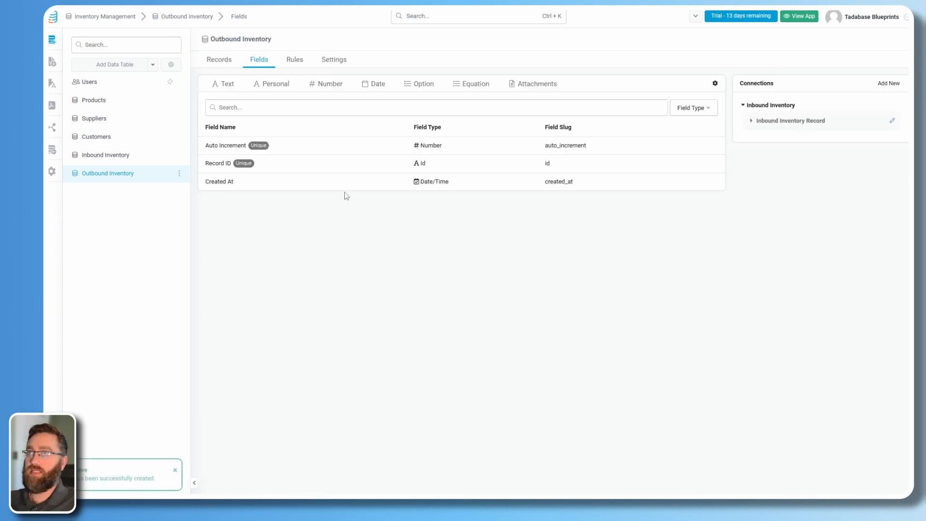
Add one-to-one connections to the Products, Suppliers and Customers tables, saving each.
click(889, 83)
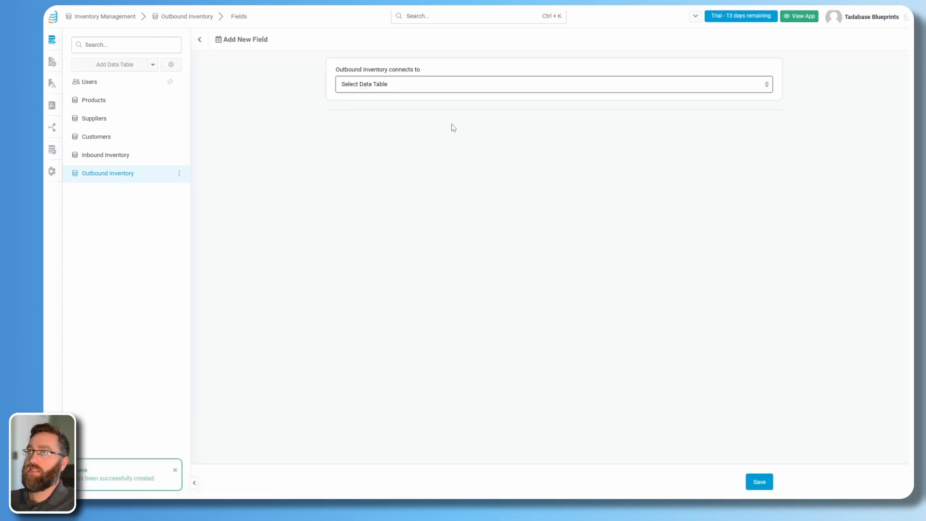
click(407, 91)
click(361, 114)
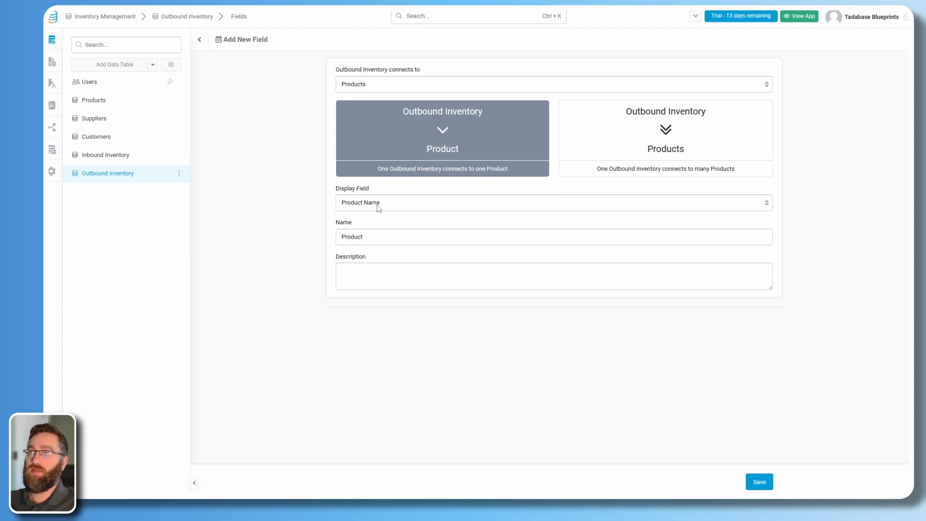
click(379, 237)
click(751, 483)
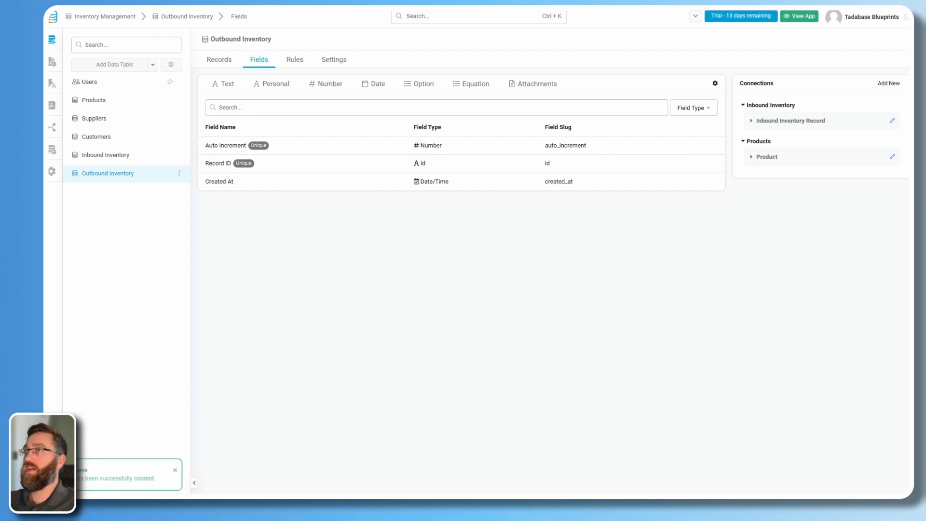
click(888, 84)
click(375, 87)
click(362, 122)
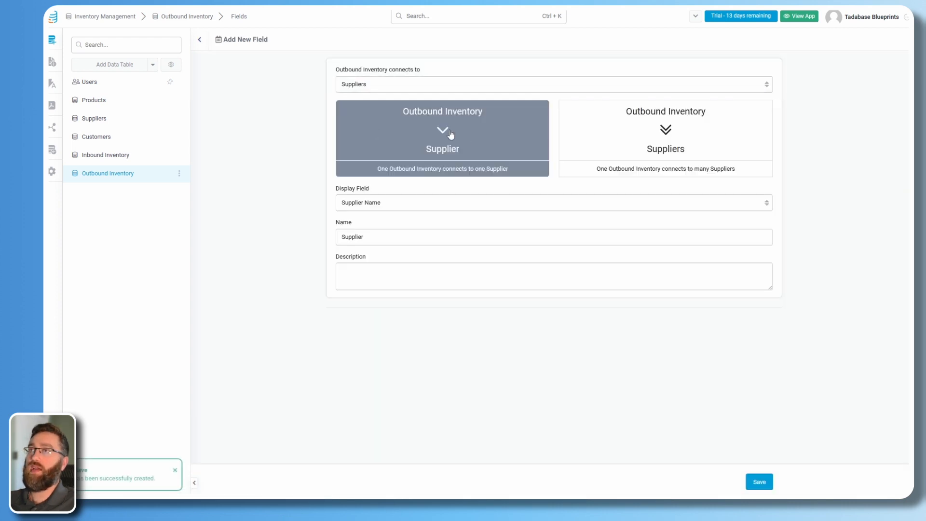
click(759, 484)
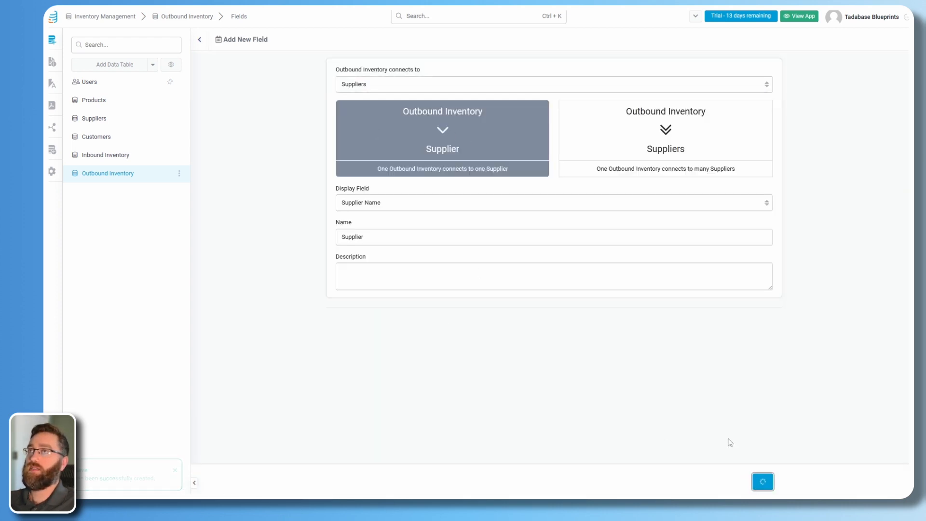
click(887, 84)
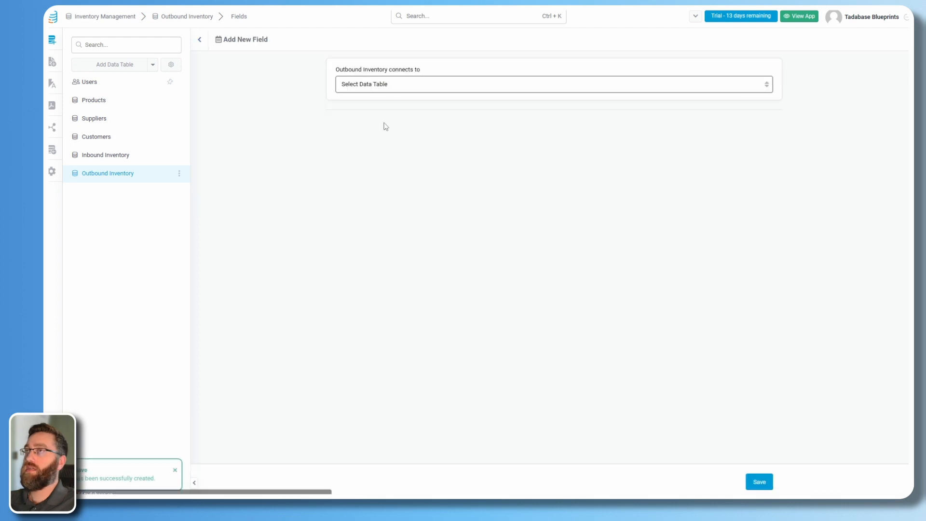
click(373, 85)
click(398, 127)
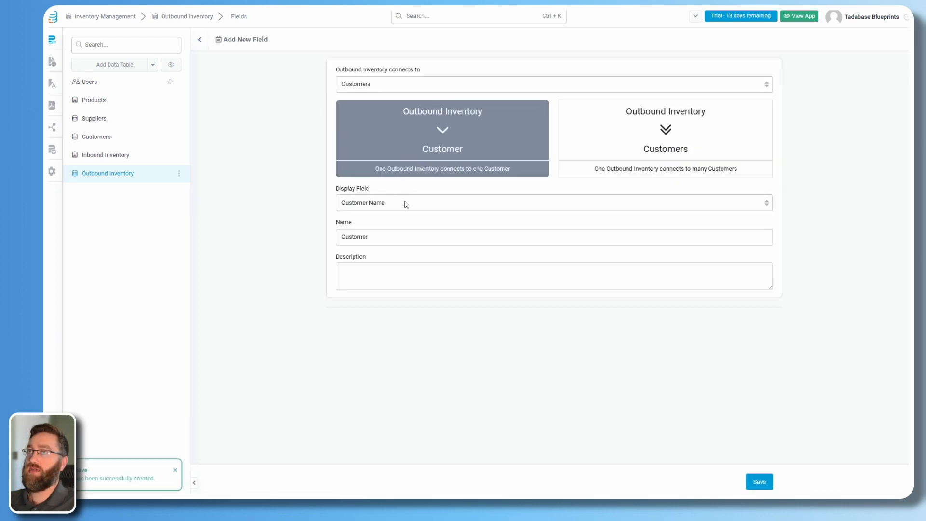
click(760, 481)
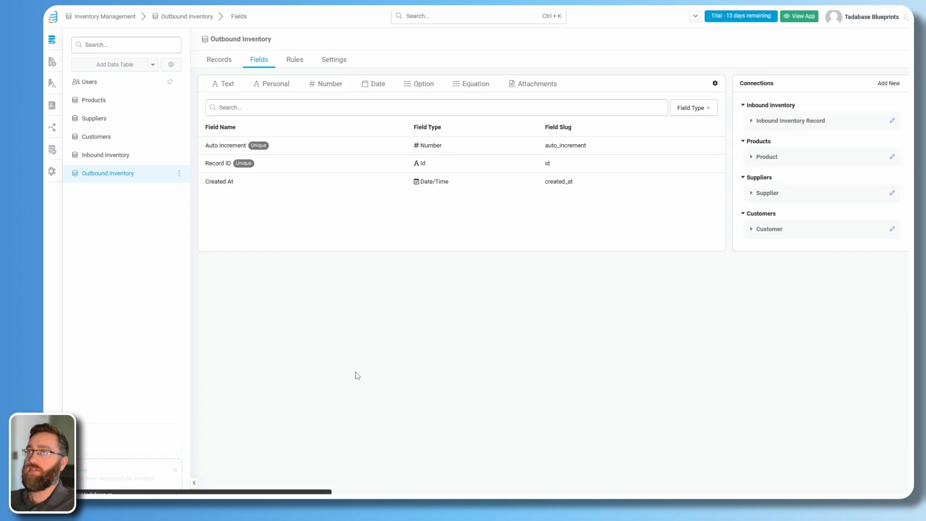
Create a plain Number field named Outbound Quantity in Outbound Inventory.
click(326, 85)
click(323, 101)
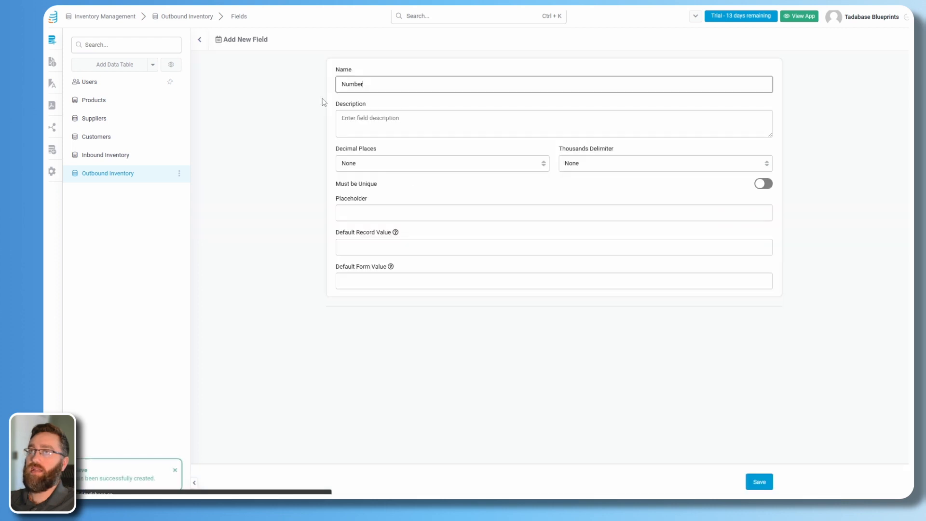
drag(370, 83, 337, 82)
text(O)
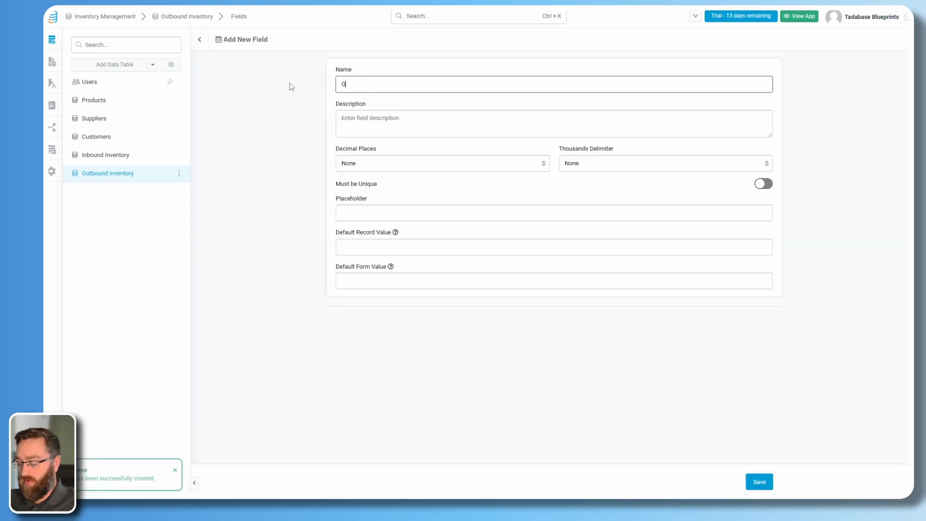
text(utb)
text(ound Quantity)
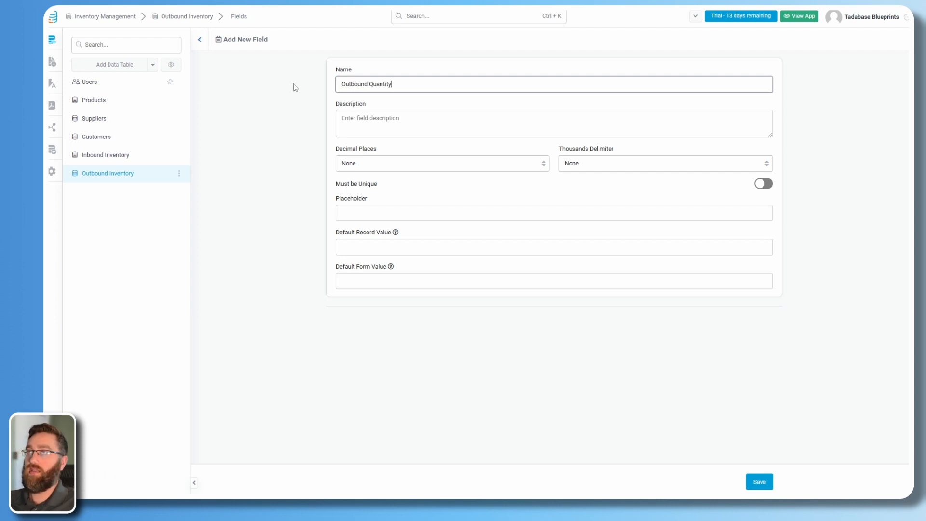
click(492, 389)
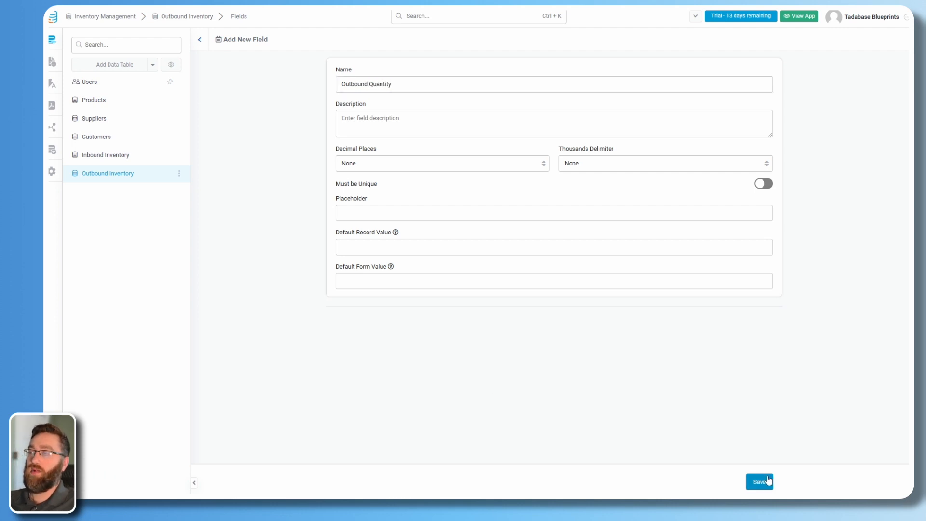
click(758, 482)
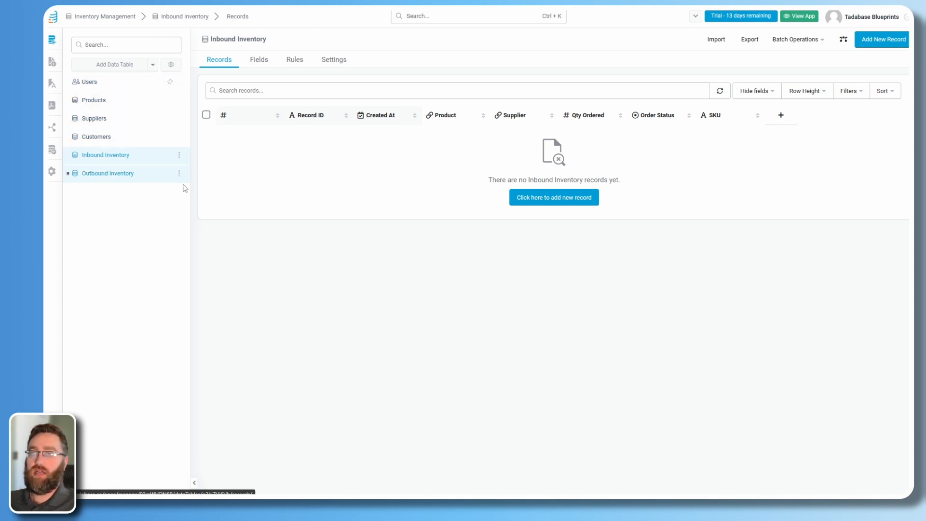
Create an Inbound Inventory record: Product A, Supplier A, quantity 10, status Ordered.
click(869, 42)
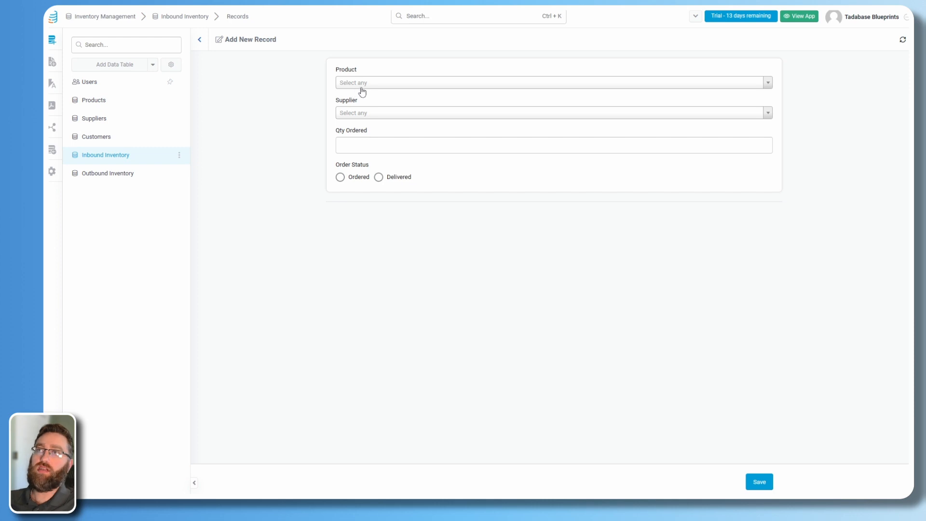
click(365, 87)
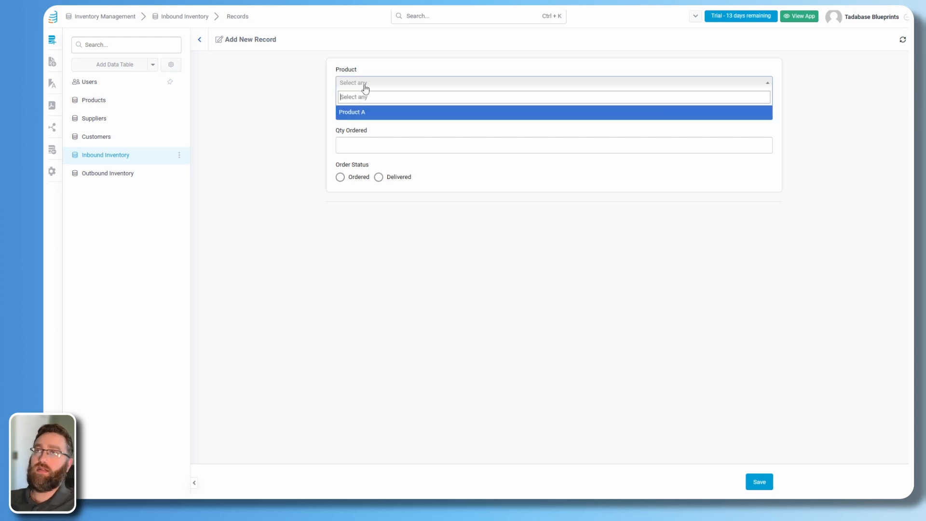
click(358, 112)
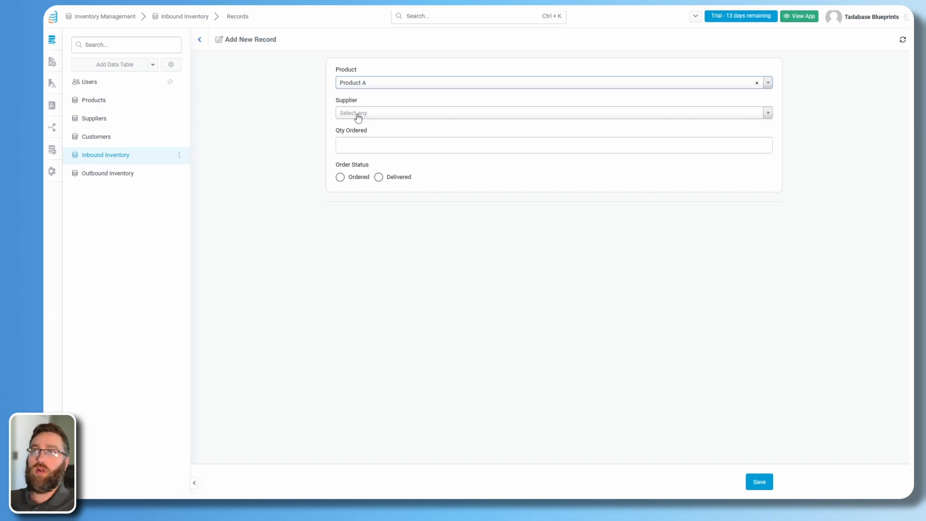
click(358, 115)
click(352, 141)
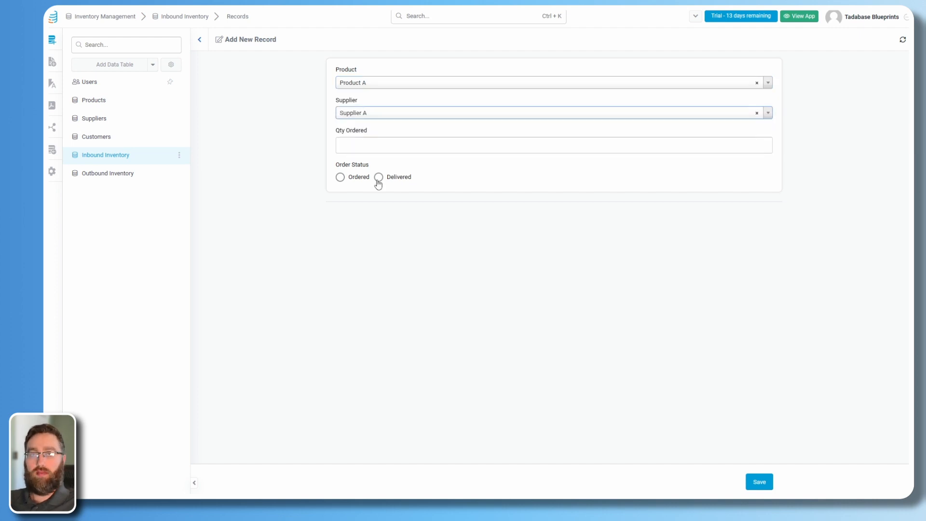
click(397, 145)
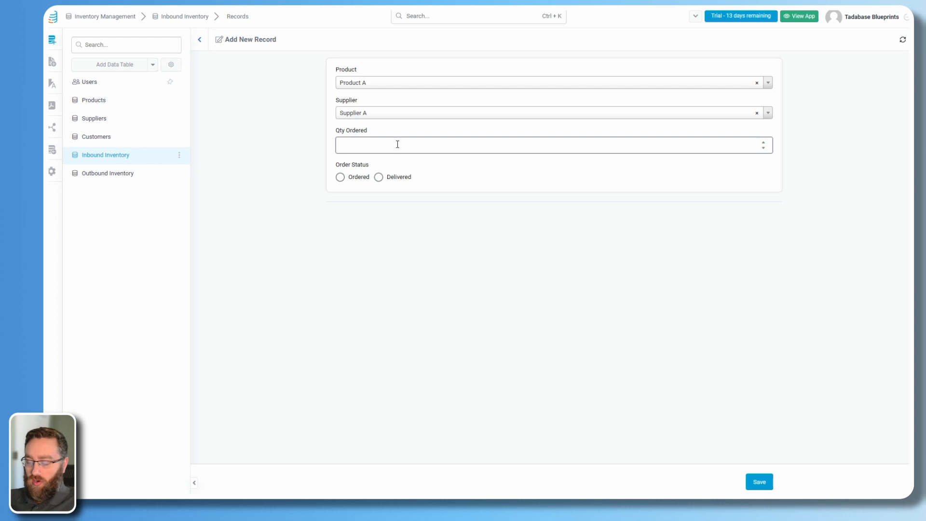
click(359, 177)
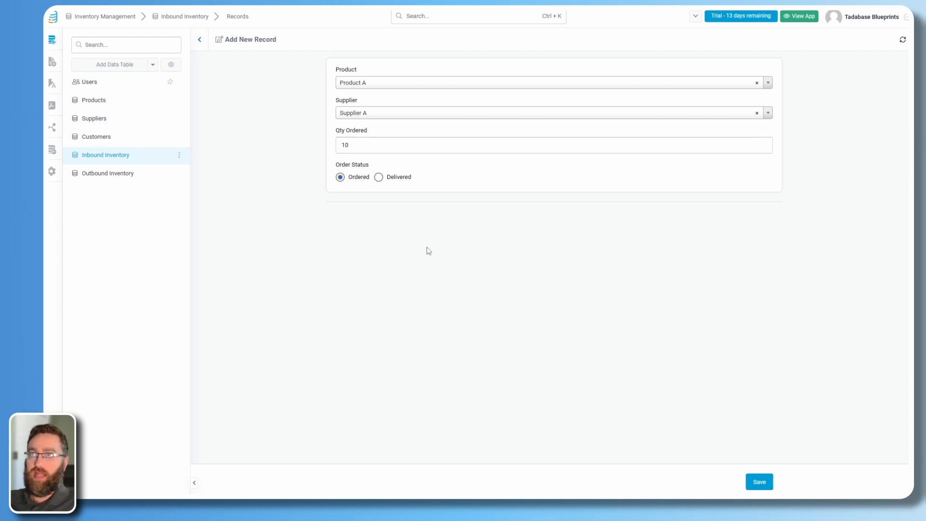
click(766, 485)
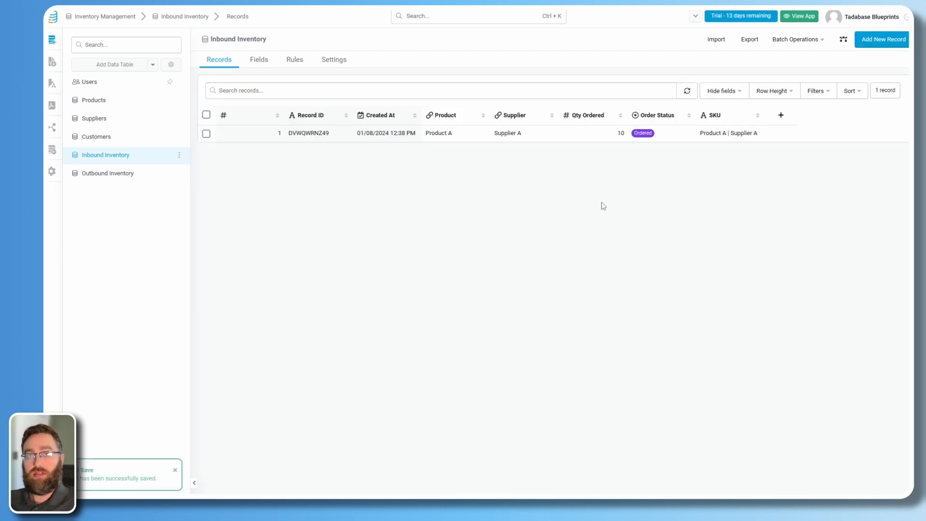
Change the record's order status to Delivered, then check Products and return.
click(682, 134)
click(690, 133)
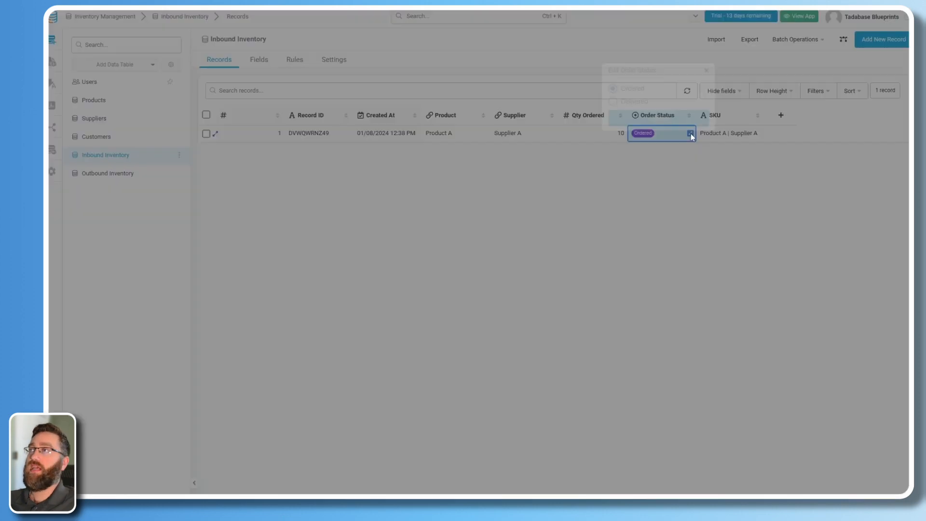
click(614, 102)
click(531, 223)
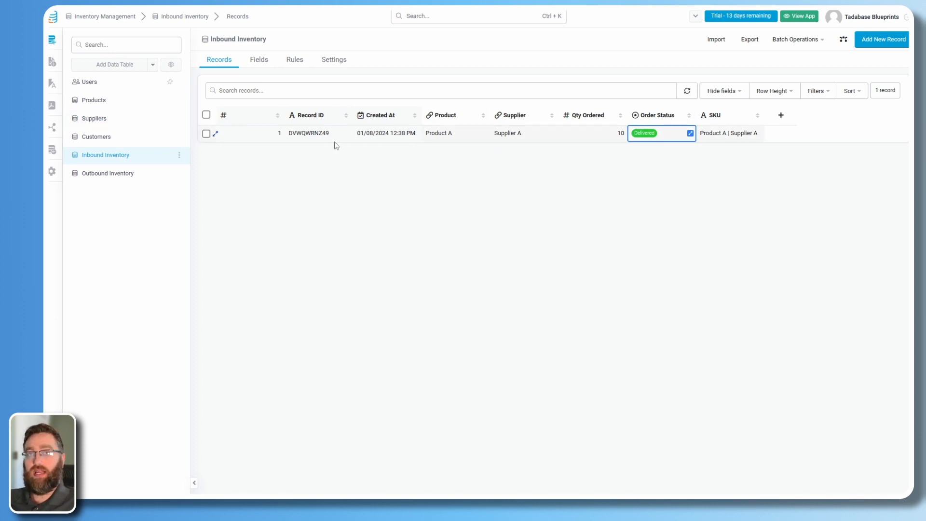
click(94, 100)
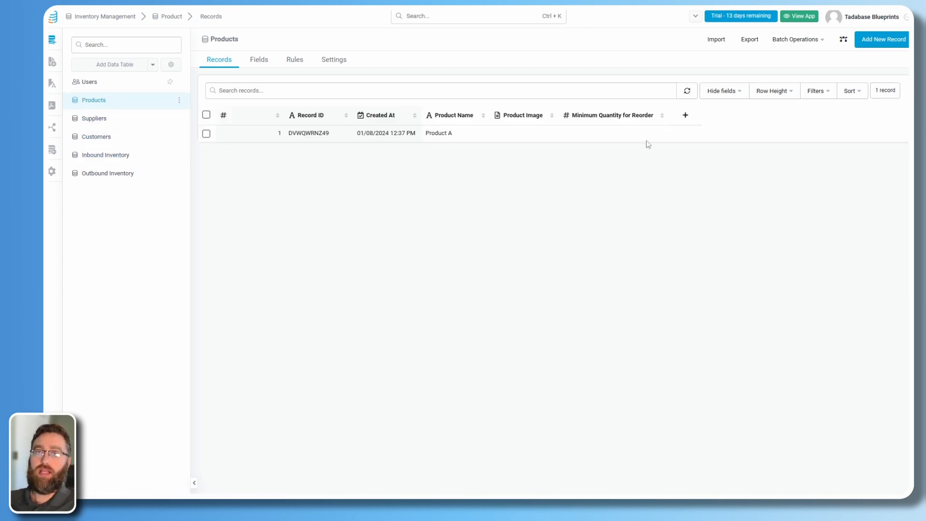
click(97, 158)
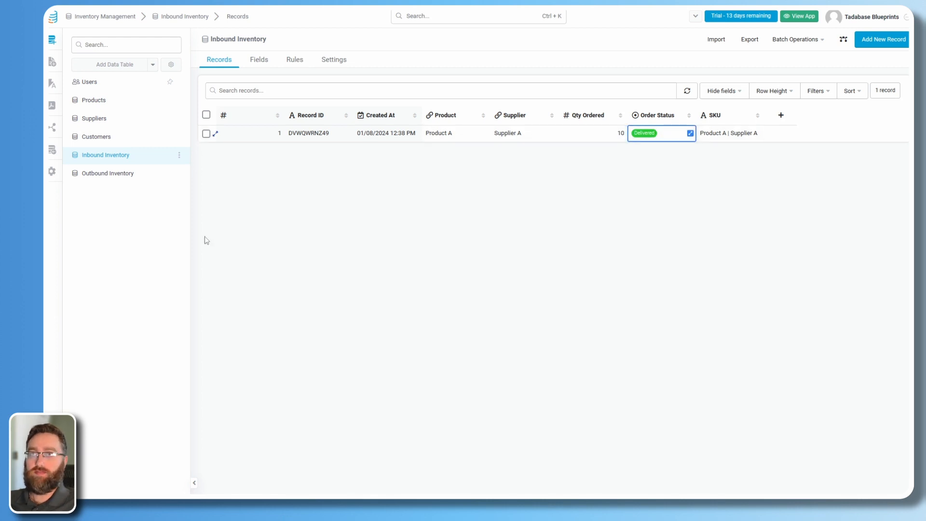
Add a Delivered inbound record for Product A from Supplier B with Qty Ordered 10.
click(868, 41)
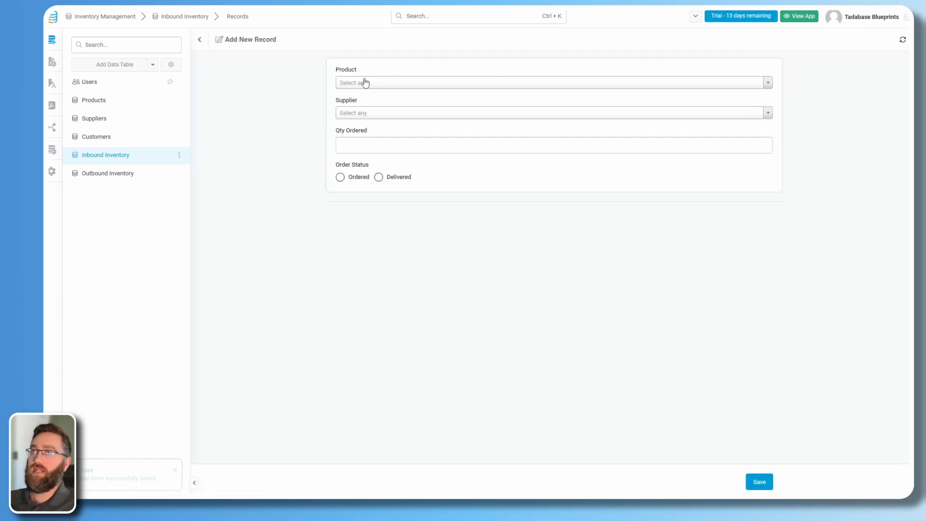
click(352, 87)
click(353, 114)
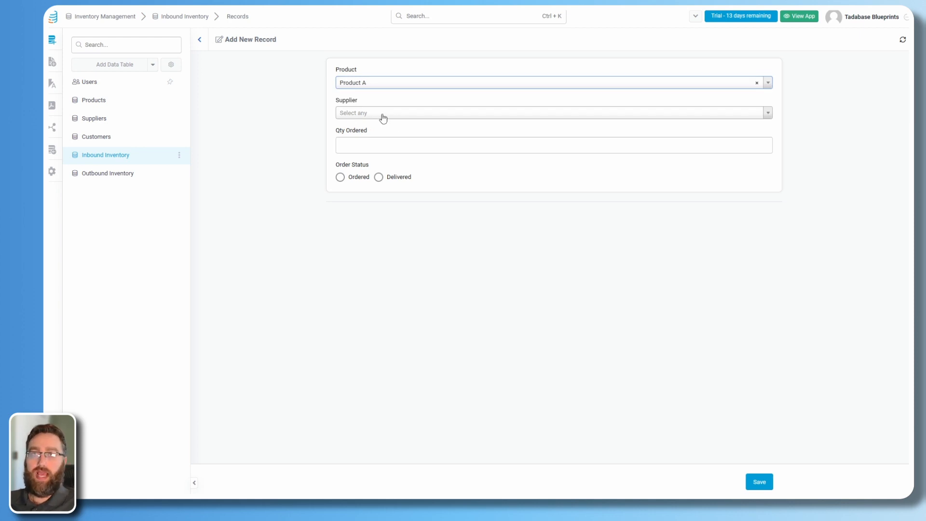
click(381, 118)
click(353, 157)
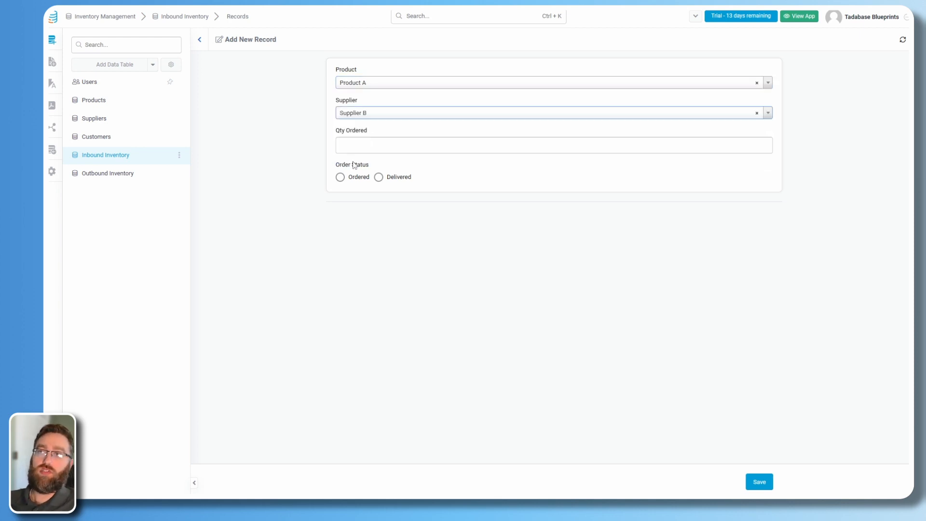
click(374, 150)
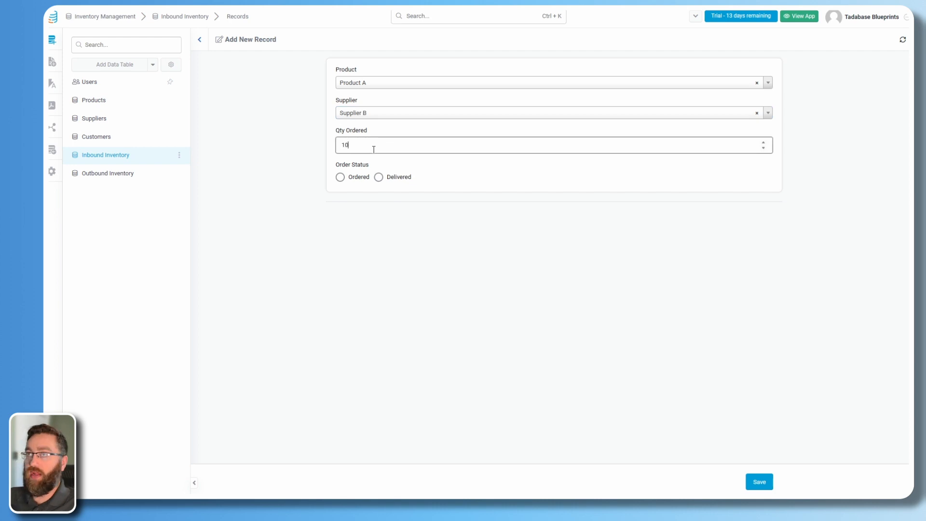
click(379, 177)
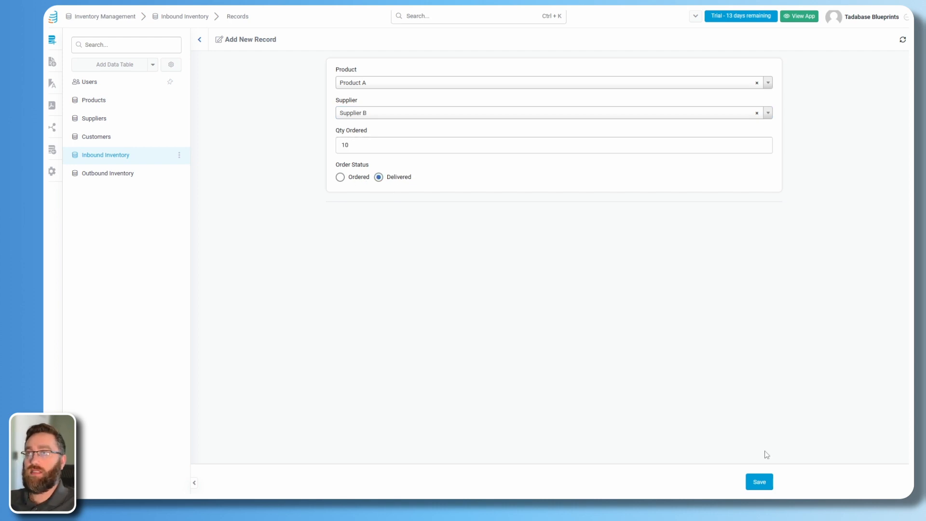
click(764, 483)
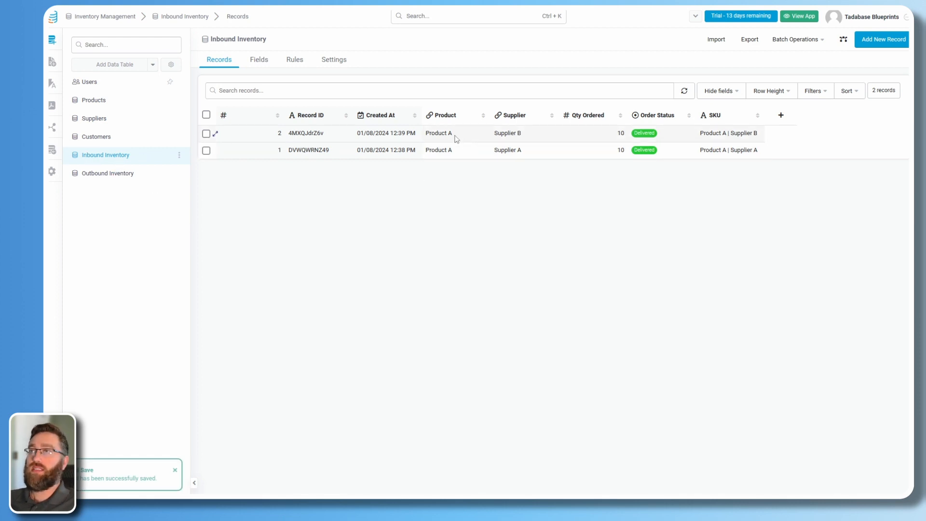
Compare the two inbound records' products, suppliers and quantities, then go to Outbound Inventory.
drag(450, 134, 426, 133)
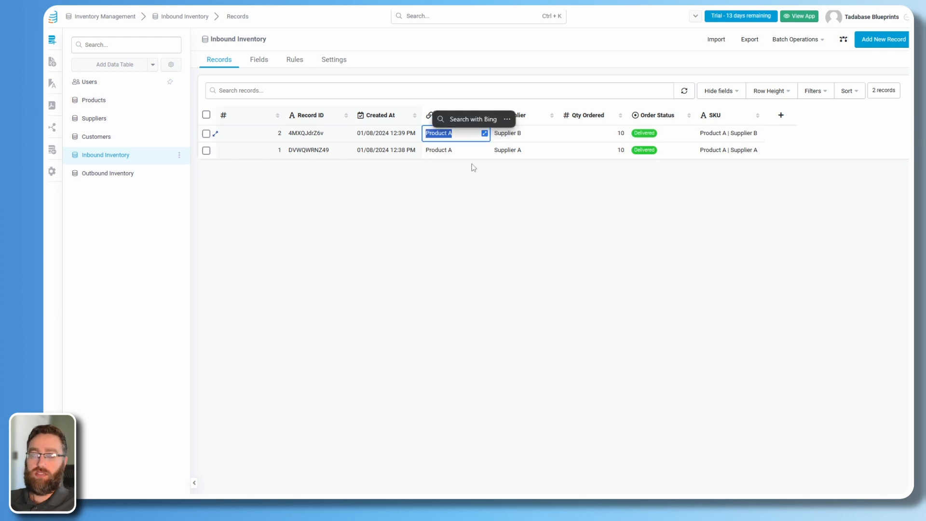
click(455, 153)
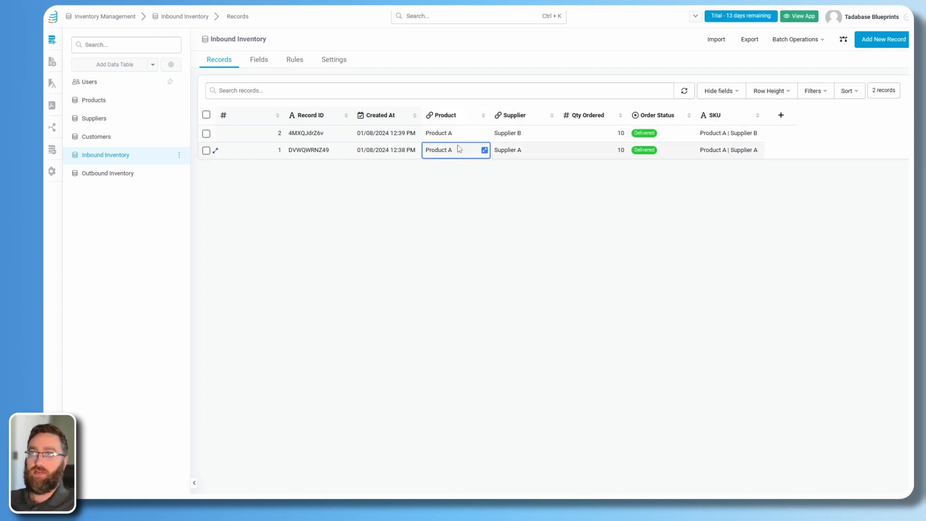
click(532, 153)
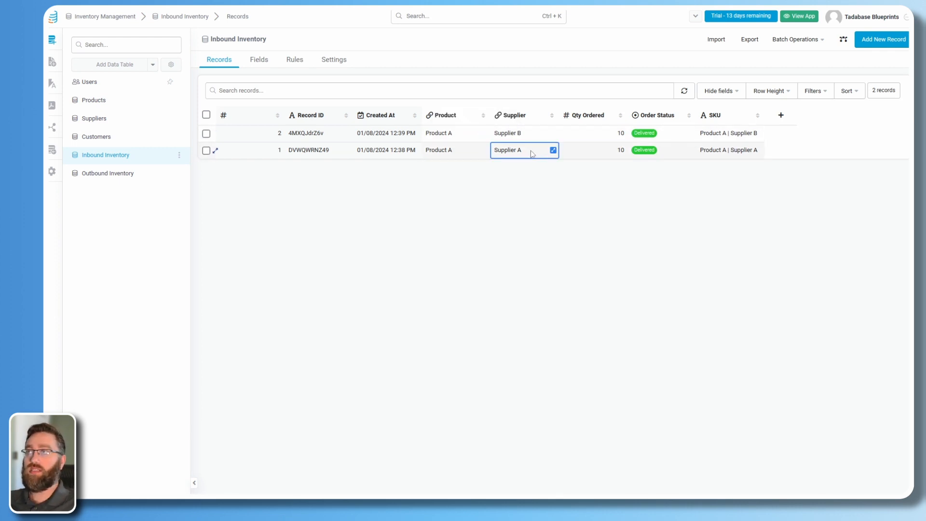
click(529, 136)
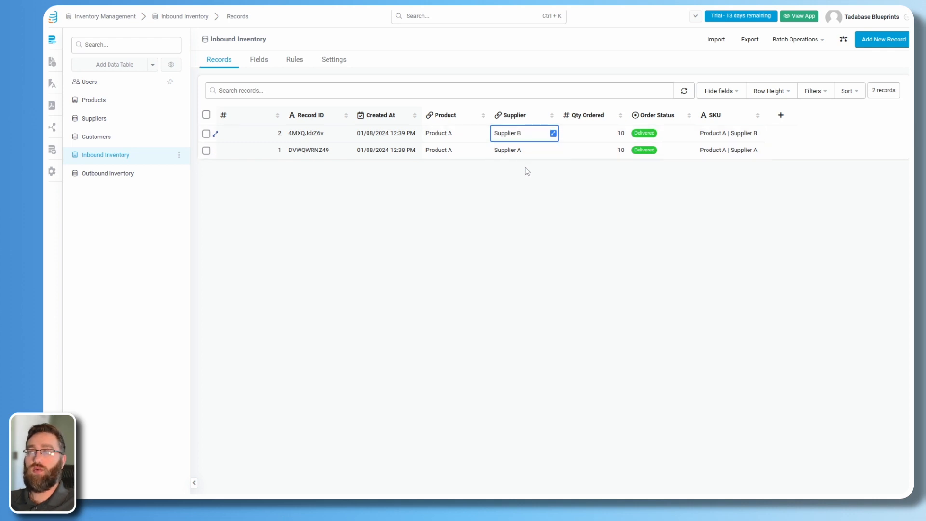
click(606, 136)
click(612, 153)
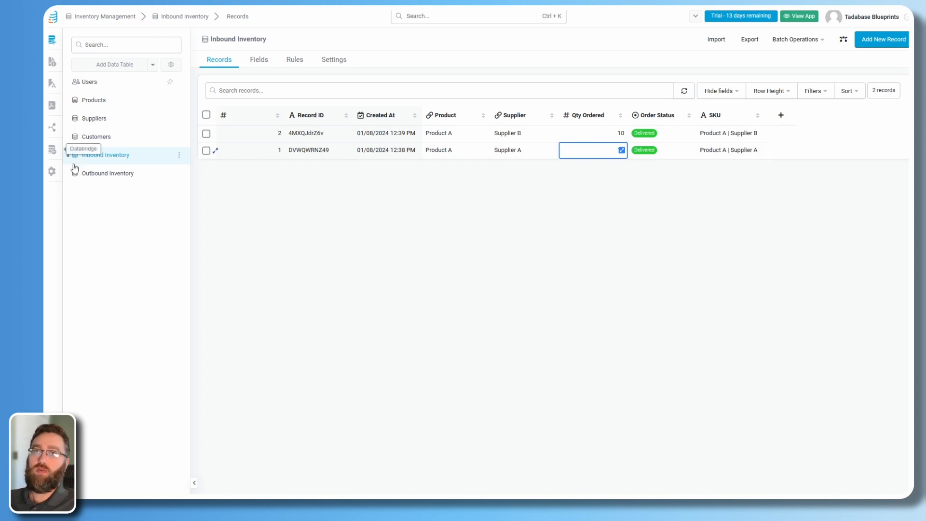
click(94, 174)
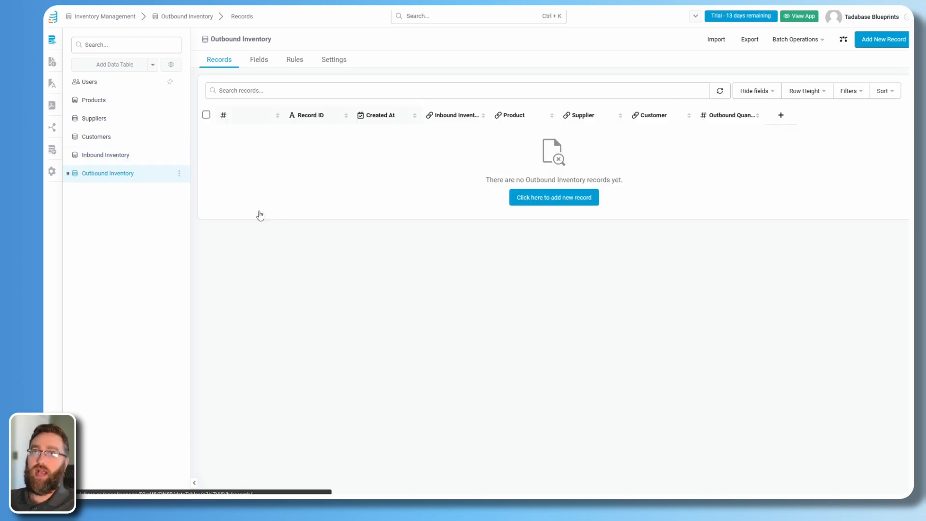
Add an Outbound Inventory record for Product A with Outbound Quantity 10.
click(896, 39)
click(341, 82)
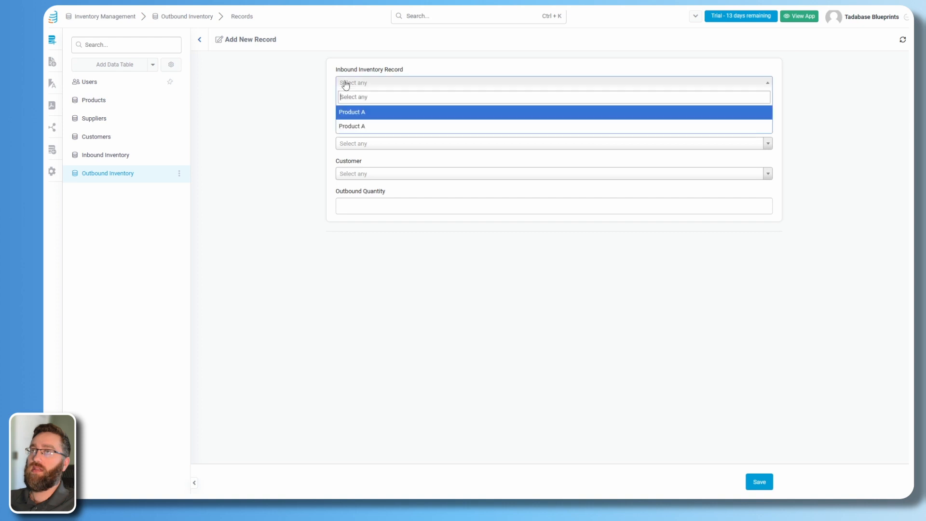
click(353, 80)
click(354, 117)
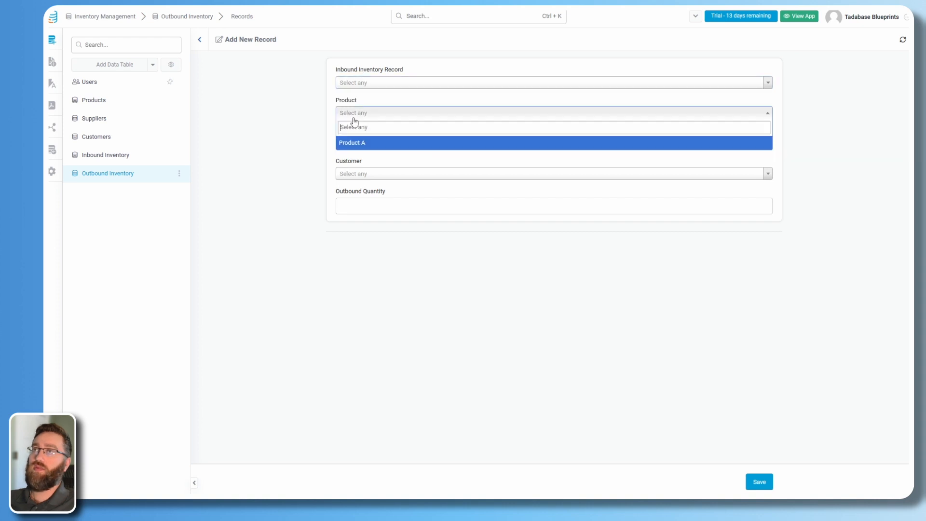
click(352, 144)
click(358, 210)
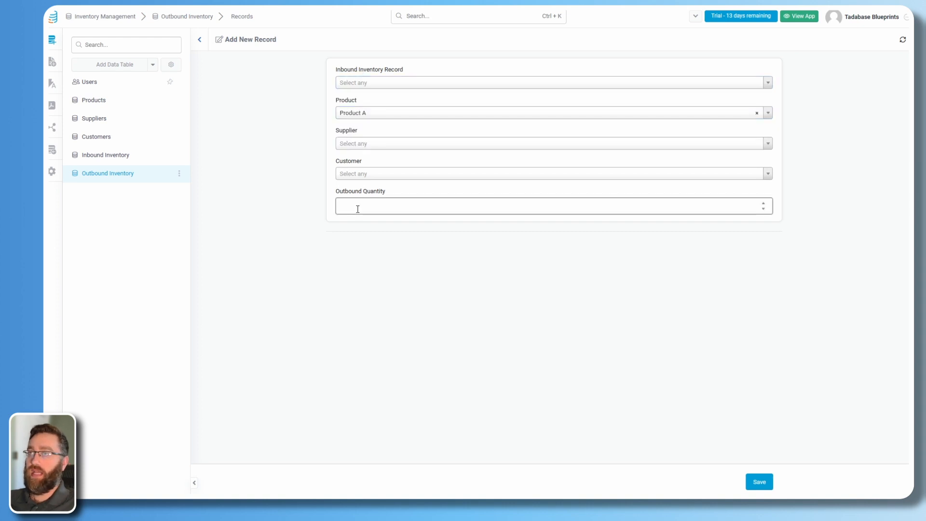
click(760, 482)
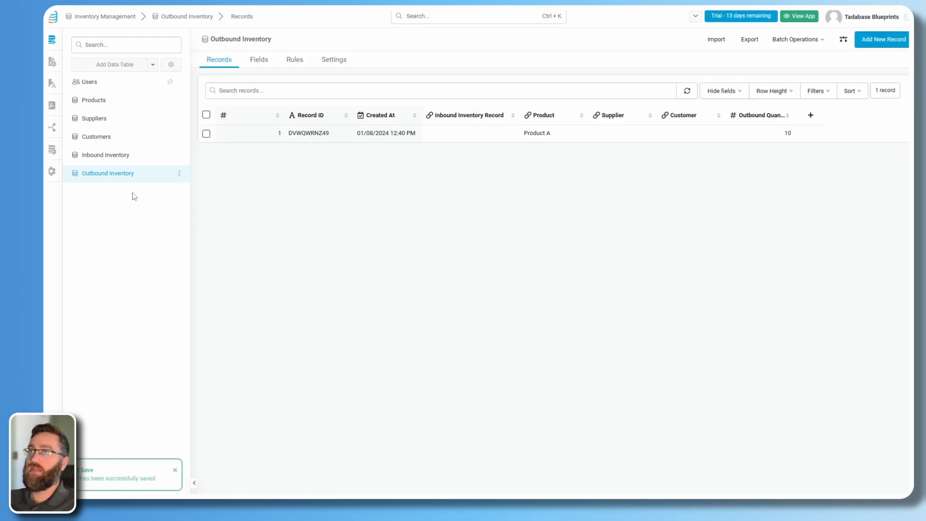
Review the inbound records' quantity and supplier, leaving the second record's quantity at 10.
click(106, 155)
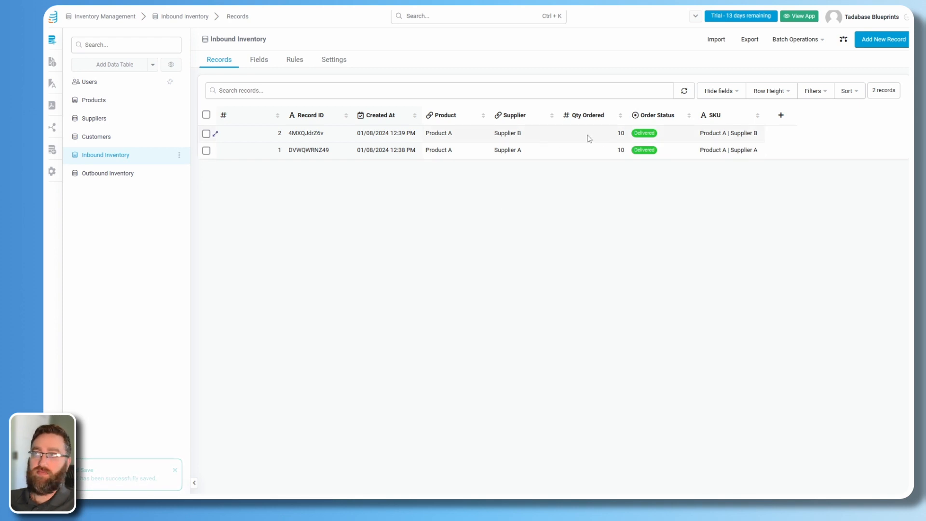
double_click(589, 139)
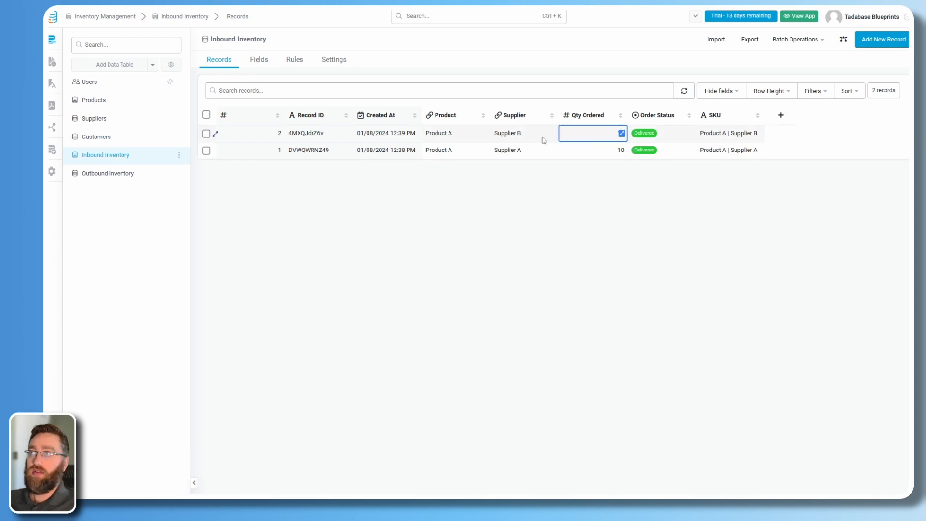
click(571, 156)
click(540, 150)
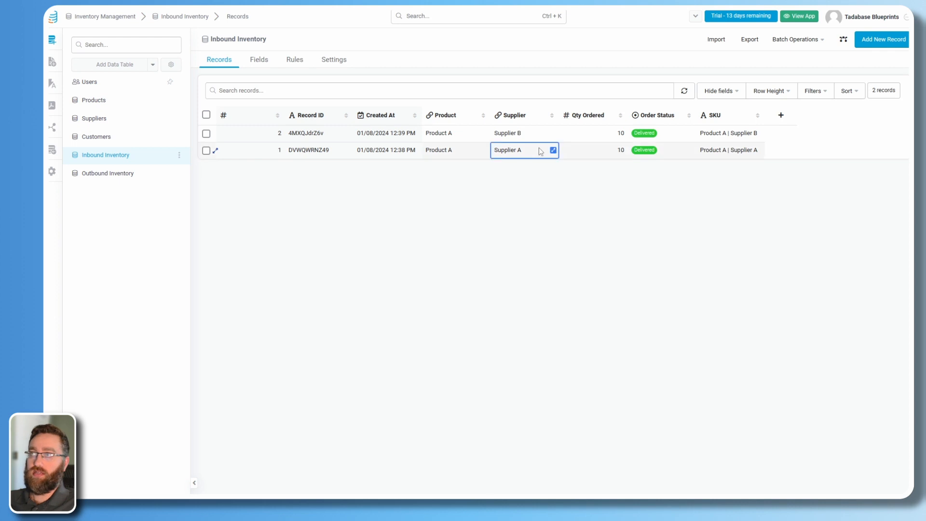
click(107, 177)
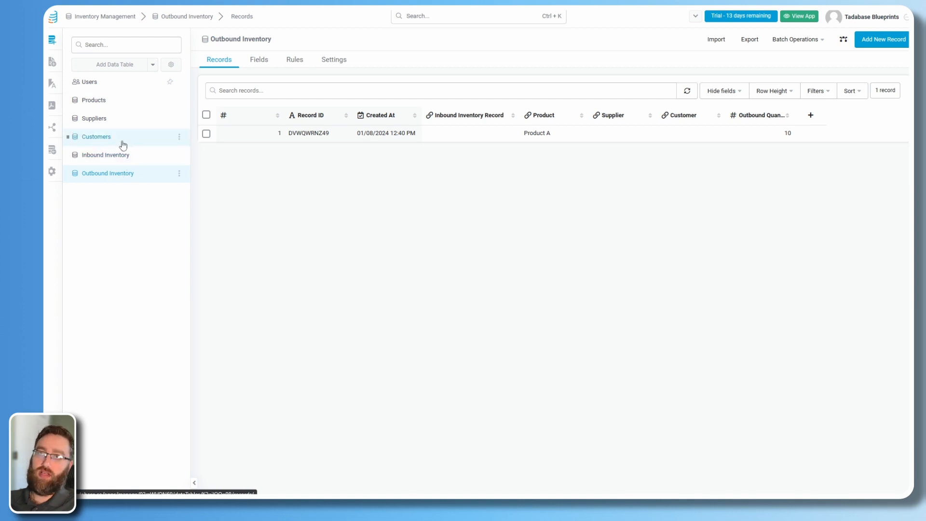
Start another outbound record linked to the first Product A inbound record.
click(468, 131)
click(885, 44)
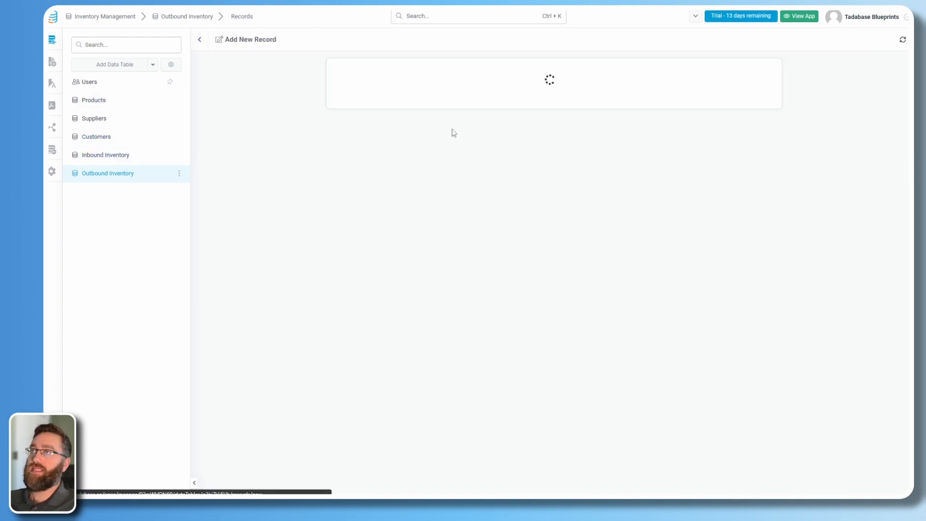
click(364, 85)
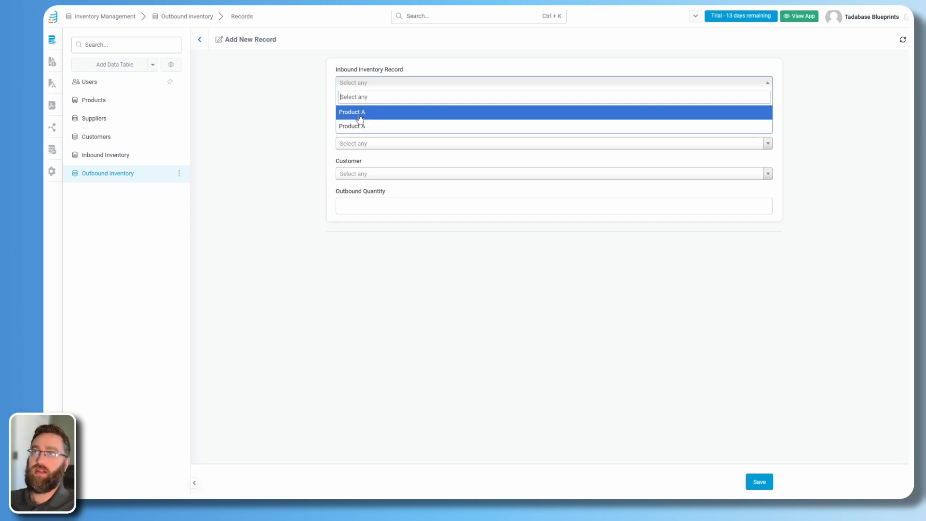
click(373, 112)
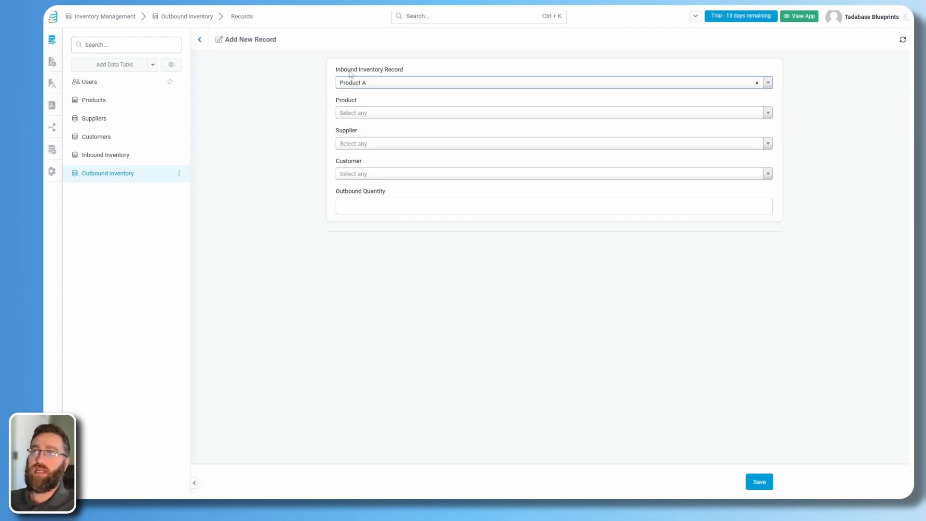
Inspect the first inbound record's Qty Ordered without changes, then return to Outbound Inventory.
click(109, 156)
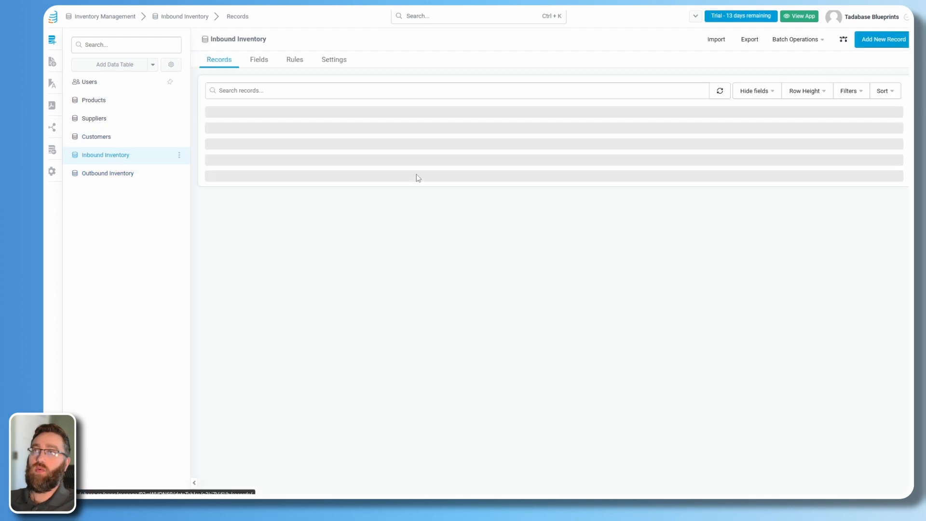
drag(448, 151, 591, 149)
click(584, 153)
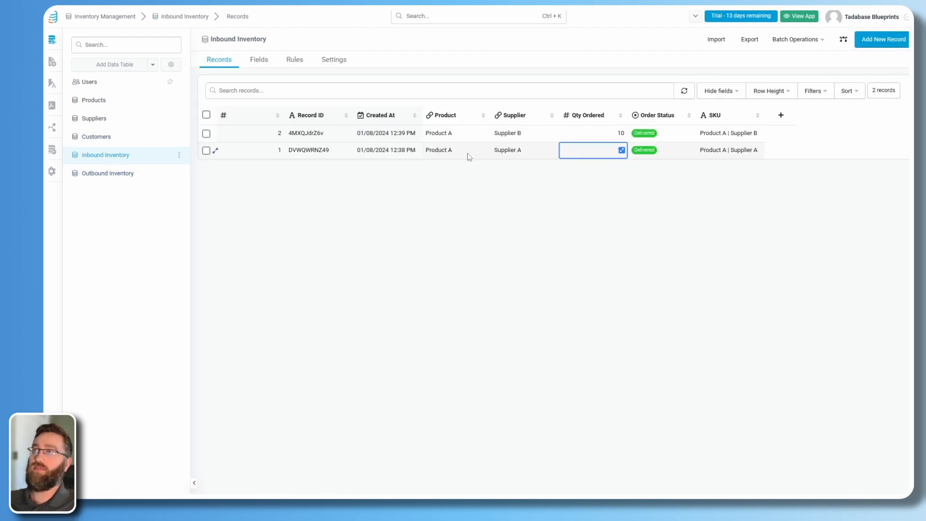
click(622, 150)
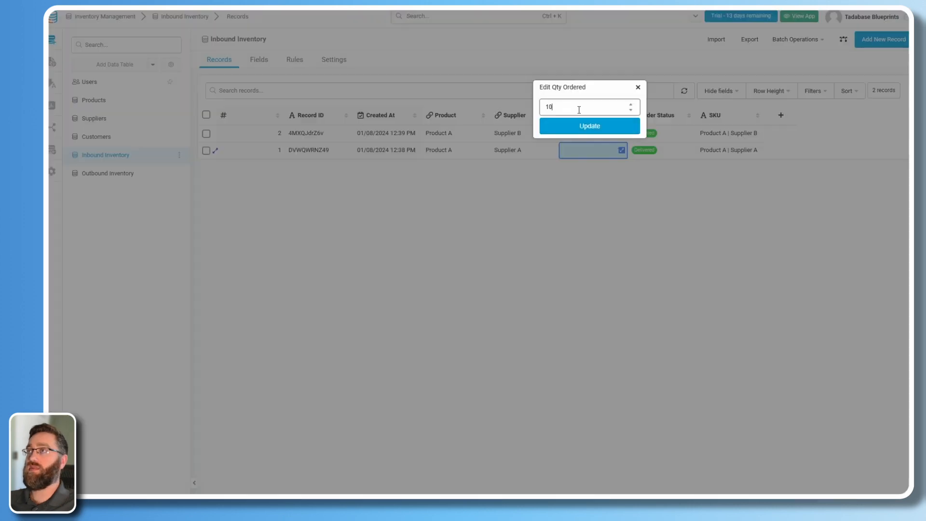
click(499, 106)
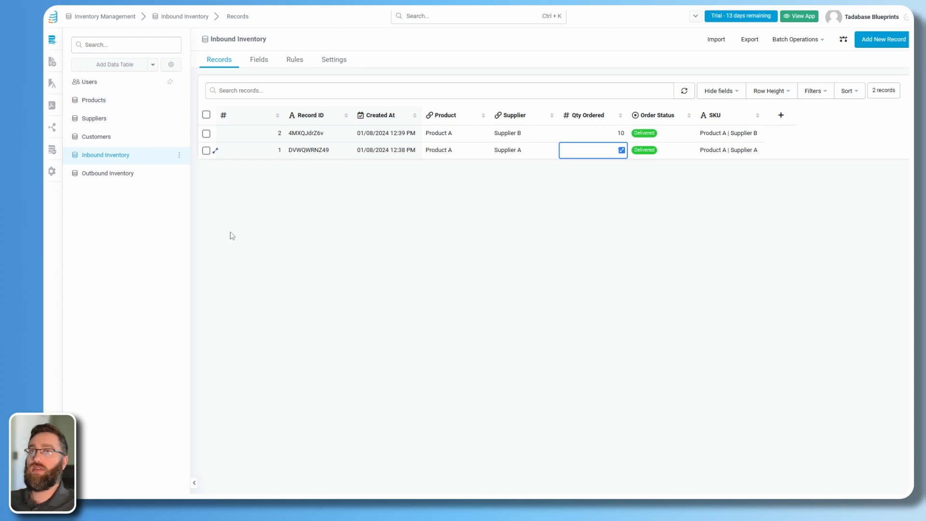
click(114, 175)
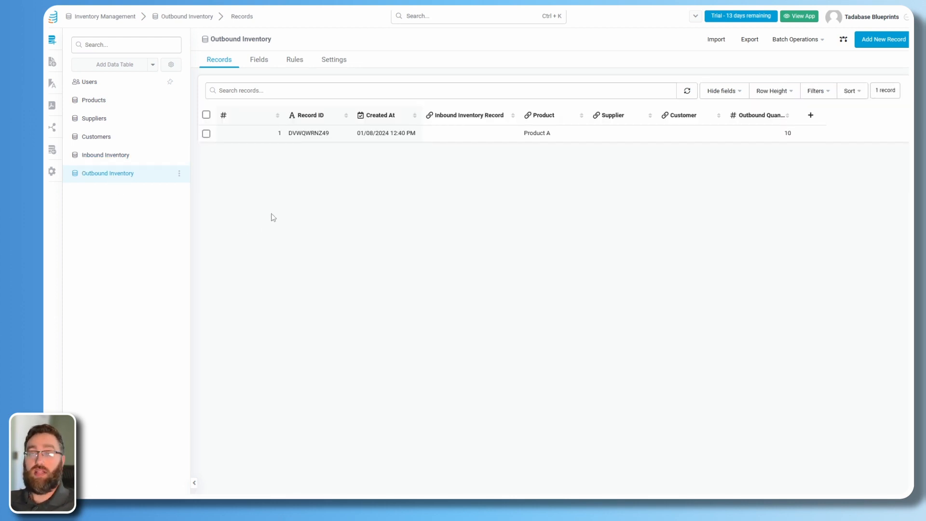
Delete all records from the Outbound Inventory and Inbound Inventory tables.
click(206, 134)
click(300, 116)
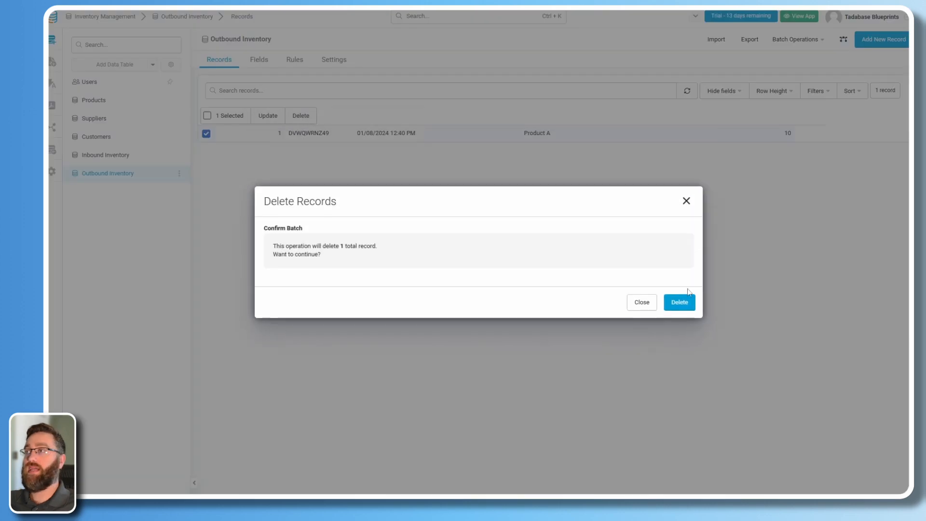
click(681, 302)
click(673, 298)
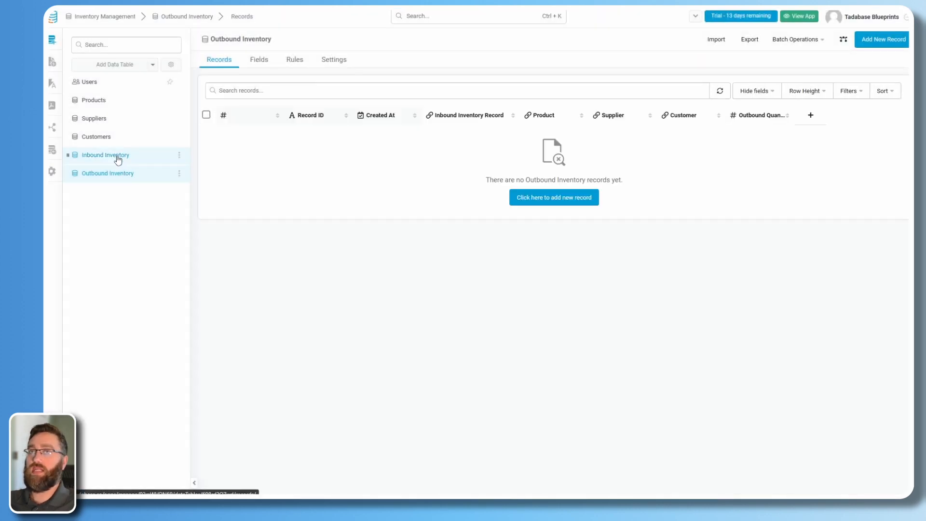
click(118, 156)
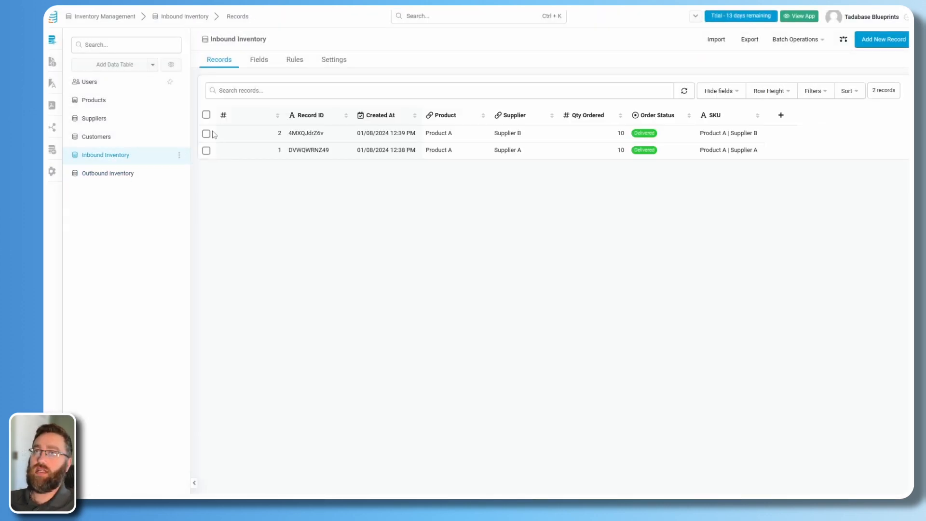
click(207, 115)
click(302, 116)
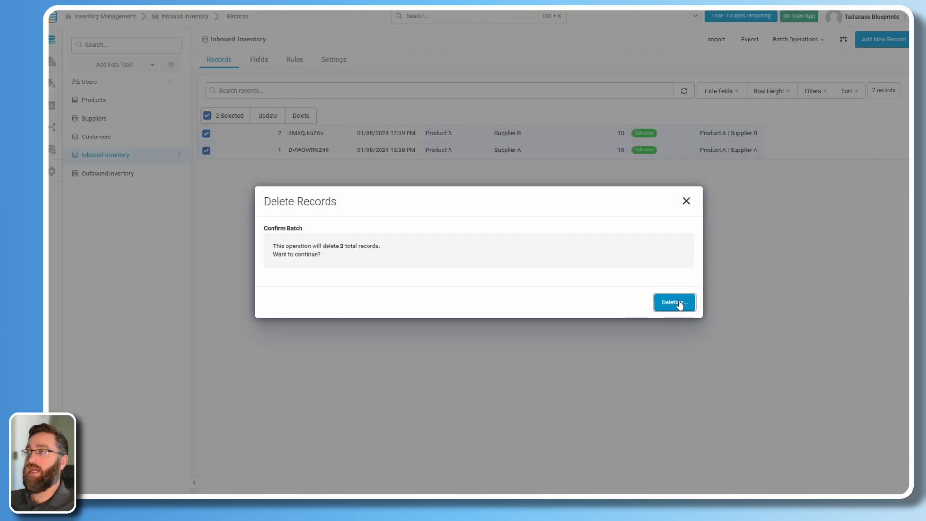
click(681, 302)
click(688, 300)
Delete all Customers and Suppliers records, then open the Products table.
click(101, 139)
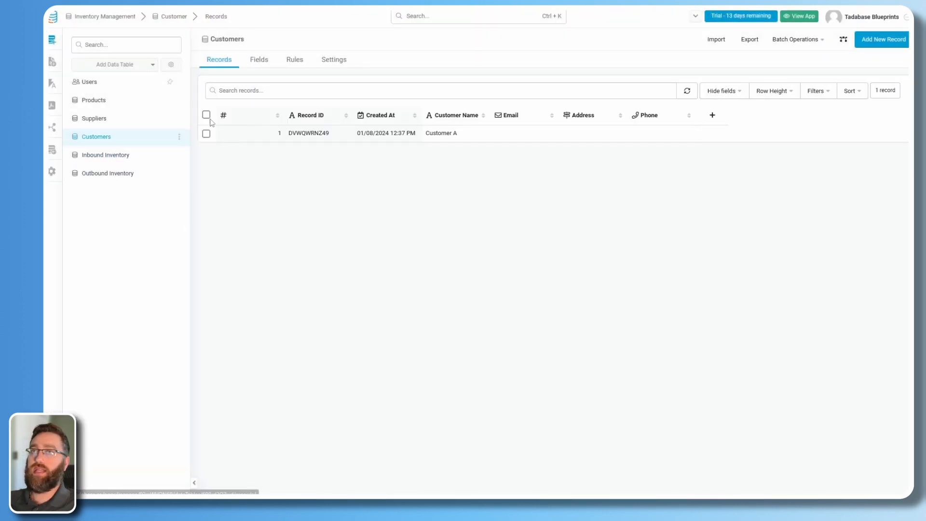
click(207, 116)
click(302, 116)
click(680, 300)
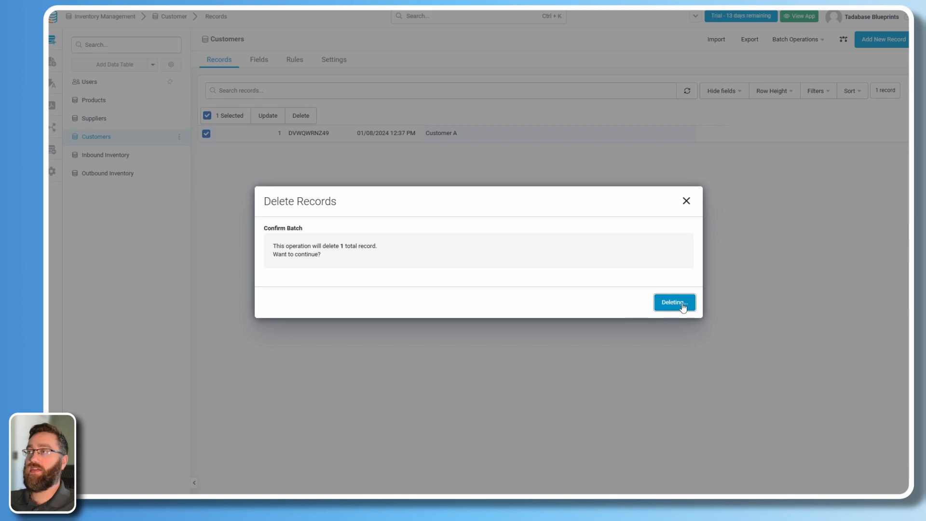
click(680, 298)
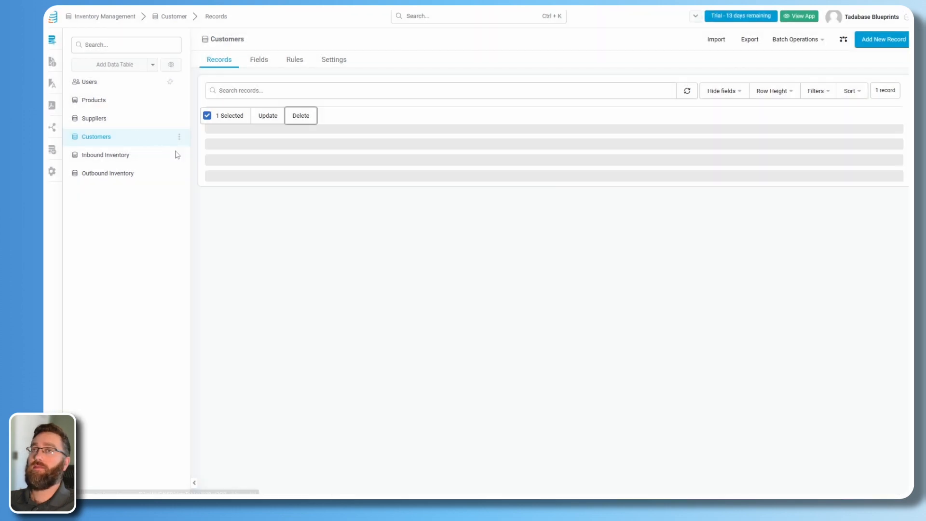
click(102, 118)
click(207, 114)
click(295, 116)
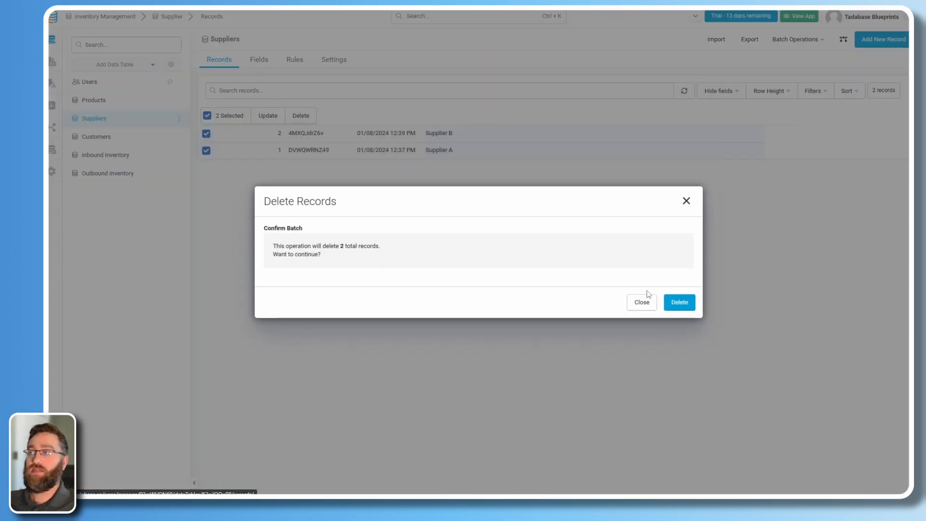
click(680, 300)
click(681, 298)
click(93, 100)
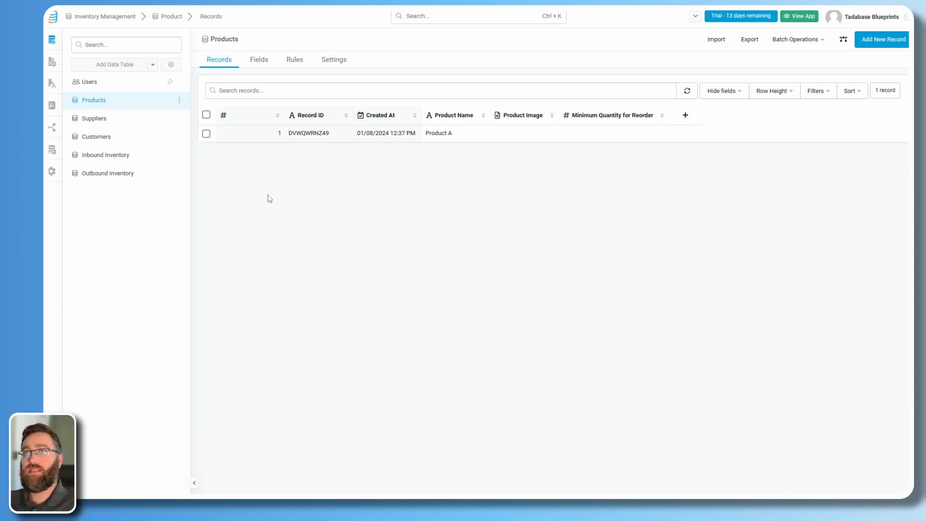
Create a Sum field 'Total Ordered' using Sum Value of Qty Ordered from Inbound Inventory.
click(470, 83)
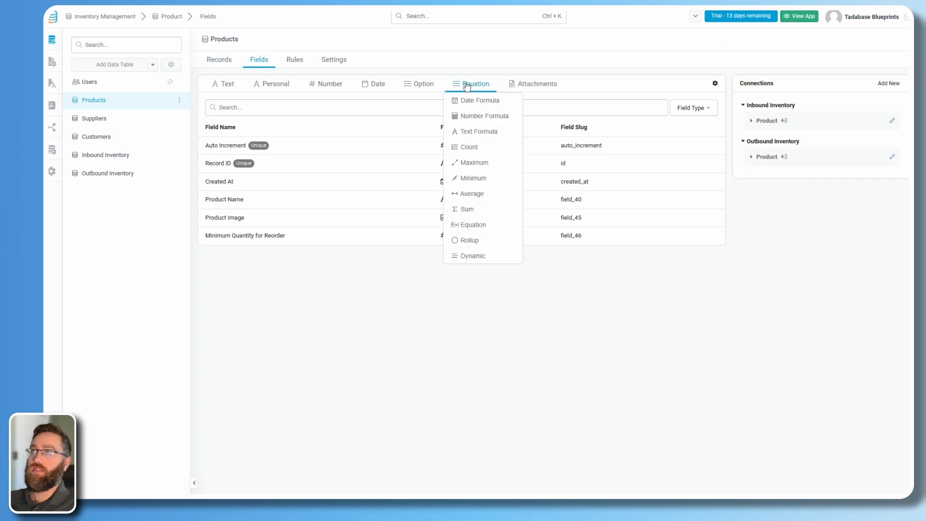
click(466, 210)
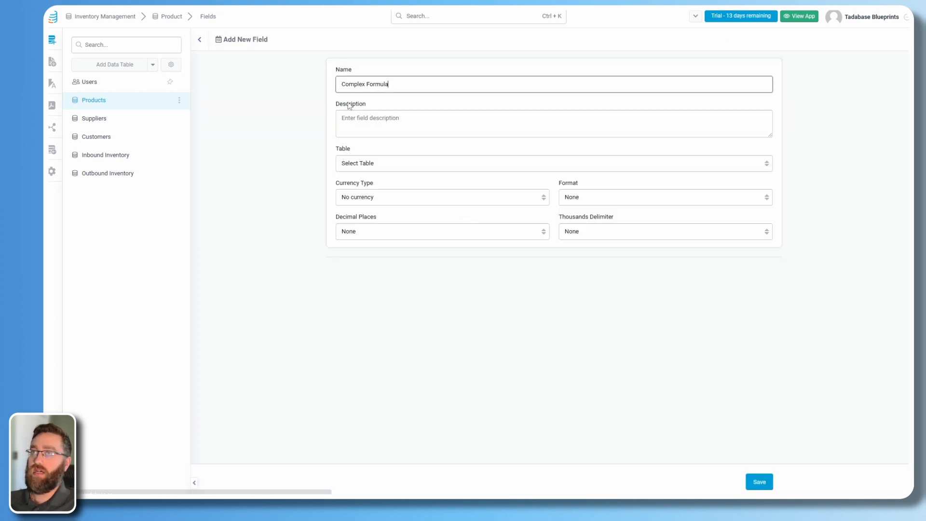
drag(391, 85, 274, 89)
text(Total Ordered)
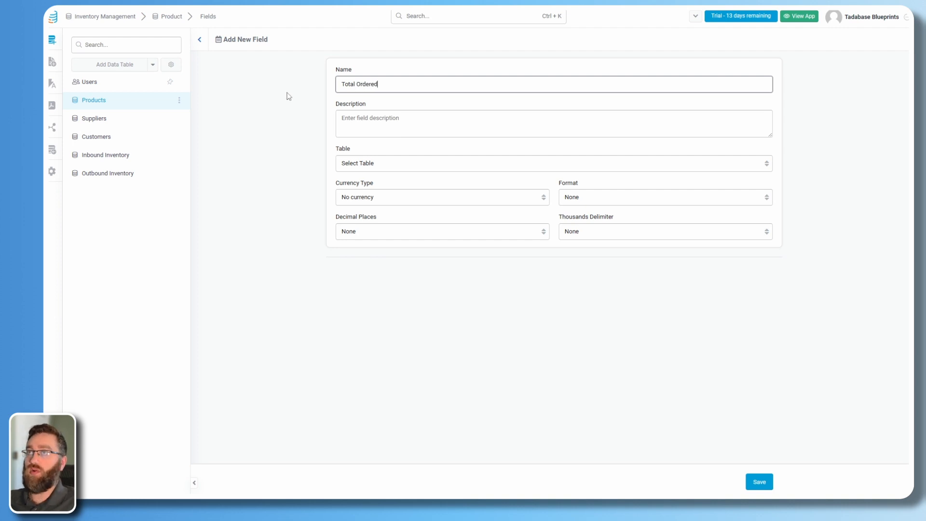
click(379, 165)
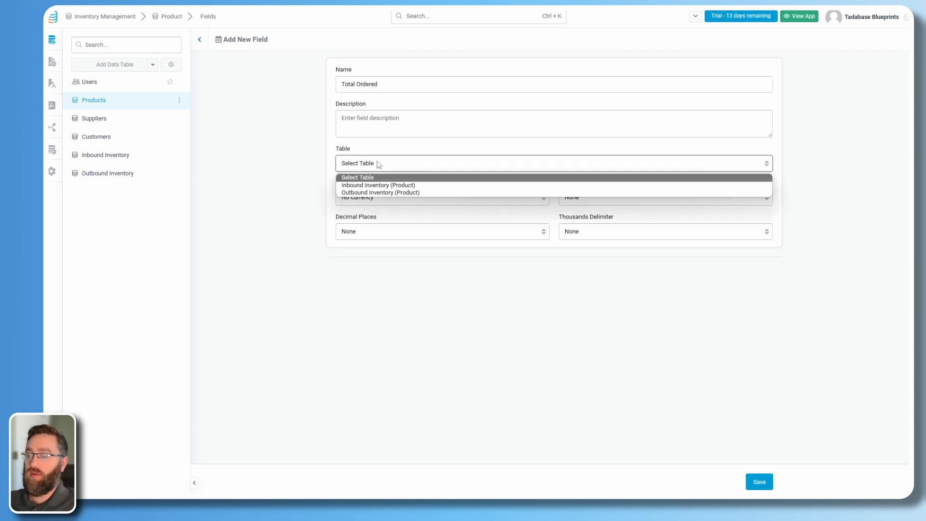
click(361, 185)
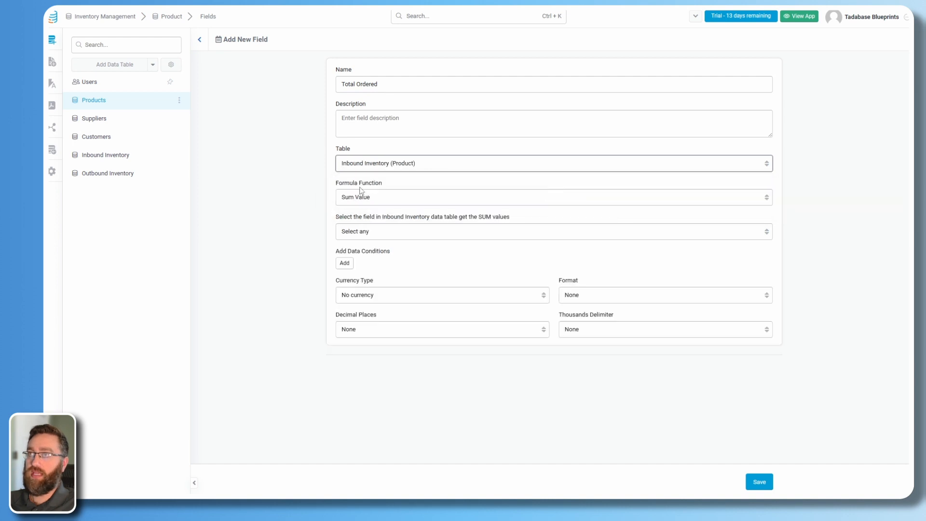
click(351, 201)
click(350, 200)
click(364, 232)
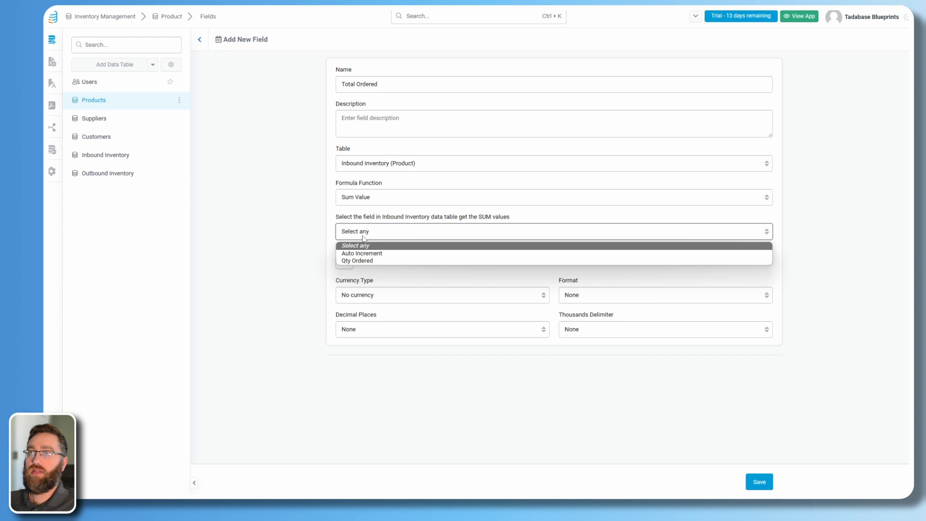
click(350, 261)
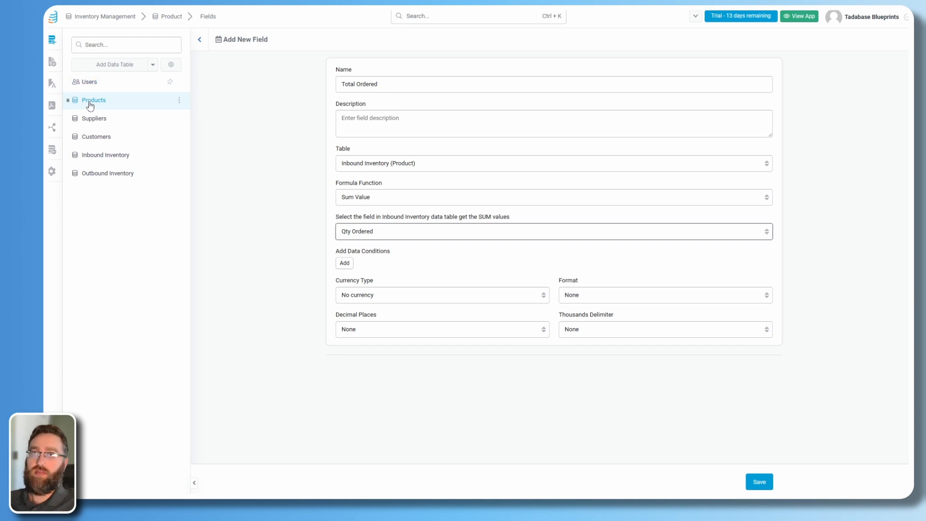
click(760, 482)
Start a Sum field 'Total Received' summing Qty Ordered from Inbound Inventory.
click(472, 84)
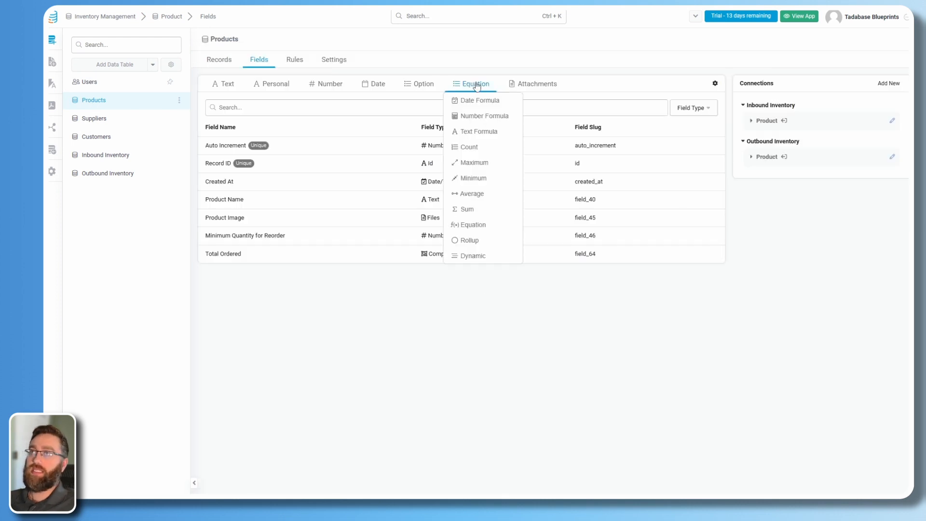
click(467, 210)
text(Complex Formula)
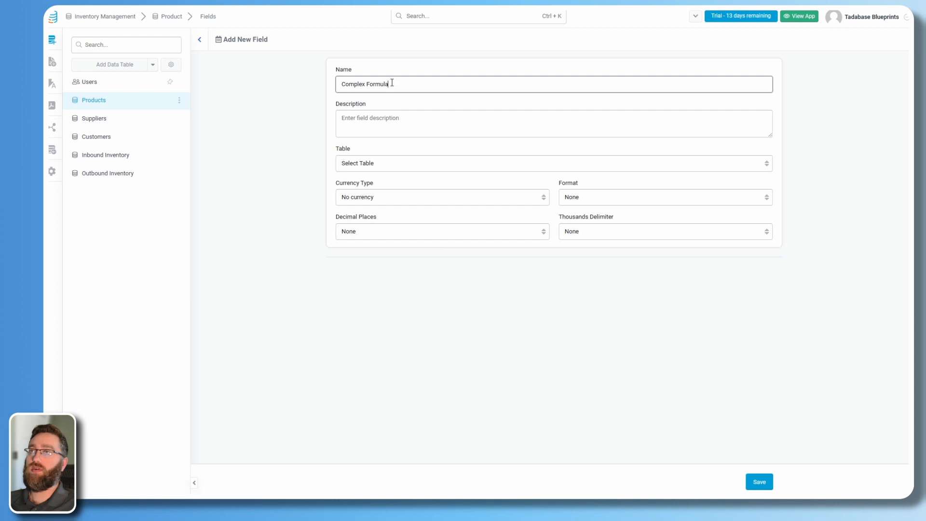
drag(392, 84, 320, 80)
text(Total Received)
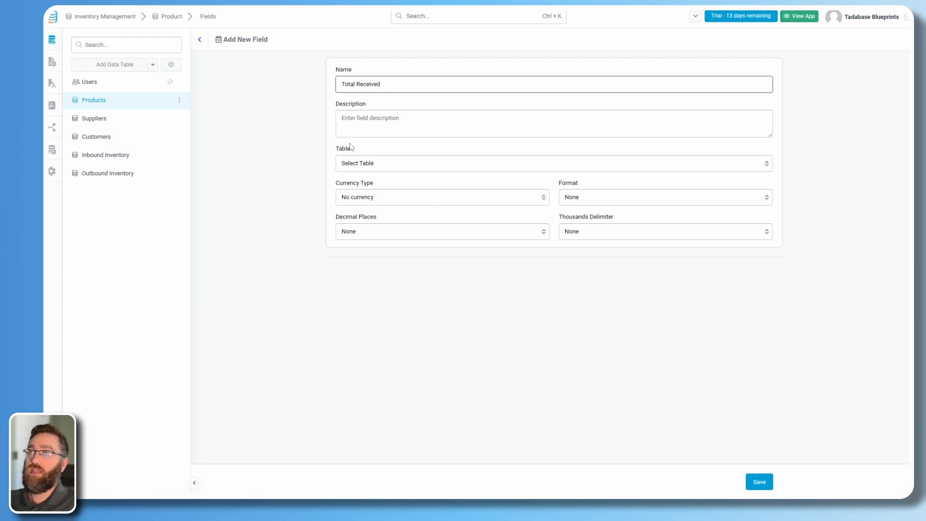
click(353, 164)
click(366, 185)
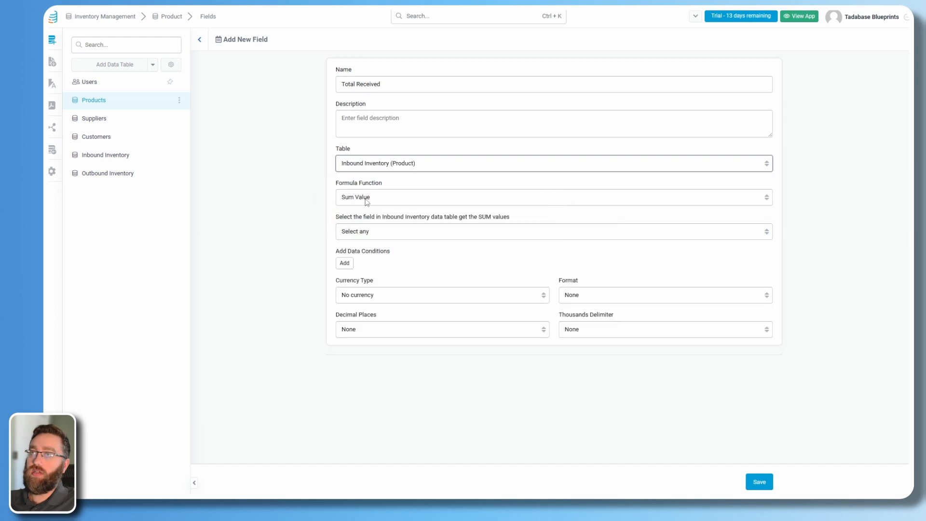
click(370, 233)
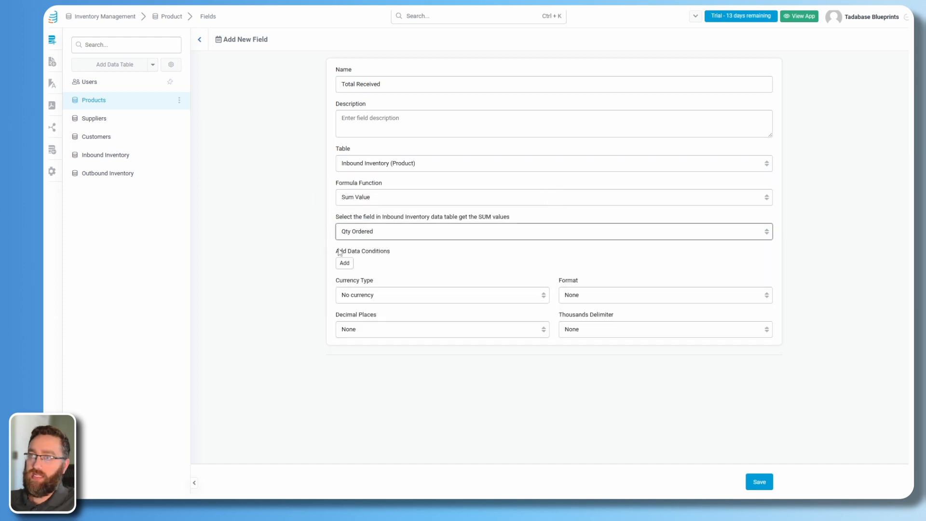
click(392, 251)
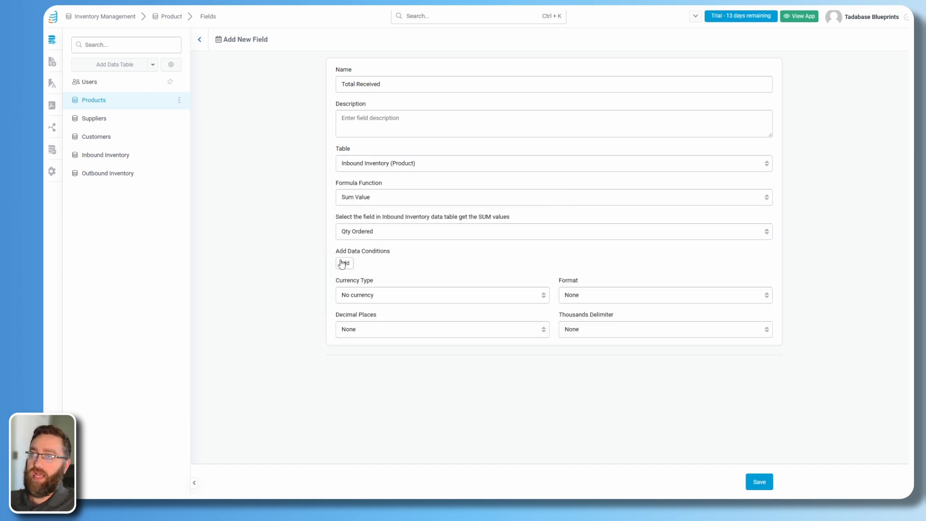
Add a 'Delivered' condition where Order Status is Delivered, and save the field.
click(345, 263)
click(381, 266)
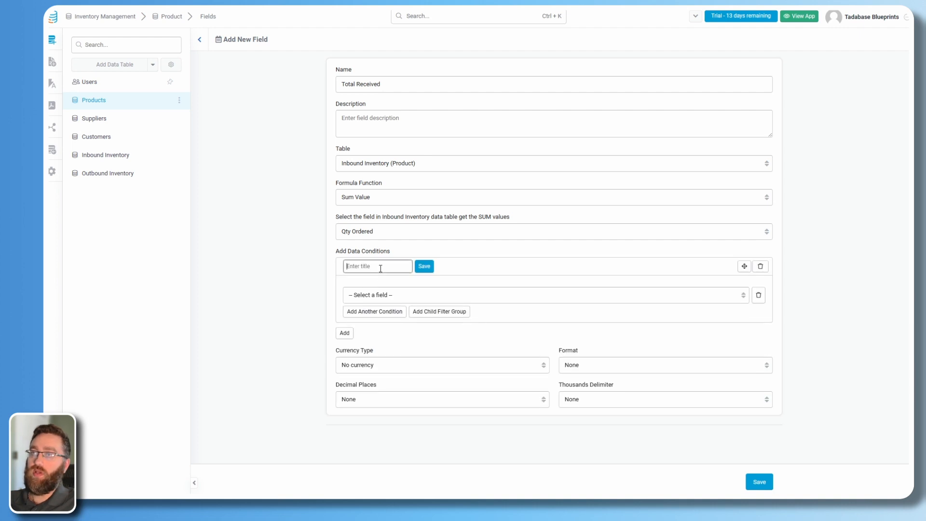
text(Delivered)
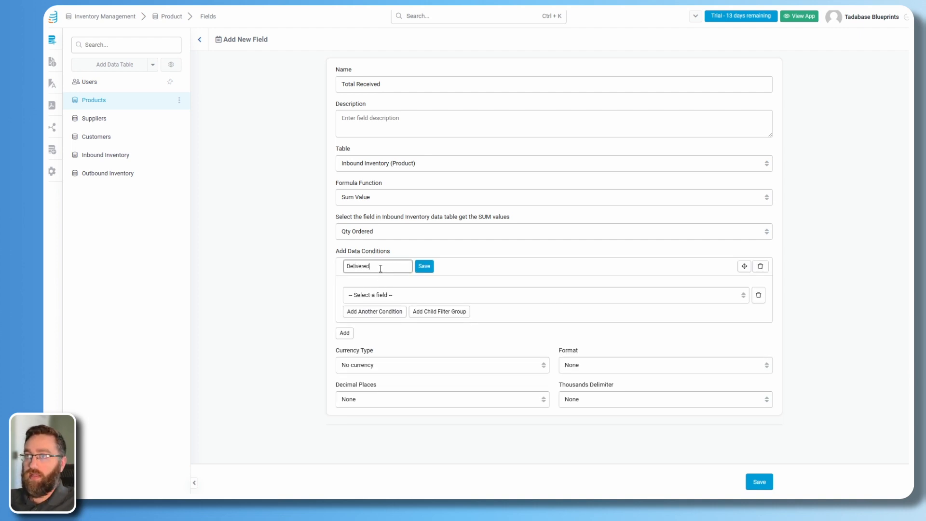
click(425, 266)
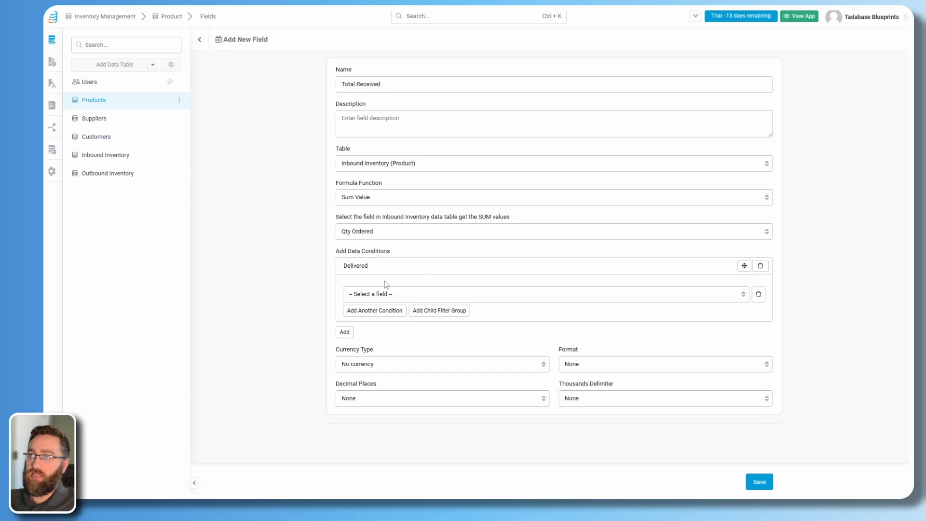
click(381, 295)
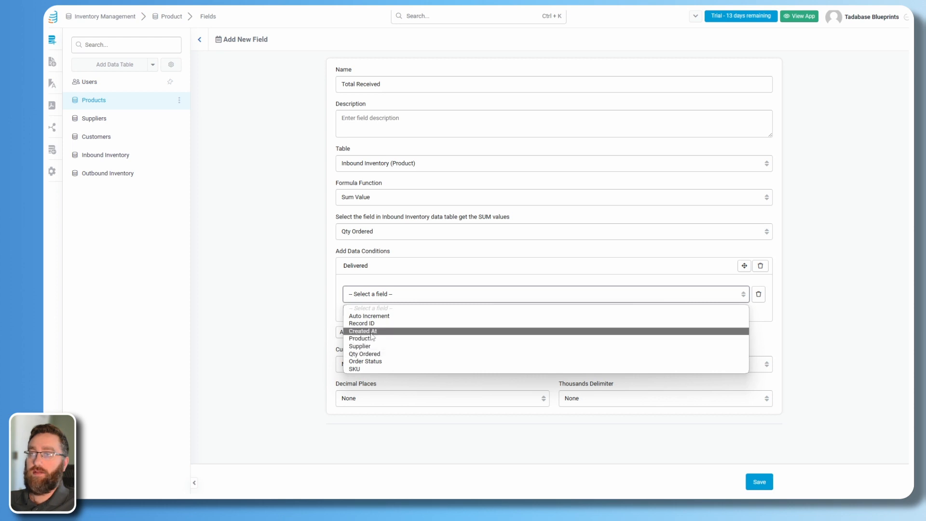
click(366, 361)
click(598, 297)
click(564, 316)
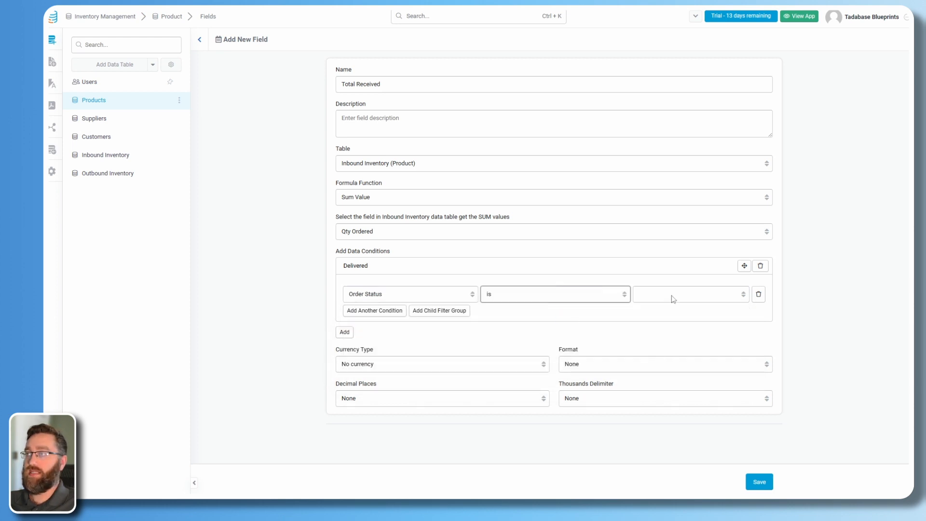
click(672, 295)
click(653, 325)
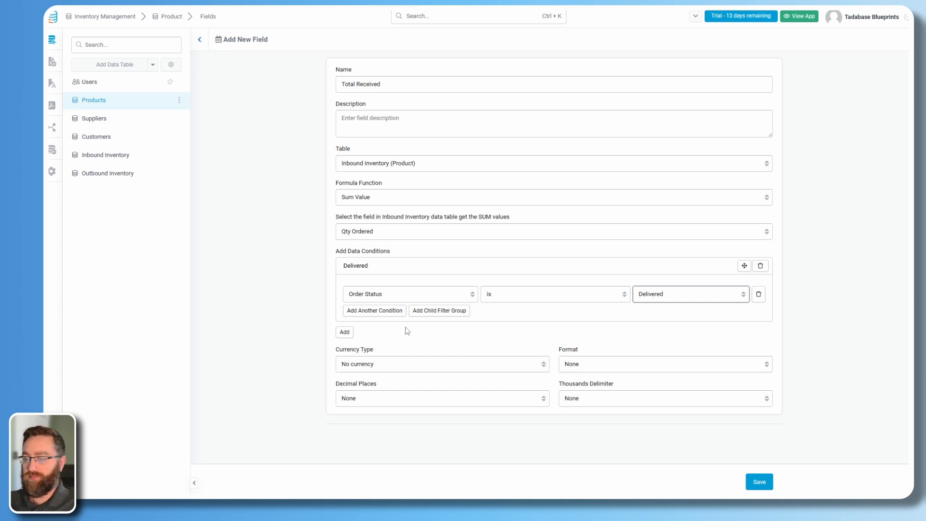
click(759, 483)
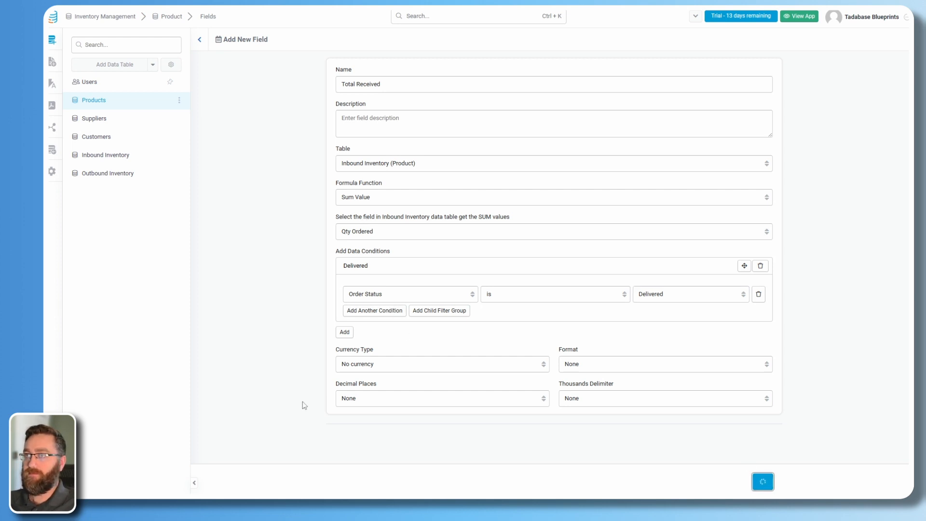
Start a Sum field 'Waiting On' using Sum Value of Qty Ordered from Inbound Inventory.
click(468, 85)
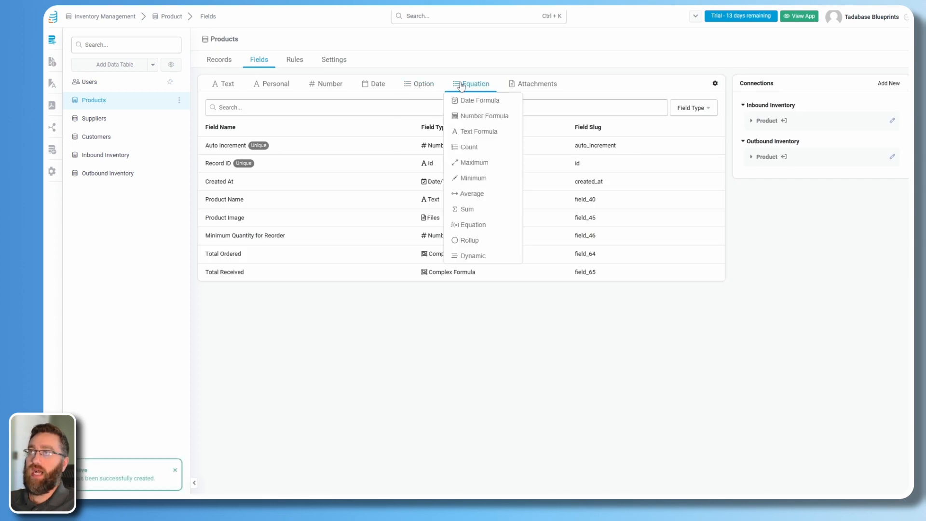
click(465, 210)
drag(391, 84, 310, 79)
text(Waiting On)
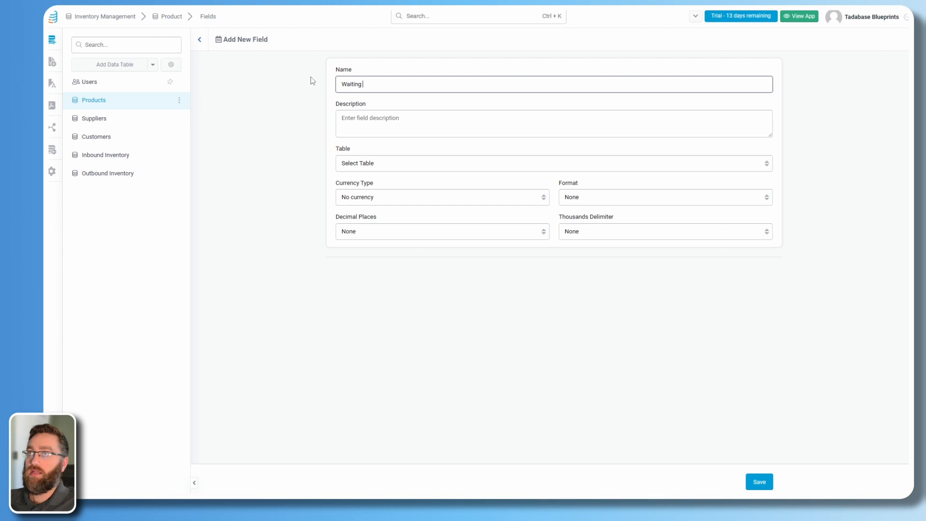
click(362, 165)
click(358, 189)
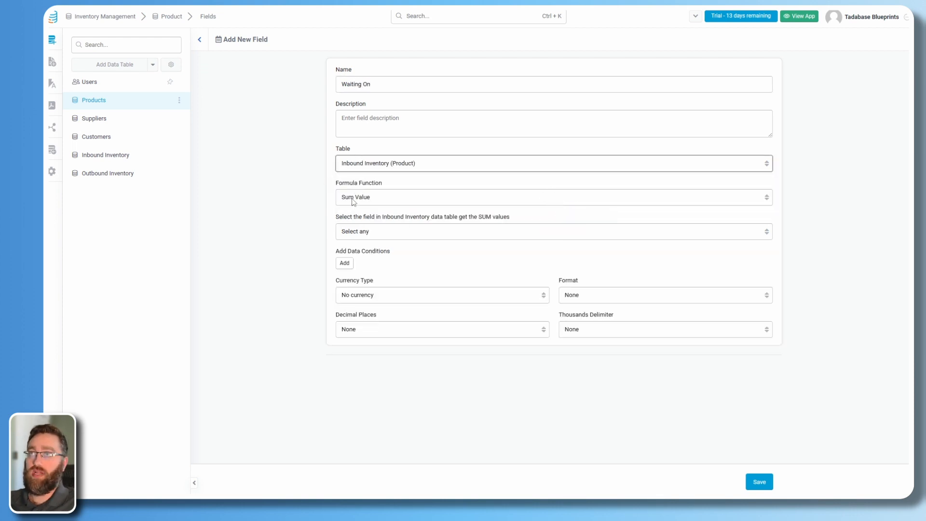
click(357, 199)
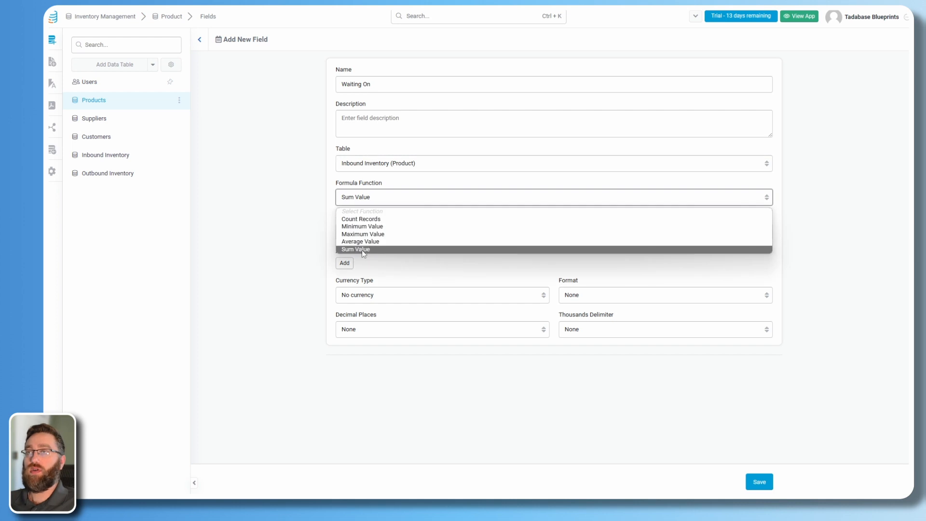
click(362, 249)
click(364, 232)
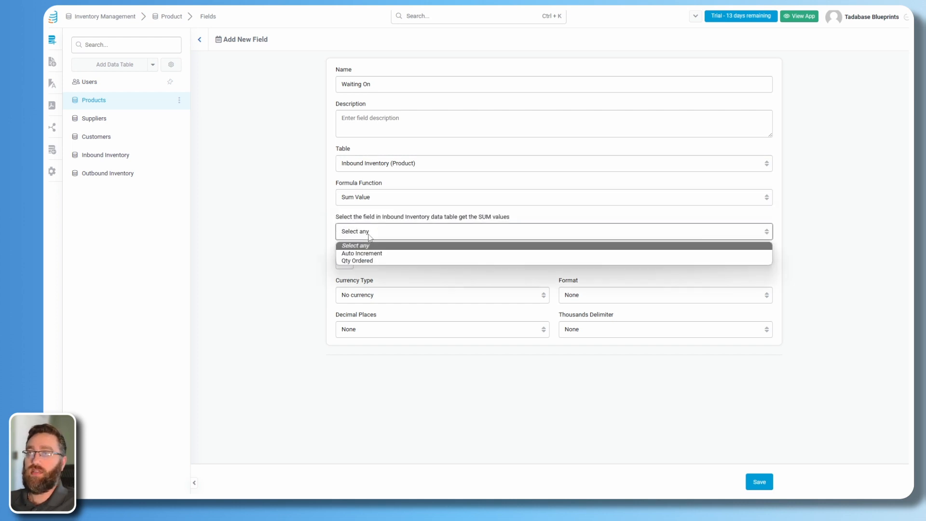
click(355, 261)
Add an 'Ordered Status' condition where Order Status is Ordered, and save the field.
click(344, 264)
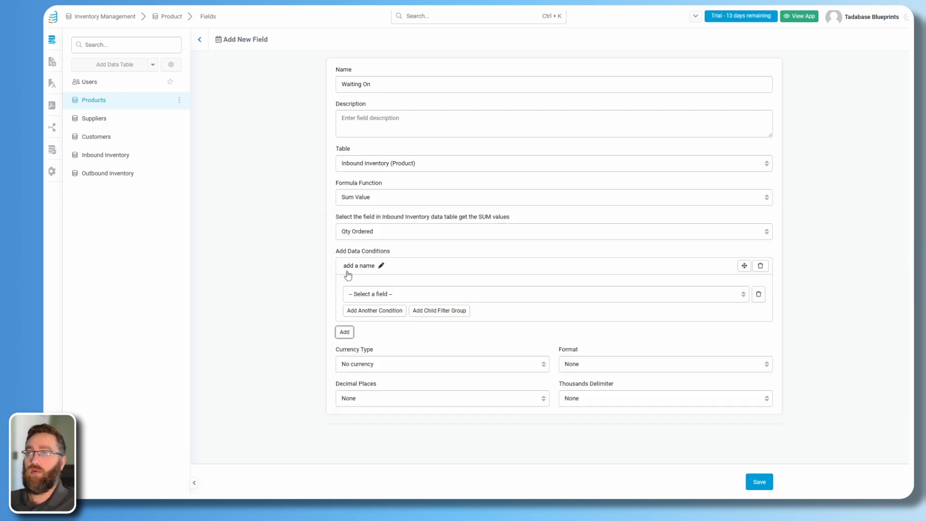
click(369, 267)
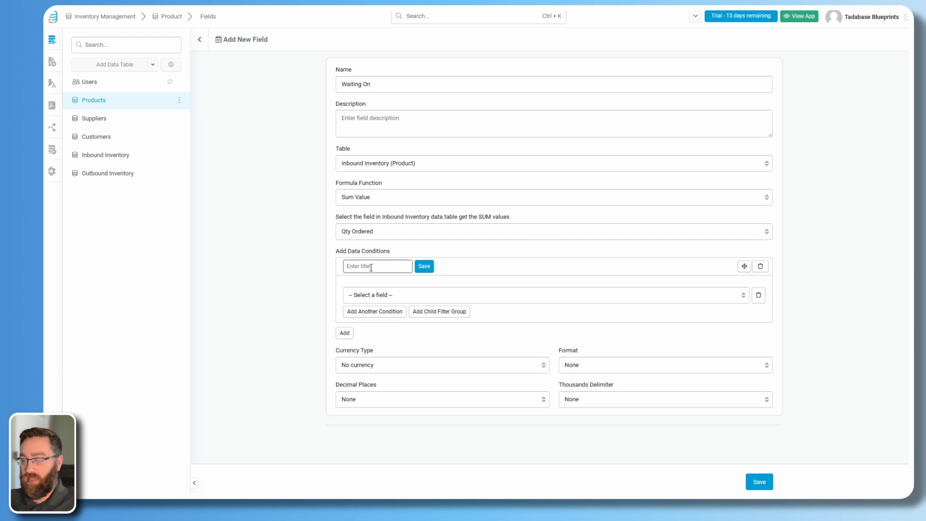
text(Ordered Status)
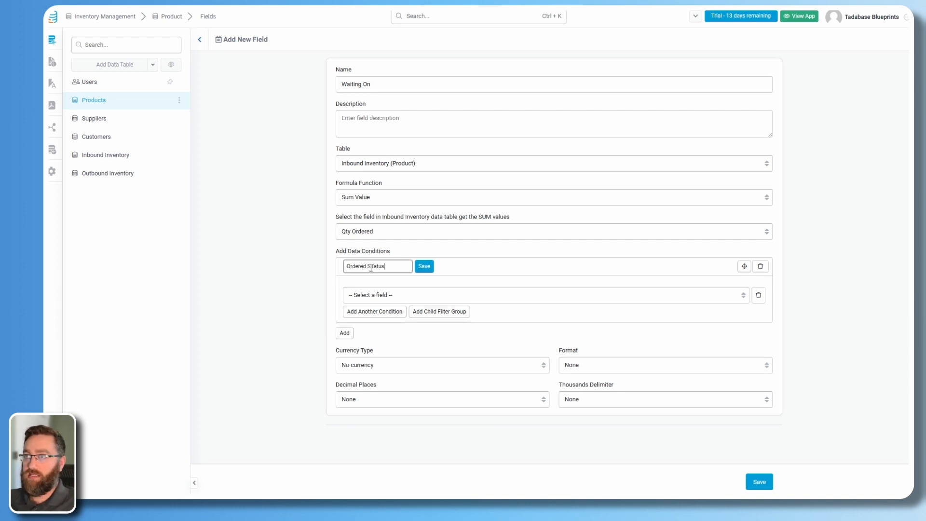
click(424, 267)
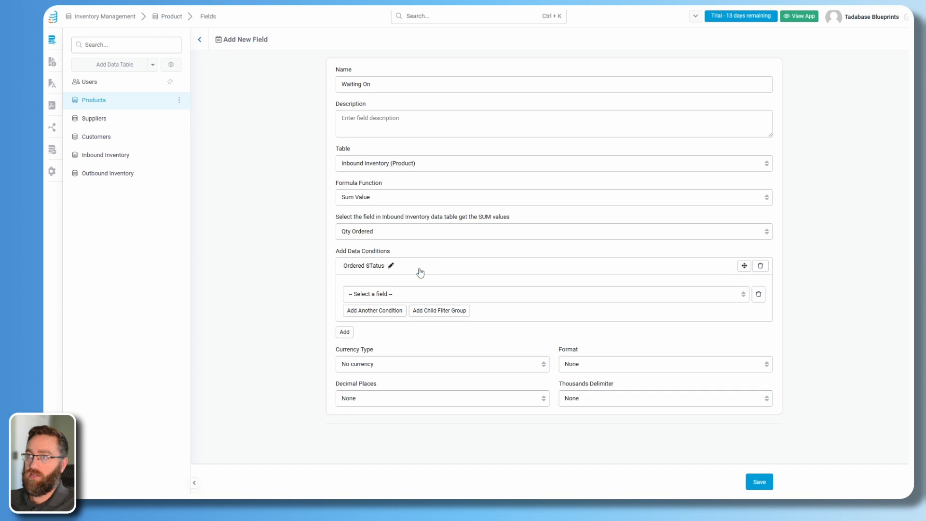
click(386, 294)
click(379, 361)
click(593, 295)
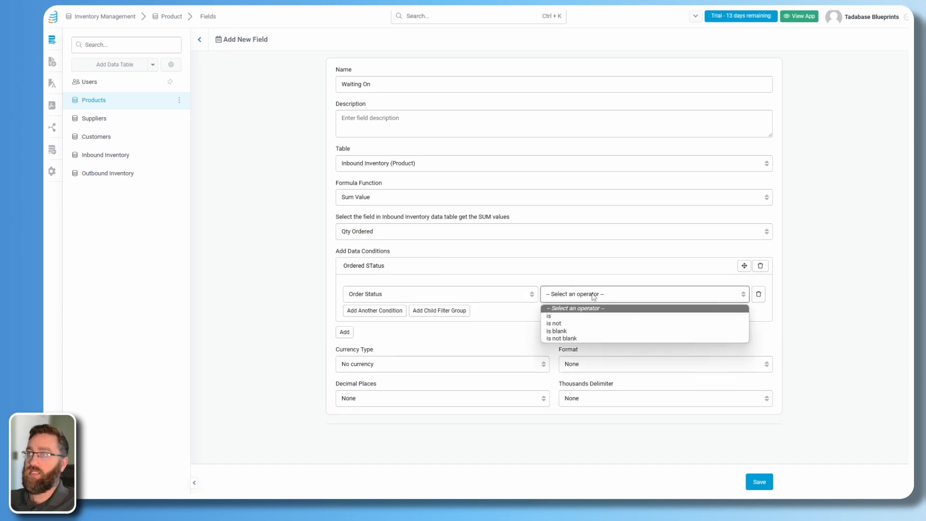
click(576, 318)
click(676, 295)
click(663, 317)
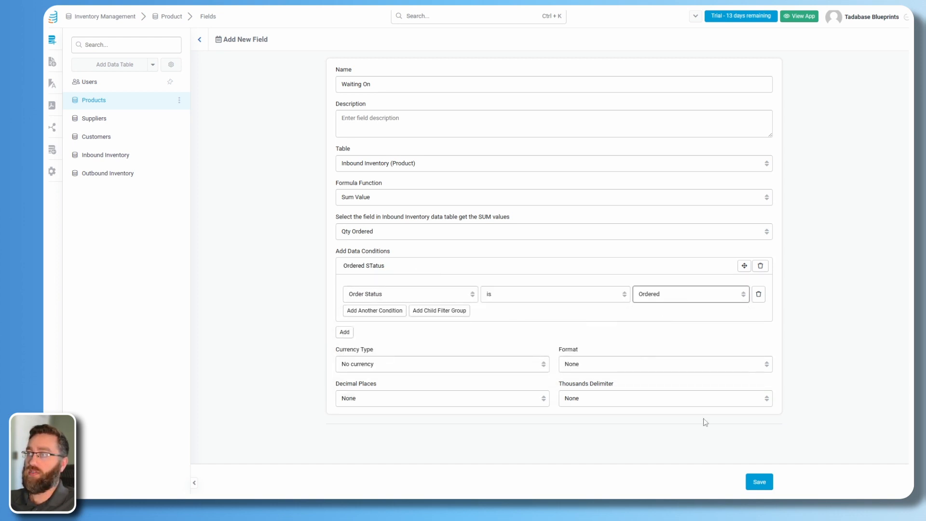
click(765, 488)
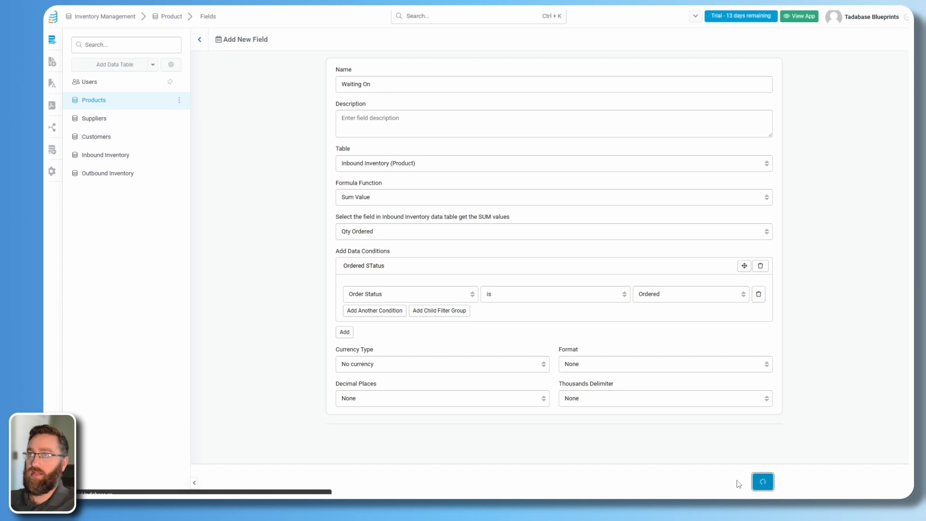
Create a Sum field 'Total Outbound' of Outbound Quantity from Outbound Inventory, then check the records.
click(476, 84)
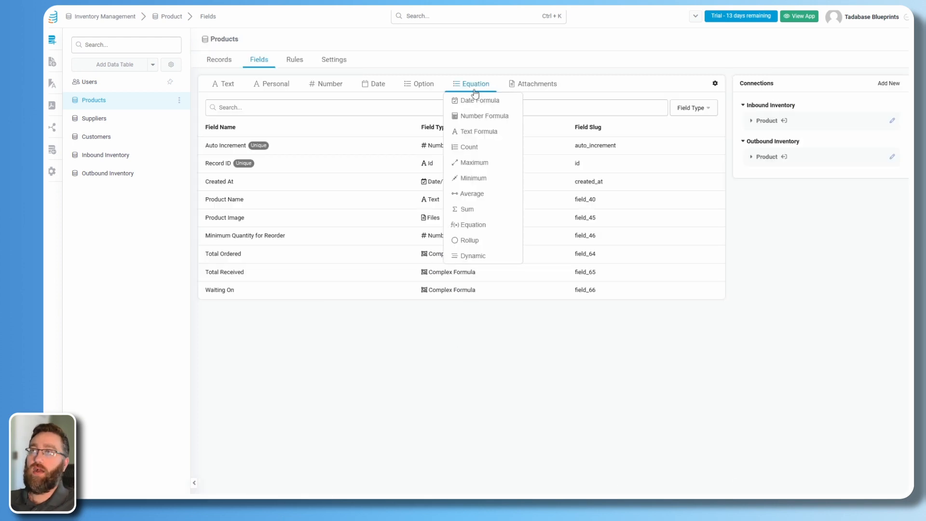
click(467, 211)
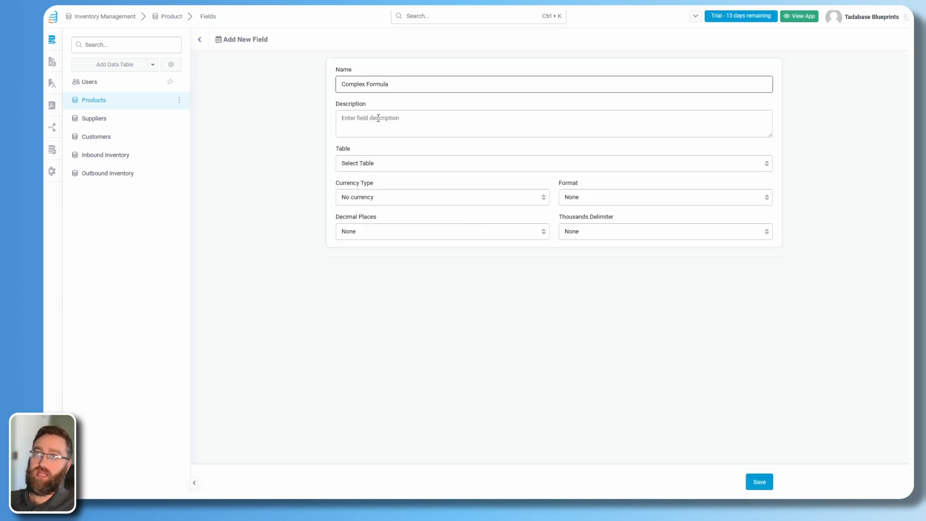
drag(393, 86, 309, 84)
text(Total Outbound)
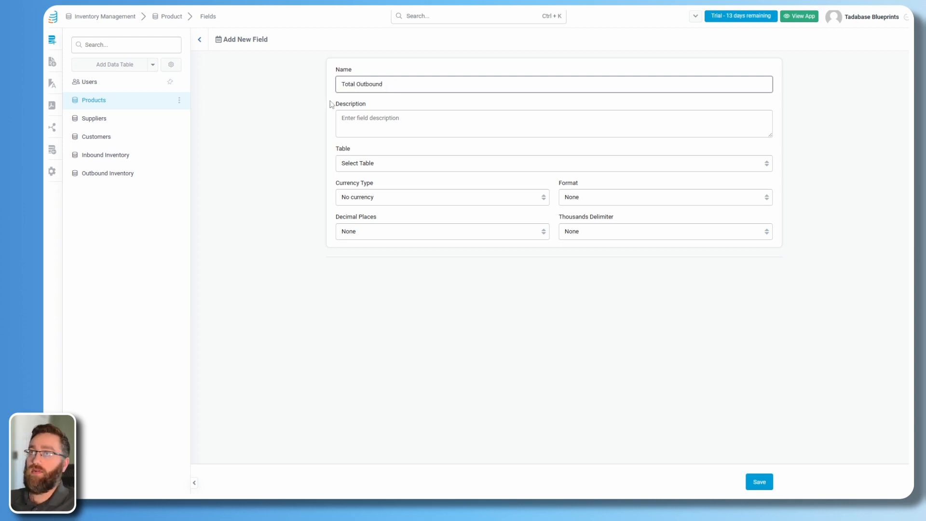
click(369, 167)
click(357, 197)
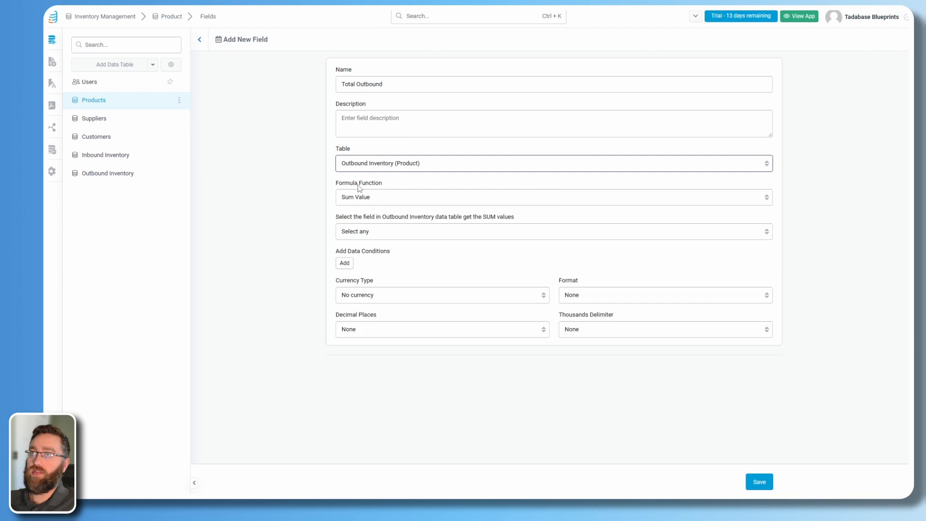
click(382, 237)
click(356, 263)
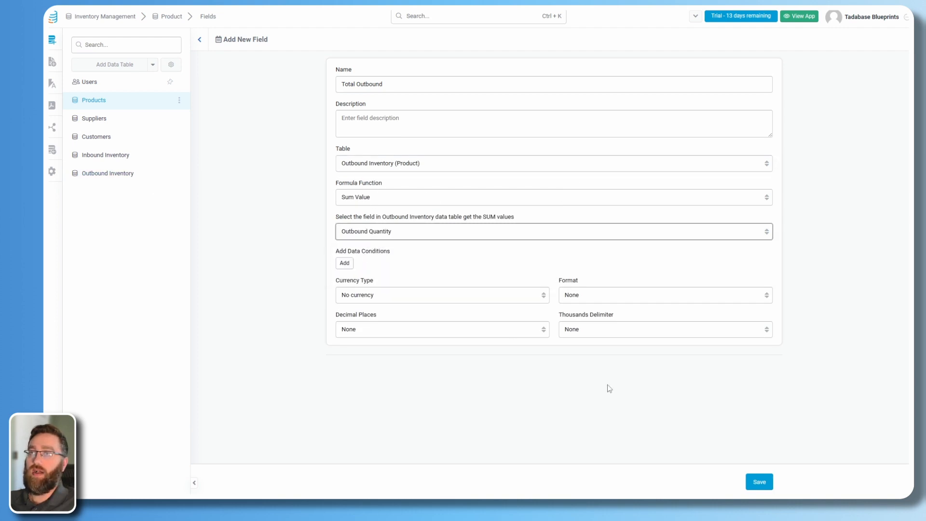
click(759, 482)
click(219, 60)
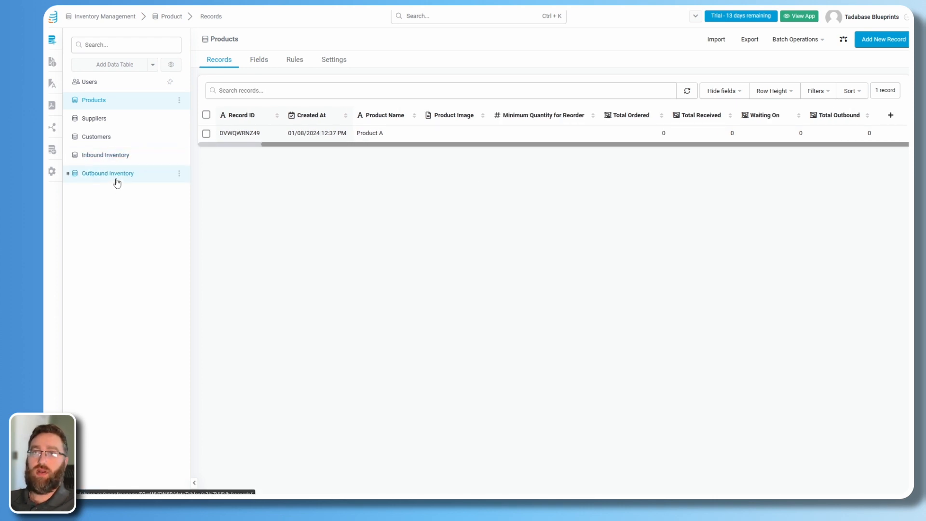
click(258, 60)
Start a Number Formula field named 'Total On Hand'.
mouse_move(386, 84)
mouse_move(456, 83)
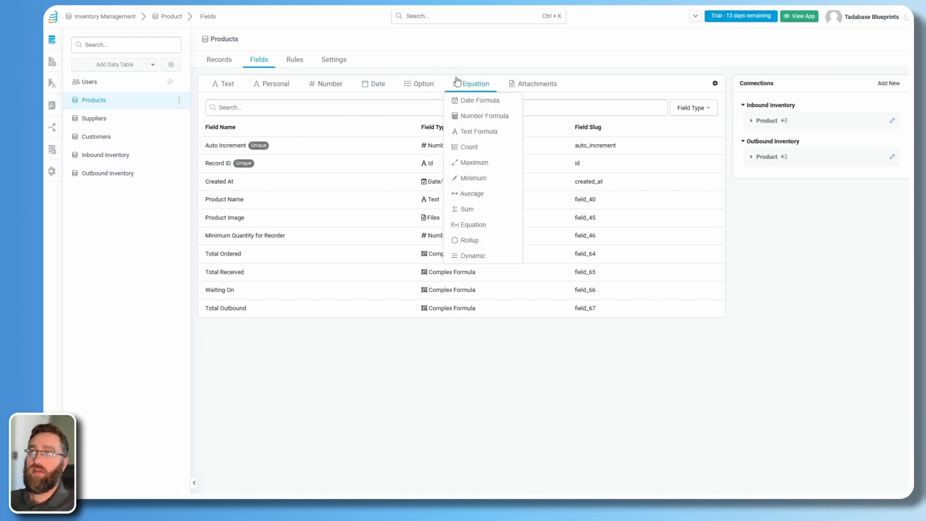
click(478, 119)
drag(413, 82, 291, 90)
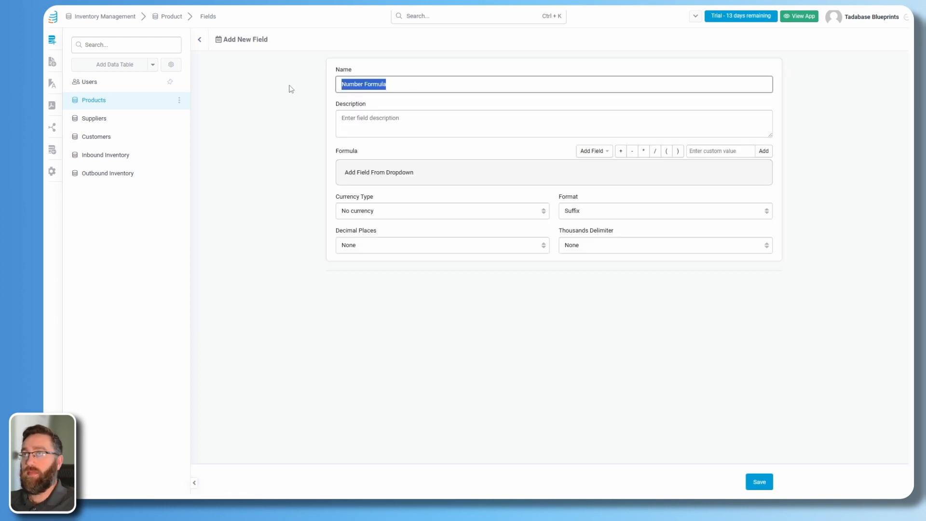
text(Total)
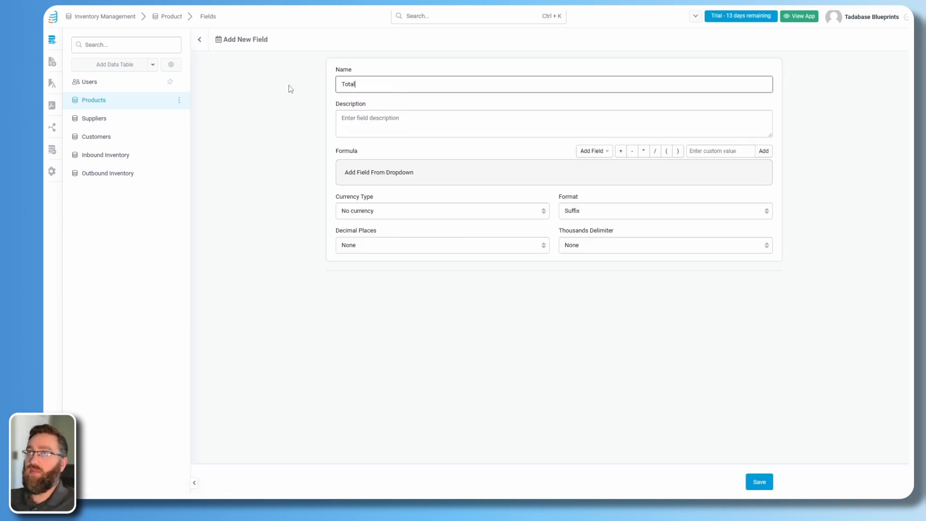
text( On Hand)
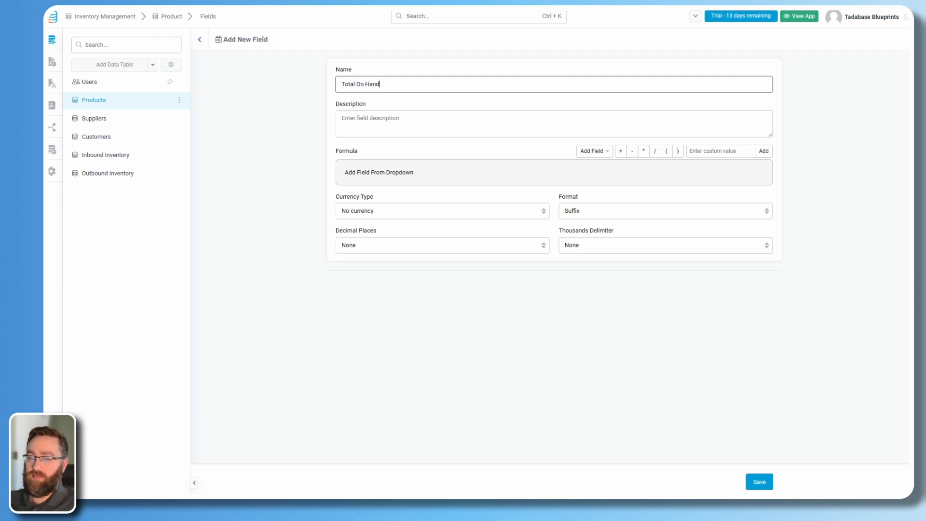
click(487, 333)
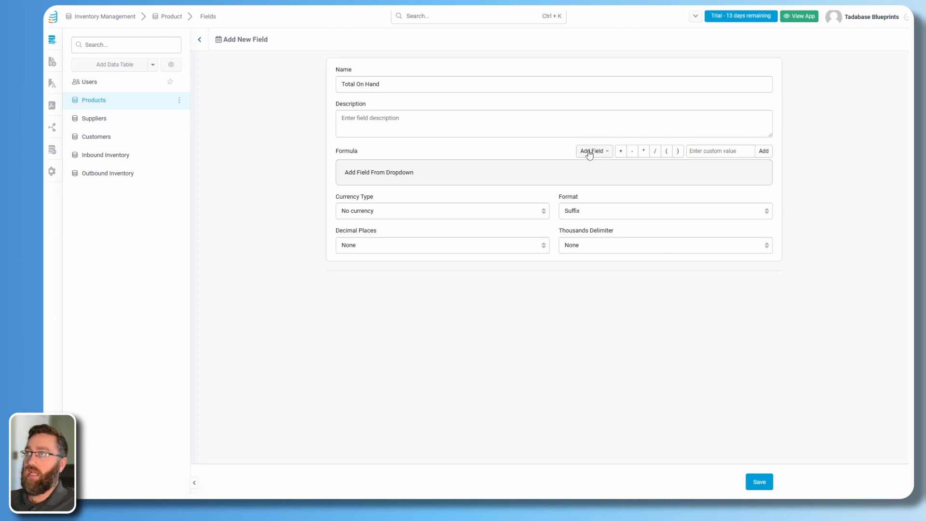
Set its formula to Total Received - Total Outbound and save the field.
click(607, 152)
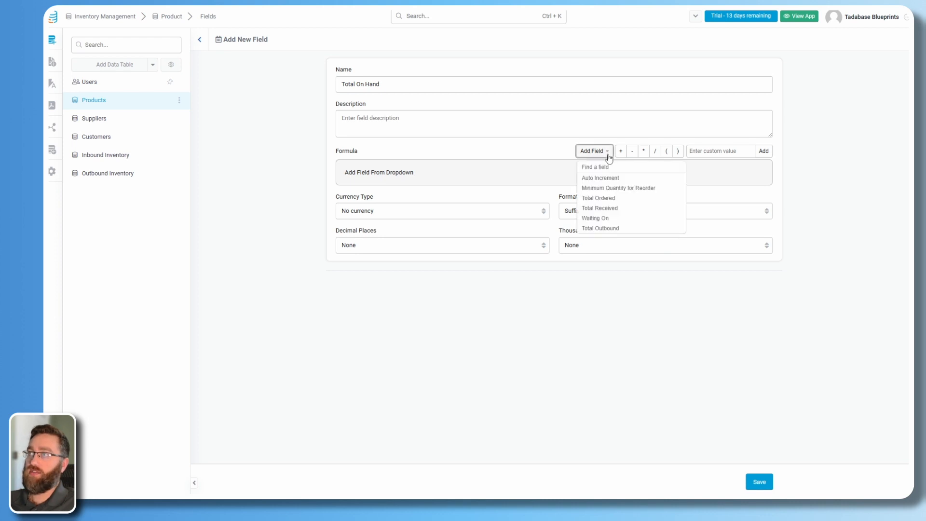
click(600, 208)
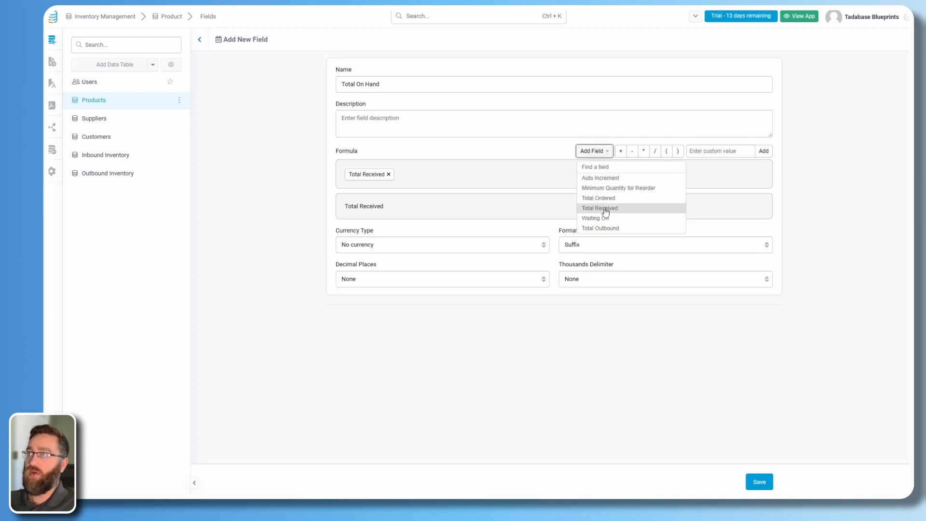
click(633, 154)
click(600, 152)
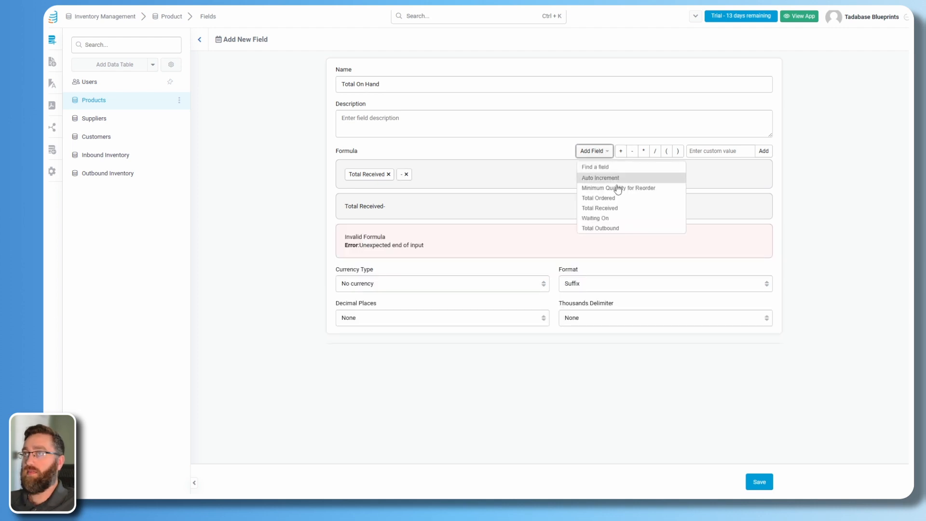
click(613, 228)
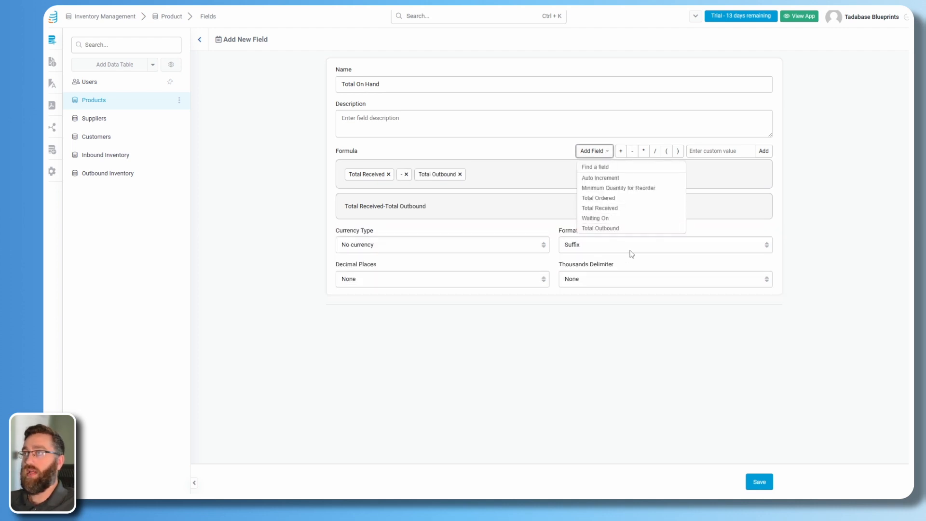
click(768, 488)
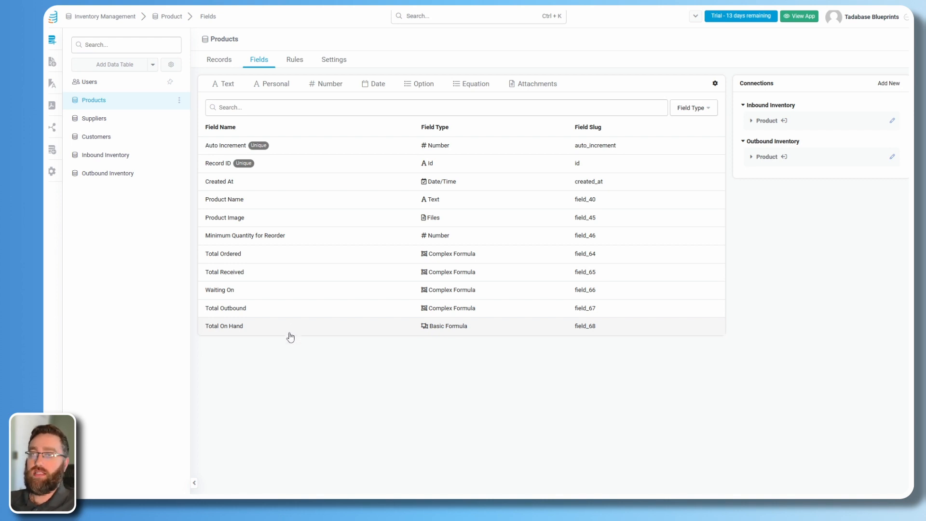
click(467, 86)
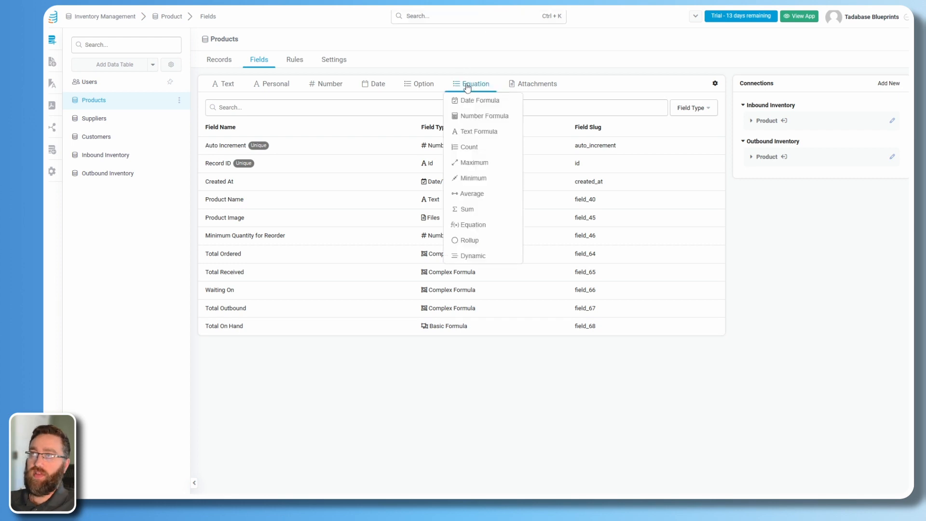
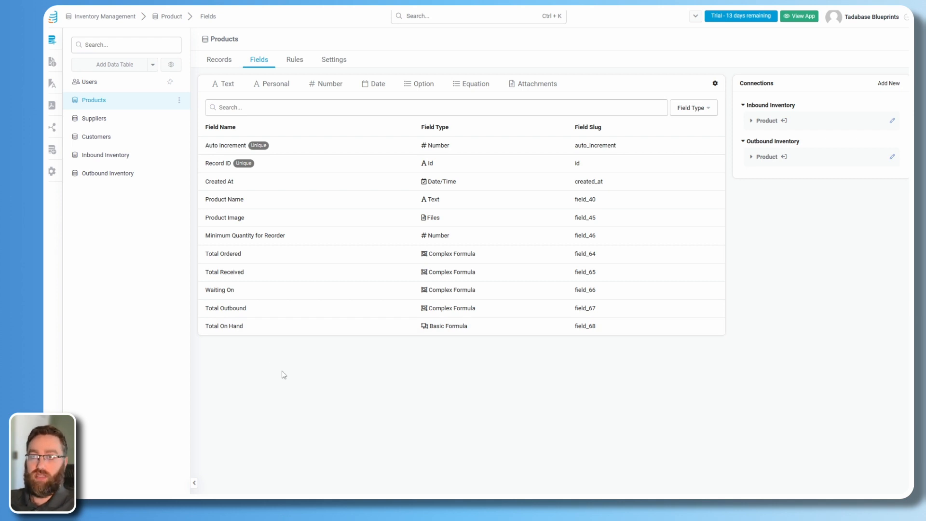
Start a Number Formula field named 'Expected Total On Hand'.
click(472, 83)
click(469, 117)
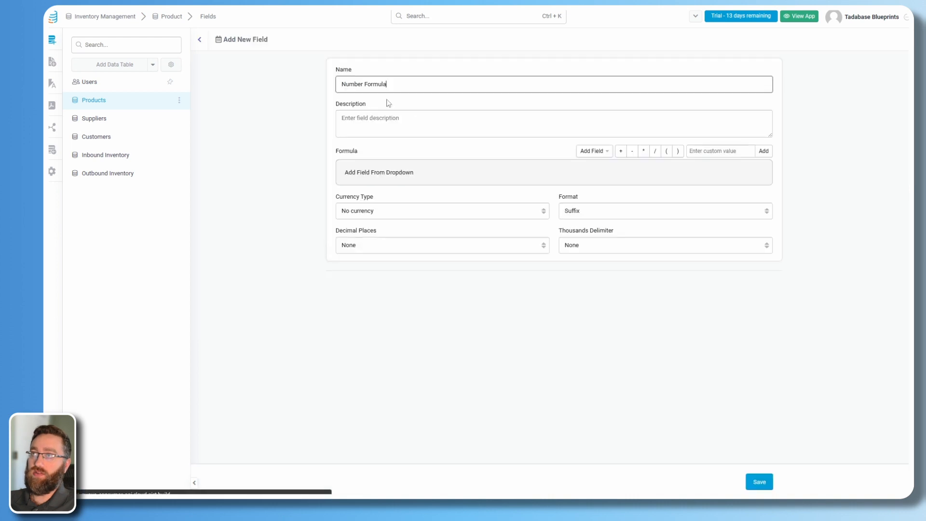
drag(392, 86, 329, 84)
text(Exp)
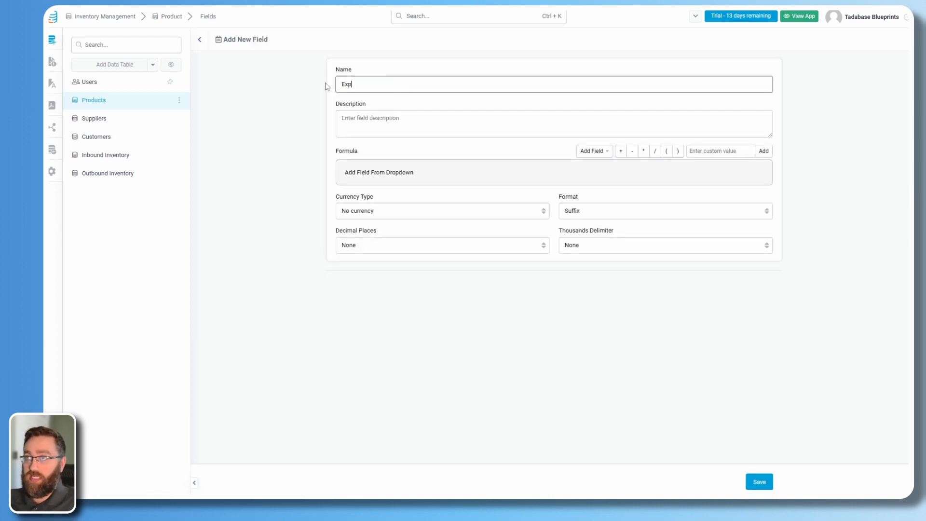
text(ected Total On Hand)
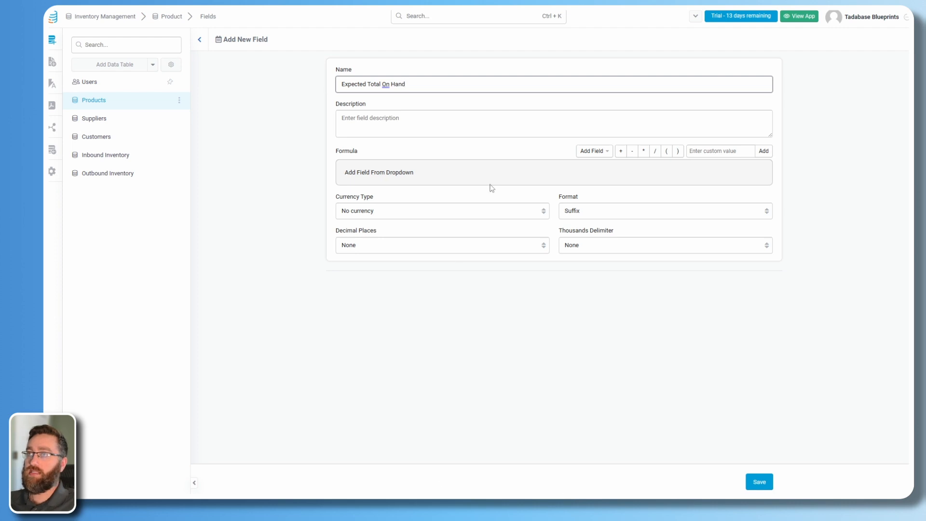
Build the formula Waiting On+(Total Received-Total Outbound) and save the field.
click(599, 152)
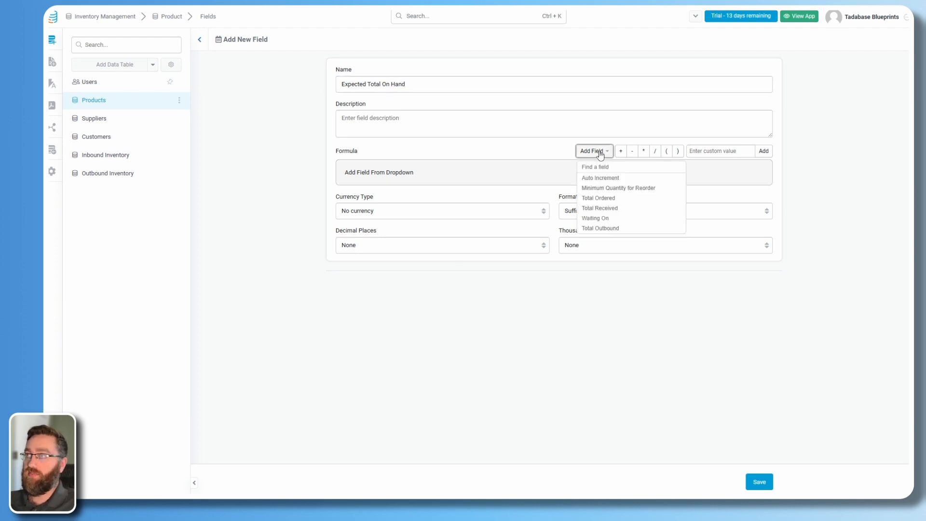
click(592, 222)
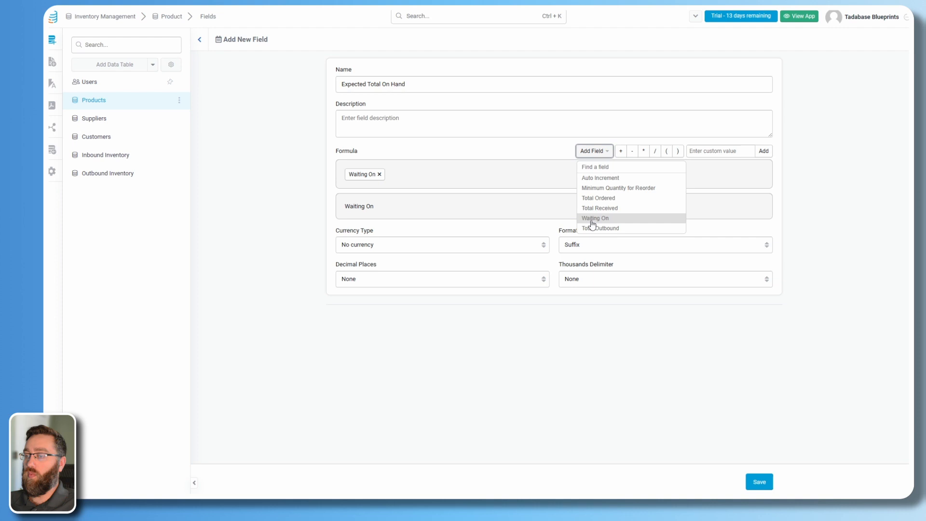
click(621, 152)
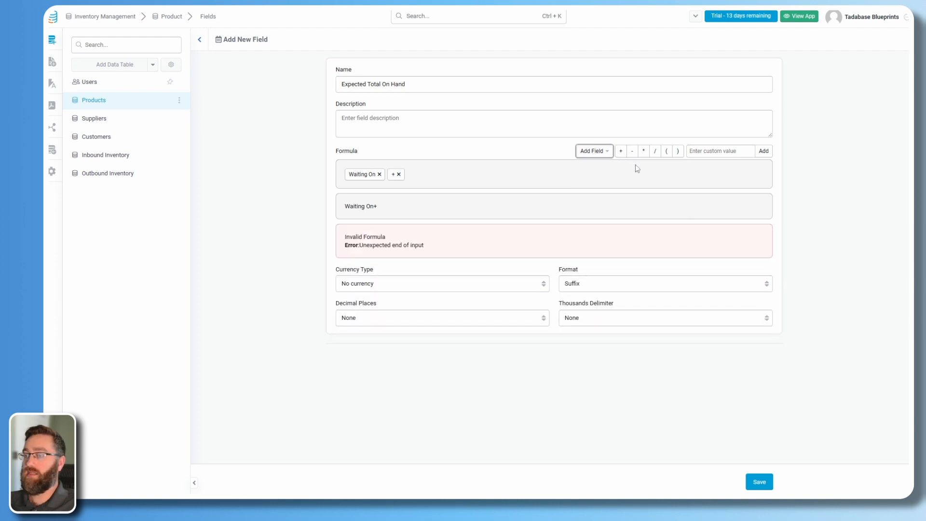
click(666, 152)
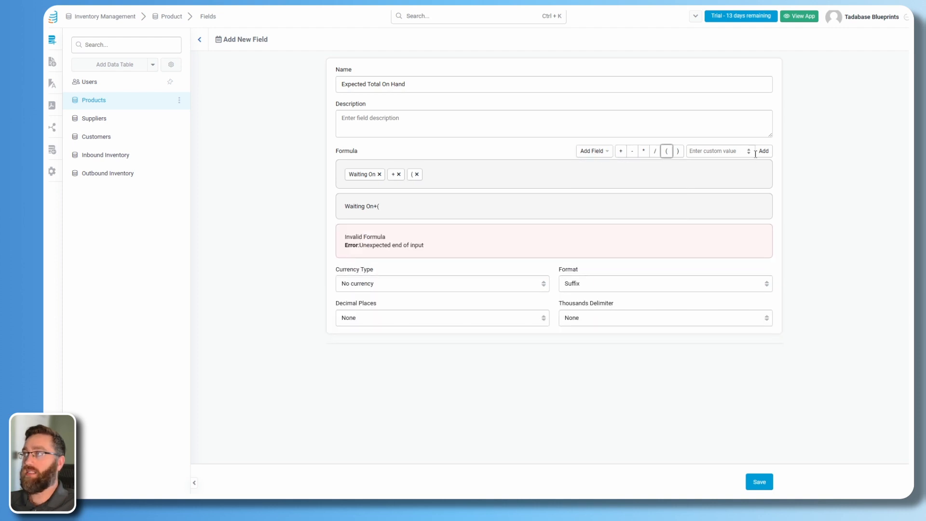
click(597, 154)
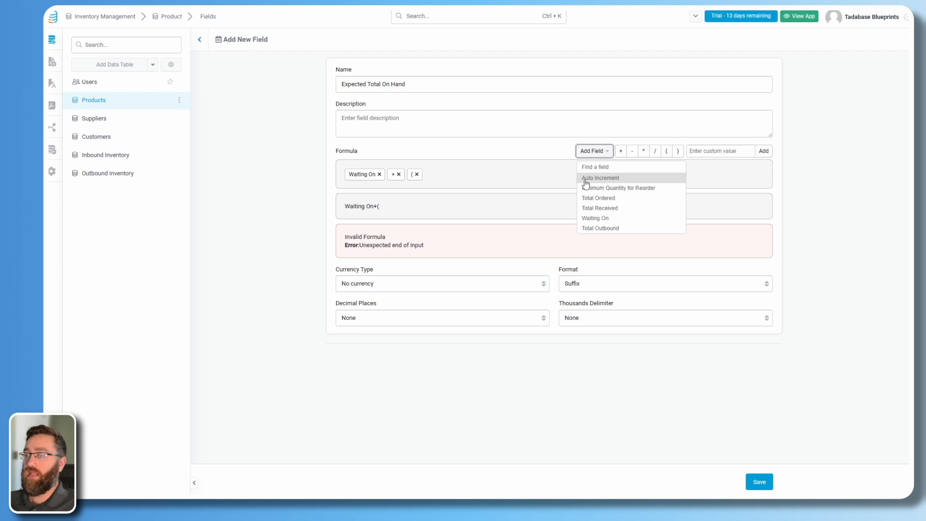
click(607, 210)
click(632, 151)
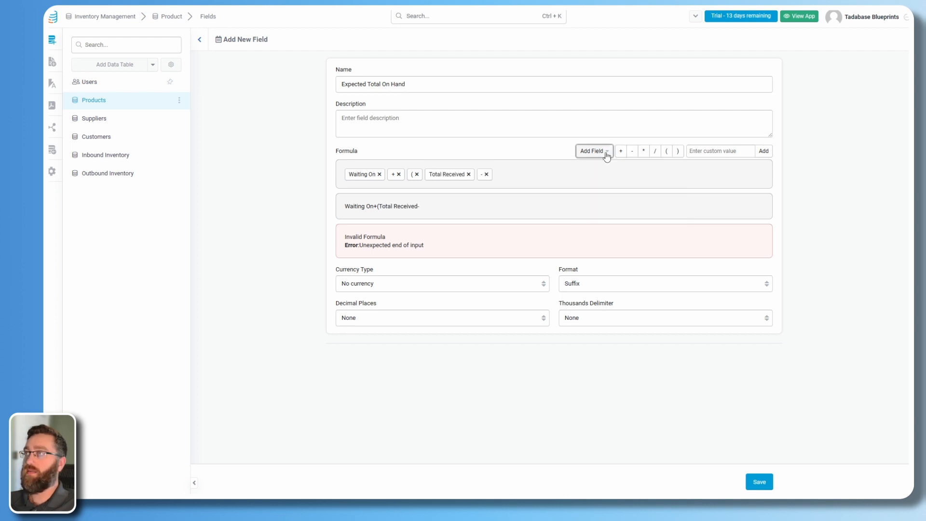
click(601, 152)
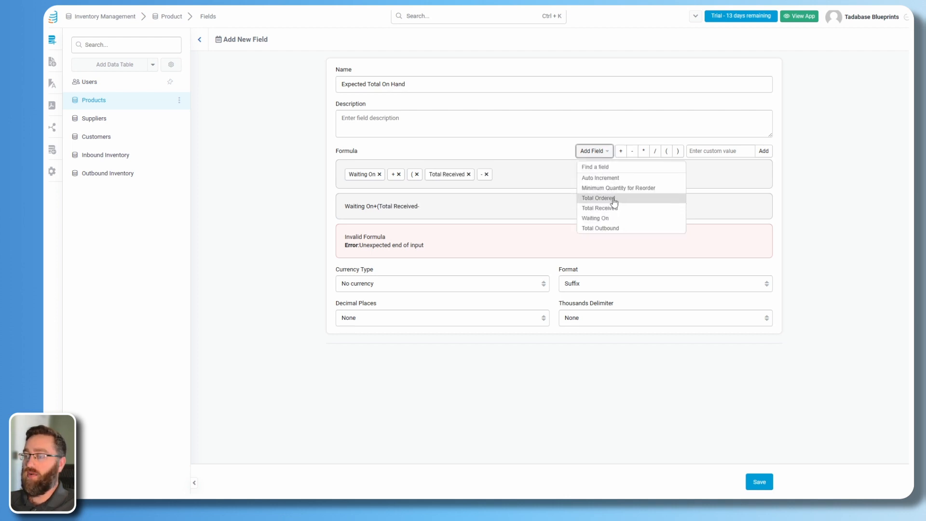
click(602, 228)
click(678, 151)
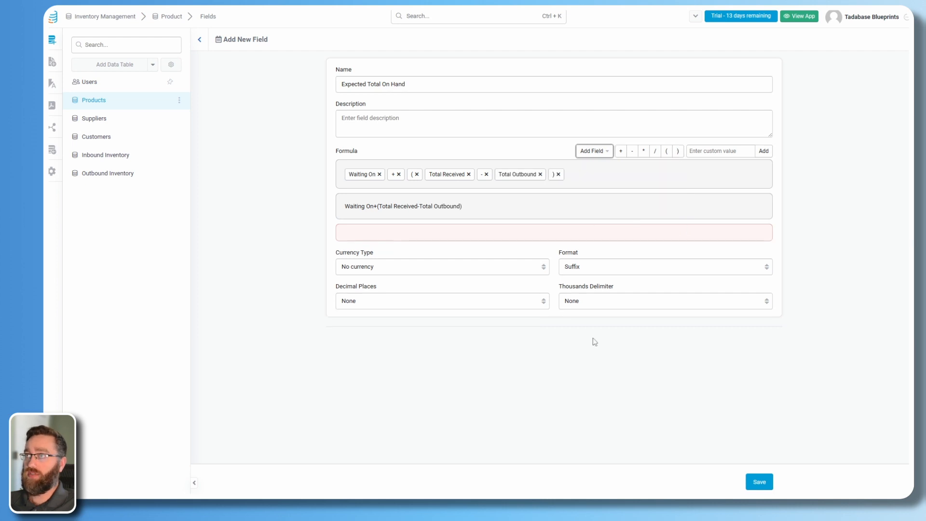
click(760, 483)
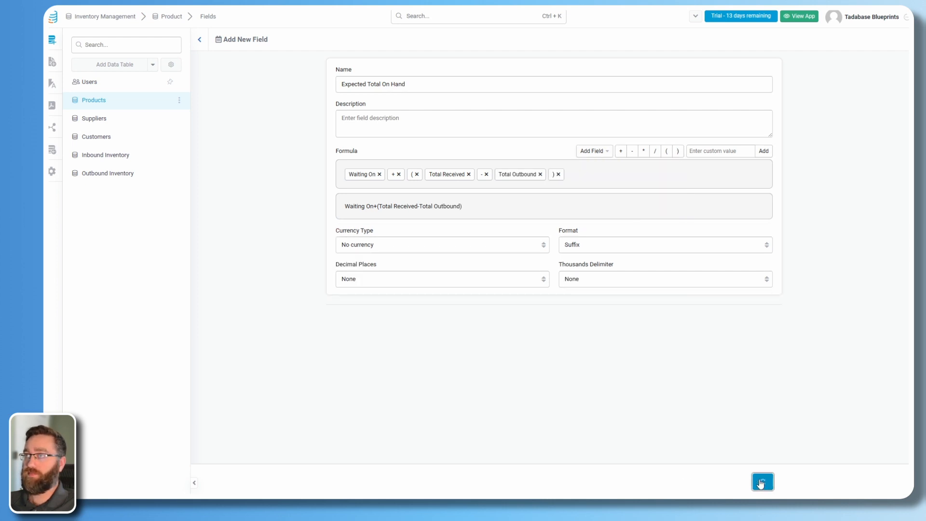
Start an Equation field named 'Reorder Indicator'.
mouse_move(473, 88)
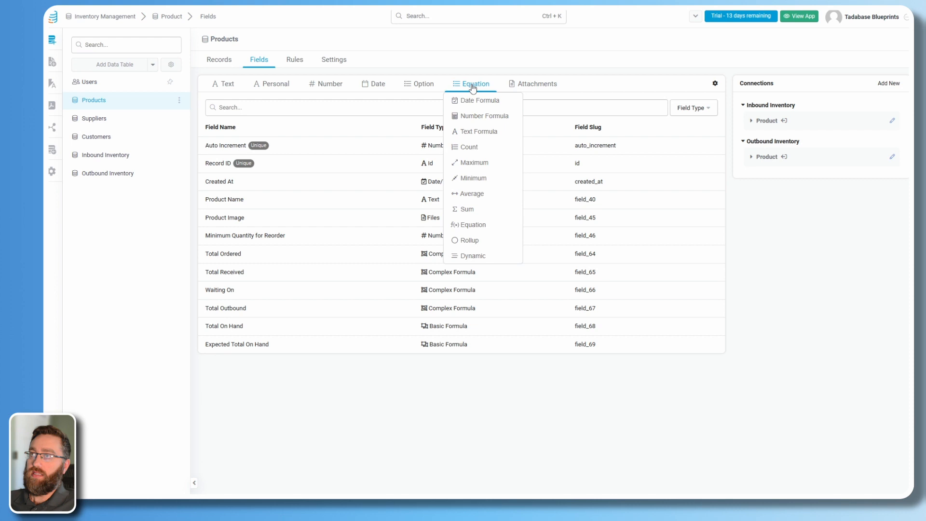
click(469, 224)
drag(376, 82, 317, 91)
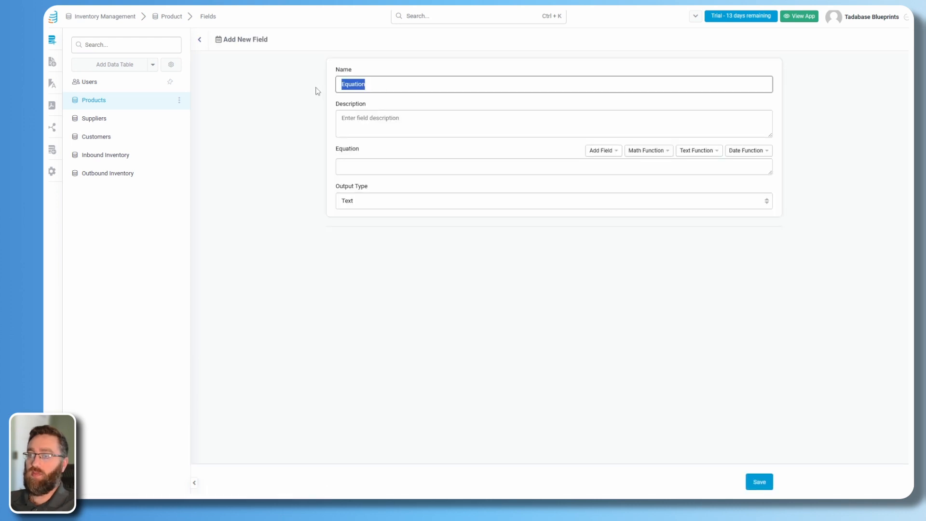
text(Order)
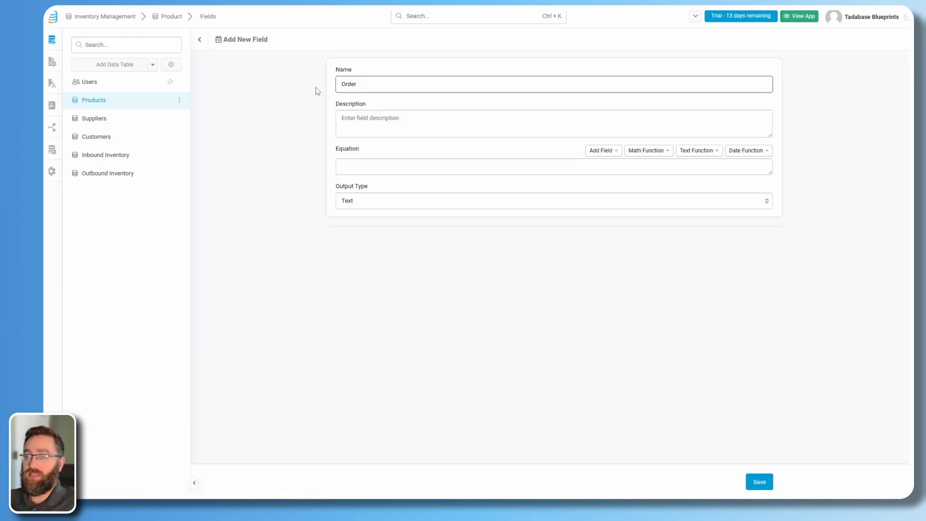
text( Indicator)
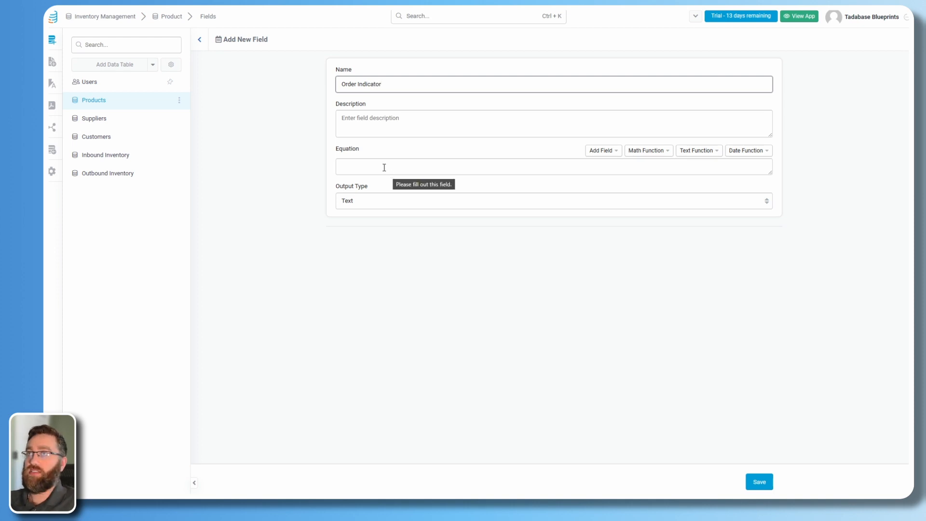
click(382, 165)
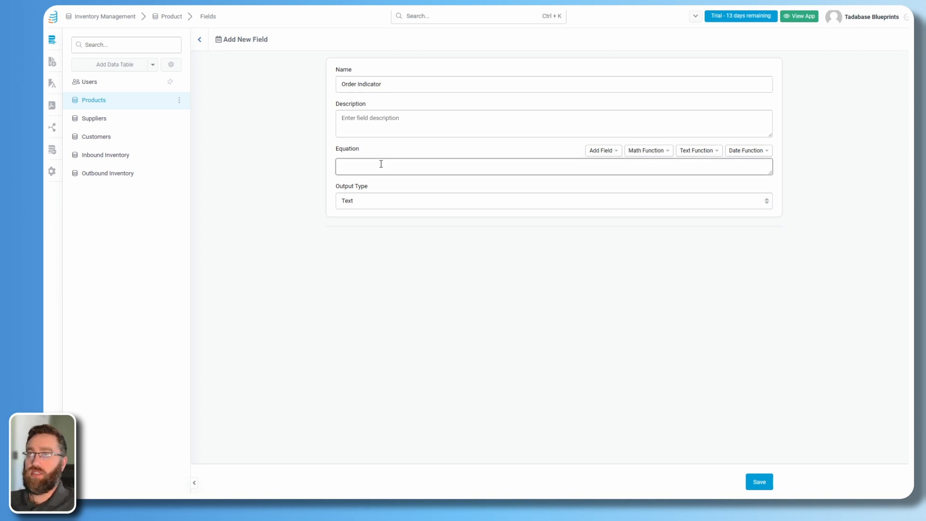
click(341, 85)
key(Delete)
text(Reo)
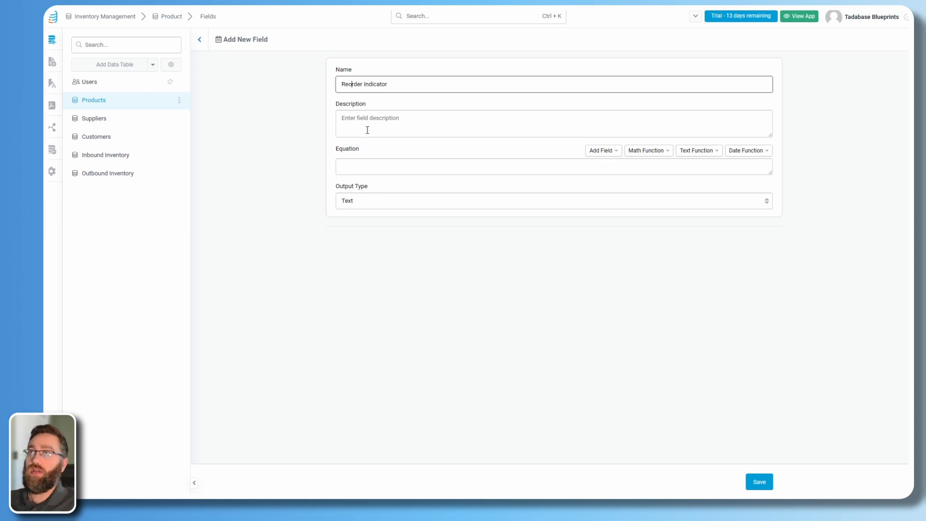
Enter an If equation returning Yes when Total On Hand is below Minimum Quantity for Reorder, else No; validate and save.
click(364, 167)
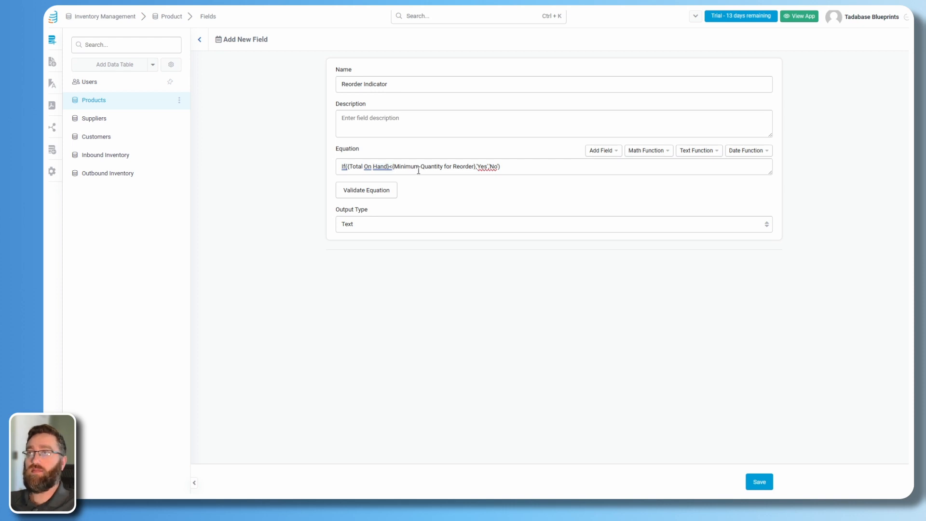
double_click(482, 166)
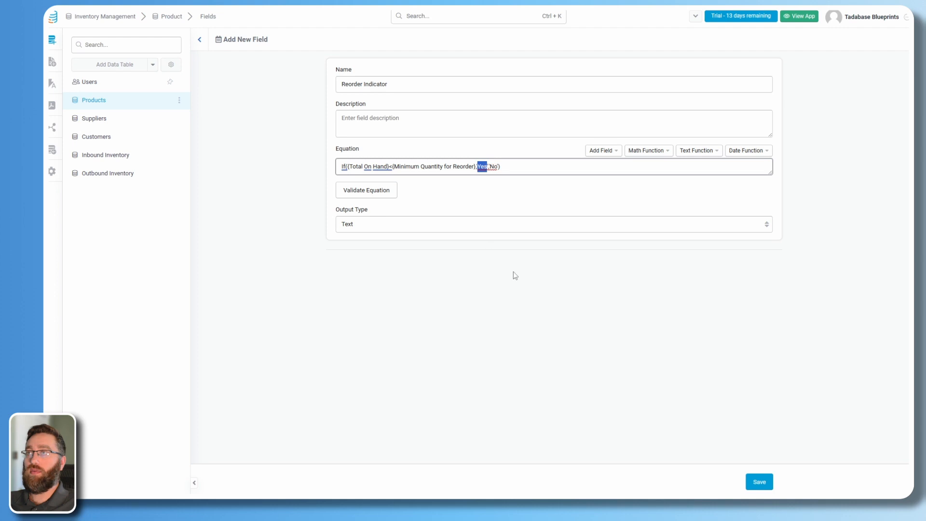
double_click(494, 168)
click(526, 167)
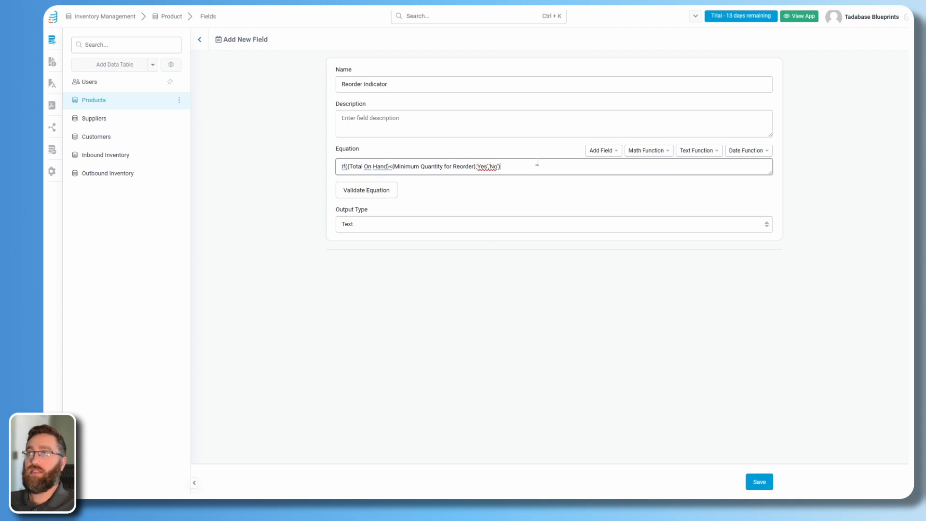
click(363, 190)
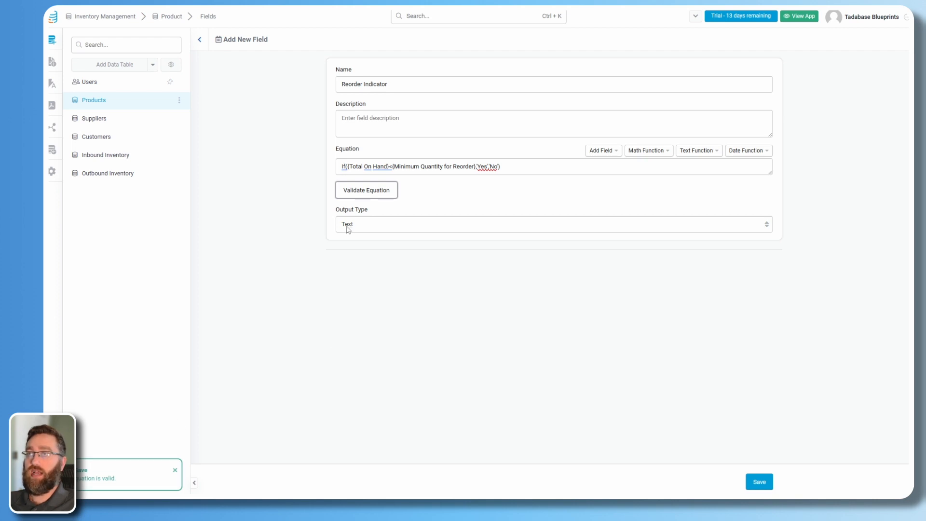
click(762, 482)
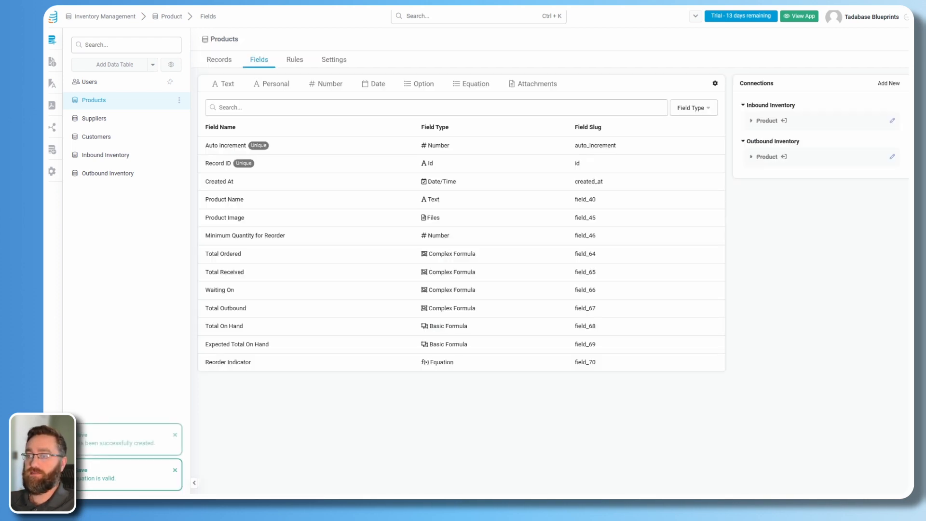
click(468, 86)
Start an Equation field named 'Stock Match Status'.
click(473, 225)
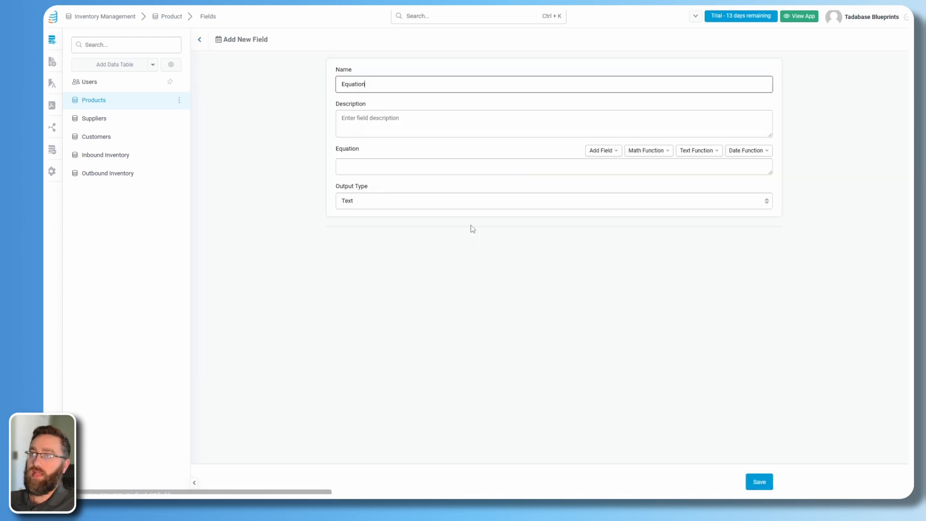
drag(379, 85, 311, 87)
text(Stock)
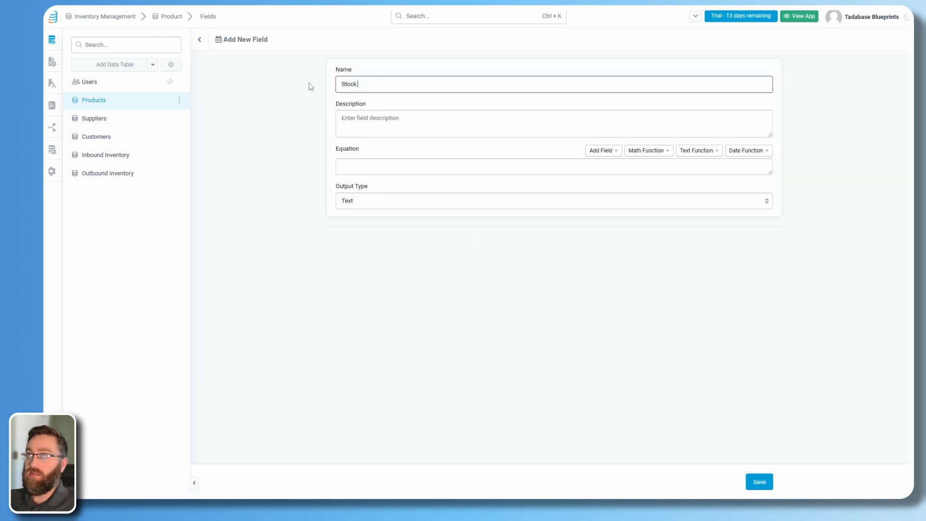
text( Match Status)
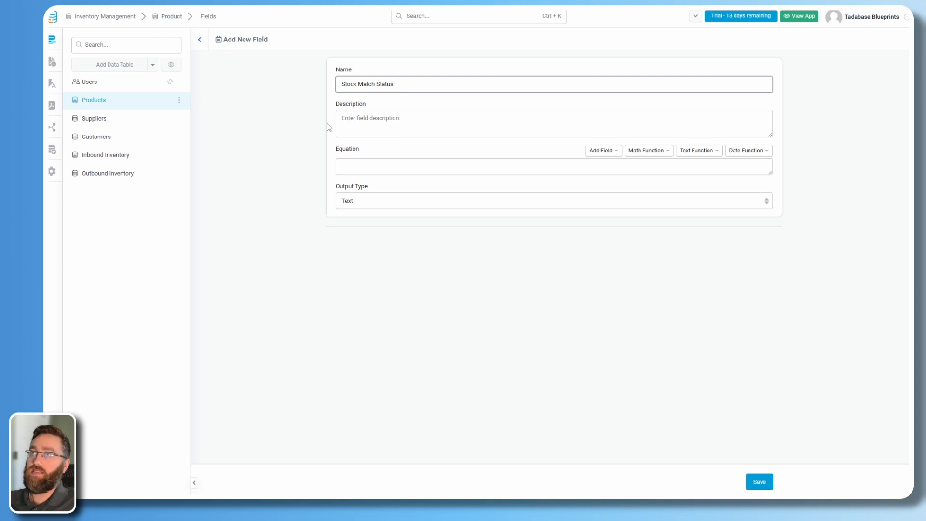
Paste the Stock Match / Stock Mismatch equation comparing Total On Hand to Expected Total On Hand, validate and save.
click(369, 166)
text(If({Total On Hand}={Expected Total On Hand},'Stock Match','Stock Mismatch'))
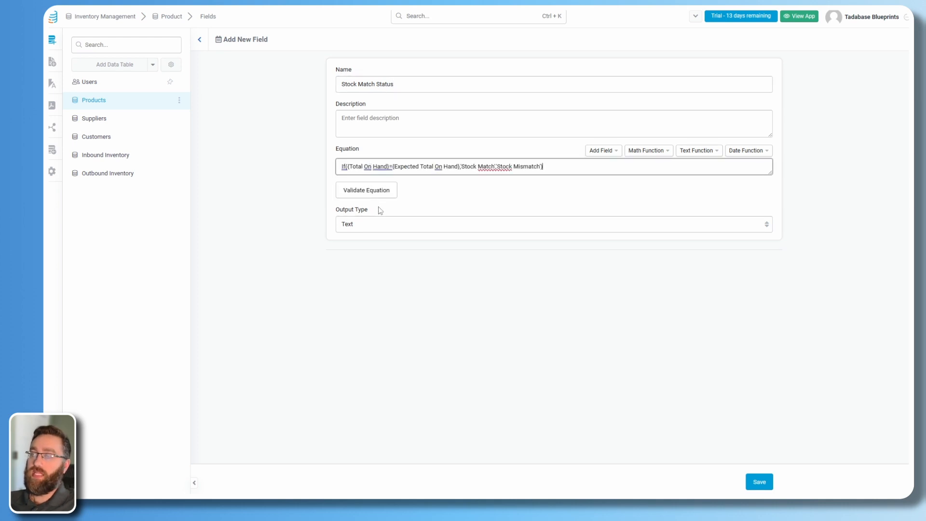
click(341, 167)
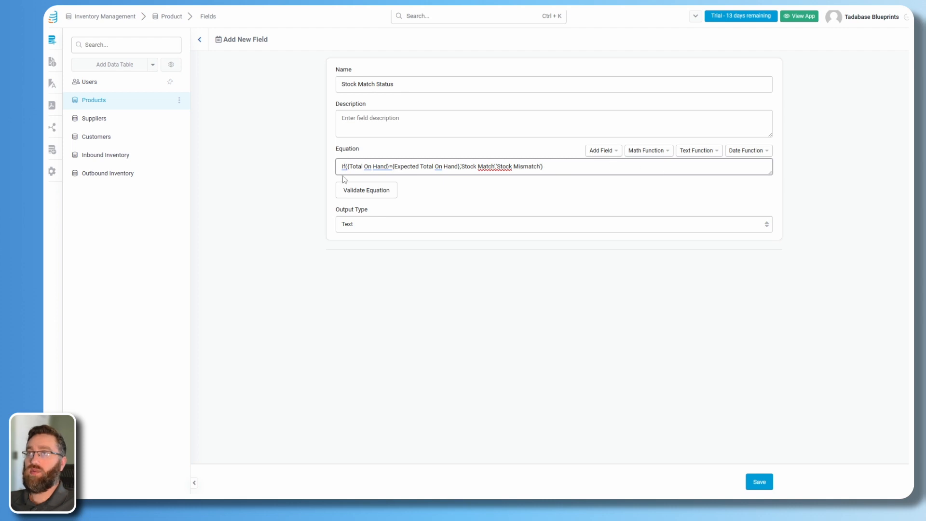
drag(389, 168, 377, 167)
click(404, 168)
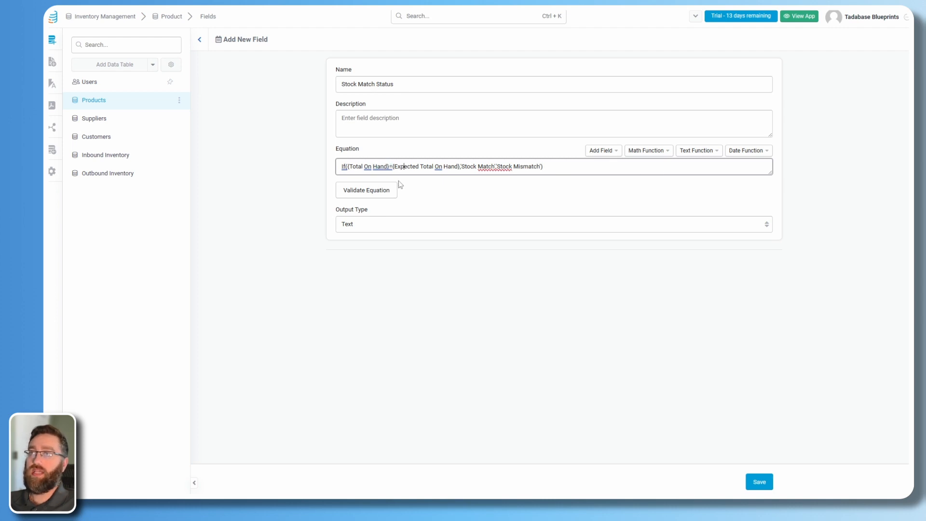
click(348, 168)
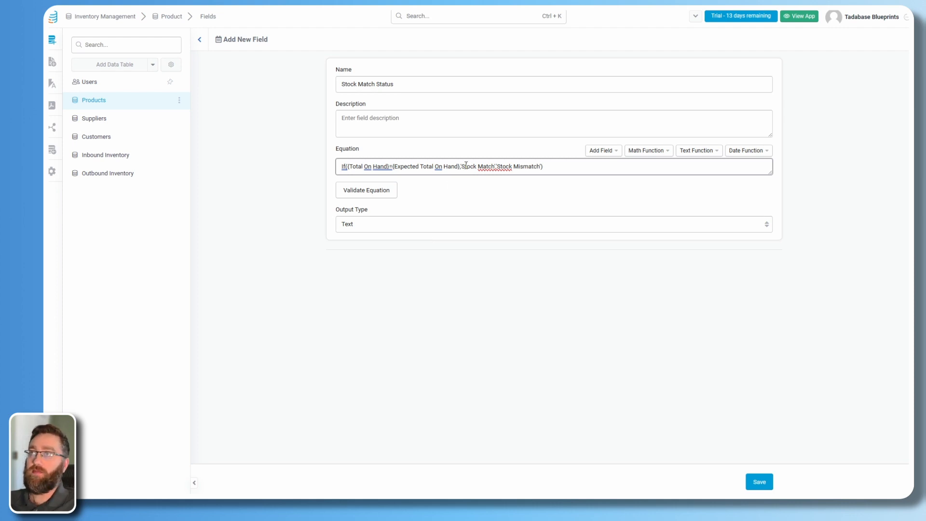
drag(464, 169, 540, 168)
click(561, 166)
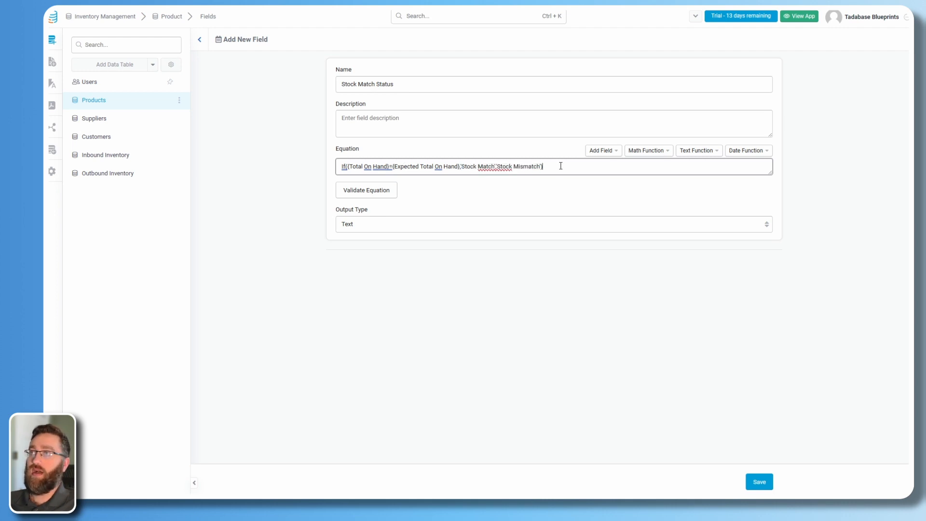
click(376, 193)
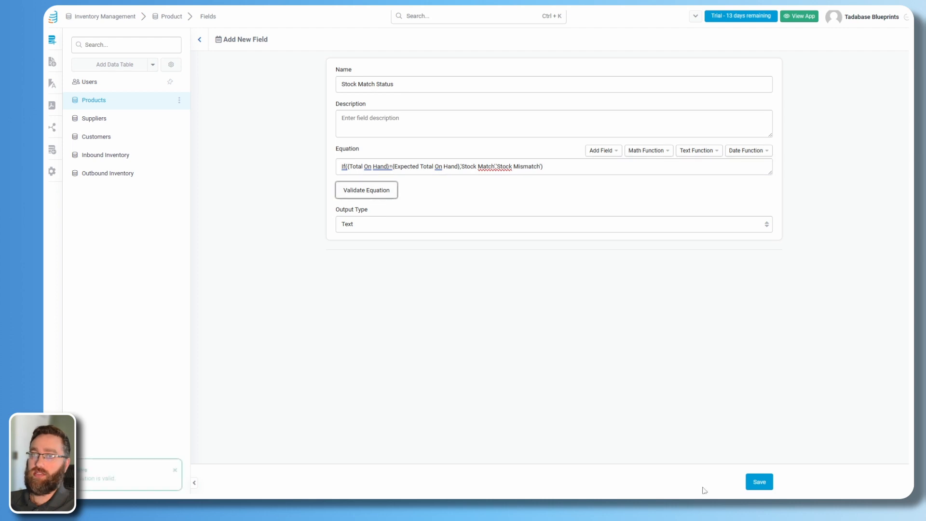
click(755, 487)
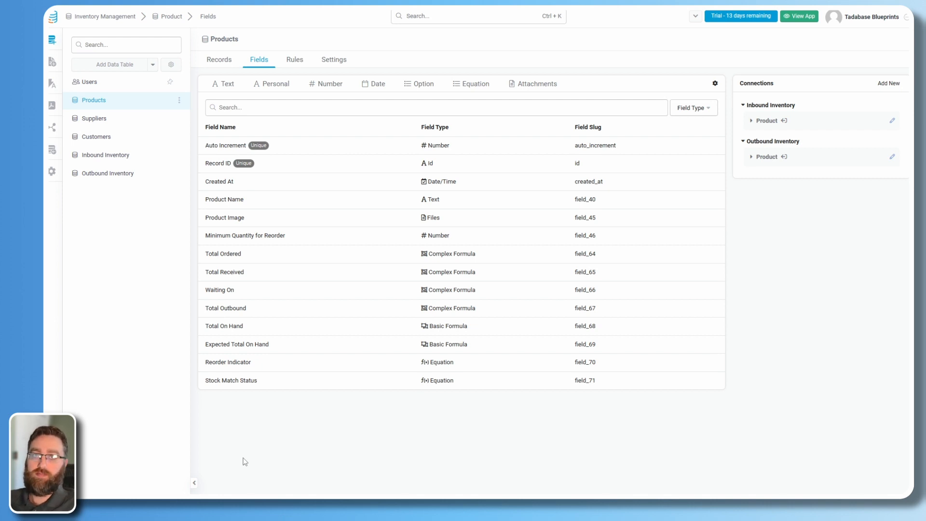
In the page builder, inspect the default Login, Sign Up and Profile pages and the Default Layout.
click(52, 62)
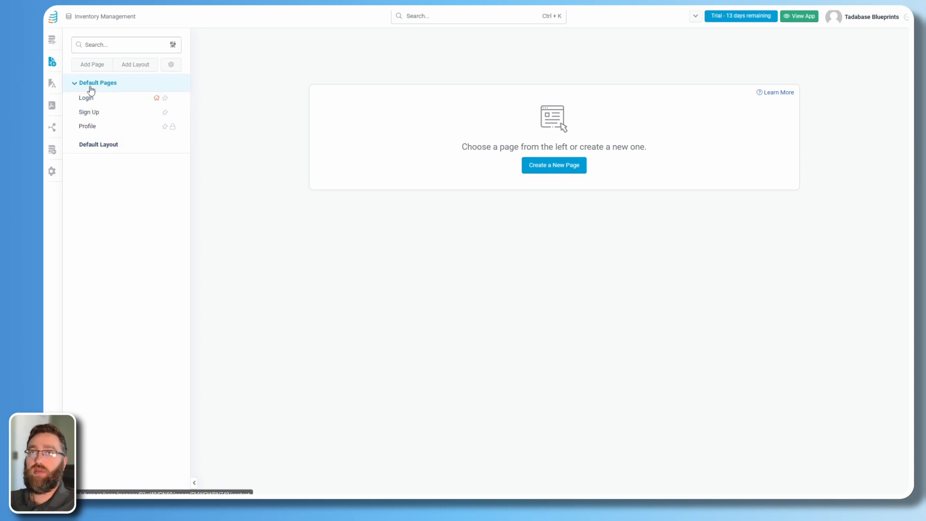
click(116, 99)
click(85, 32)
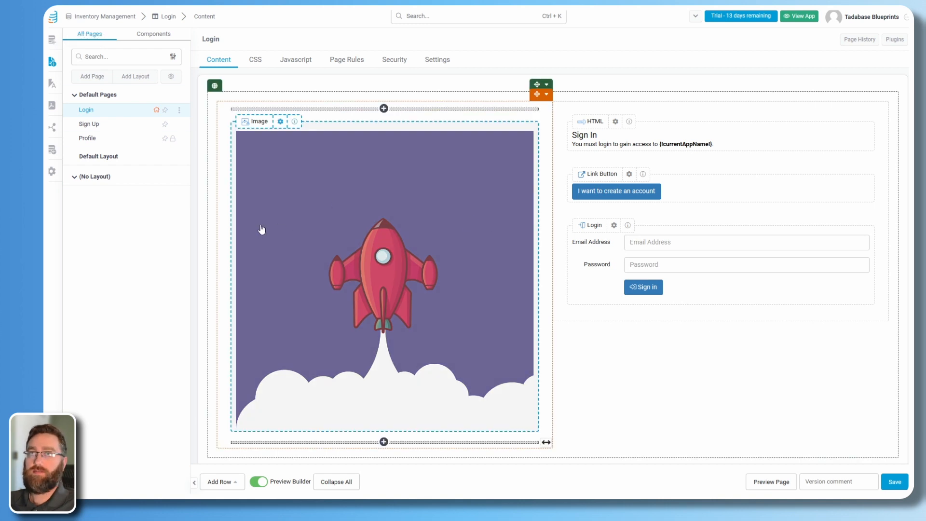
click(89, 124)
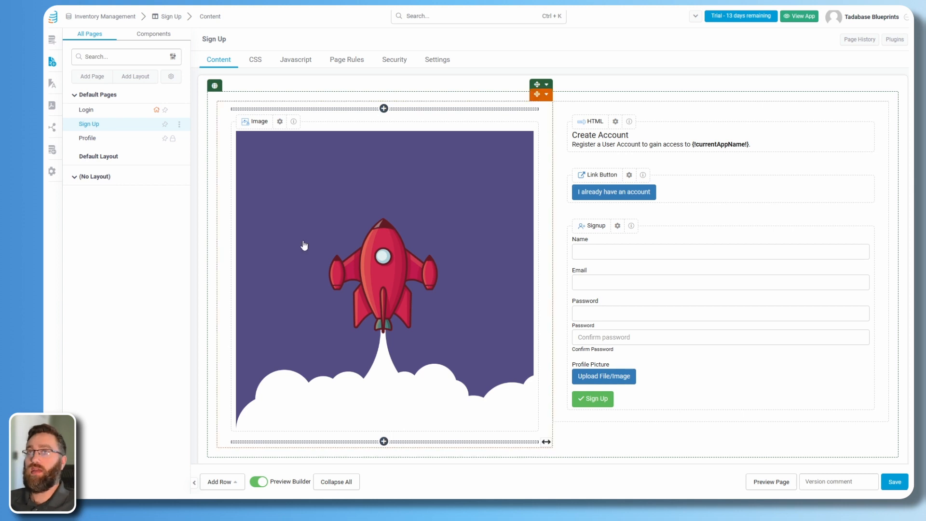
click(88, 138)
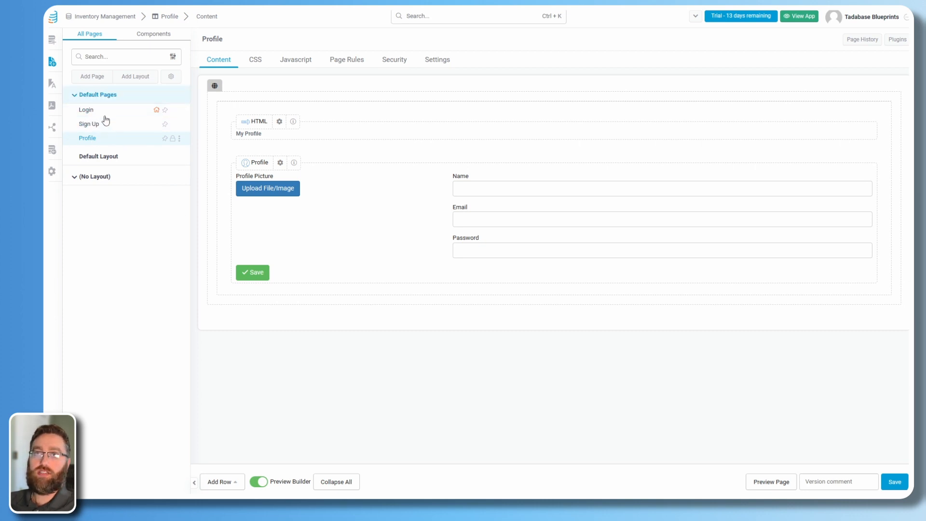
click(101, 162)
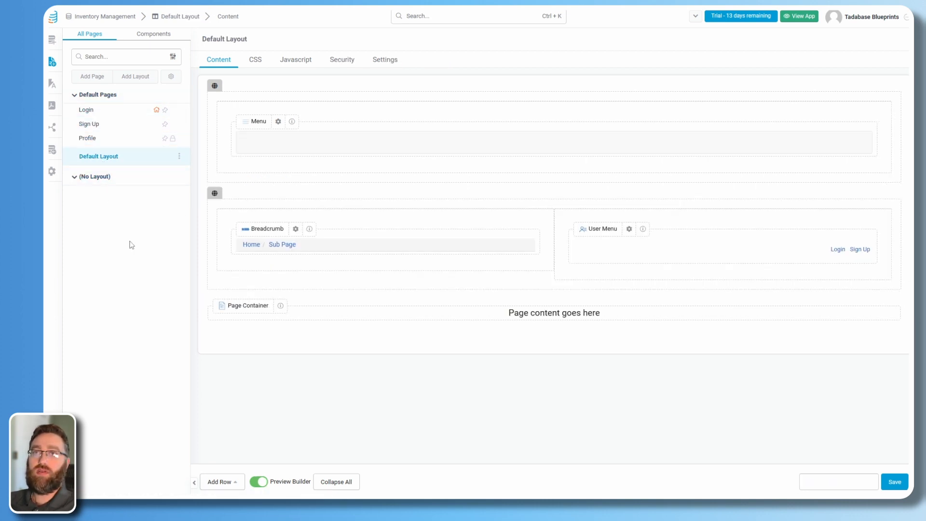
click(87, 81)
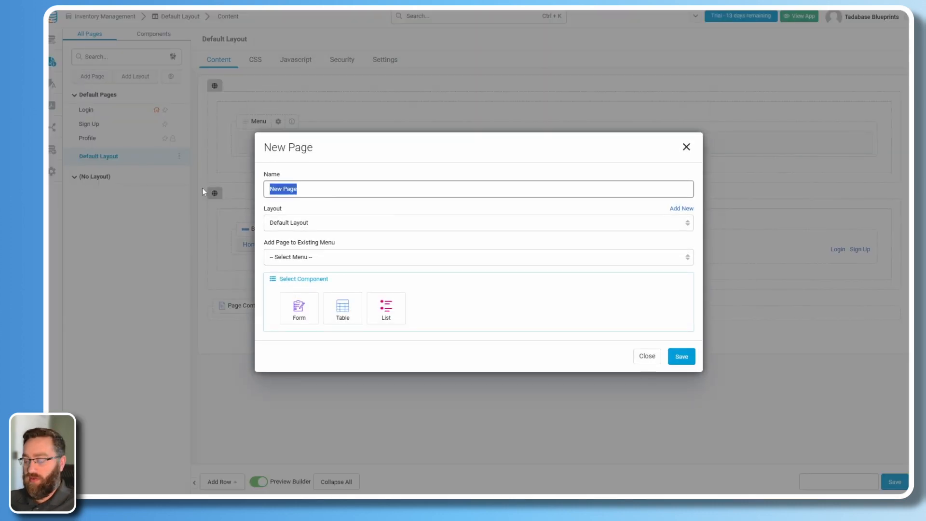
Create a 'Products' page in the Default Layout Menu with a Products table, add form and details page.
text(Products)
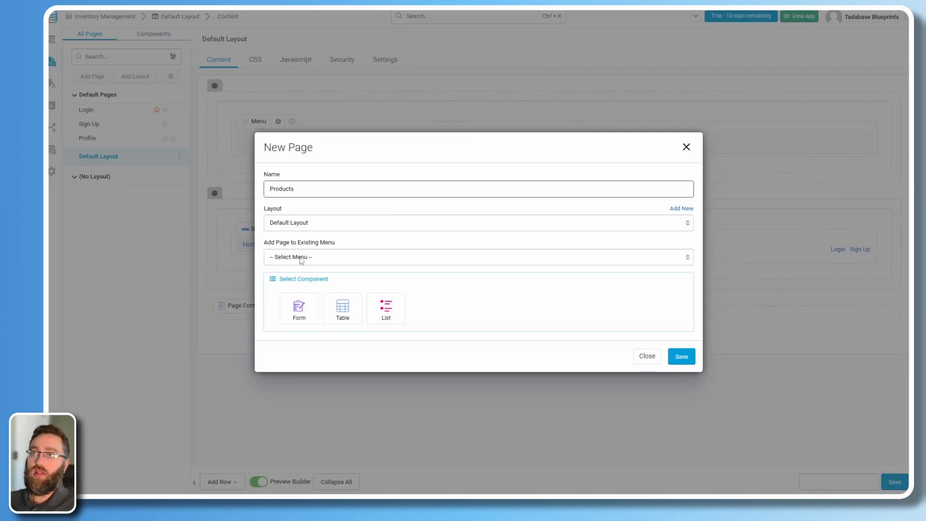
click(301, 259)
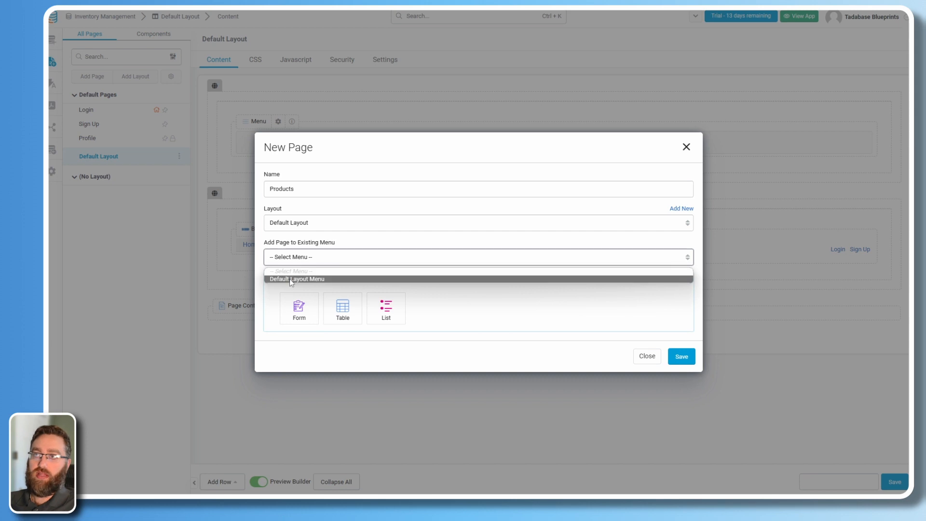
click(292, 280)
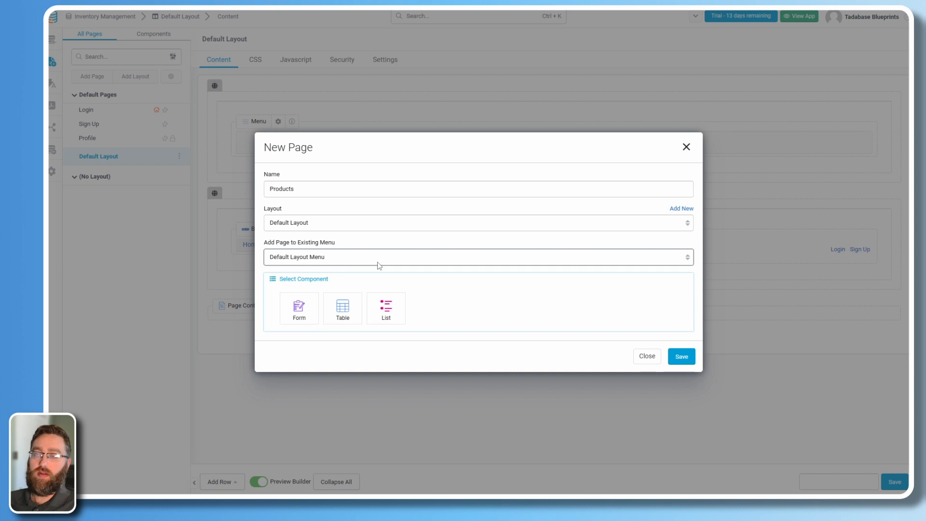
click(343, 313)
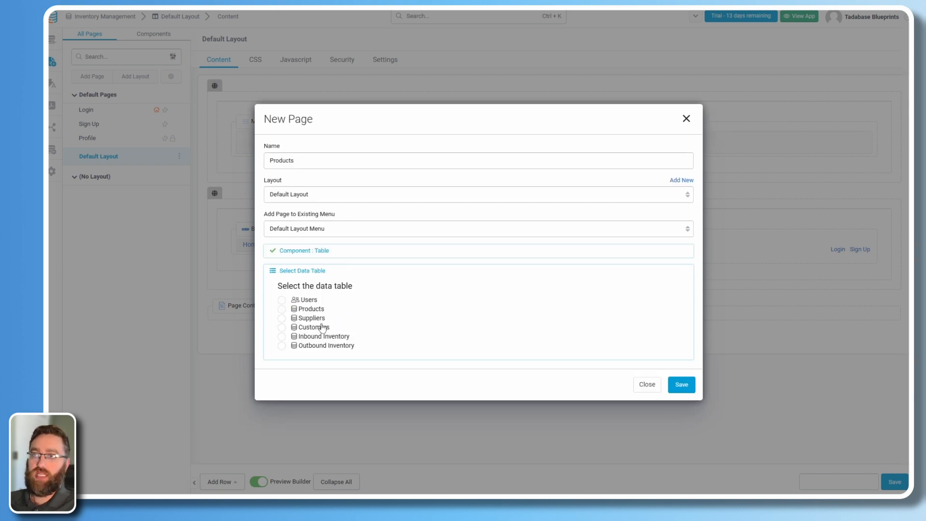
click(282, 309)
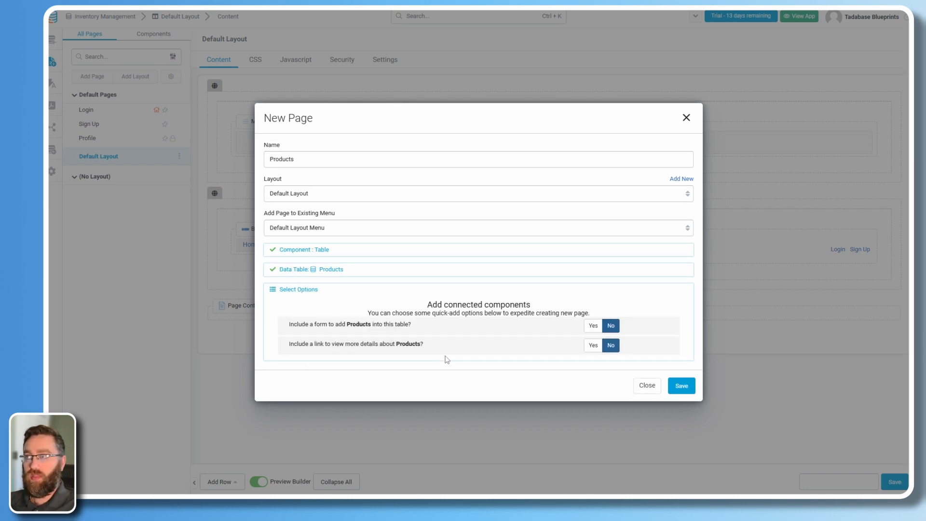
click(593, 327)
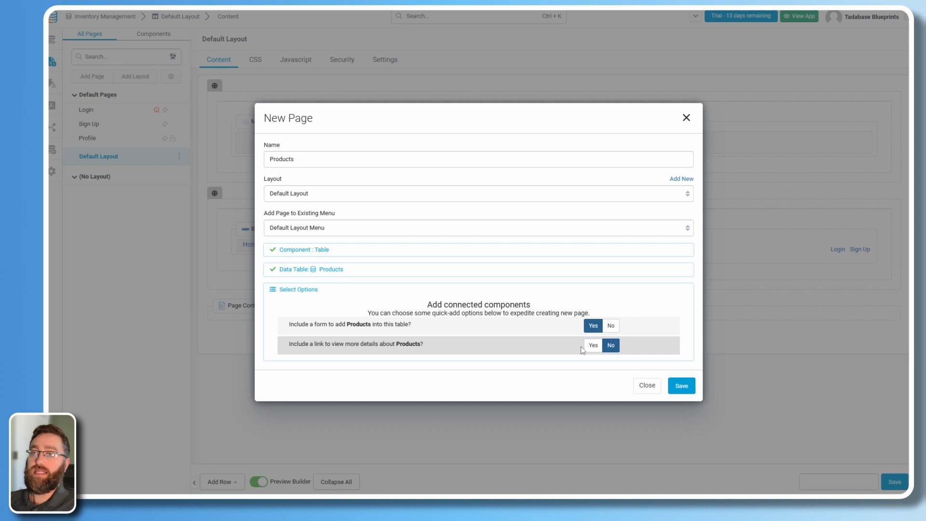
click(588, 348)
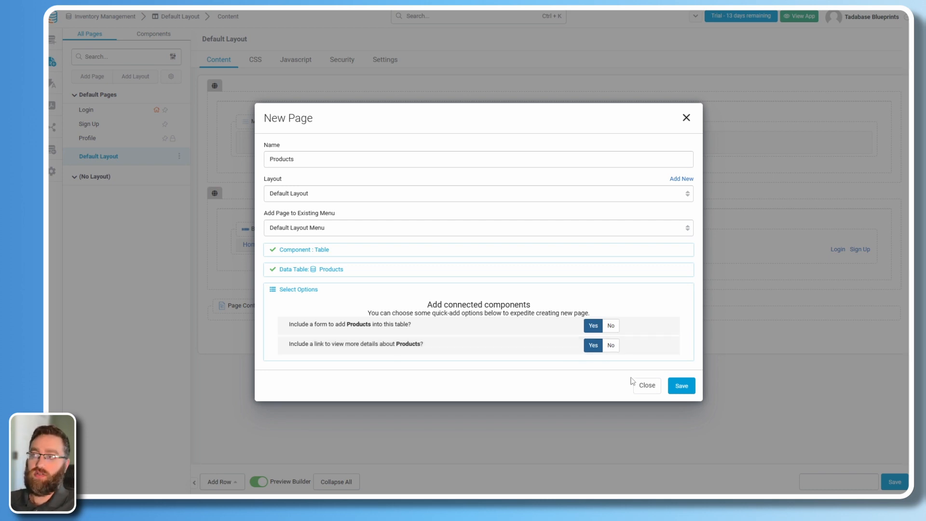
click(685, 388)
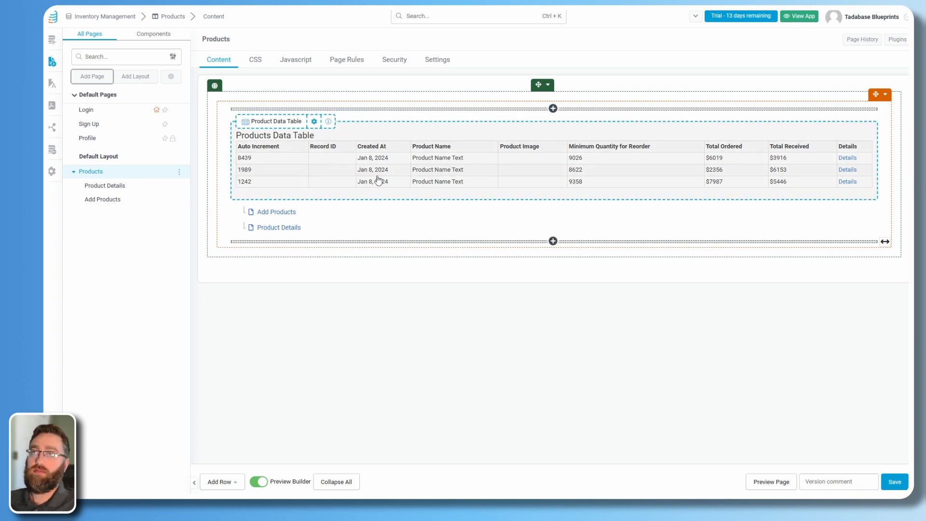
Review the Products table's link and display settings, then close them unchanged.
click(378, 181)
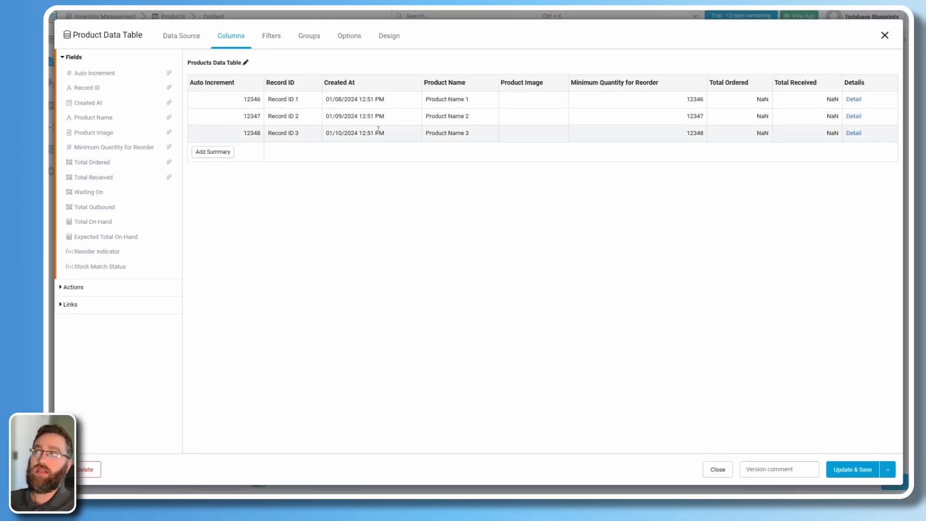
click(67, 307)
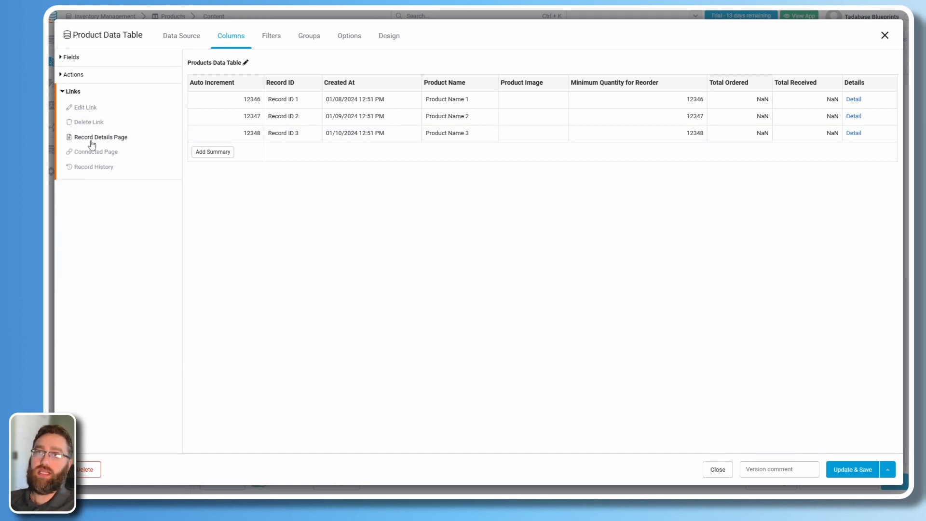
click(351, 36)
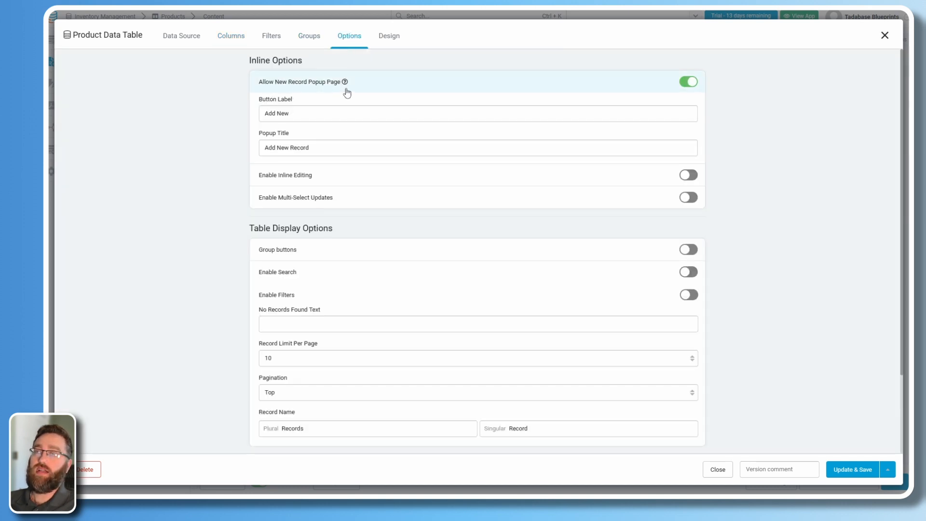
click(885, 36)
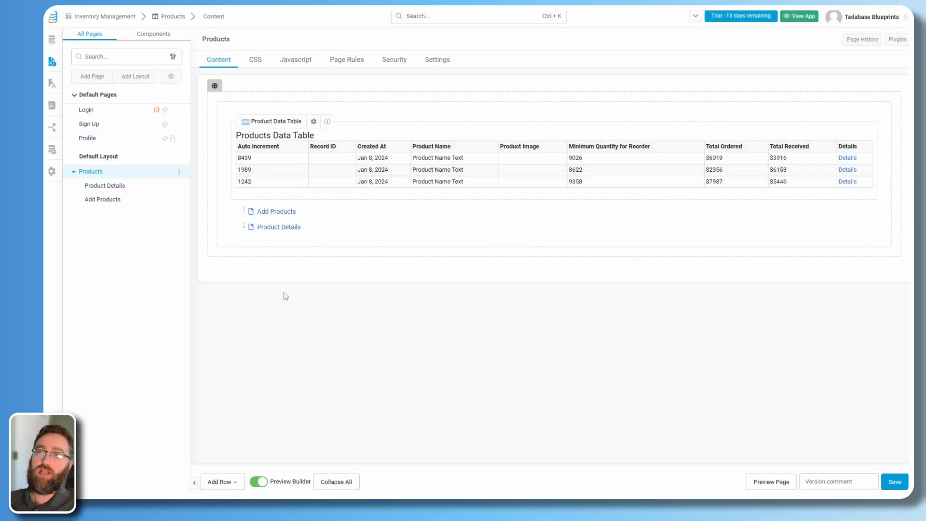
Create a 'Suppliers' menu page with a Suppliers table, add form and details page.
click(92, 76)
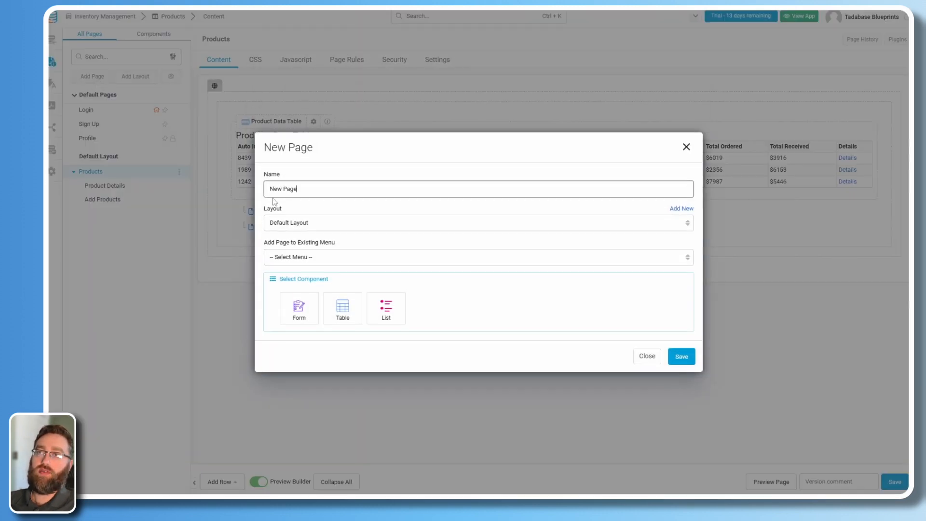
drag(304, 193, 251, 192)
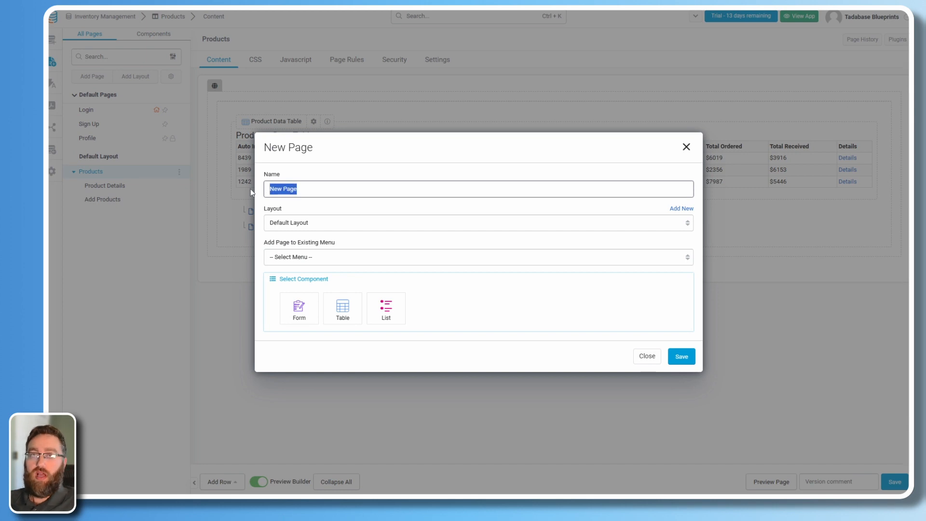
text(Suppliers)
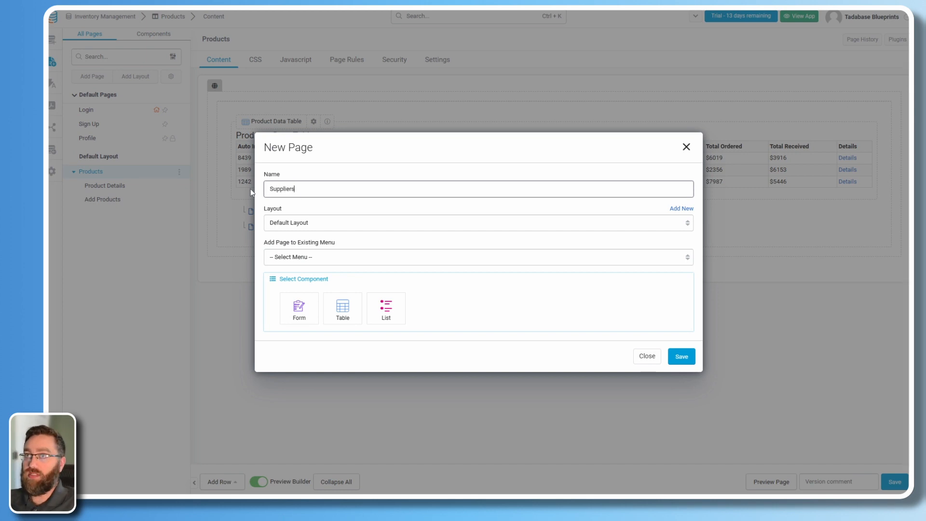
click(297, 228)
click(296, 228)
click(294, 260)
click(294, 279)
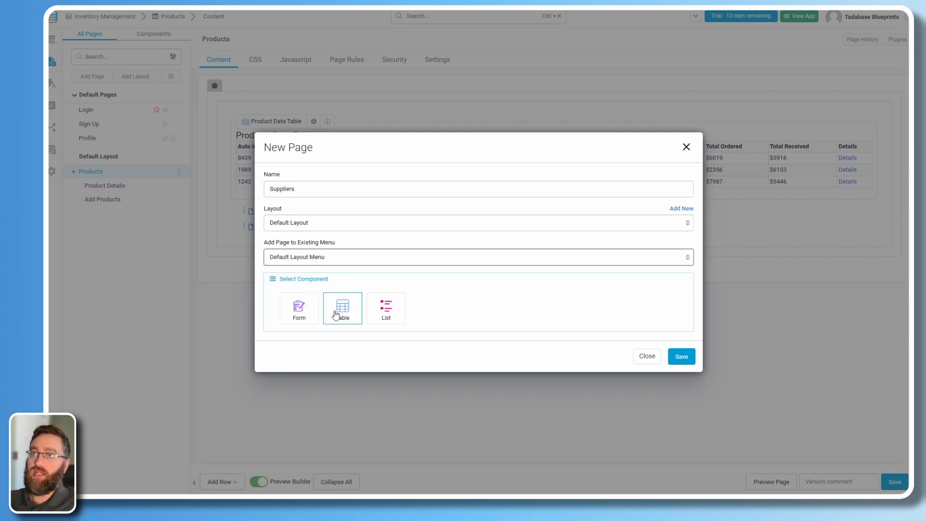
click(336, 315)
click(294, 317)
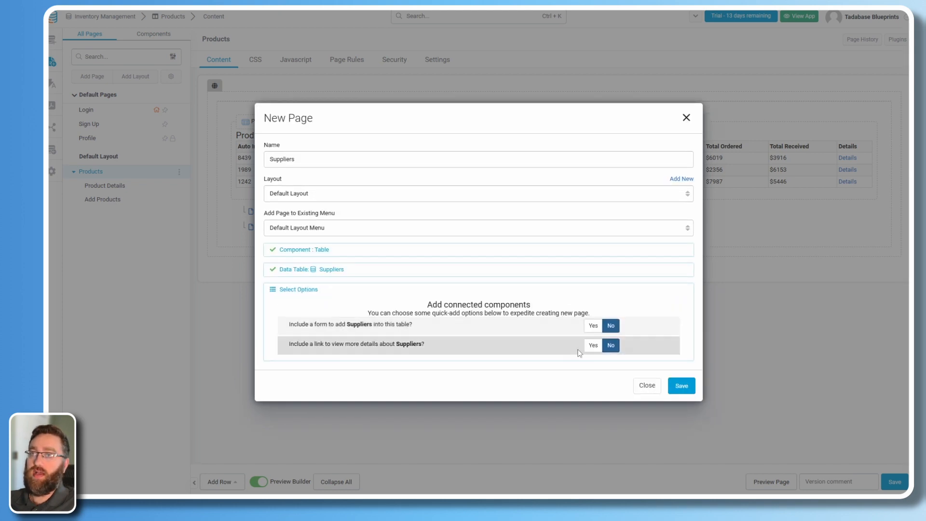
click(593, 326)
click(594, 345)
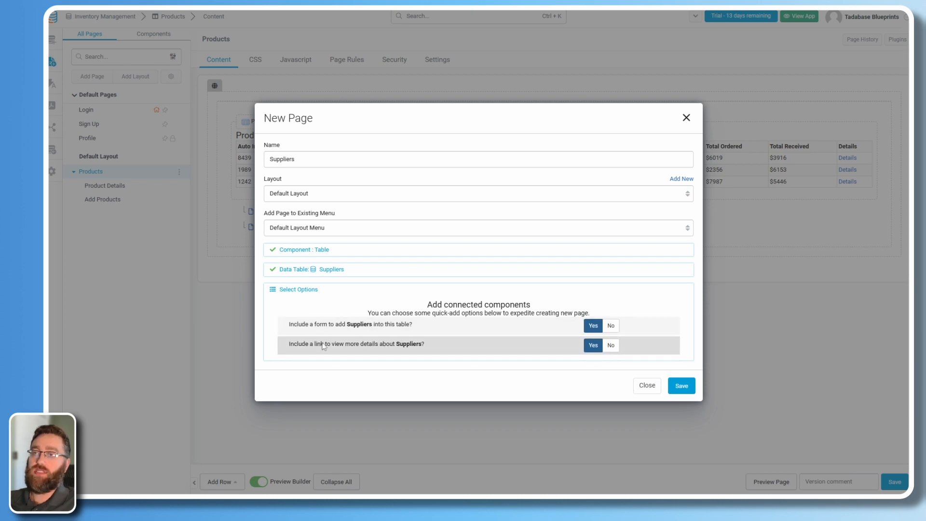
click(680, 386)
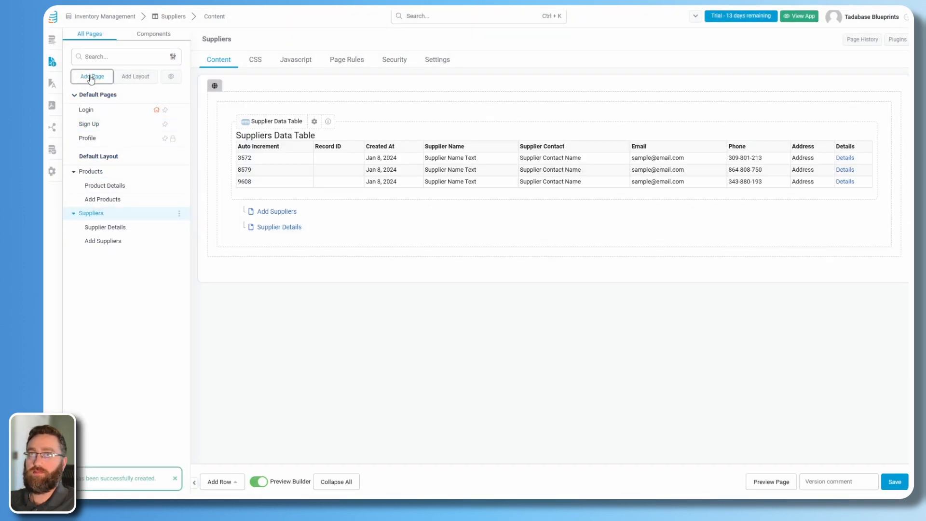
Create a 'Customers' menu page with a Customers table, add form and details page.
click(91, 76)
triple_click(302, 188)
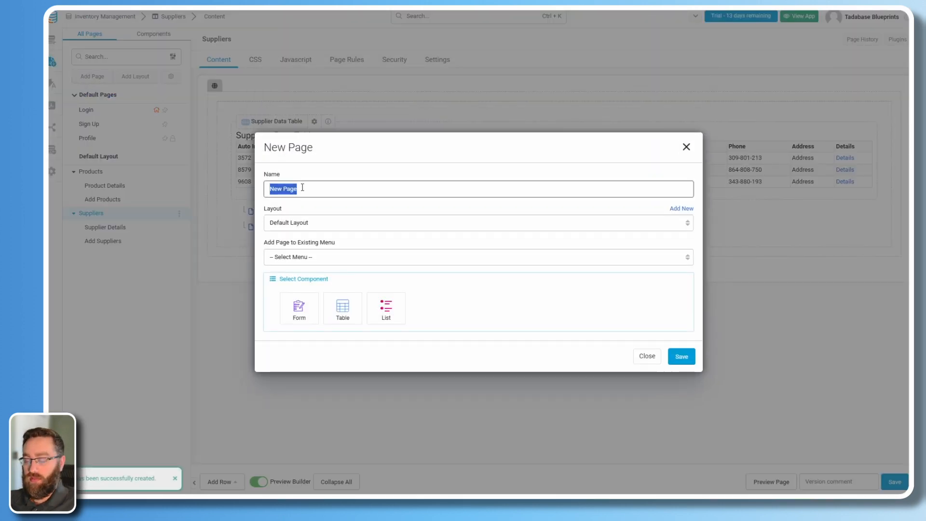
text(customers)
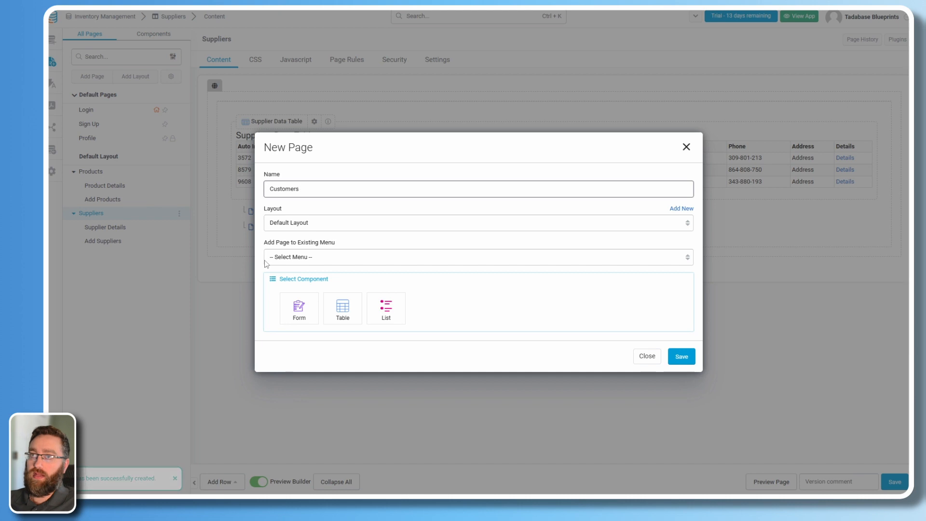
click(306, 257)
click(306, 280)
click(343, 308)
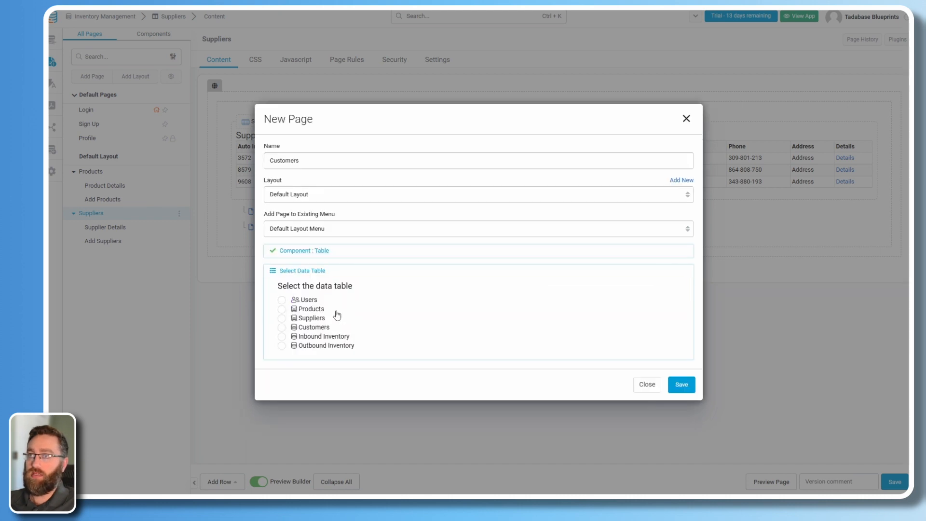
click(297, 328)
click(594, 326)
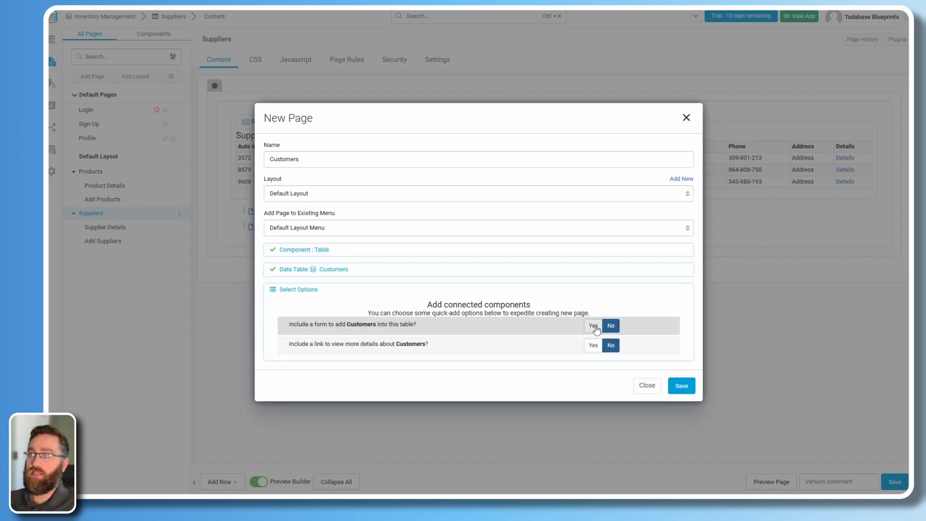
click(593, 346)
click(683, 386)
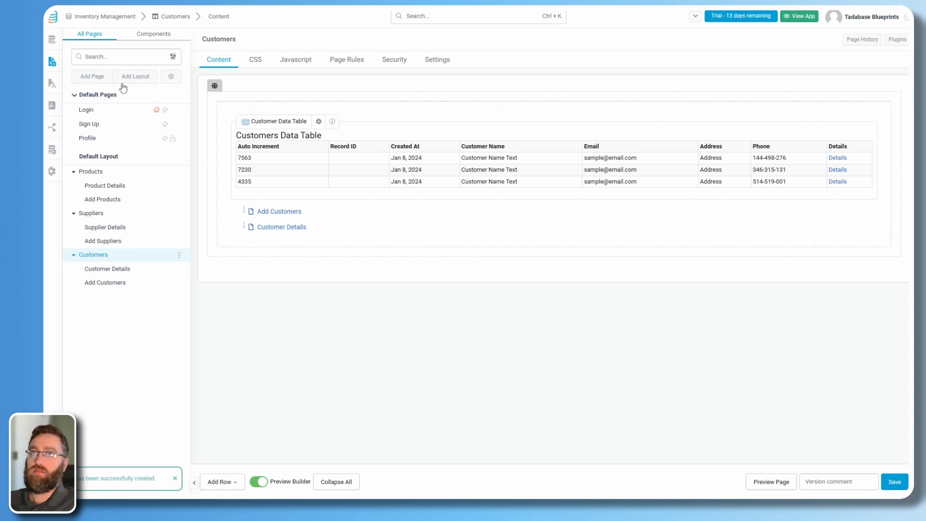
Create an 'Inbound Inventory' menu page with its data table and an add-record form.
click(91, 77)
drag(303, 184, 201, 180)
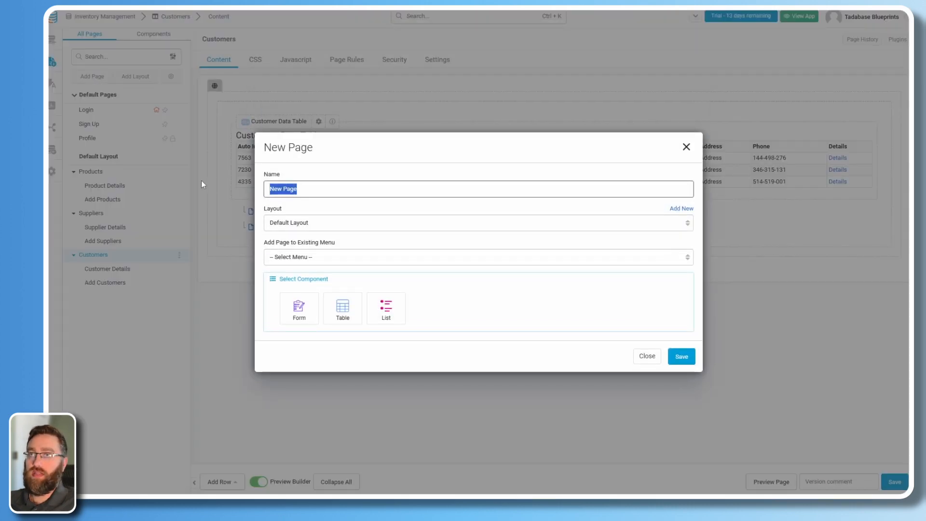
text(Inbound Inventory)
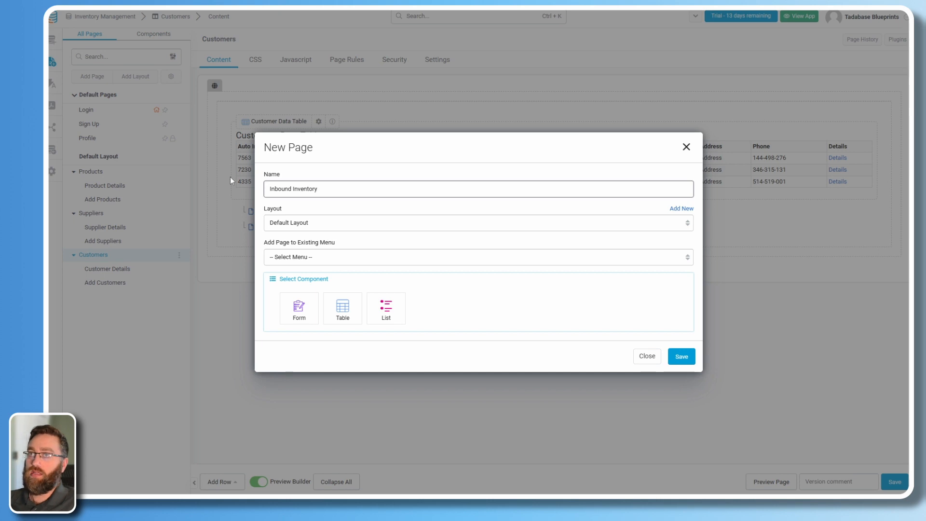
click(285, 258)
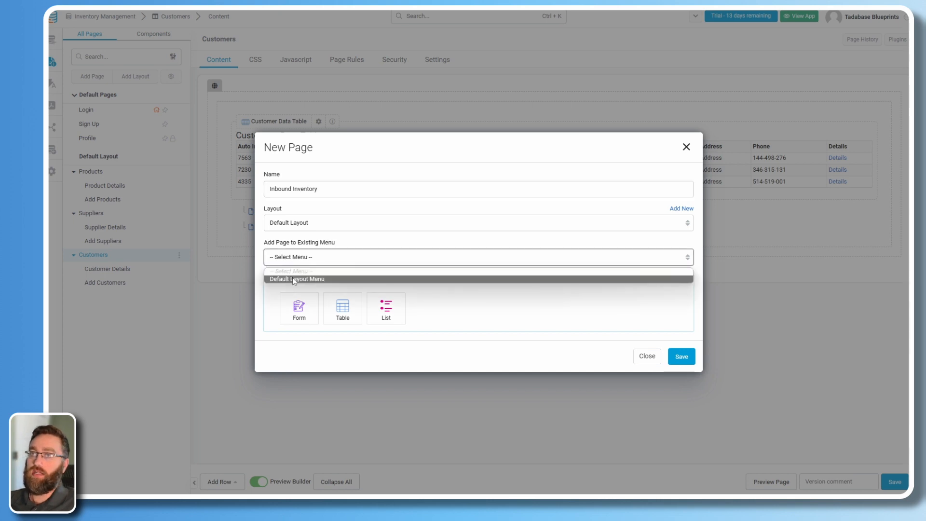
click(293, 279)
click(342, 309)
click(303, 337)
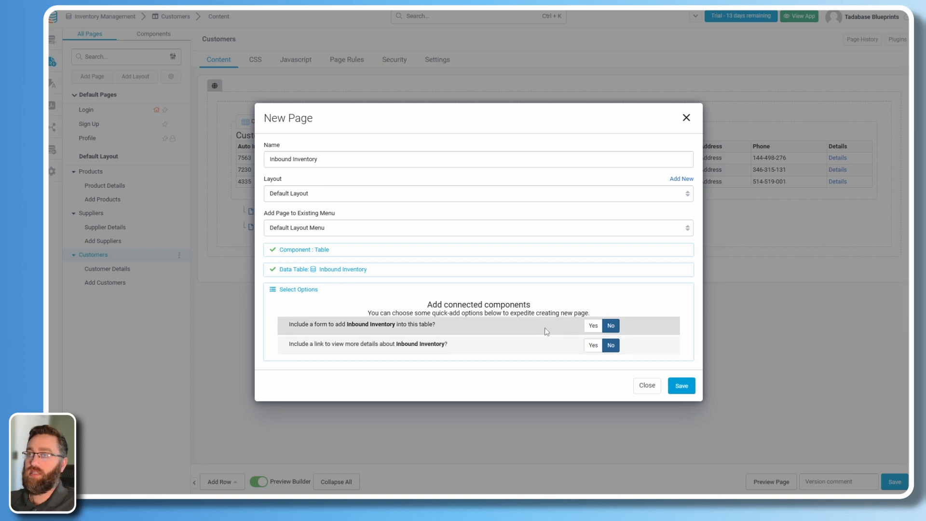
click(592, 326)
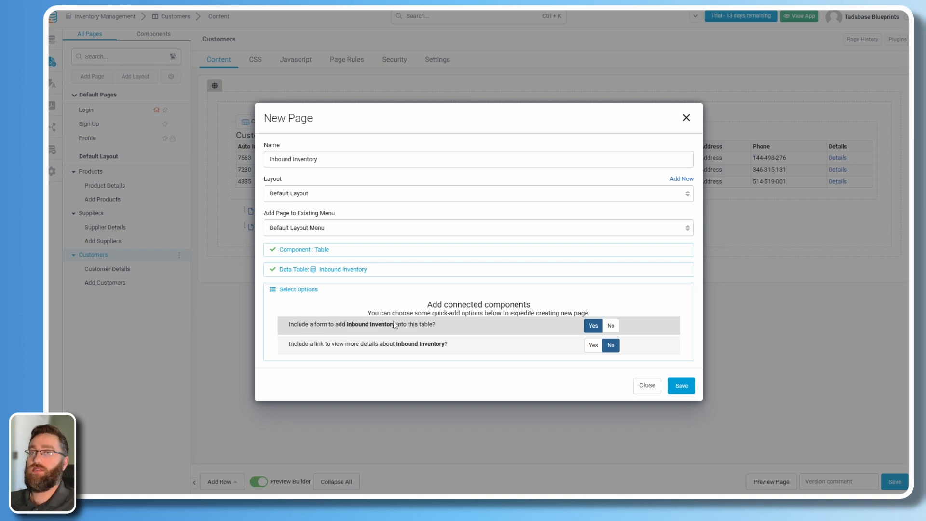
click(682, 388)
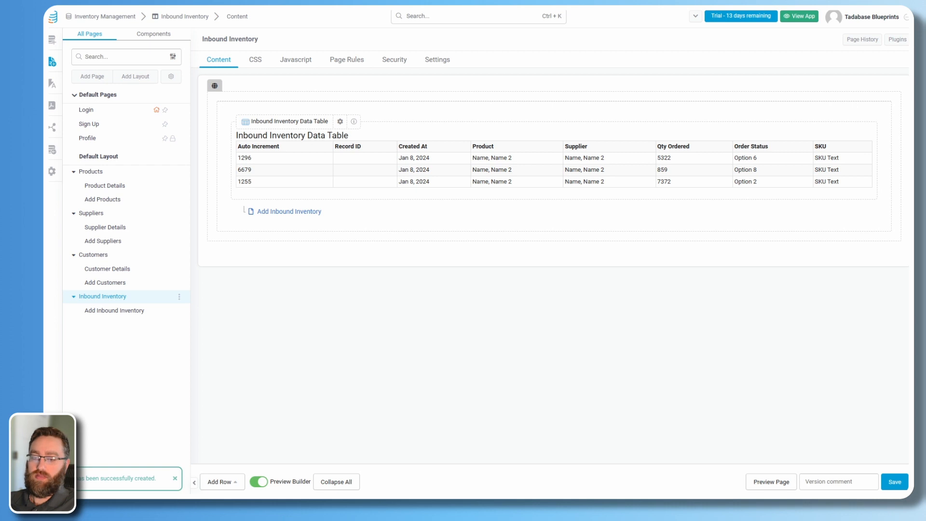
Create an 'Outbound Inventory' menu page with its data table and an add-record form.
click(94, 77)
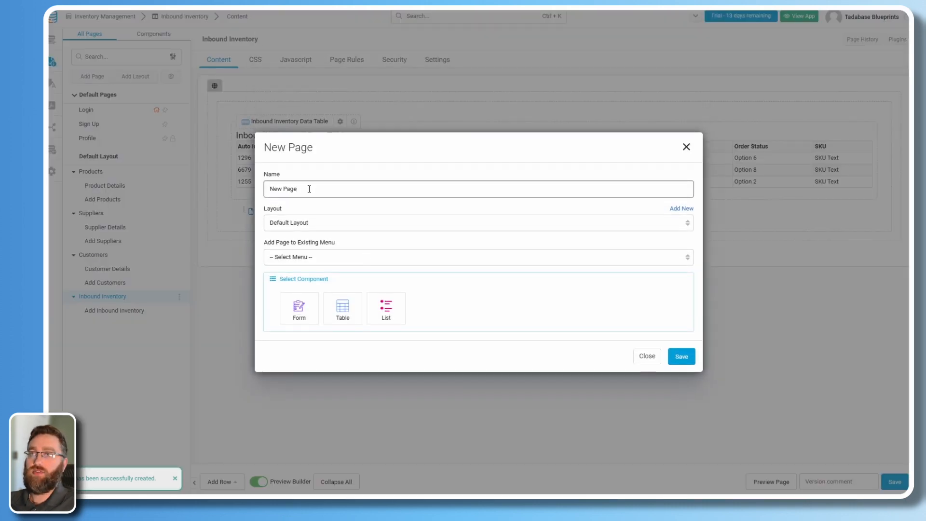
drag(309, 189, 241, 189)
text(Outbound)
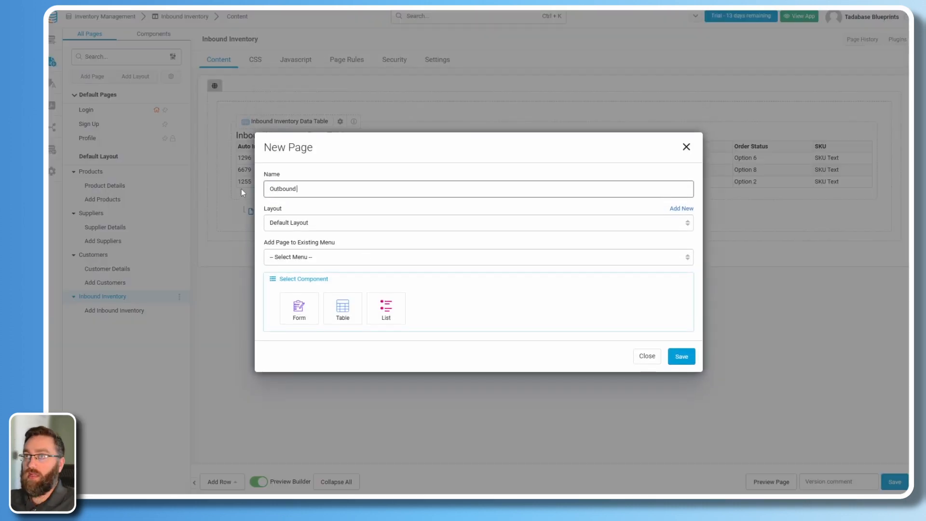
text( Inventory)
click(306, 258)
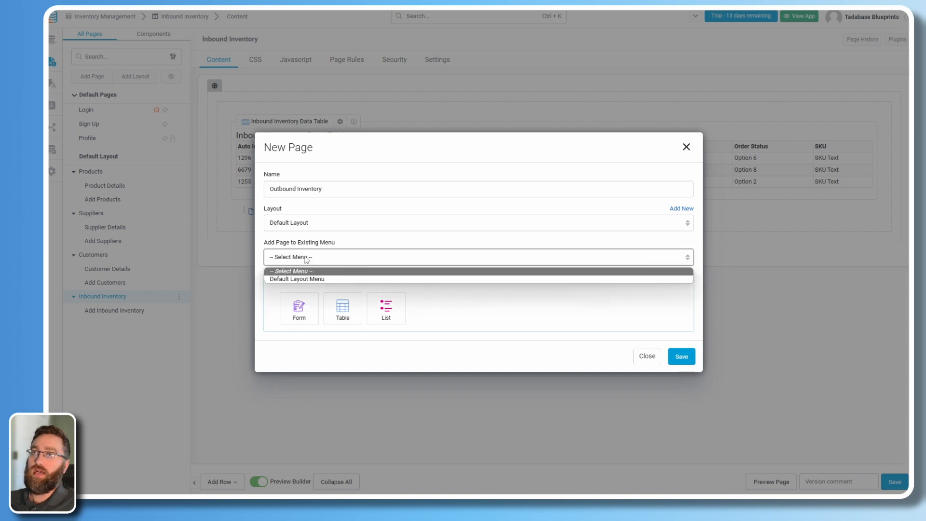
click(297, 279)
click(342, 311)
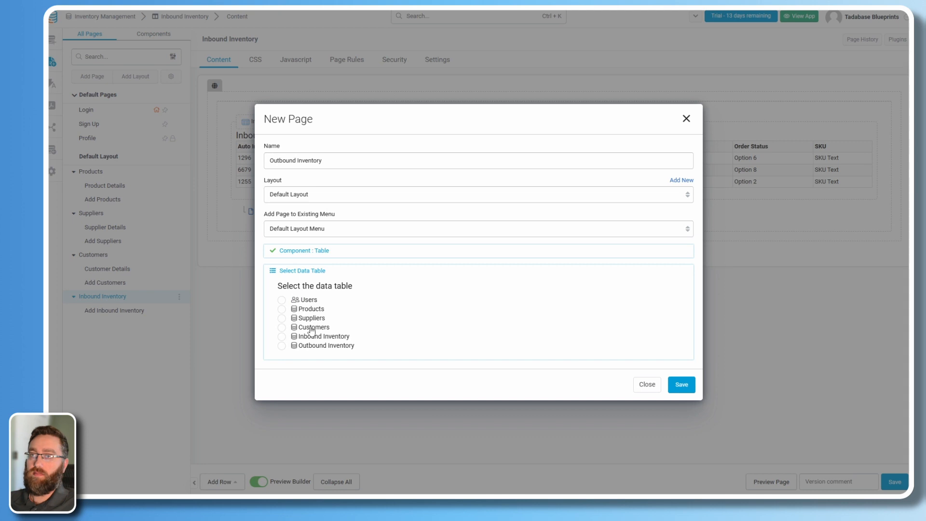
click(283, 347)
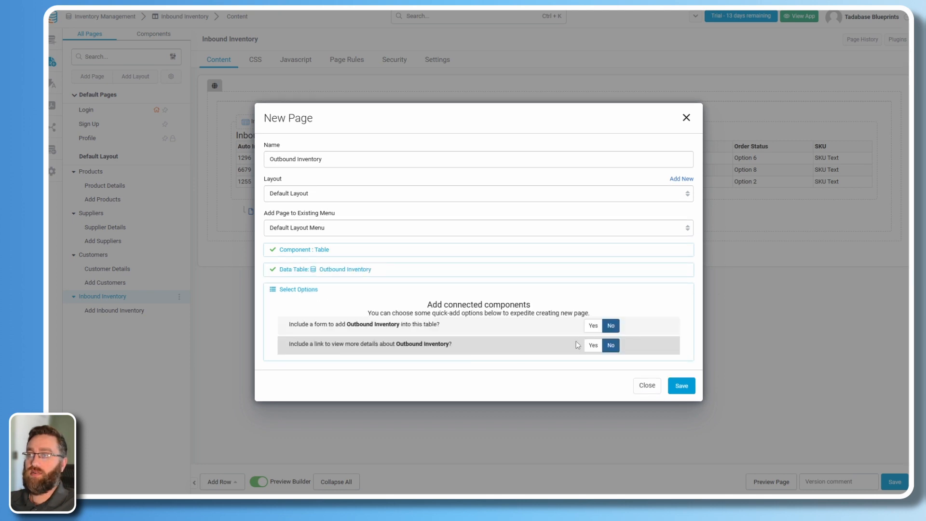
click(592, 327)
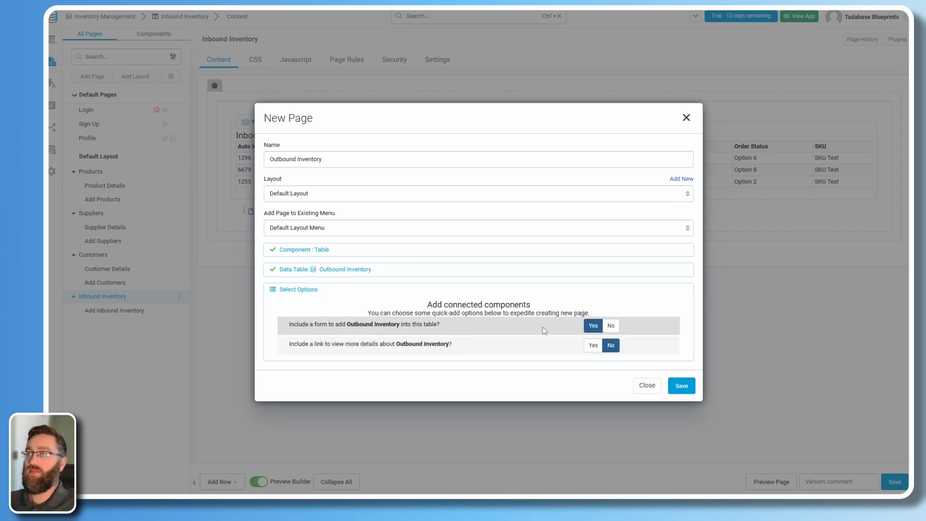
click(682, 386)
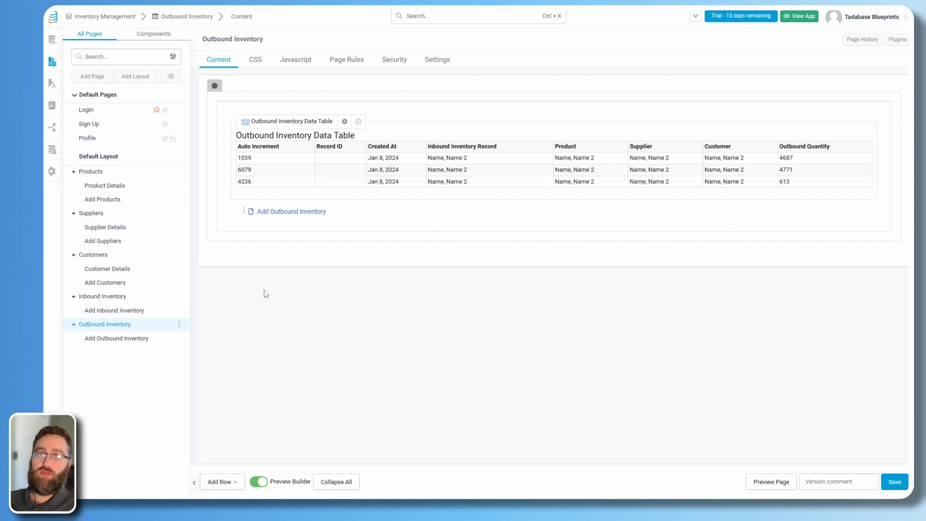
Open the Login page, check the Users table records, then return to the page builder.
click(87, 113)
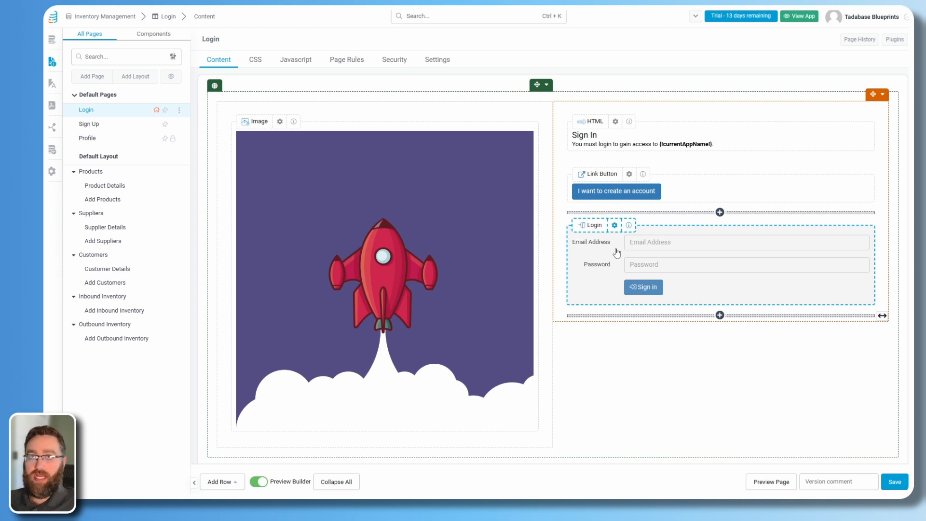
click(52, 40)
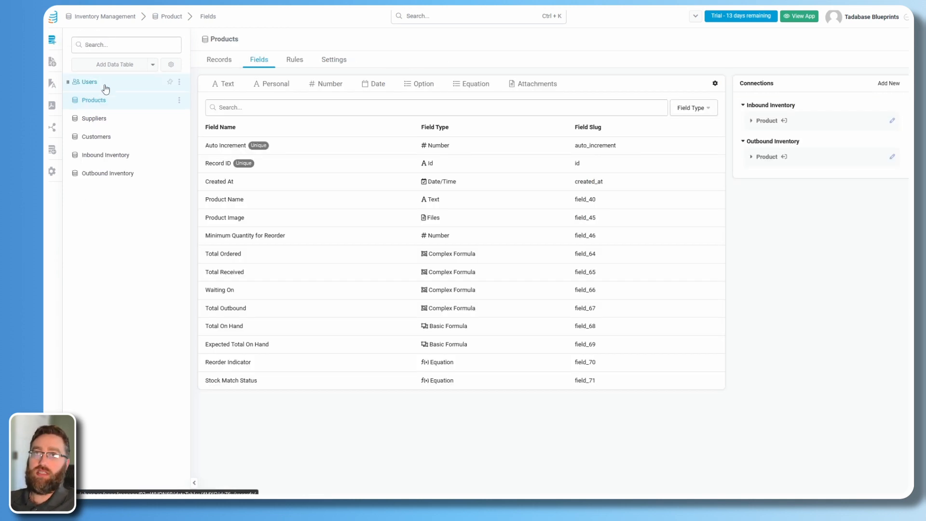
click(104, 86)
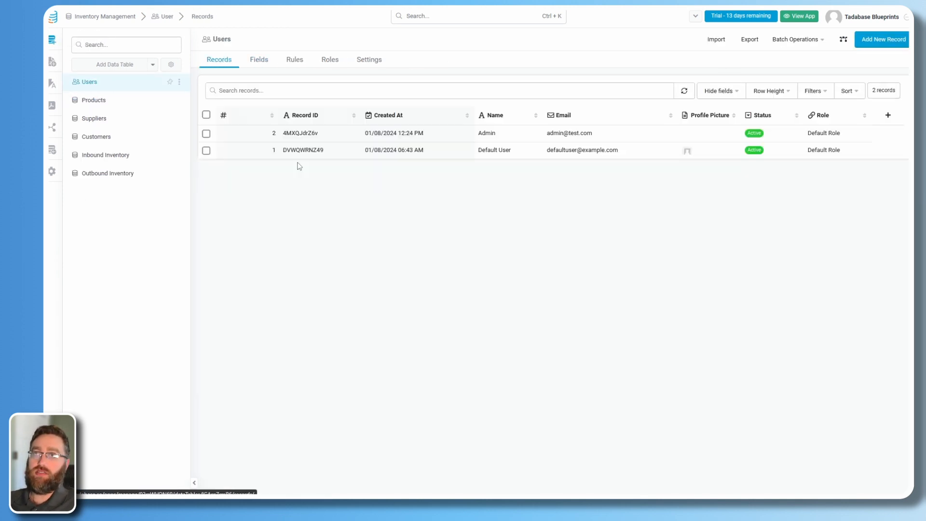
click(52, 62)
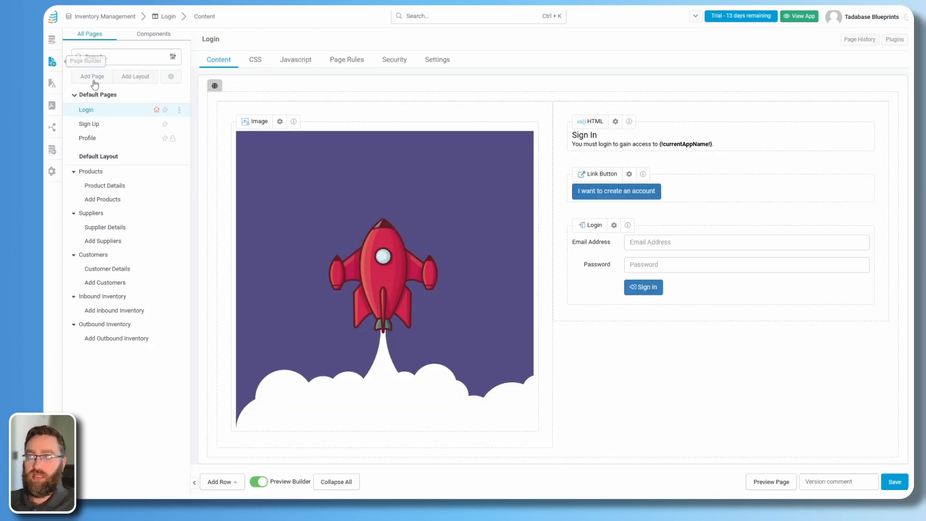
Add a login redirect rule sending All Users to the Products page and save it.
click(690, 276)
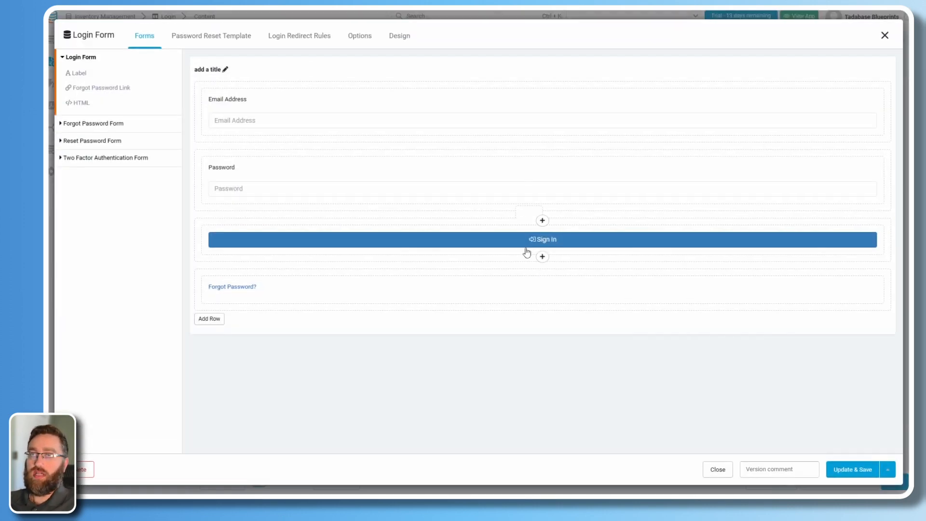
click(281, 38)
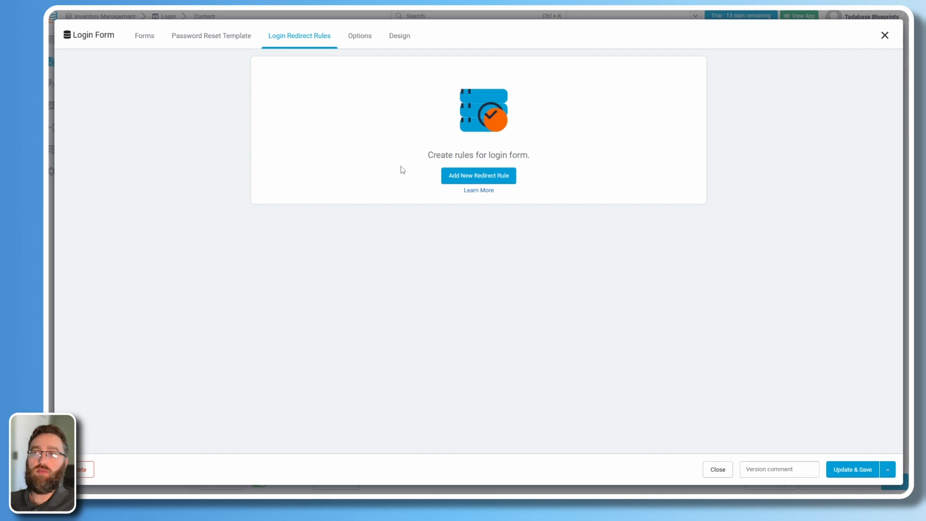
click(457, 181)
click(330, 94)
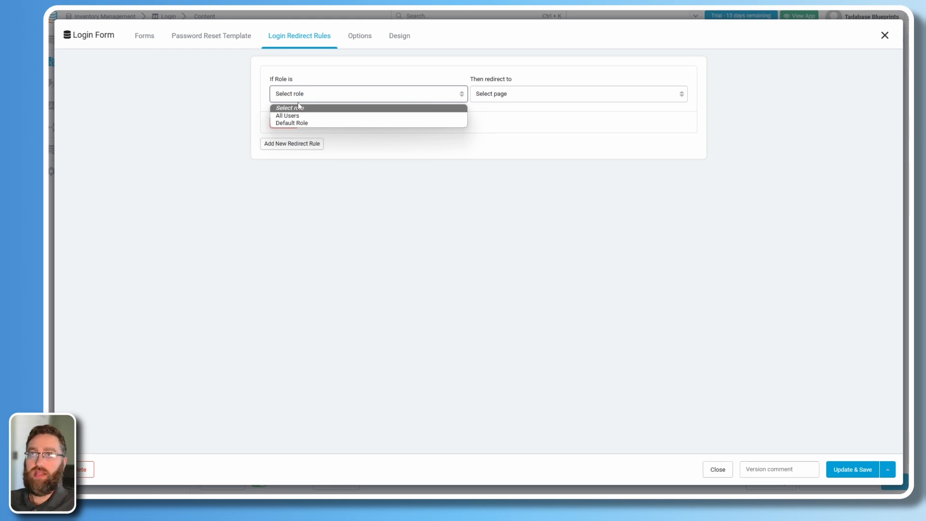
click(294, 116)
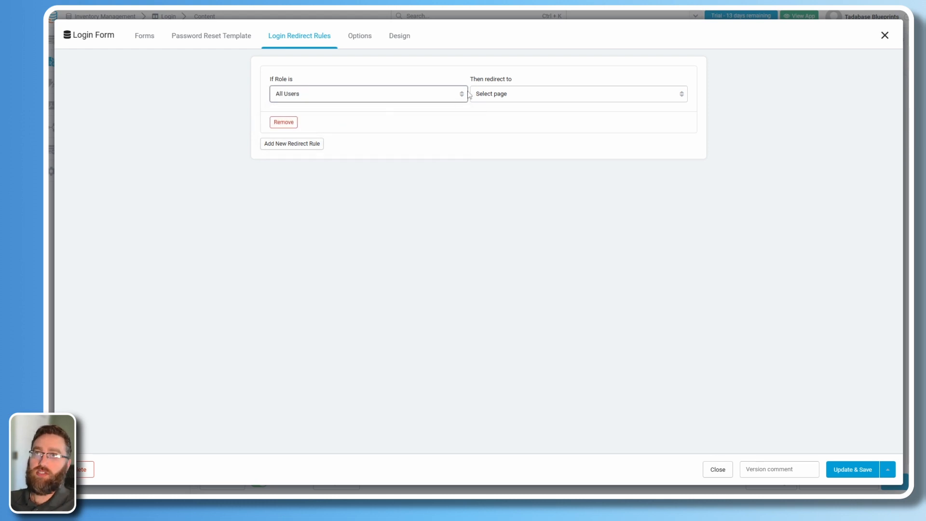
click(485, 94)
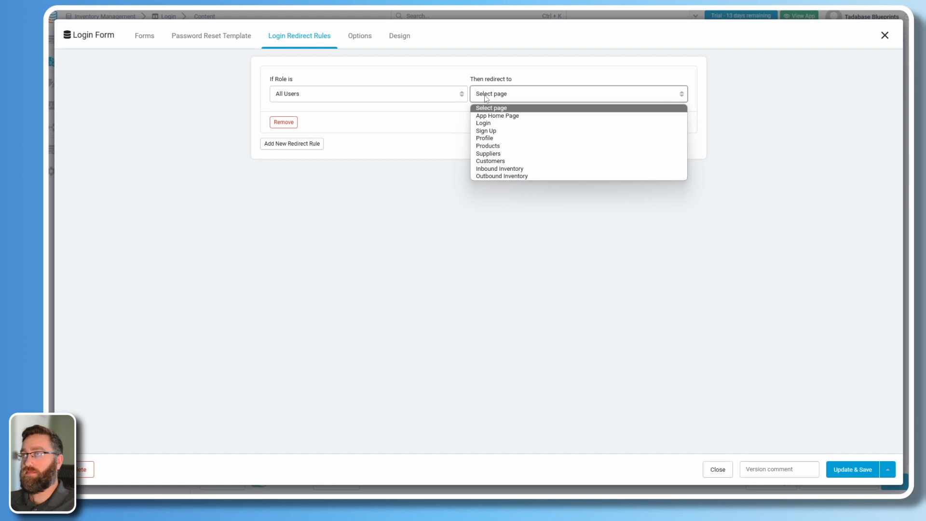
click(490, 146)
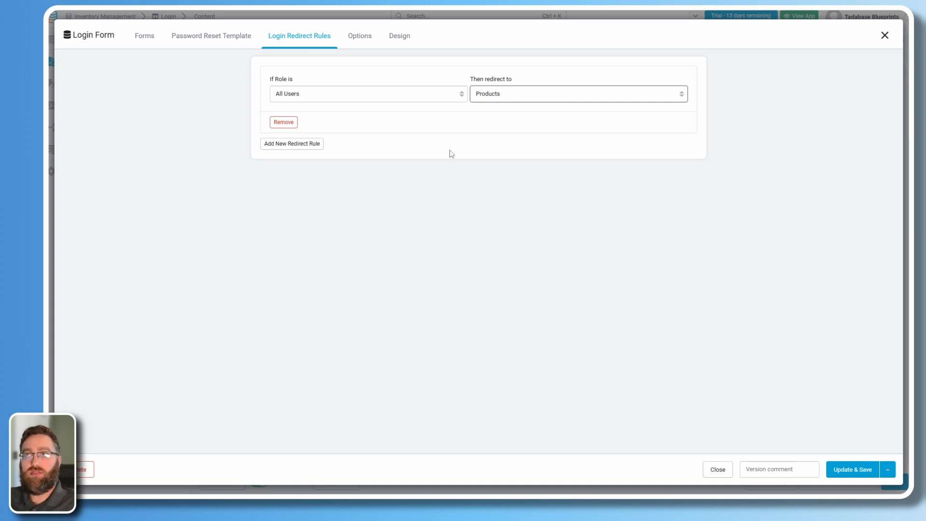
click(319, 92)
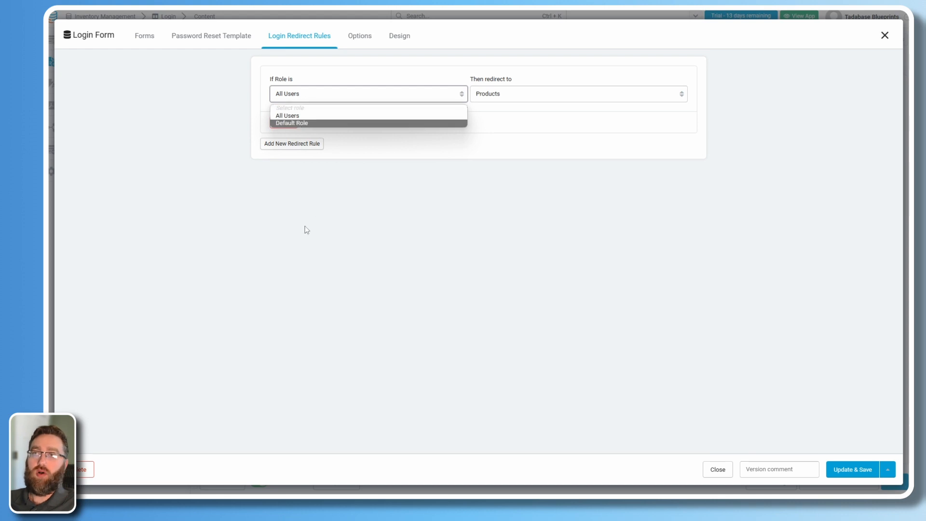
click(481, 101)
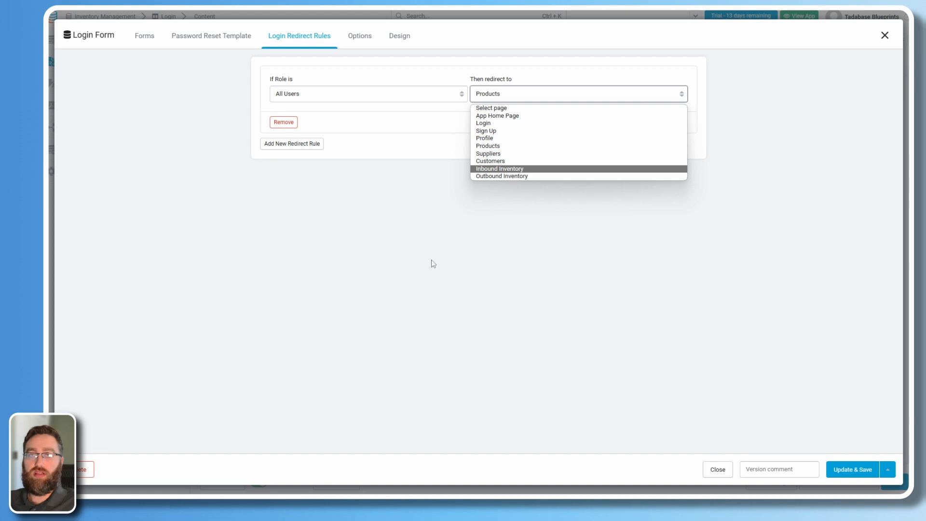
click(501, 146)
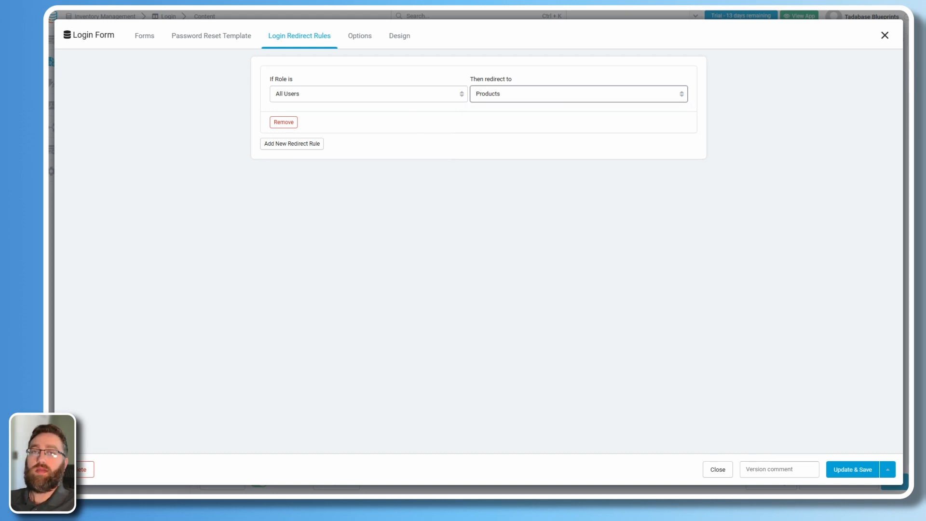
click(852, 469)
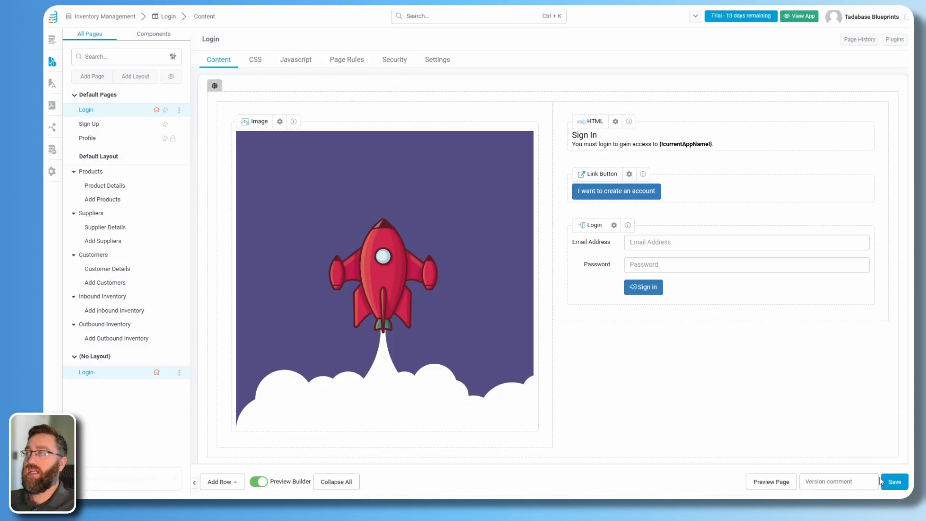
Preview the live Login page and sign in to the app.
click(758, 483)
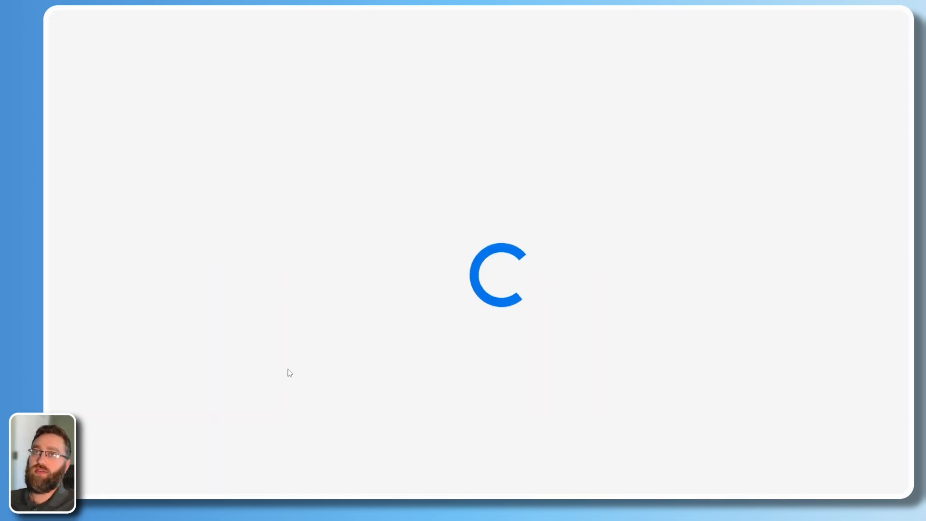
click(507, 248)
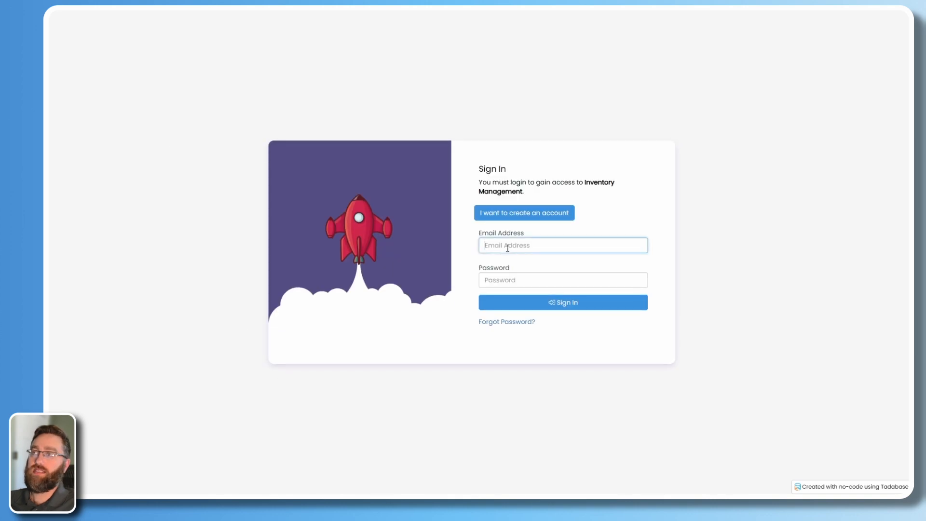
text(admin@test.com)
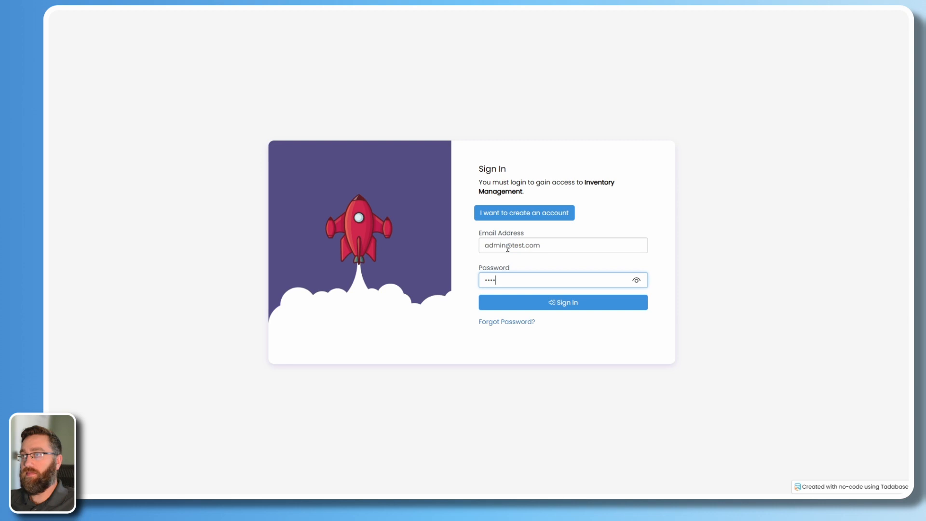
key(Return)
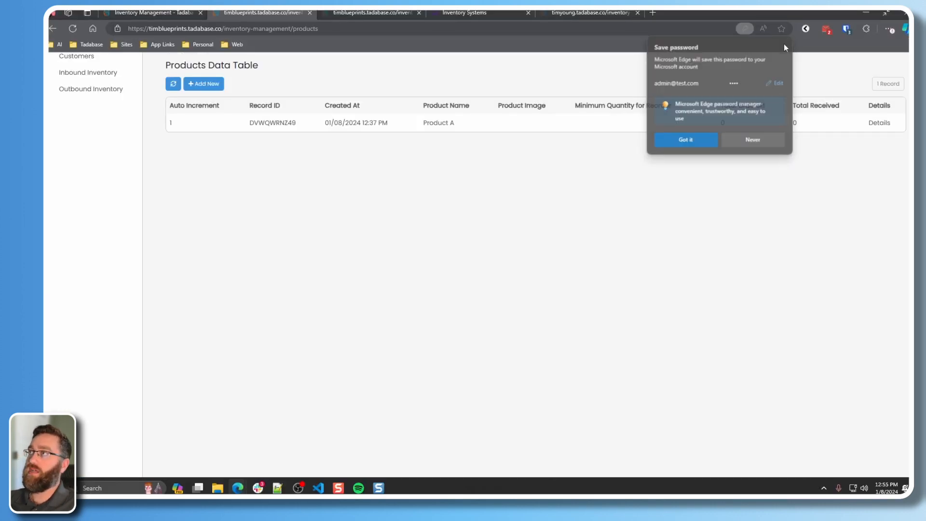
click(785, 43)
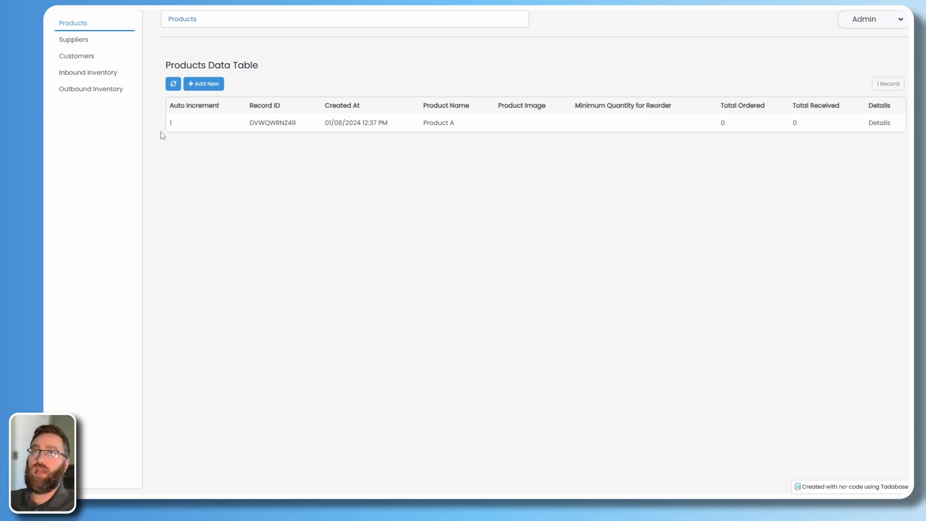
Browse the Suppliers, Customers, Inbound Inventory and Outbound Inventory pages, then return to Products.
click(75, 40)
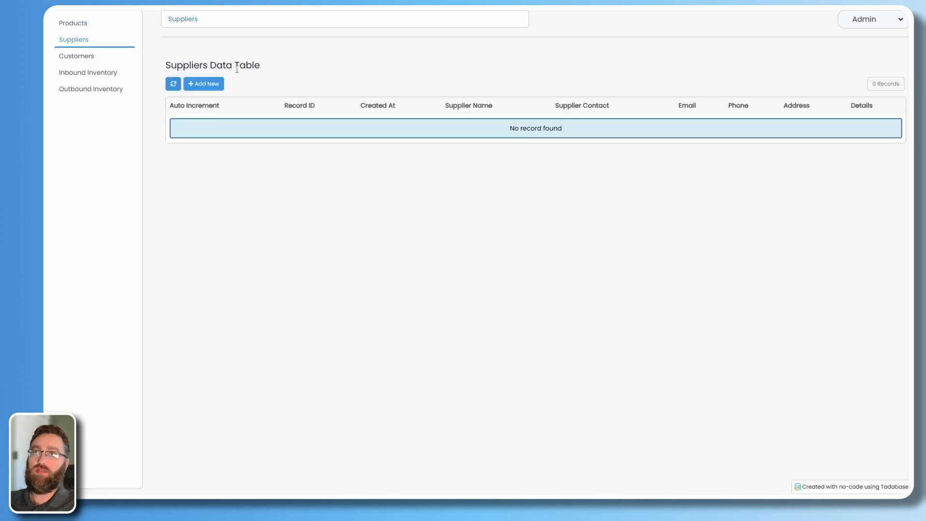
click(70, 58)
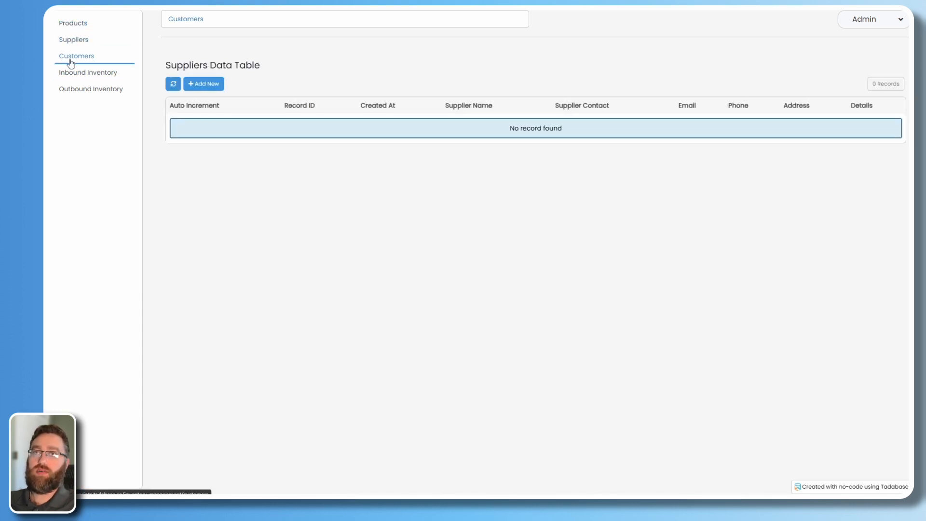
click(96, 78)
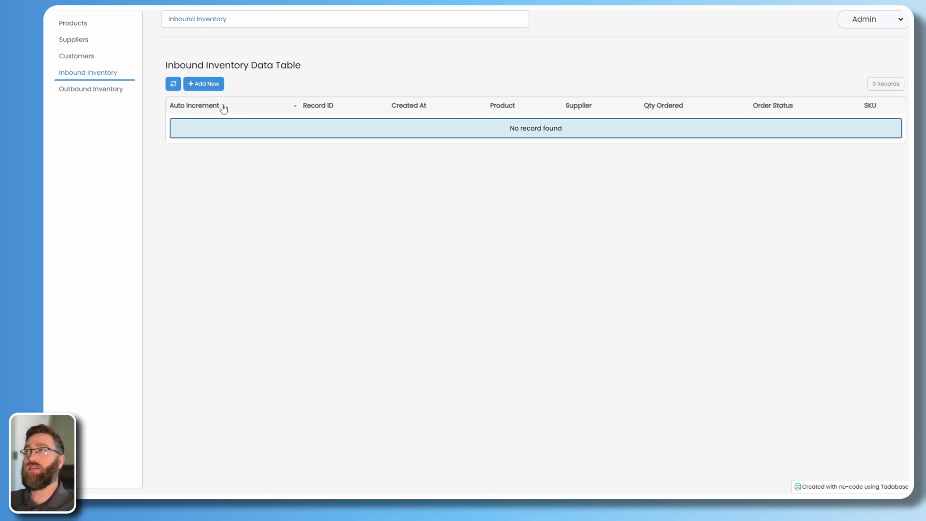
click(93, 96)
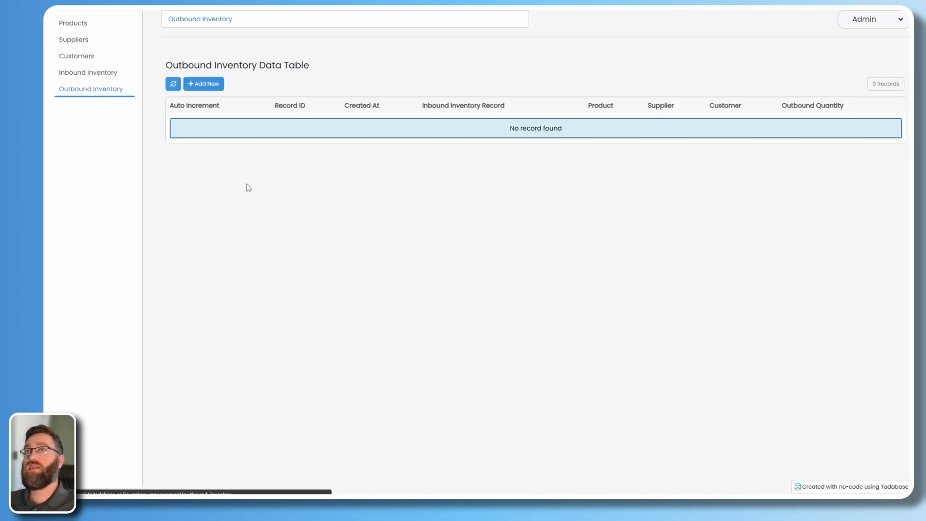
click(61, 25)
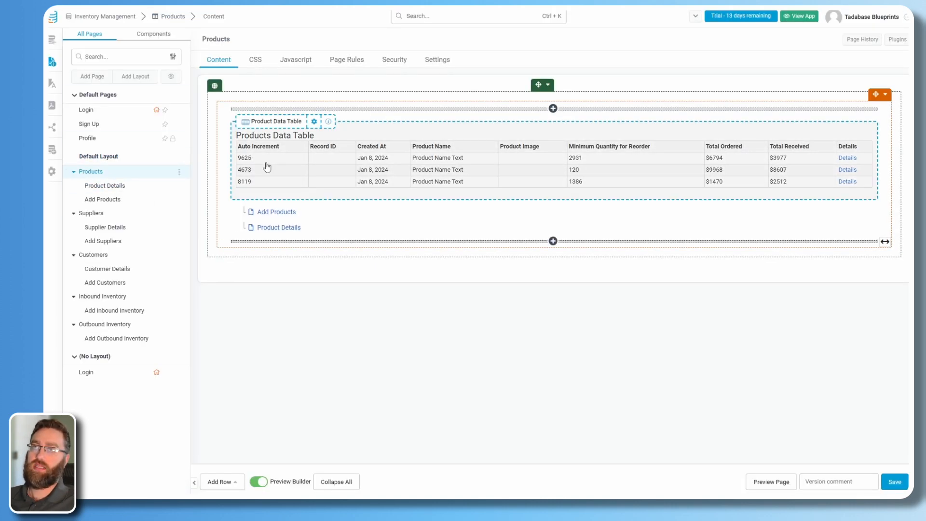
Remove the Auto Increment, Record ID, Created At, Minimum Quantity for Reorder, Total Ordered and Total Received columns.
click(433, 182)
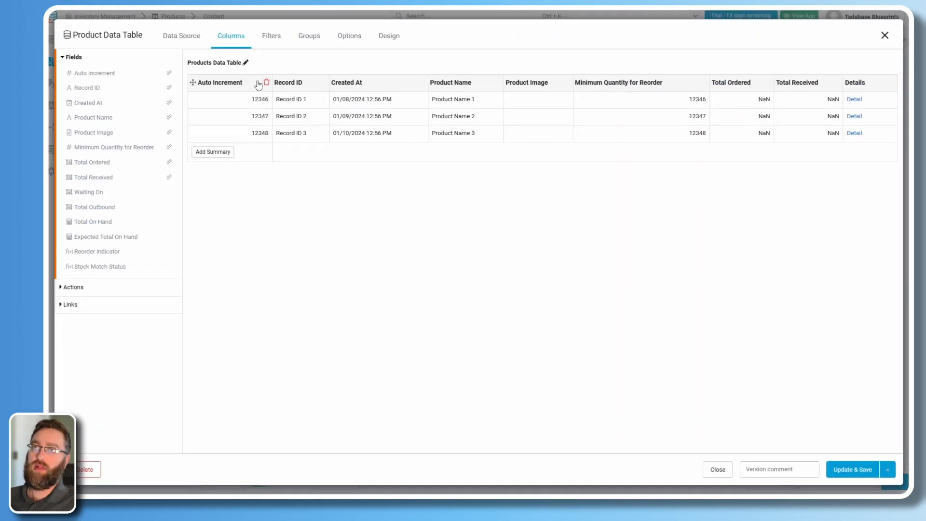
click(267, 84)
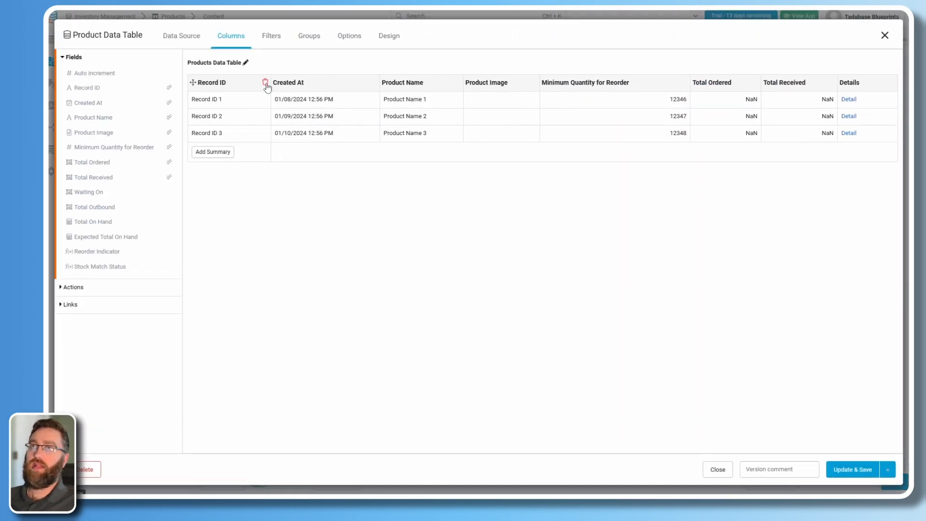
click(265, 85)
click(304, 83)
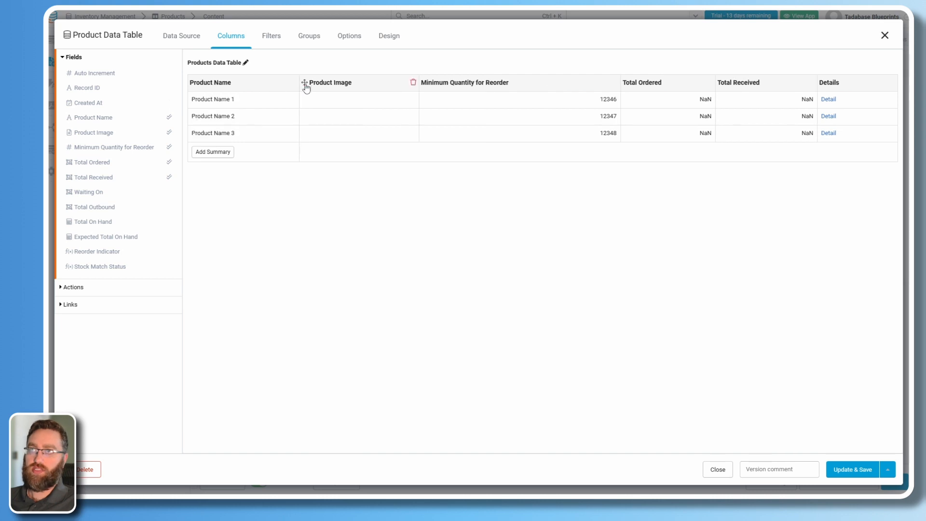
mouse_move(428, 87)
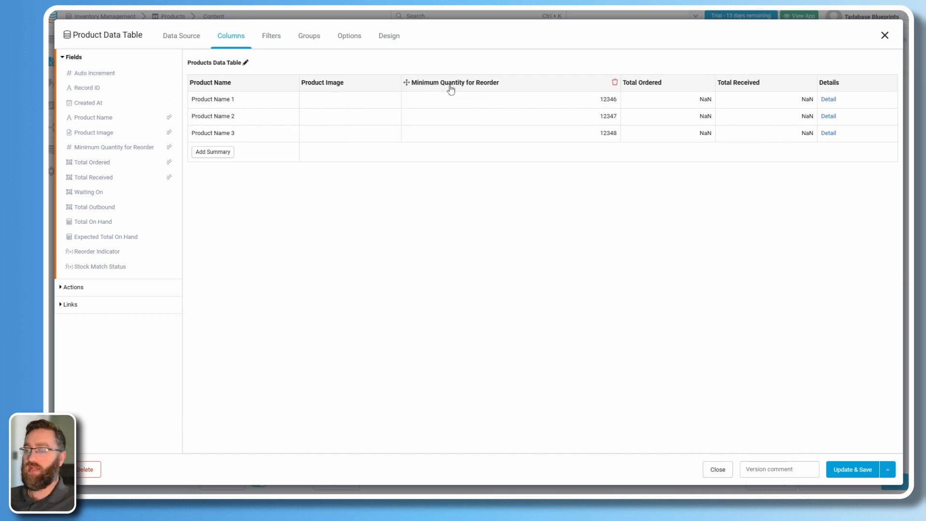
click(614, 83)
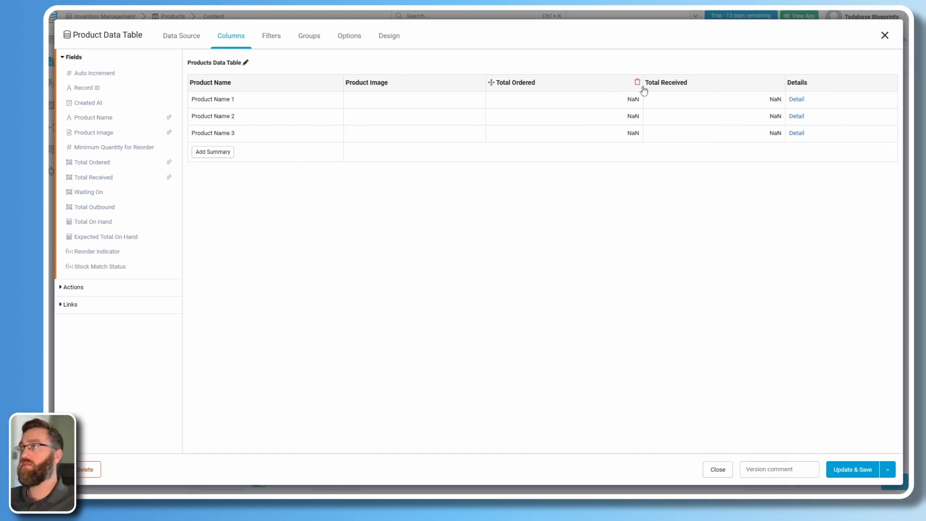
mouse_move(692, 87)
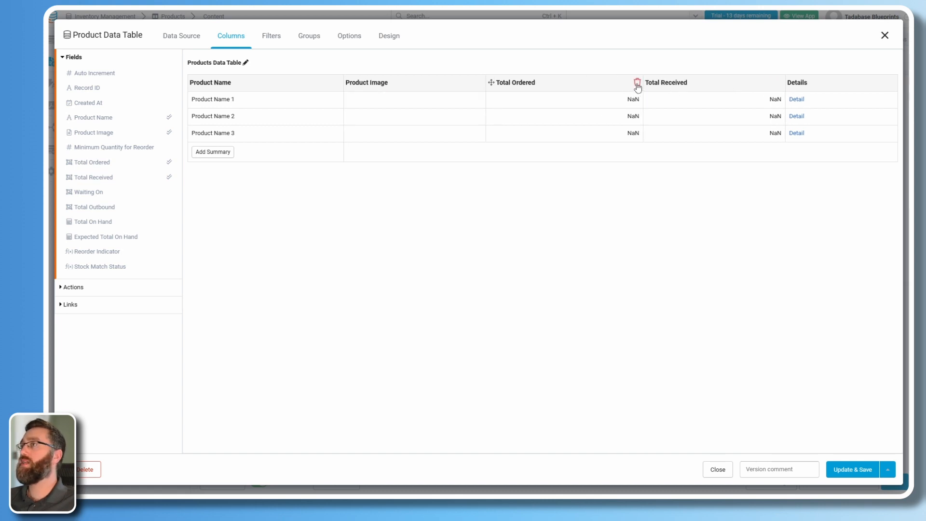
click(637, 84)
click(755, 83)
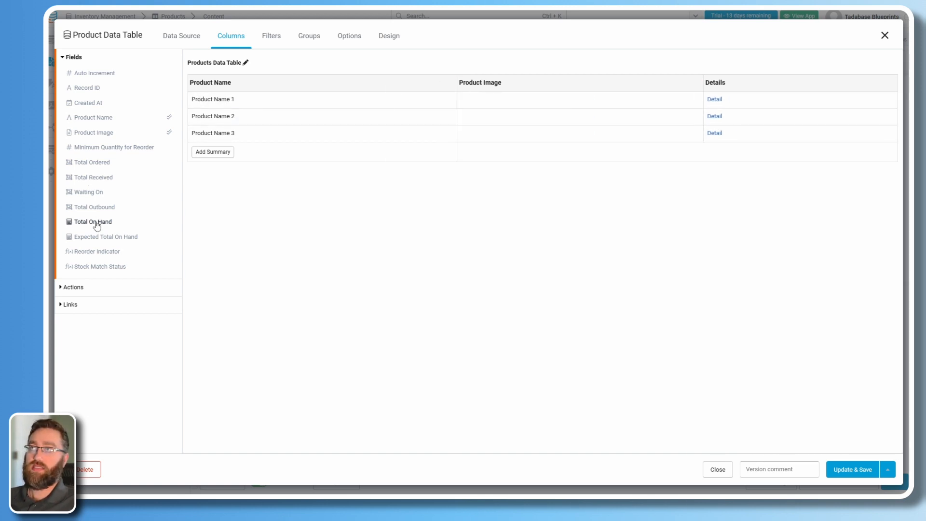
Add Total On Hand, Reorder Indicator and Stock Match Status columns, and move Details to the end.
drag(96, 225, 641, 101)
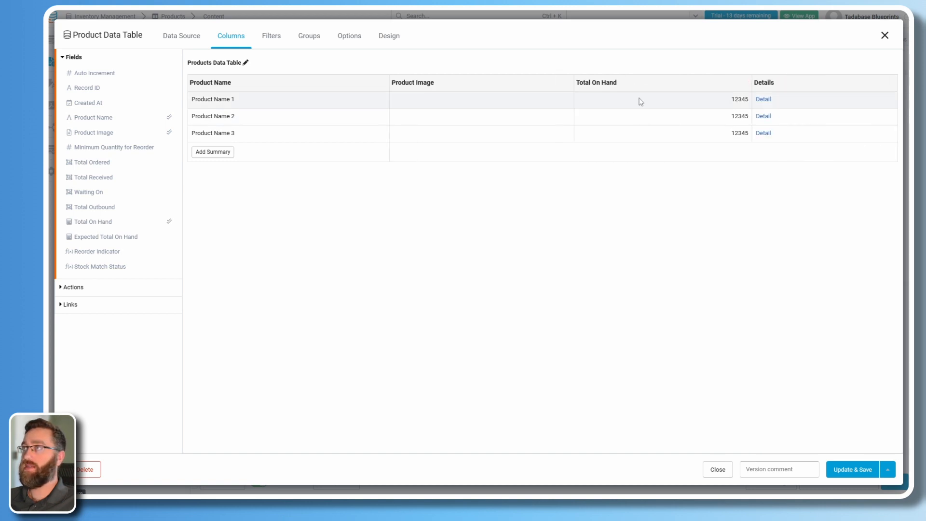
click(92, 256)
click(93, 268)
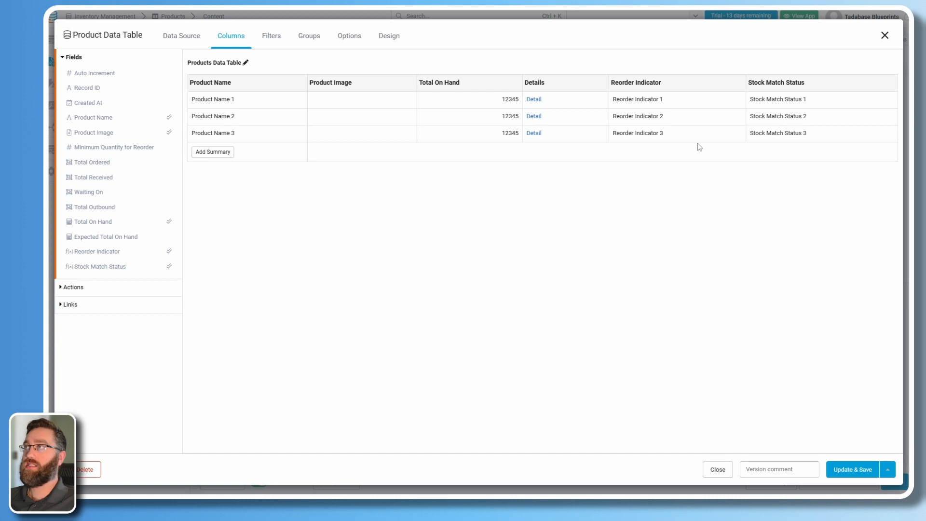
drag(550, 89, 876, 90)
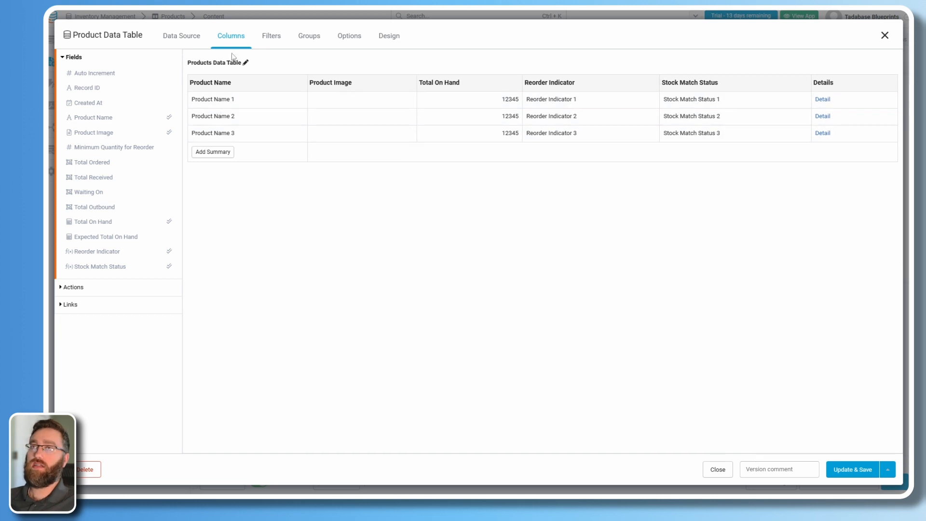
Delete 'Data Table' from the table title so it reads 'Products'.
click(246, 64)
drag(246, 64, 211, 70)
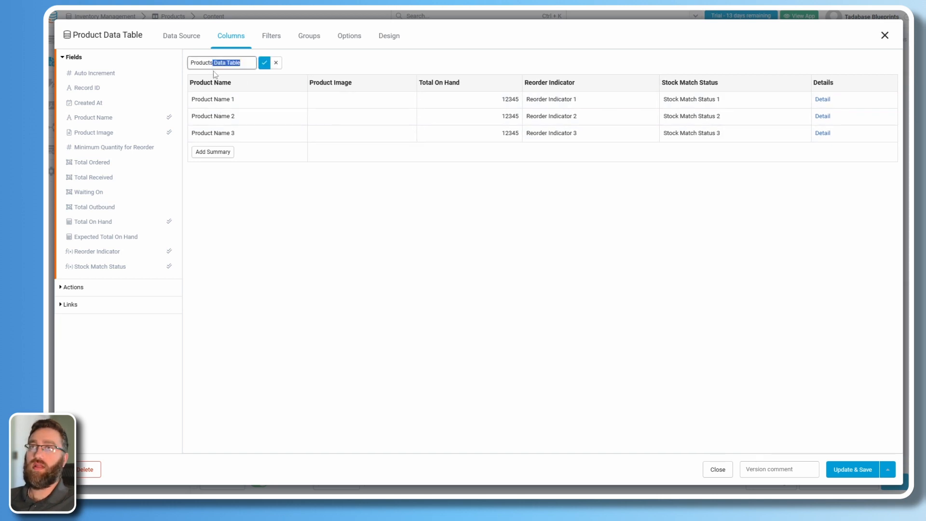
key(BackSpace)
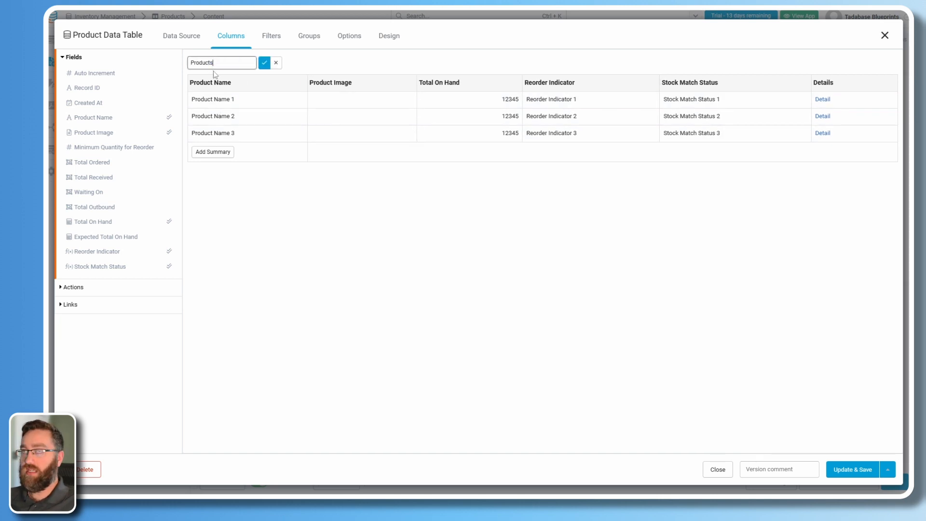
click(264, 64)
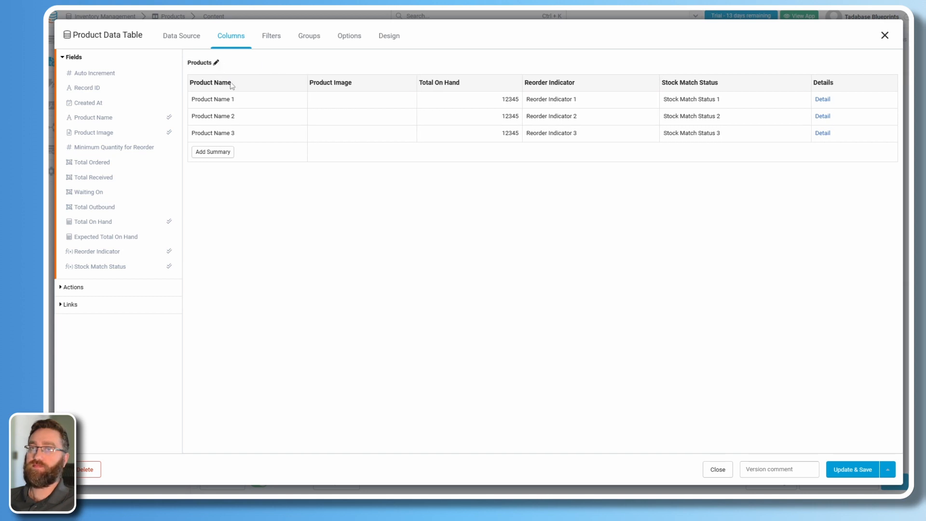
Add an Edit link column that opens the Edit Product Page in a popup, styled Solid, and save.
click(73, 311)
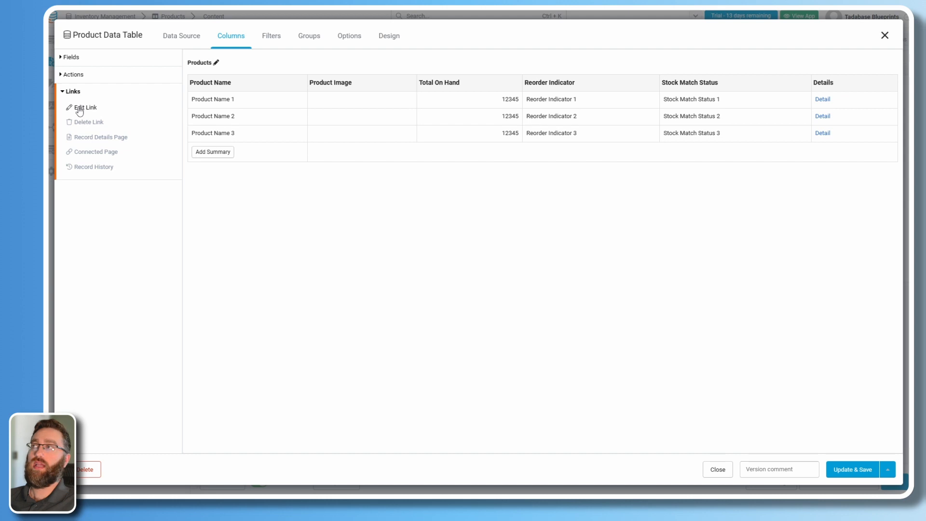
click(80, 108)
click(836, 87)
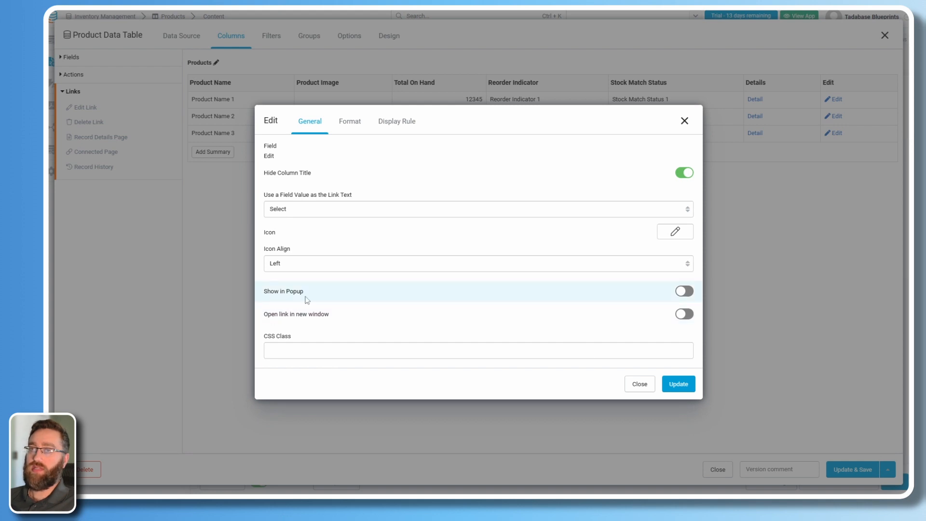
click(684, 290)
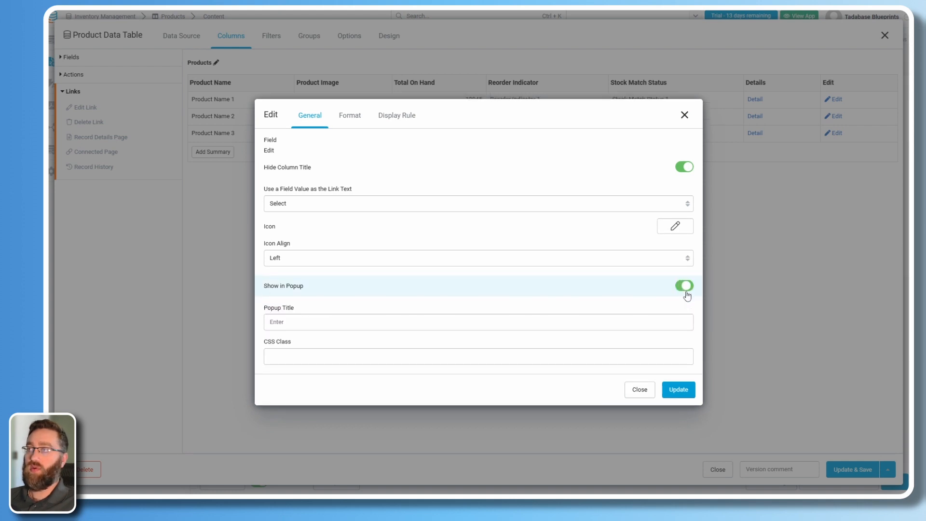
click(345, 115)
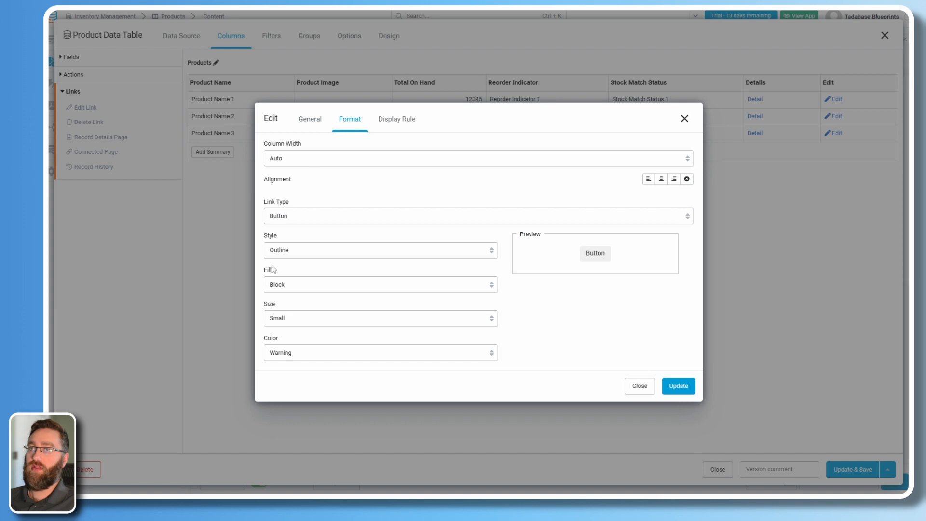
click(283, 250)
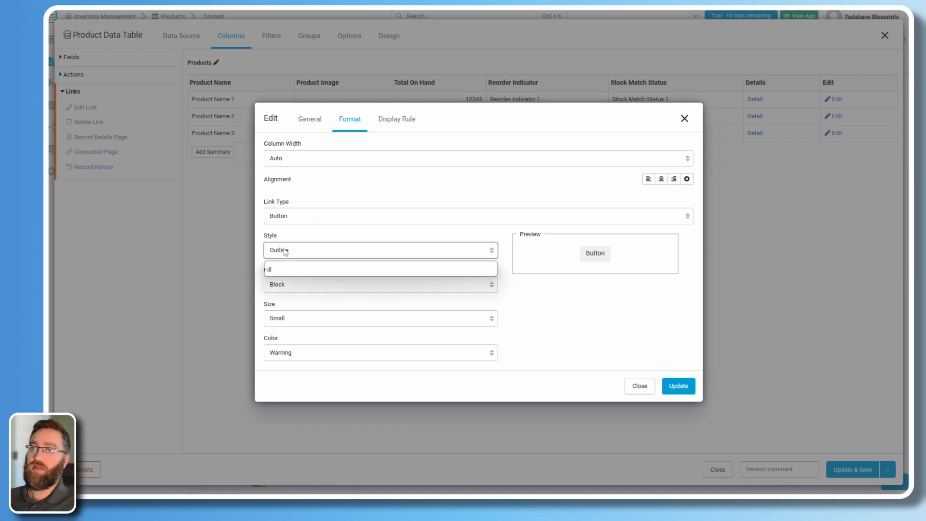
click(280, 266)
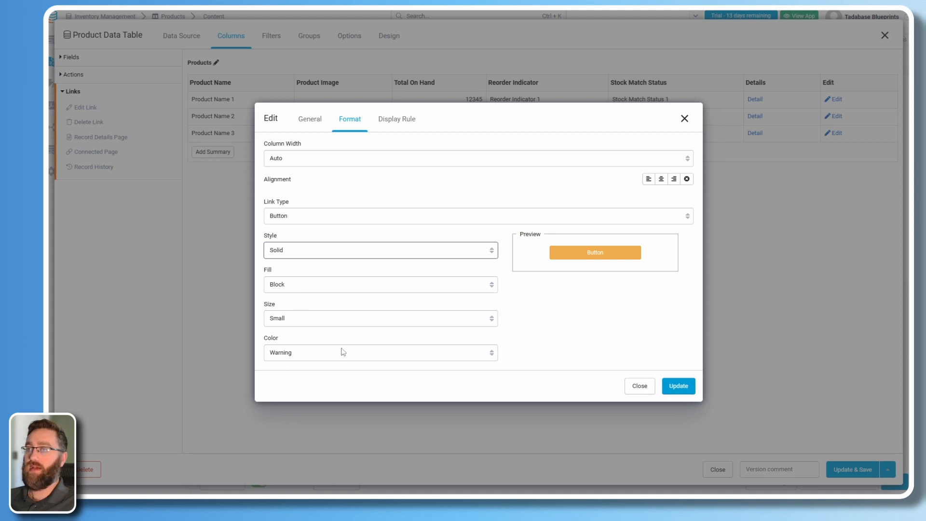
click(677, 387)
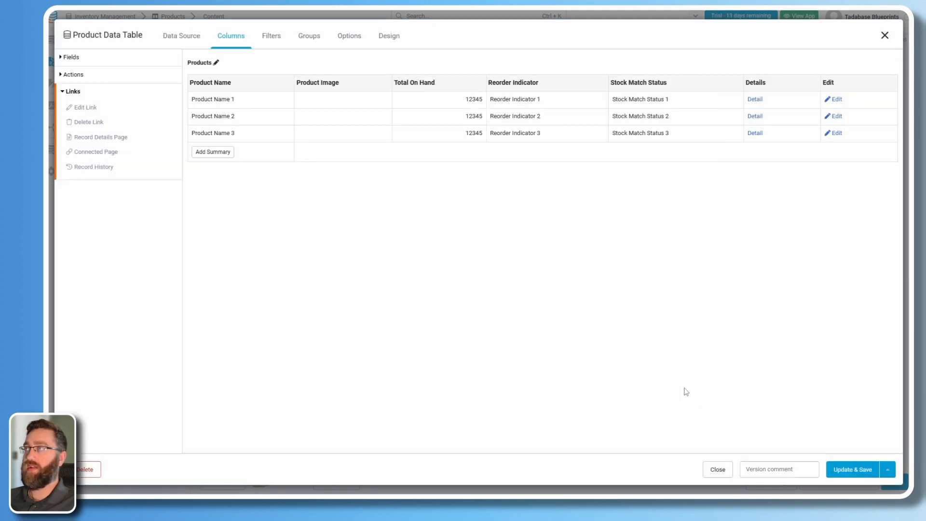
click(837, 472)
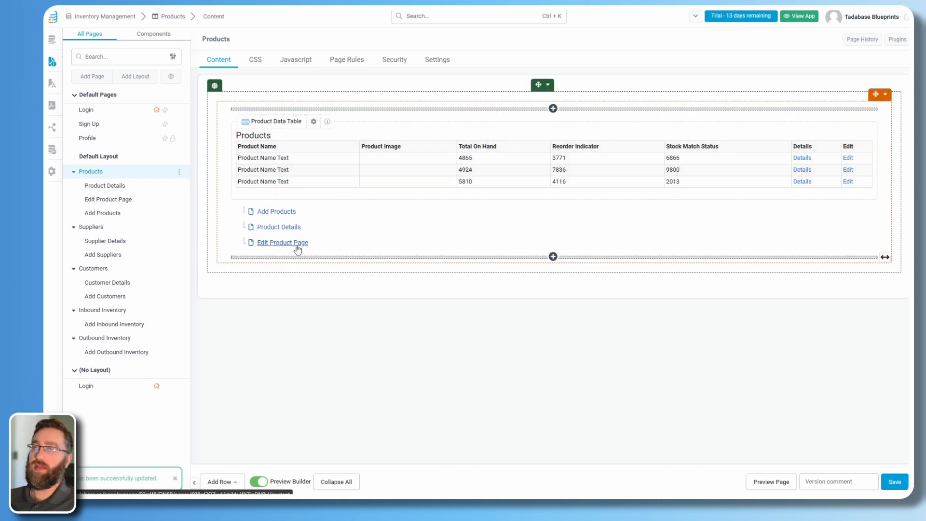
Rebuild the Add Products form with Product Name, Product Image and Minimum Quantity for Reorder, and save.
click(297, 244)
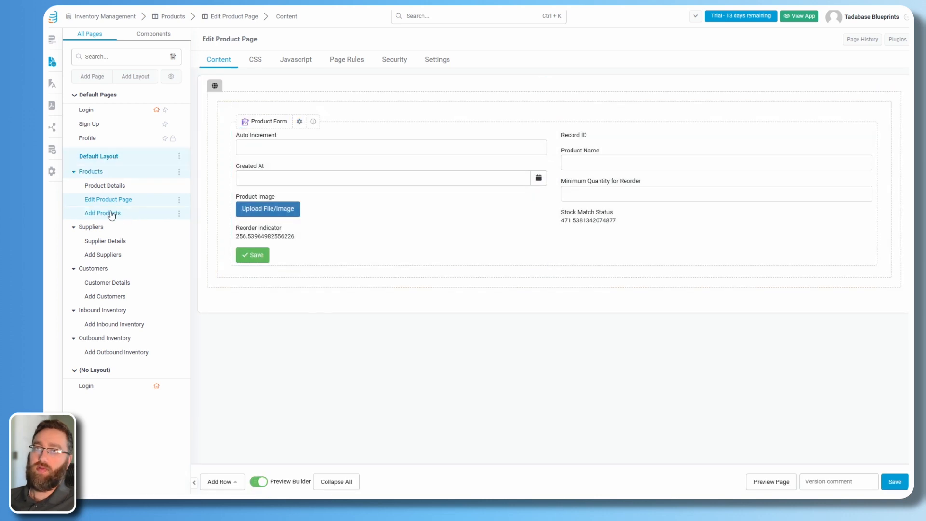
click(102, 213)
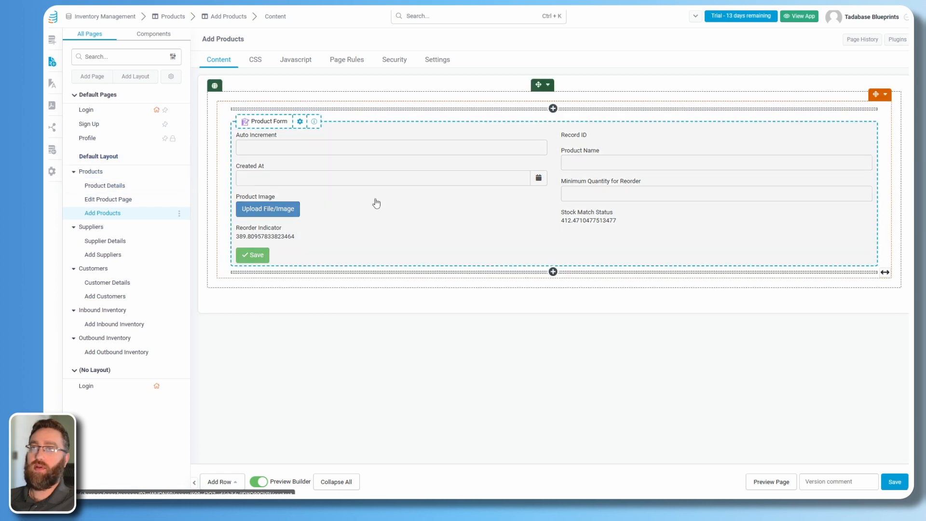
click(410, 236)
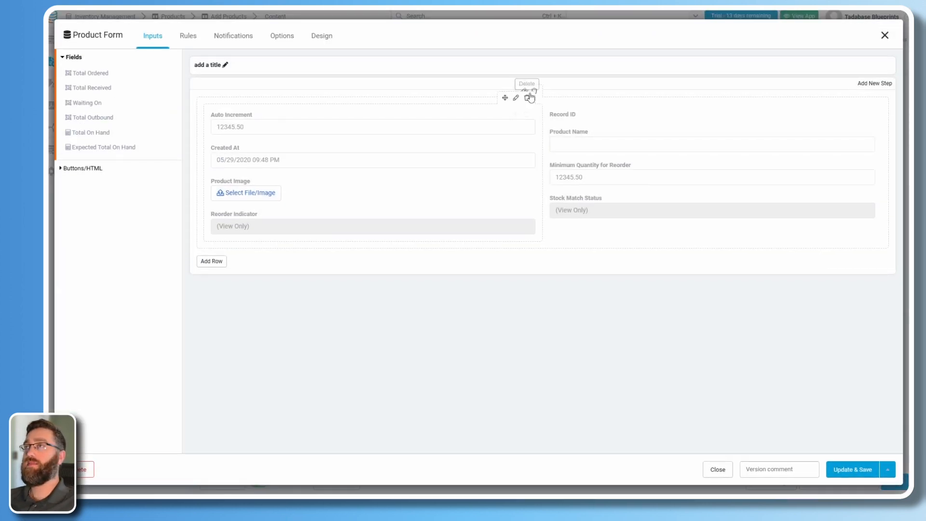
click(534, 93)
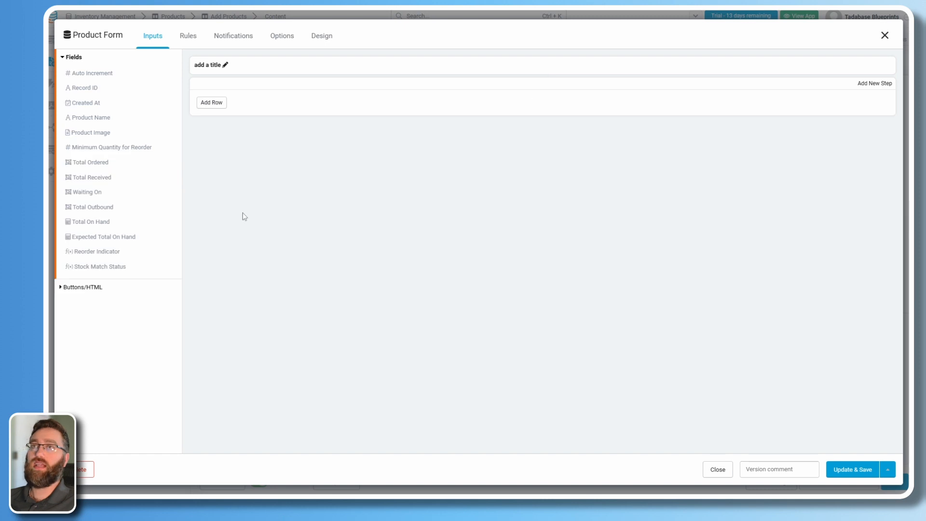
click(80, 120)
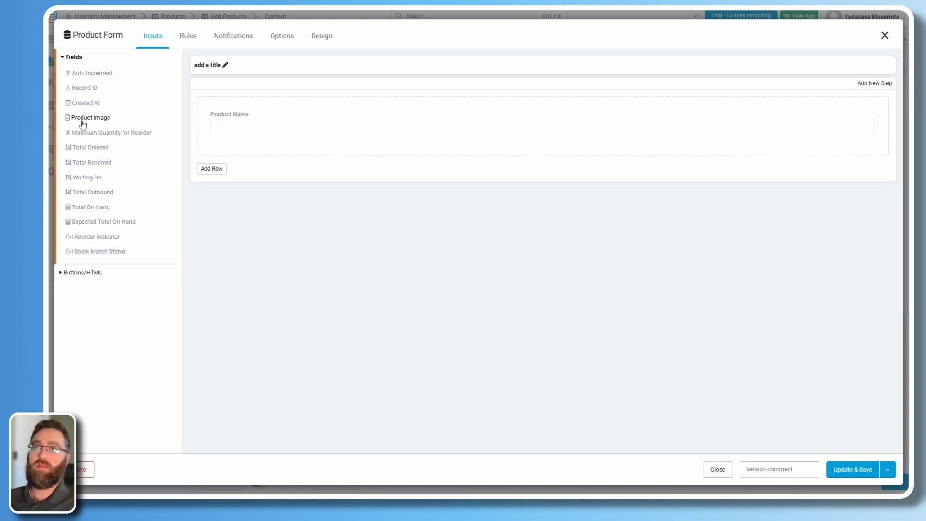
click(80, 121)
click(86, 121)
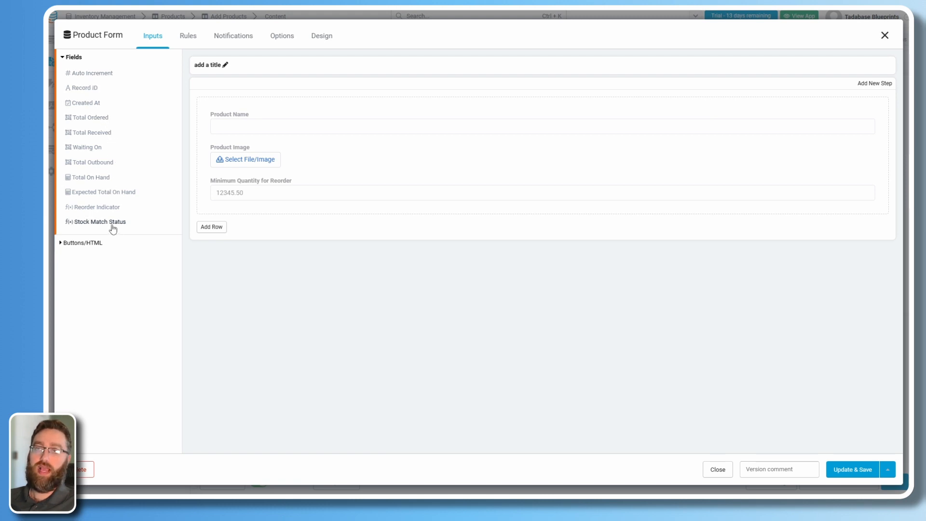
click(849, 471)
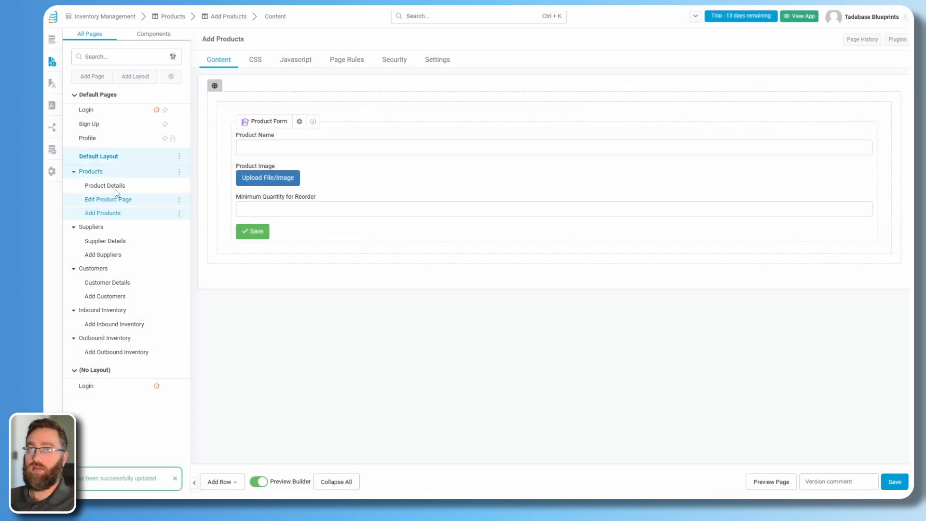
Replace the Edit Product Page form fields with Product Name, Product Image and Minimum Quantity for Reorder.
click(102, 200)
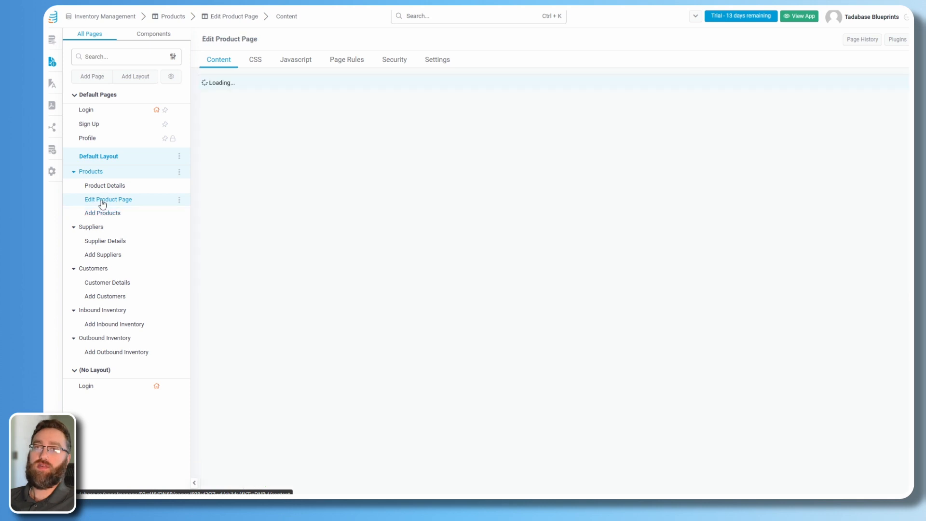
click(326, 180)
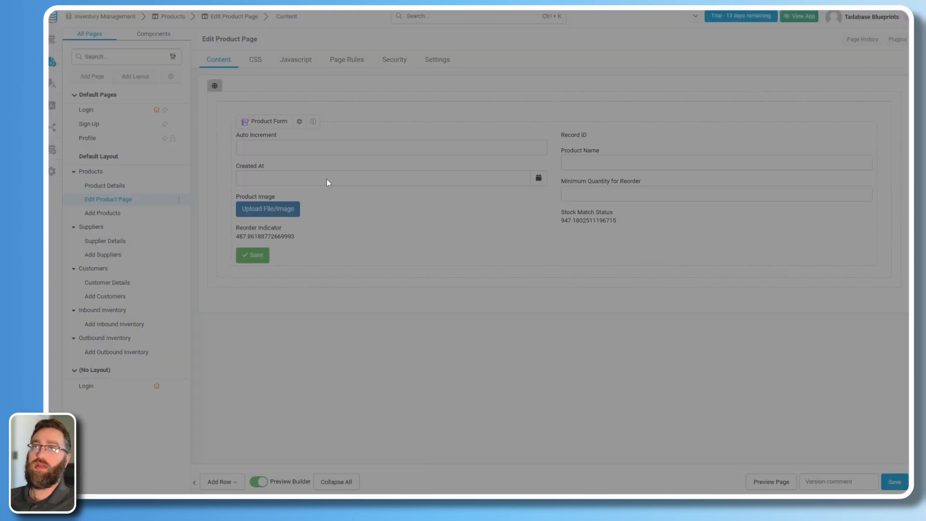
click(534, 91)
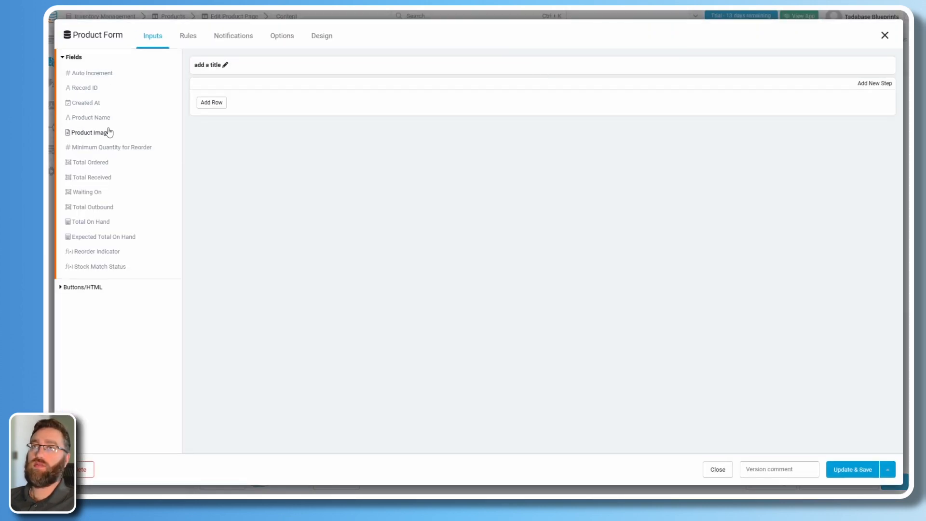
click(79, 119)
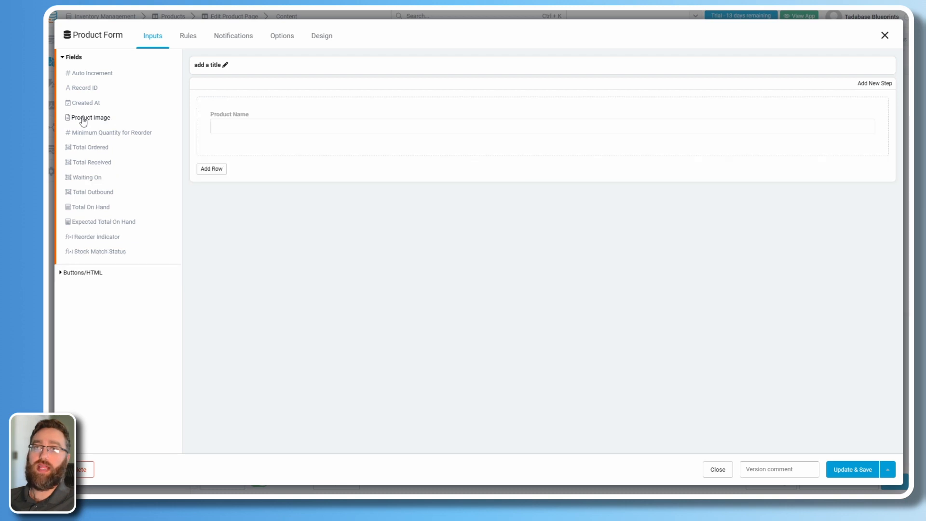
click(83, 121)
click(83, 120)
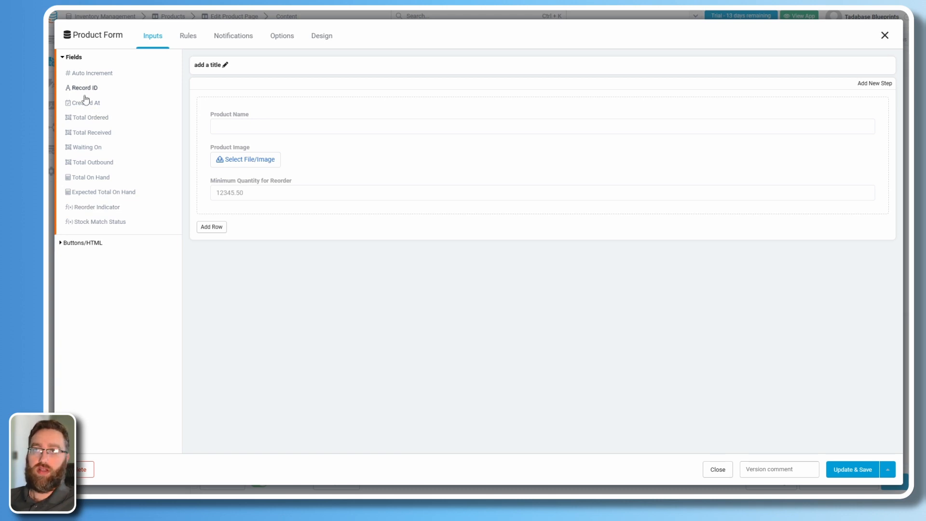
click(840, 469)
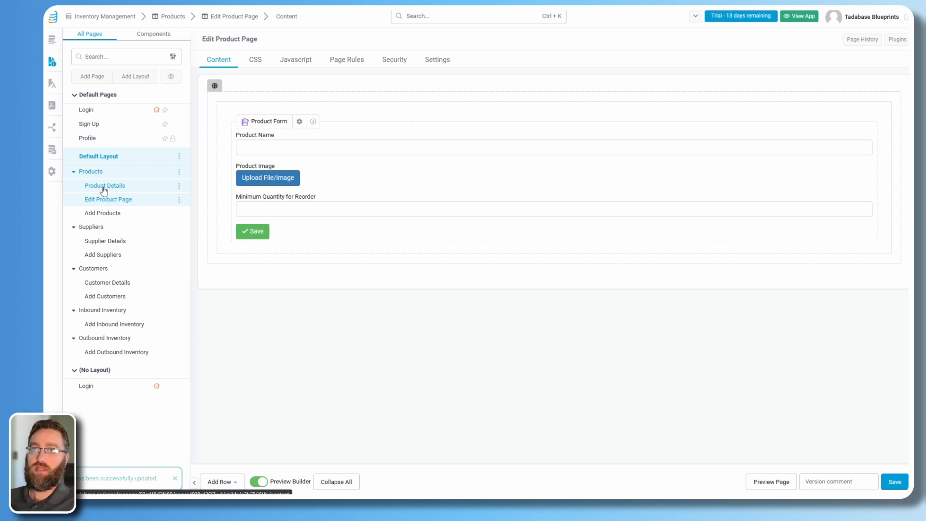
Switch to the Product Details page to view its Product Detail field list.
click(104, 189)
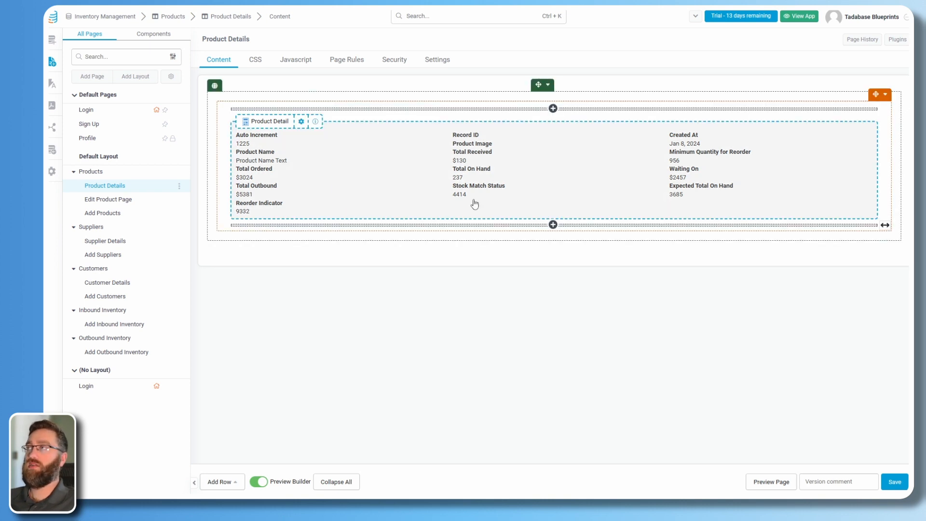
Add an empty column left of Product Detail and resize the Product Detail column to 8/12.
click(886, 95)
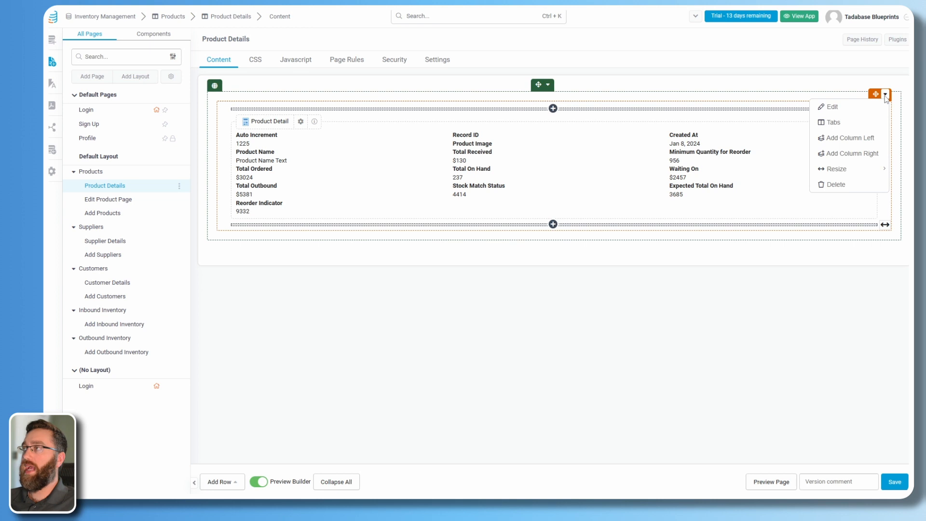
click(844, 139)
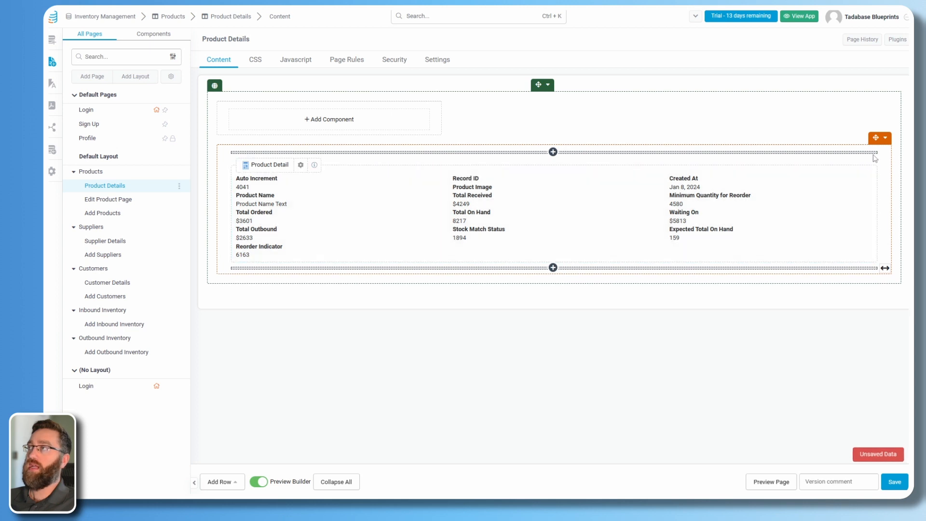
click(886, 137)
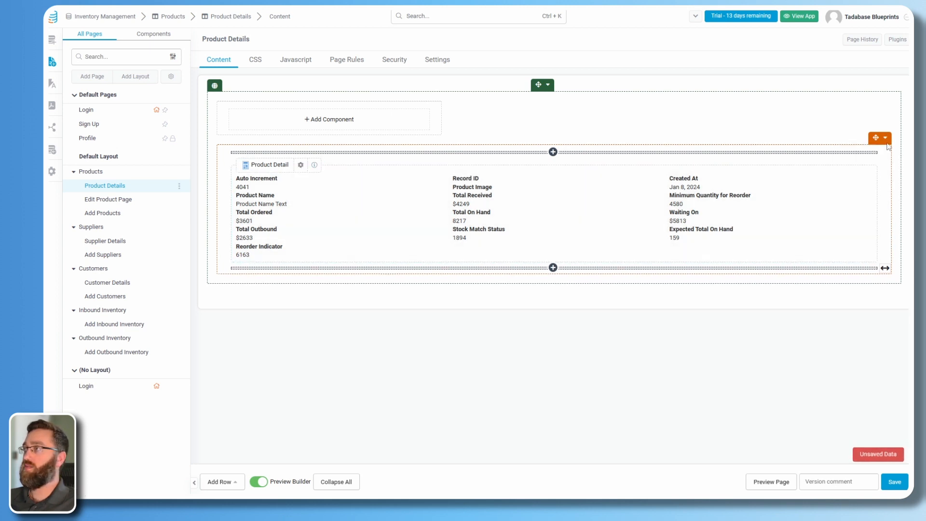
click(886, 138)
mouse_move(871, 209)
click(799, 232)
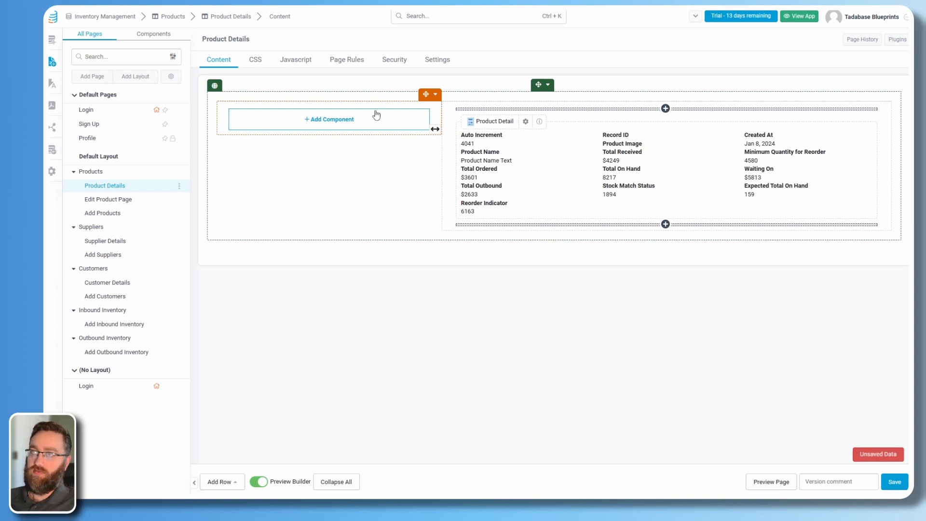
Start a customised Details component in the new left column.
click(886, 94)
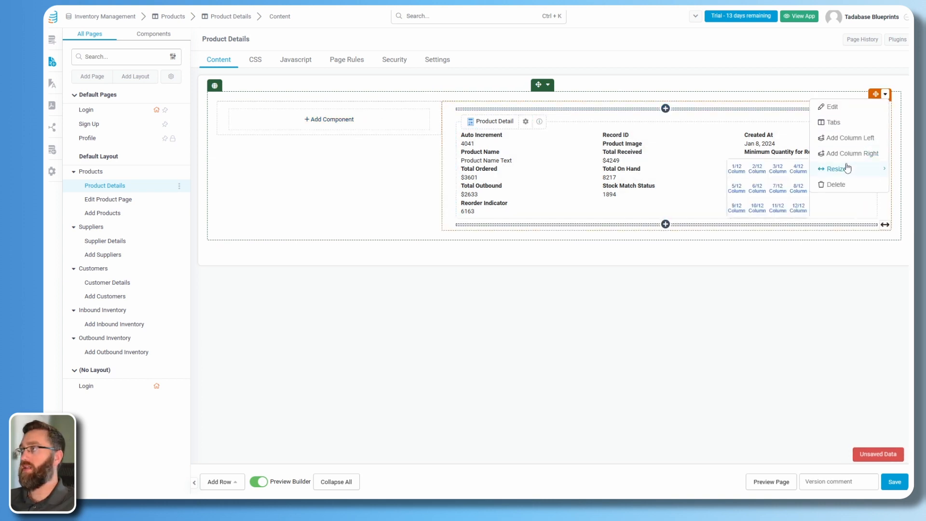
click(833, 107)
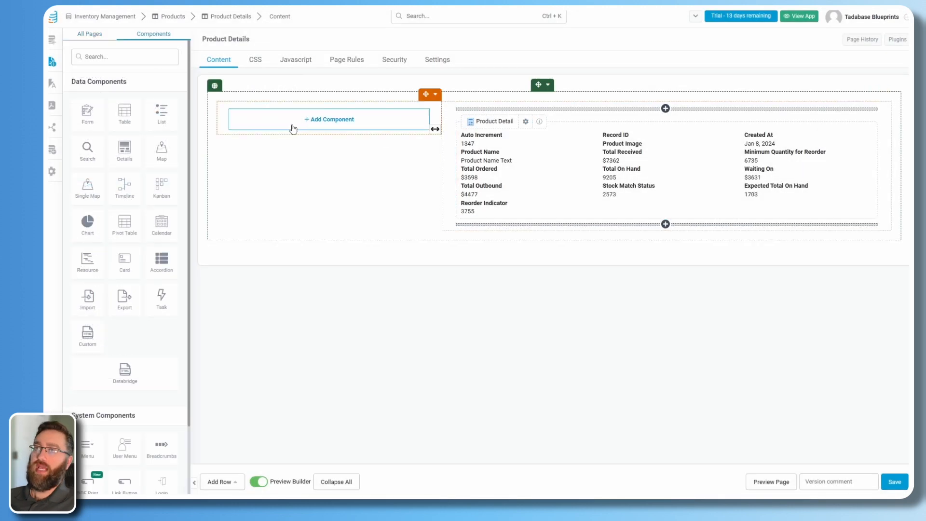
click(309, 127)
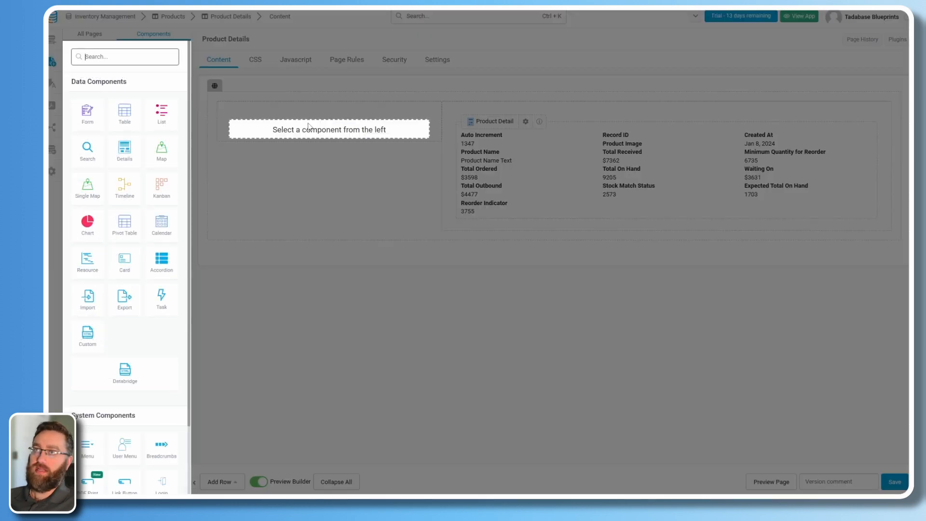
click(125, 158)
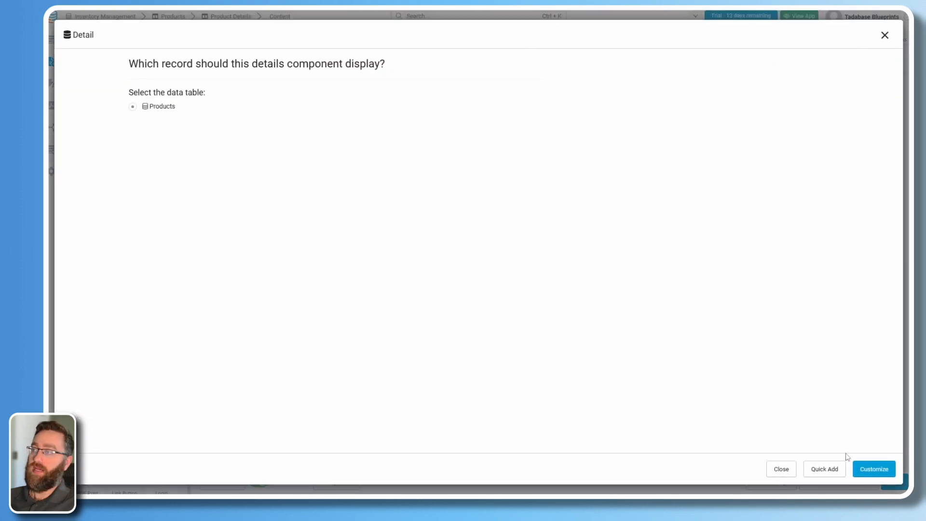
click(873, 476)
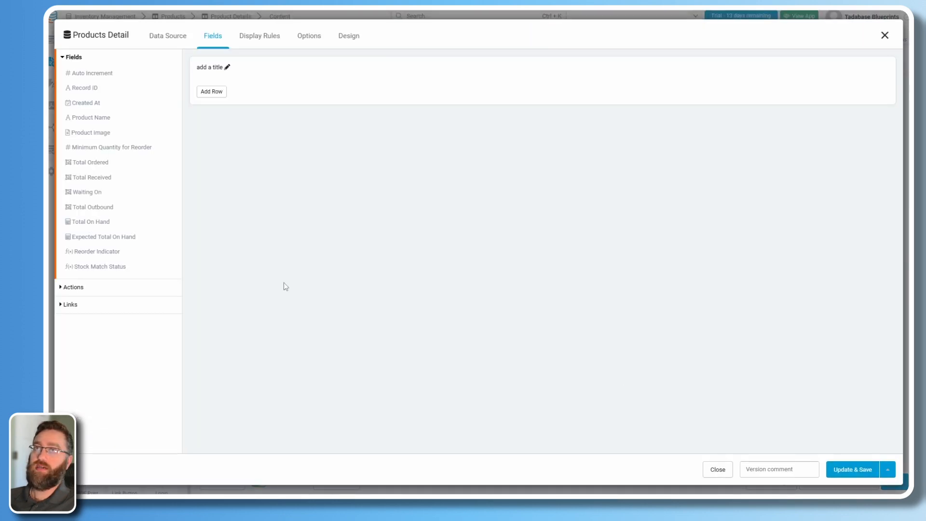
Show only Product Image in the new details component, with Hide Title turned on, and save.
click(91, 133)
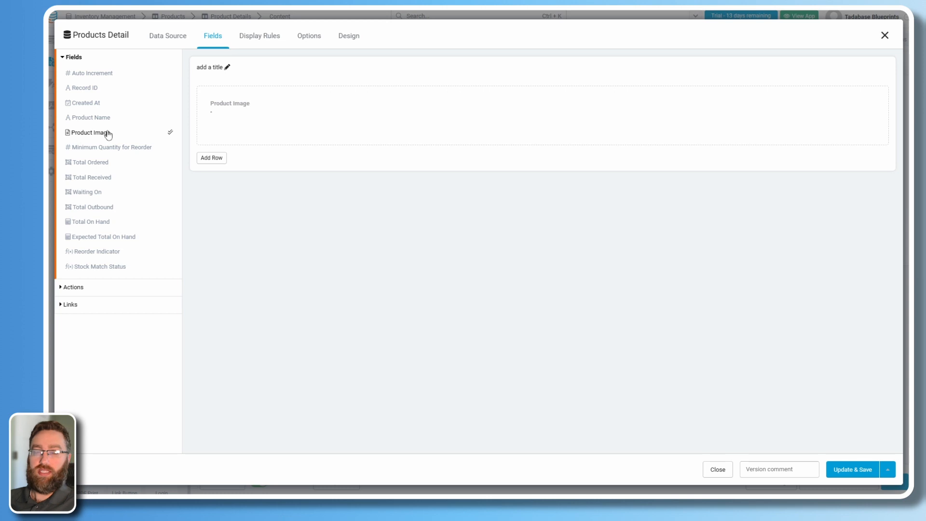
click(261, 121)
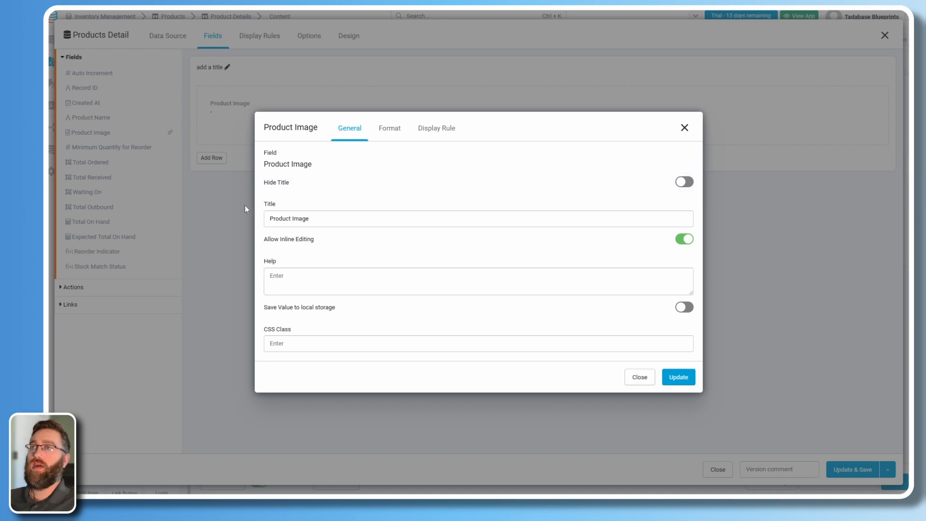
click(335, 186)
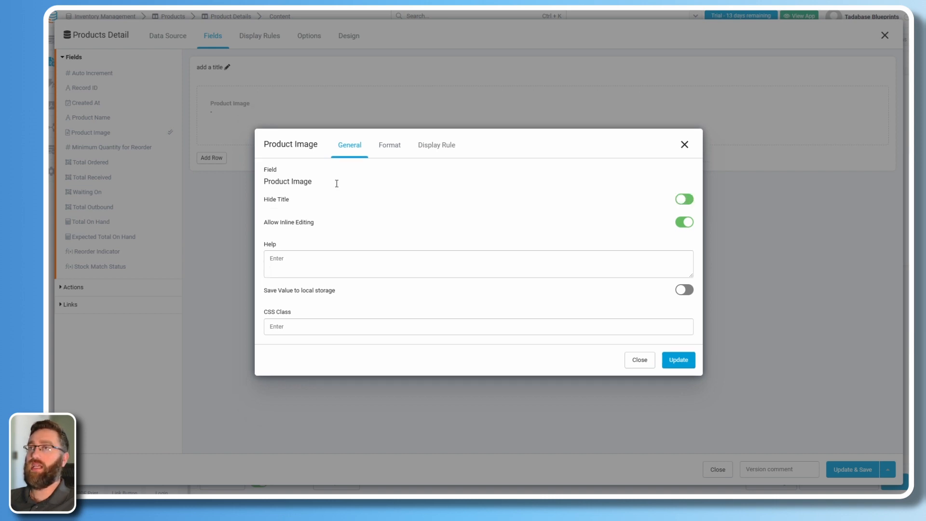
click(678, 360)
click(852, 470)
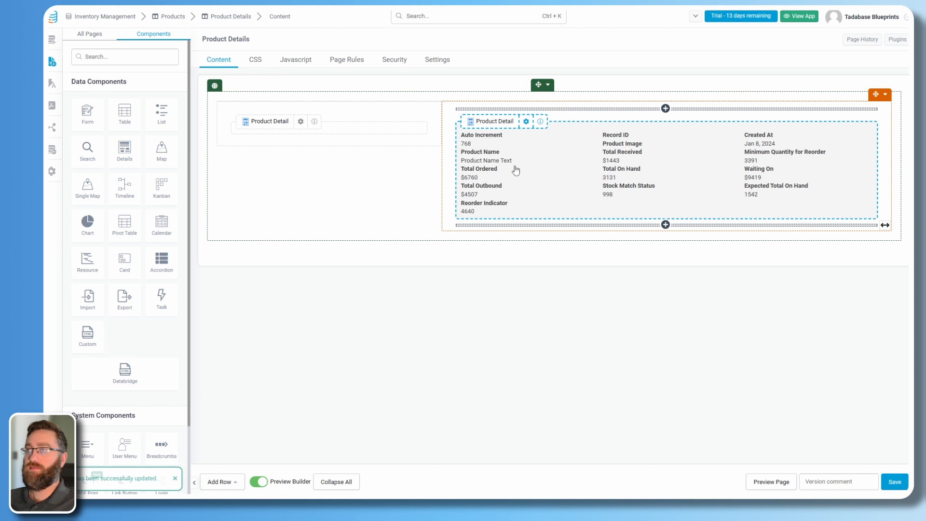
Rebuild Product Detail with Product Name, Total On Hand, Expected Total On Hand, Reorder Indicator, Stock Match Status.
click(515, 169)
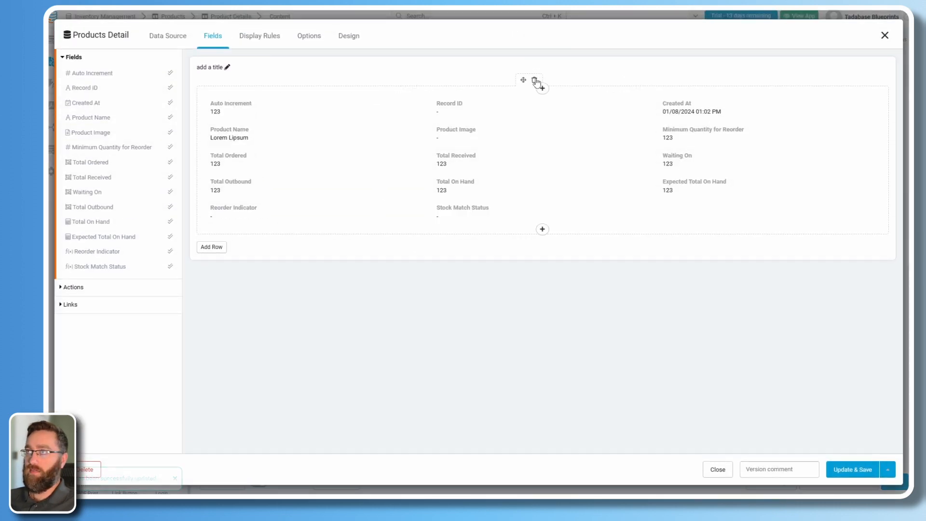
click(534, 81)
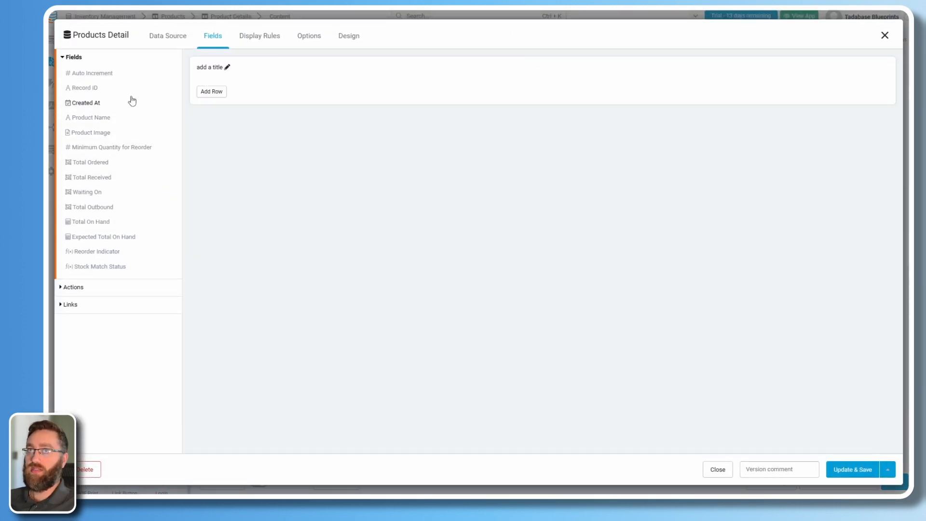
click(103, 119)
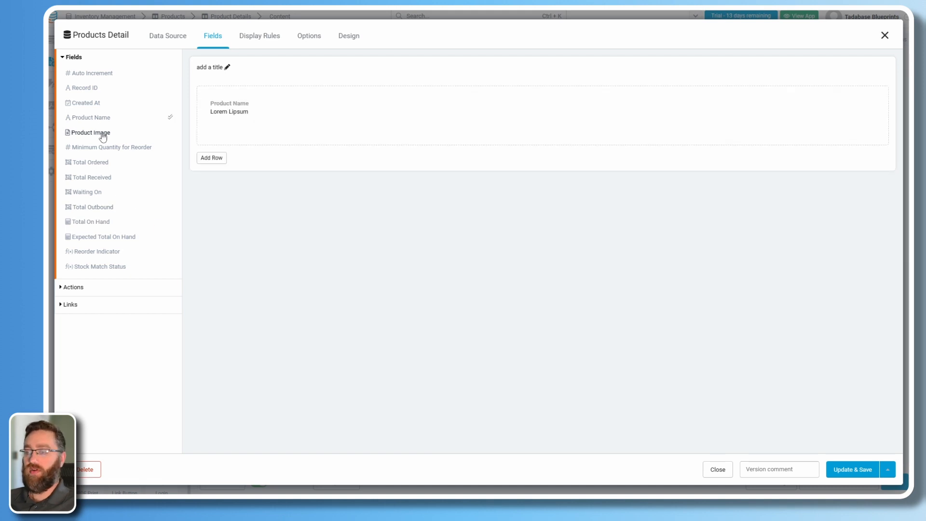
click(94, 224)
click(96, 238)
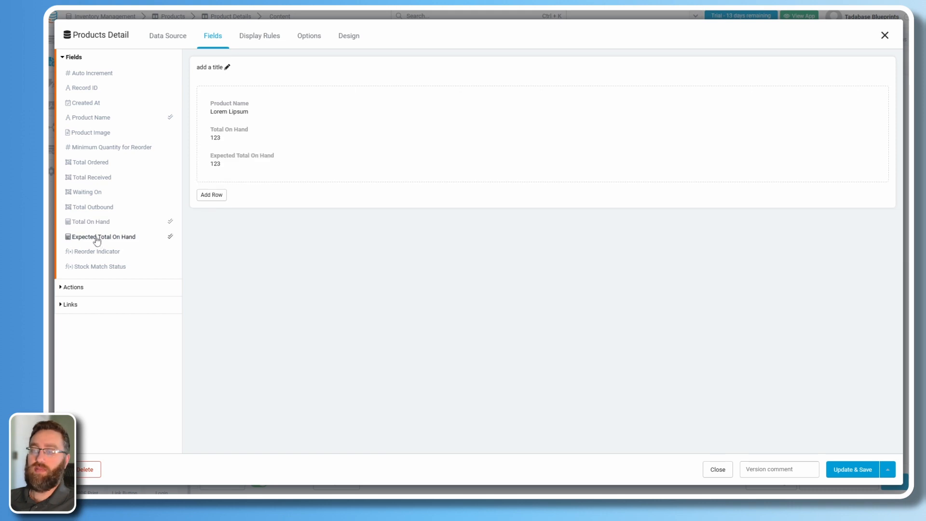
click(85, 253)
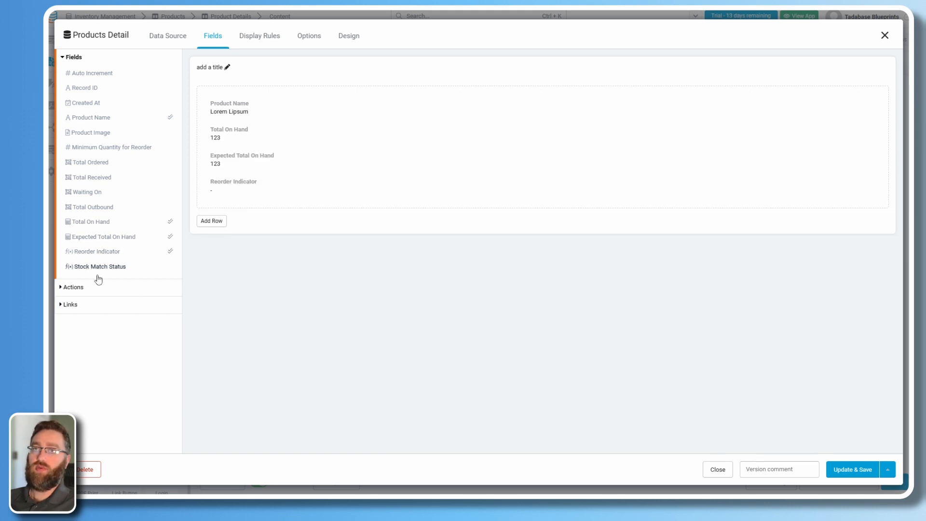
click(99, 267)
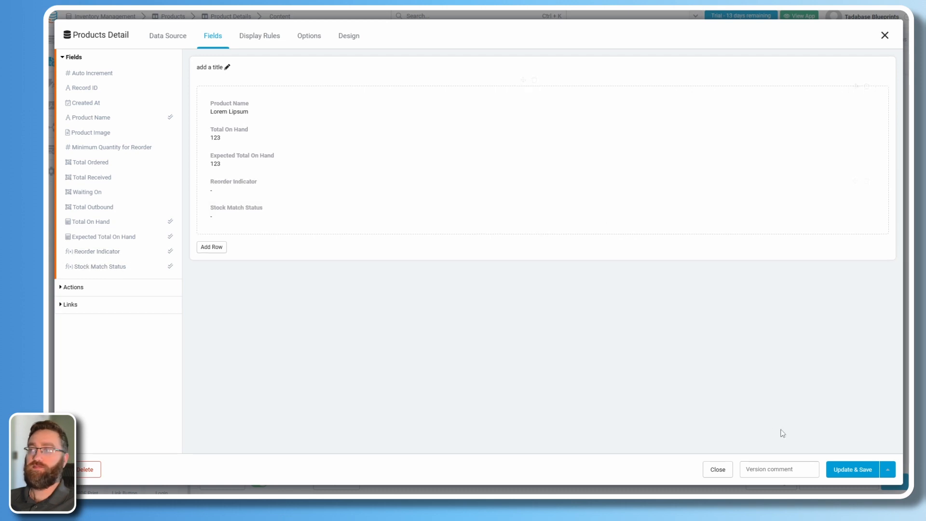
click(852, 470)
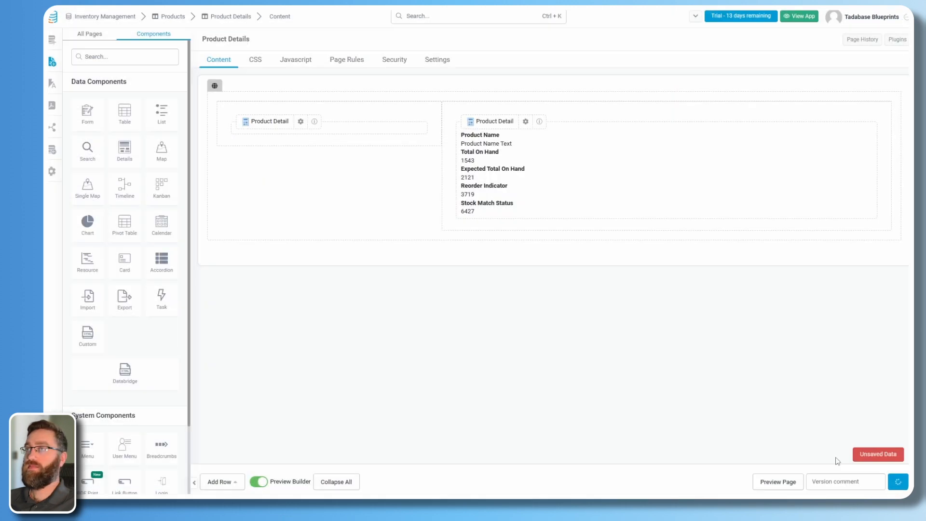
Preview the live app, view Product A's details, then return to the Products list.
click(761, 486)
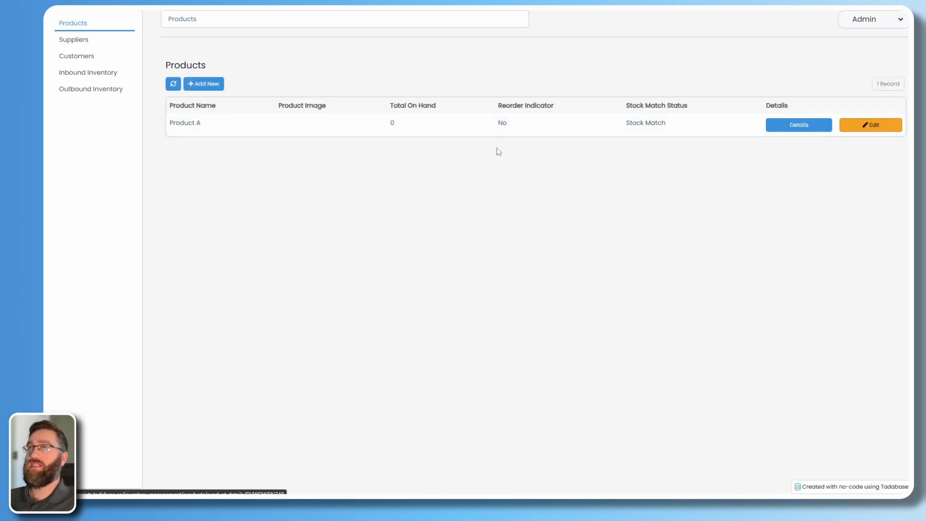
click(791, 126)
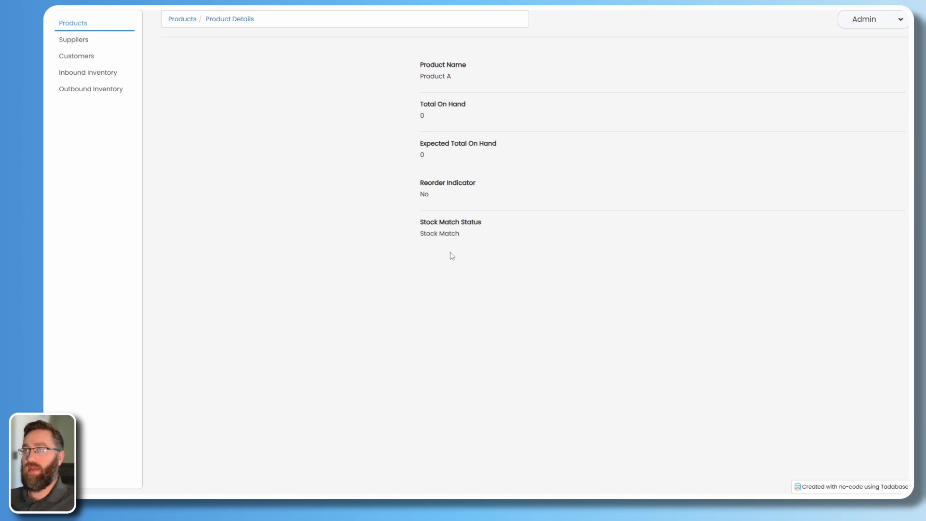
click(182, 20)
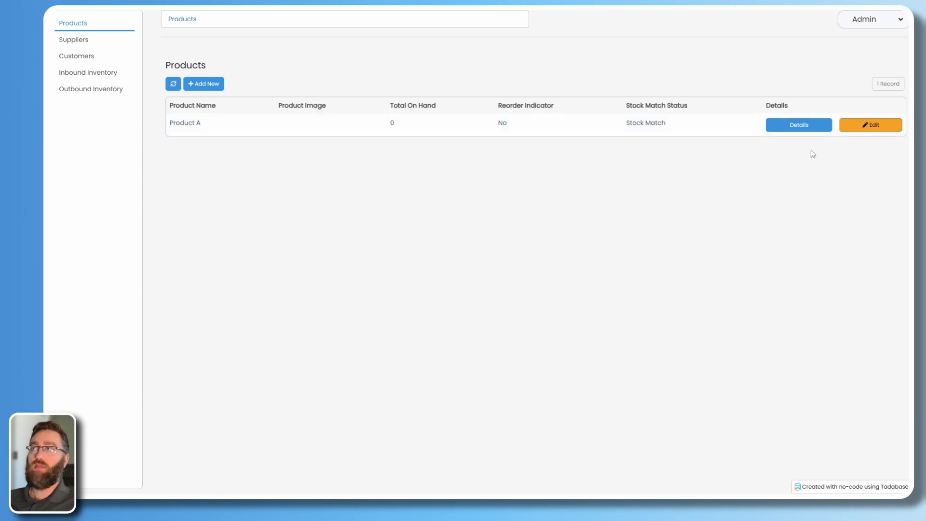
Rename Product A to MacBook Pro, upload two photos, set minimum reorder quantity 10, and save.
click(852, 127)
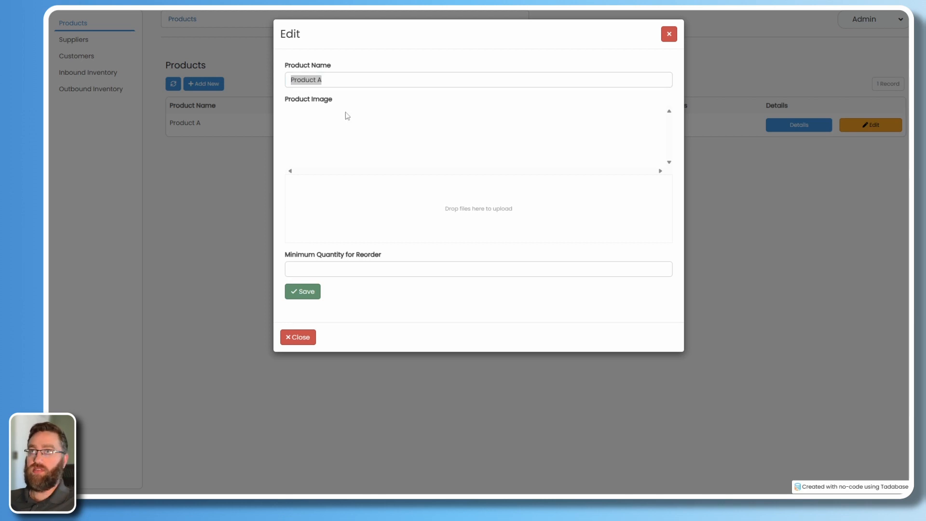
triple_click(351, 84)
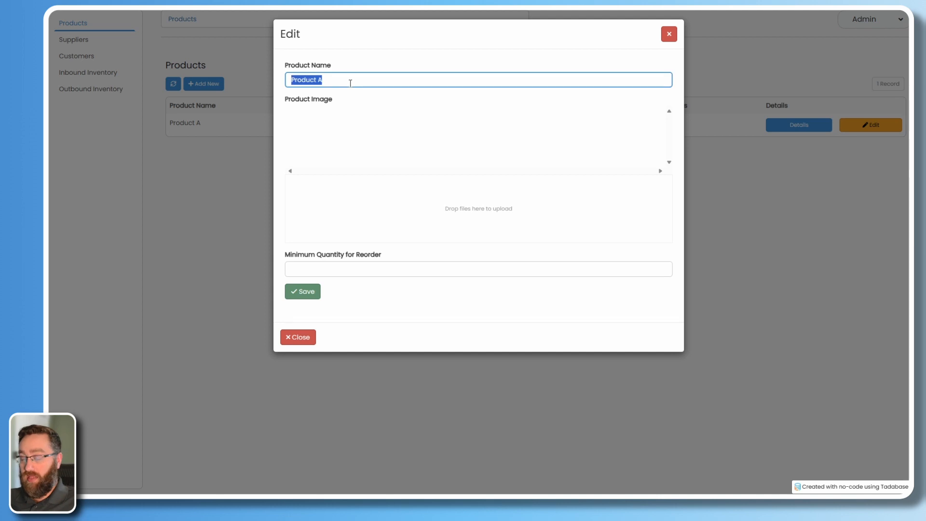
text(MacBook Pro)
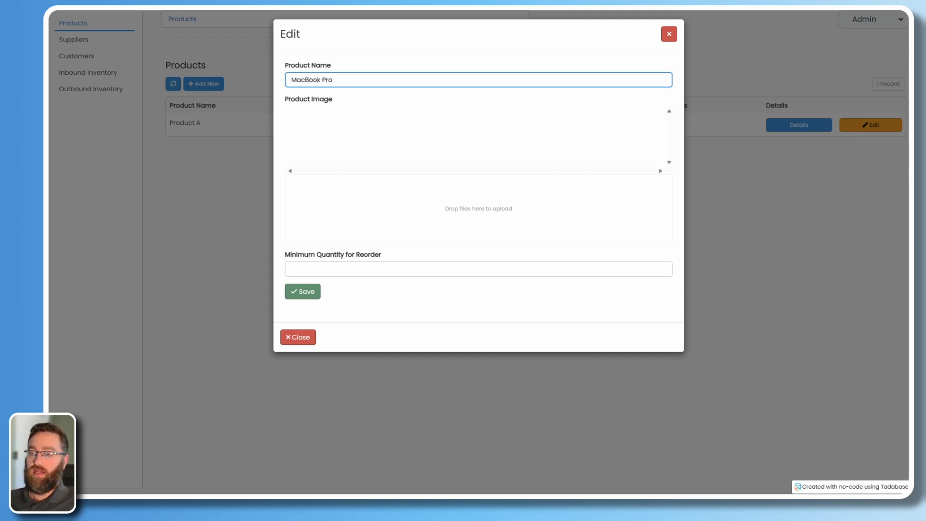
key(Tab)
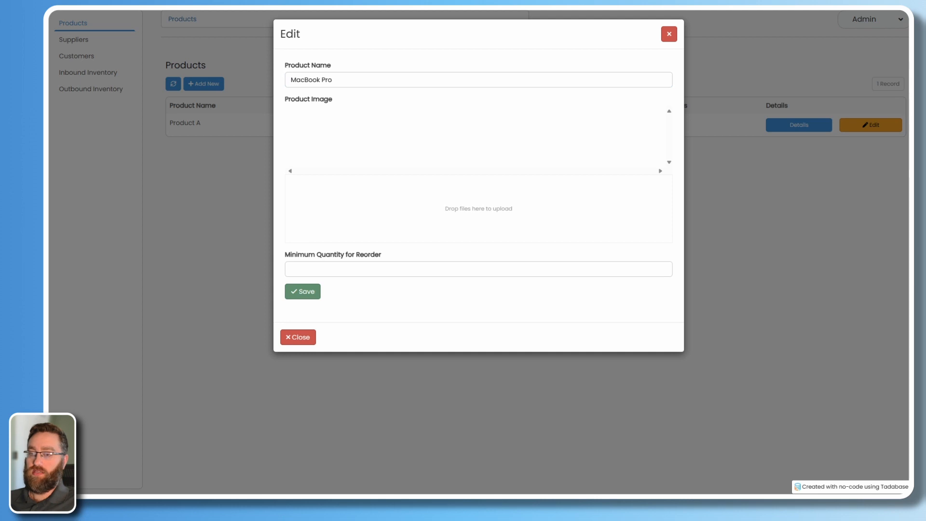
drag(457, 372, 440, 204)
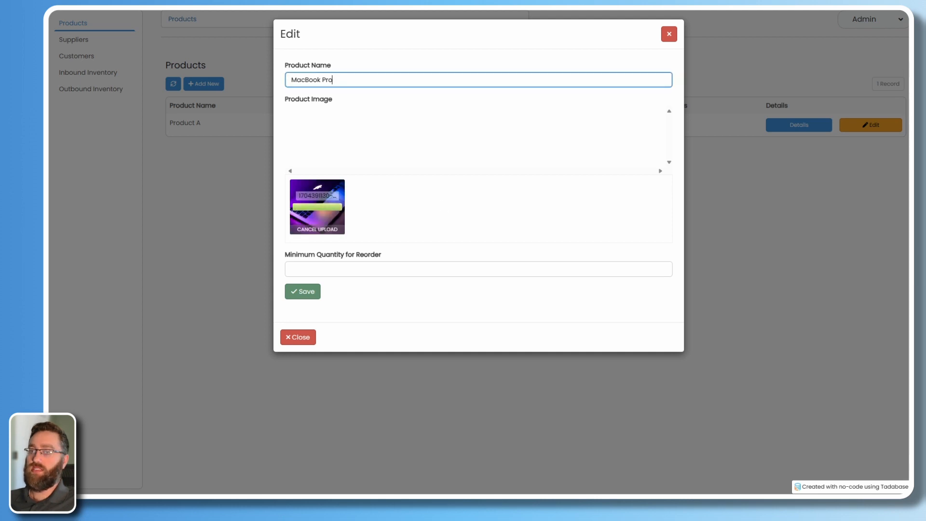
drag(461, 275, 438, 224)
click(343, 271)
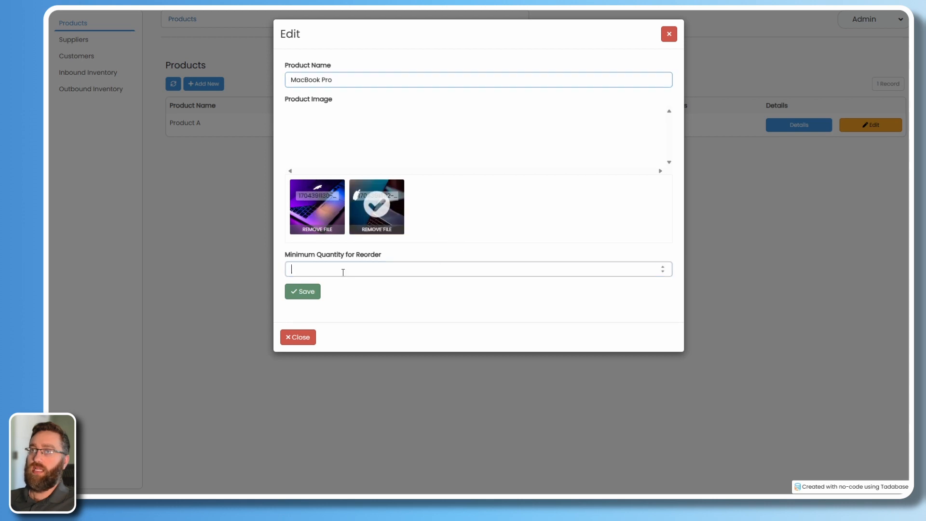
text(10)
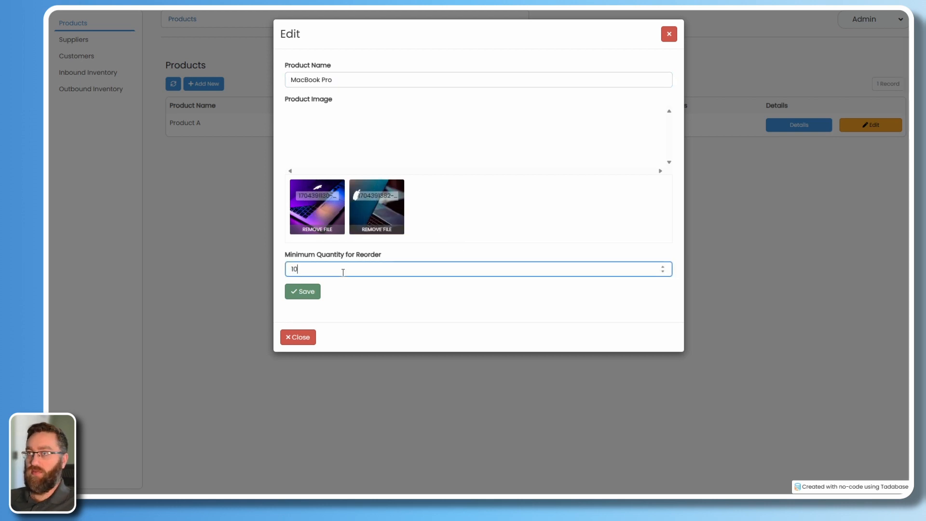
click(310, 295)
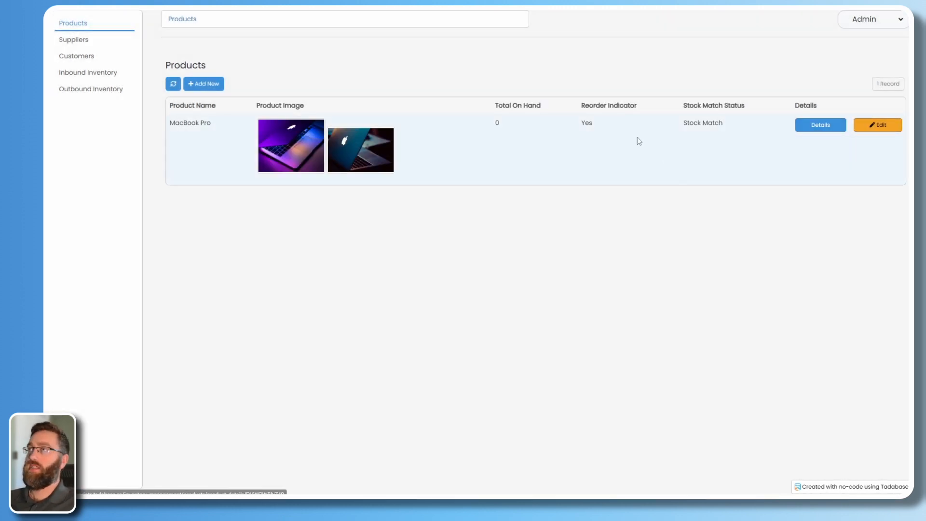
Check the Total On Hand, Reorder Indicator and Stock Match Status values in the products list.
drag(597, 126, 583, 128)
click(609, 135)
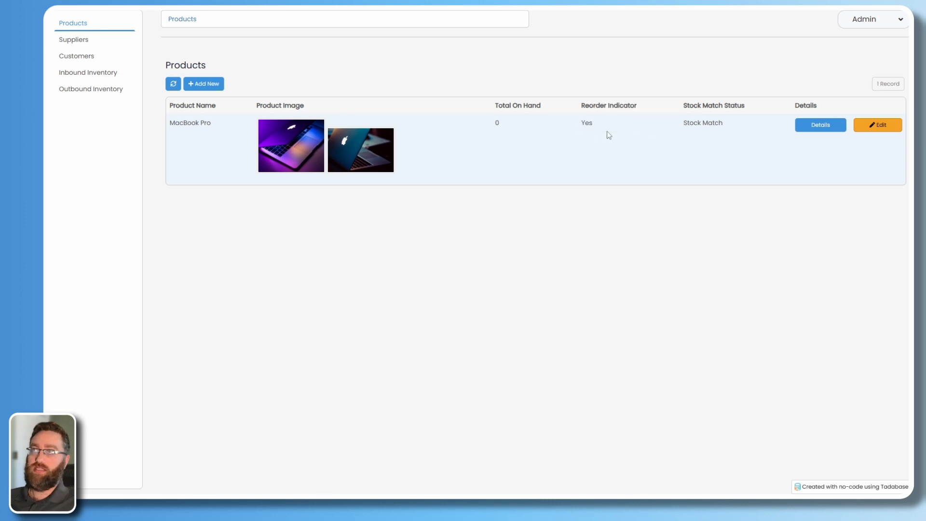
double_click(497, 123)
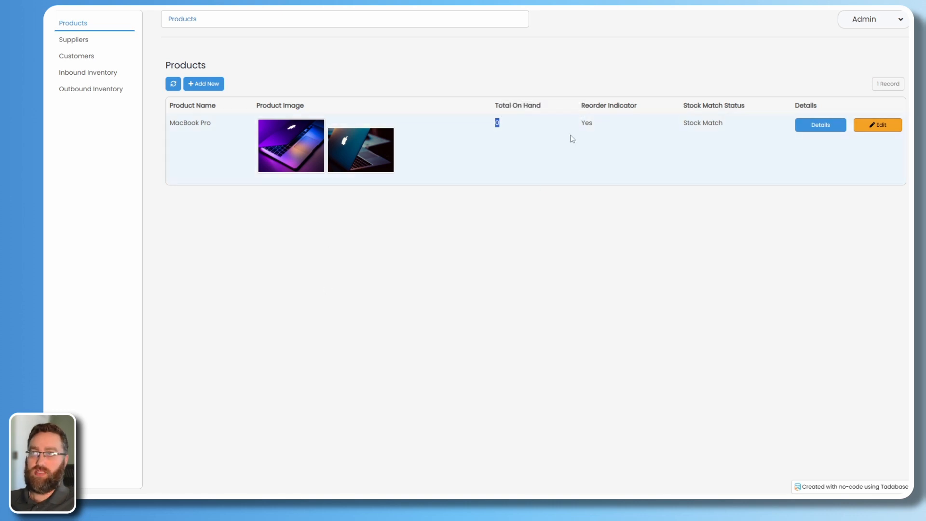
double_click(586, 124)
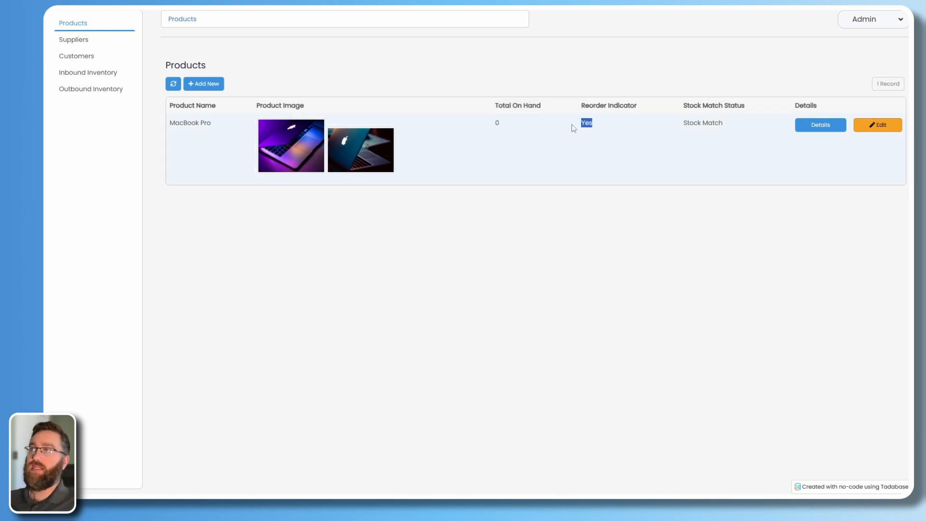
click(616, 179)
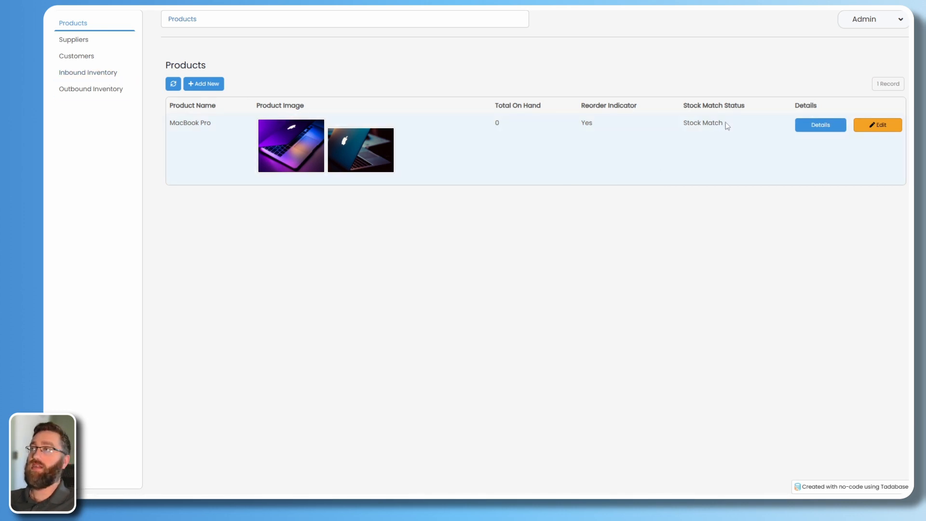
drag(727, 127, 684, 126)
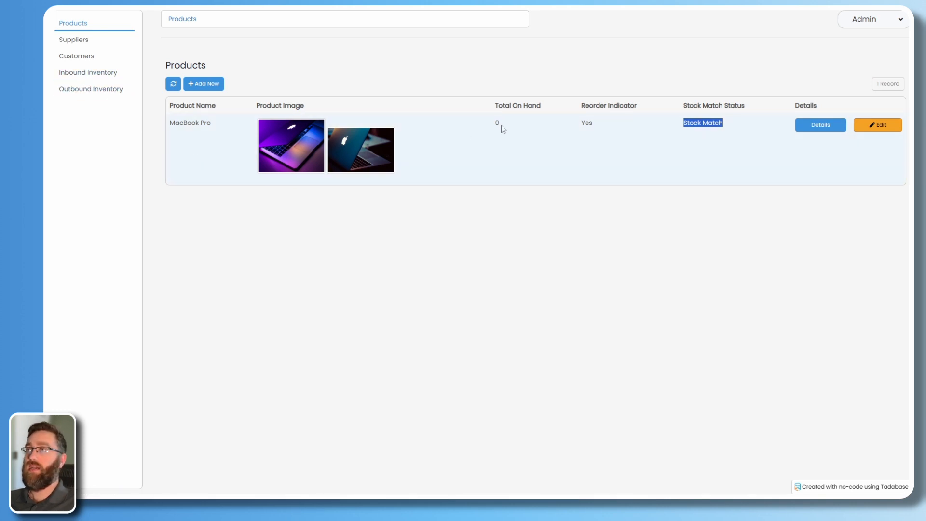
Open MacBook Pro's details page and jump to the builder's Product Details page.
drag(501, 127, 496, 126)
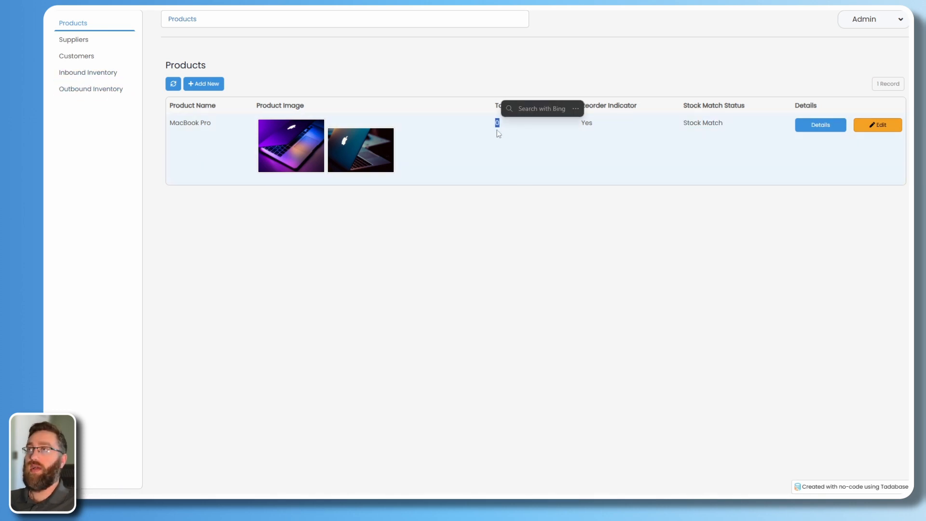
click(815, 132)
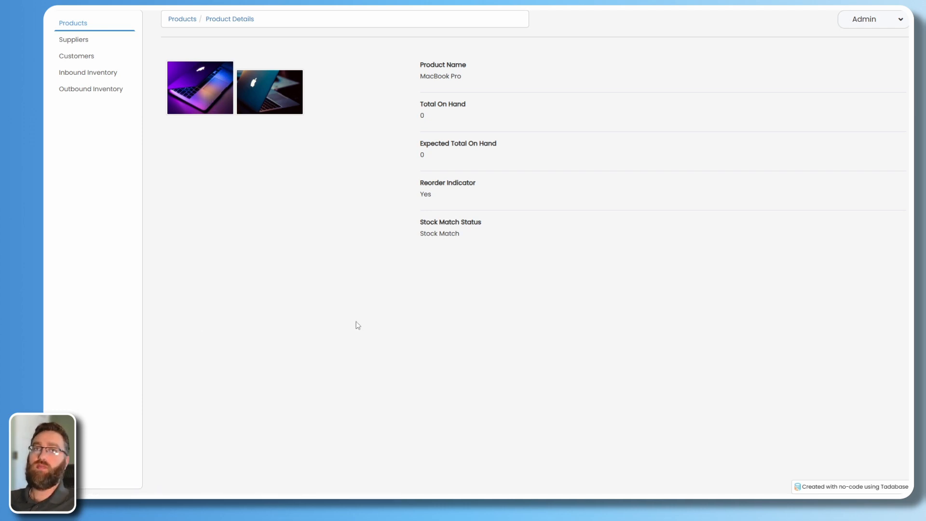
key(ctrl+Tab)
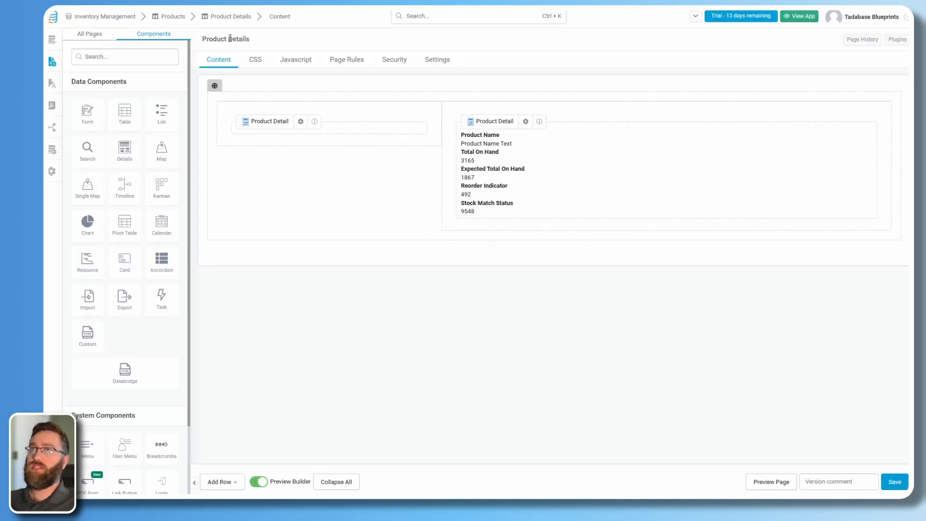
click(92, 34)
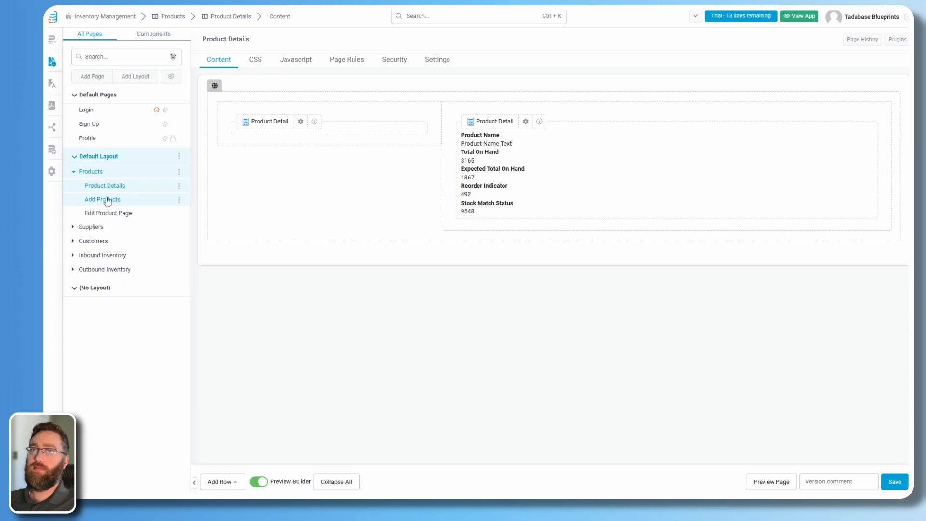
click(898, 41)
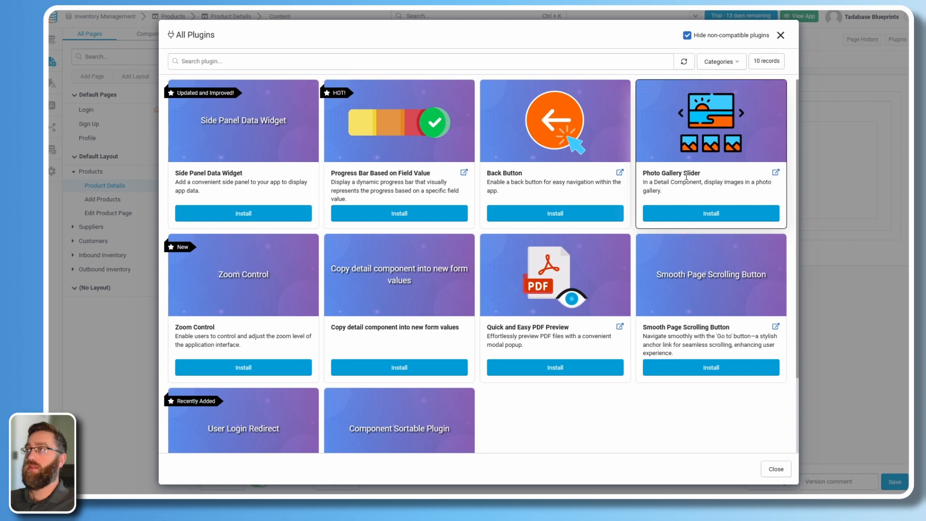
drag(644, 176, 701, 175)
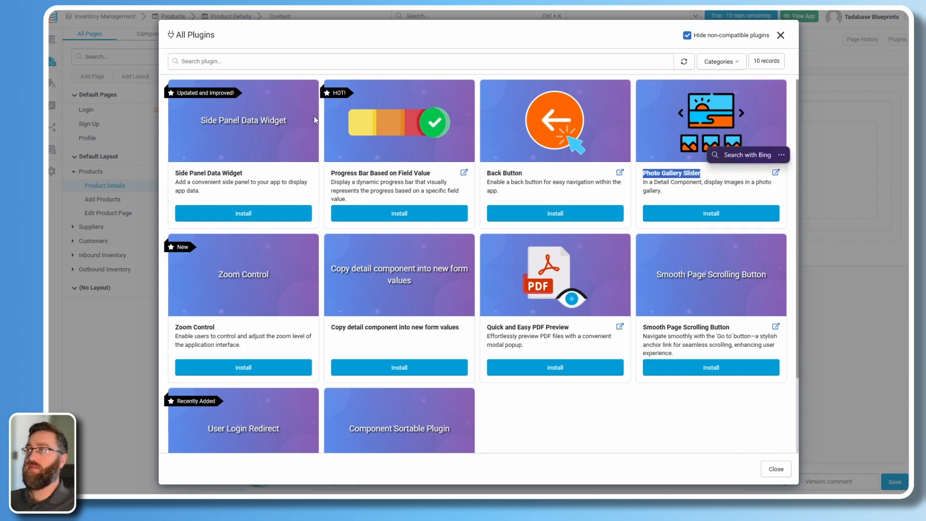
click(227, 61)
text(photo)
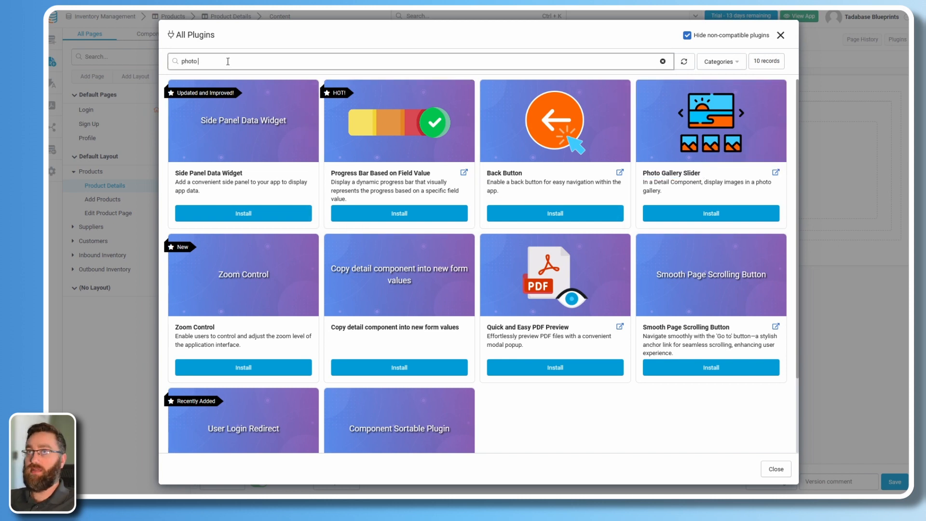
text( gallery)
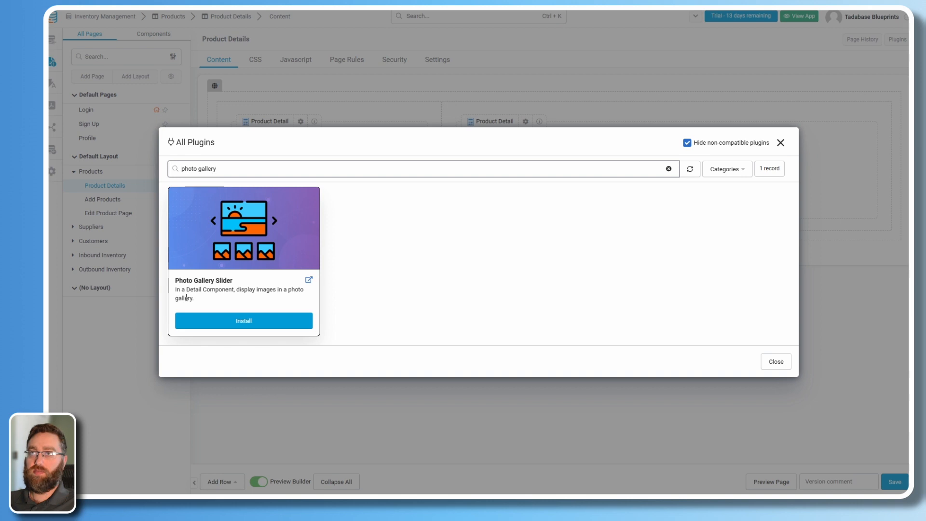
click(208, 323)
click(299, 265)
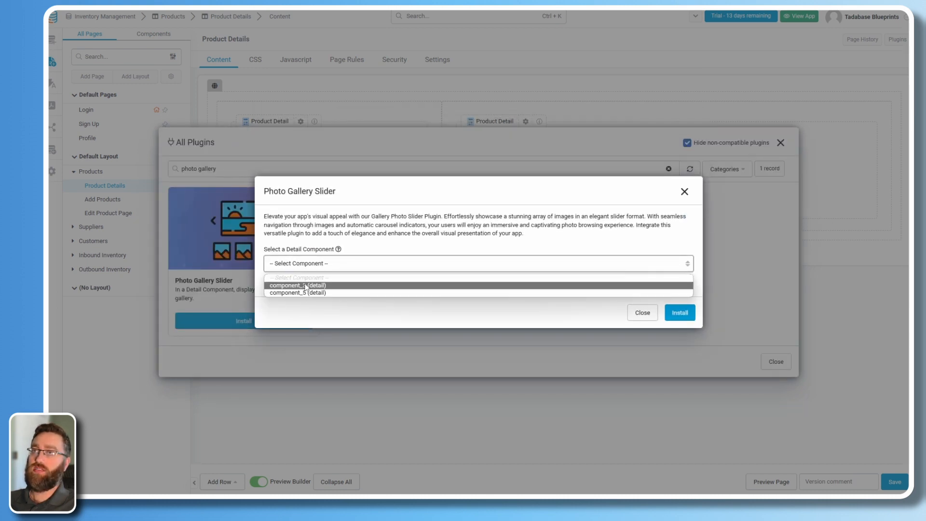
click(684, 191)
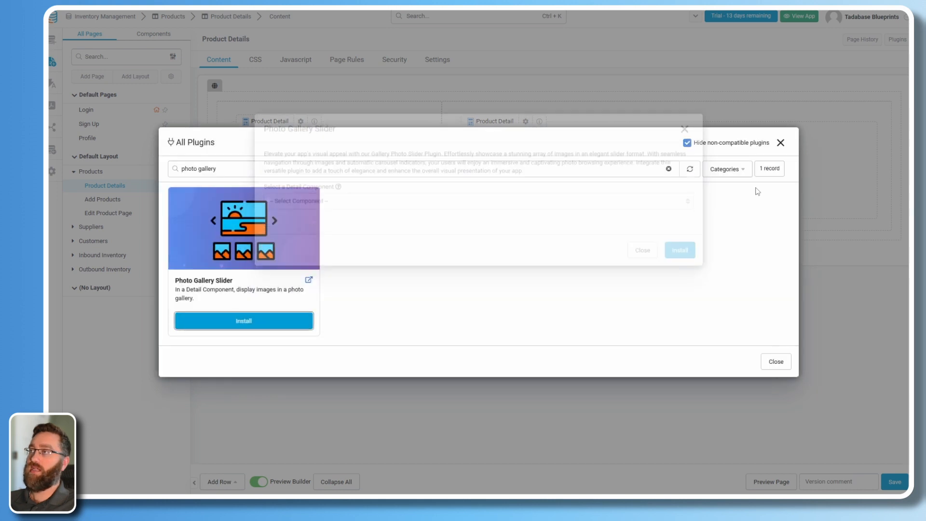
click(780, 143)
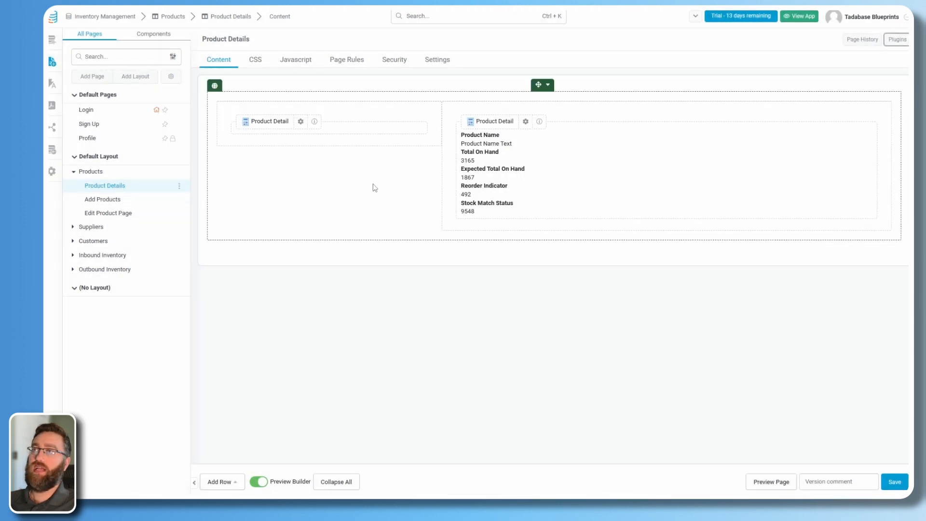
mouse_move(316, 124)
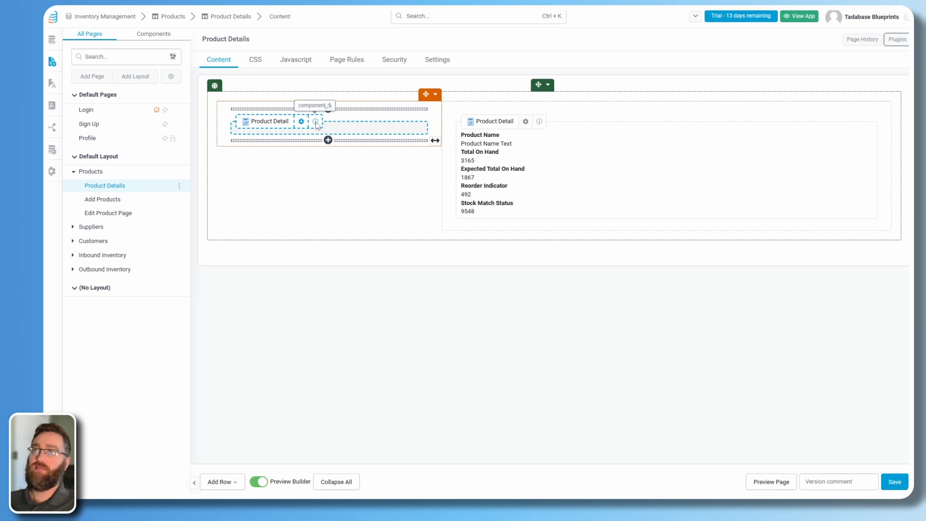
mouse_move(541, 126)
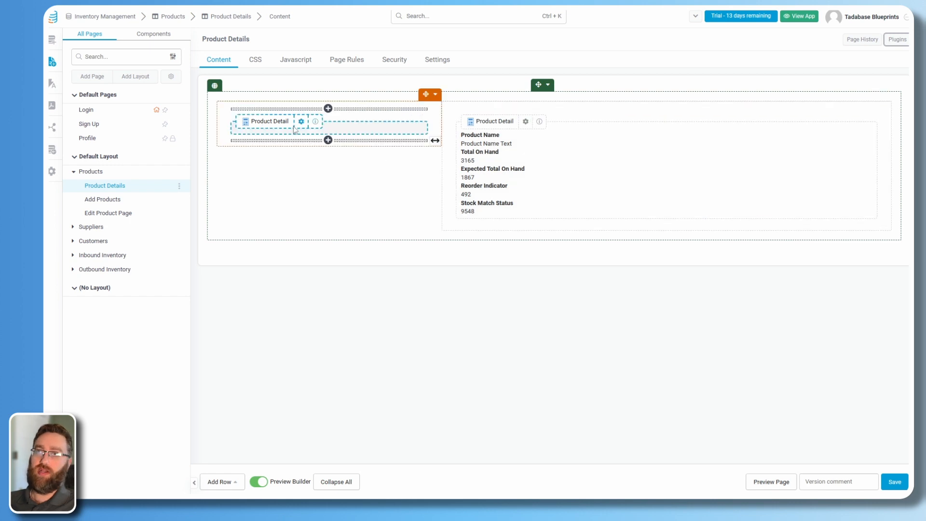
Install Photo Gallery Slider on component_5, using Product Image as the gallery's attachments.
click(892, 43)
click(695, 218)
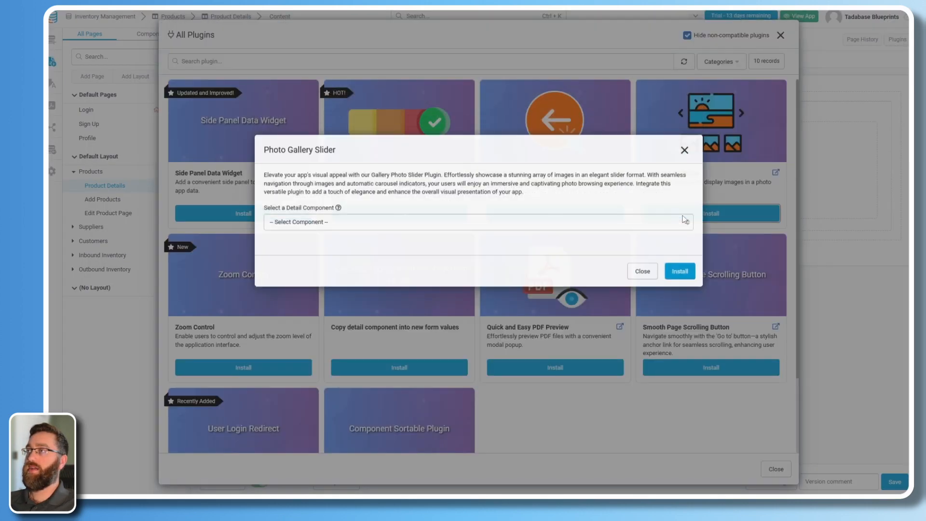
click(308, 266)
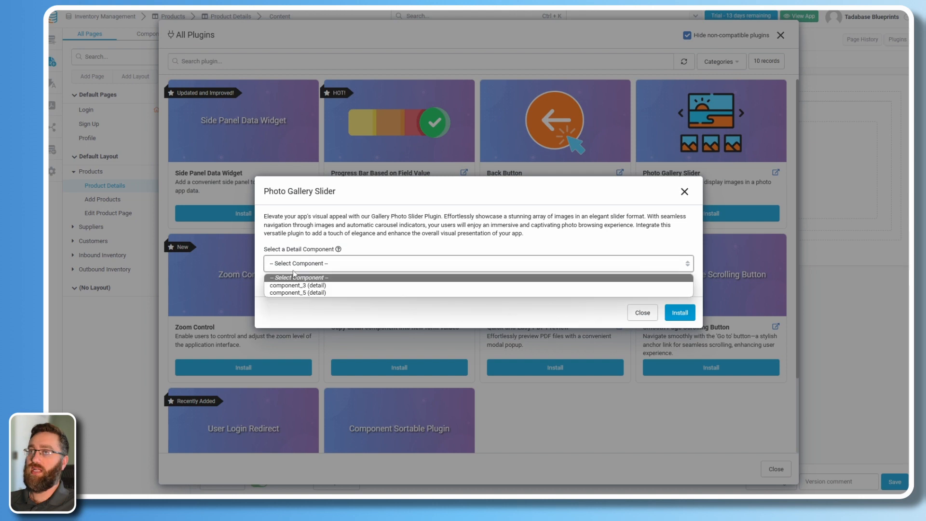
click(285, 293)
click(317, 289)
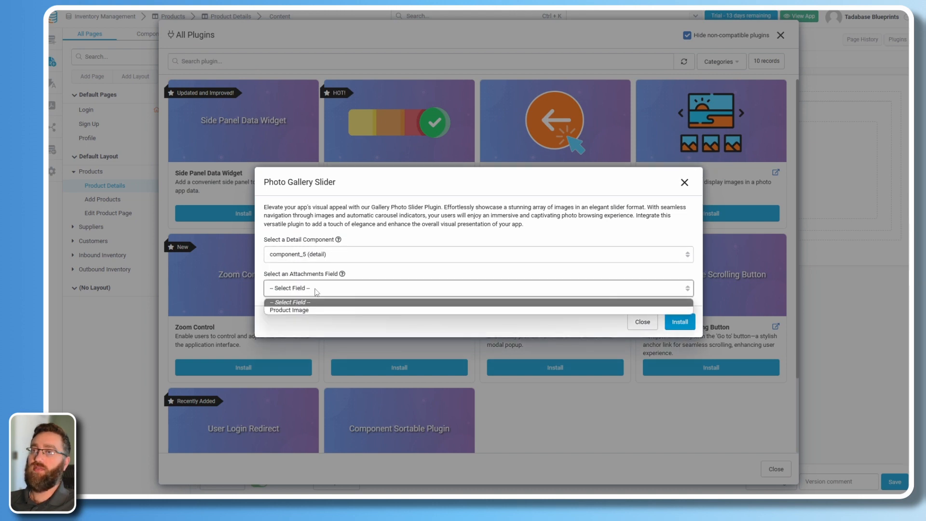
click(281, 310)
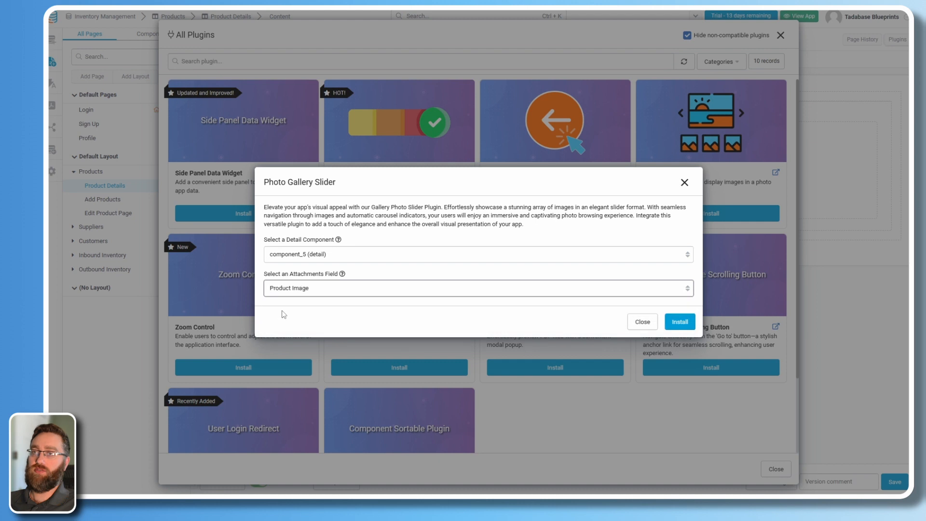
click(680, 326)
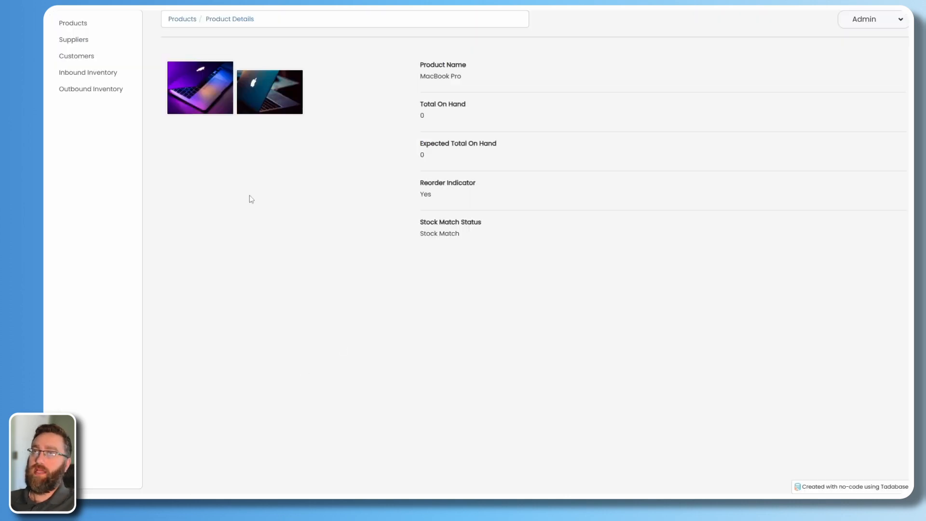
key(F5)
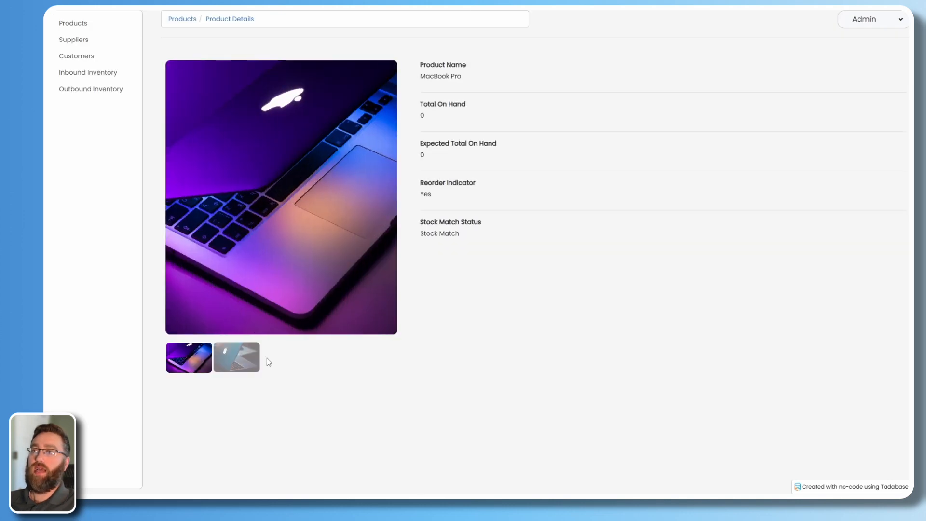
click(234, 366)
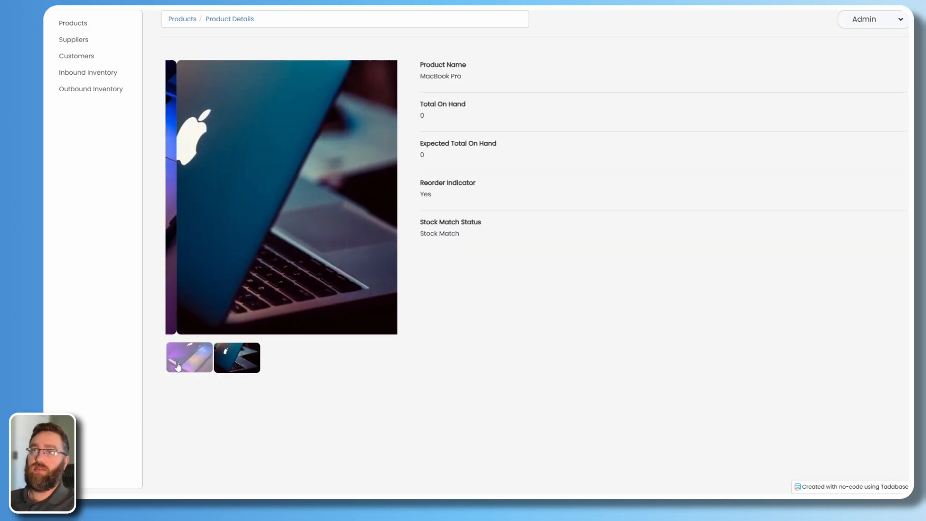
click(201, 372)
click(233, 372)
click(182, 369)
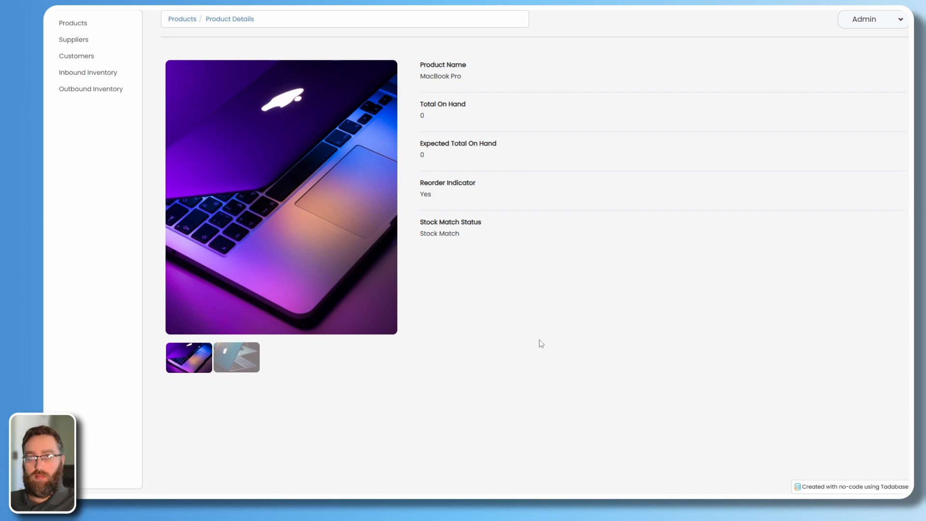
drag(461, 76, 419, 76)
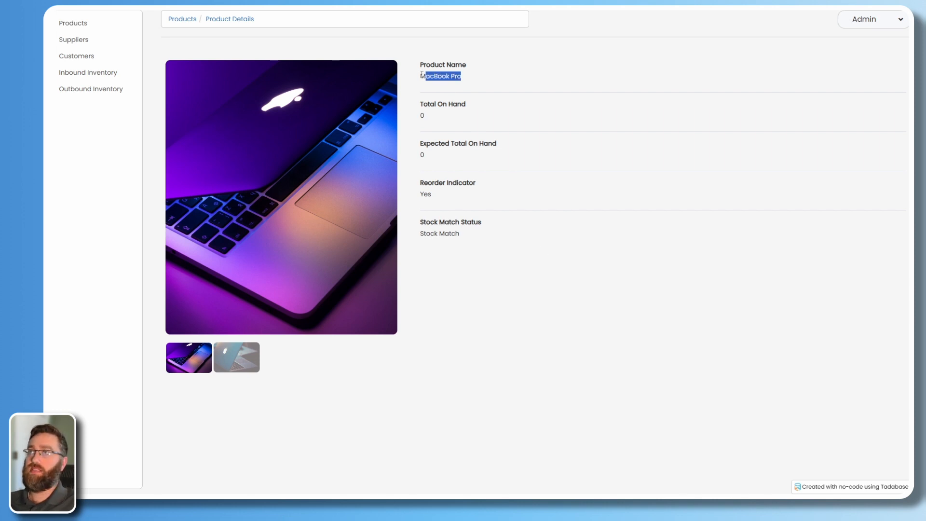
drag(427, 117, 420, 127)
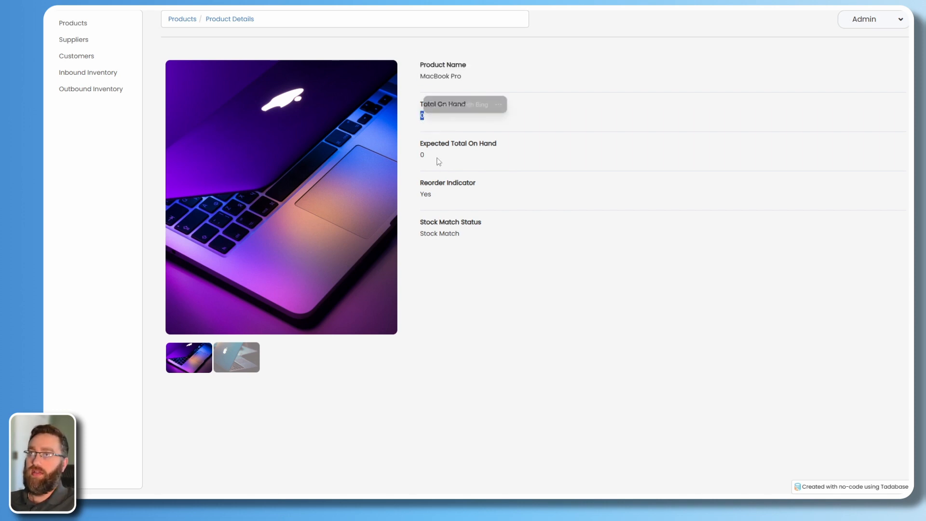
drag(428, 158, 420, 158)
click(425, 190)
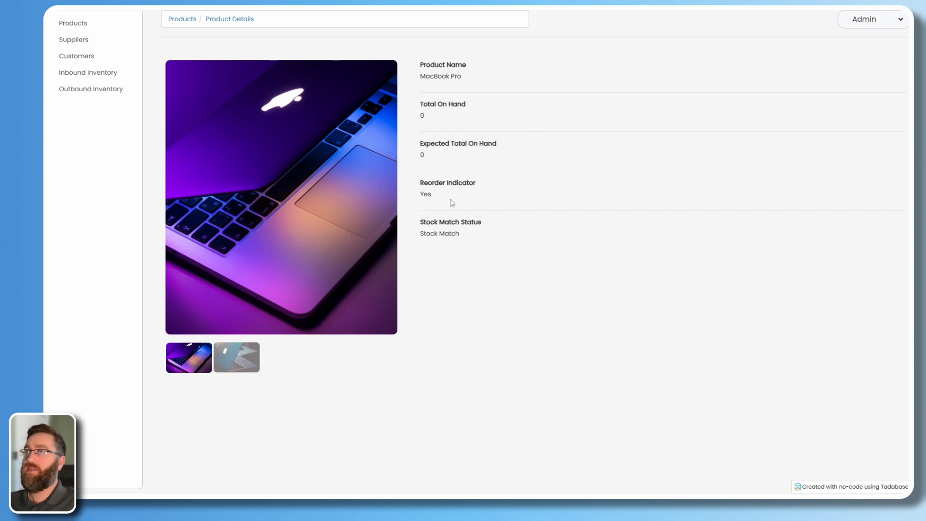
drag(433, 195, 428, 194)
drag(470, 224, 465, 223)
drag(461, 234, 455, 234)
click(464, 335)
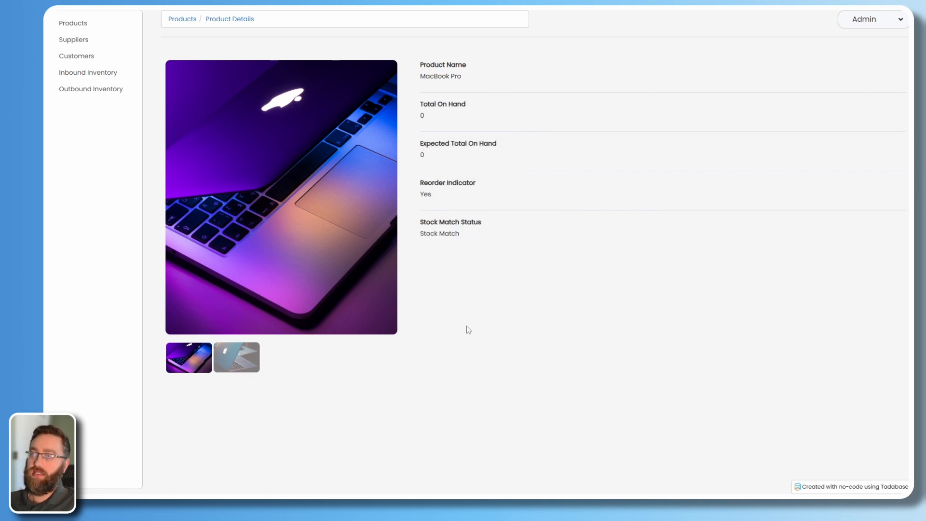
click(251, 365)
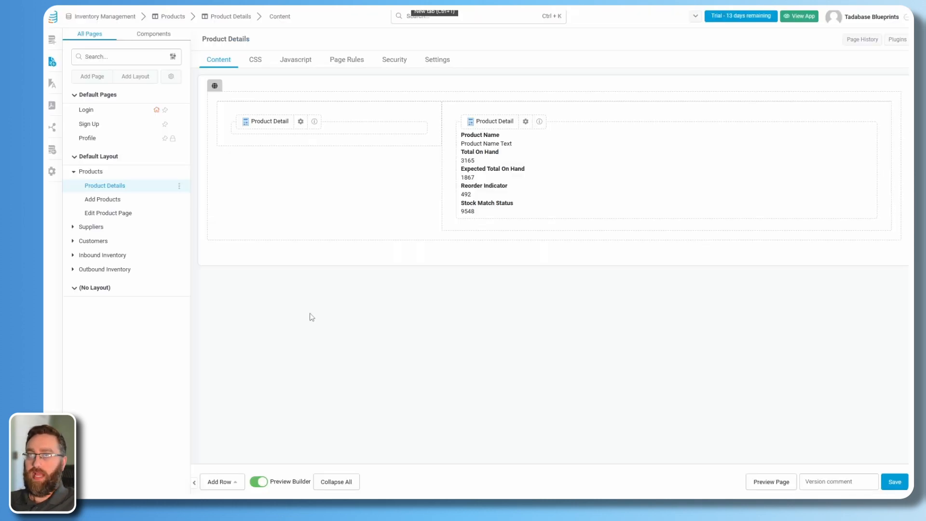
Add a two-column row with a connected Inbound Inventory table in the left column.
click(217, 483)
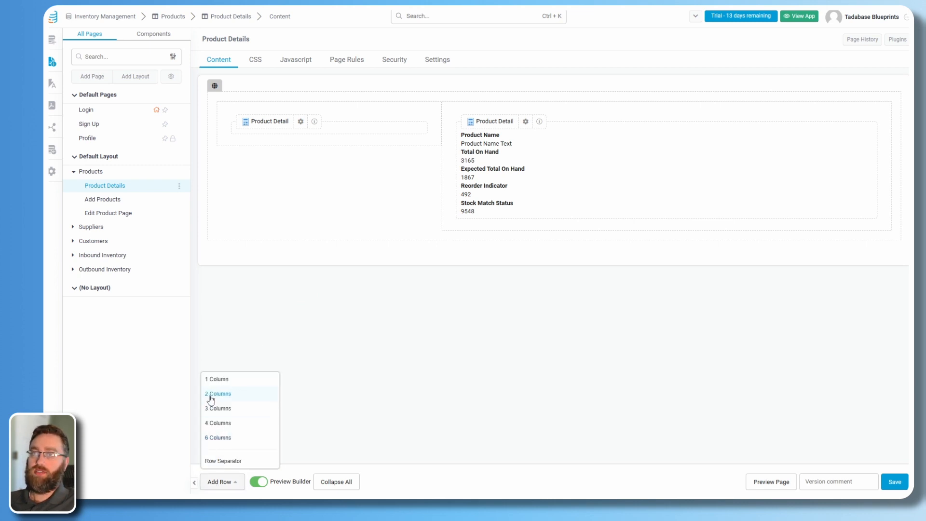
click(209, 397)
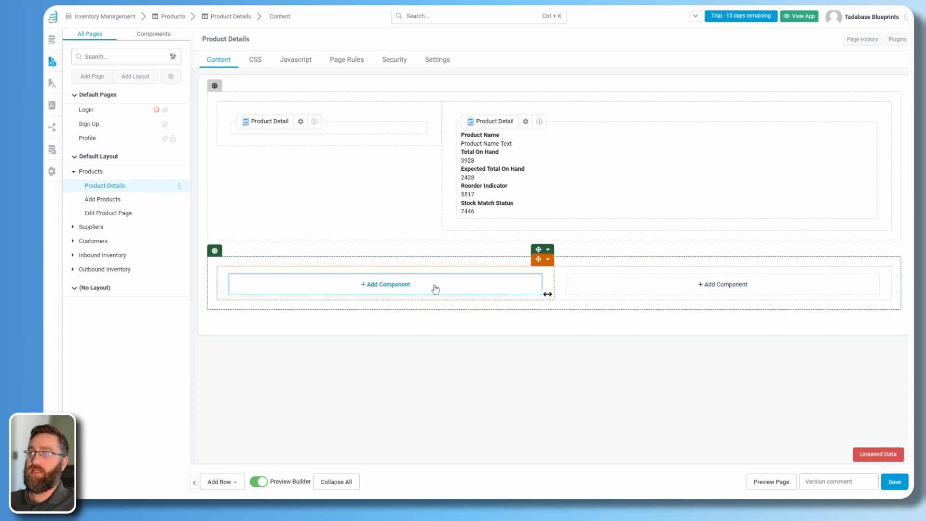
click(388, 285)
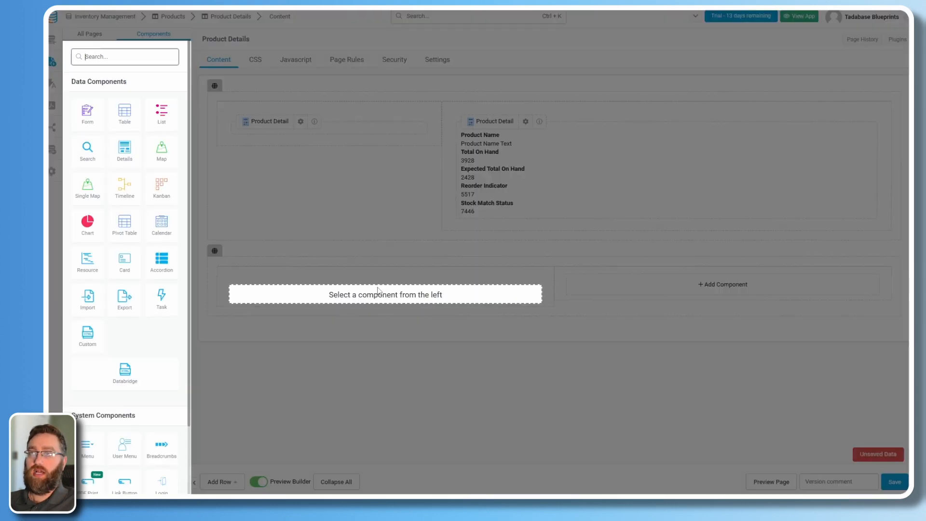
click(124, 113)
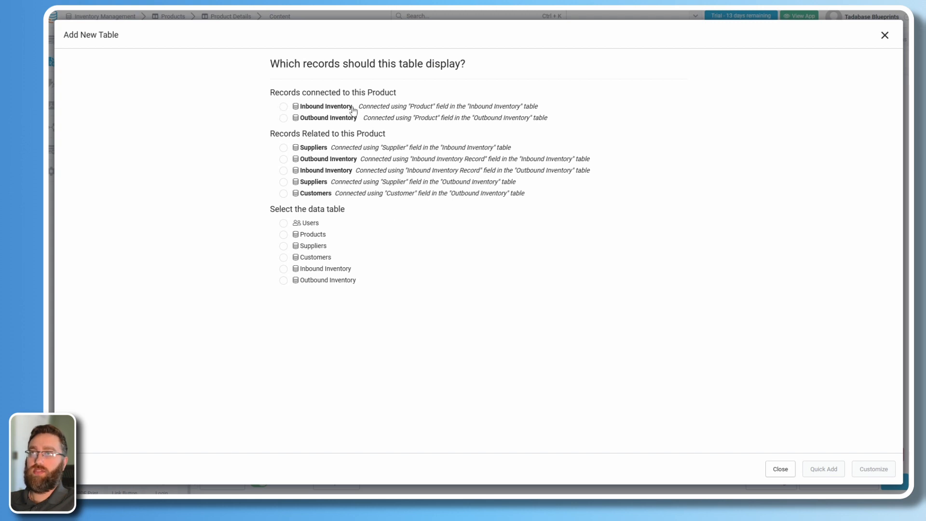
click(318, 108)
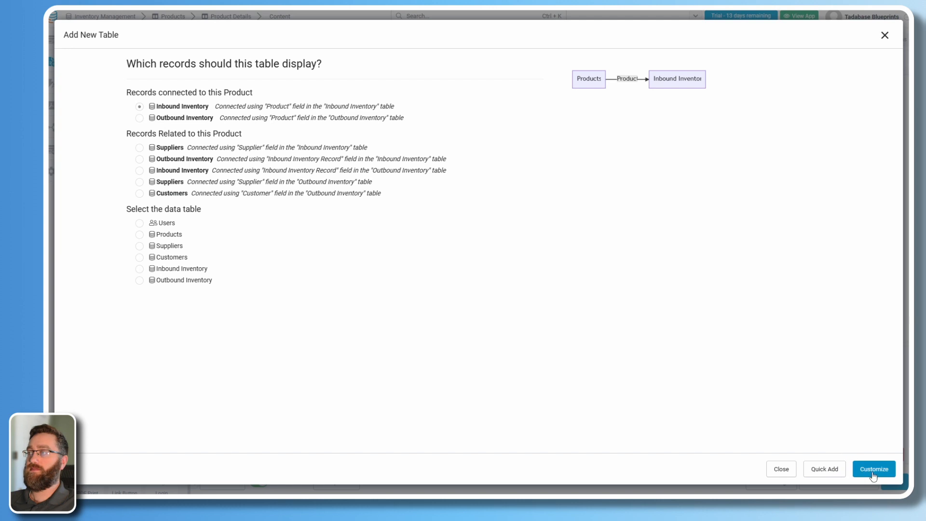
Give the Inbound Inventory table Product, Supplier, Qty Ordered and Order Status columns and save.
click(868, 469)
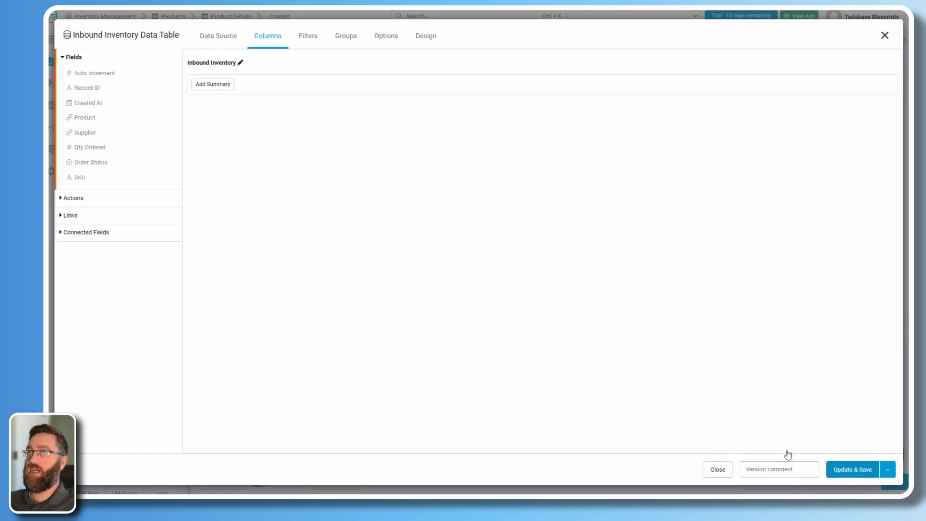
click(85, 119)
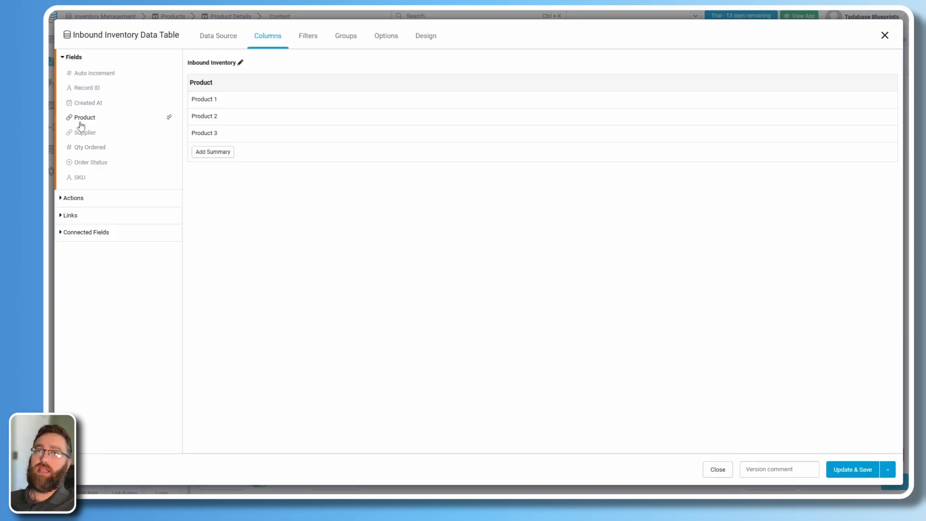
click(86, 133)
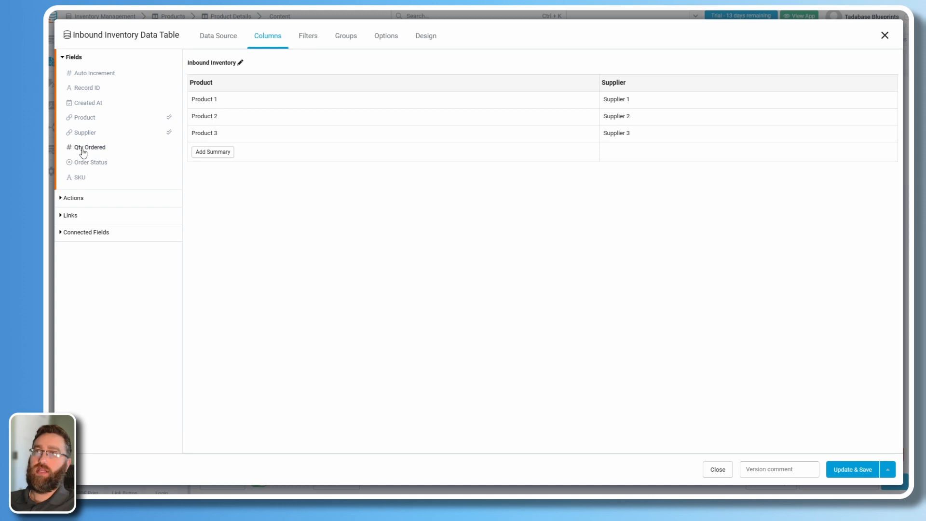
click(83, 151)
click(86, 164)
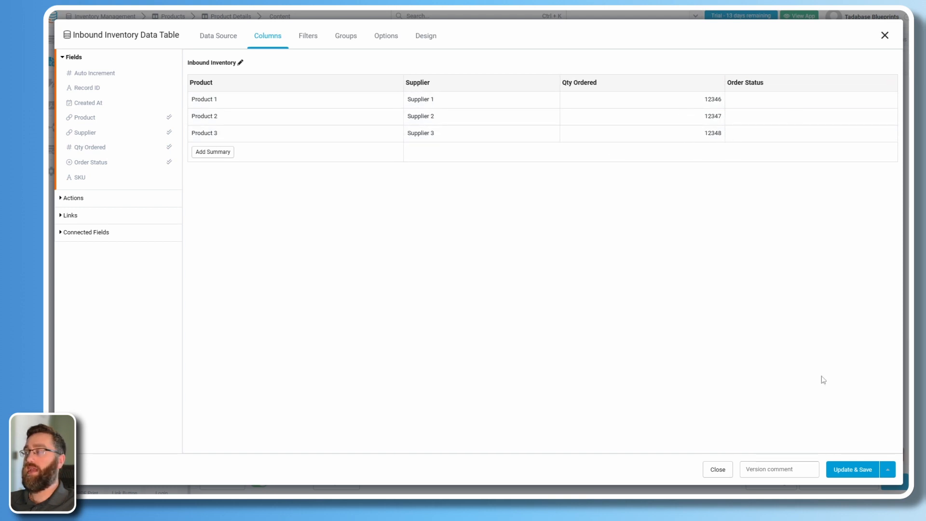
click(845, 473)
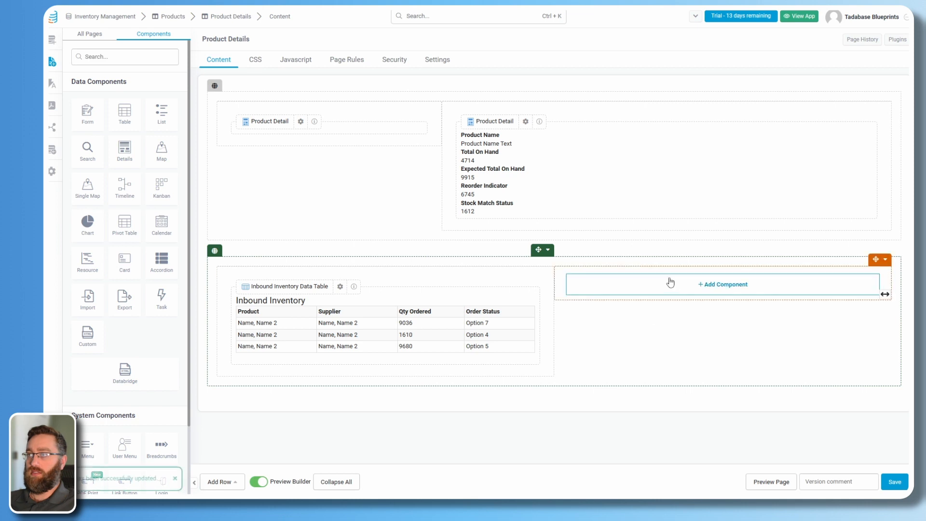
click(722, 290)
Put a table of Outbound Inventory records connected to this product in the right column.
click(118, 116)
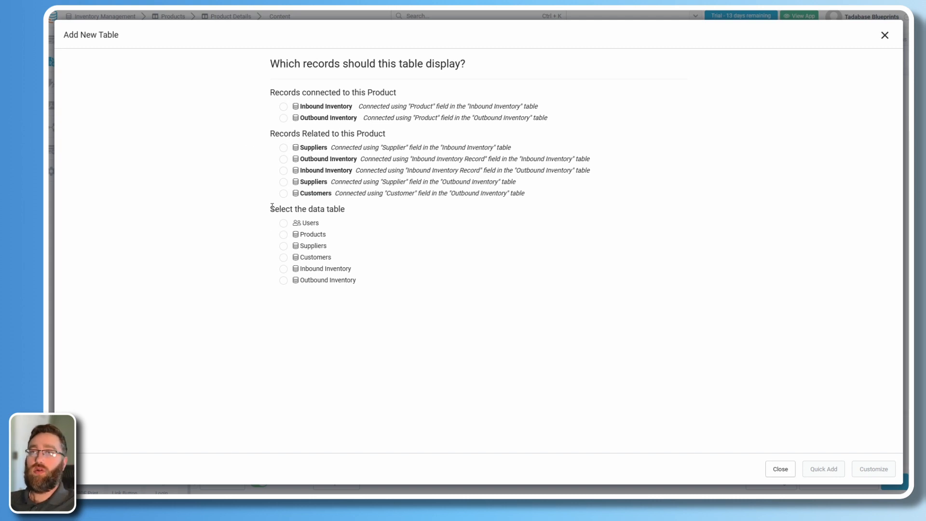
drag(272, 207, 347, 213)
click(374, 237)
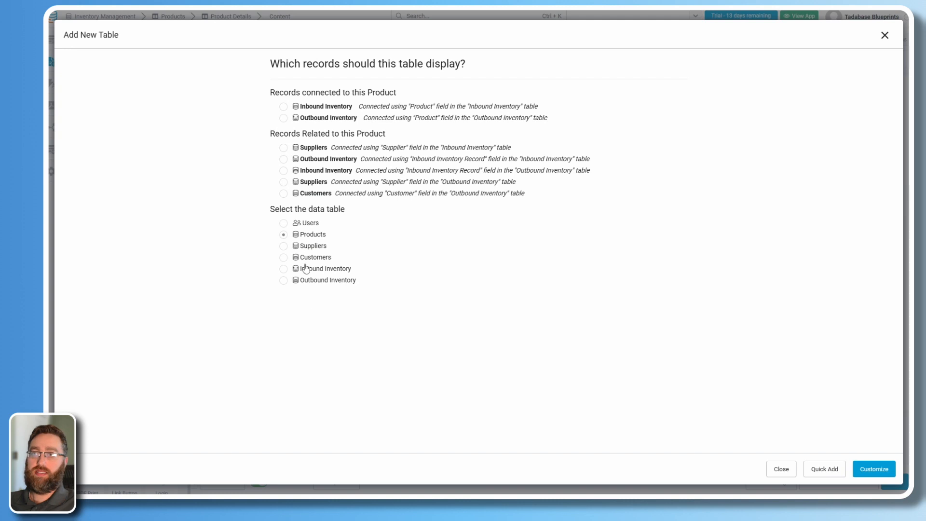
click(284, 281)
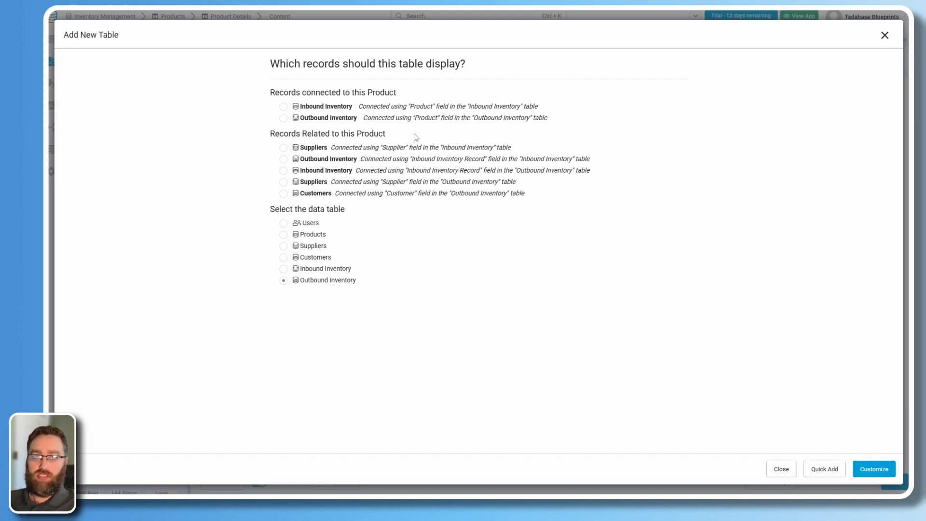
click(283, 119)
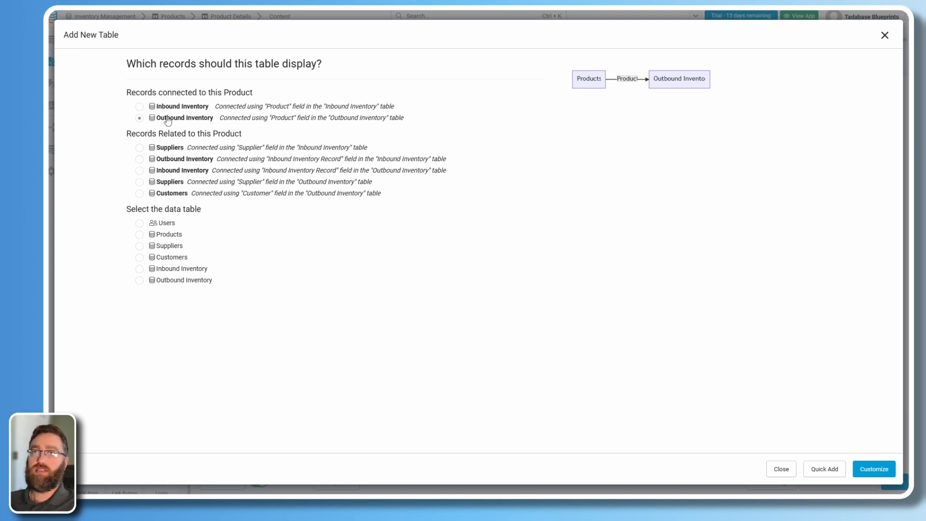
Show Inbound Inventory Record first, then Product, Supplier, Customer and Outbound Quantity, and save.
click(874, 469)
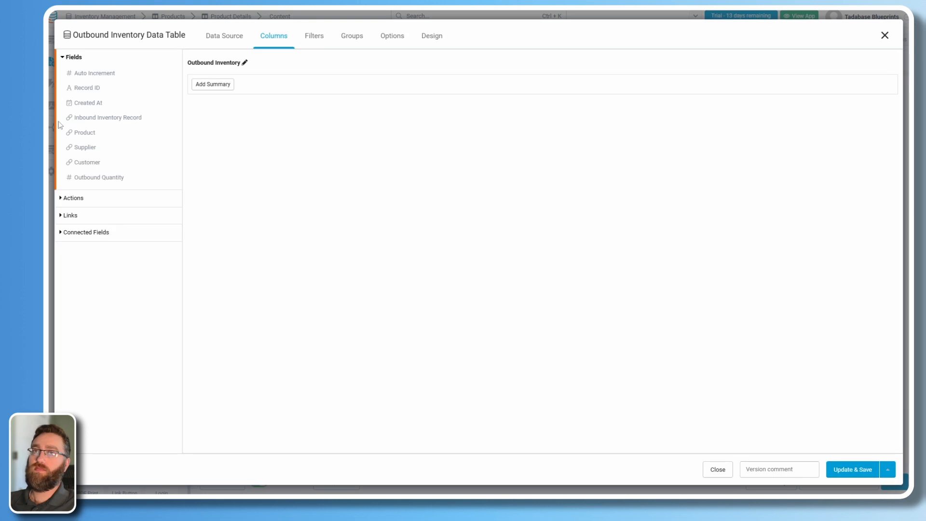
click(85, 133)
click(86, 148)
click(88, 163)
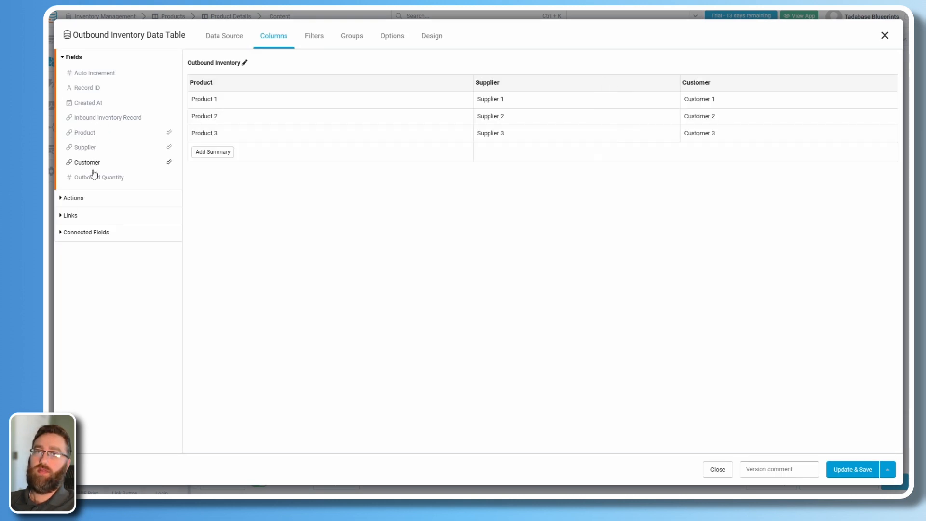
click(99, 177)
click(101, 118)
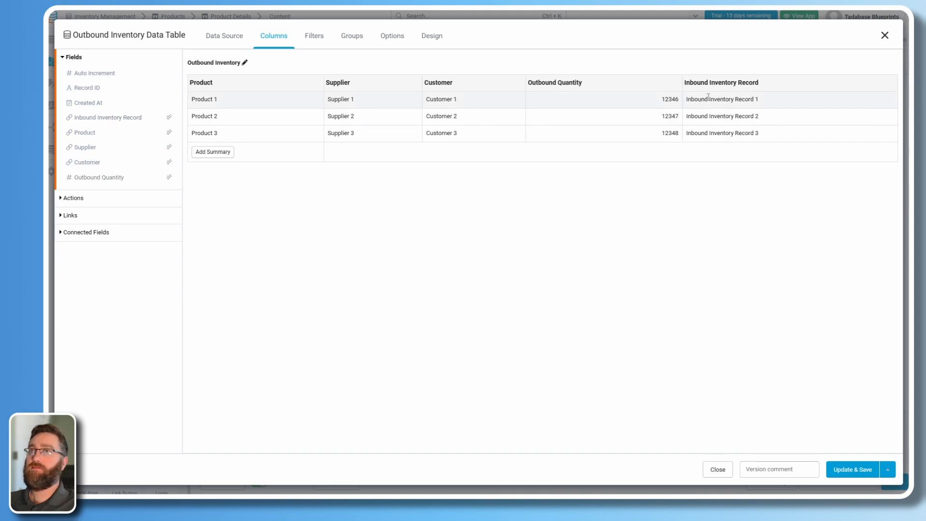
drag(724, 83, 232, 92)
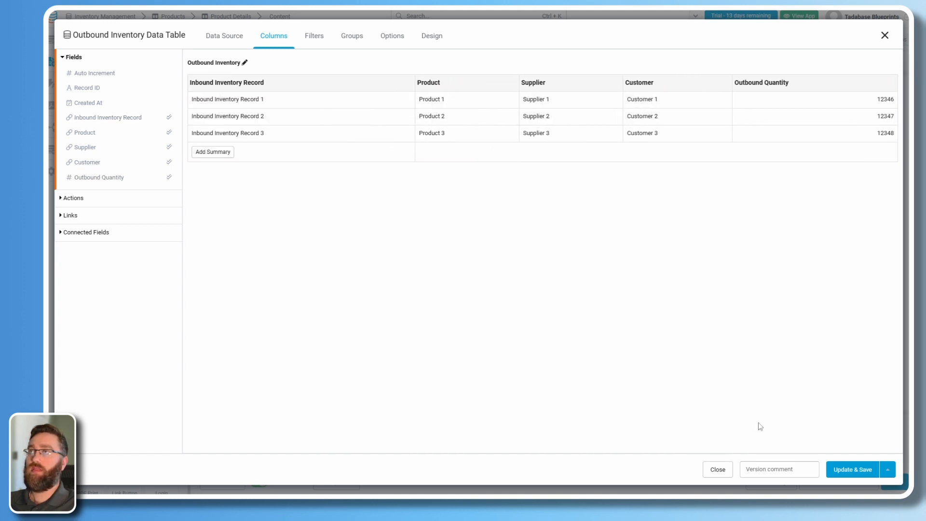
click(852, 473)
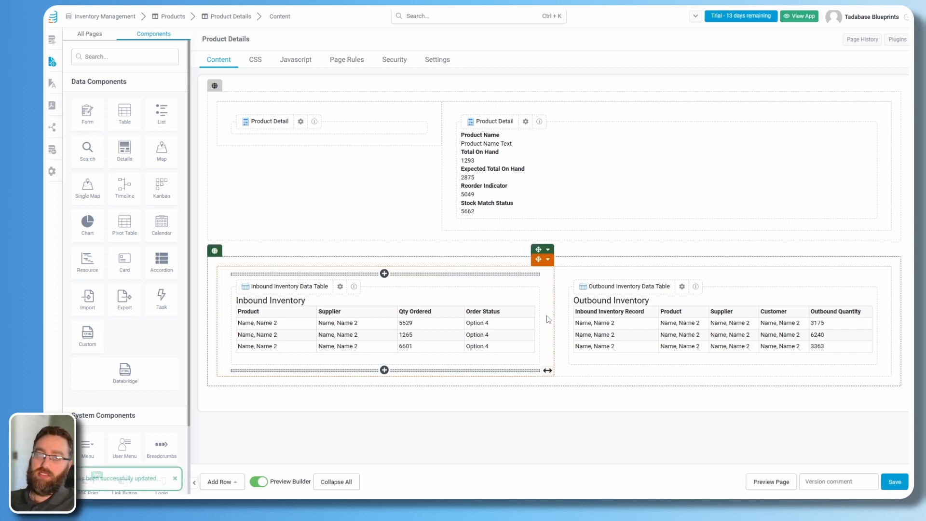
On the Suppliers page, remove Auto Increment, Record ID and Created At columns and retitle the table Suppliers.
click(91, 37)
click(90, 171)
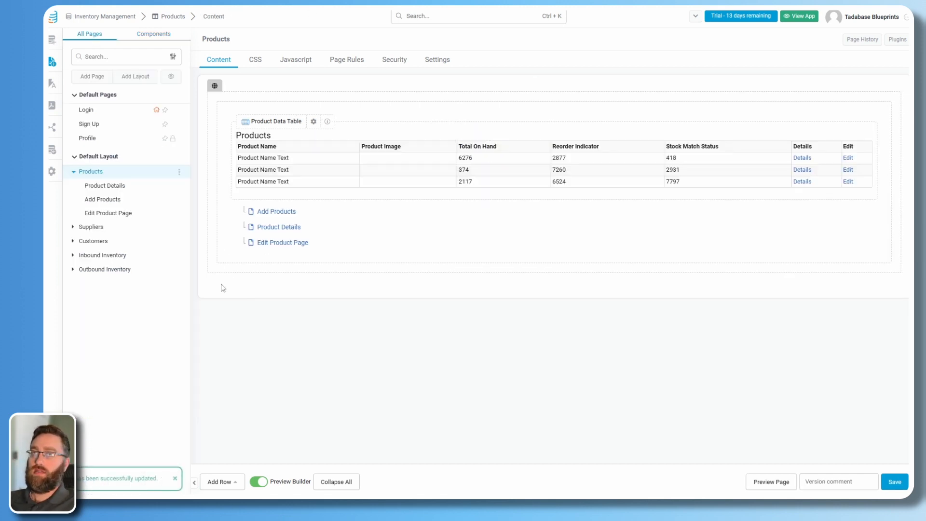
click(83, 228)
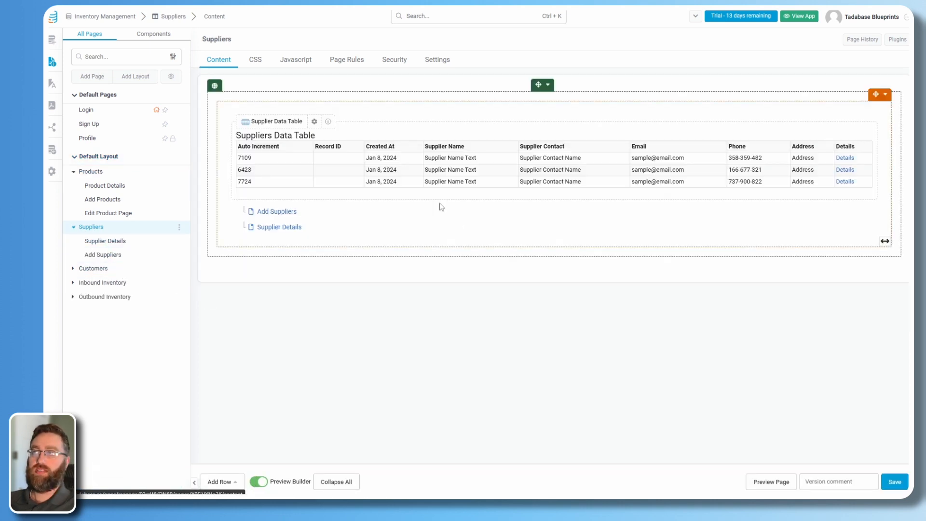
click(348, 147)
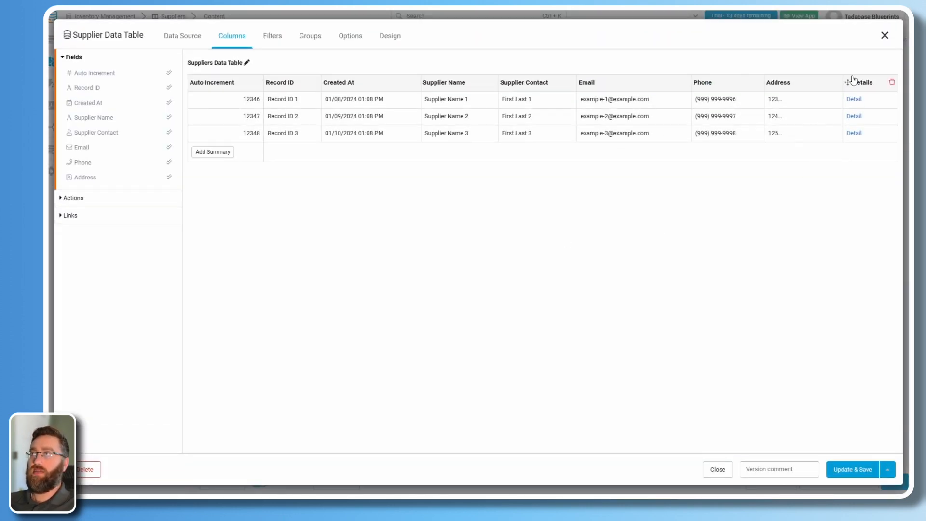
click(265, 83)
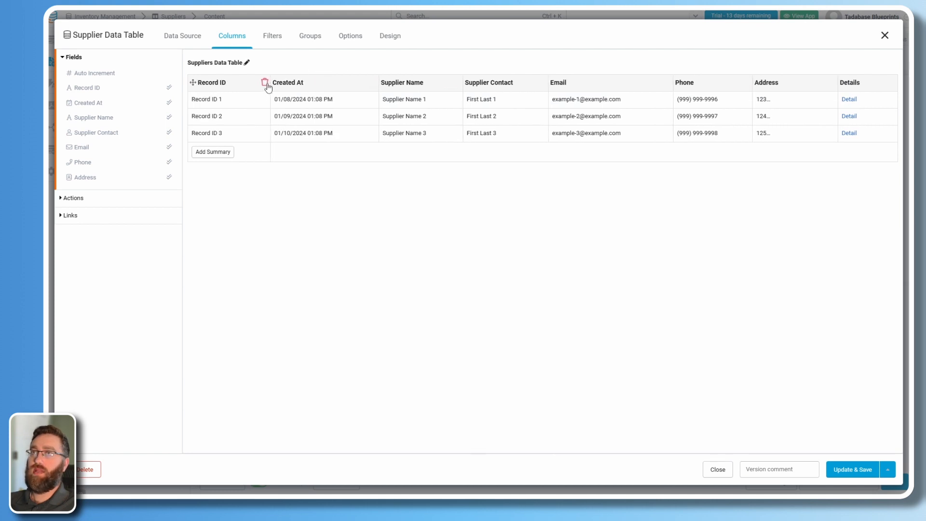
click(265, 83)
click(305, 83)
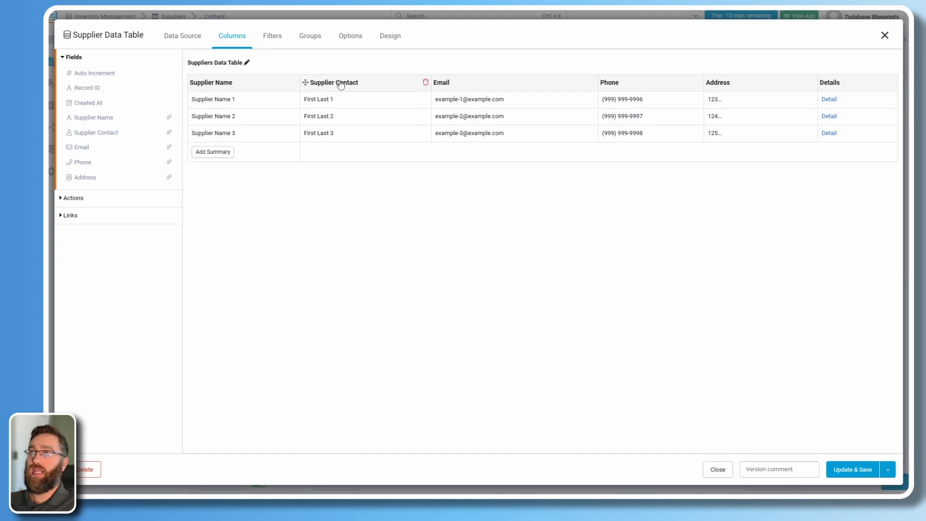
click(247, 62)
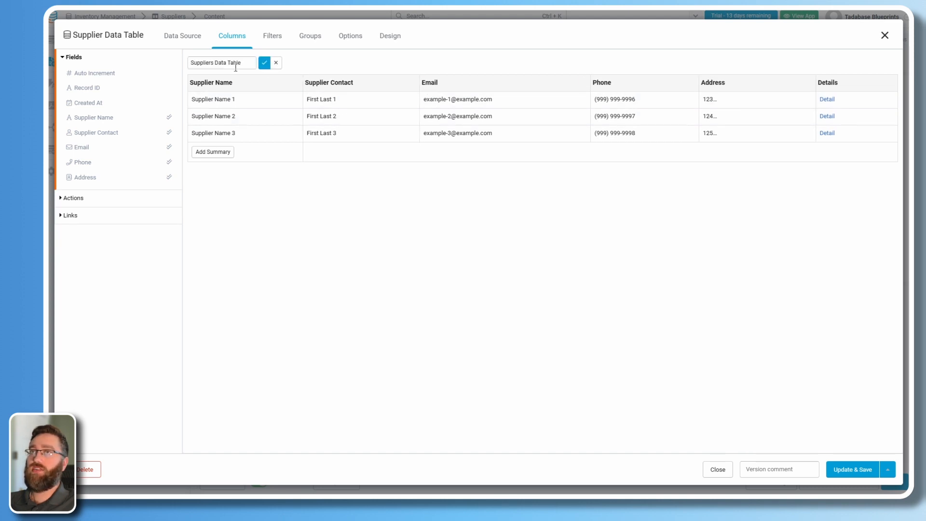
drag(238, 63, 232, 63)
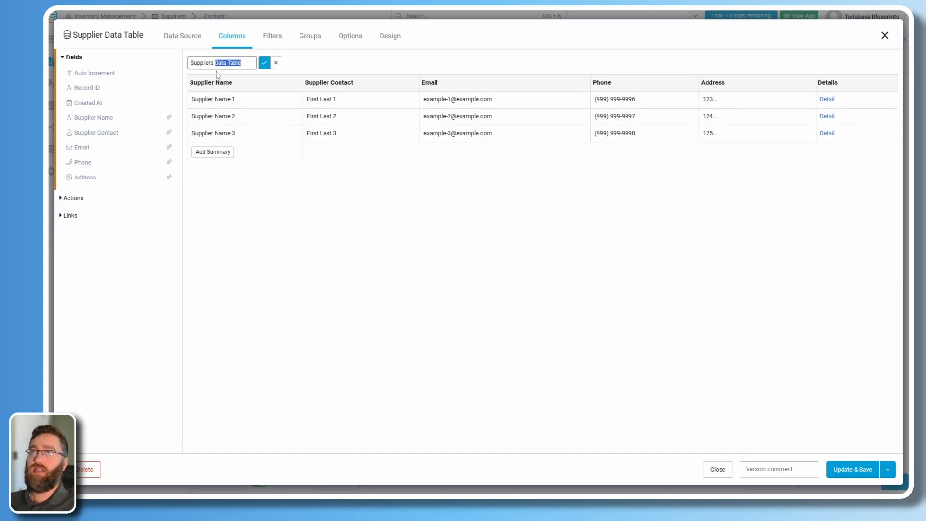
click(264, 64)
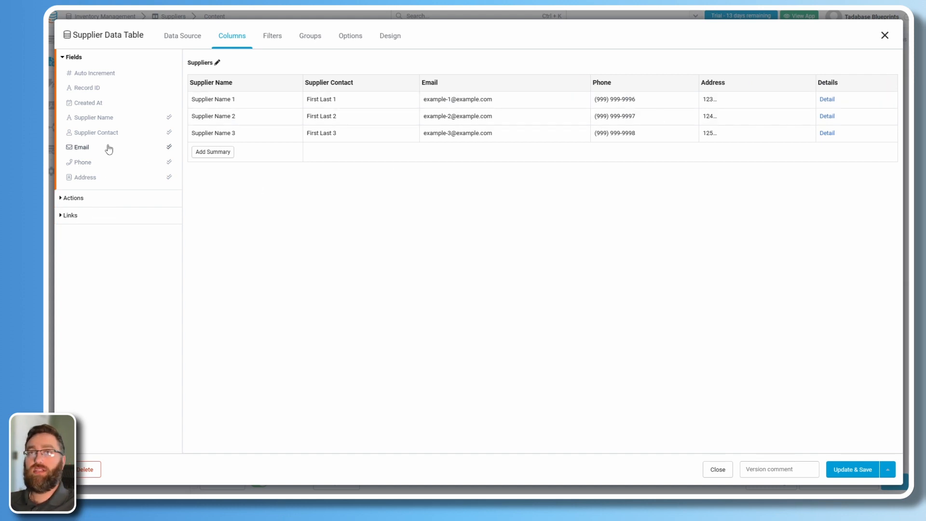
Add an Edit link column that opens in a popup as a solid button, and save.
click(73, 215)
click(85, 107)
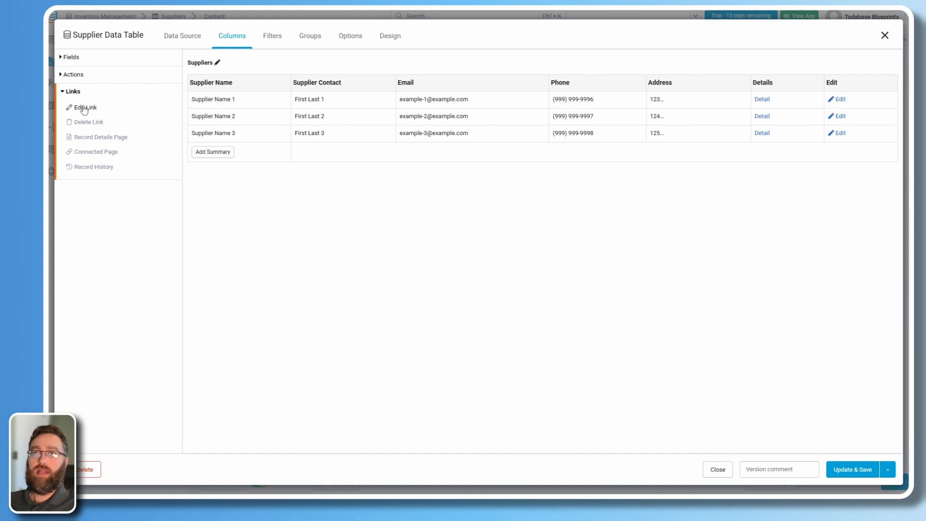
click(841, 83)
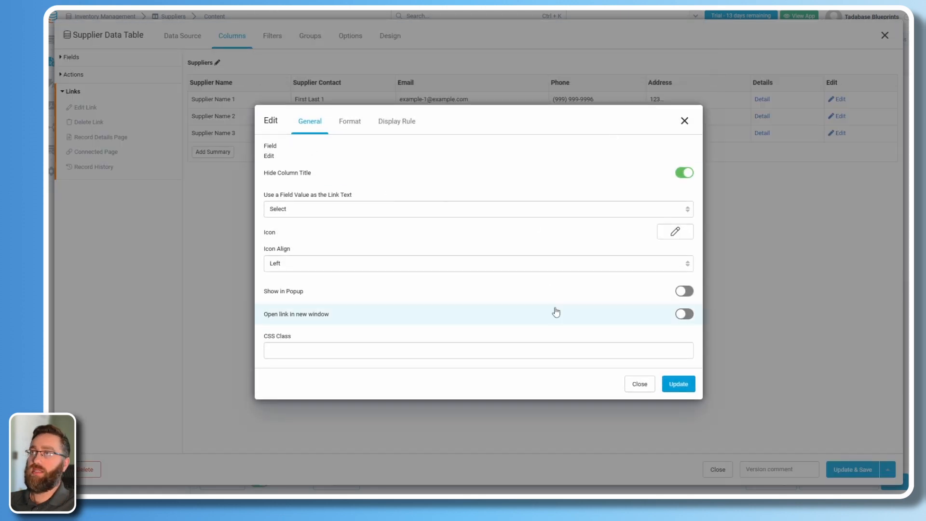
click(570, 293)
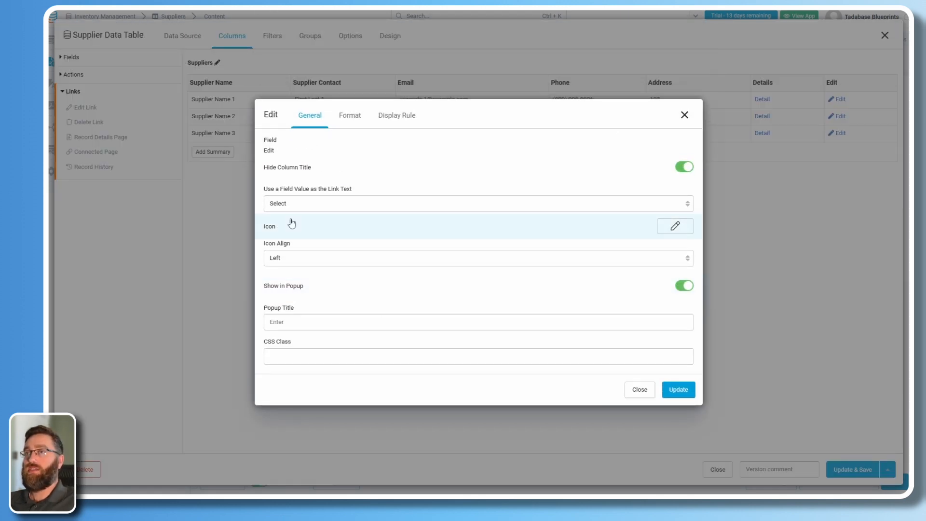
click(350, 111)
click(289, 254)
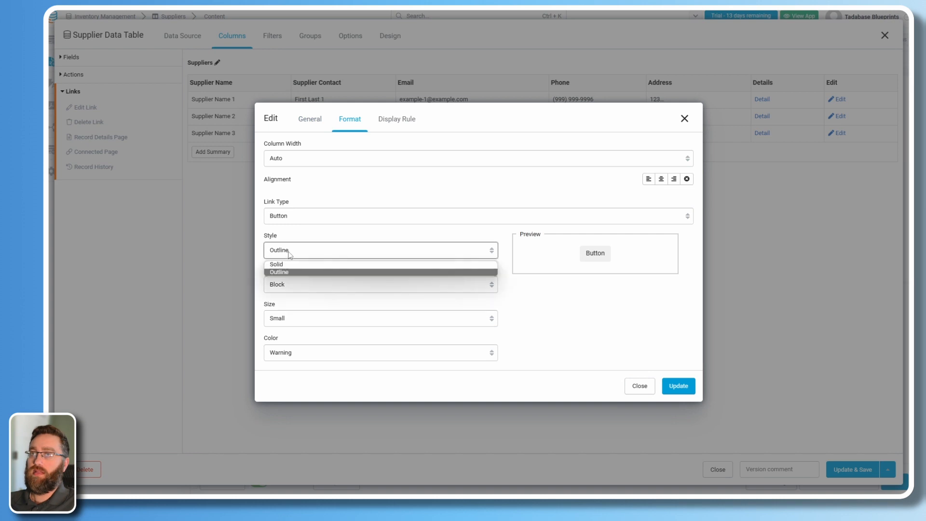
click(291, 265)
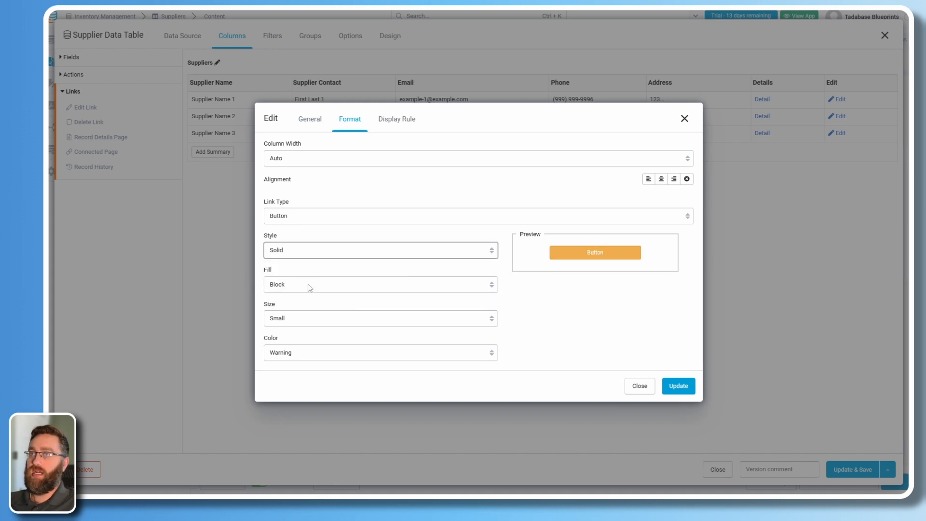
click(676, 386)
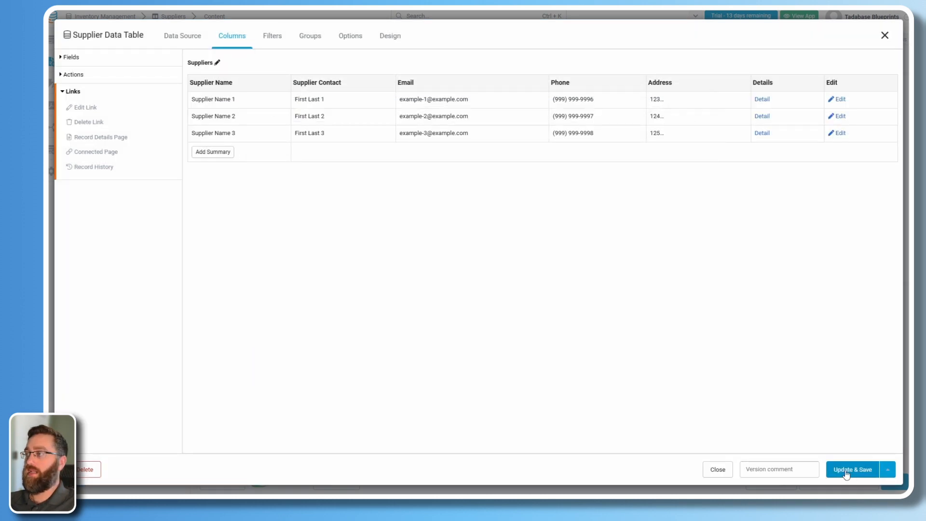
click(845, 470)
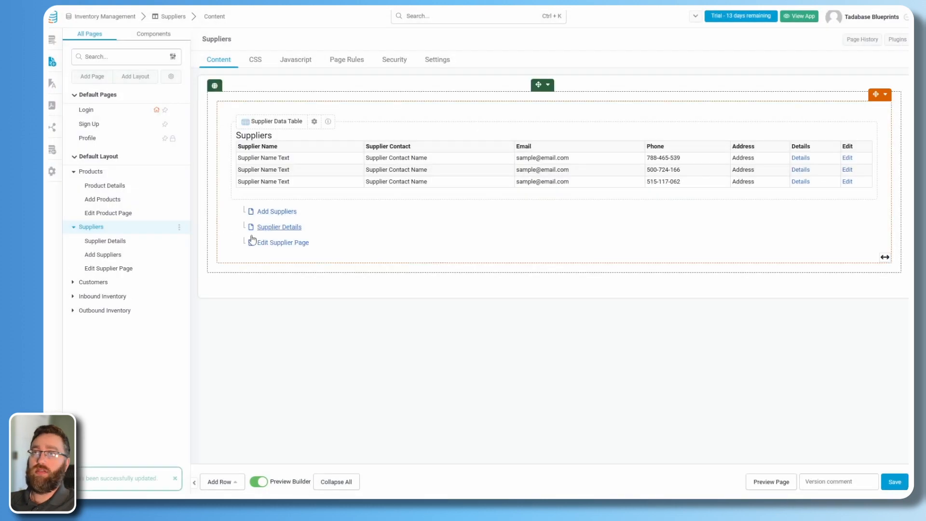
Rebuild the Add Suppliers form with Supplier Name, Supplier Contact, Email, Phone and Address.
click(264, 212)
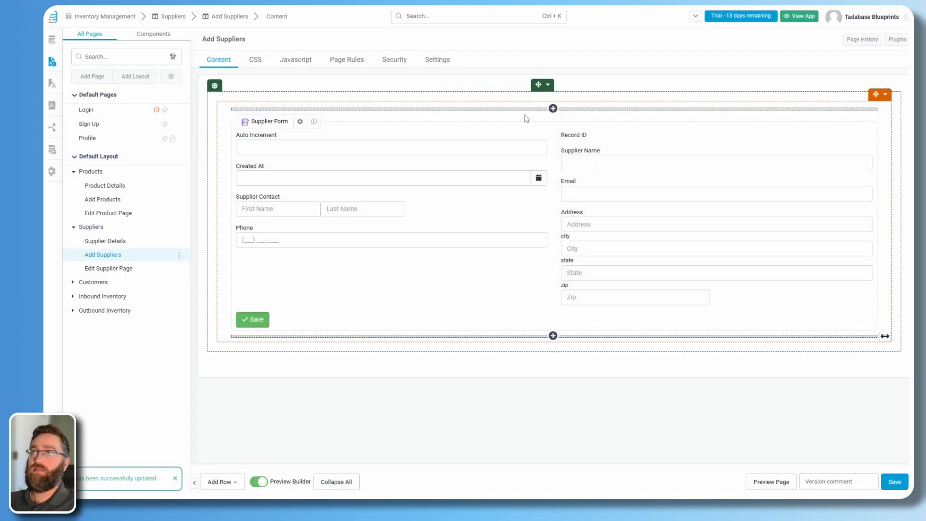
click(516, 157)
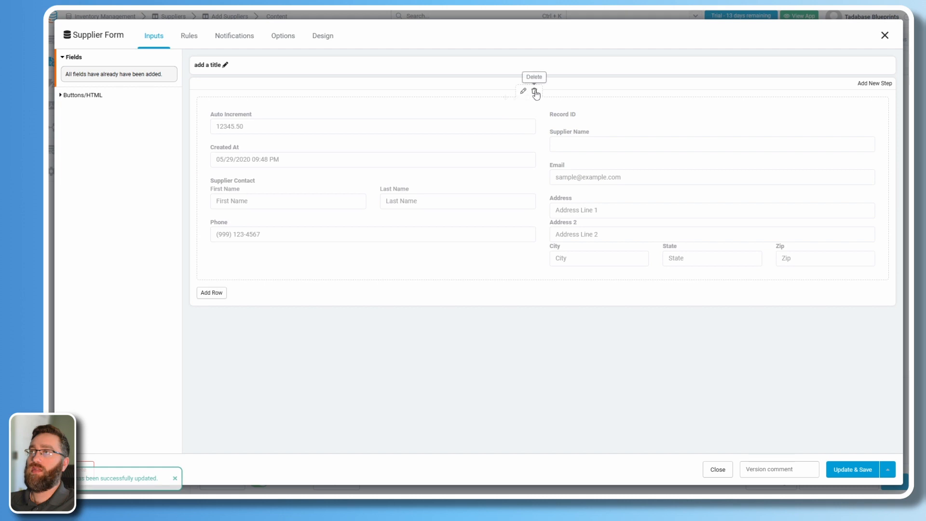
click(533, 92)
click(81, 120)
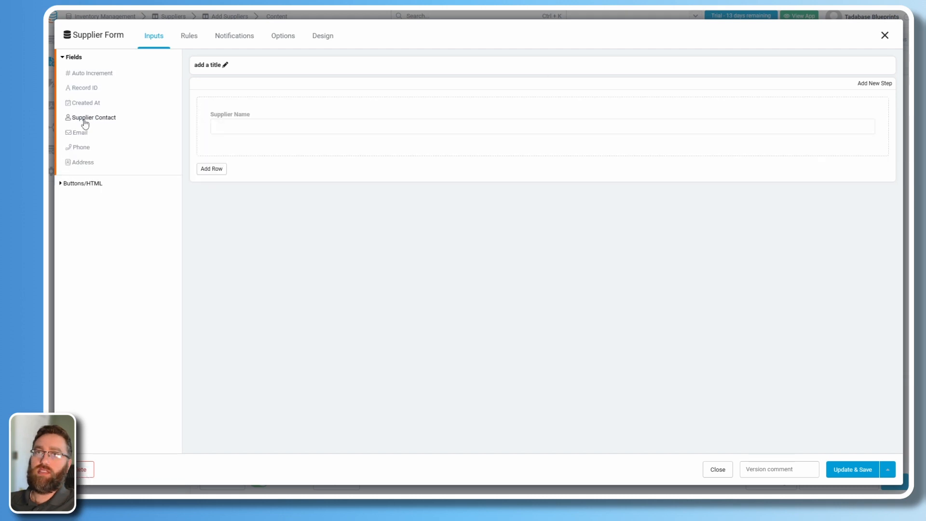
click(81, 119)
click(82, 121)
click(81, 118)
click(81, 118)
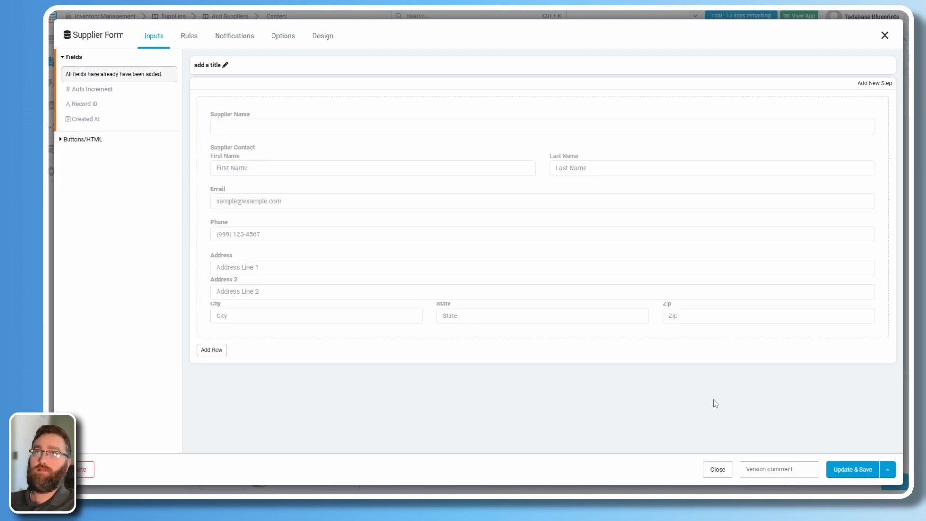
click(852, 469)
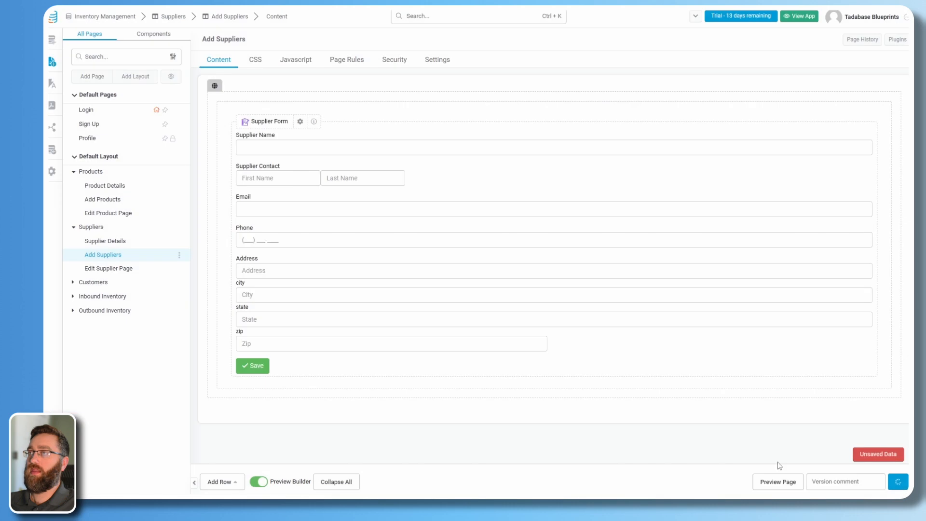
Rebuild the Edit Supplier Page form with the same five fields and save it.
click(109, 269)
double_click(430, 244)
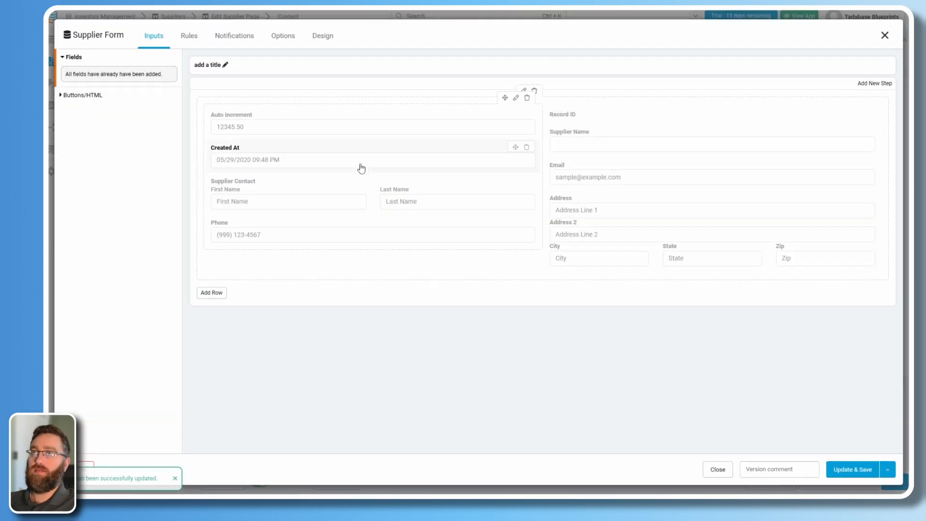
click(532, 101)
click(534, 77)
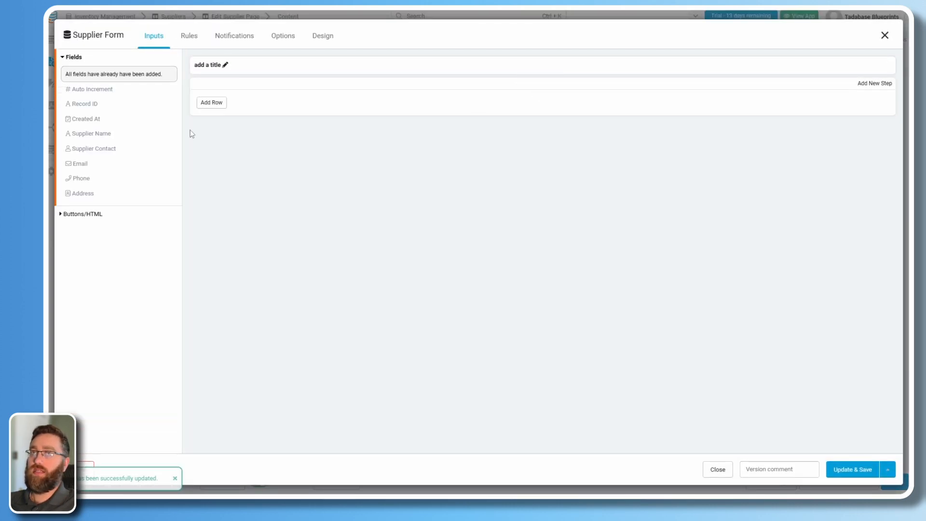
click(87, 119)
click(89, 119)
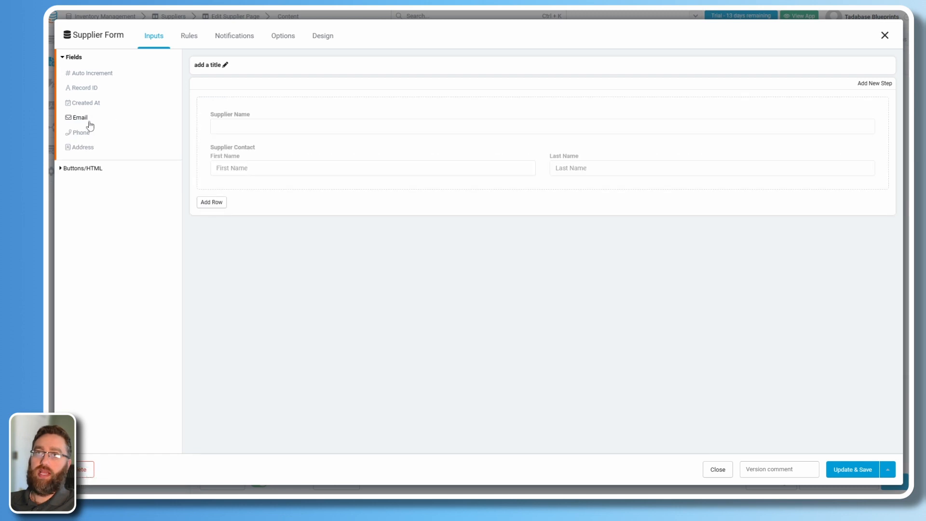
click(89, 119)
click(90, 119)
click(90, 121)
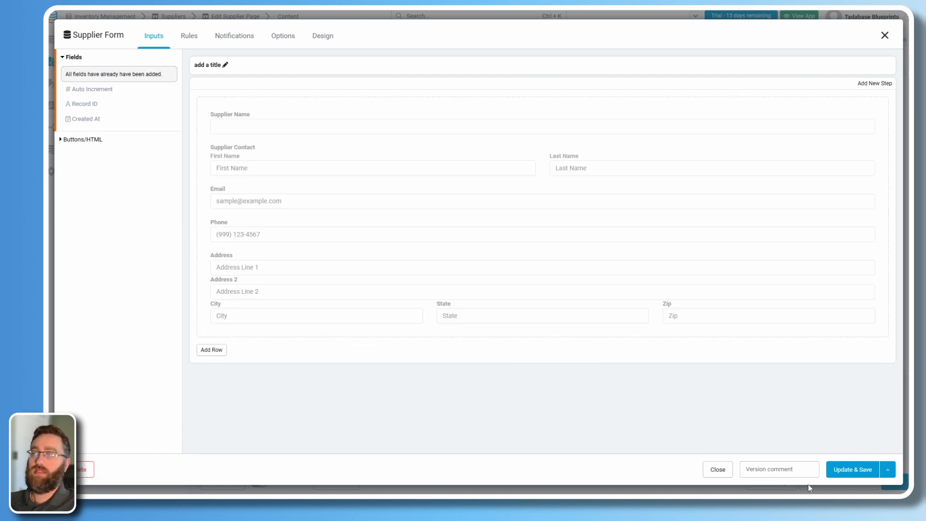
click(850, 470)
click(106, 241)
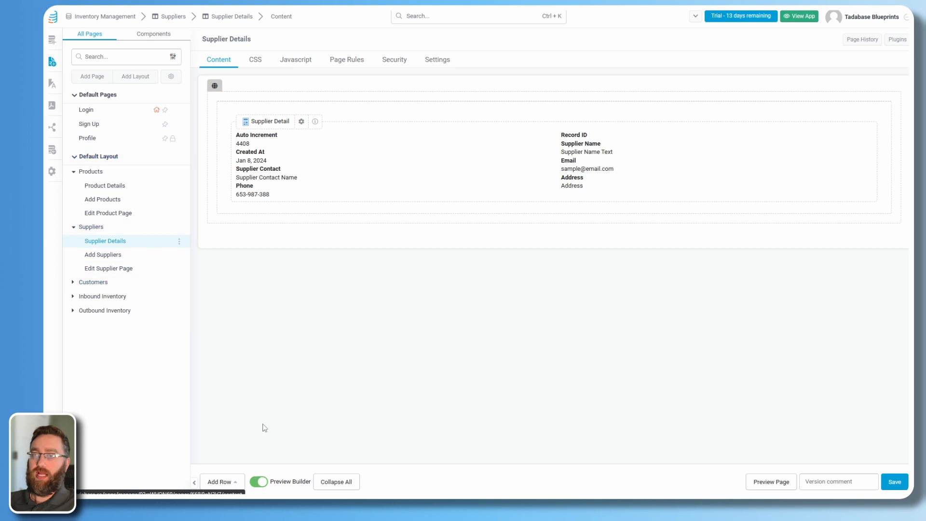
Add a one-column row with a connected Inbound Inventory table: Product, Supplier, Qty Ordered, Order Status.
click(219, 481)
click(221, 379)
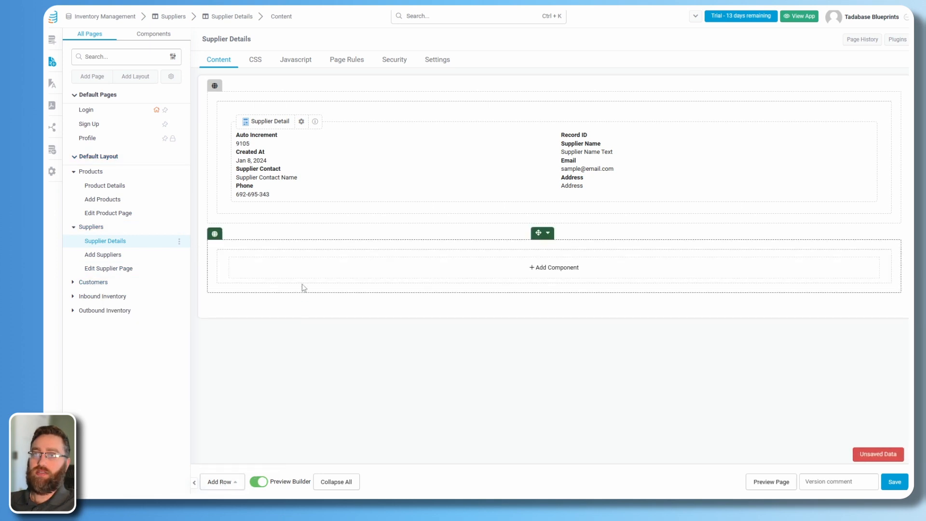
click(296, 275)
click(124, 115)
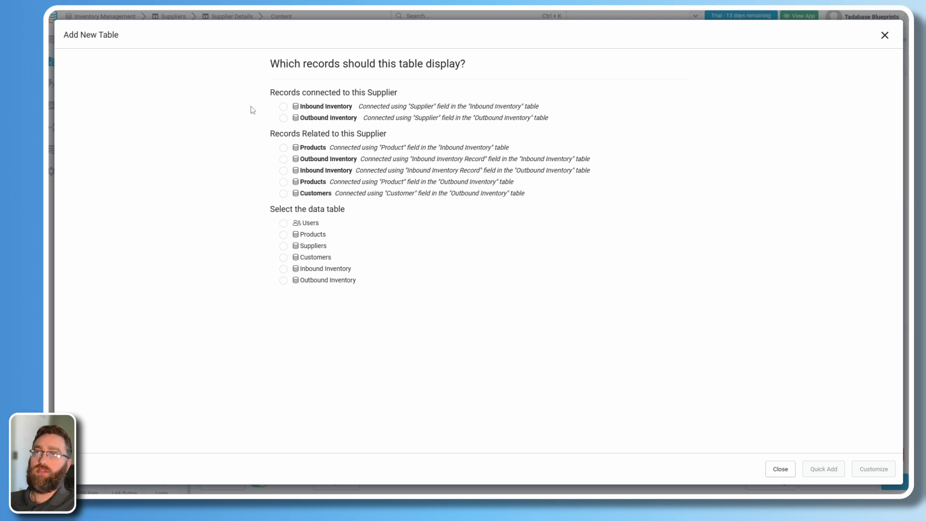
click(284, 107)
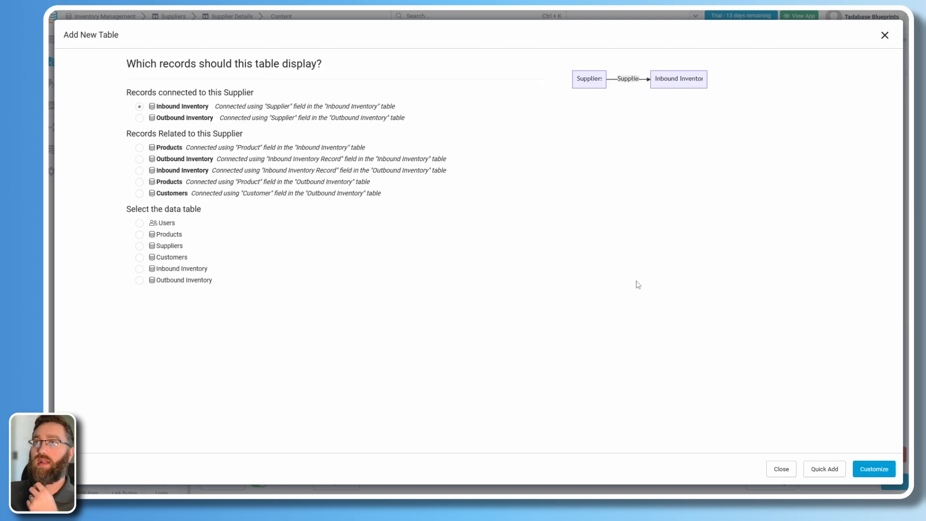
click(874, 469)
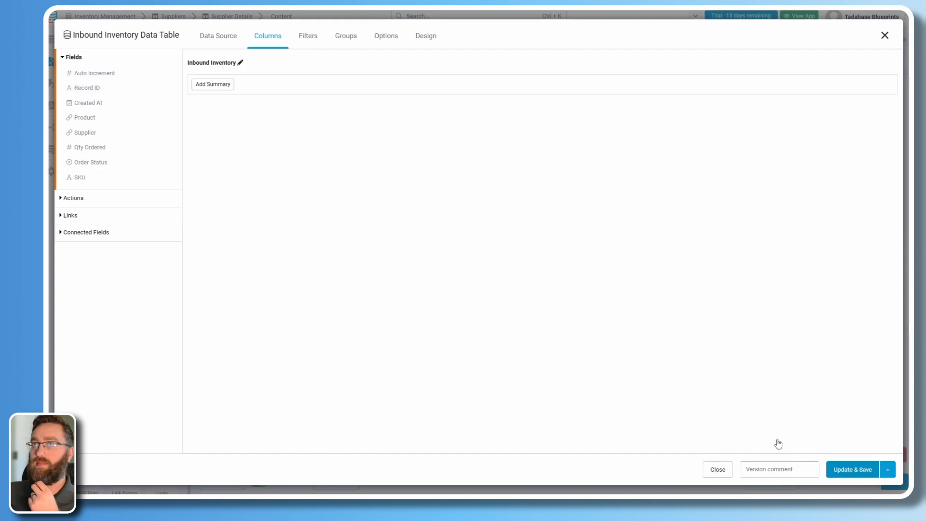
click(85, 119)
click(85, 132)
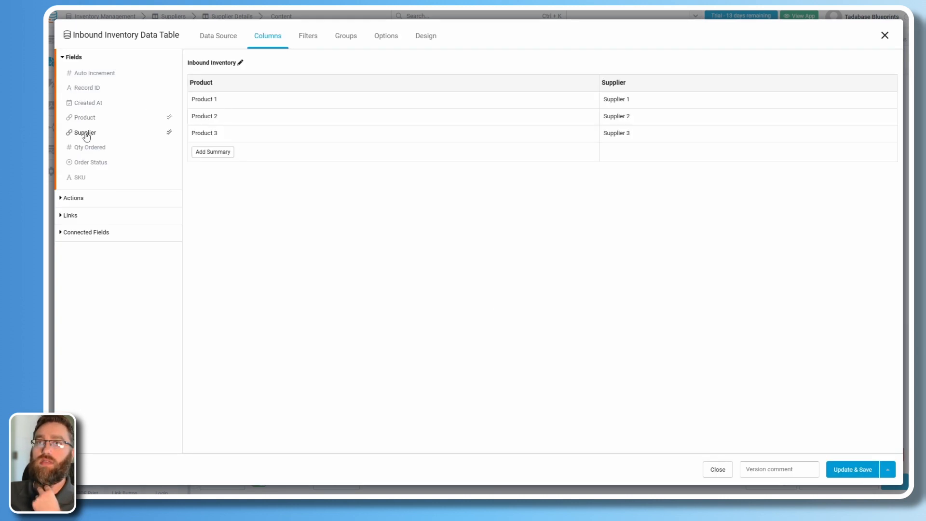
click(86, 147)
click(88, 163)
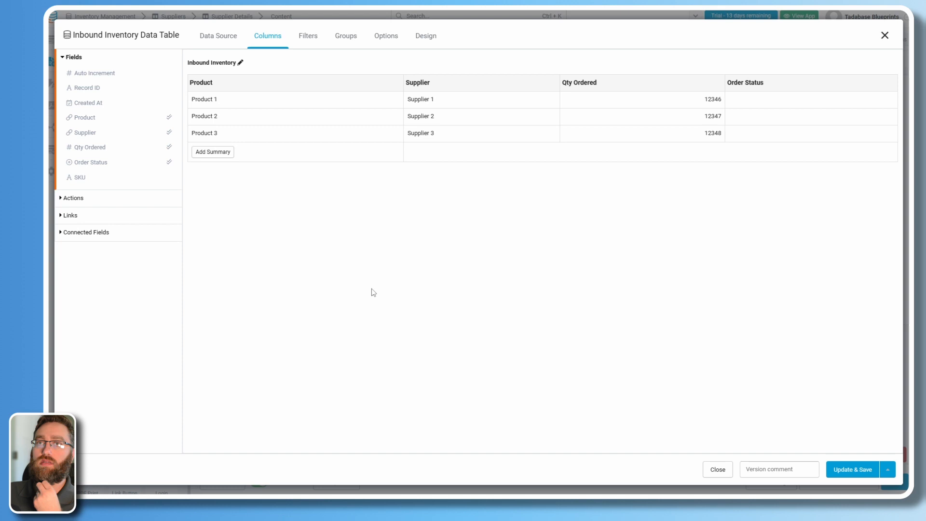
click(840, 474)
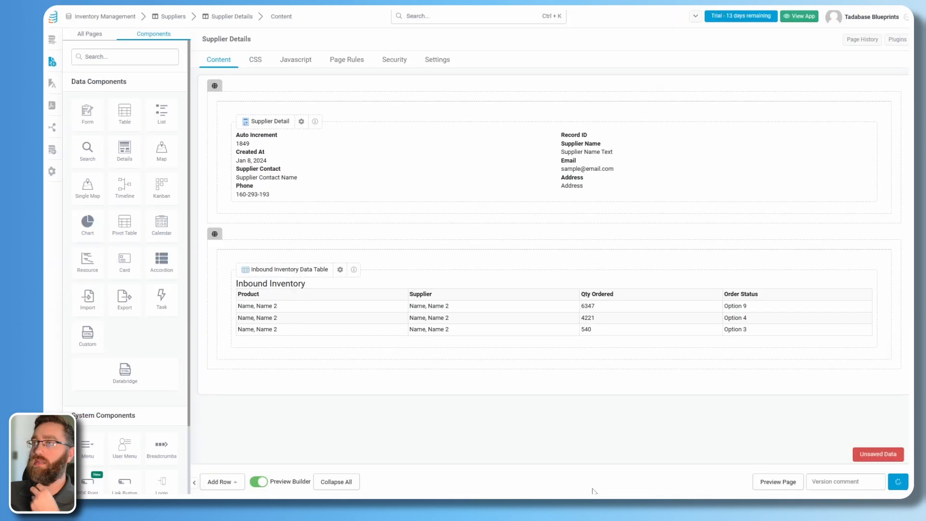
Add another row with a connected Outbound Inventory table: Inbound Inventory Record, Product, Supplier, Customer, Outbound Quantity.
click(219, 482)
click(234, 381)
click(317, 407)
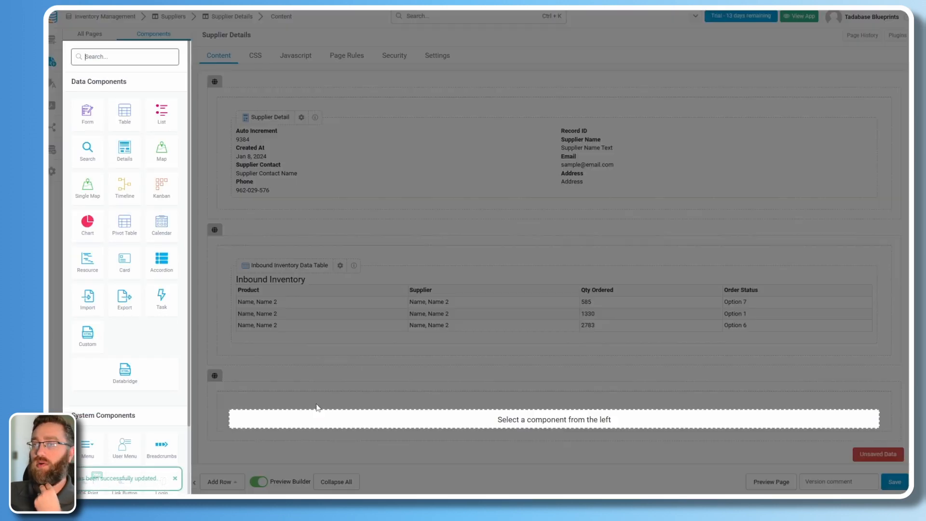
click(134, 124)
click(304, 119)
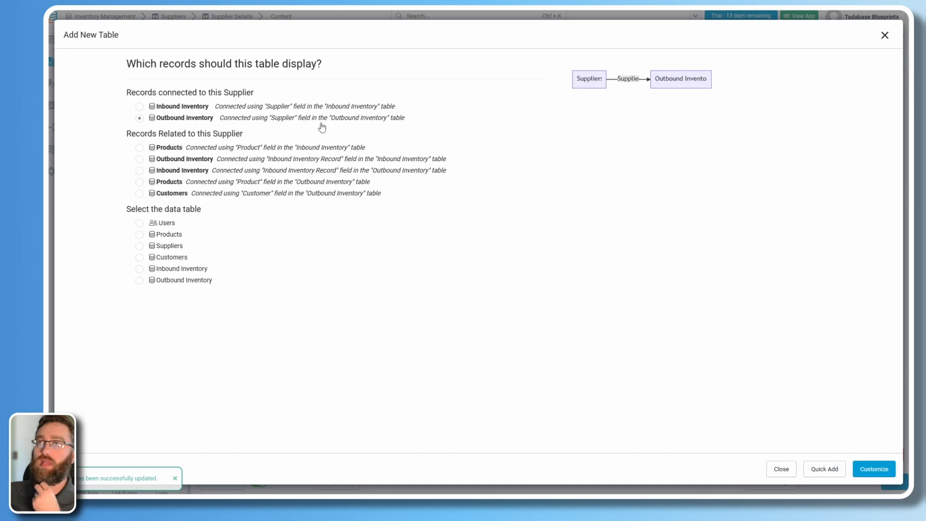
click(873, 469)
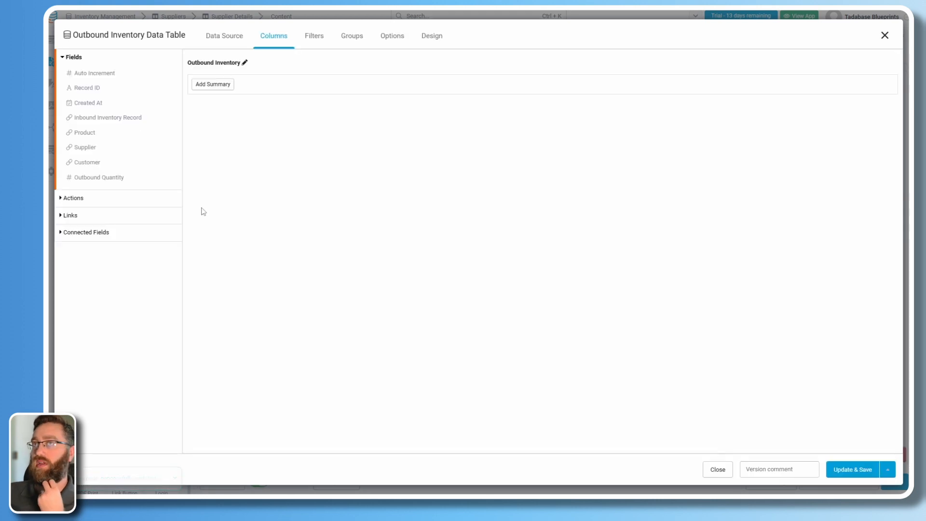
click(96, 120)
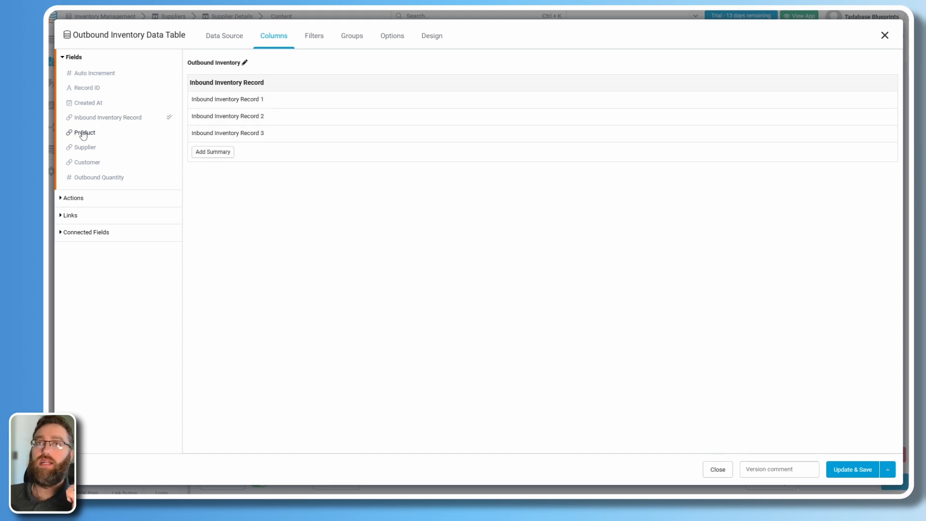
click(85, 132)
click(85, 147)
click(87, 162)
click(97, 177)
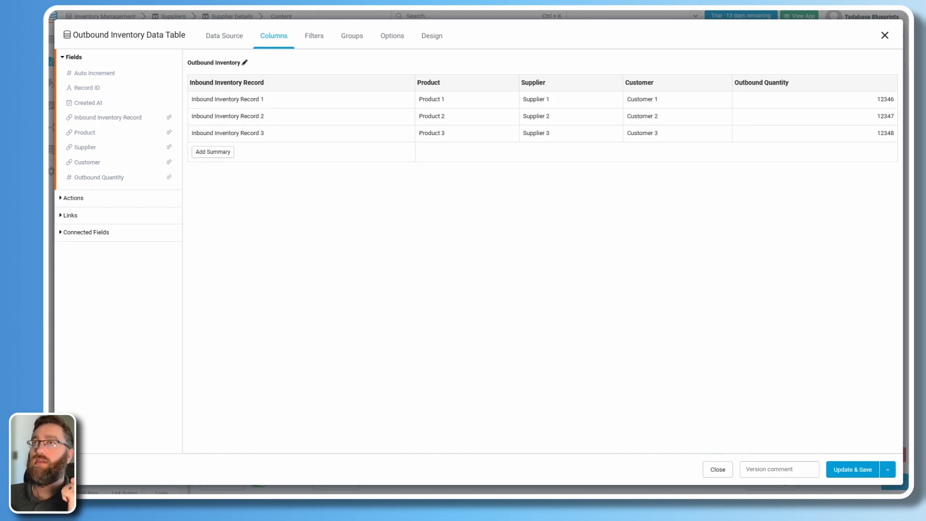
click(864, 463)
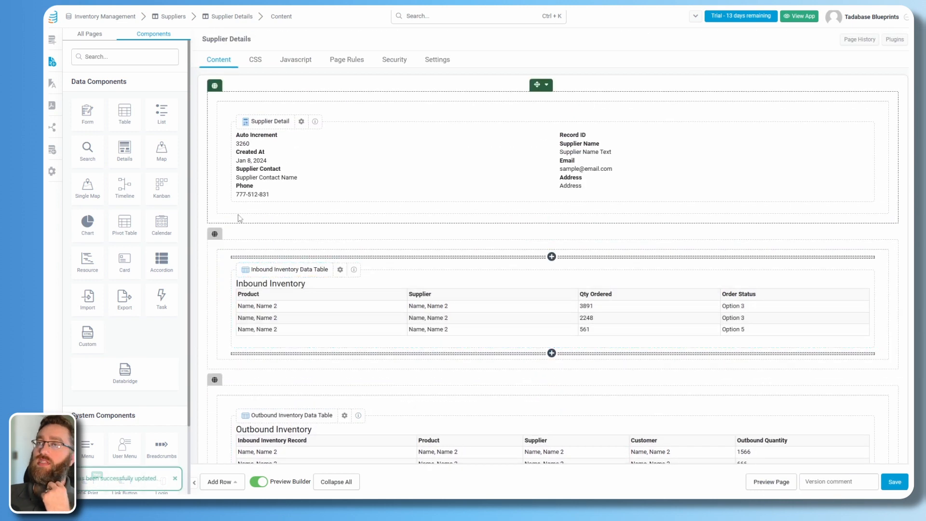
click(101, 36)
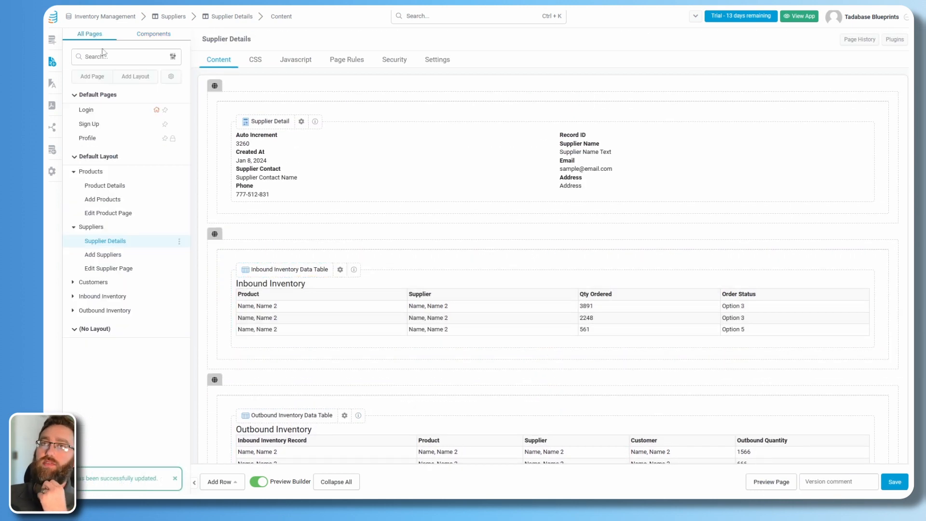
click(94, 185)
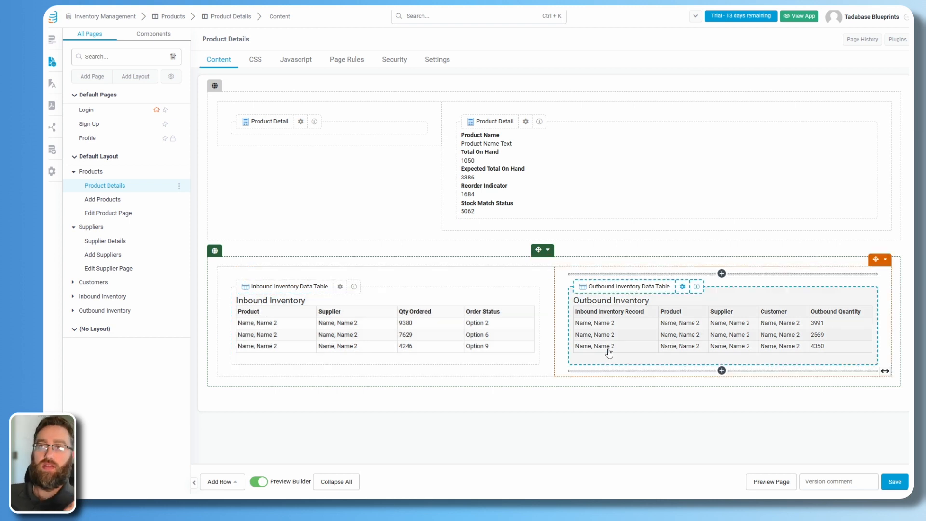
click(102, 240)
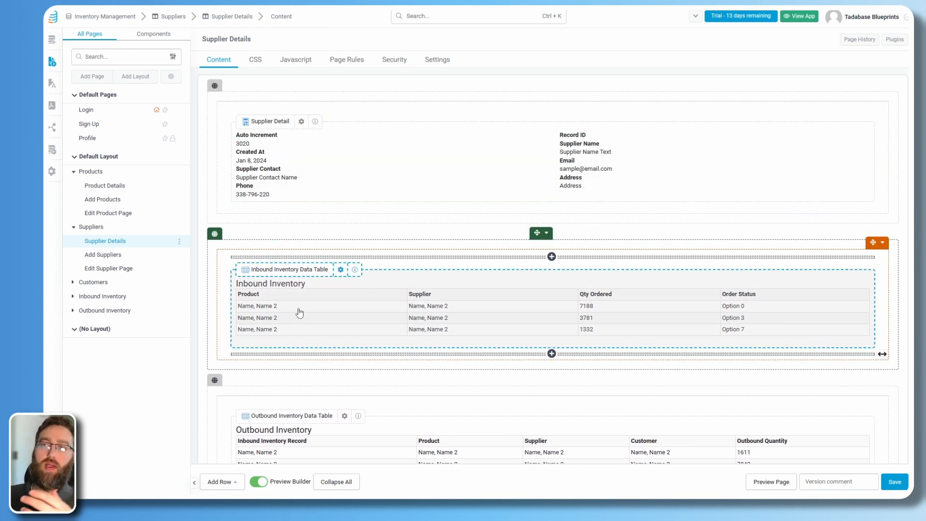
scroll(299, 313, down, 1)
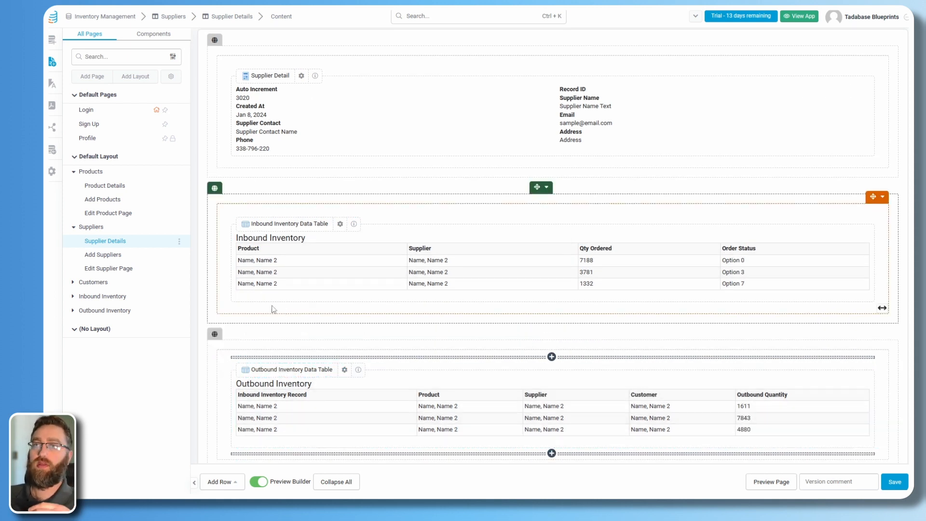
click(102, 188)
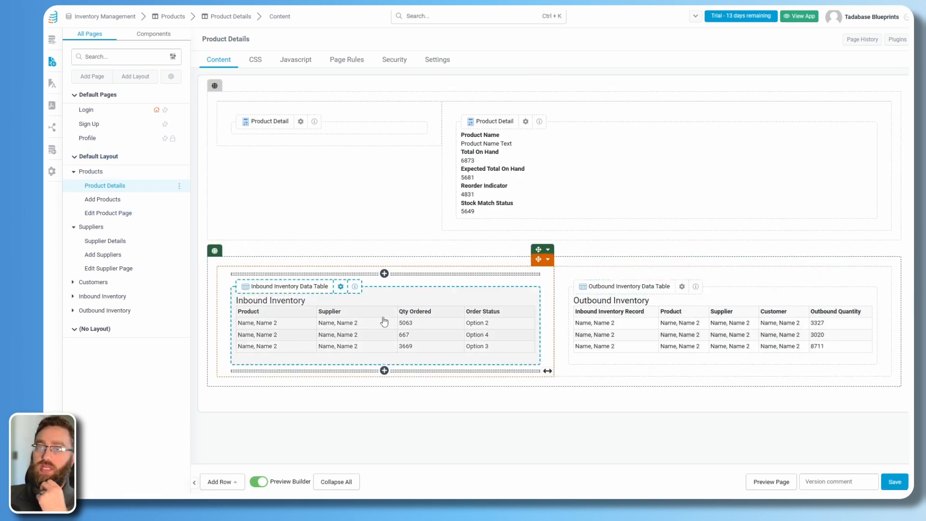
click(104, 241)
scroll(208, 299, down, 2)
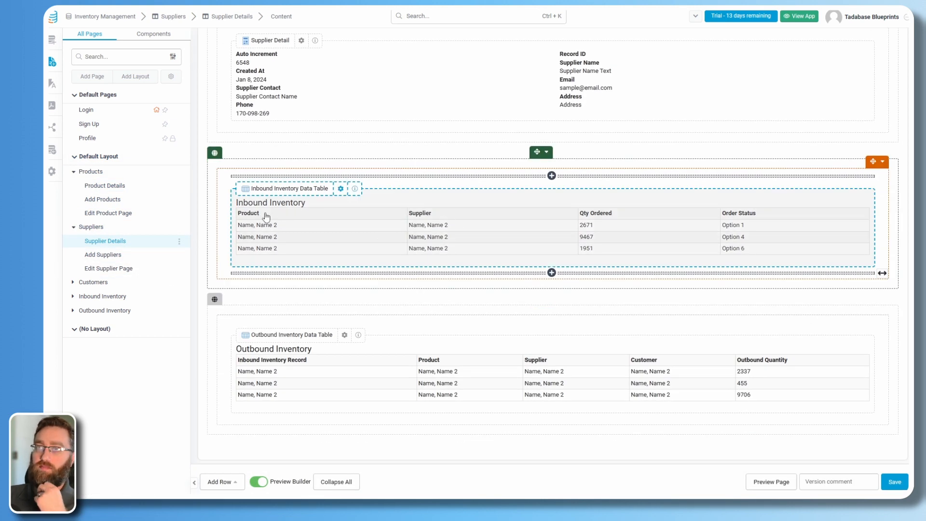
click(95, 286)
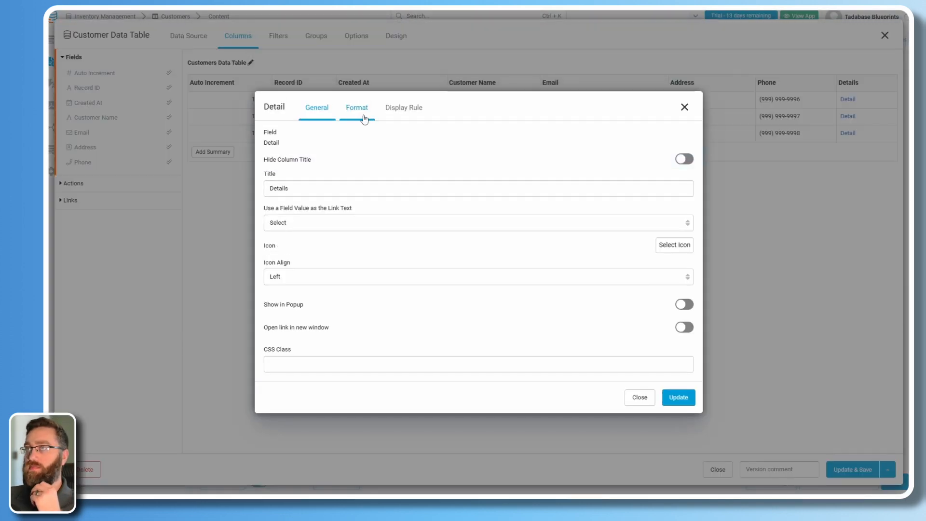
Check the customer detail column's format, then browse Customer Details, Inbound Inventory and Outbound Inventory pages.
click(357, 118)
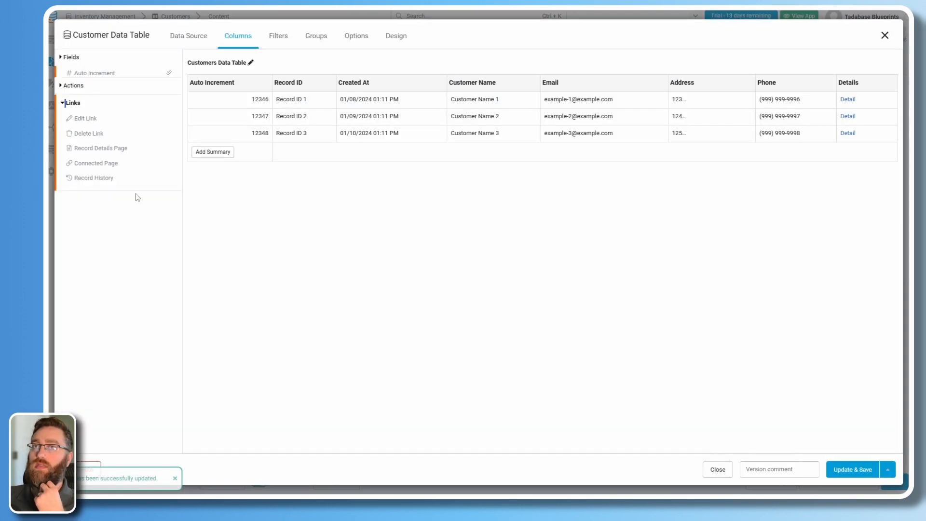
click(285, 285)
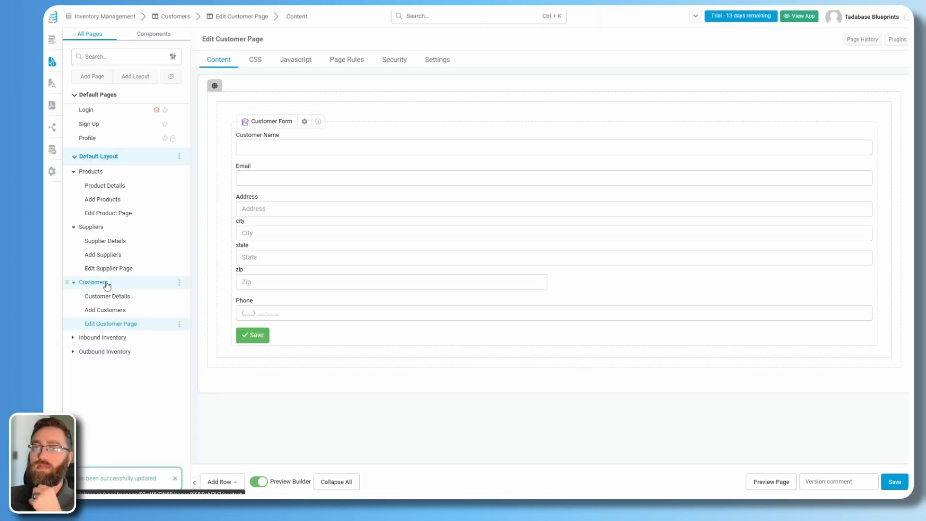
click(107, 296)
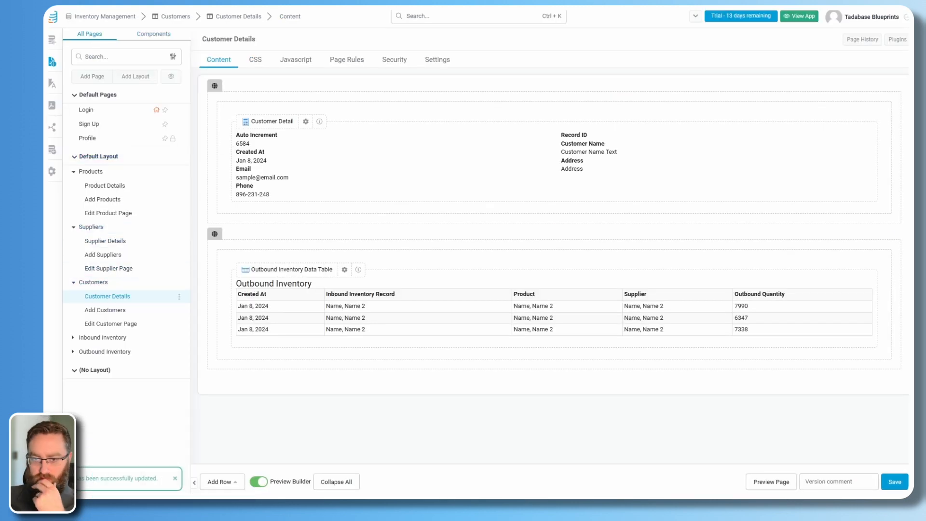
click(108, 342)
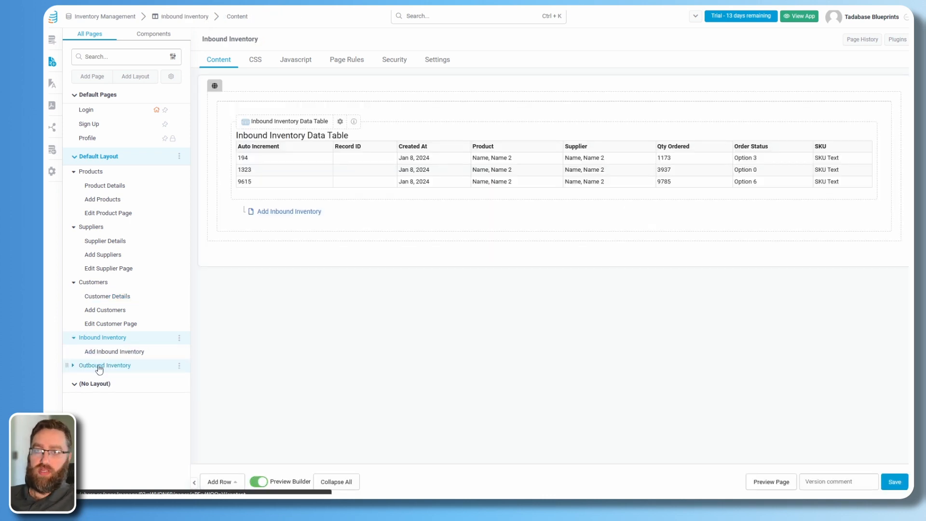
click(106, 365)
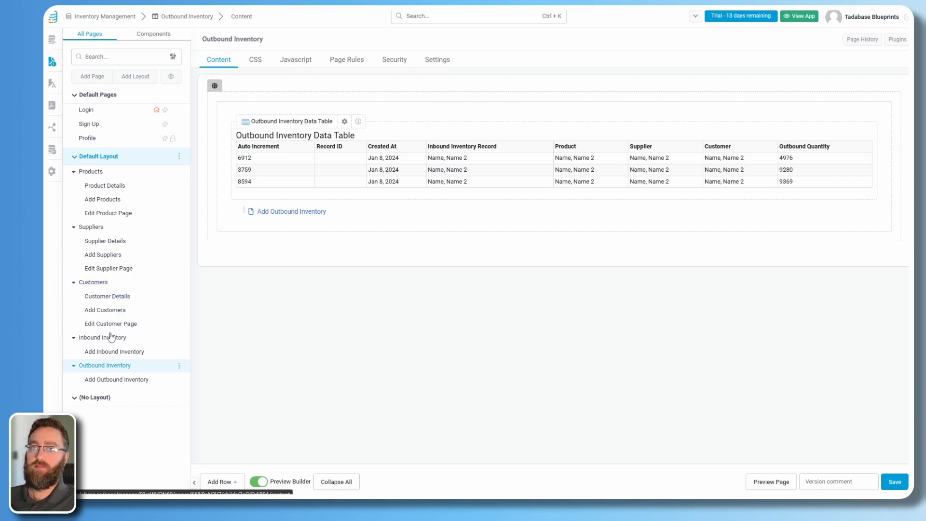
Replace the Add Inbound Inventory form's fields with only Product, Supplier and Qty Ordered.
click(102, 354)
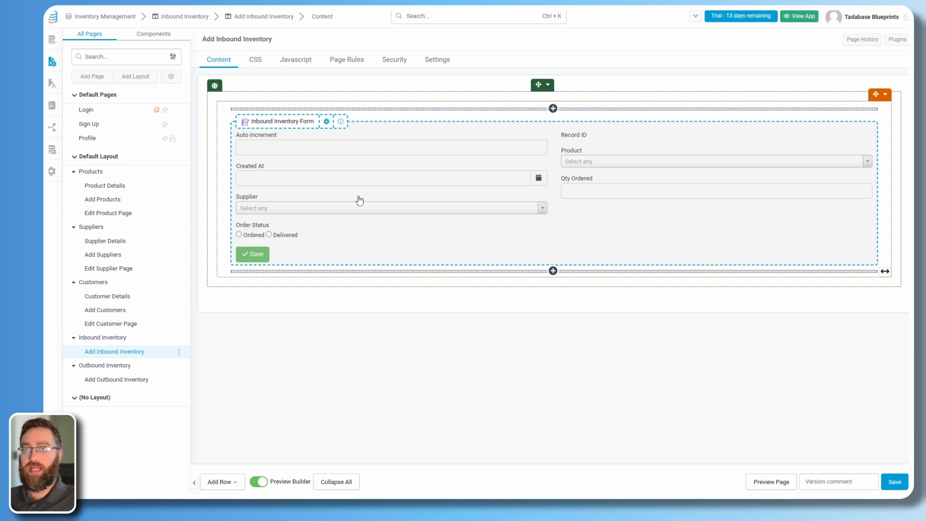
click(115, 380)
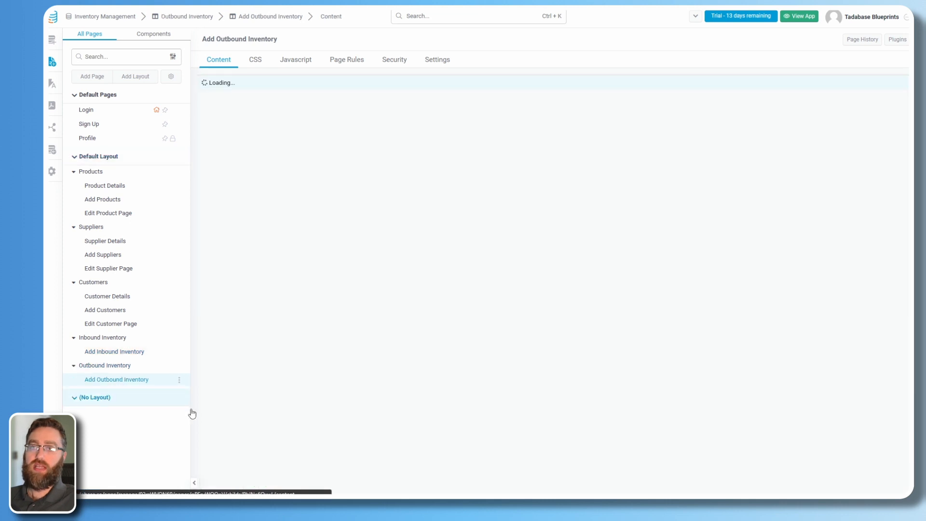
click(116, 353)
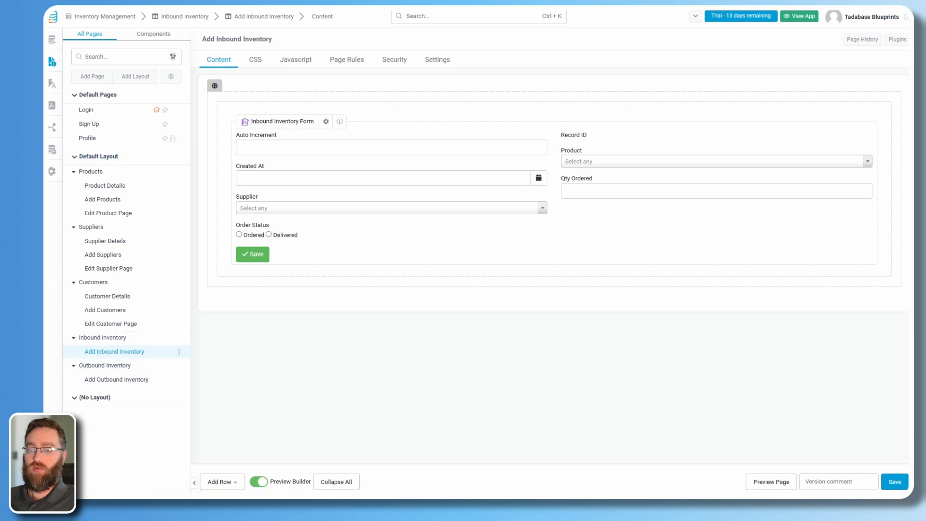
click(424, 178)
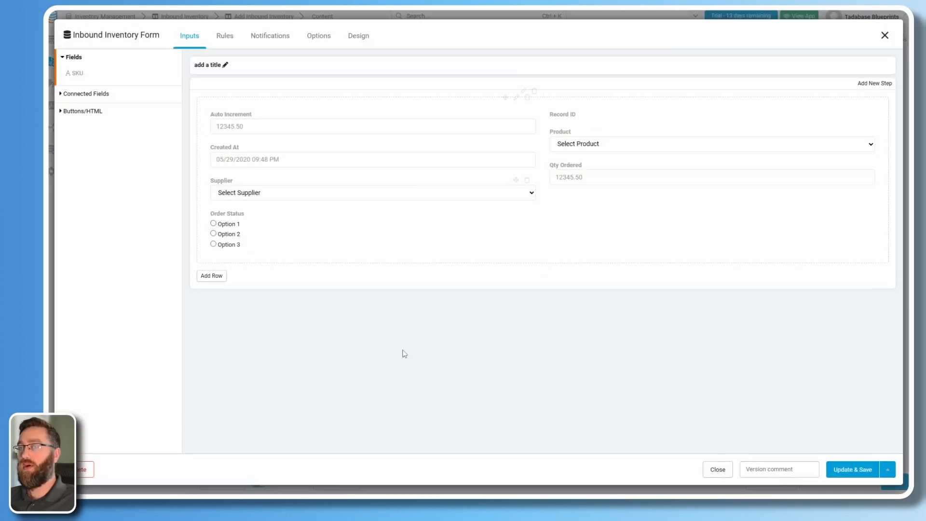
click(535, 92)
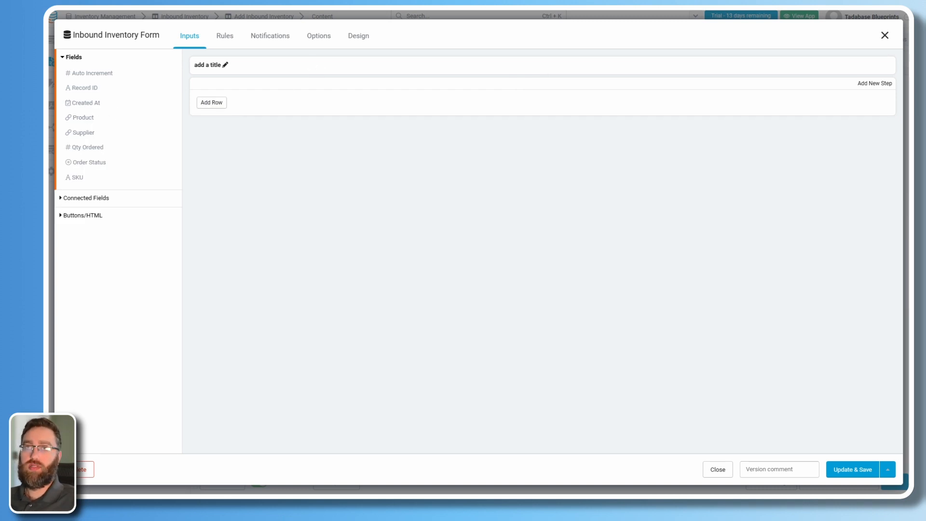
click(85, 119)
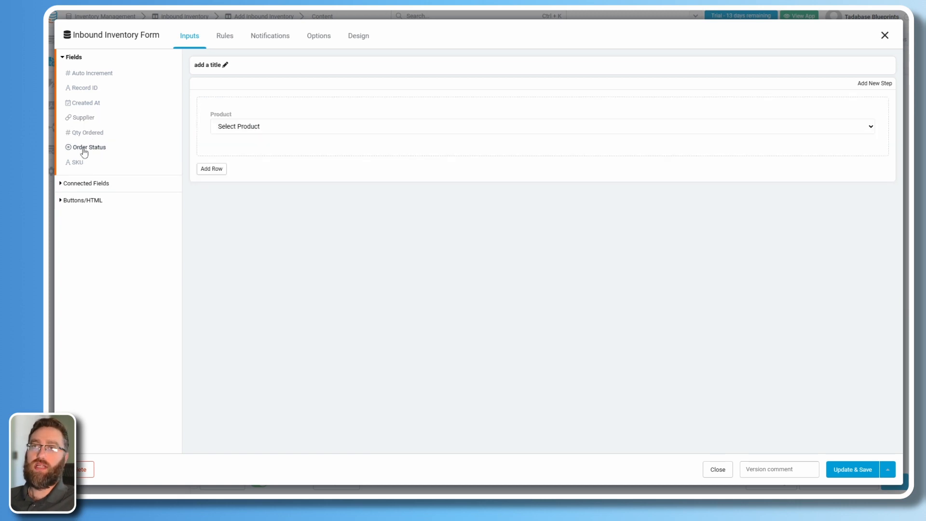
click(79, 121)
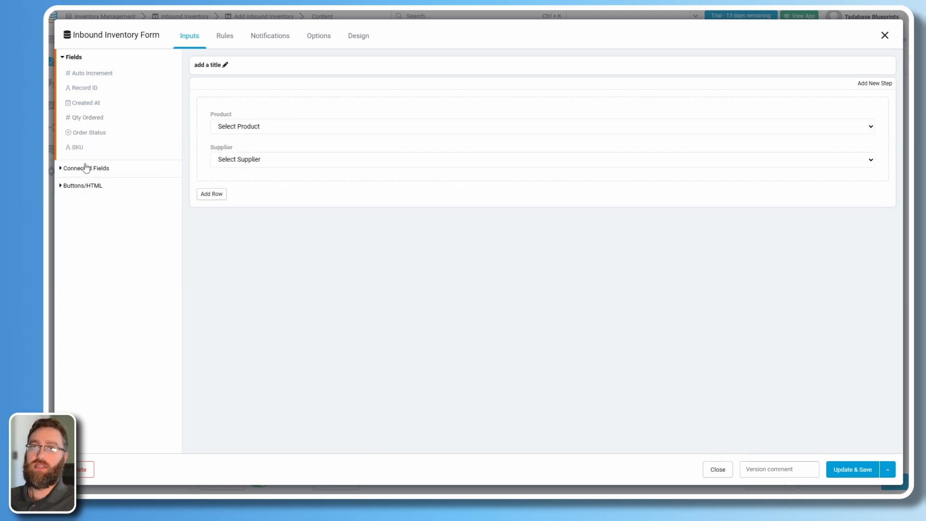
click(80, 120)
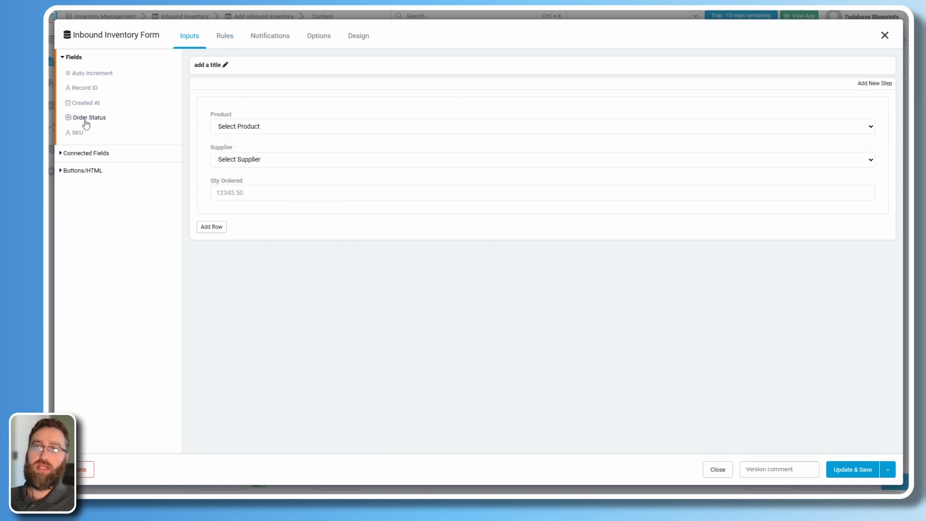
Add a record rule setting Order Status to the custom value Ordered, and save the form.
click(225, 42)
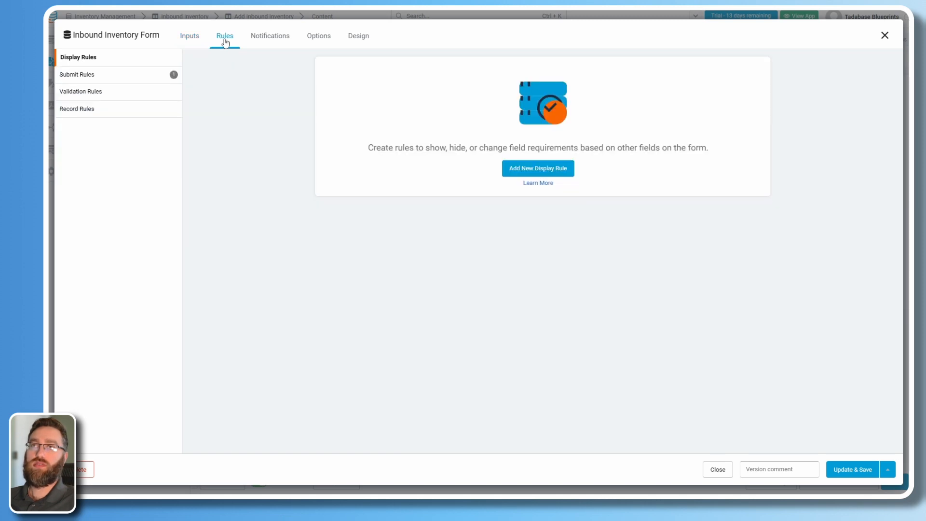
click(72, 114)
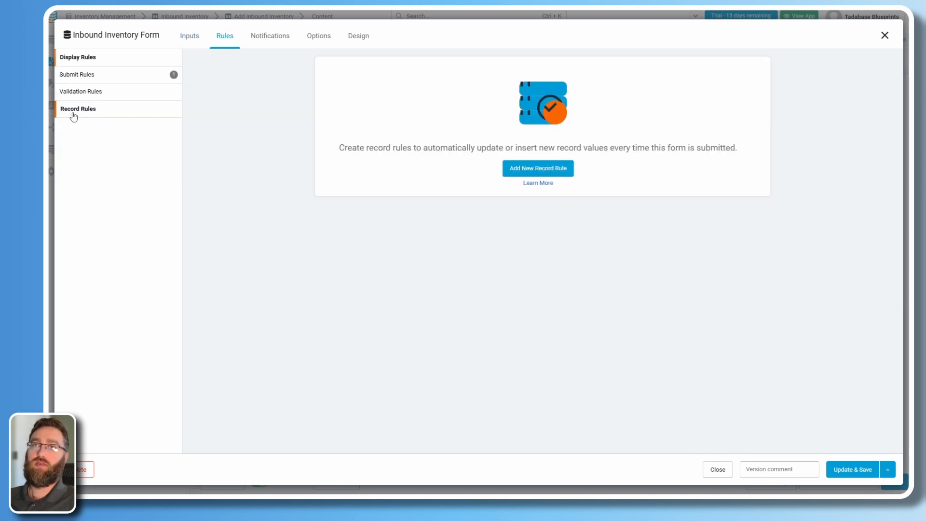
click(547, 175)
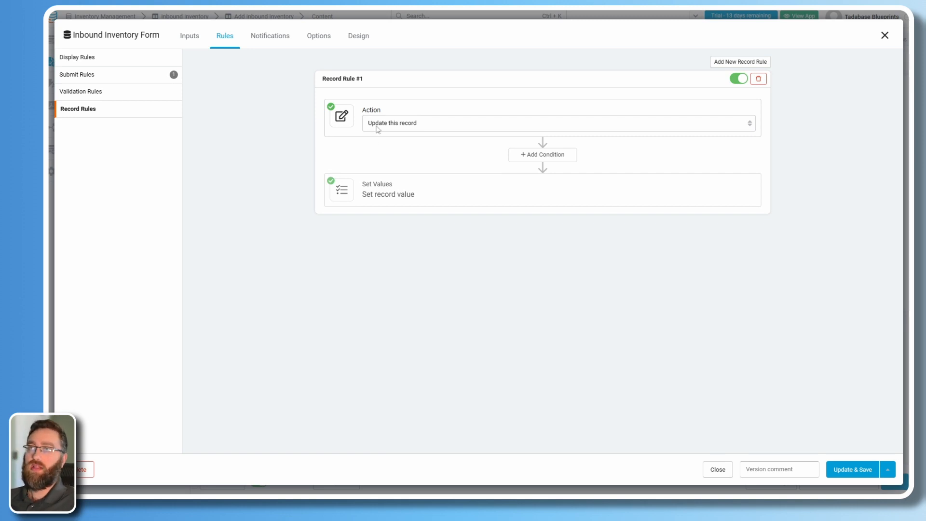
click(384, 198)
click(378, 232)
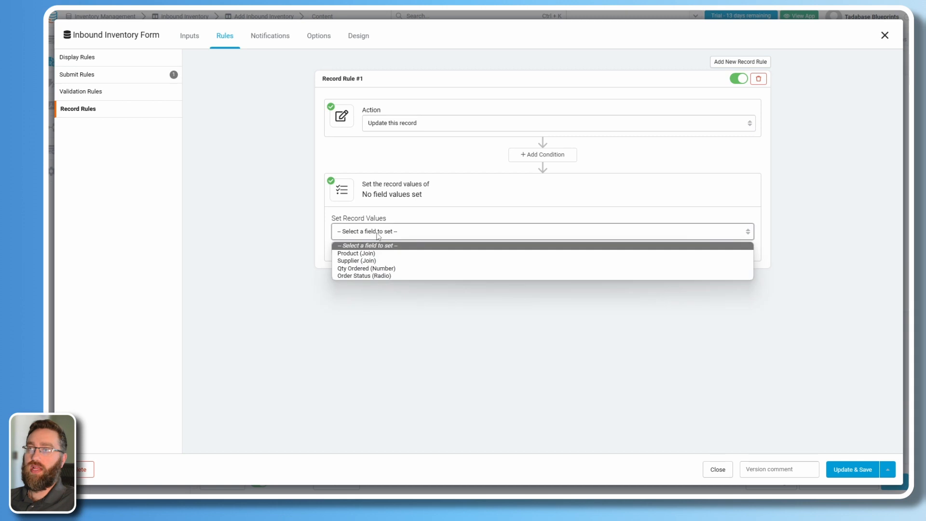
click(373, 275)
click(579, 232)
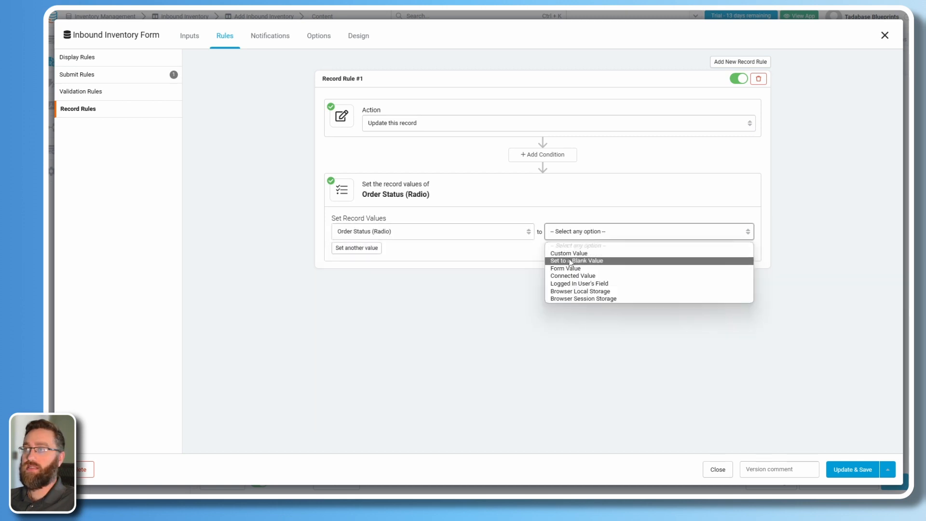
click(615, 253)
click(649, 227)
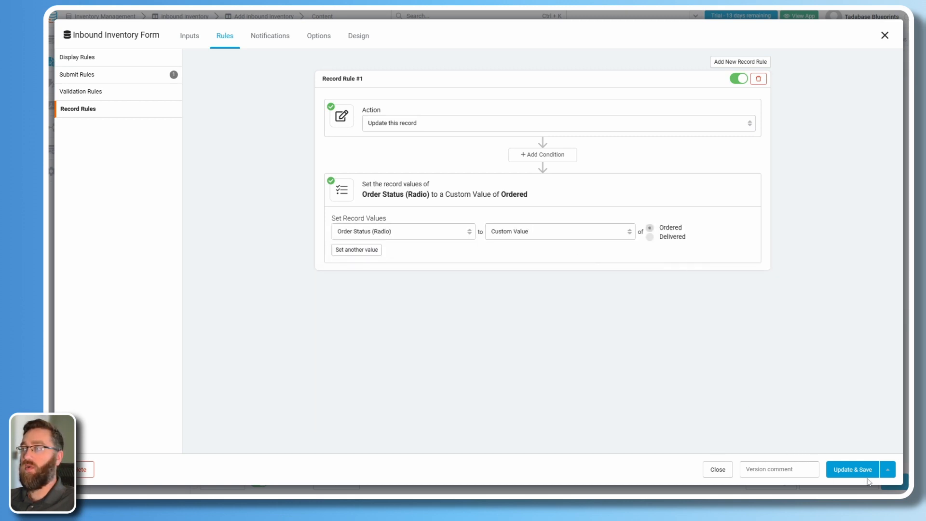
click(853, 472)
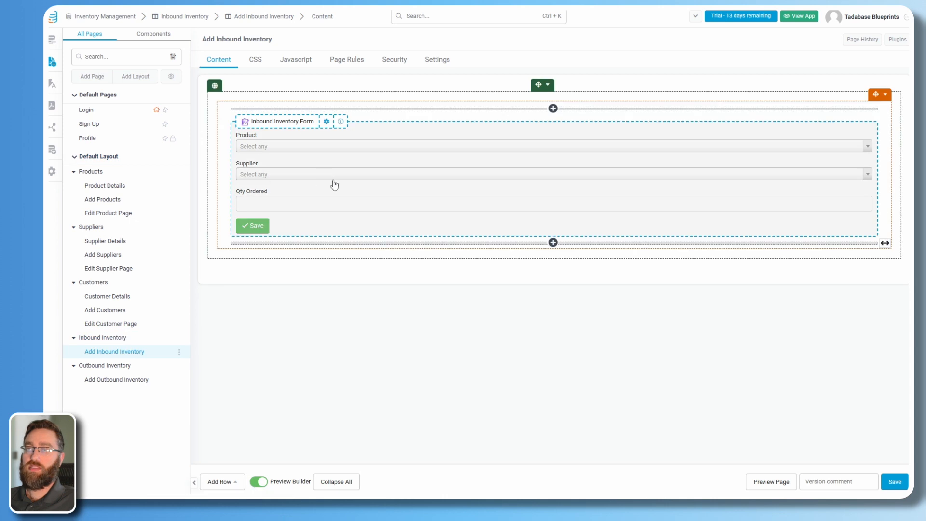
Reopen the form's record rules to review the new Order Status rule.
click(291, 174)
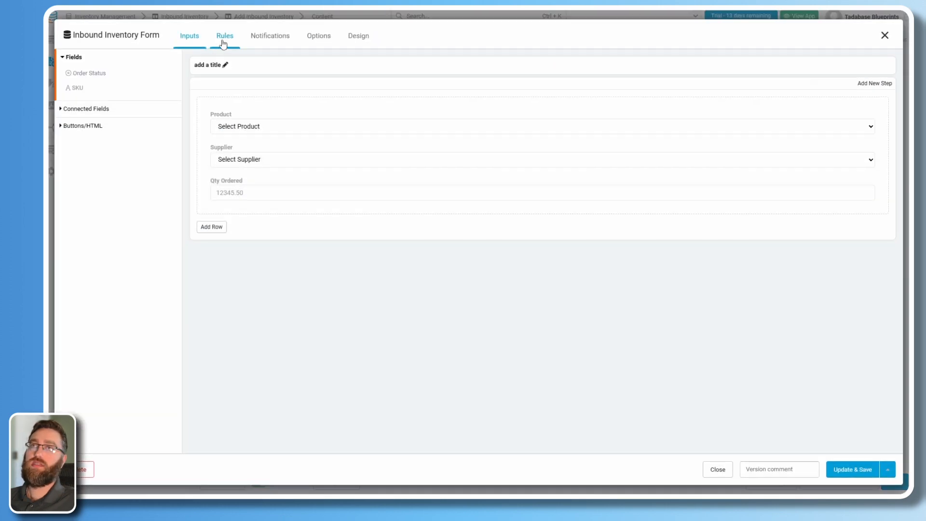
click(223, 43)
click(129, 111)
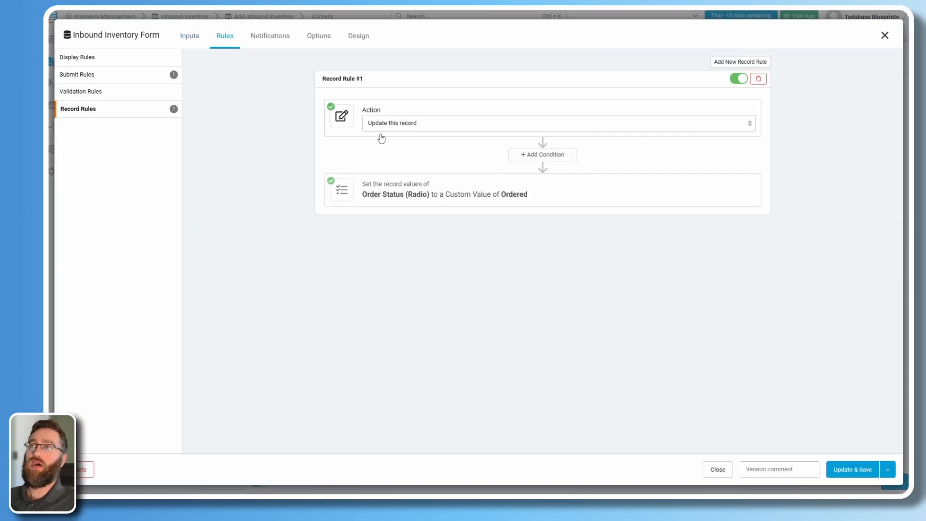
click(378, 198)
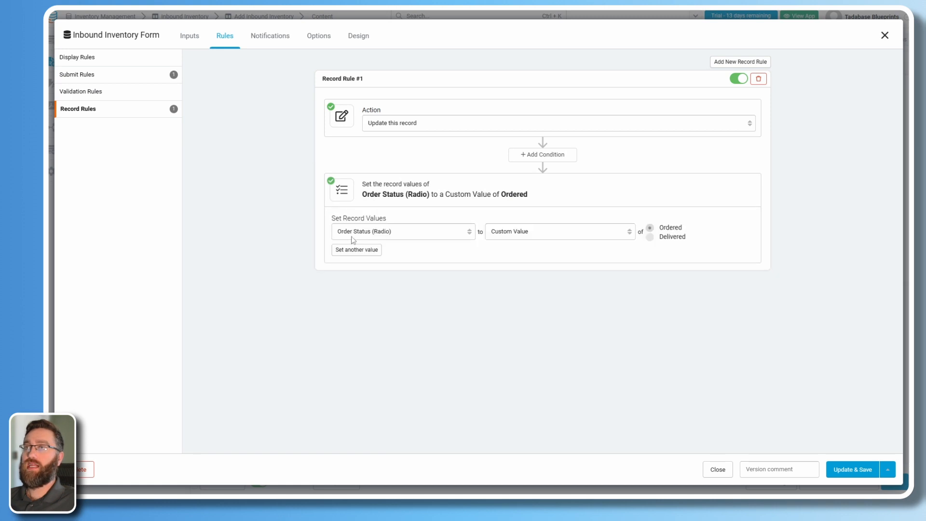
click(196, 43)
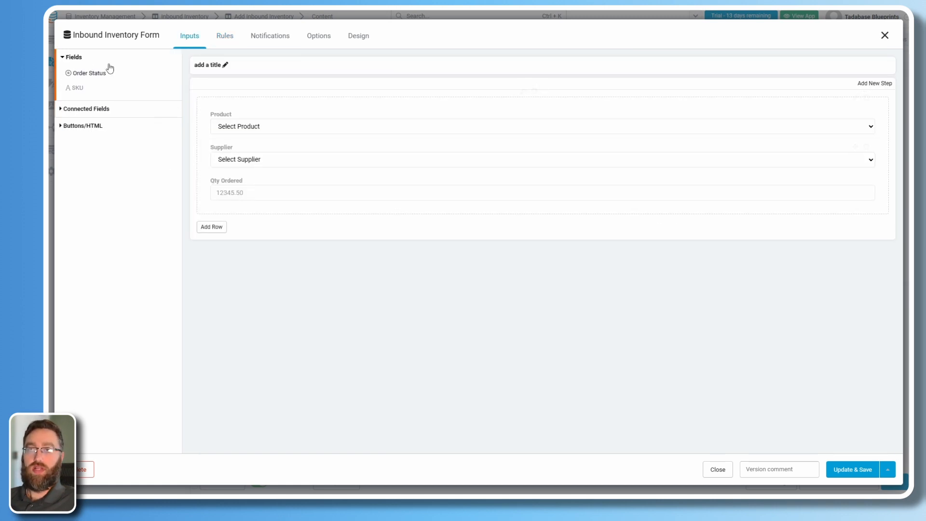
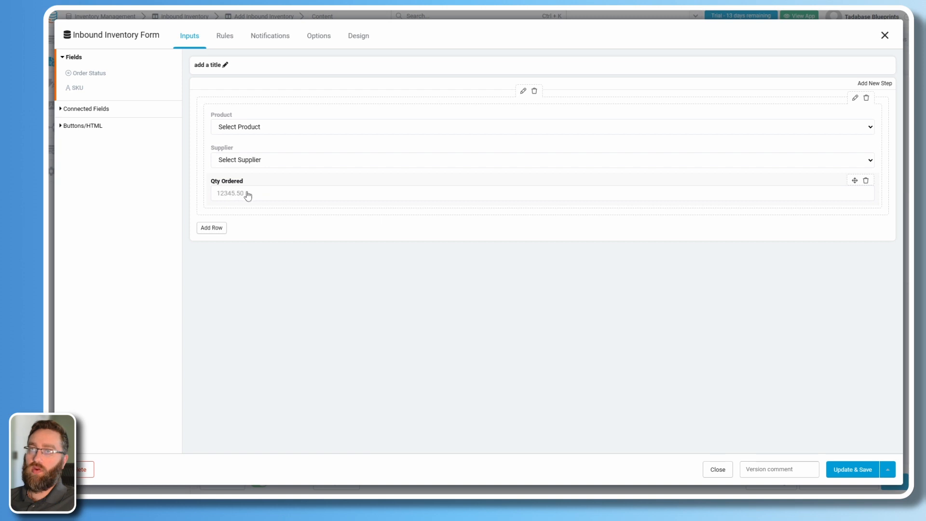
Show Product choices as a Table View with Product Name, Product Image, Total On Hand and Reorder Indicator.
click(219, 122)
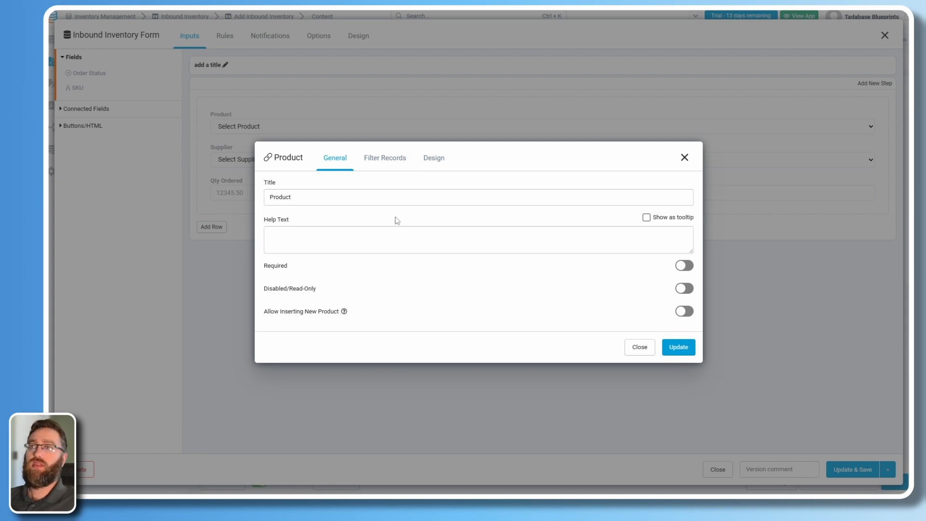
click(434, 159)
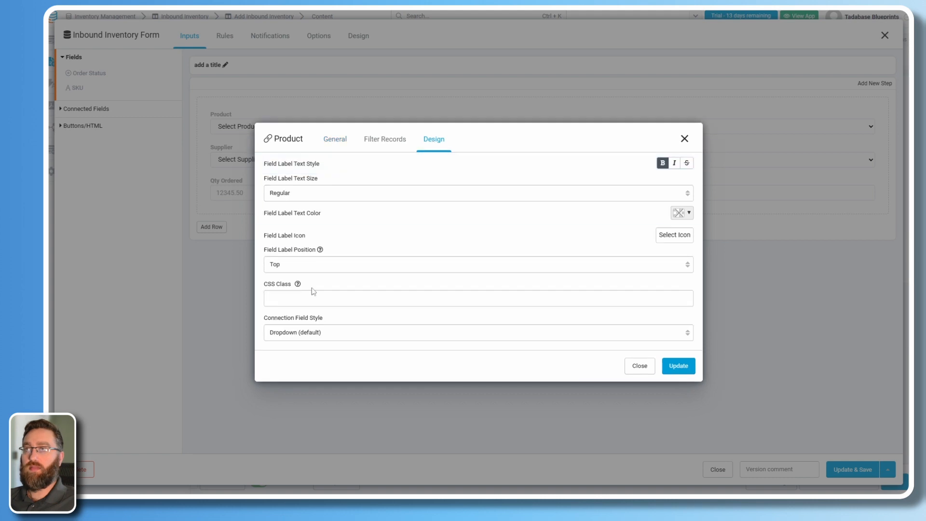
click(332, 338)
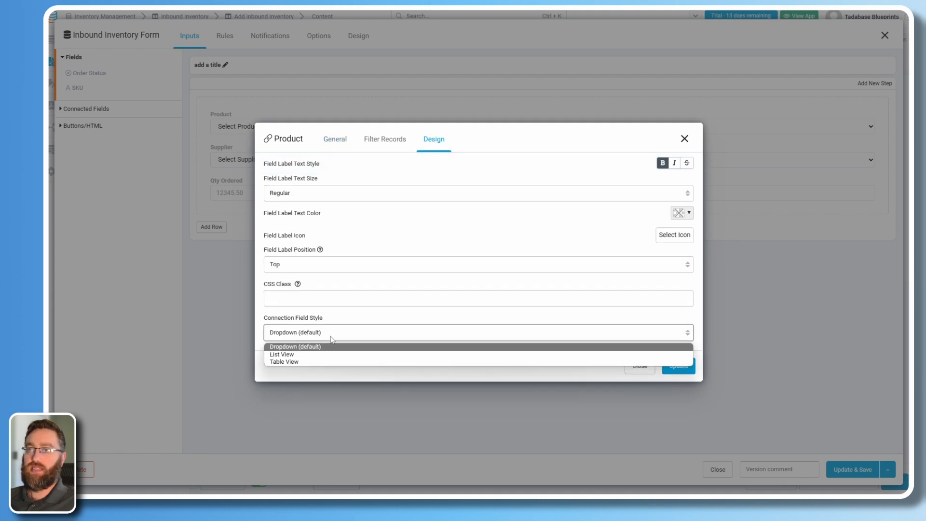
click(298, 362)
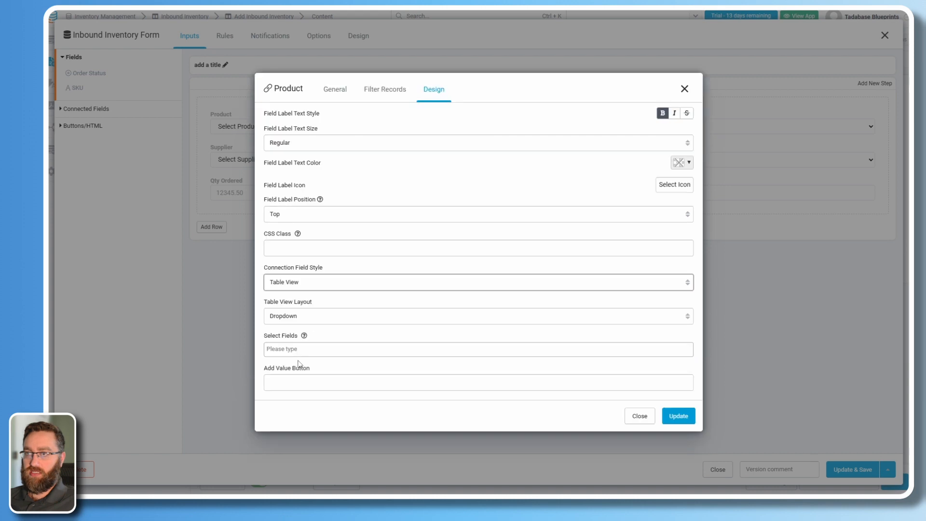
click(287, 350)
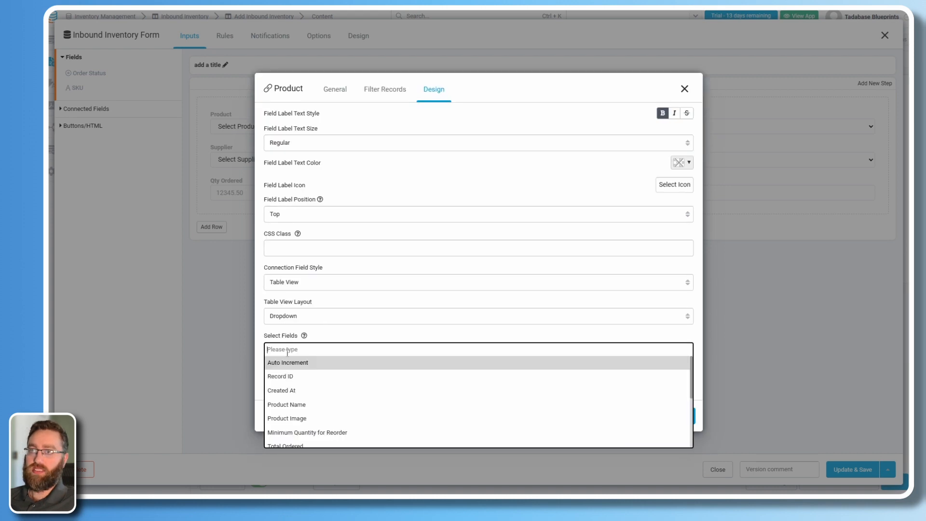
click(294, 406)
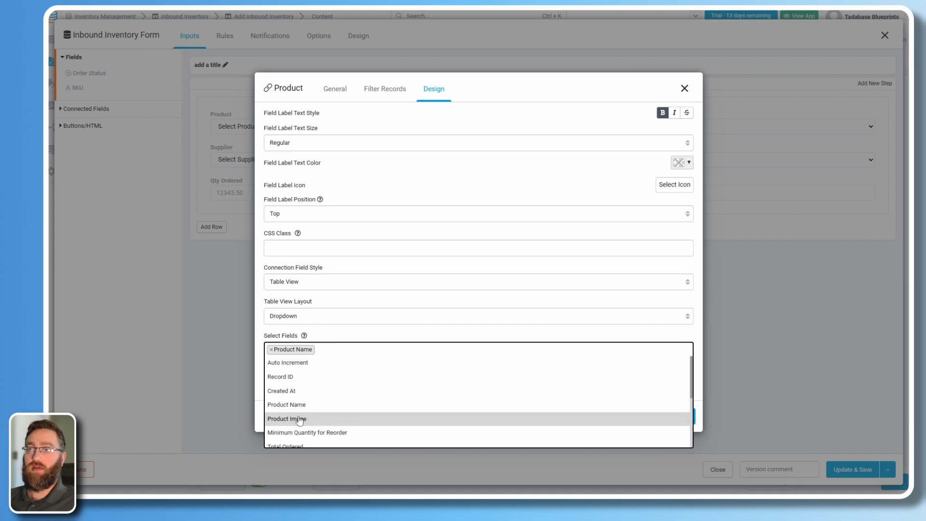
click(299, 419)
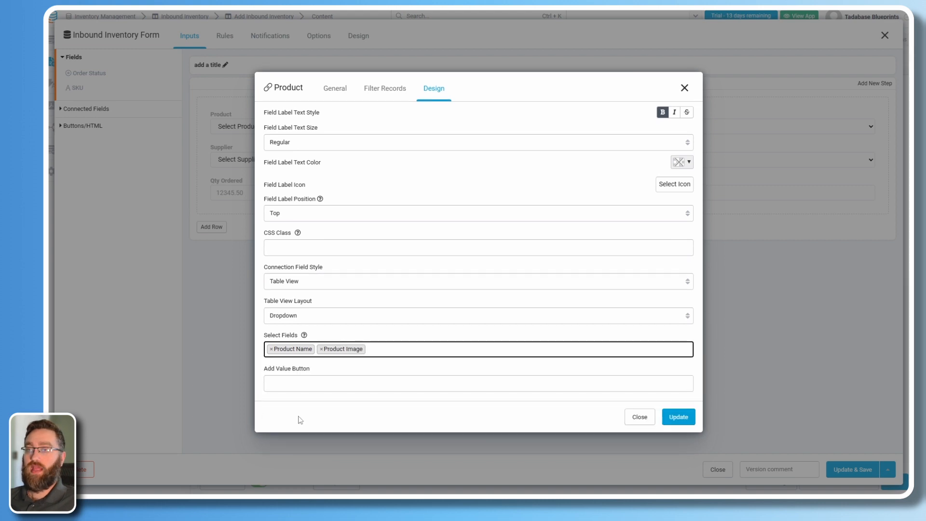
click(386, 351)
scroll(318, 420, down, 5)
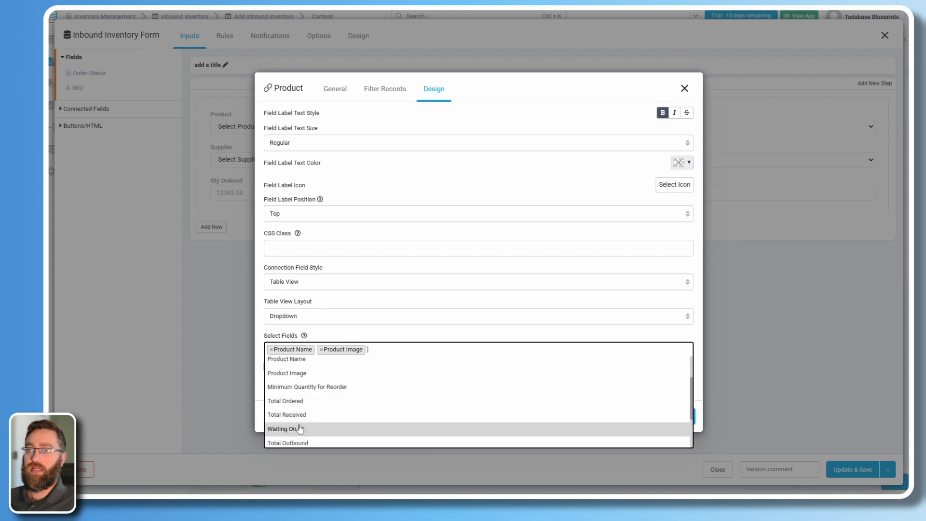
click(304, 412)
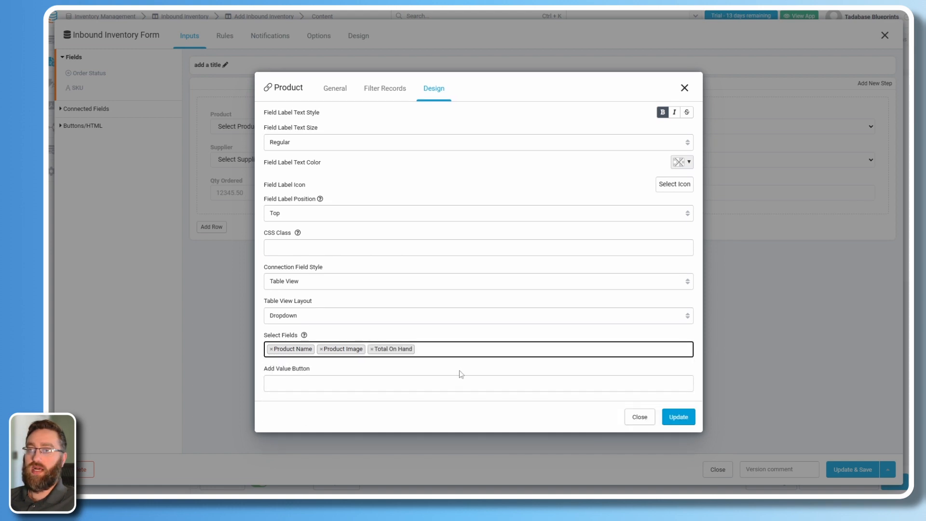
click(436, 339)
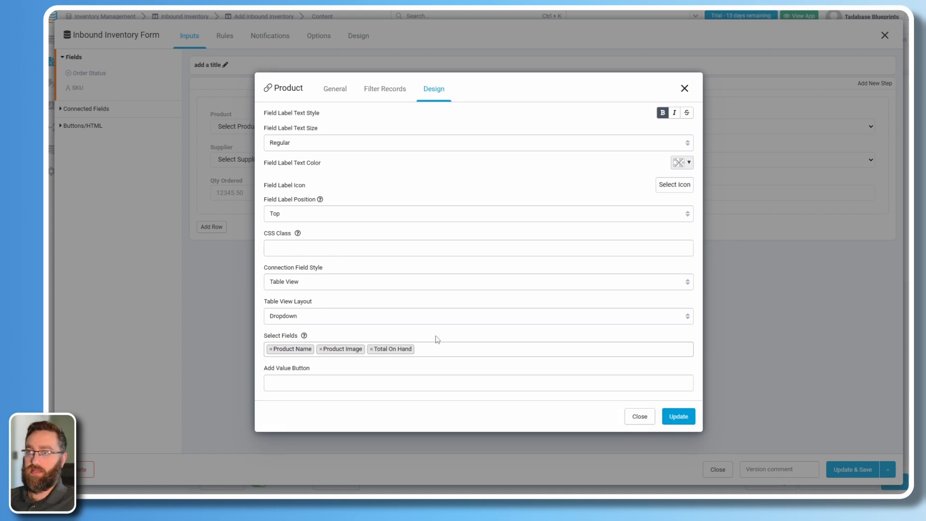
click(508, 349)
scroll(297, 429, down, 5)
click(325, 431)
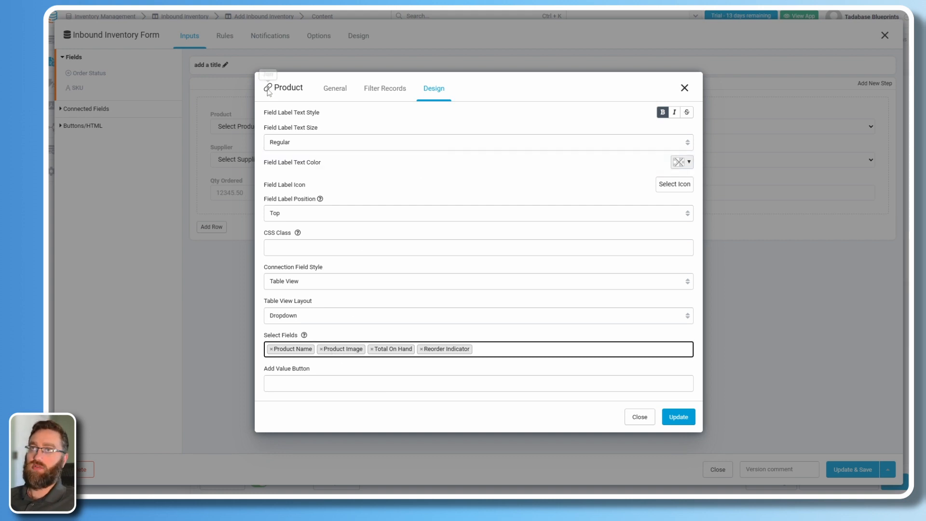
click(679, 416)
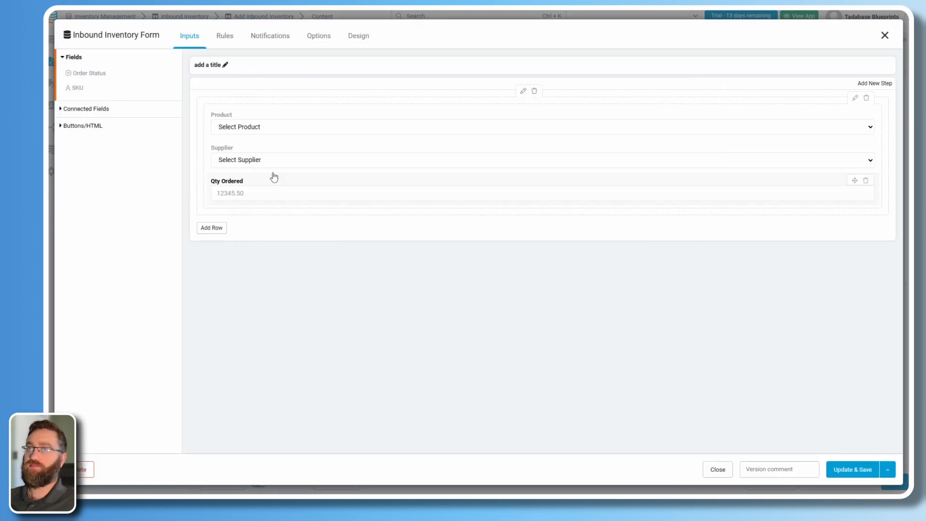
Show Supplier choices as a Table View listing Supplier Name, Email and Phone.
click(245, 163)
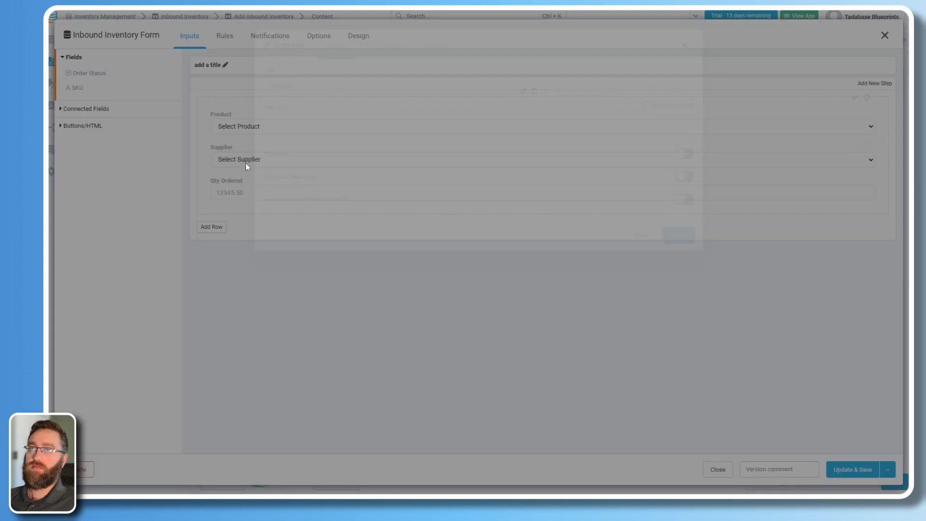
click(438, 161)
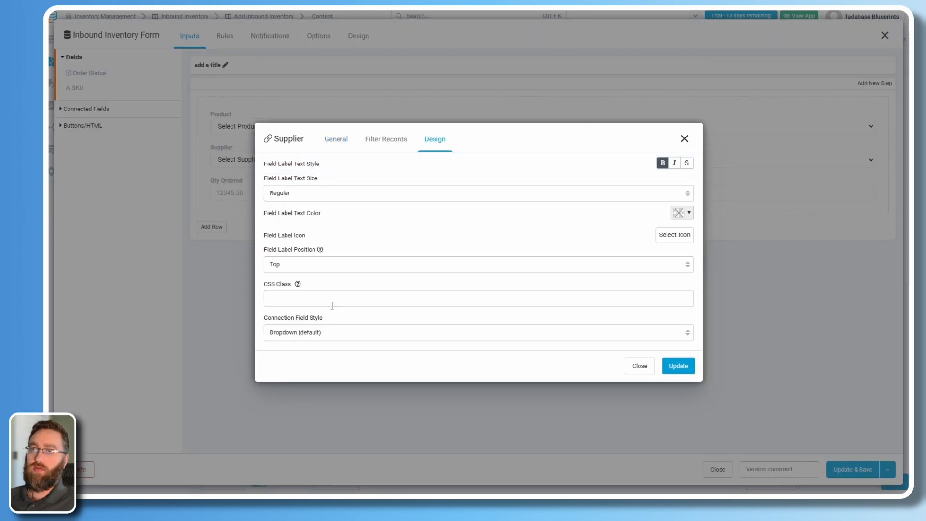
click(299, 333)
click(285, 361)
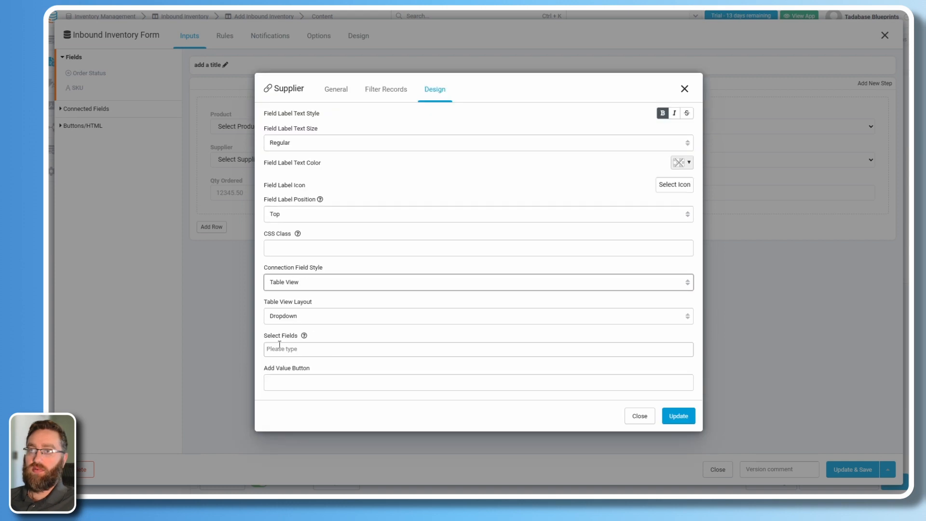
click(279, 344)
click(299, 405)
click(336, 357)
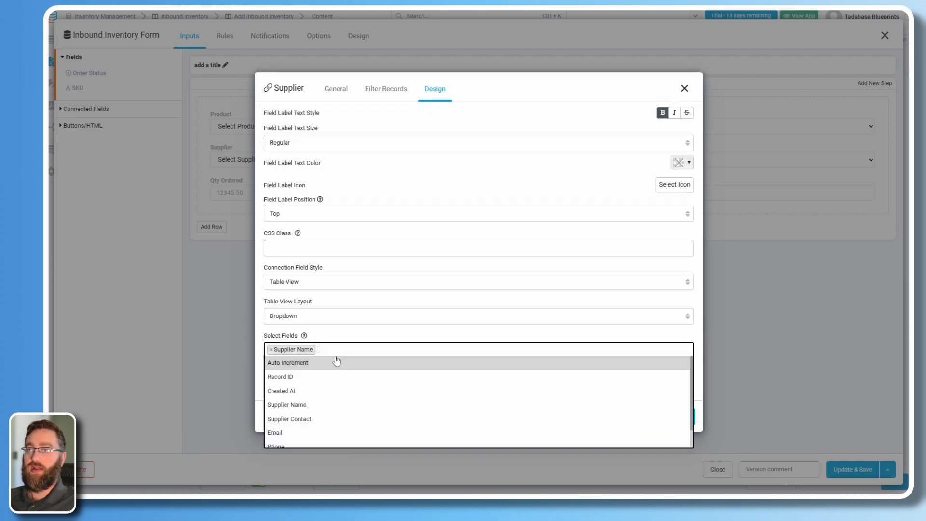
click(304, 412)
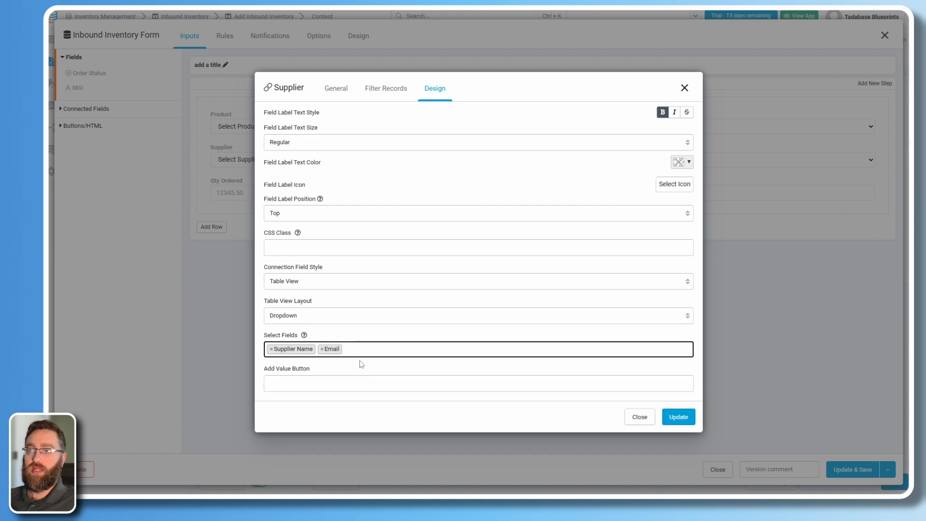
click(360, 352)
scroll(285, 436, down, 1)
click(285, 421)
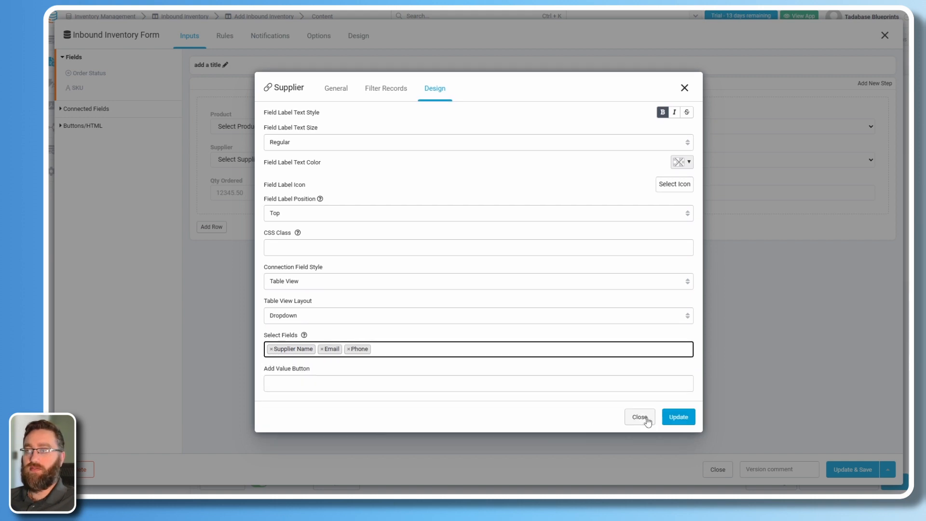
click(671, 421)
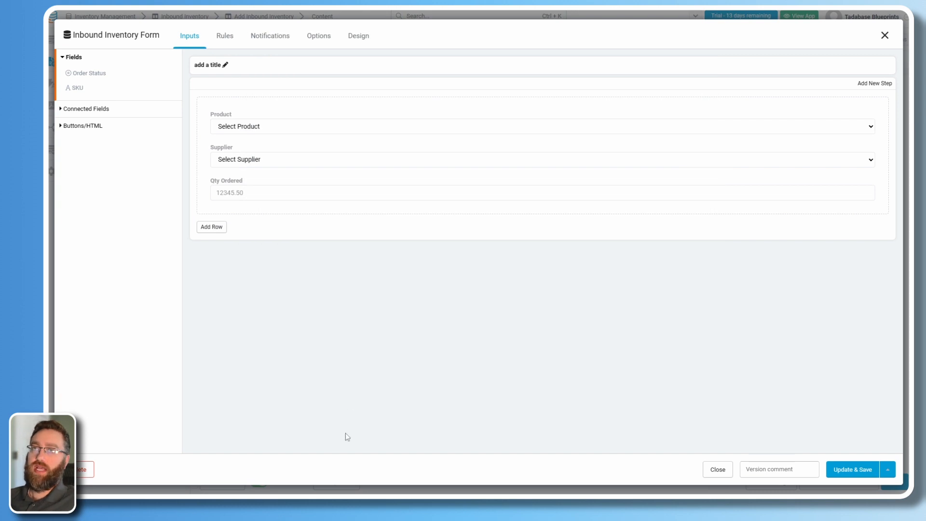
Switch on Required for Product, Supplier and Qty Ordered, then Update & Save the form.
click(237, 124)
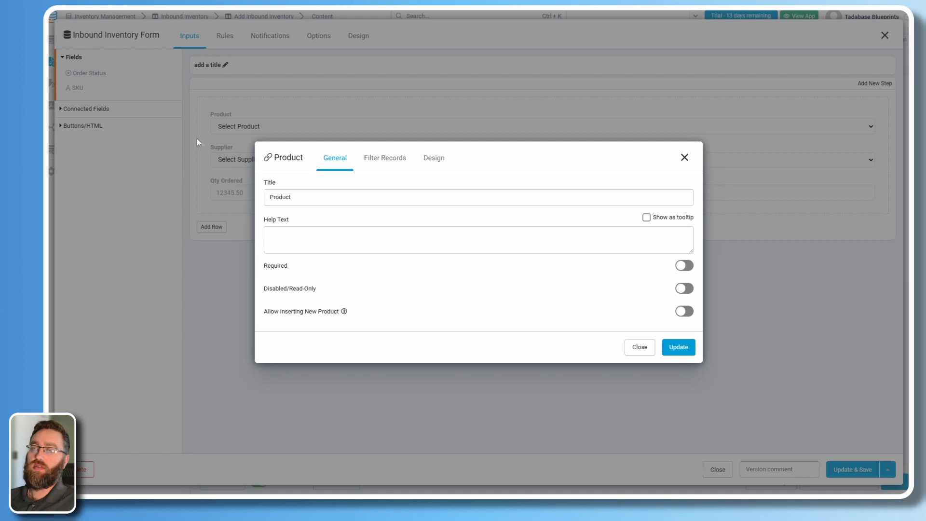
click(325, 269)
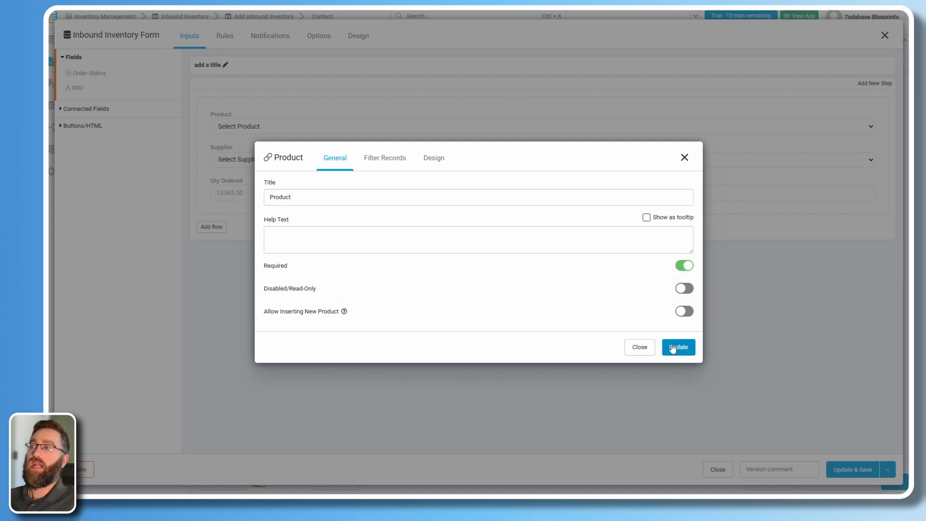
click(678, 347)
click(246, 159)
click(317, 268)
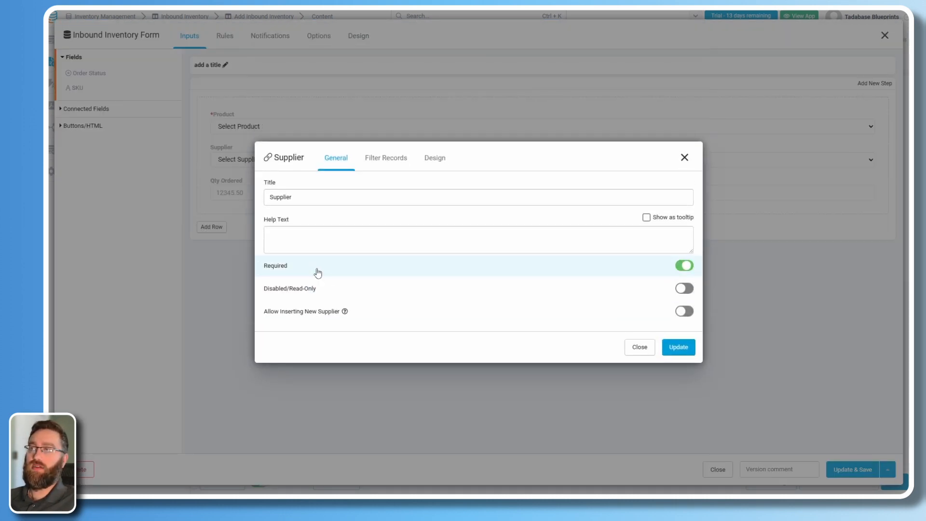
click(674, 351)
click(244, 184)
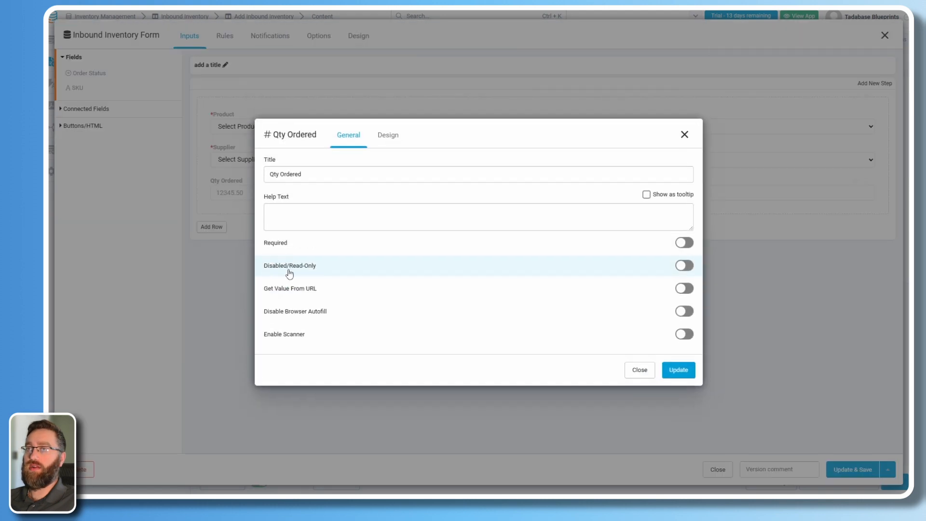
click(295, 249)
click(680, 372)
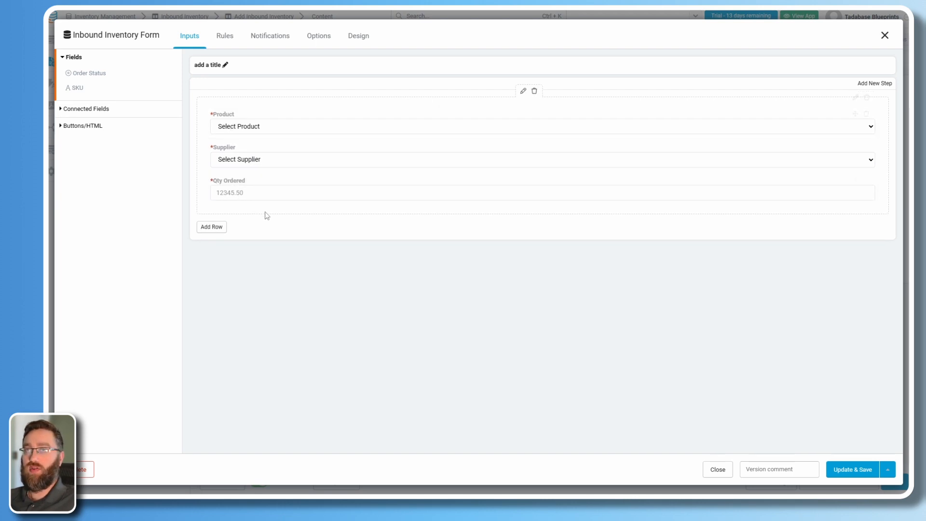
click(843, 470)
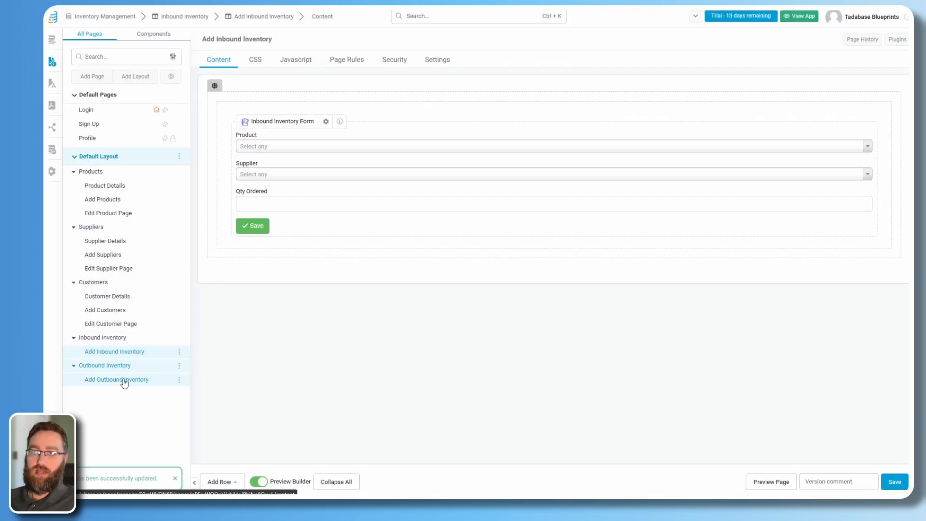
On the Inbound Inventory page's data table, remove the Auto Increment, Record ID and Created At columns.
click(87, 341)
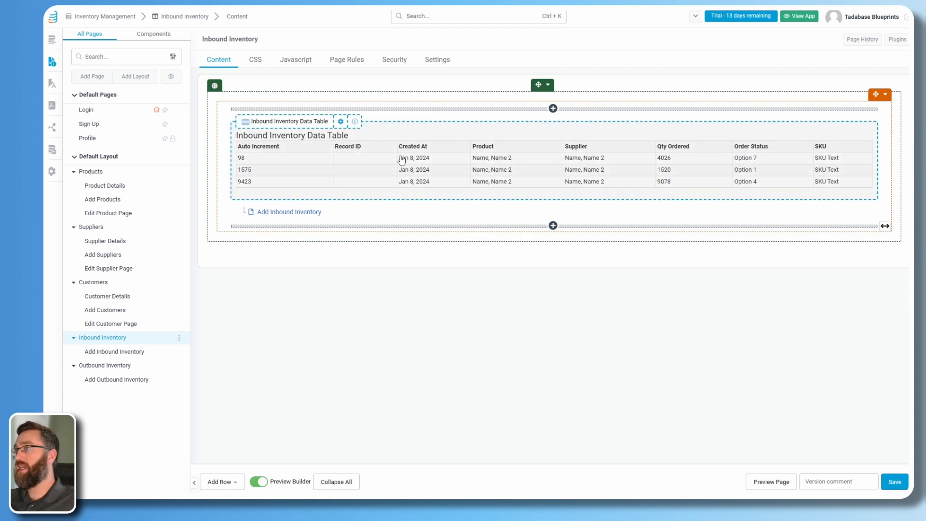
click(337, 165)
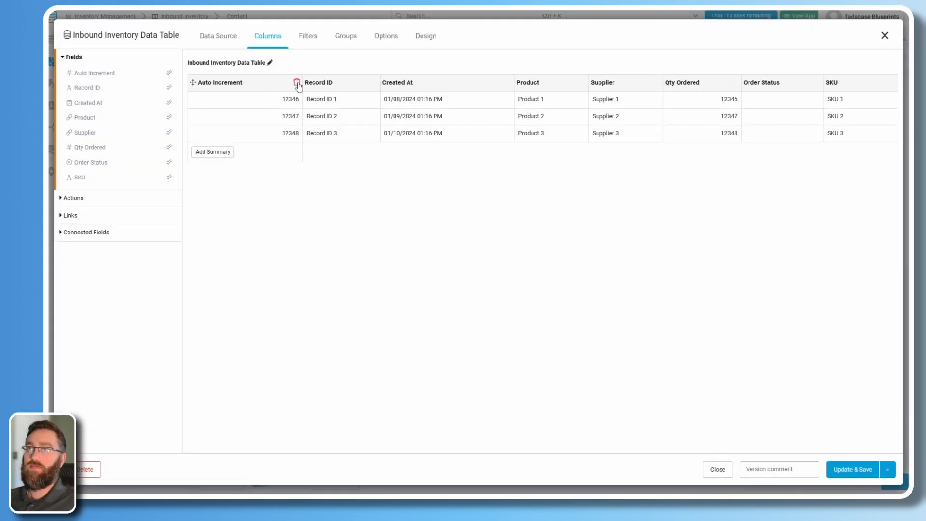
click(299, 83)
click(300, 83)
click(366, 83)
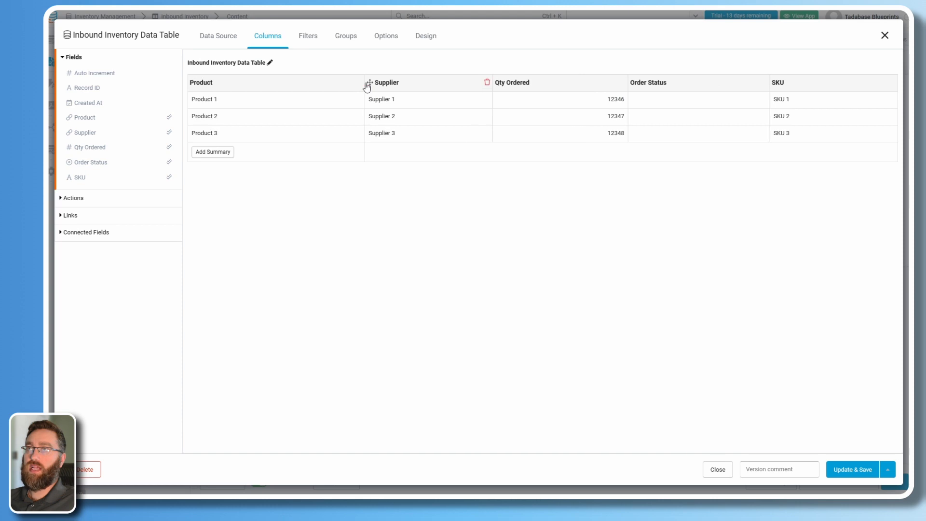
Retitle the table Inbound Inventory and move the SKU column to first position.
click(271, 64)
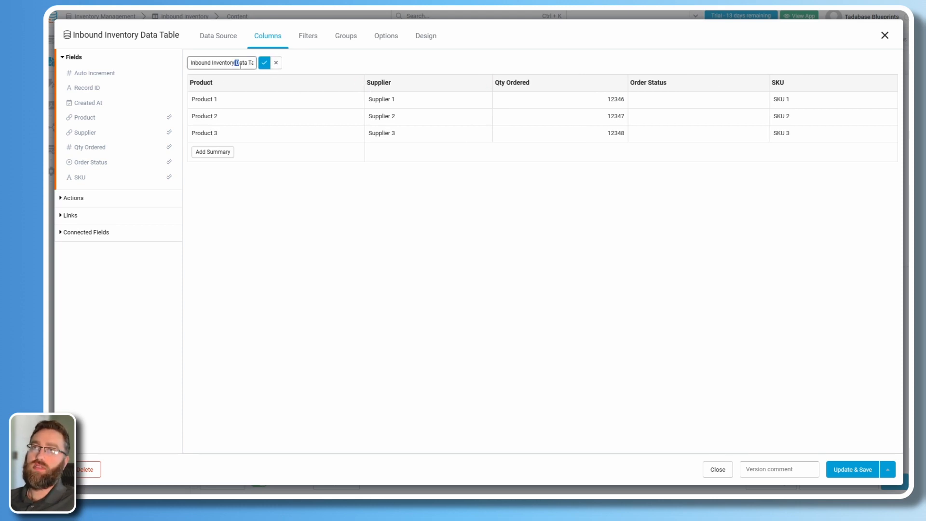
drag(236, 64, 316, 77)
key(BackSpace)
click(264, 65)
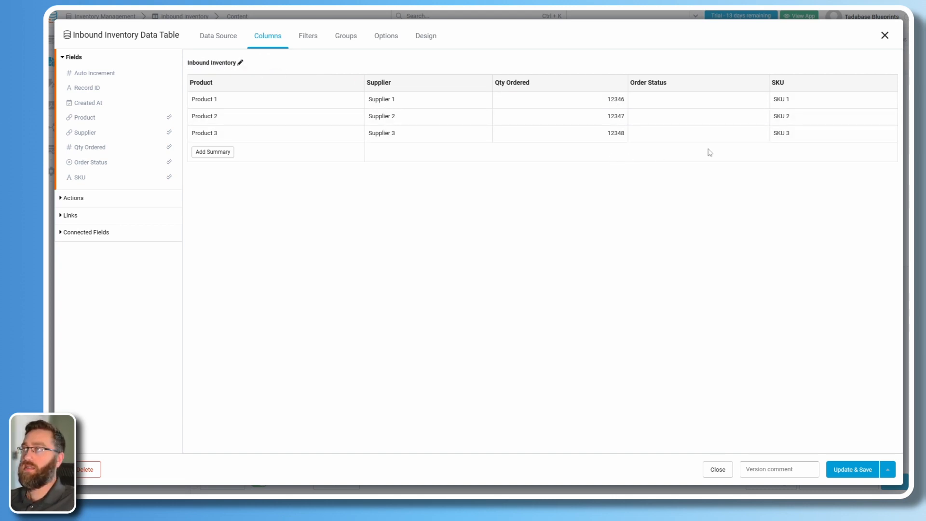
drag(863, 87, 227, 87)
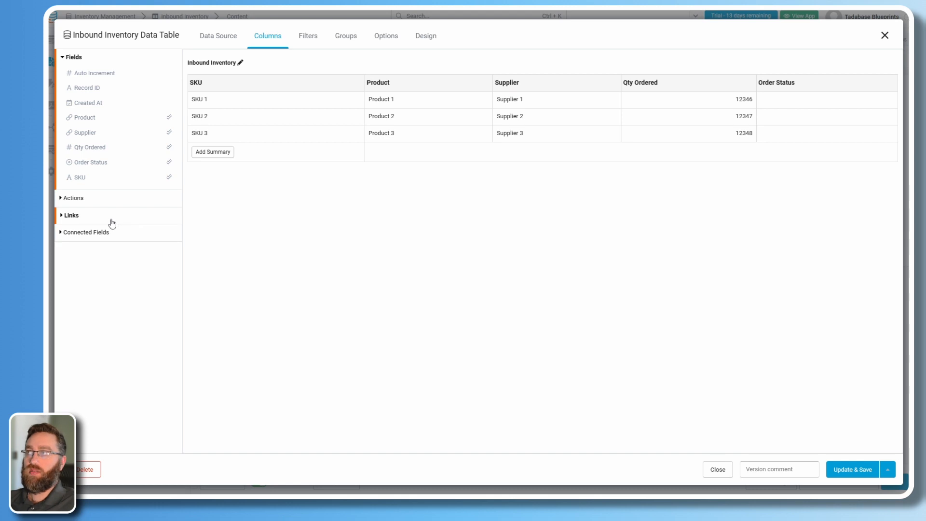
Add an 'Update this record' action column that sets Order Status to the custom value Delivered.
click(72, 198)
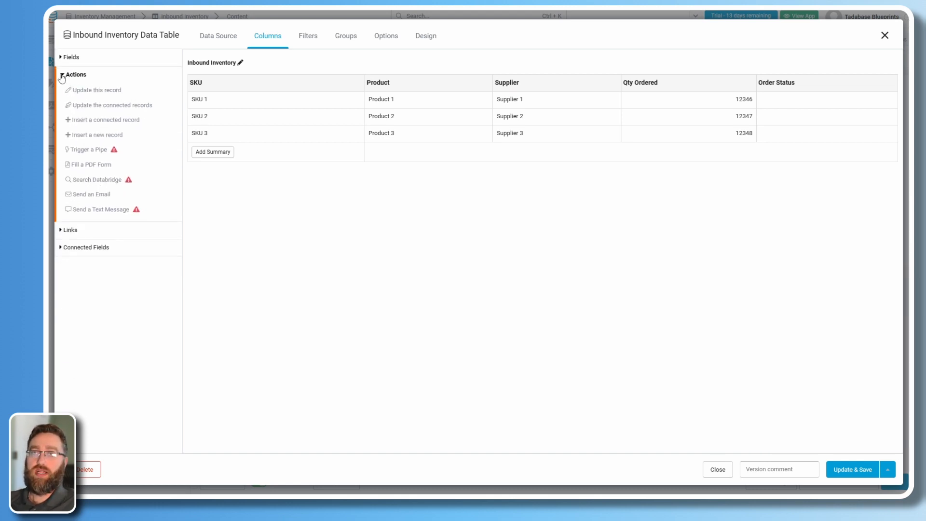
click(95, 92)
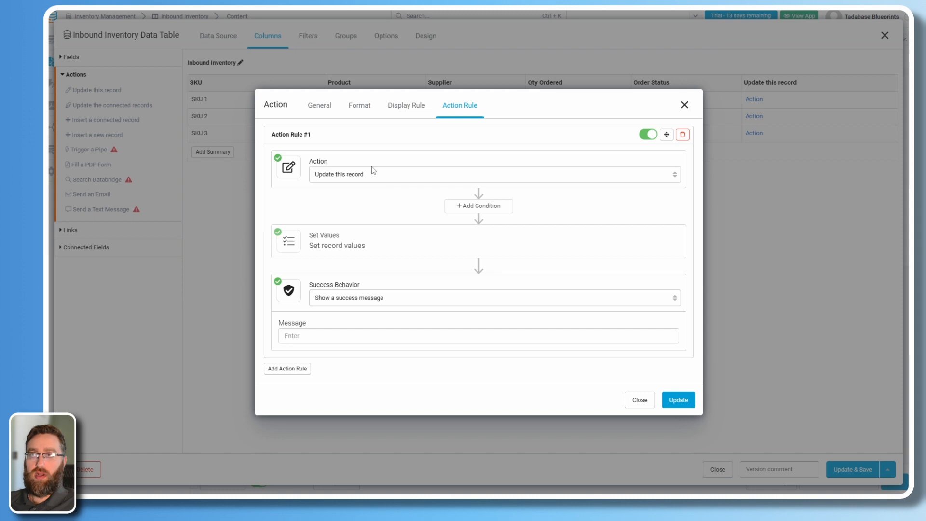
click(348, 247)
click(321, 255)
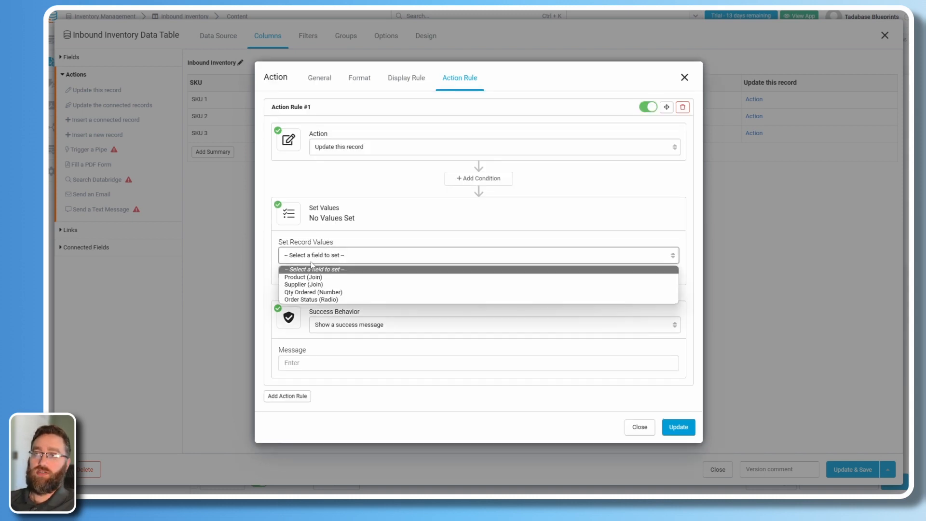
click(300, 299)
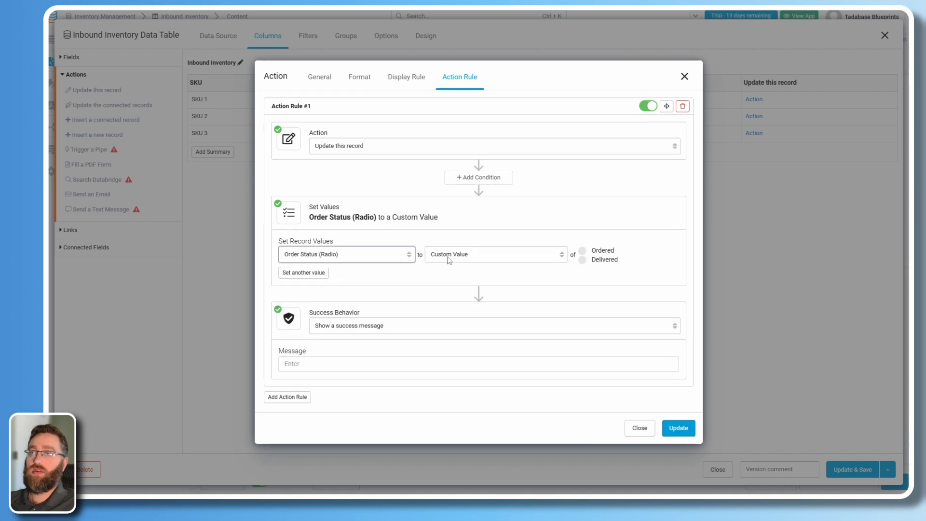
click(582, 260)
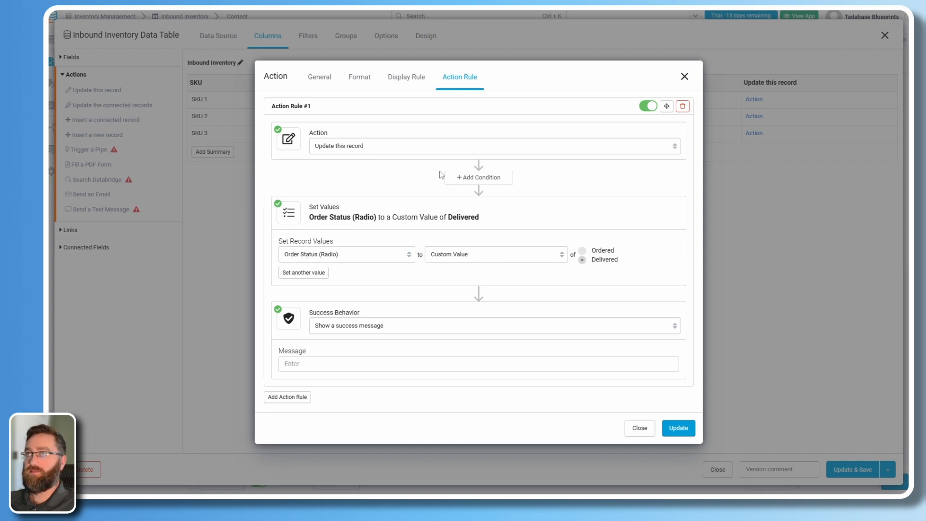
Retitle the action column 'Mark As Delivered' and give it an outline lightning-bolt icon.
click(319, 77)
click(335, 203)
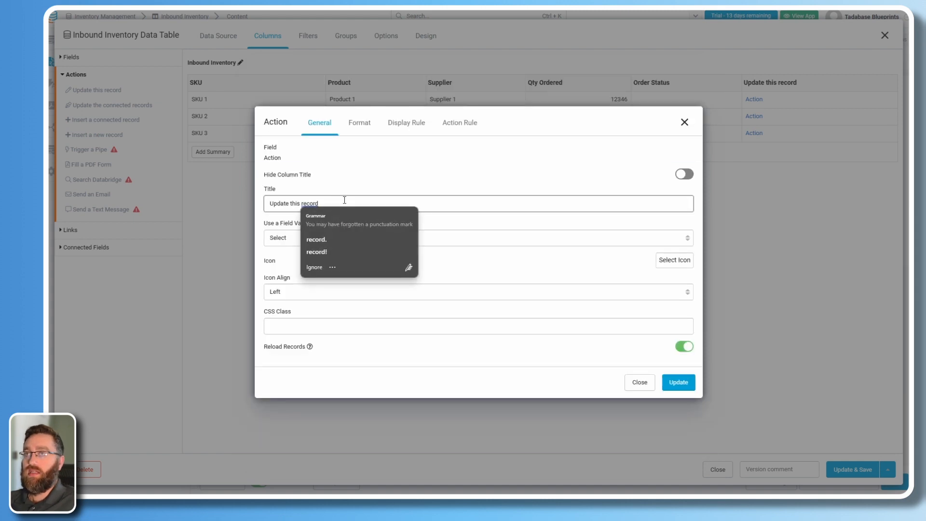
drag(345, 200, 252, 199)
text(Mark As Deliv)
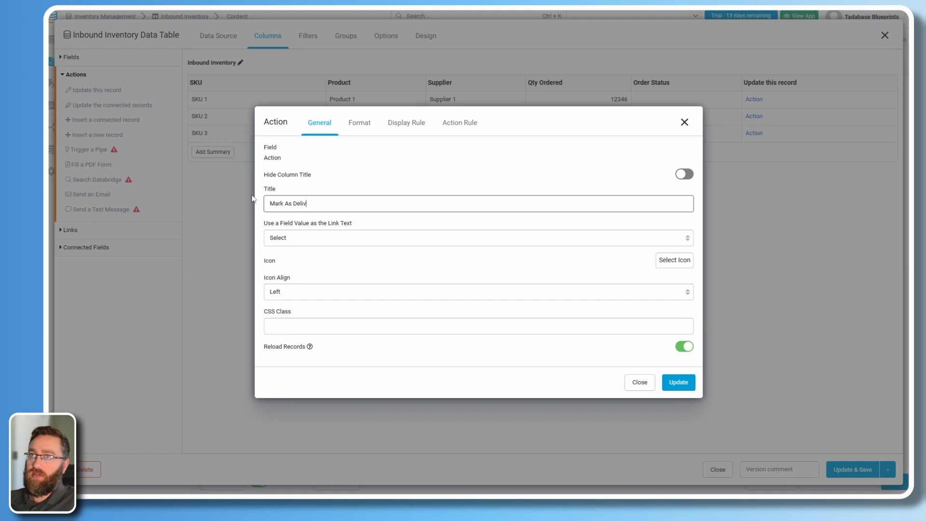
text(ered)
click(674, 260)
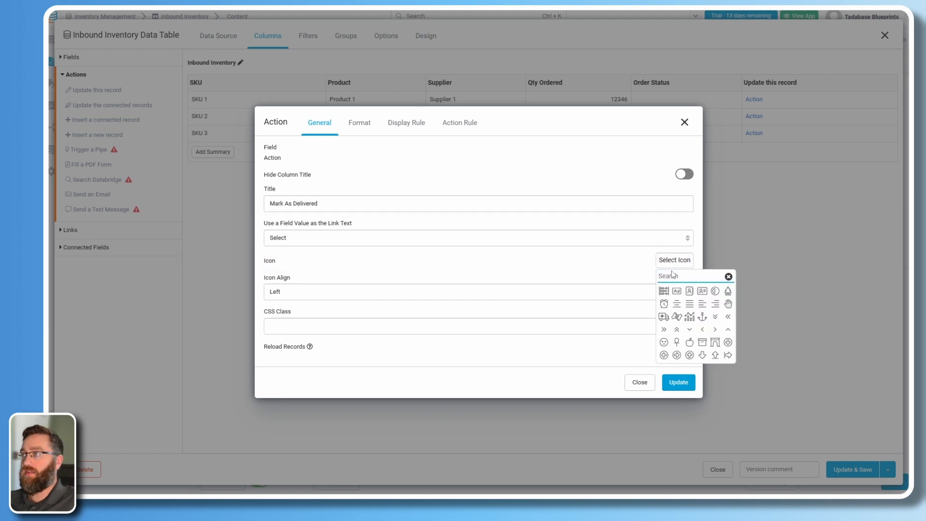
text(bolt)
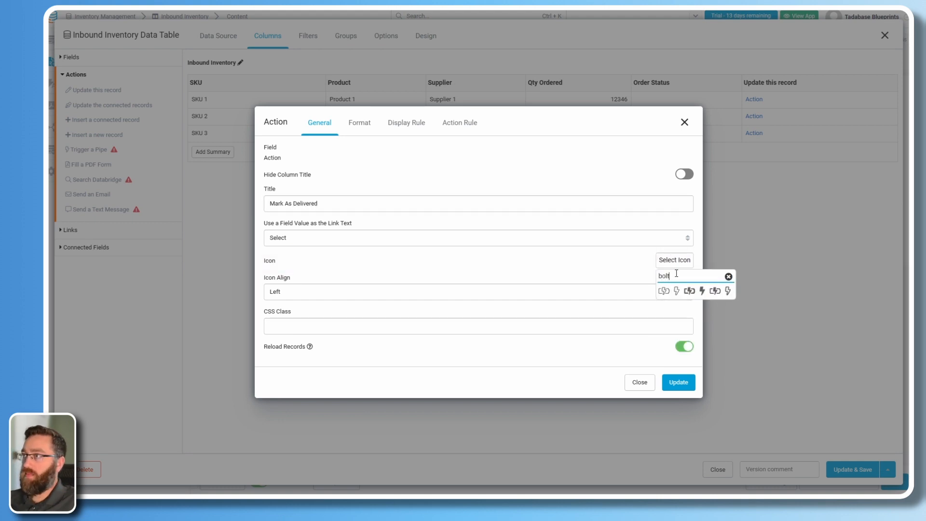
click(677, 290)
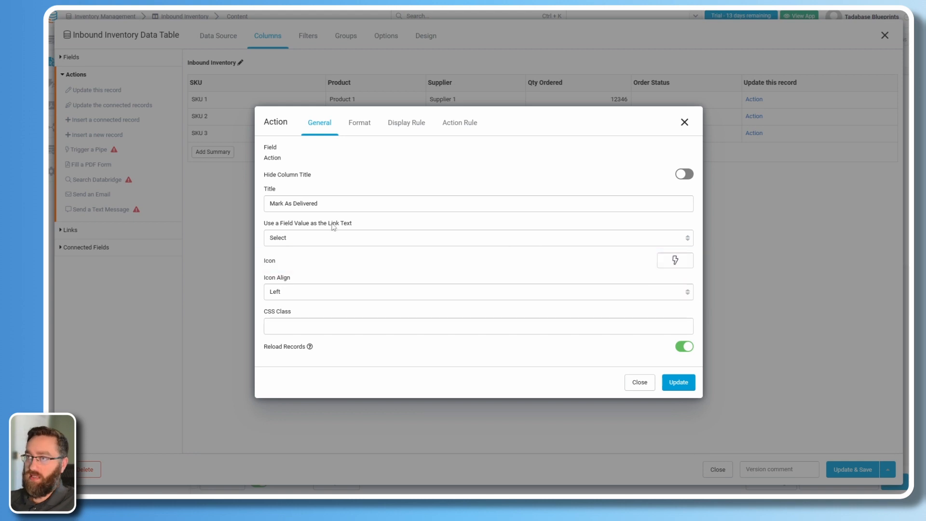
Format the action as a Block-fill button in the Info colour and apply it.
click(359, 123)
click(289, 285)
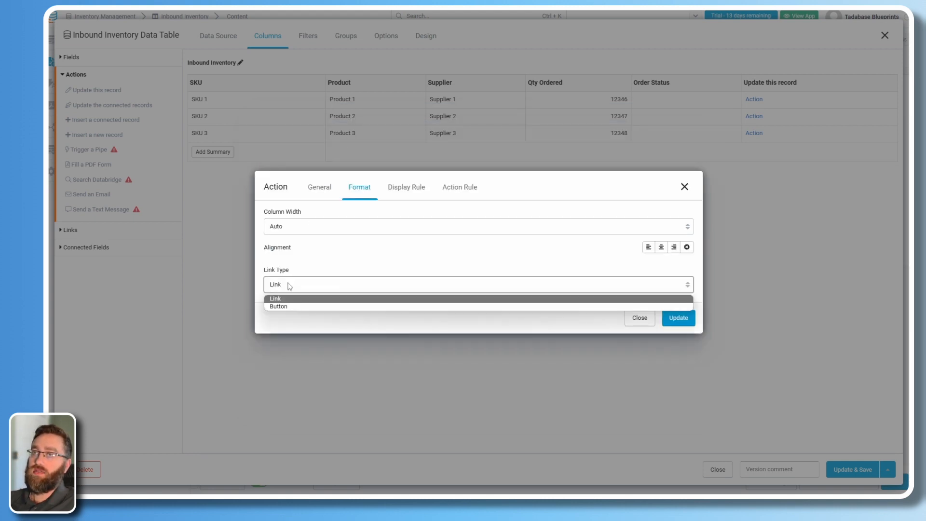
click(283, 306)
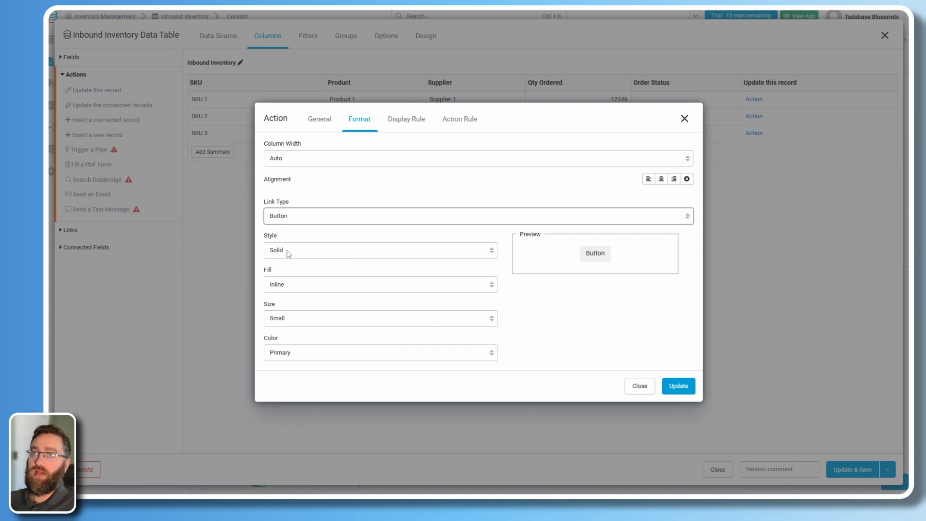
click(287, 285)
click(287, 307)
click(271, 353)
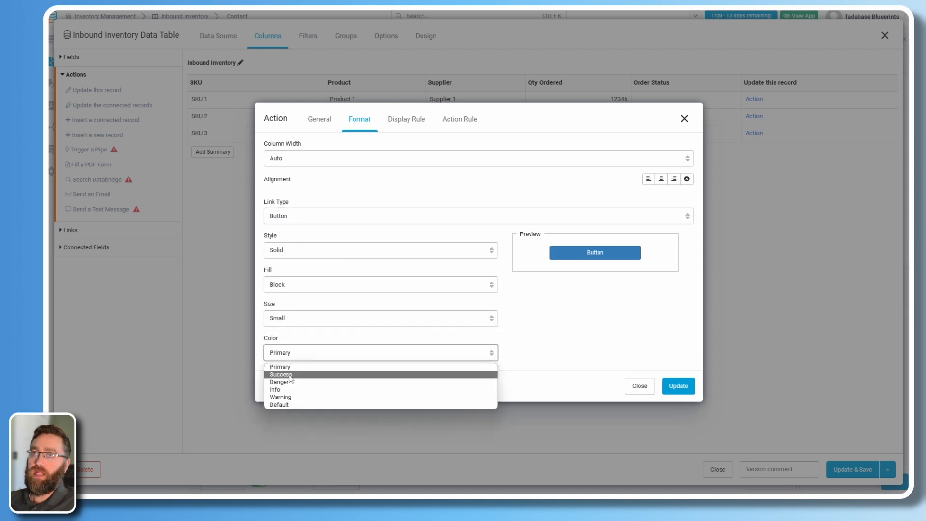
click(292, 390)
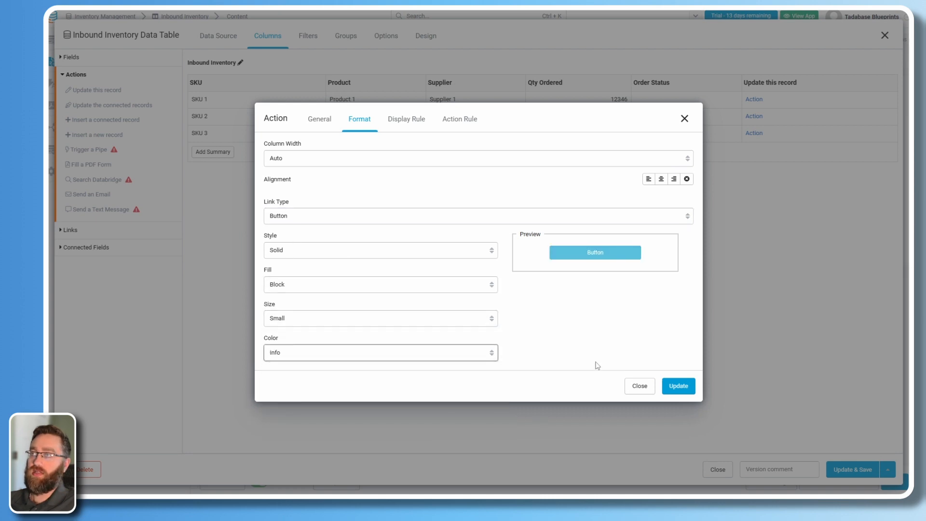
click(685, 387)
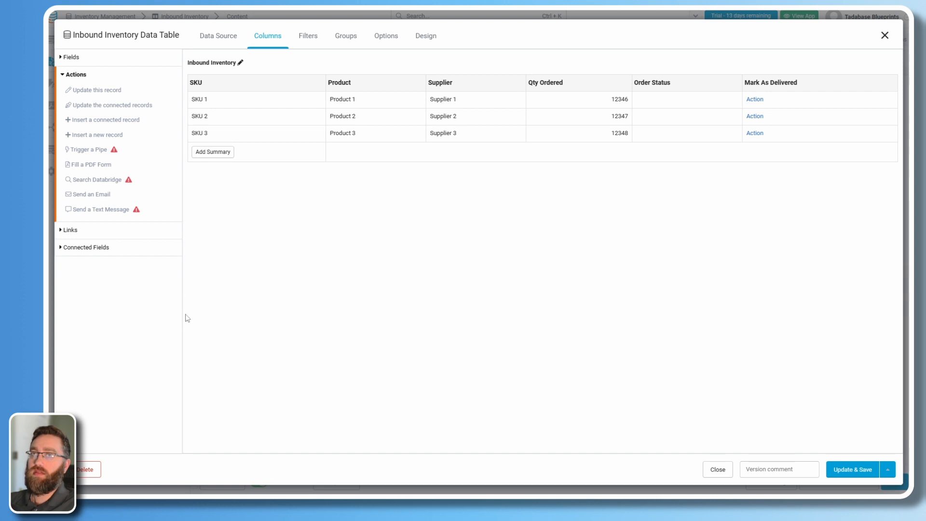
Add a Record Details Page link column targeting Products > Product Details.
click(70, 229)
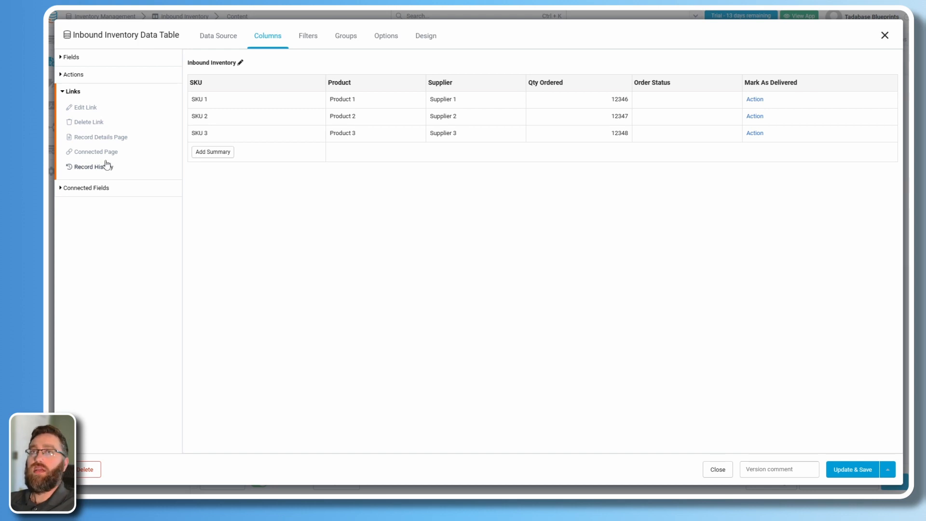
click(83, 154)
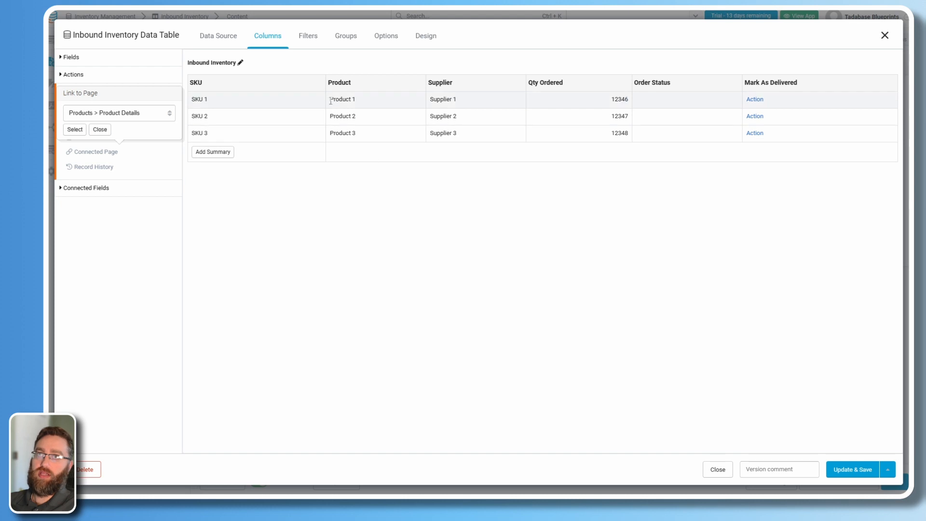
click(77, 115)
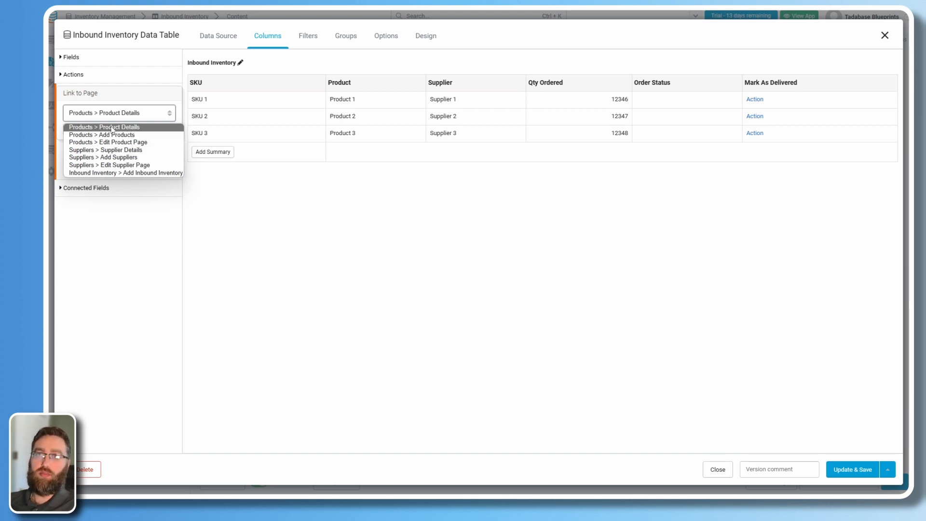
click(115, 128)
click(75, 130)
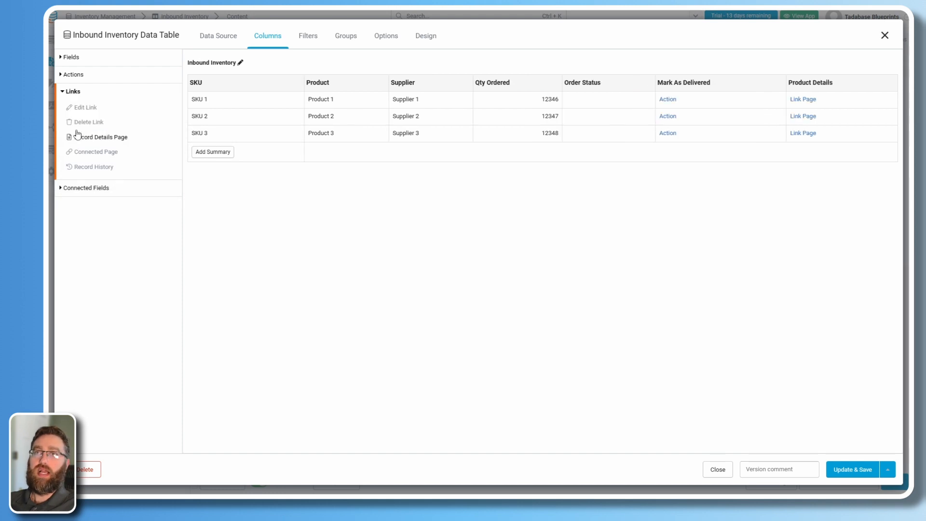
Make the Product Details link open in a popup as a Block-fill button.
click(815, 84)
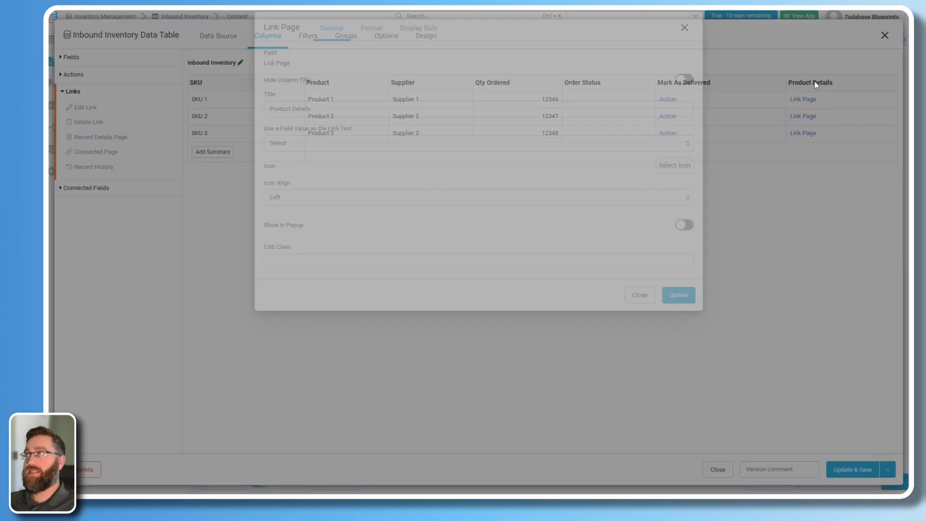
click(684, 316)
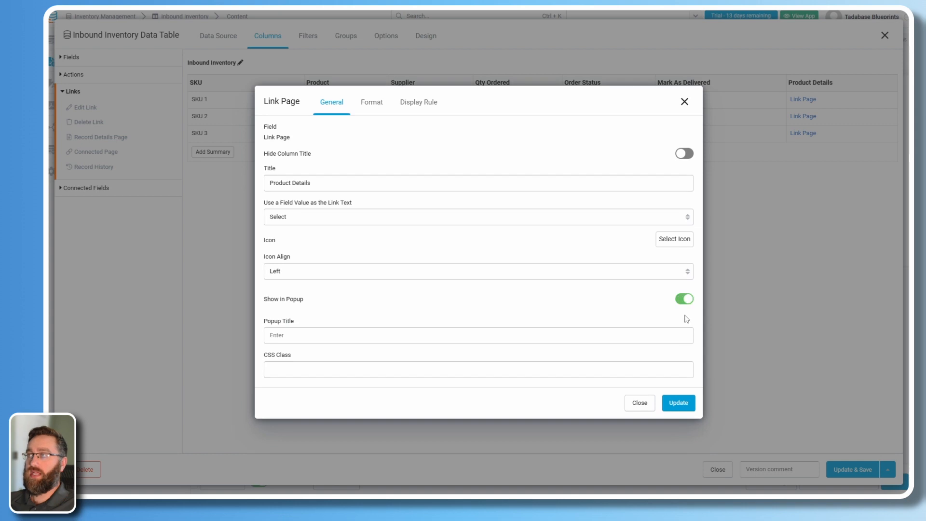
click(365, 102)
click(288, 284)
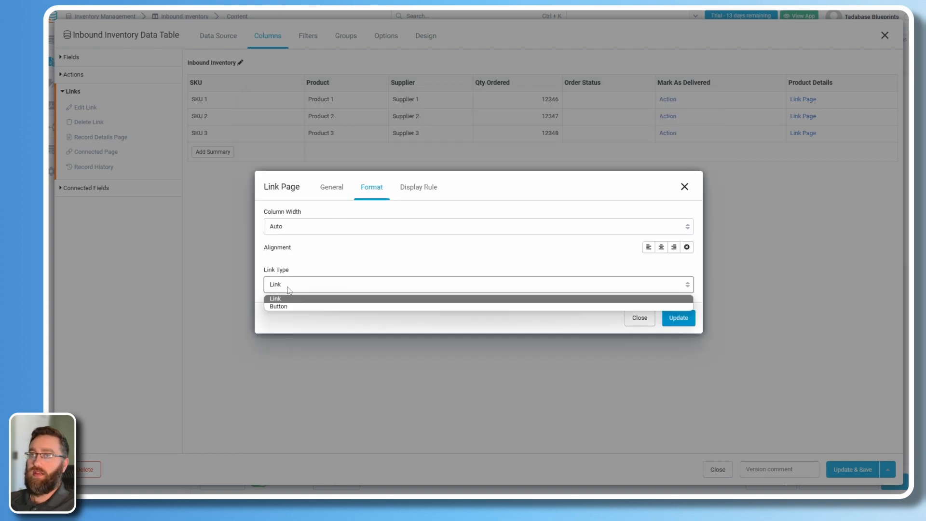
click(285, 307)
click(286, 286)
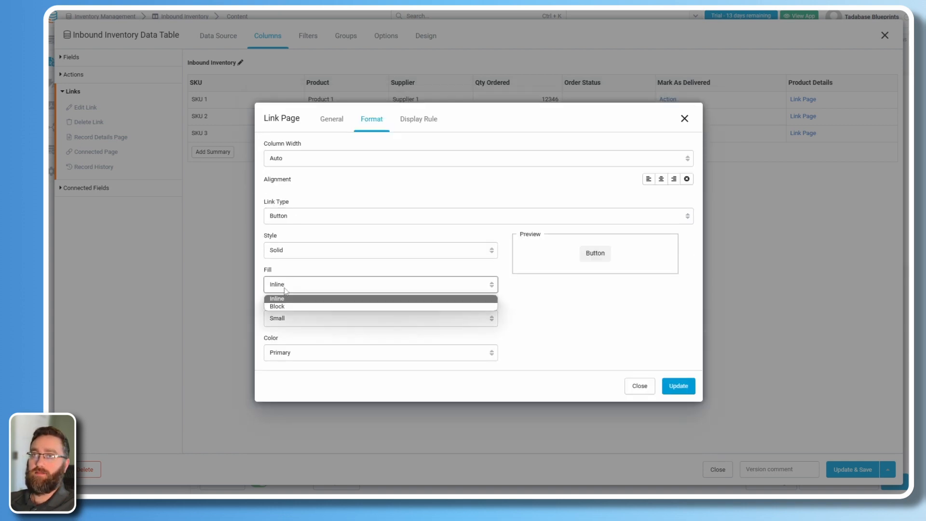
click(284, 306)
click(678, 386)
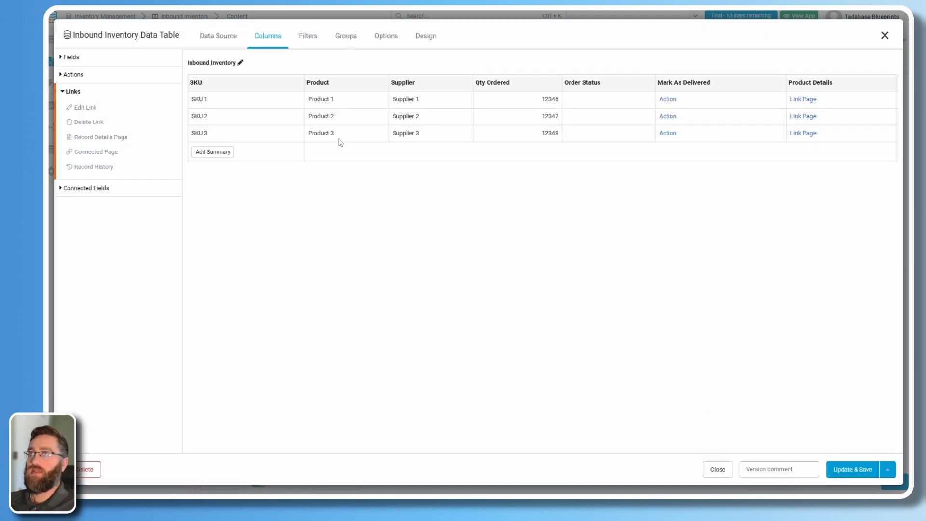
click(309, 41)
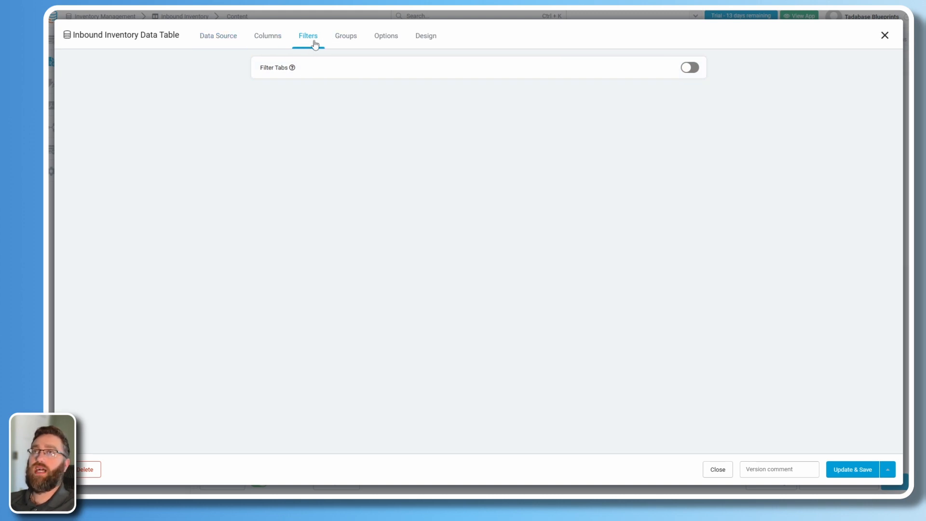
Enable filter tabs and add a purple Ordered tab filtering Order Status is Ordered.
click(621, 79)
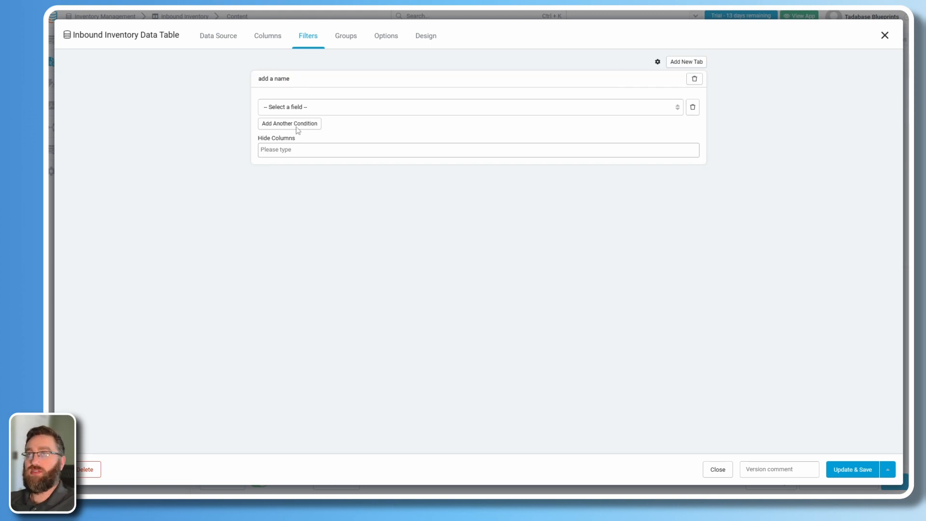
click(295, 79)
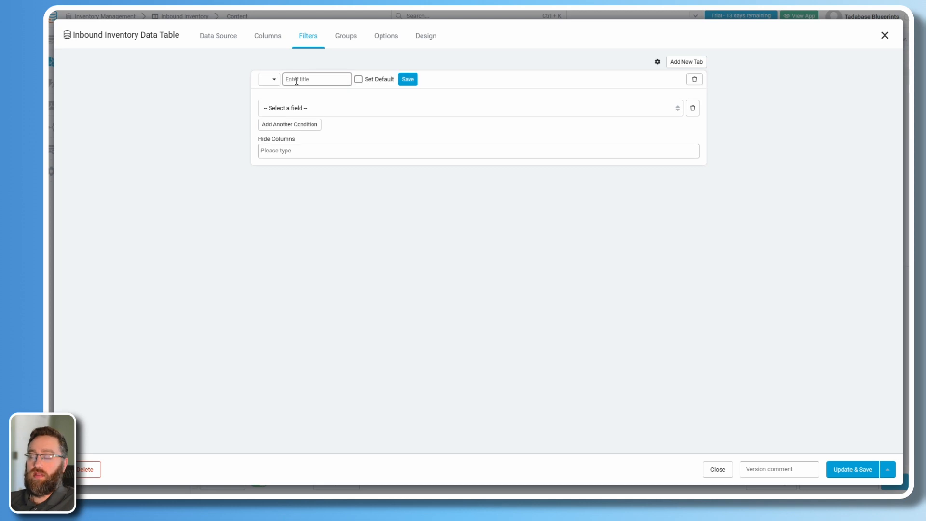
text(Ordered)
click(269, 80)
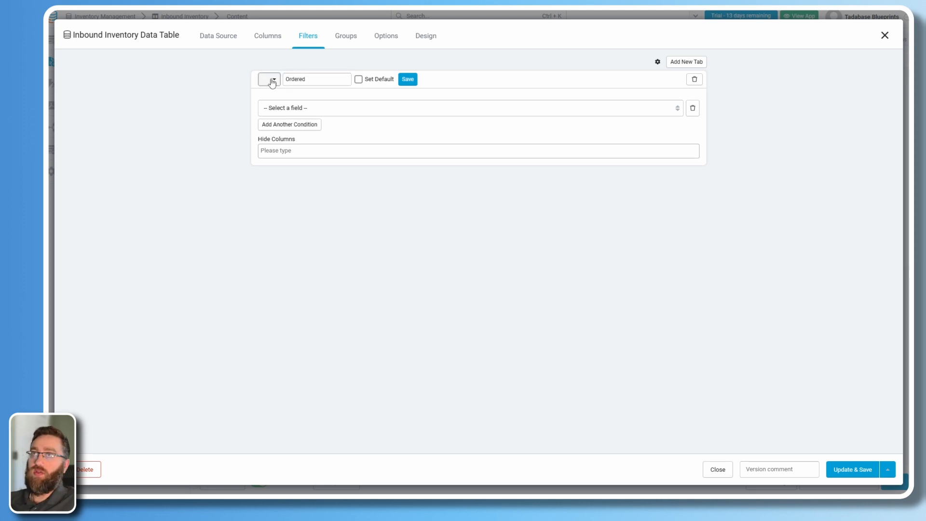
click(271, 99)
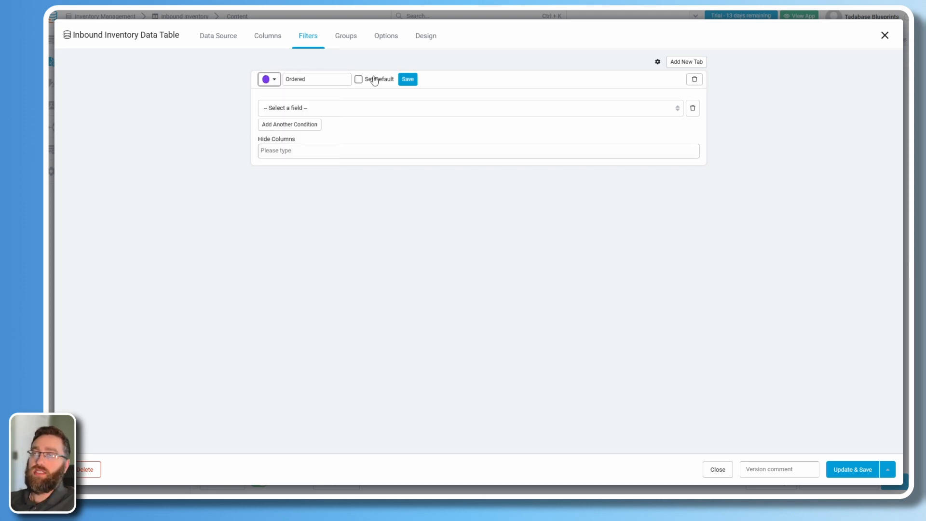
click(408, 80)
click(306, 107)
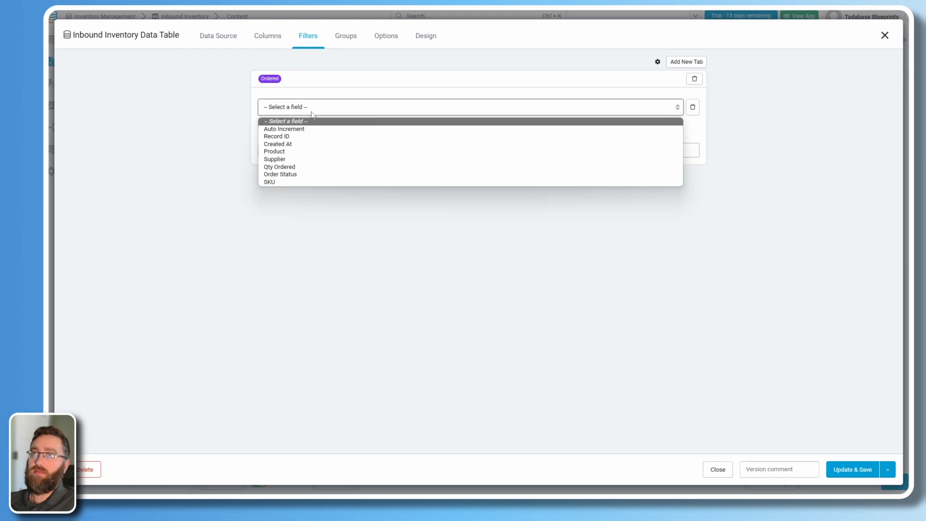
click(285, 175)
click(504, 110)
click(515, 129)
click(610, 108)
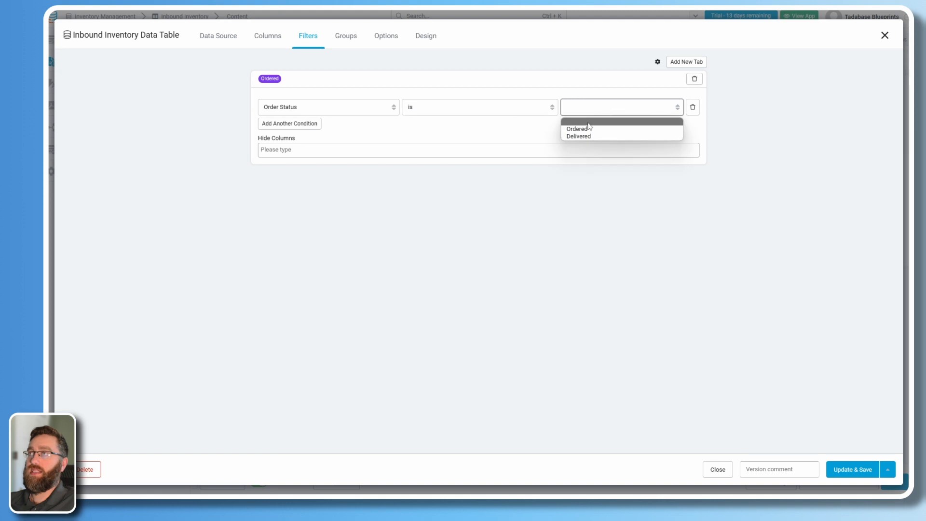
click(589, 127)
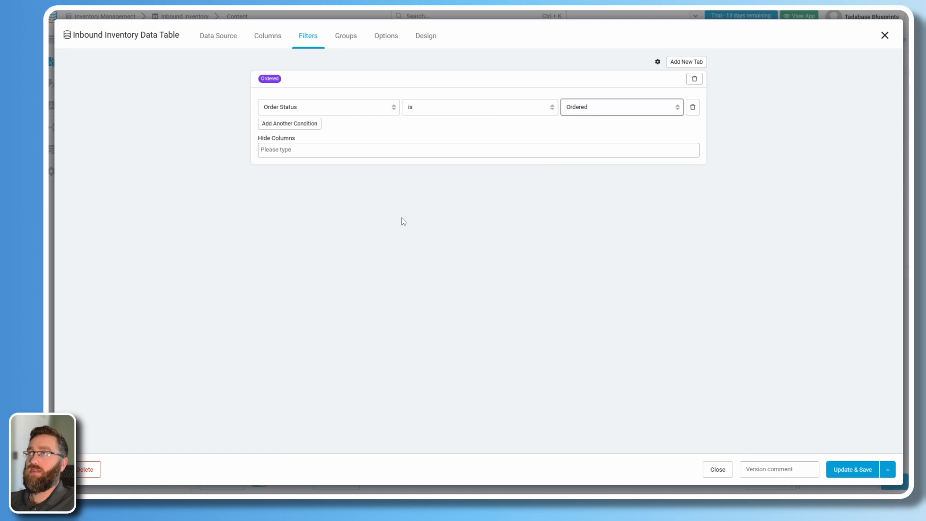
Add a green Delivered tab filtering Order Status is Delivered.
click(675, 63)
click(287, 178)
text(De)
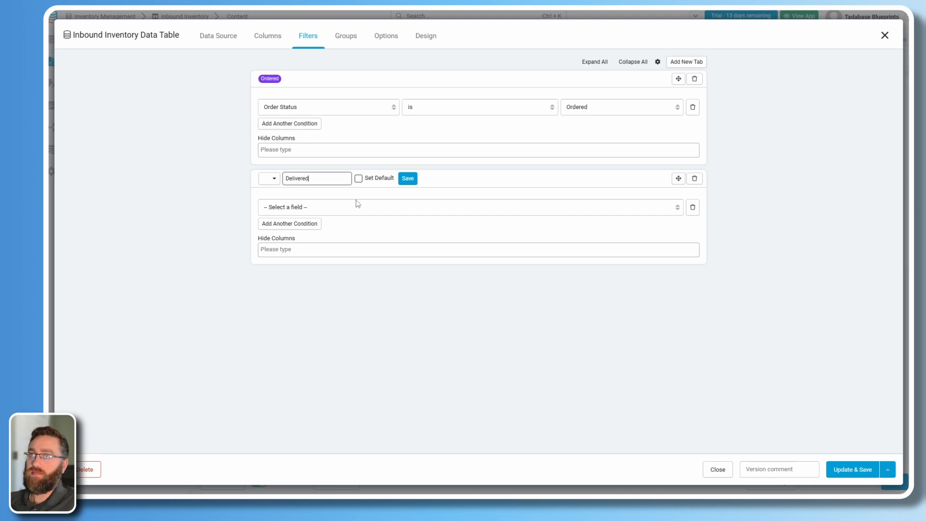
text(livered)
click(272, 179)
click(285, 203)
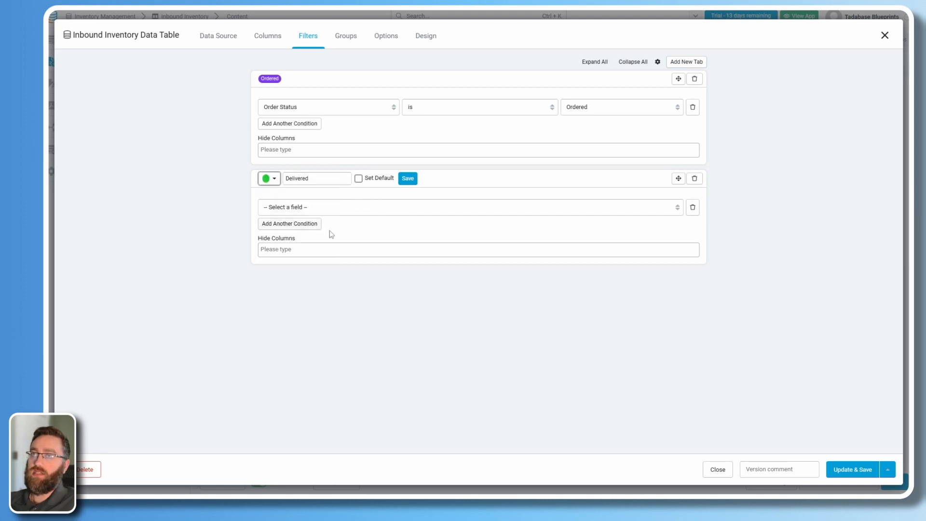
click(408, 179)
click(339, 207)
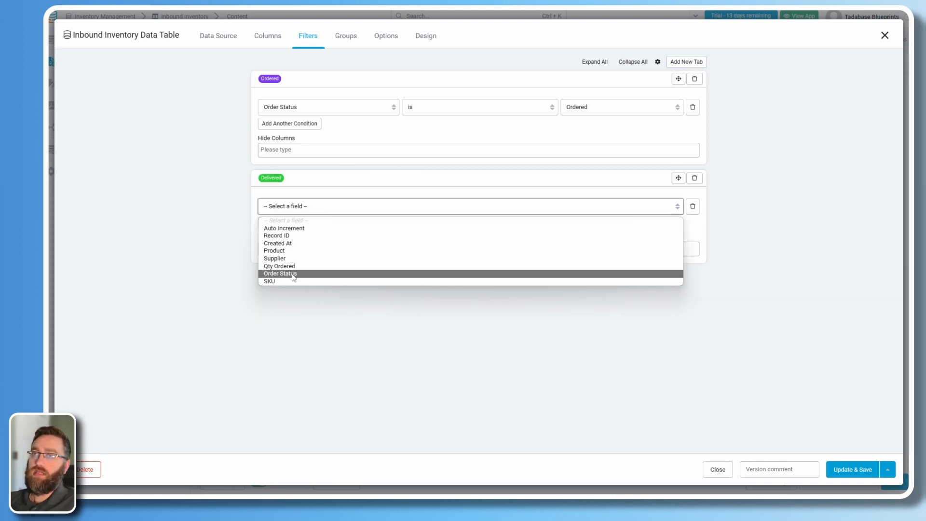
click(348, 271)
click(504, 209)
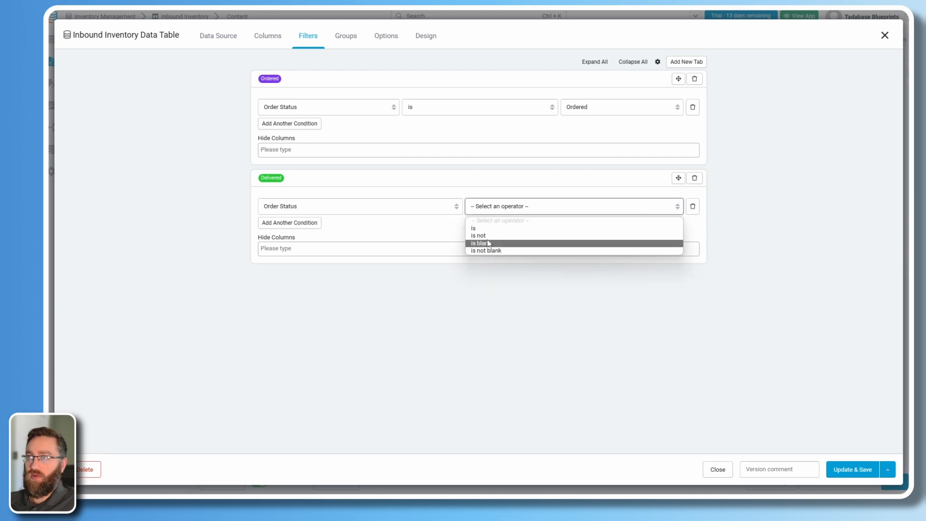
click(482, 229)
click(586, 208)
click(578, 236)
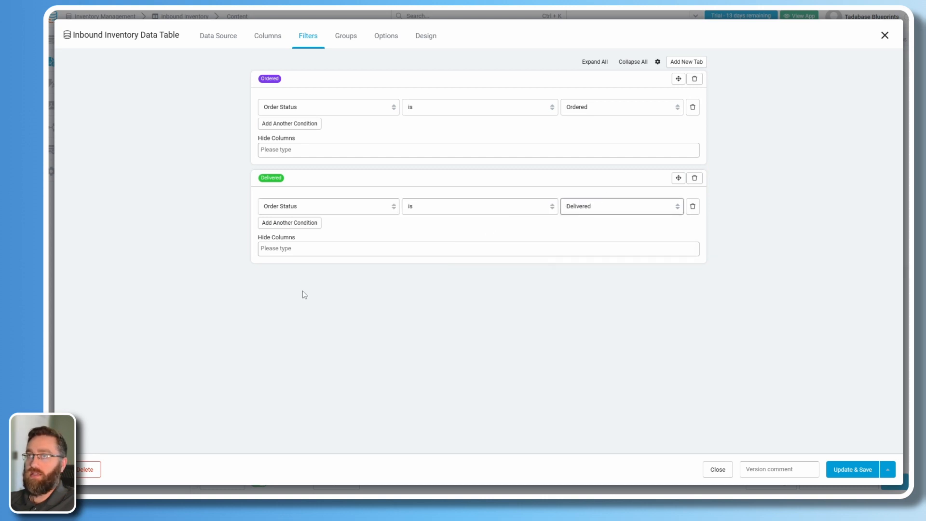
Save the inbound table, then remove Auto Increment, Record ID and Created At from the outbound table.
click(853, 474)
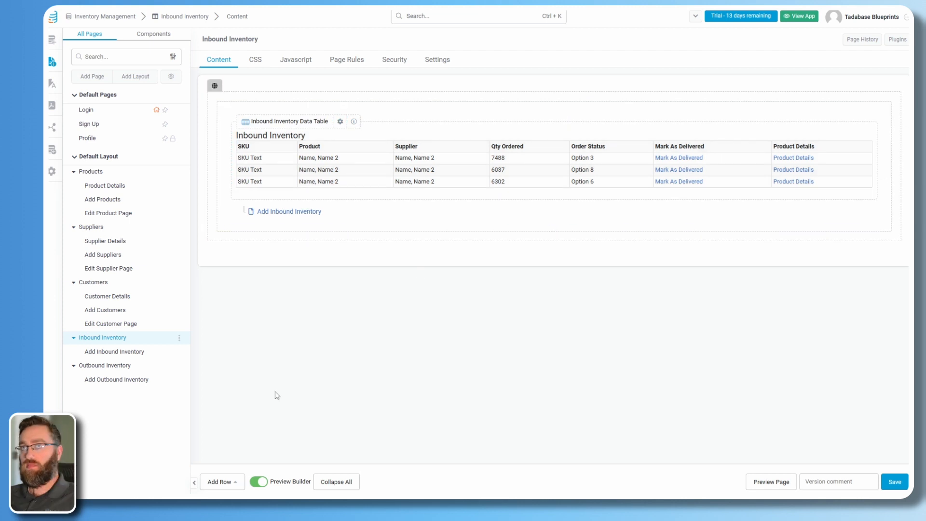
click(87, 367)
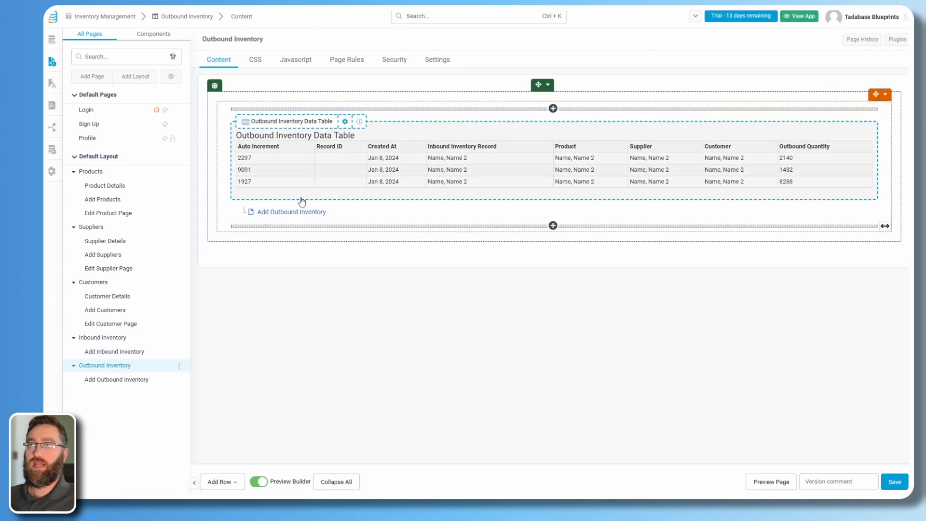
click(296, 184)
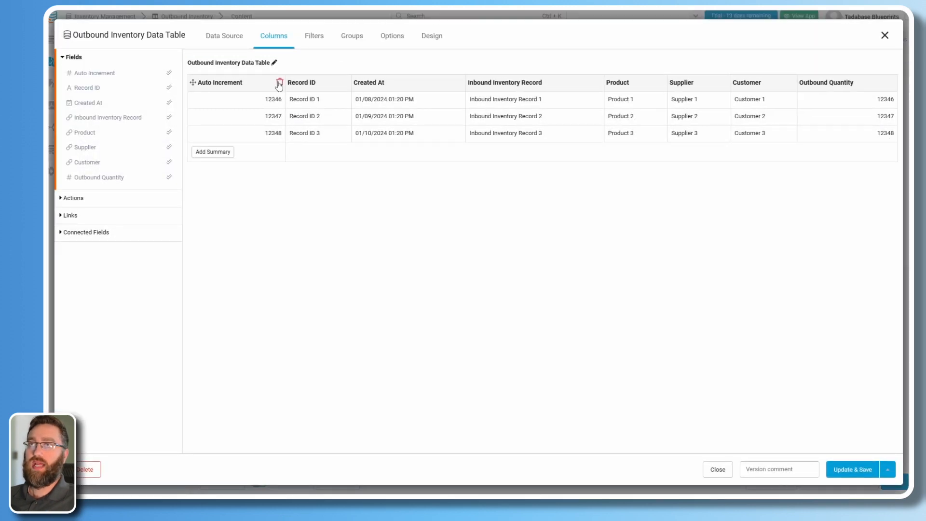
click(279, 82)
click(279, 83)
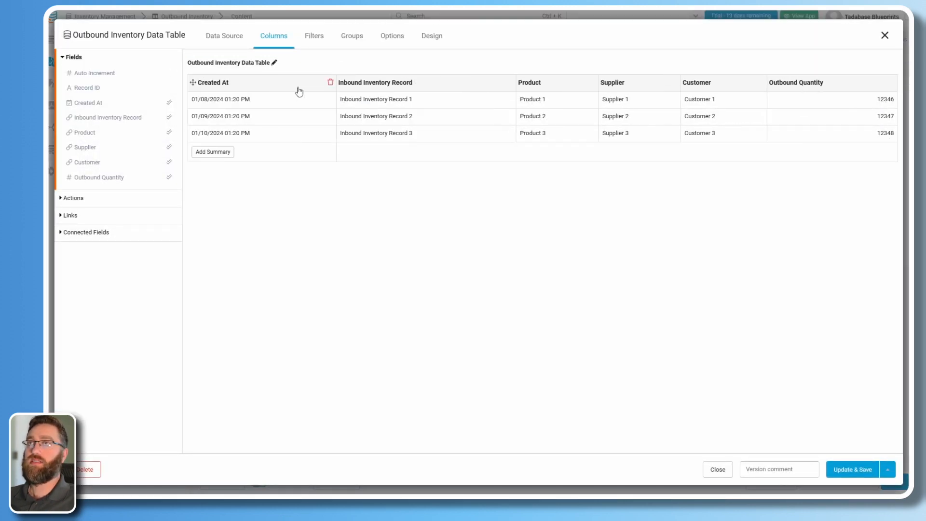
click(329, 82)
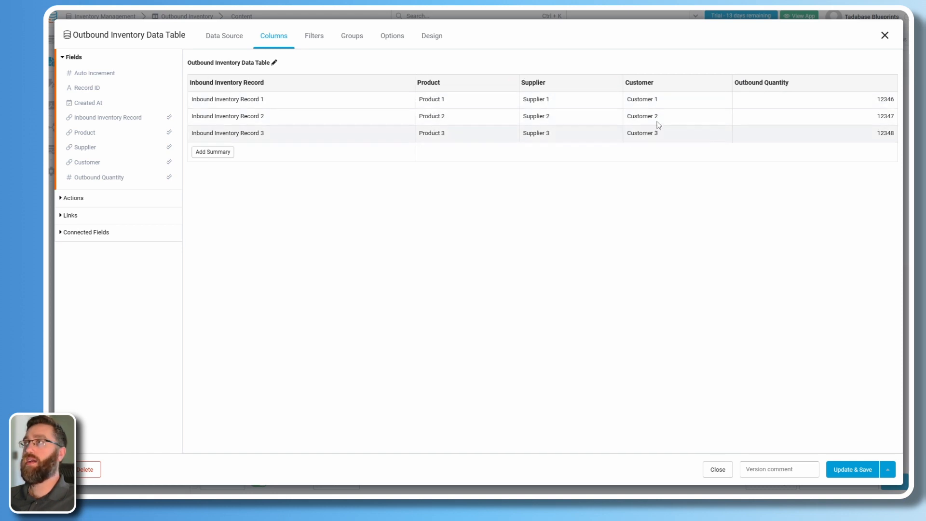
Retitle the outbound table to Outbound Inventory by deleting 'Data Table'.
click(274, 62)
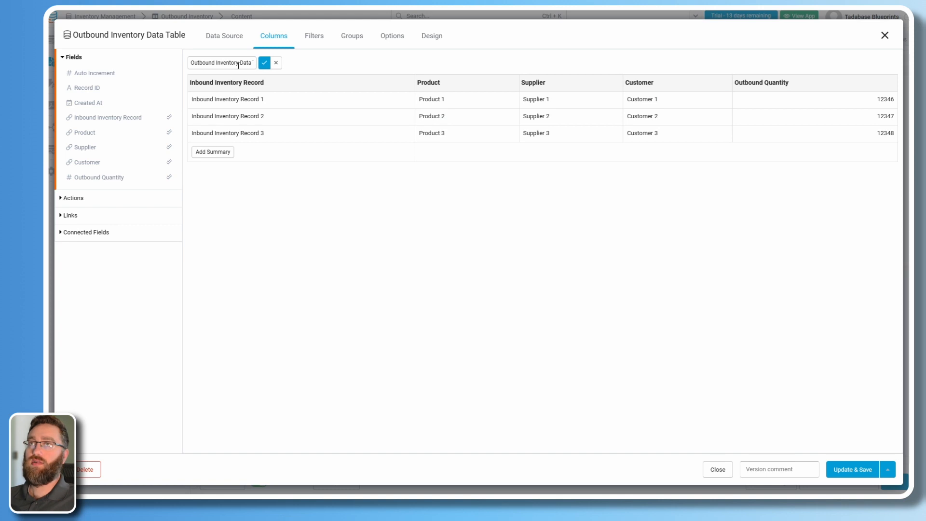
drag(238, 65, 337, 71)
key(BackSpace)
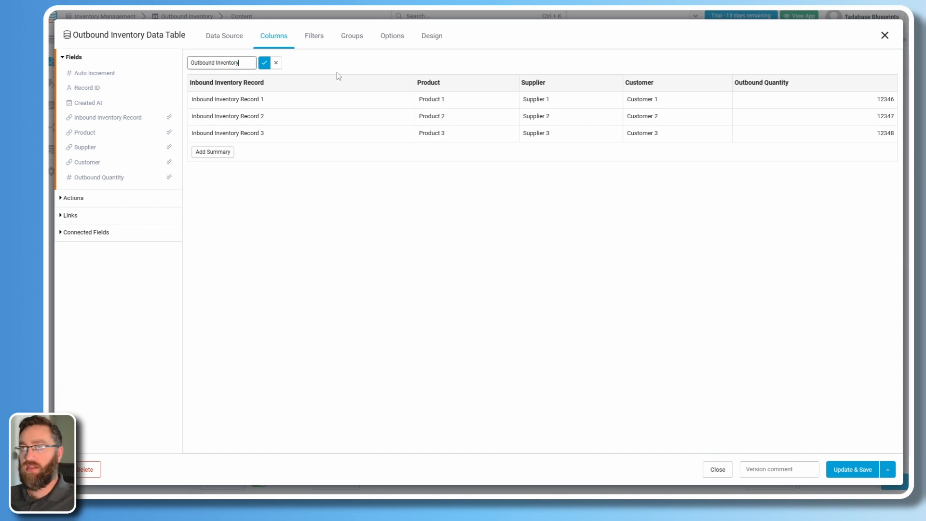
click(265, 62)
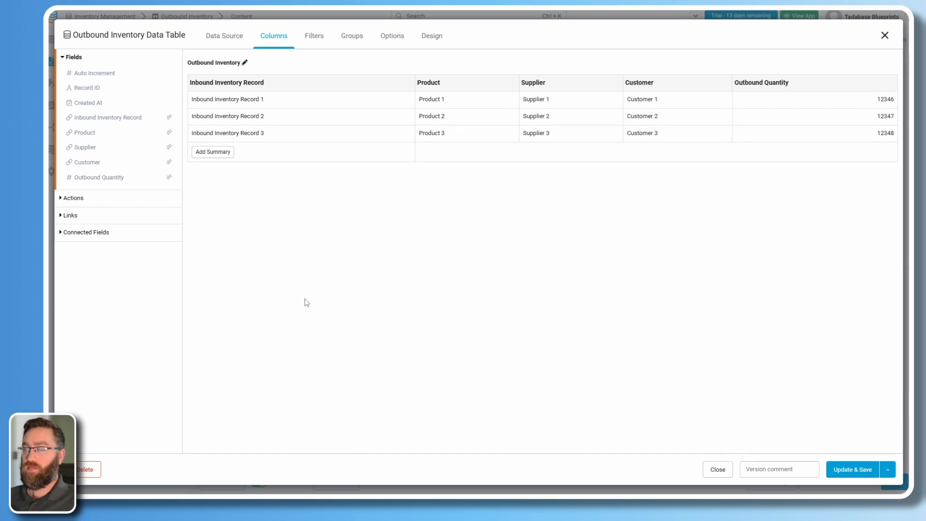
Add a Connected Page link column to Products > Product Details on the outbound table.
click(70, 217)
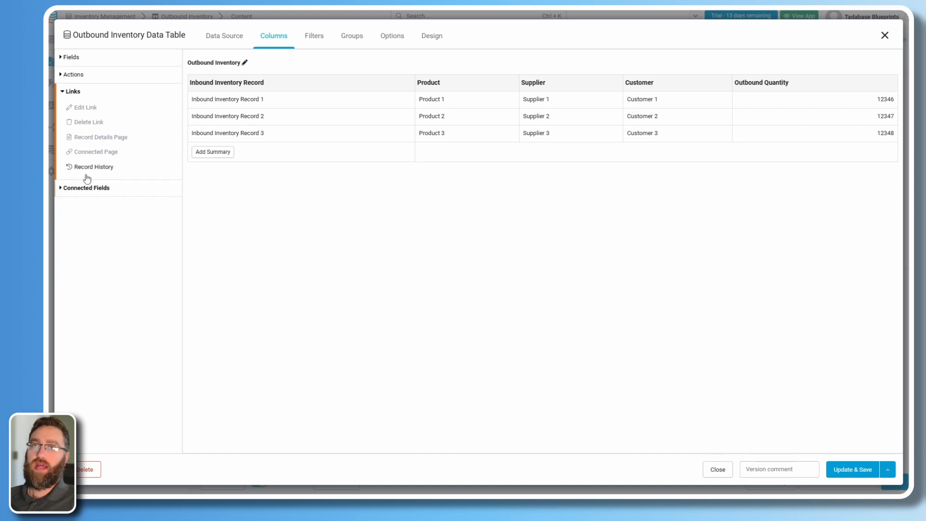
click(79, 153)
click(90, 117)
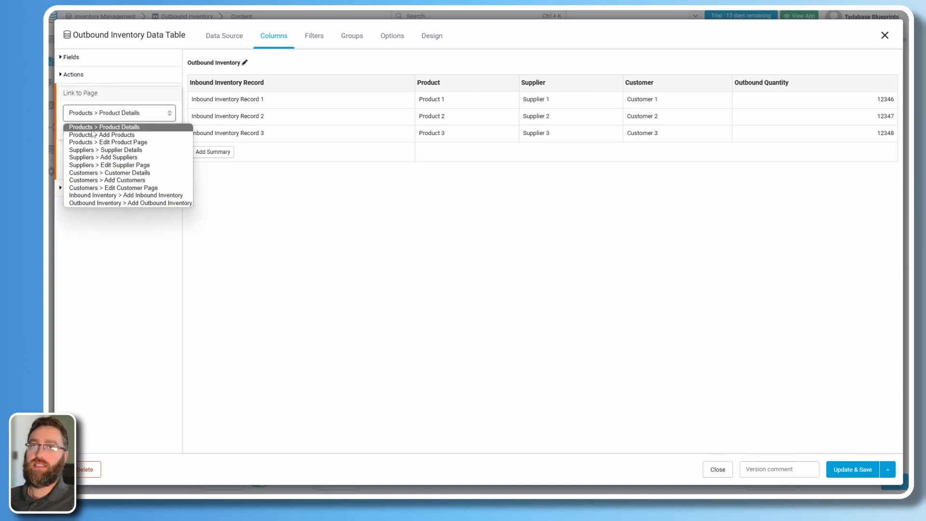
click(95, 129)
click(76, 133)
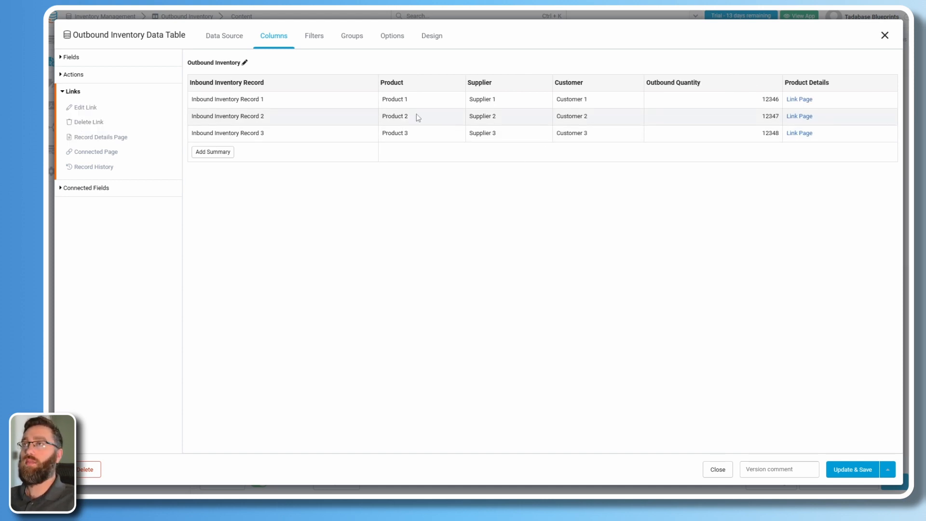
Make the Product Details link a Block-fill button opening in a popup.
click(802, 94)
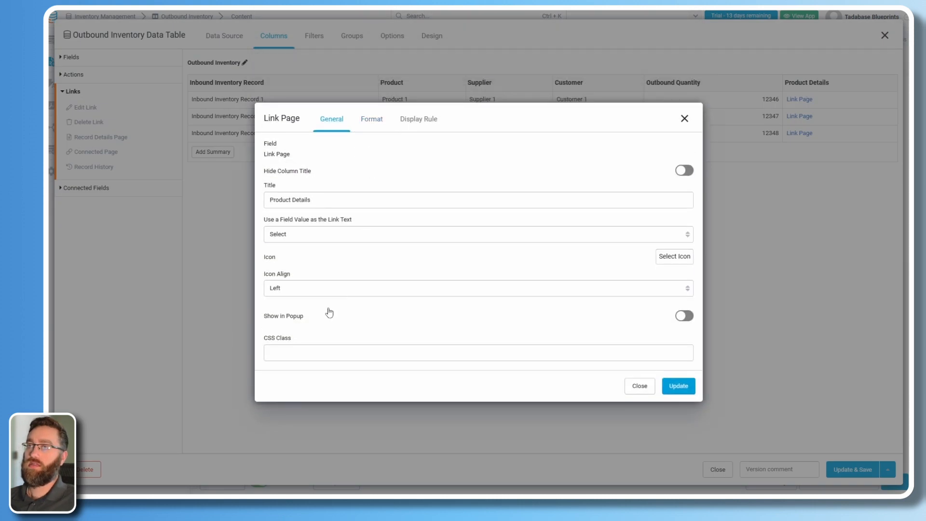
click(325, 312)
click(373, 103)
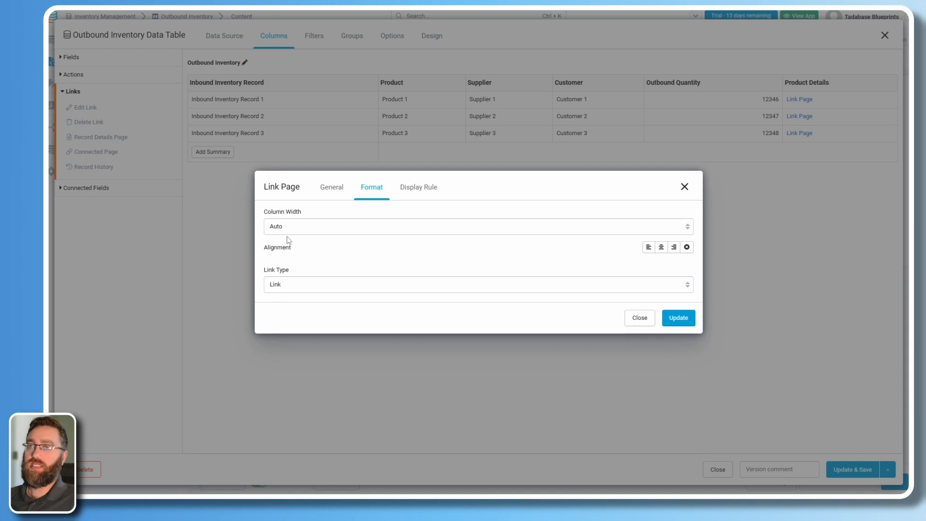
click(284, 284)
click(284, 306)
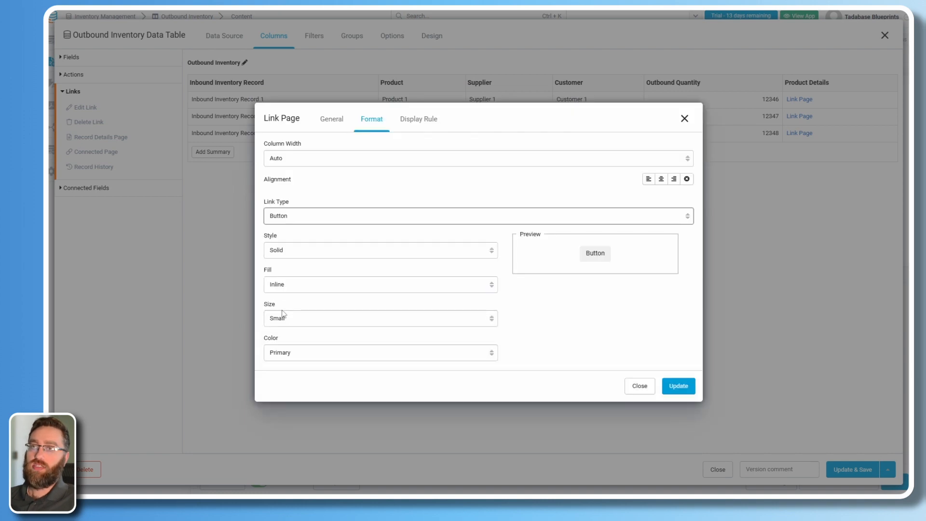
click(282, 285)
click(282, 305)
click(678, 386)
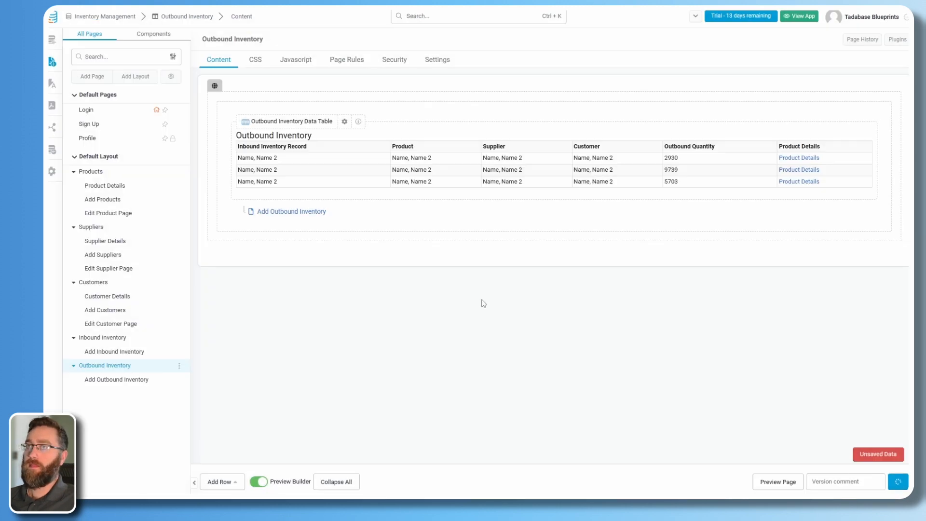
click(271, 215)
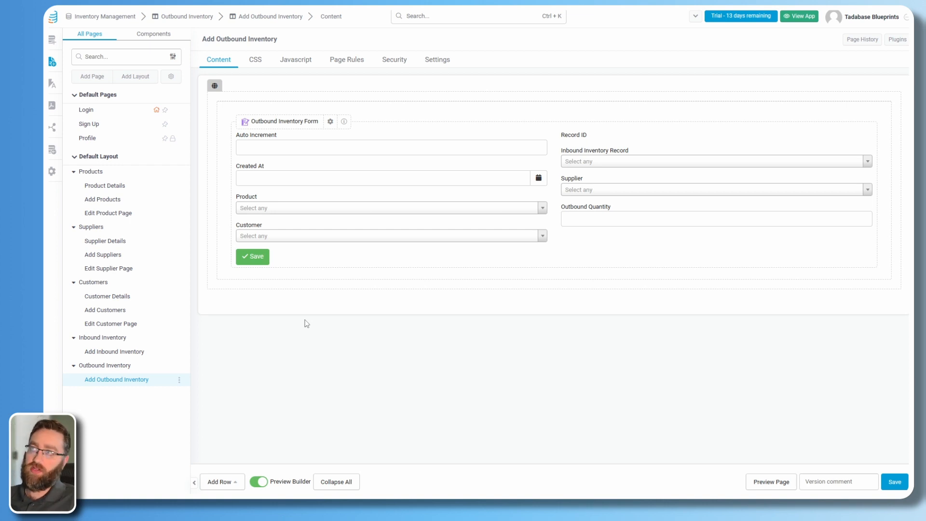
Delete the Outbound Inventory Form's existing field row and add Inbound Inventory Record, Customer and Outbound Quantity.
click(328, 227)
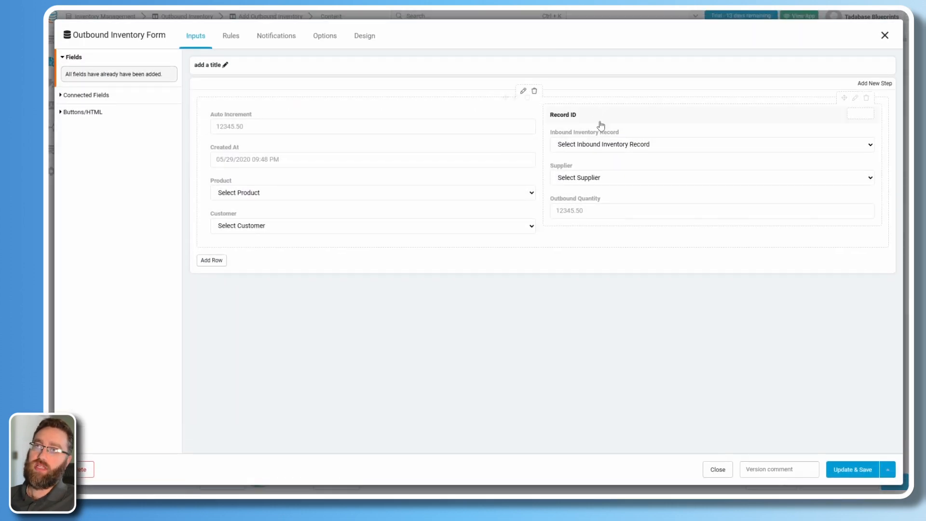
click(534, 91)
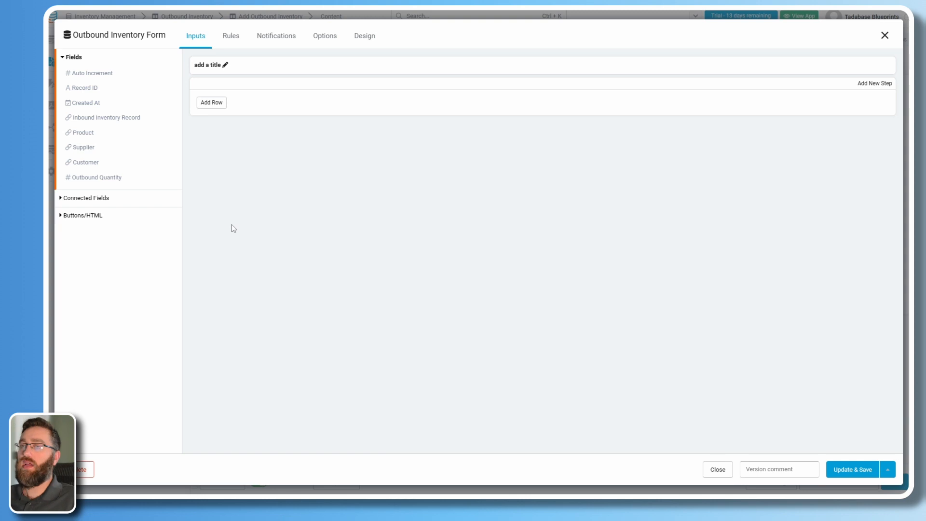
click(87, 119)
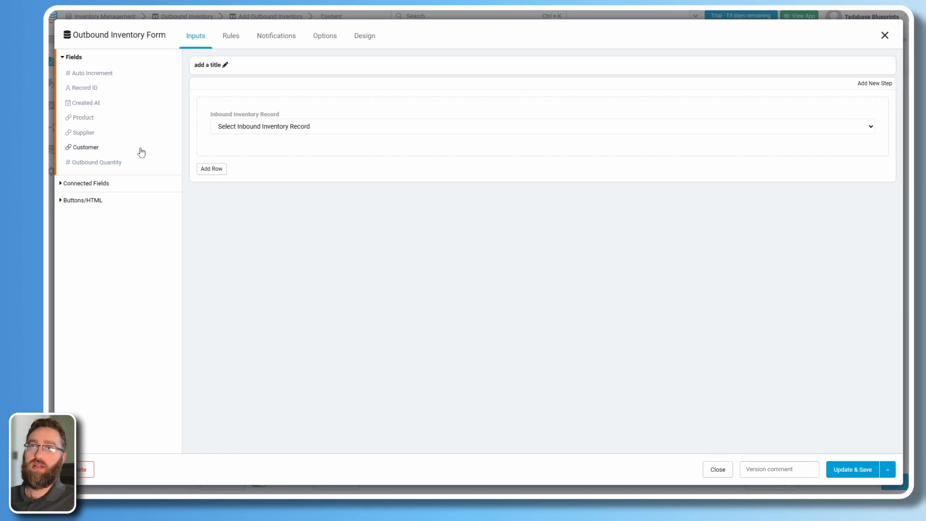
click(84, 147)
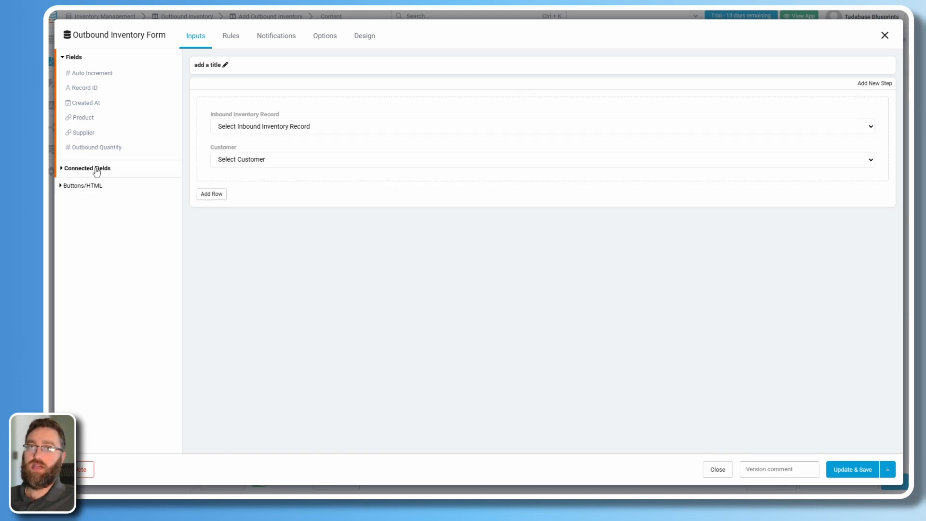
click(101, 148)
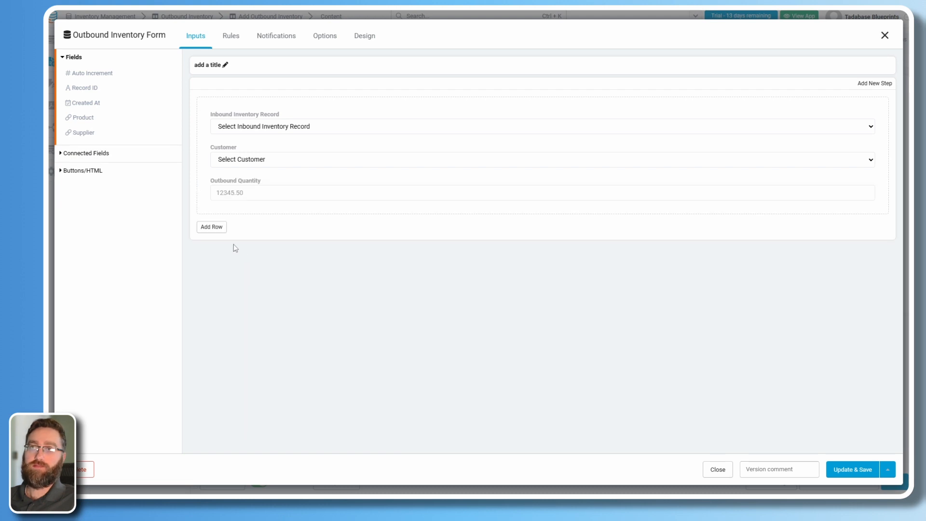
Make Inbound Inventory Record required and set its connection style to Table View.
click(307, 126)
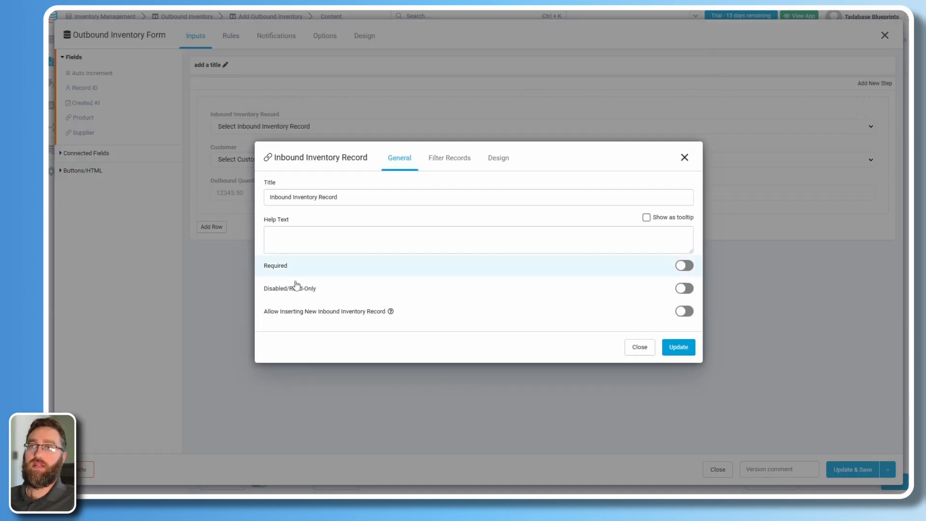
click(414, 272)
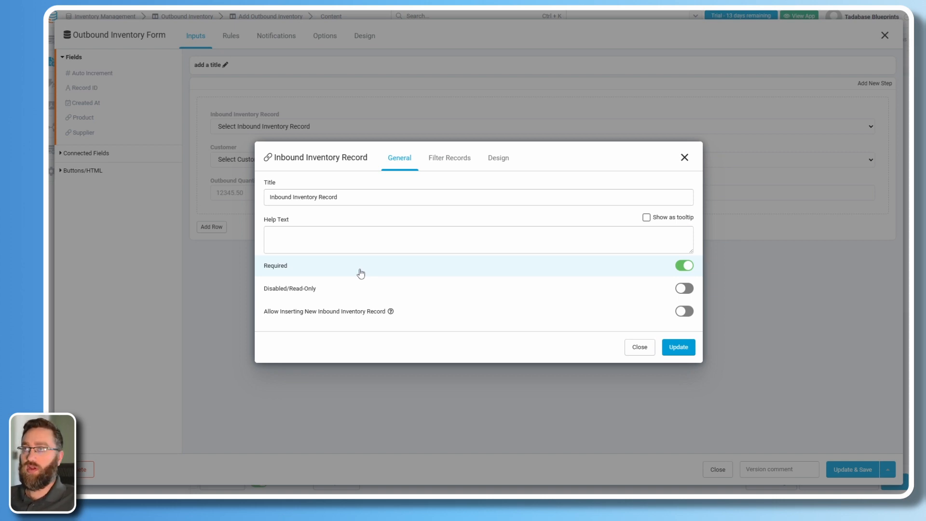
click(498, 158)
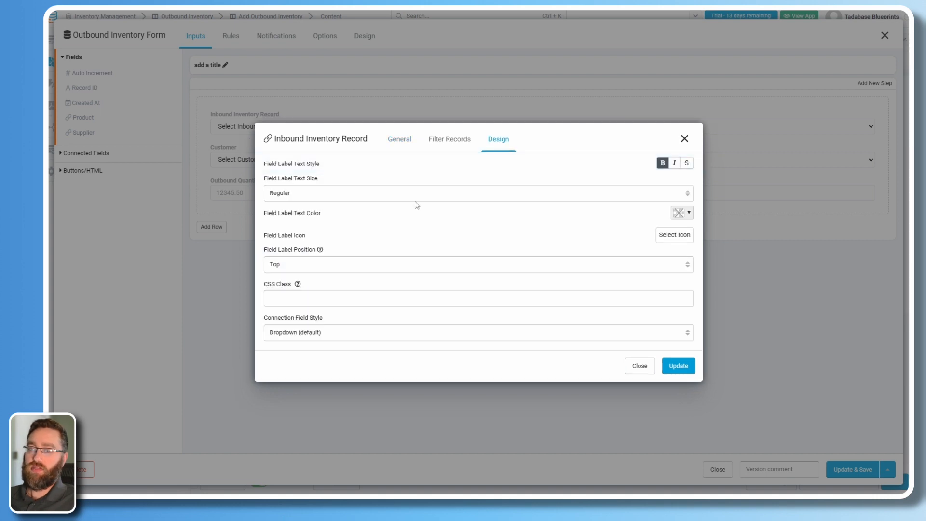
click(315, 334)
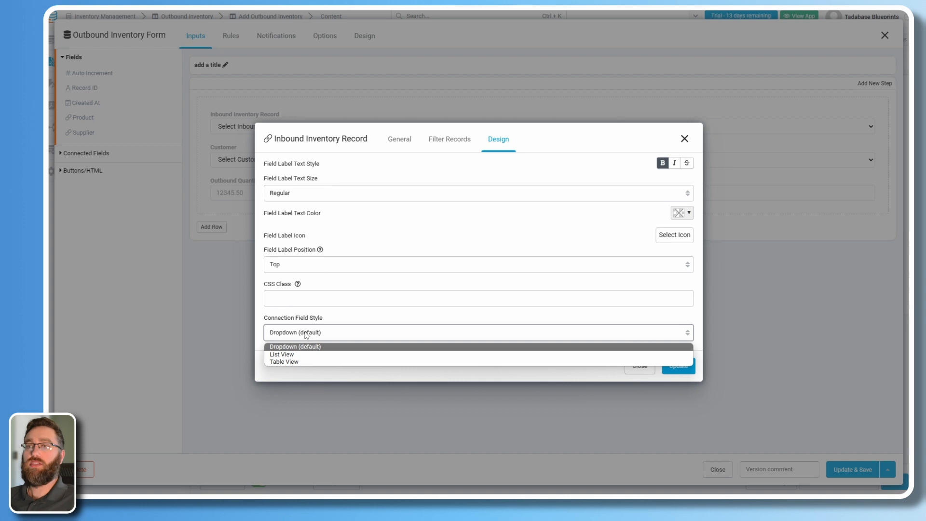
click(286, 363)
Show SKU, Product and Supplier in the picker table and save the field settings.
click(300, 351)
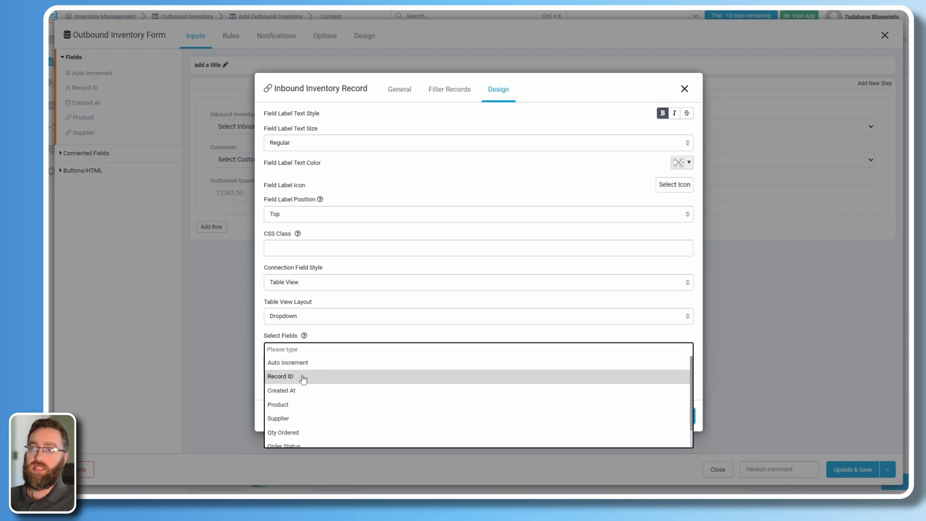
scroll(287, 409, down, 1)
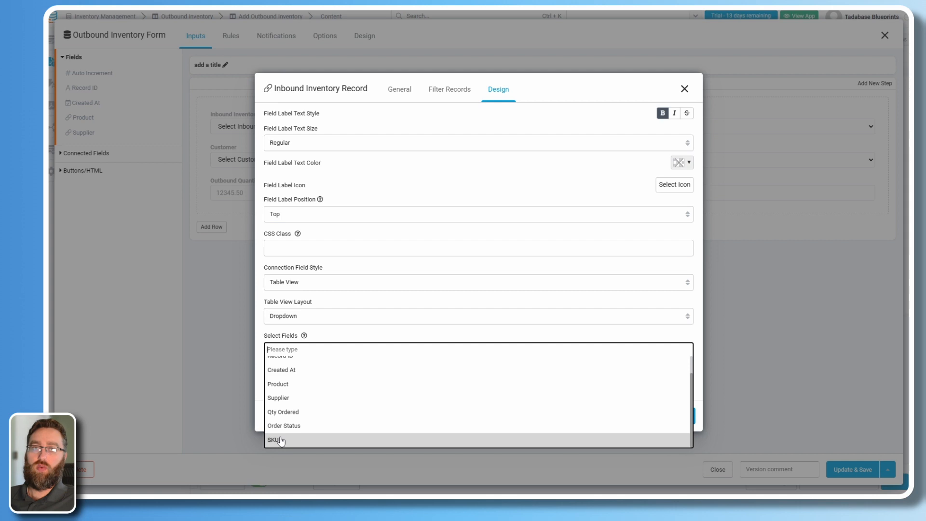
click(280, 441)
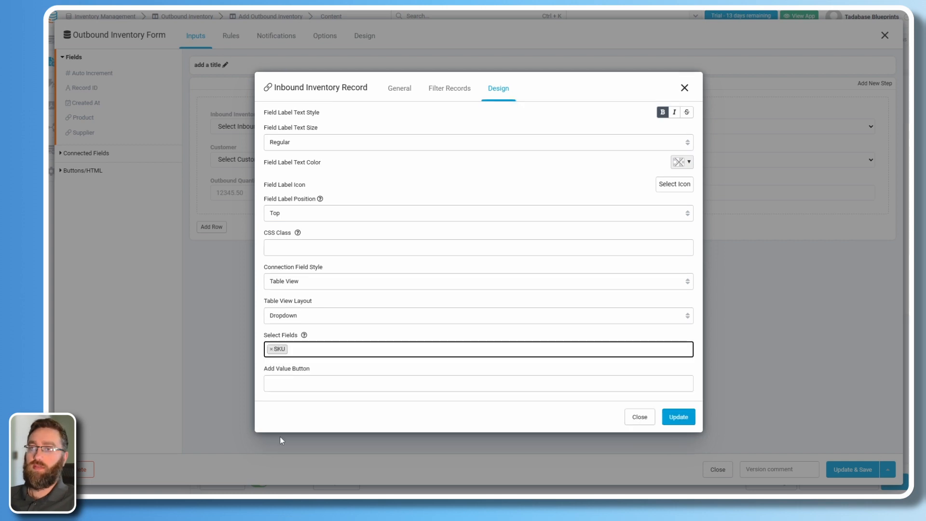
click(330, 355)
scroll(308, 386, up, 1)
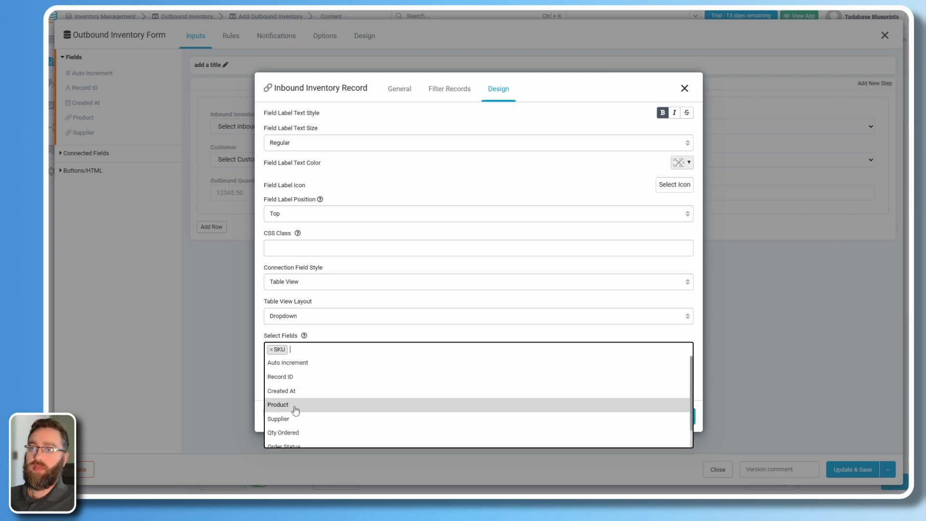
scroll(296, 415, down, 1)
scroll(309, 386, up, 1)
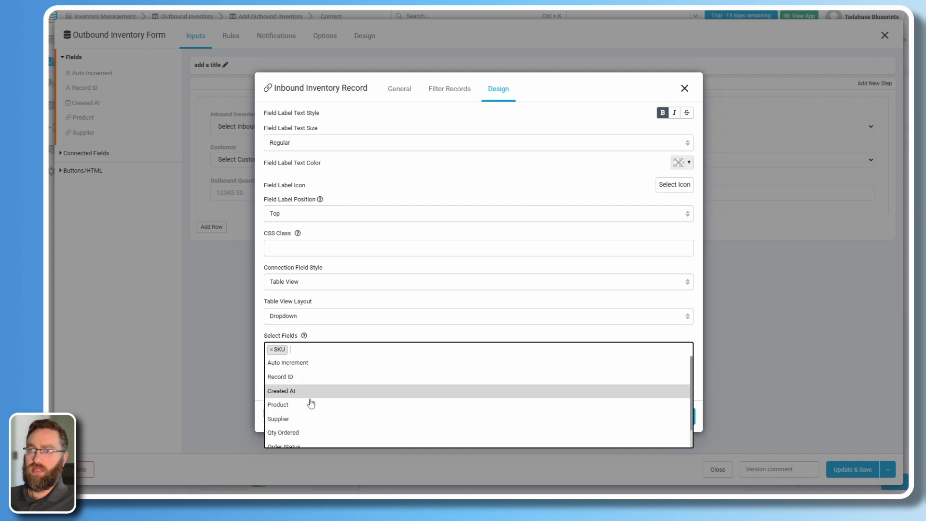
click(302, 406)
click(331, 356)
click(313, 419)
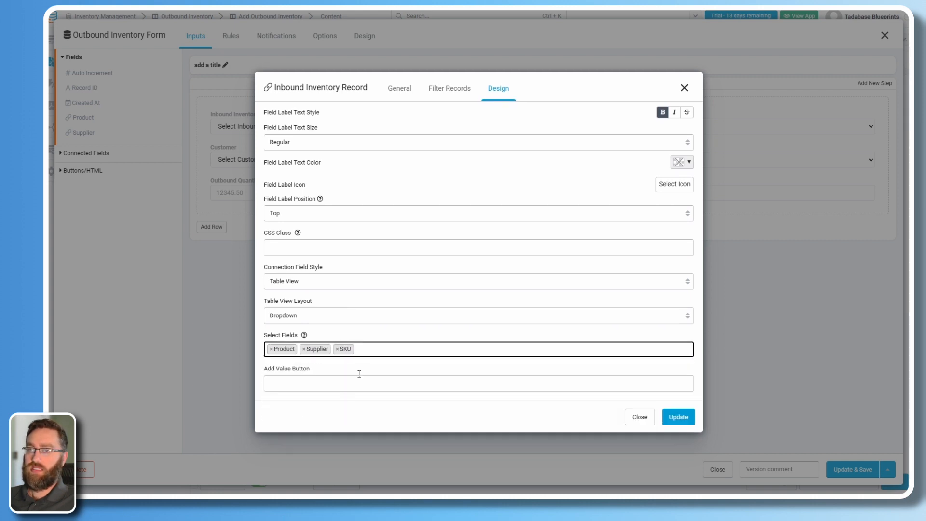
click(366, 348)
scroll(328, 419, down, 1)
scroll(332, 422, up, 1)
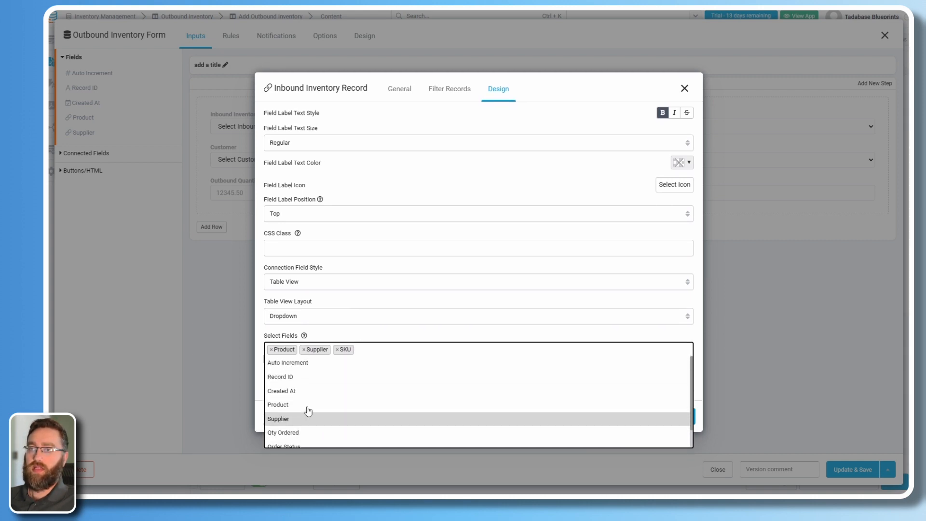
click(379, 344)
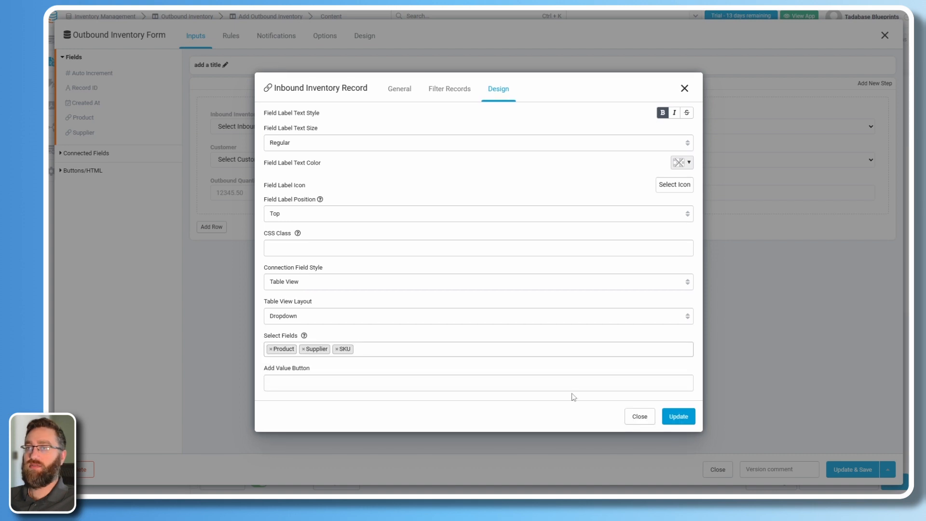
click(677, 417)
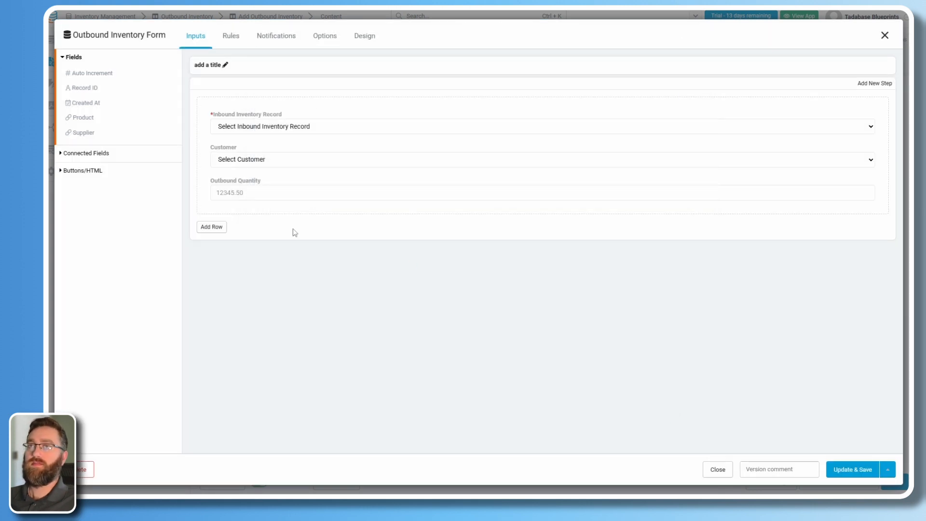
Display the Customer picker as a table of Customer Name, Email, Address and Phone.
click(217, 157)
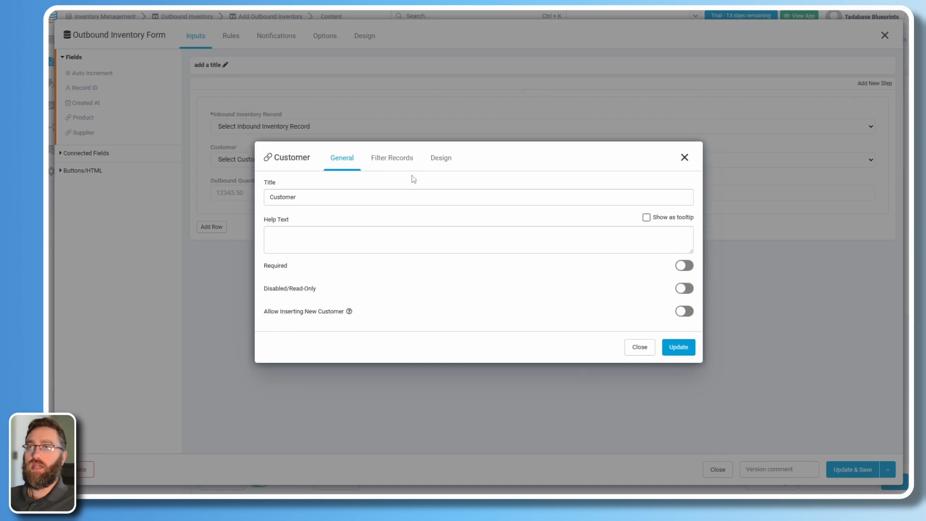
click(445, 166)
click(287, 333)
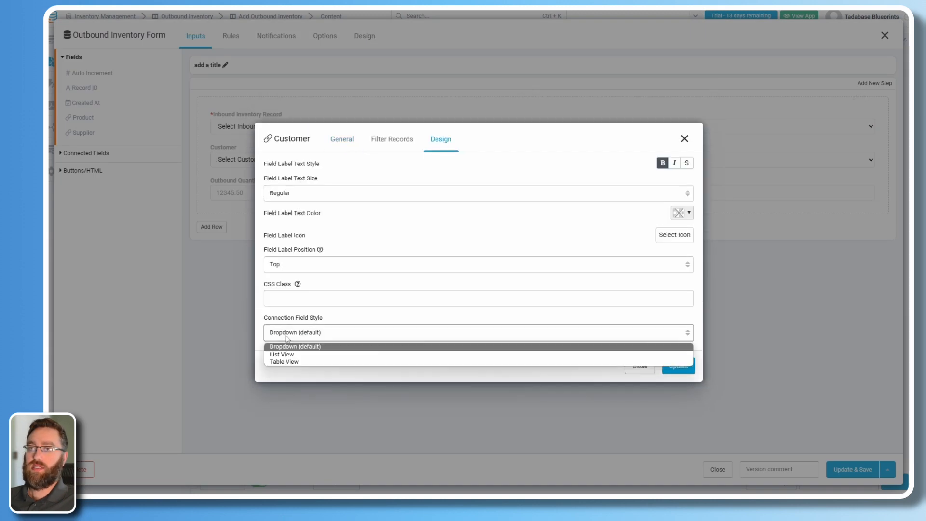
click(289, 361)
click(289, 350)
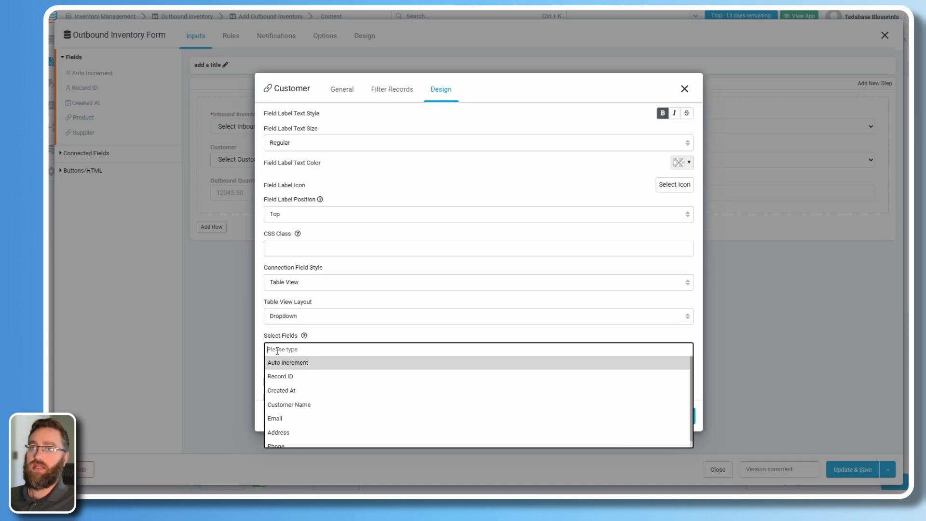
click(298, 409)
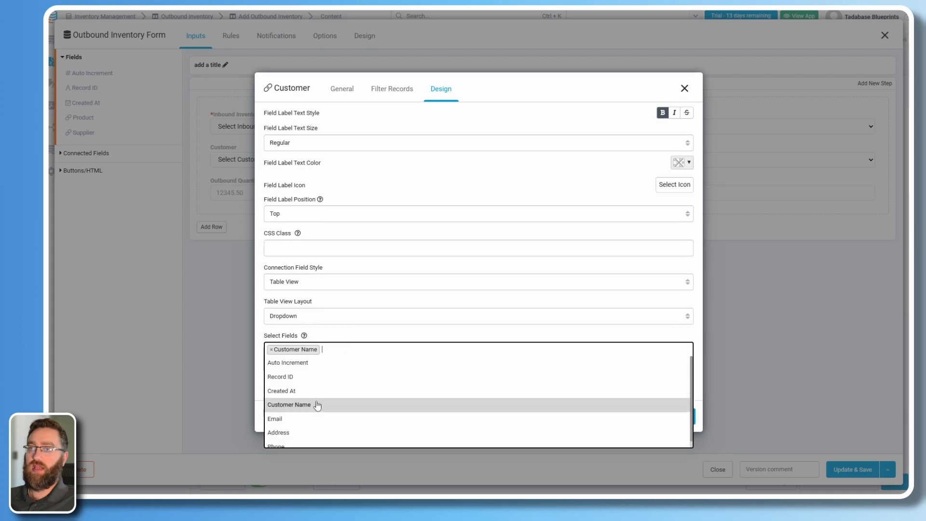
click(318, 418)
click(304, 429)
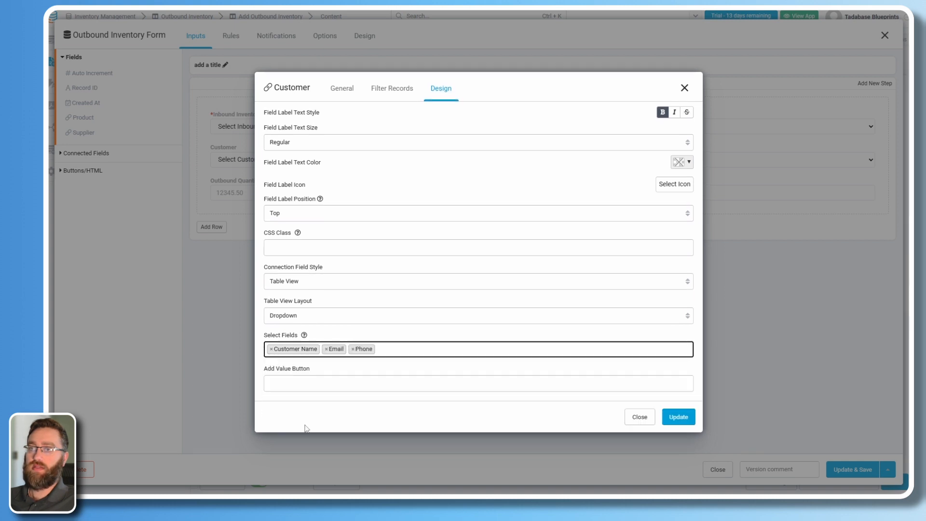
click(328, 436)
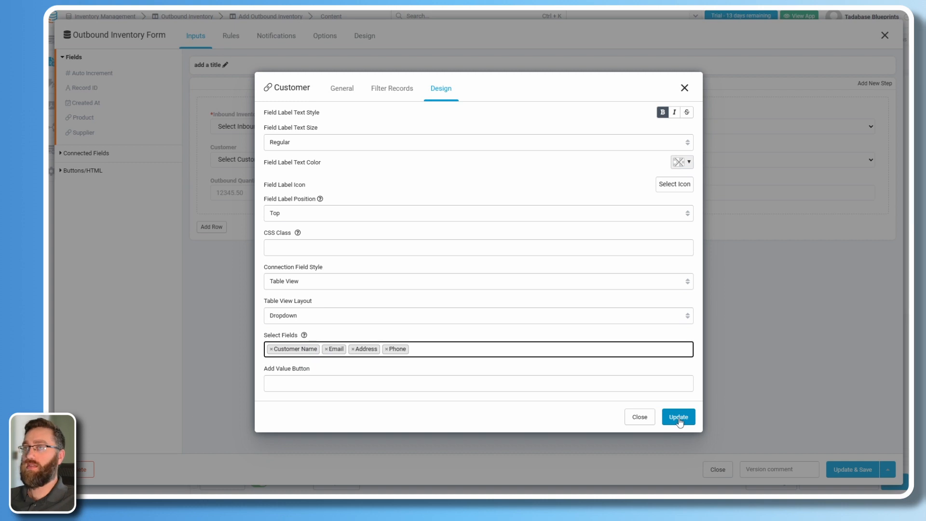
click(662, 418)
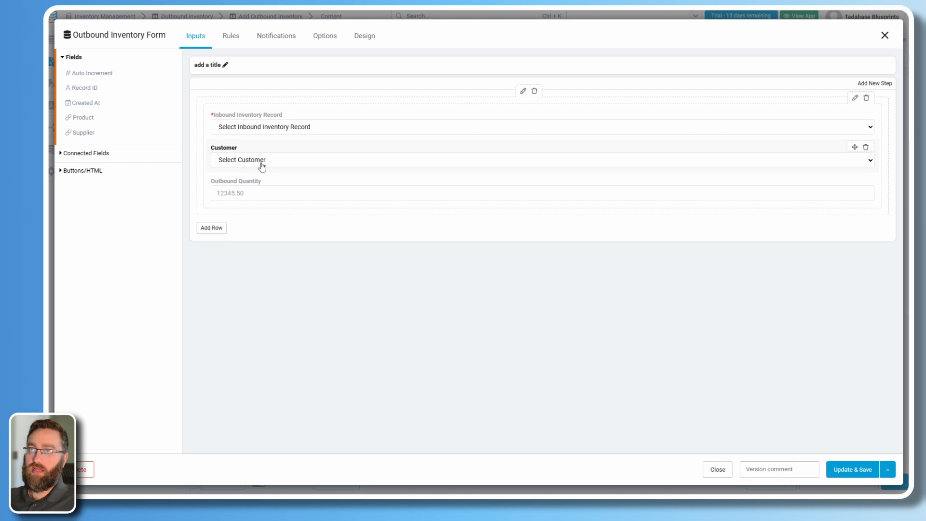
Make the Outbound Quantity field required and save it.
click(258, 183)
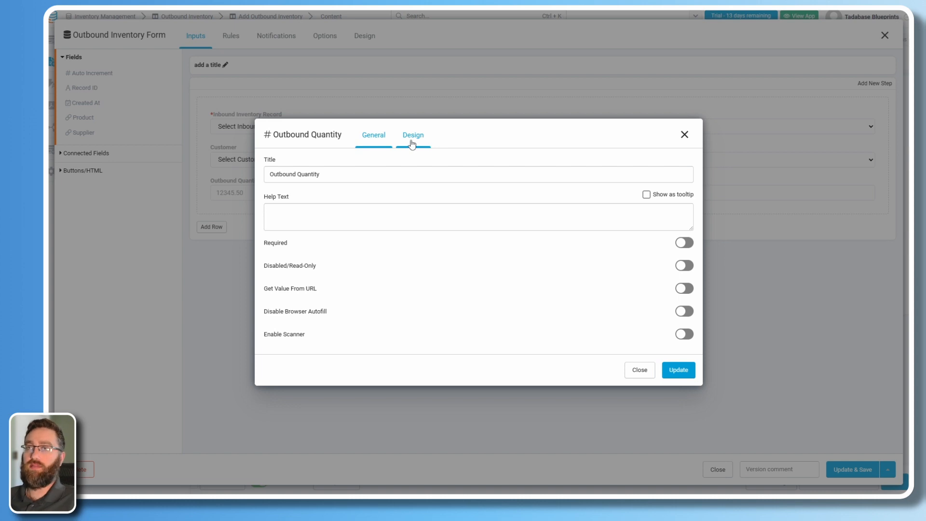
click(314, 241)
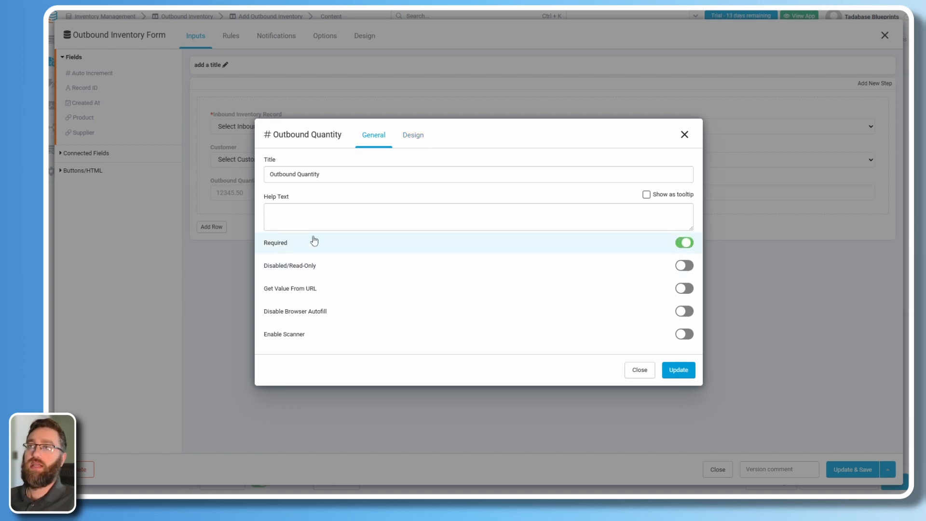
click(678, 370)
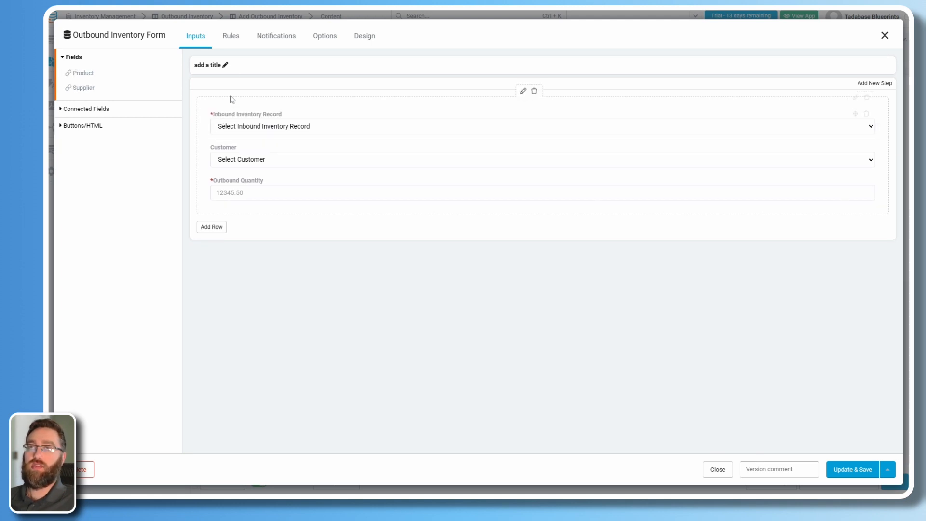
Create a new form record rule targeting Product (Join) and Supplier (Join).
click(234, 41)
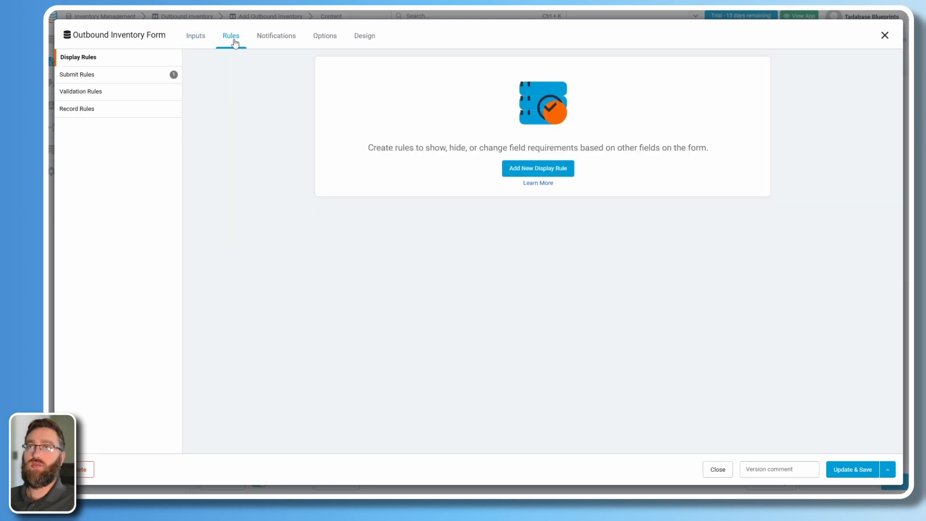
click(114, 110)
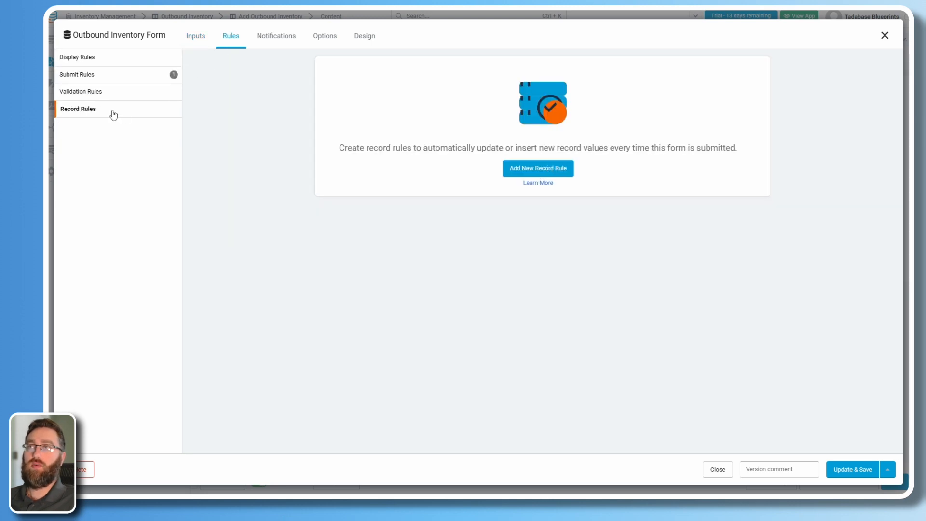
click(521, 168)
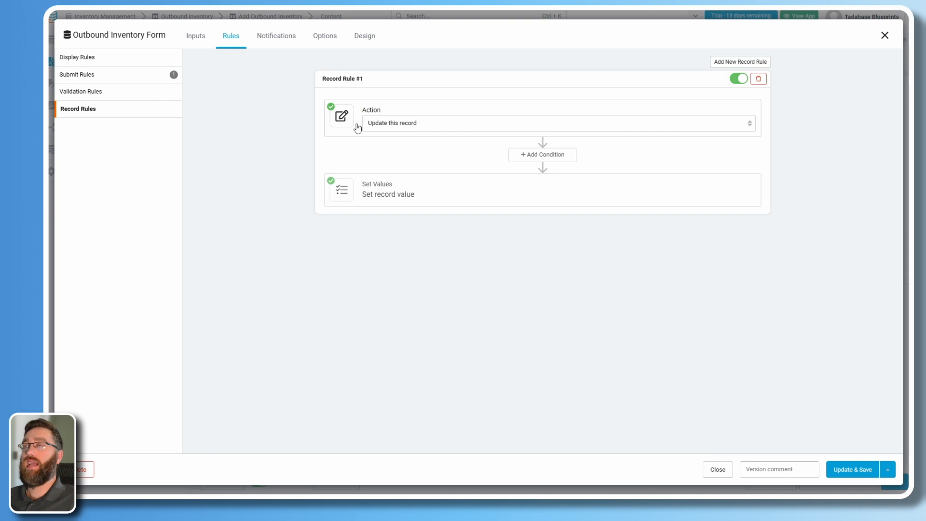
click(392, 192)
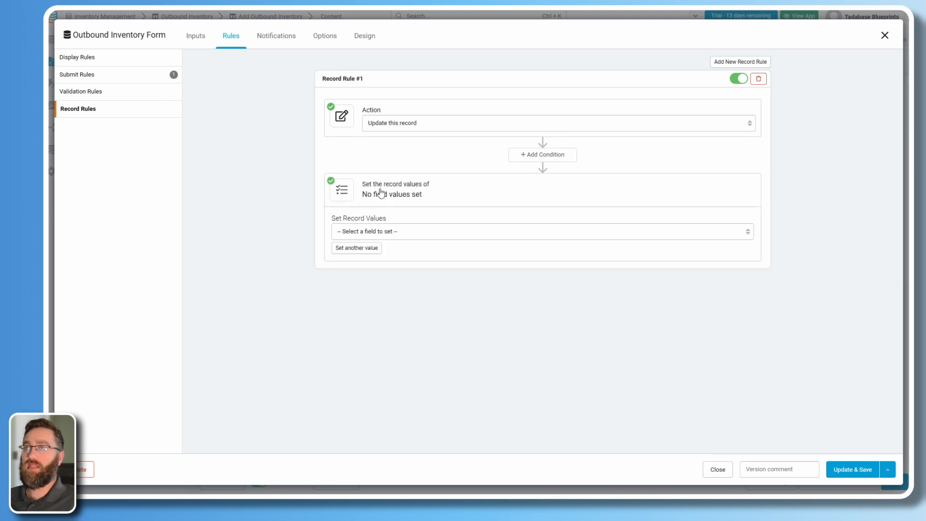
click(359, 232)
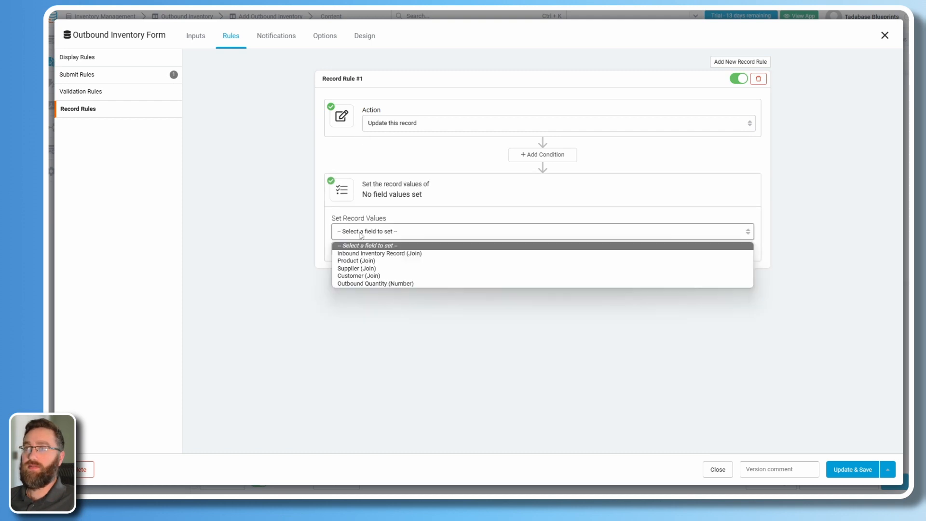
click(347, 261)
click(379, 248)
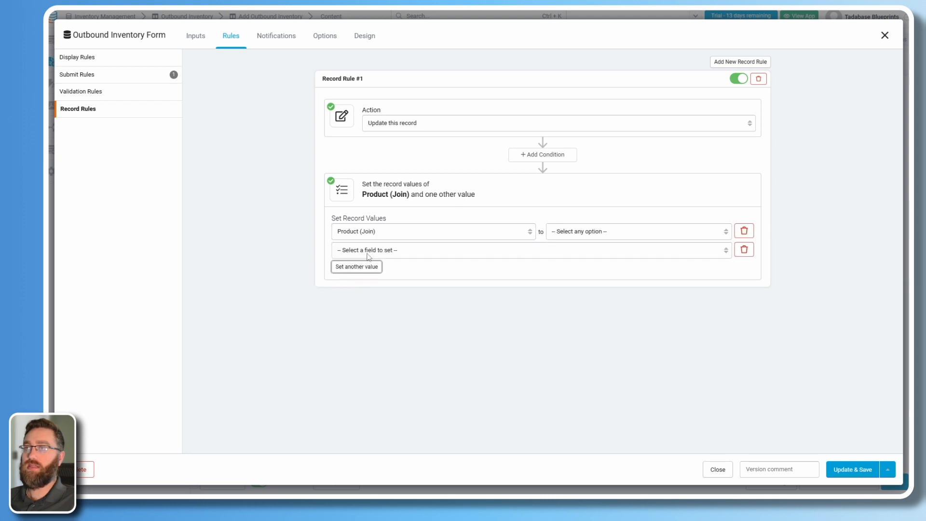
click(376, 251)
click(369, 287)
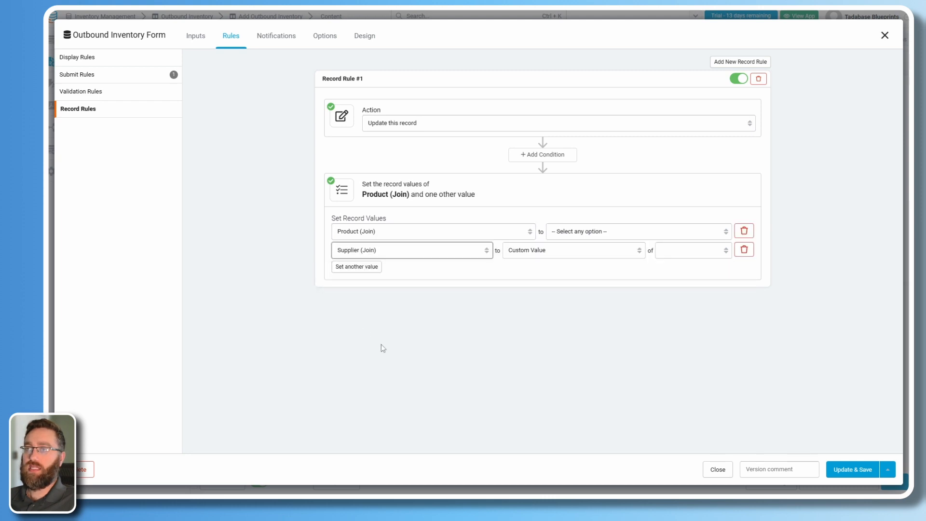
Fill both fields with connected values from the inbound record, save, and open Products.
click(575, 232)
click(571, 275)
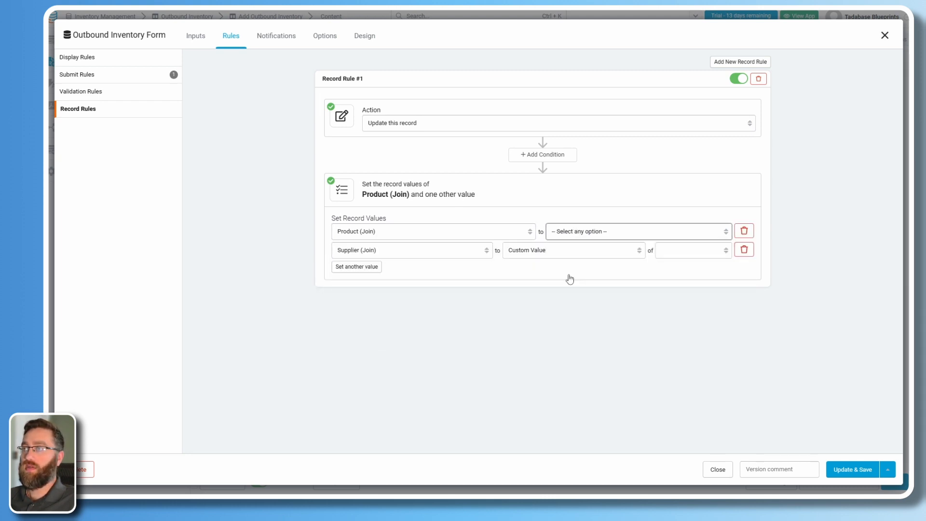
click(594, 230)
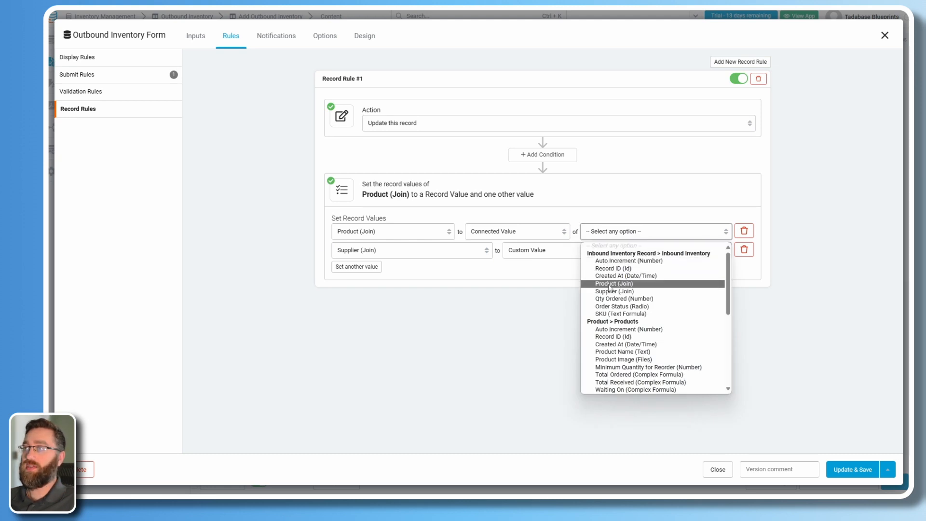
click(593, 275)
click(579, 251)
click(579, 293)
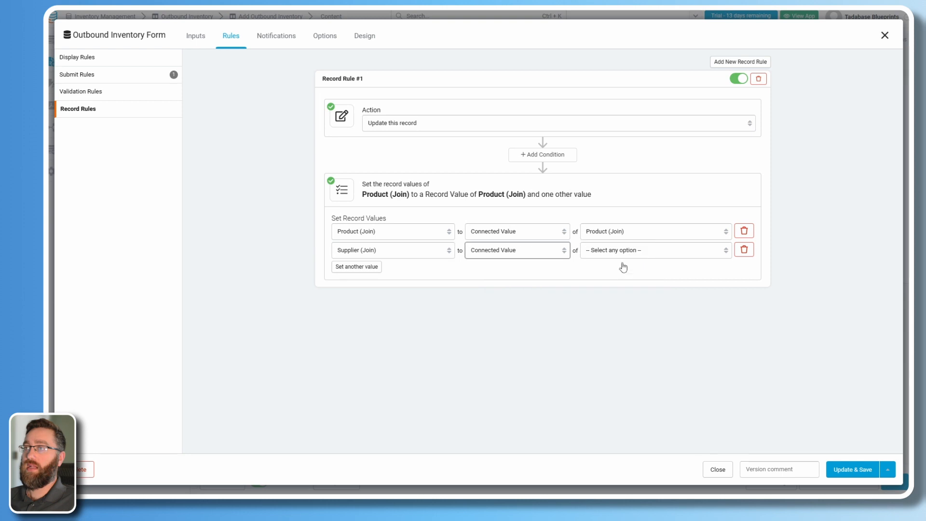
click(632, 250)
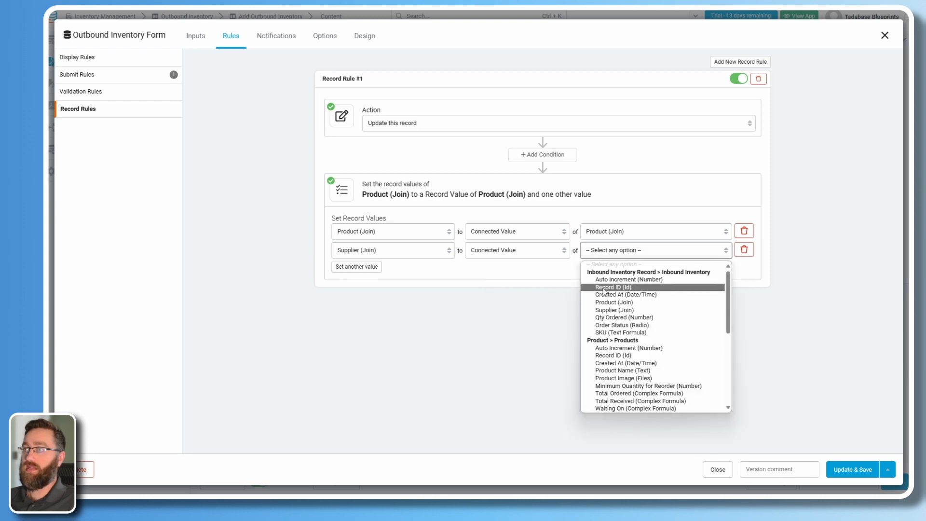
click(611, 311)
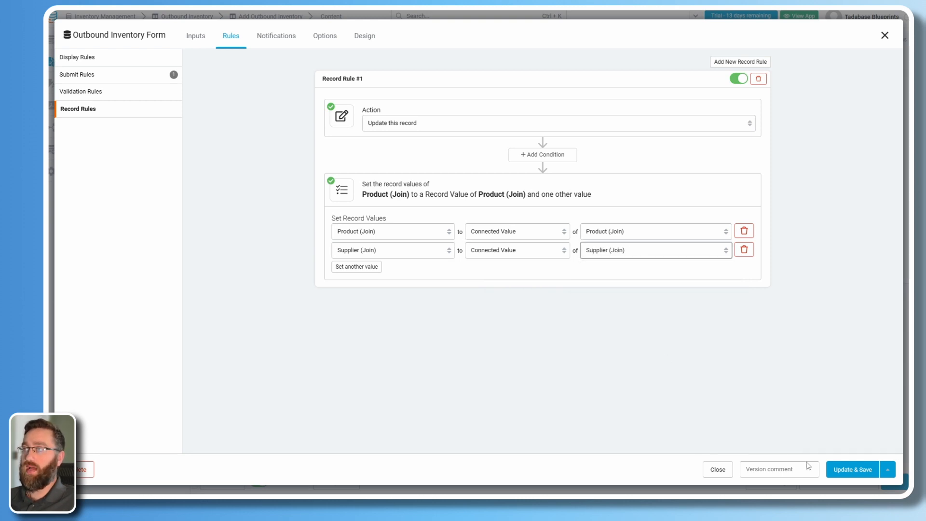
click(847, 473)
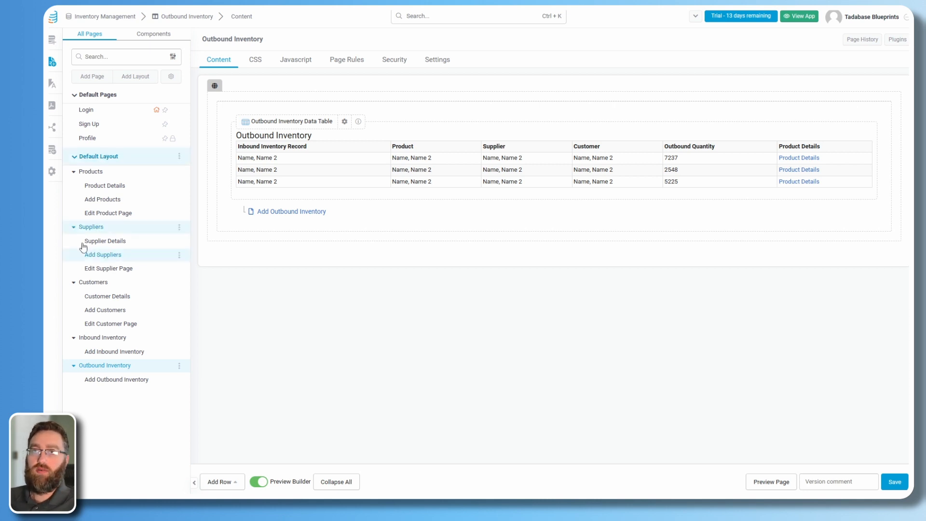
click(98, 174)
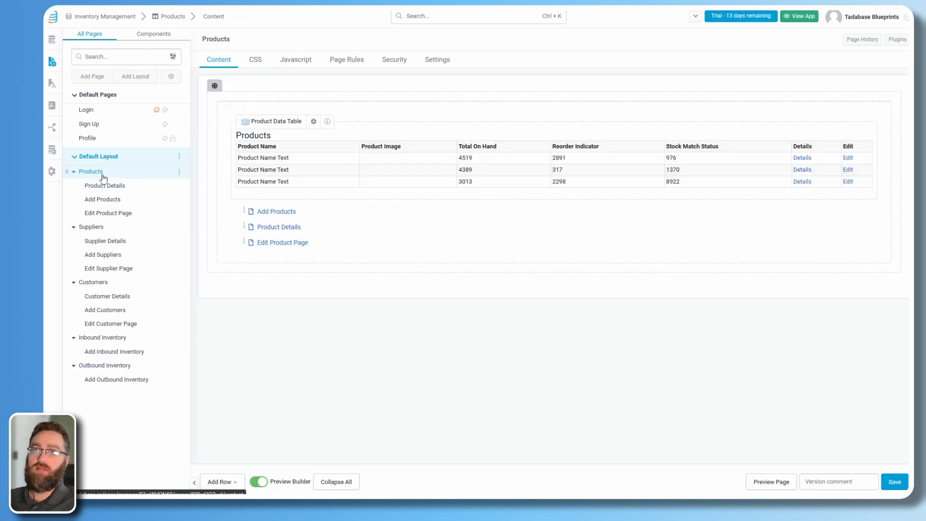
Browse the Suppliers, Customers, Outbound Inventory, Product Details, Add Products and Edit Product page designs.
click(87, 227)
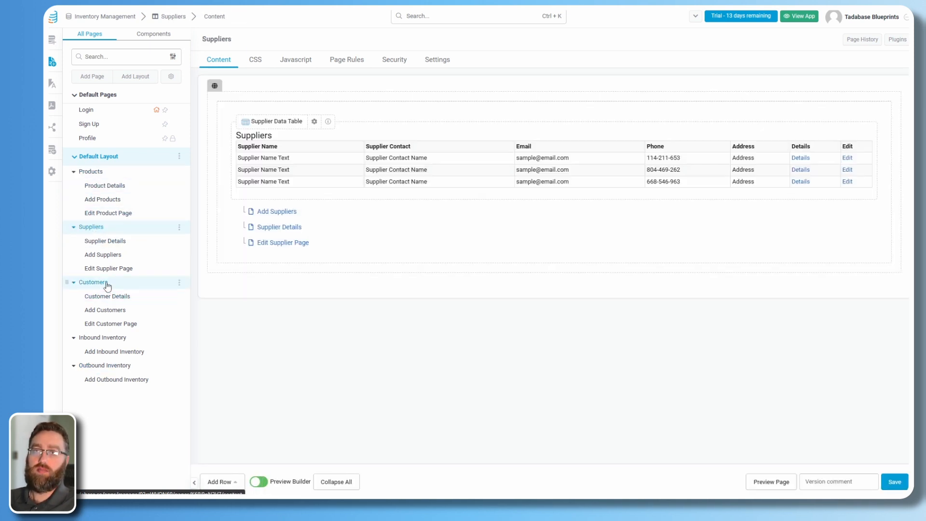
click(93, 283)
click(102, 337)
click(107, 365)
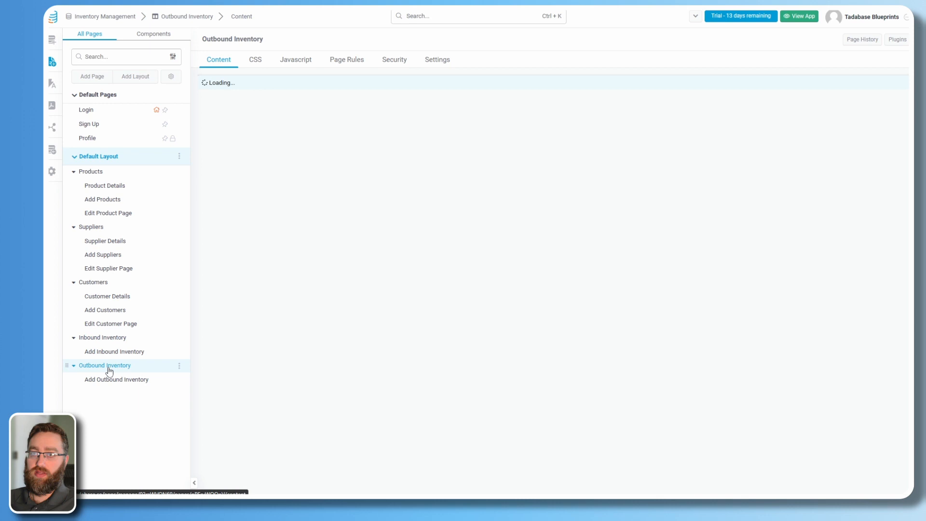
click(104, 189)
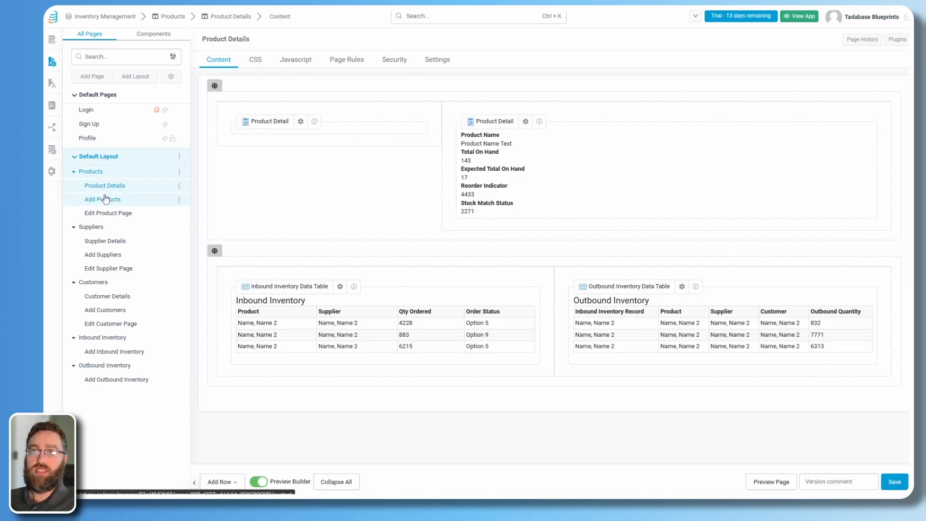
click(103, 200)
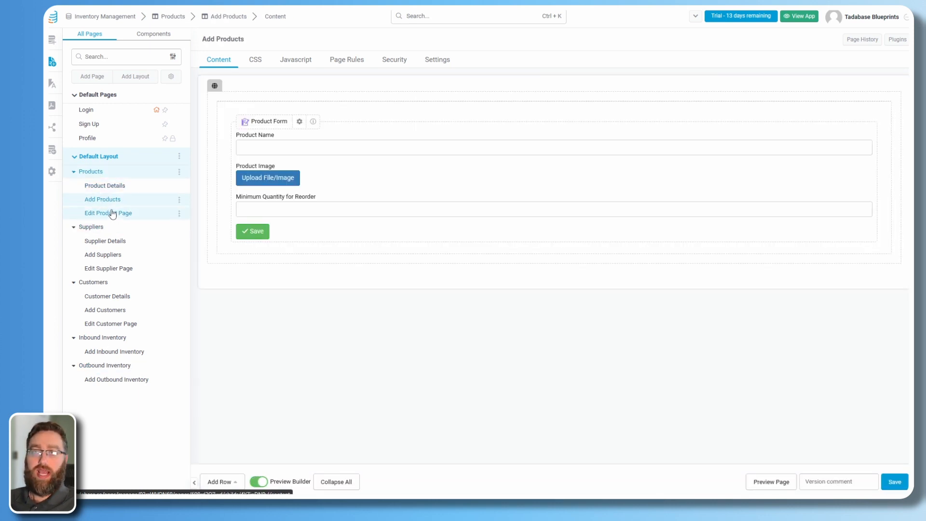
click(112, 213)
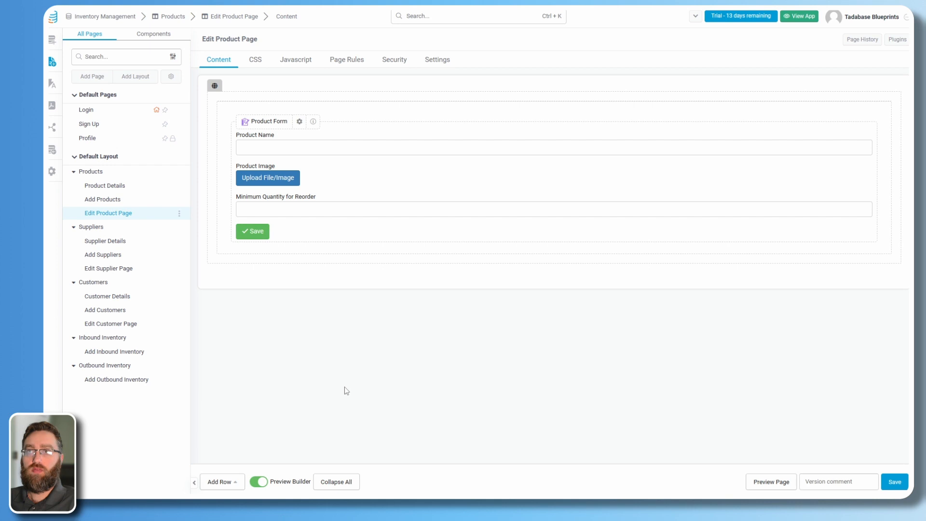
Open the Products page design and preview it in the live app.
click(95, 187)
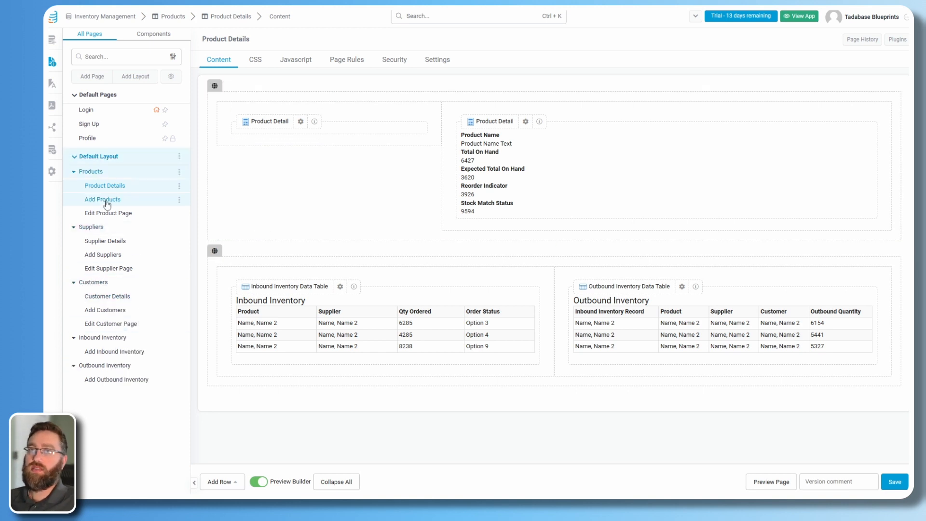
click(91, 172)
click(772, 482)
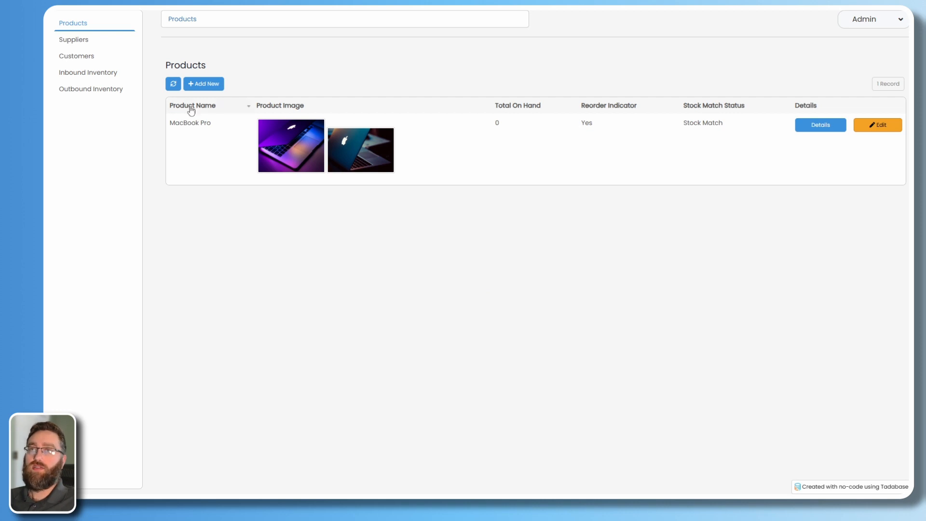
Save product 'iPhone 15 Pro' with three images and minimum quantity 15, then view Suppliers.
click(202, 84)
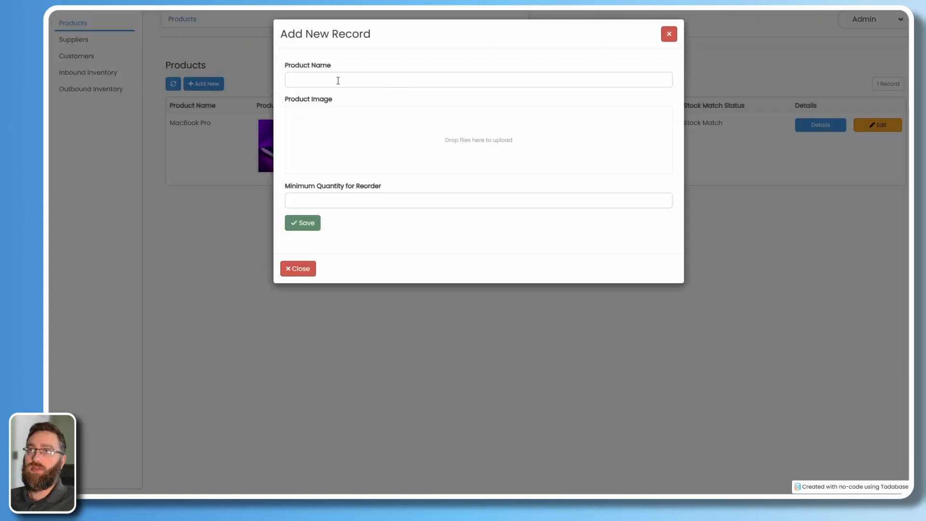
click(339, 80)
text(iphone)
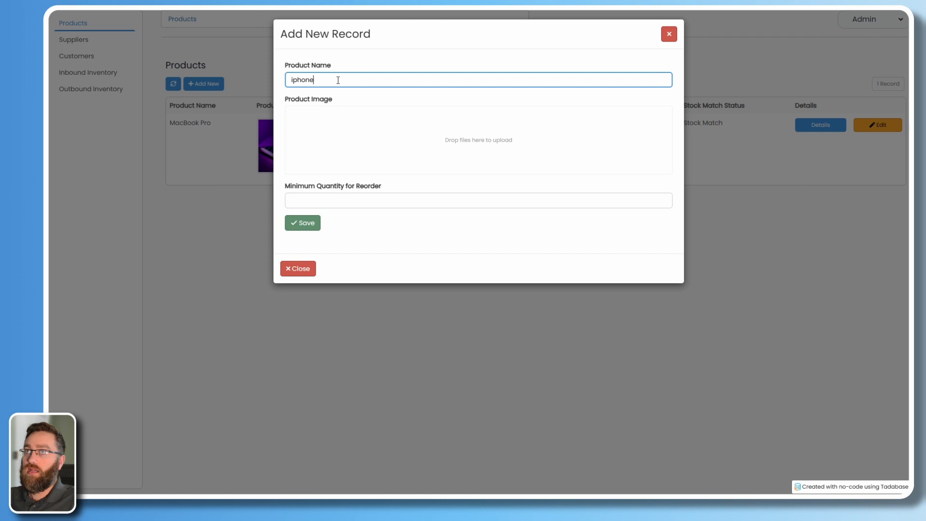
text(hone)
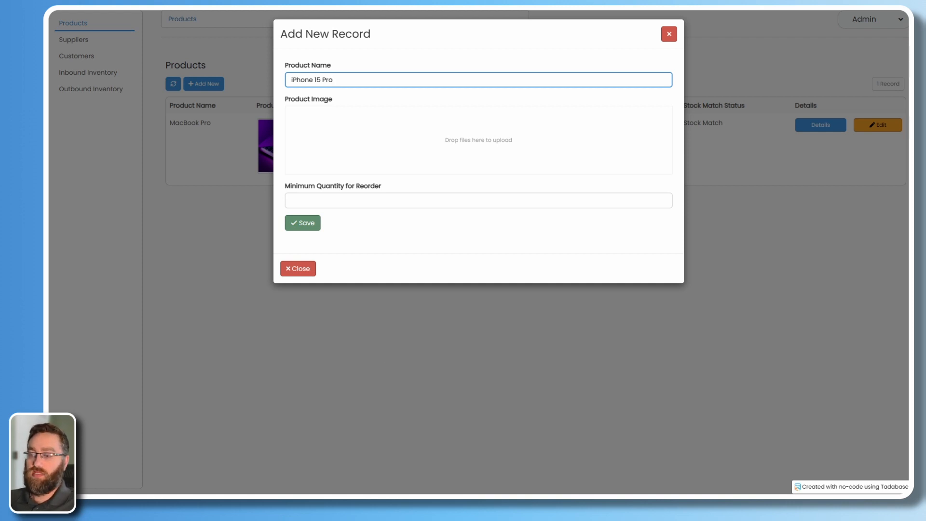
drag(330, 341, 357, 160)
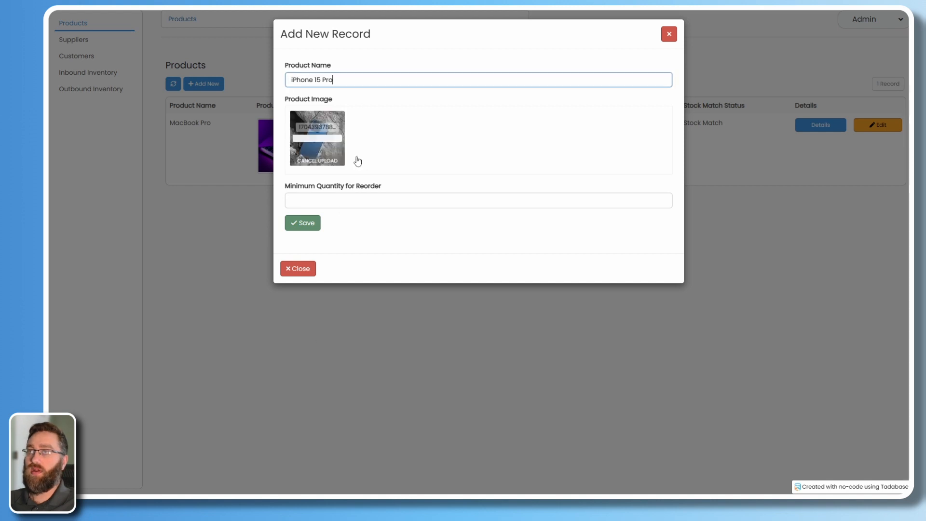
drag(380, 353, 443, 142)
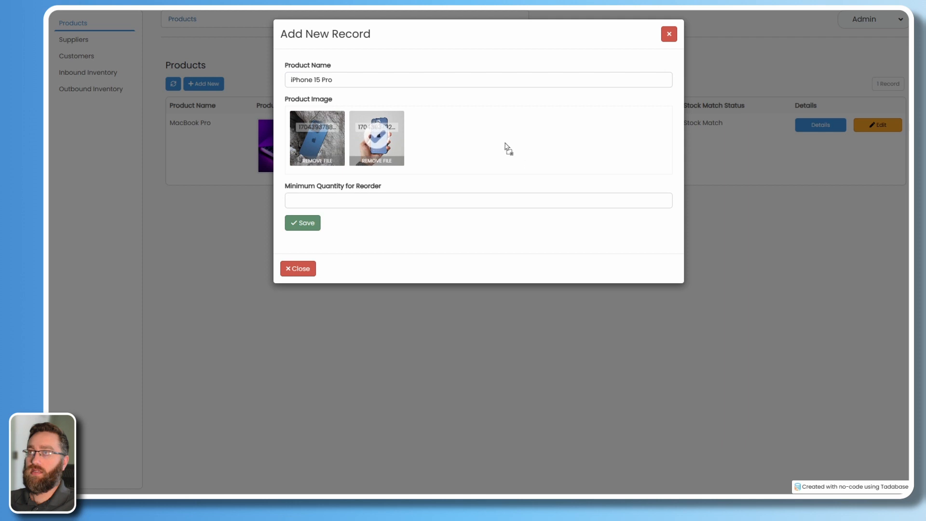
drag(505, 148, 503, 145)
click(304, 202)
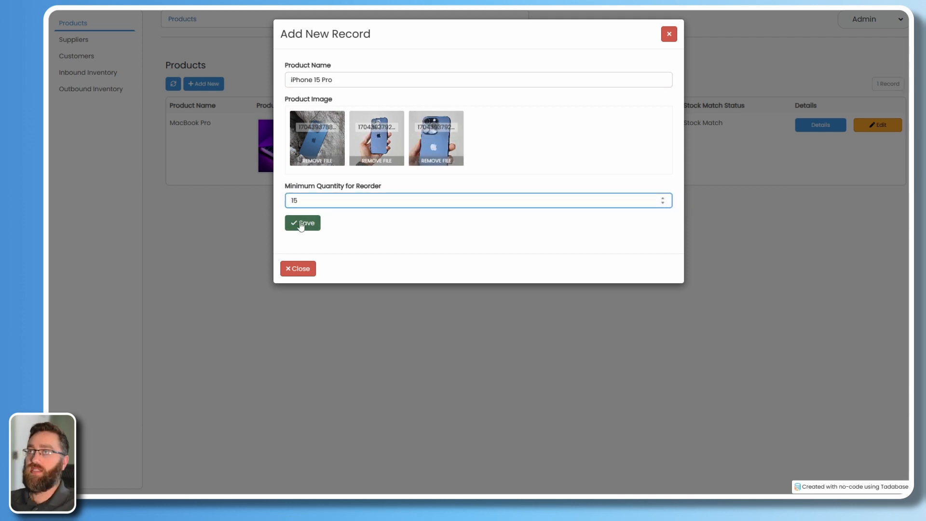
click(299, 223)
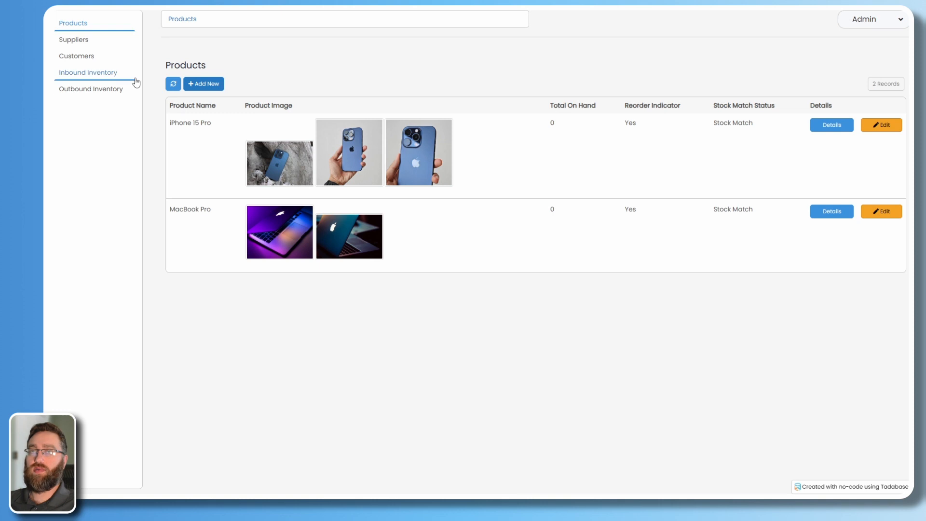
click(72, 43)
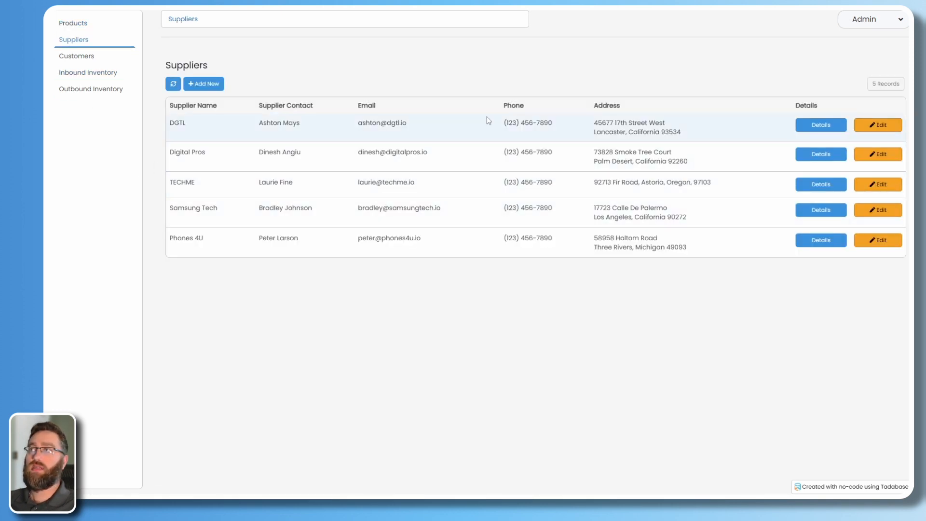
Start a new Inbound Inventory record with MacBook Pro as the product.
click(72, 61)
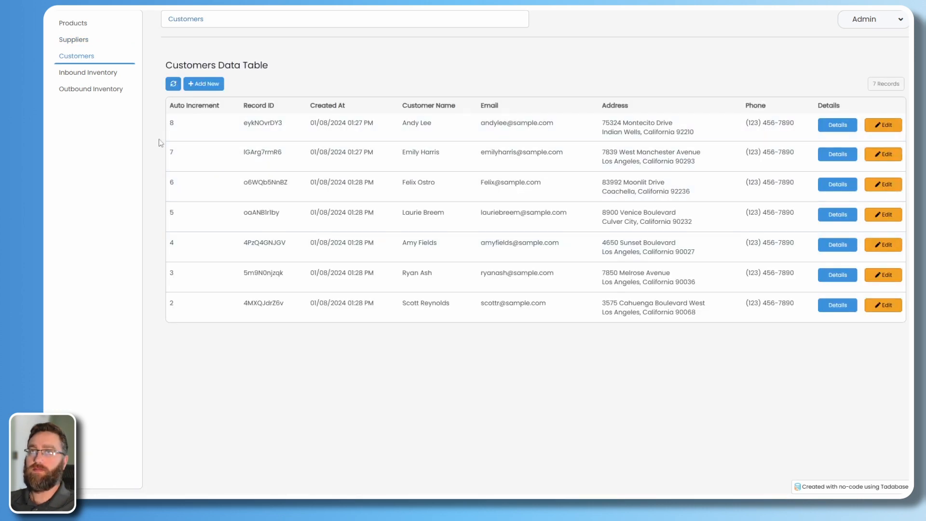
click(83, 77)
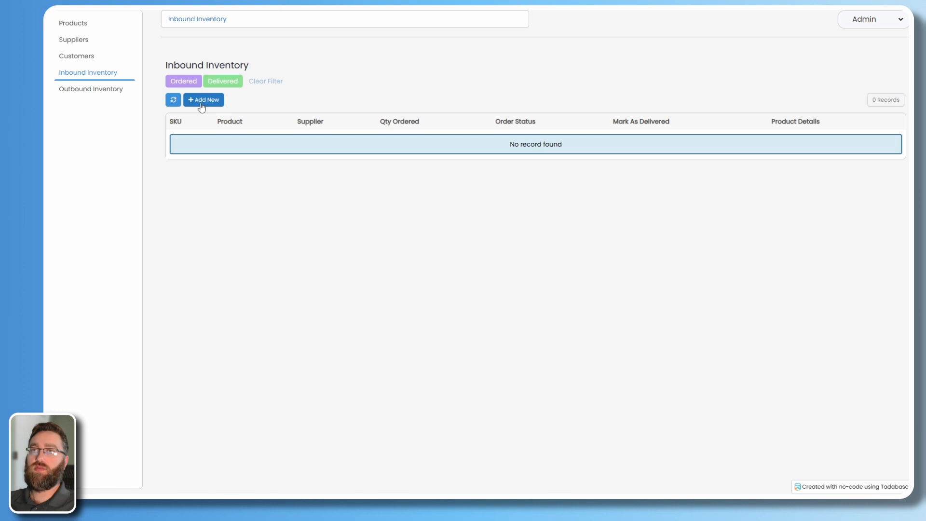
click(202, 104)
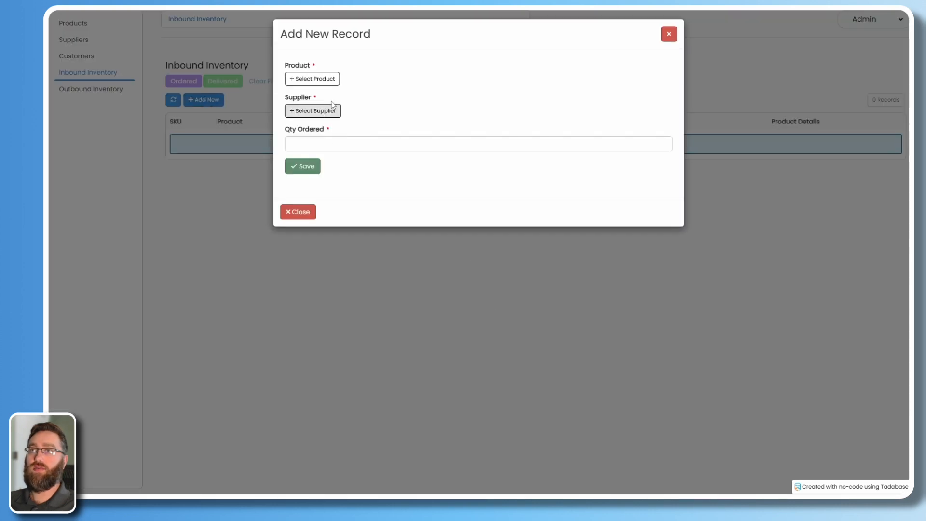
click(303, 80)
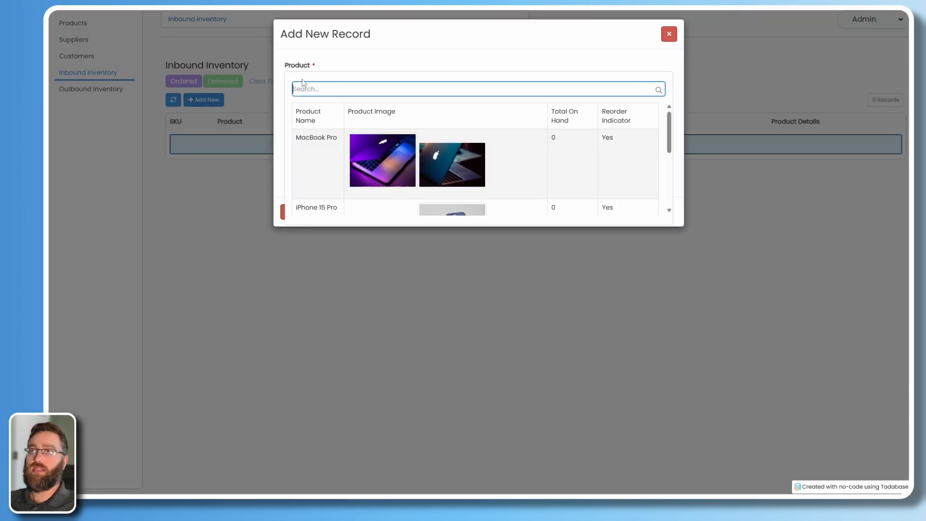
scroll(409, 159, down, 1)
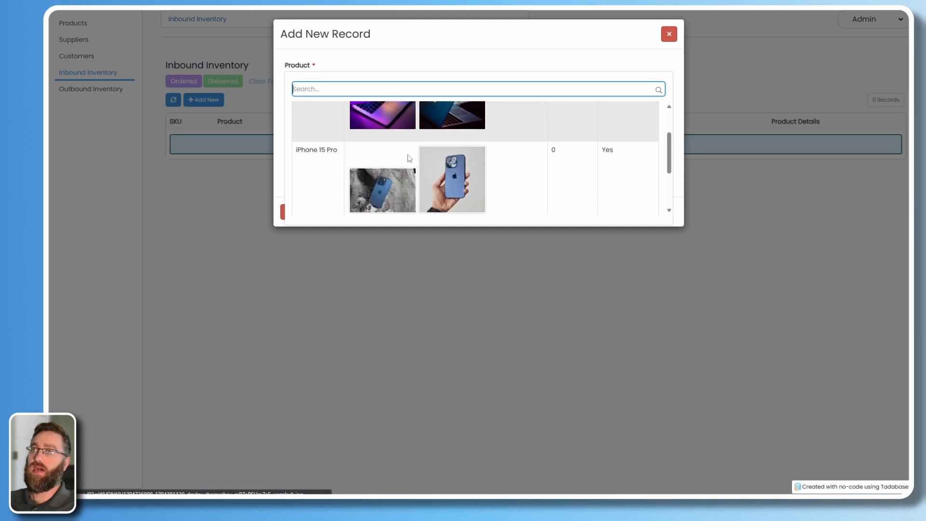
scroll(409, 158, down, 1)
scroll(463, 183, up, 3)
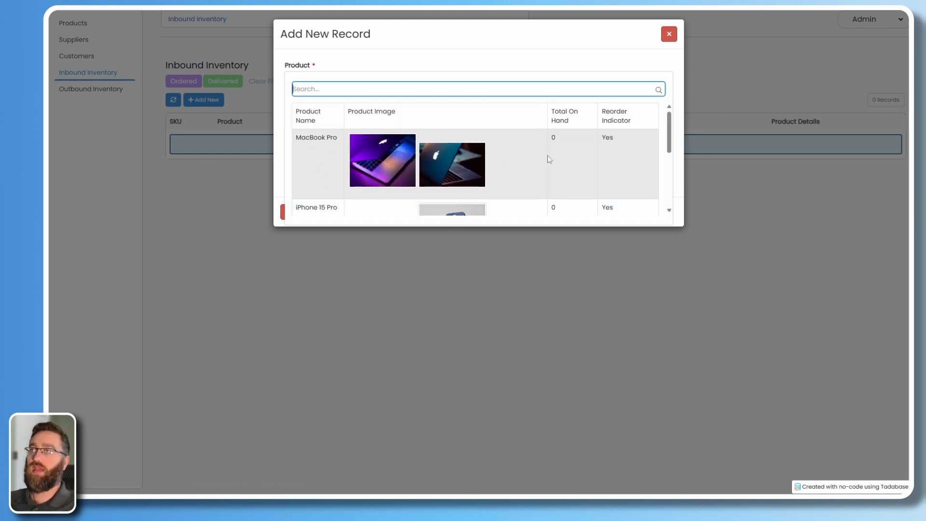
scroll(357, 177, down, 1)
scroll(574, 173, up, 2)
scroll(521, 157, down, 3)
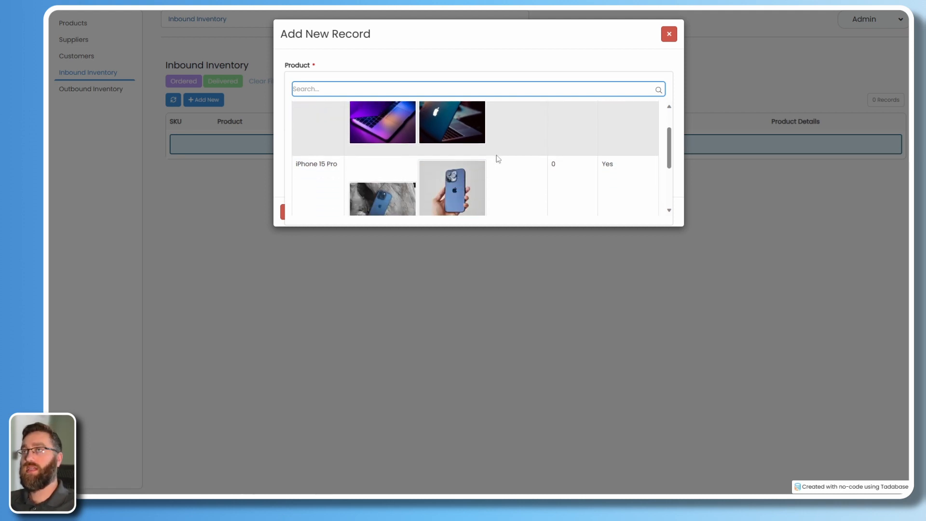
scroll(496, 183, up, 2)
scroll(503, 195, up, 1)
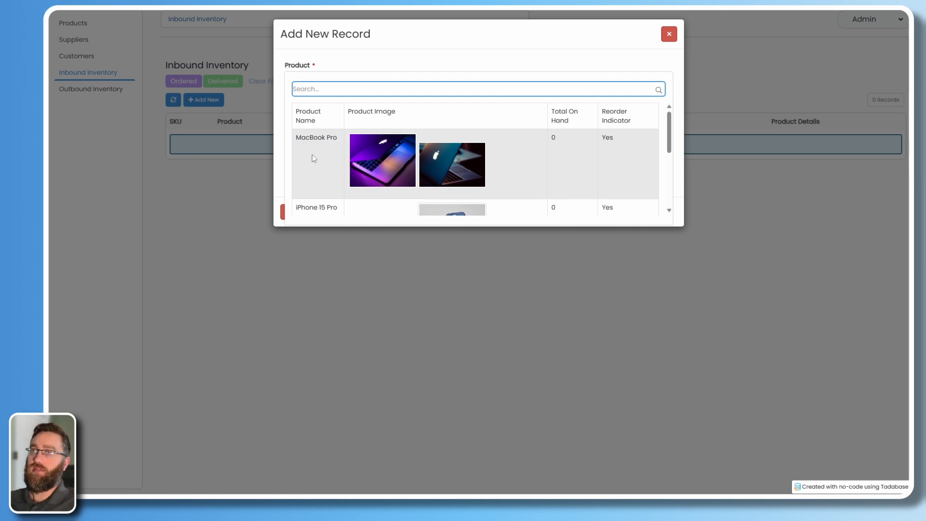
click(314, 159)
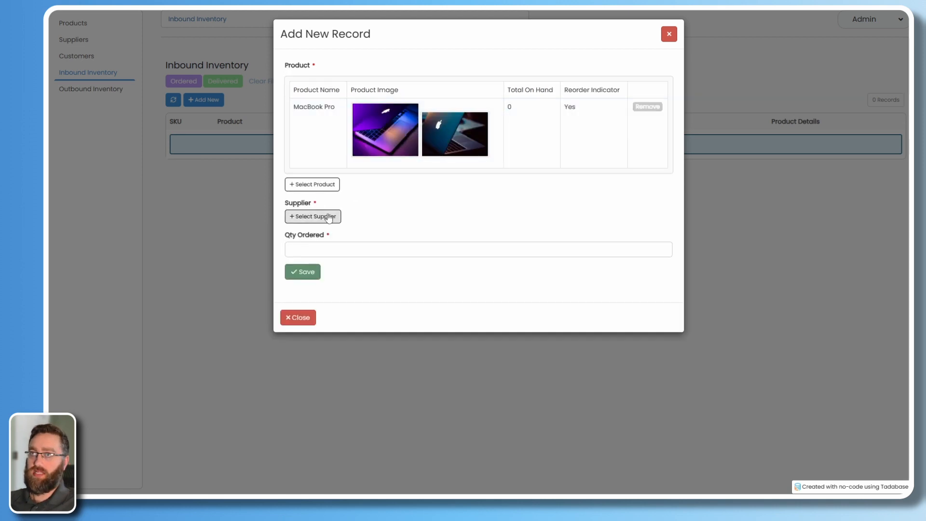
Choose supplier TECHME, enter 50 as Qty Ordered, and save the order.
click(330, 218)
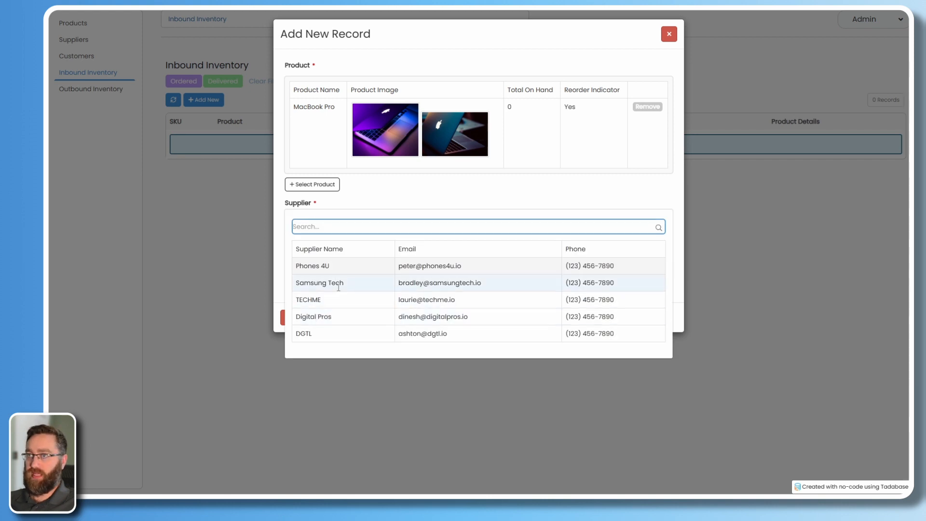
click(342, 304)
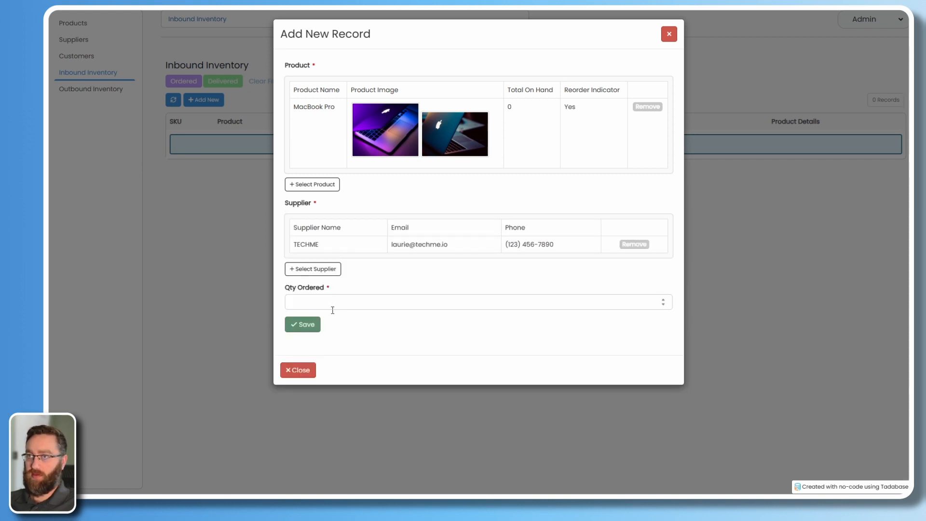
click(333, 302)
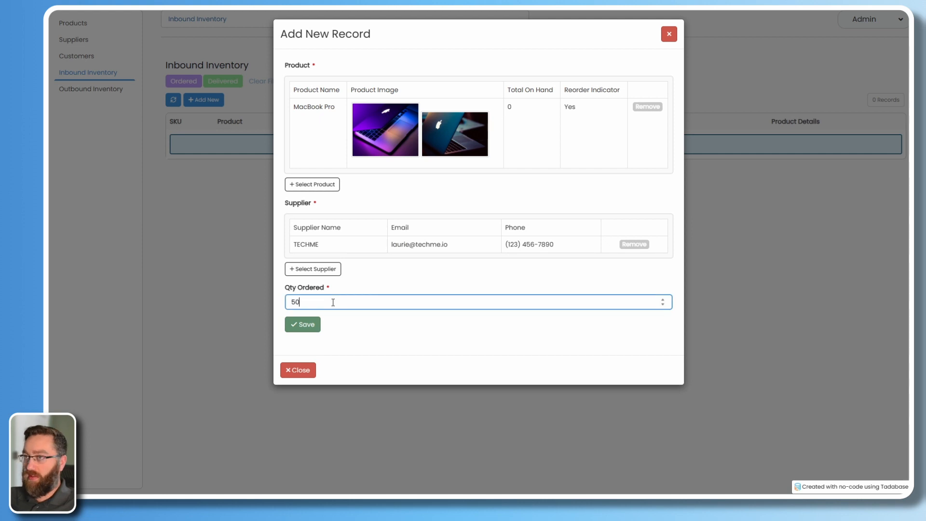
click(306, 325)
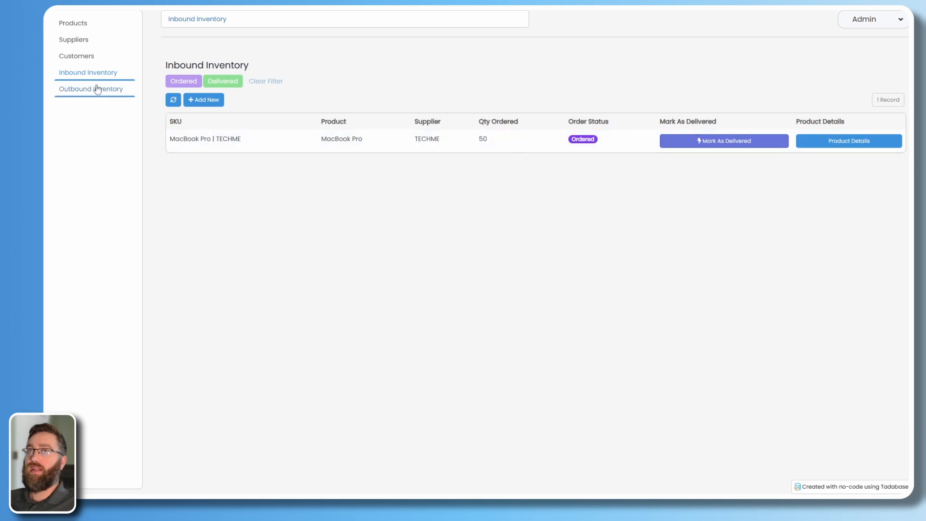
click(73, 28)
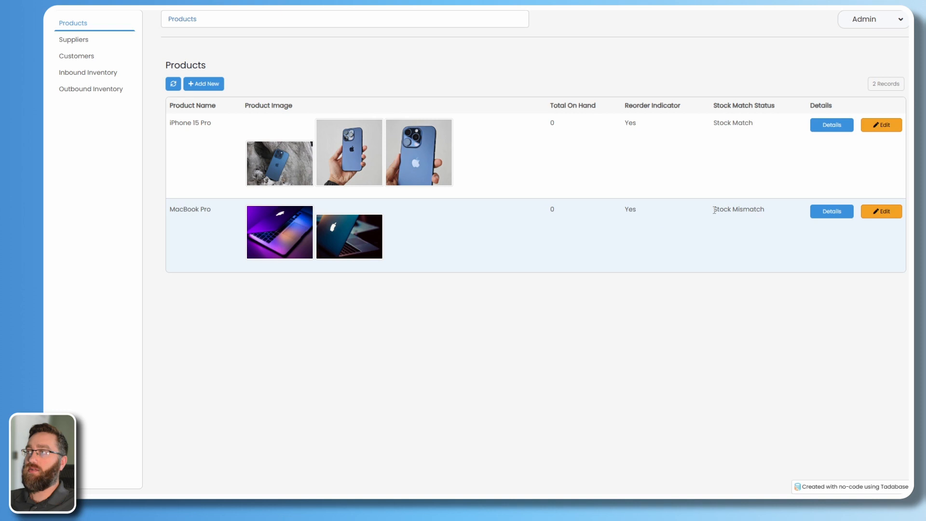
drag(715, 210, 766, 210)
click(742, 281)
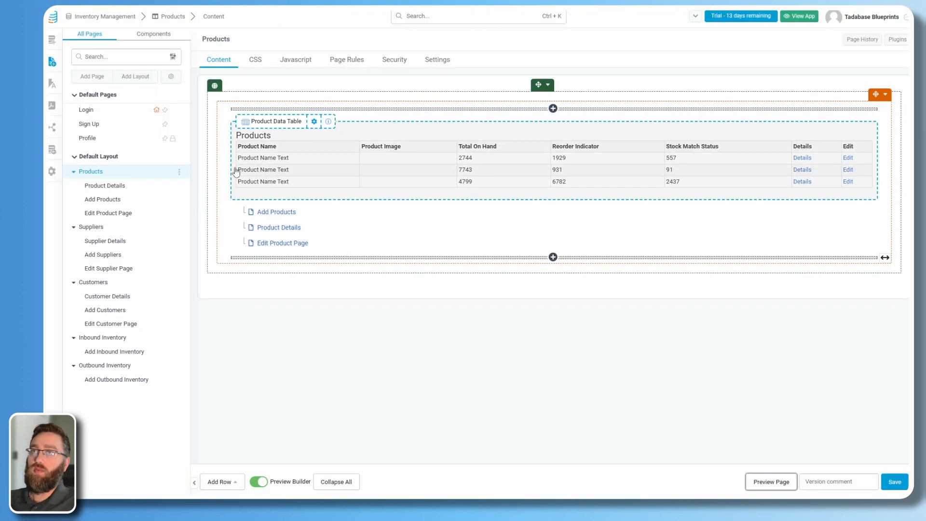
click(463, 180)
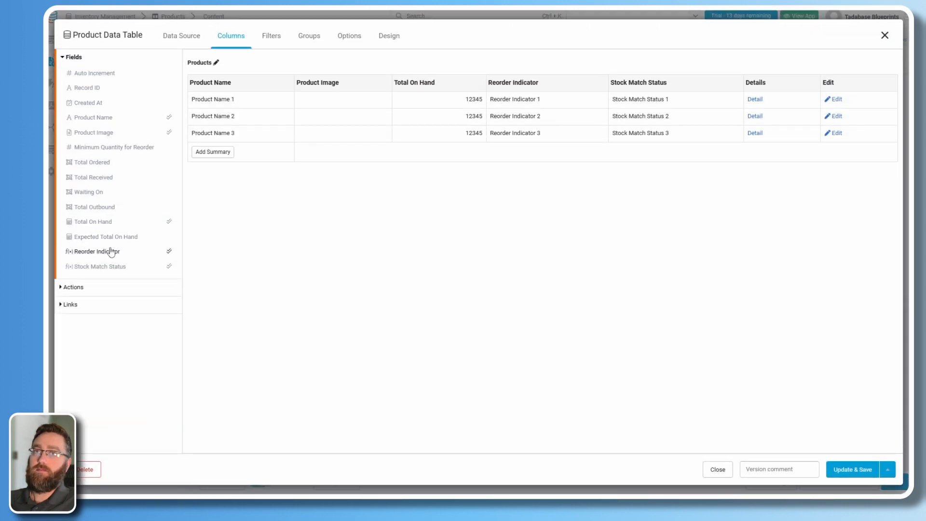
click(109, 236)
drag(812, 87, 473, 95)
click(850, 469)
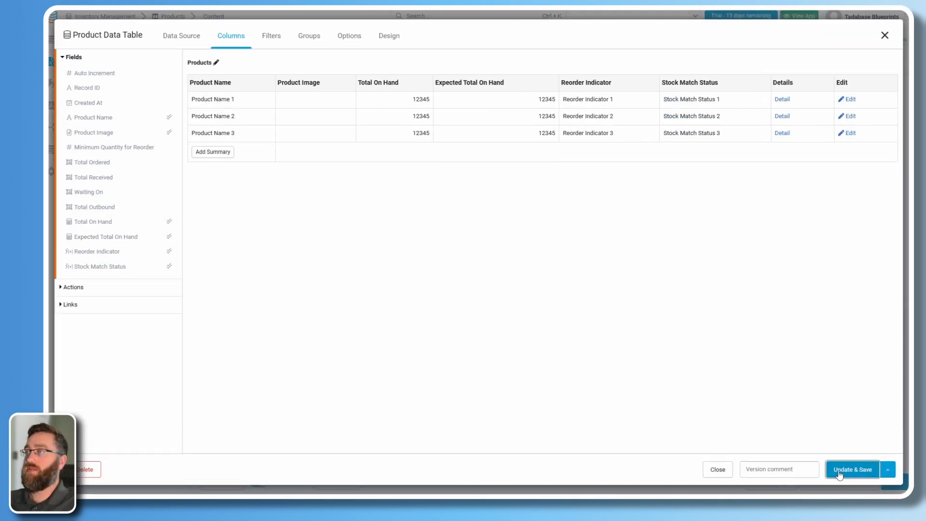
click(770, 482)
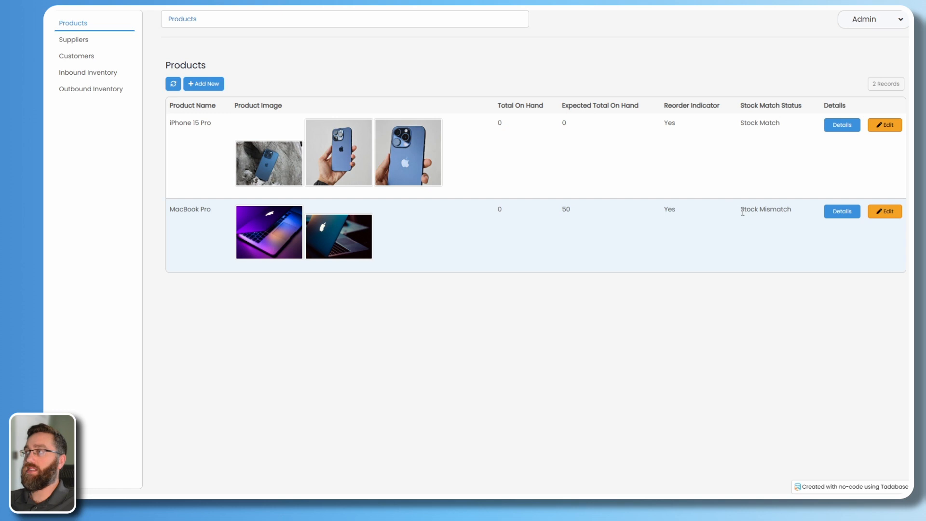
drag(743, 213, 792, 213)
click(703, 270)
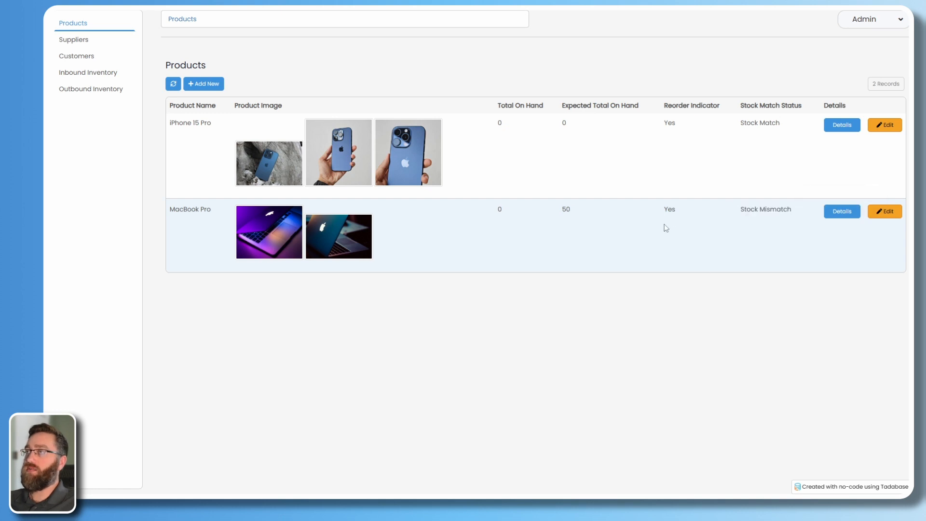
drag(680, 213, 663, 213)
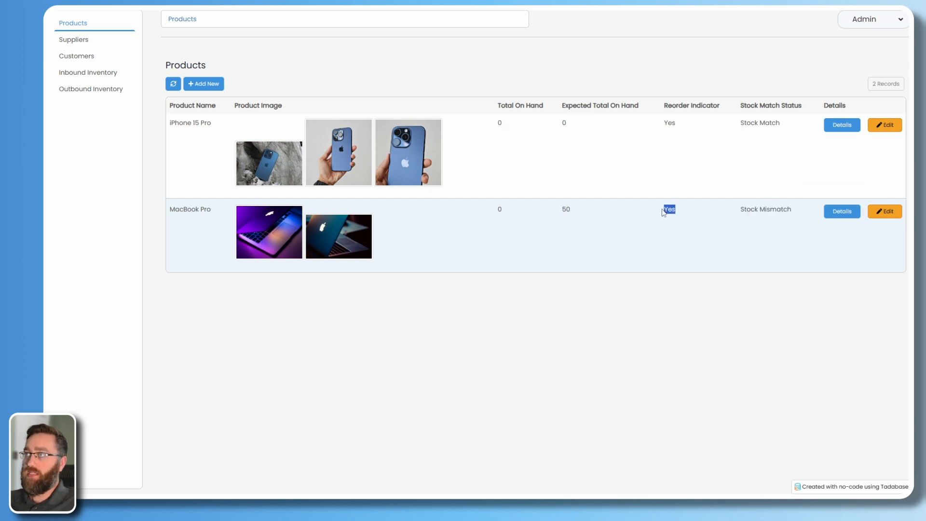
click(650, 247)
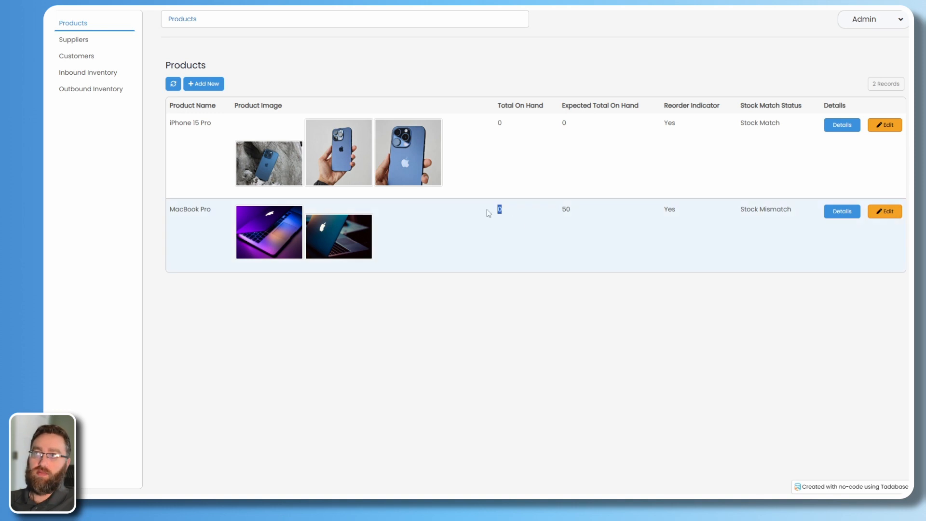
click(645, 230)
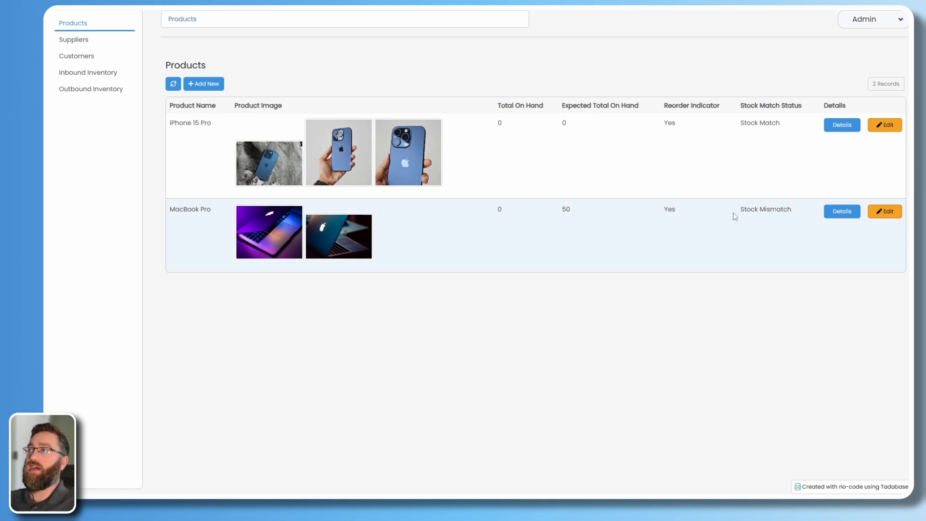
drag(734, 213, 796, 211)
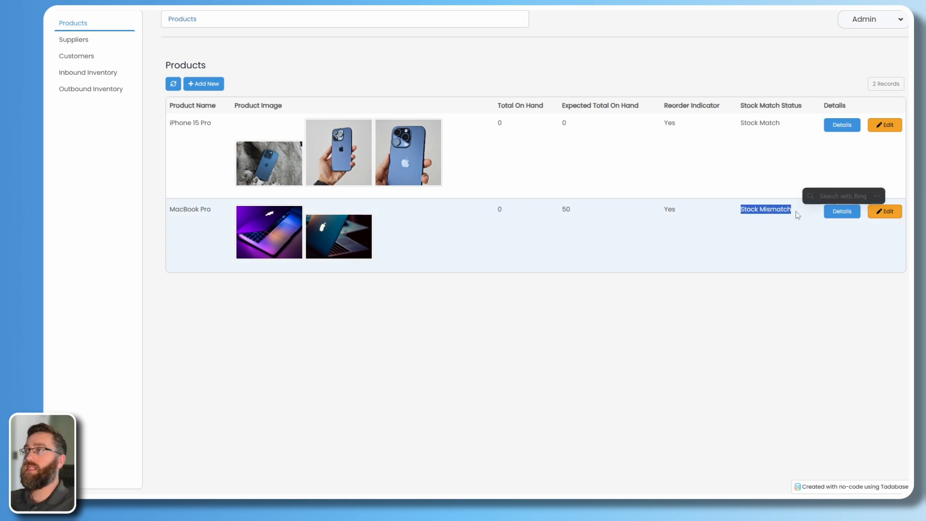
drag(560, 213, 498, 213)
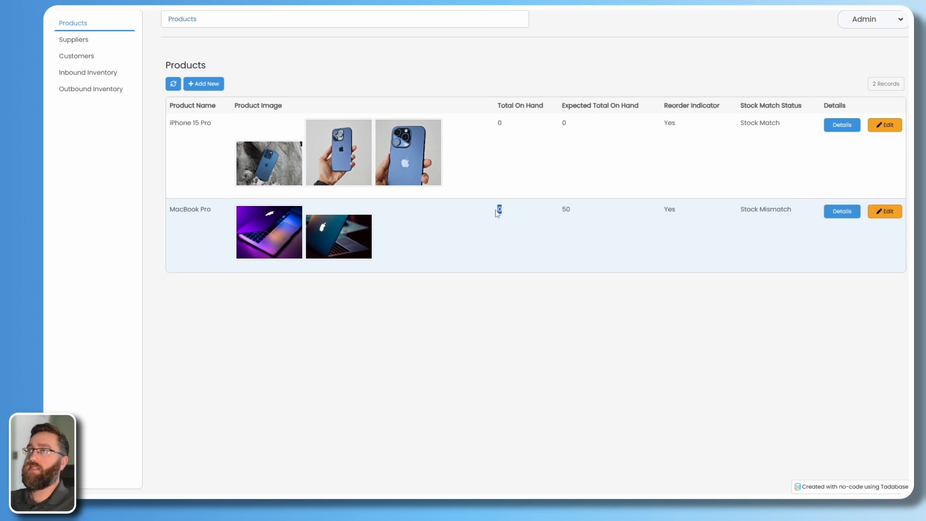
click(566, 224)
double_click(570, 213)
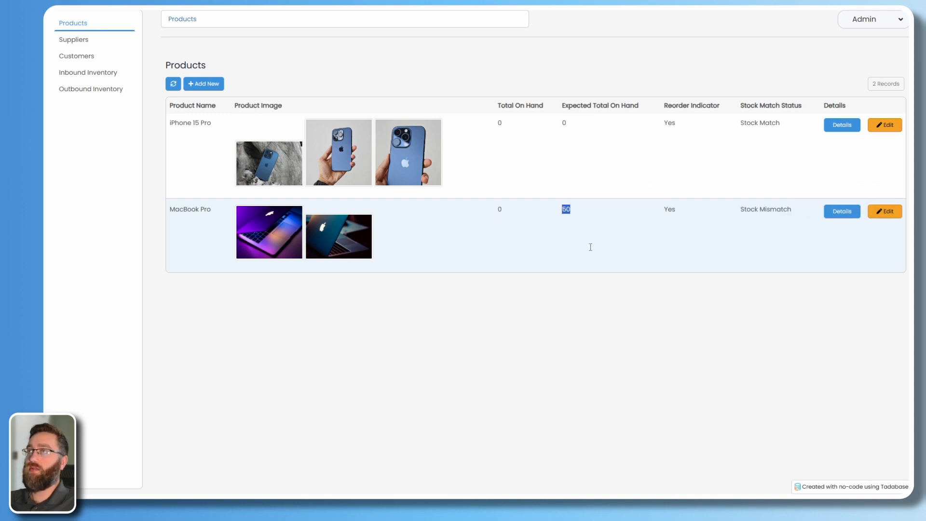
click(623, 290)
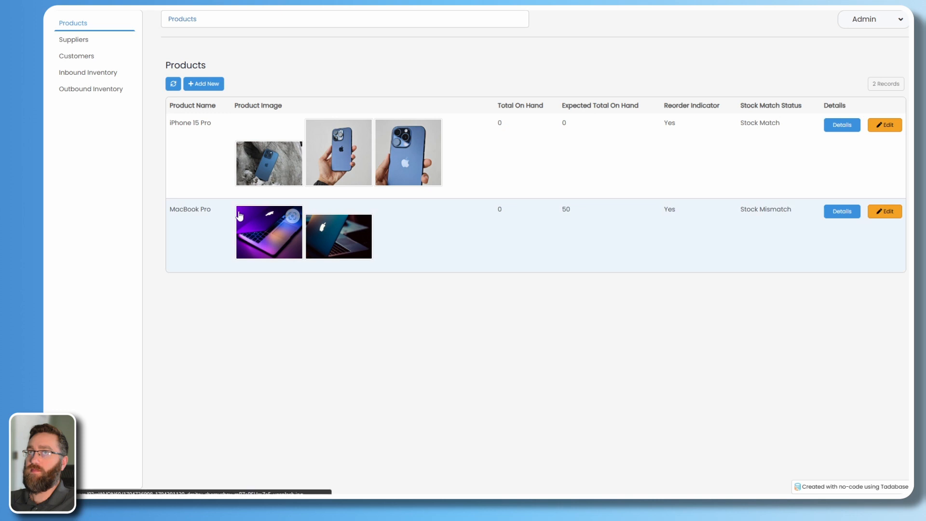
Check MacBook Pro's edit form and details, then return to the Inbound Inventory list.
click(884, 215)
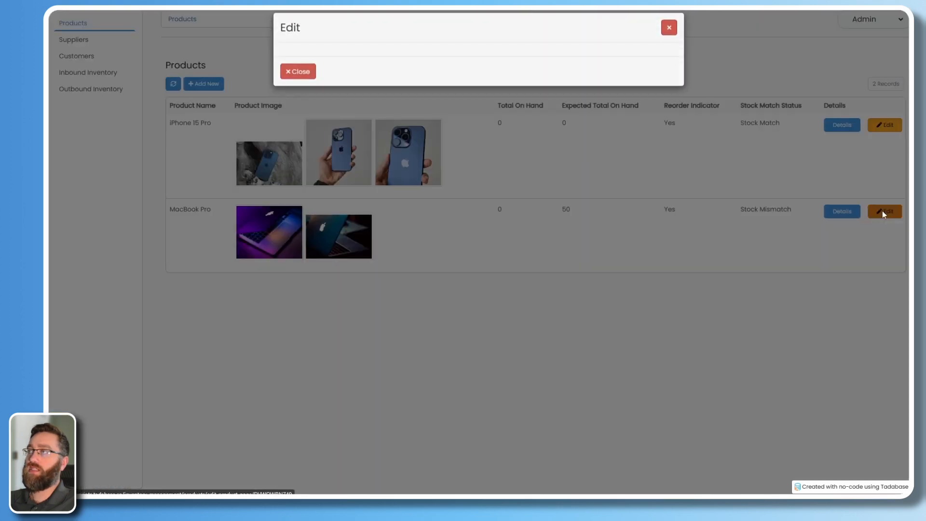
click(668, 39)
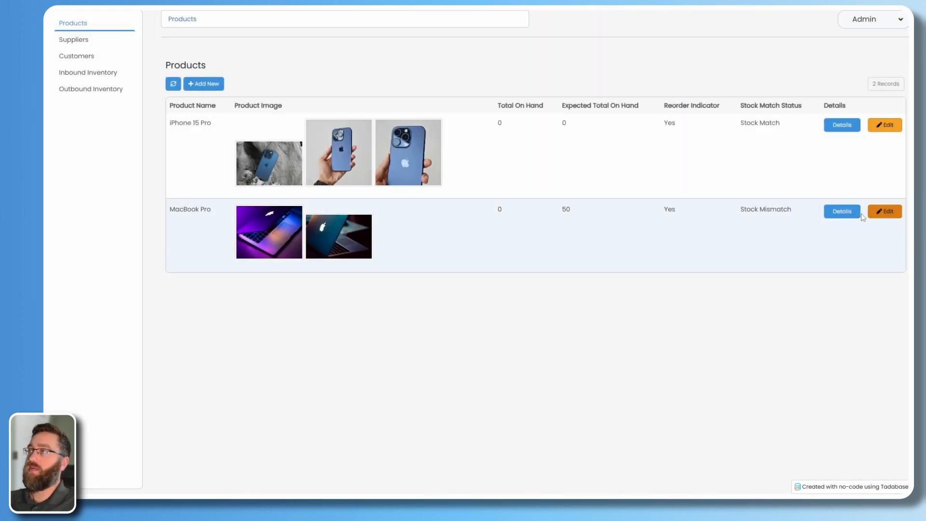
click(841, 211)
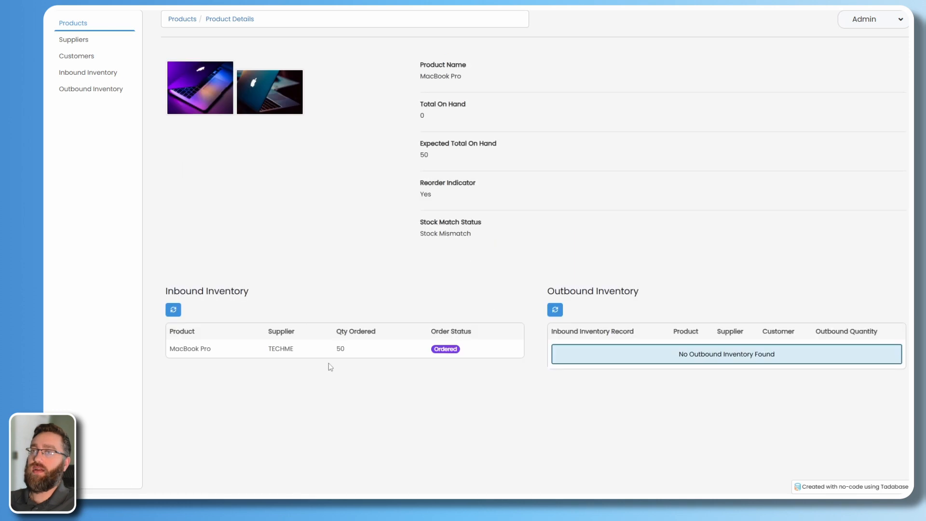
scroll(175, 443, down, 1)
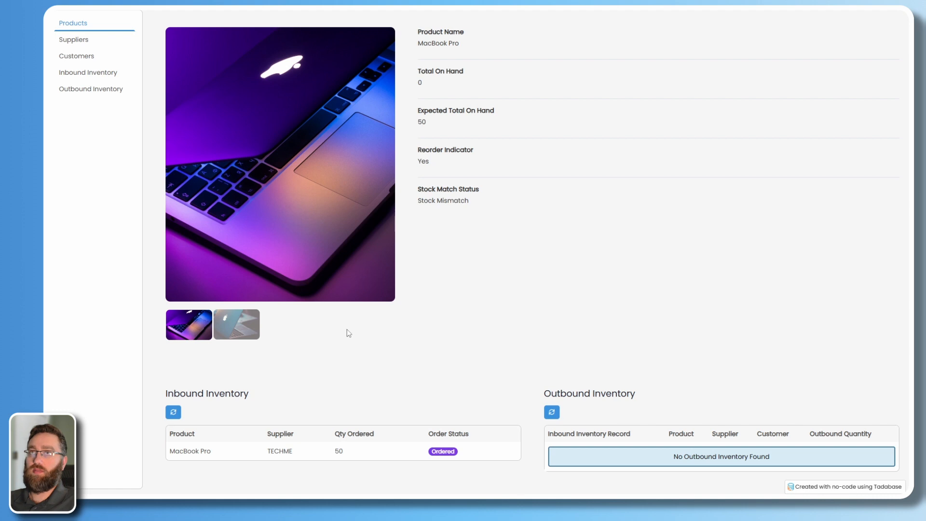
click(70, 73)
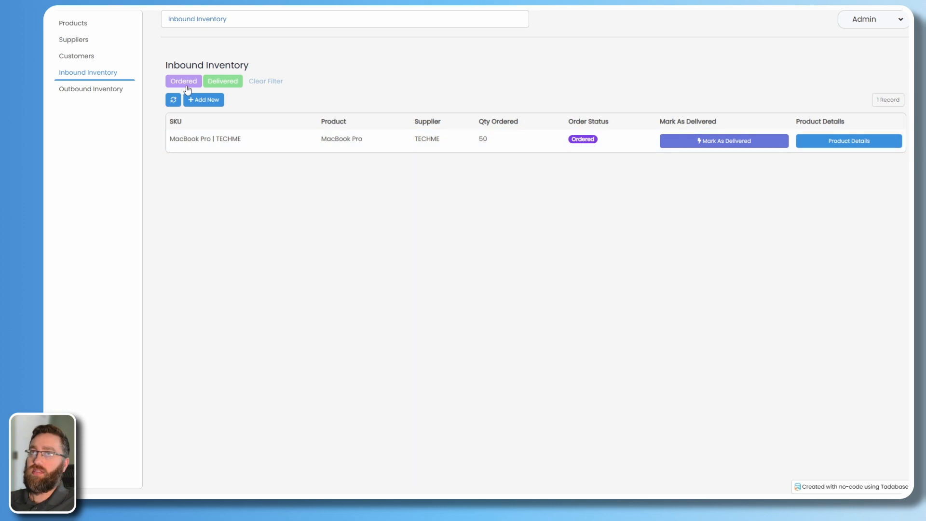
Mark the MacBook Pro order as Delivered and highlight its new status.
click(695, 148)
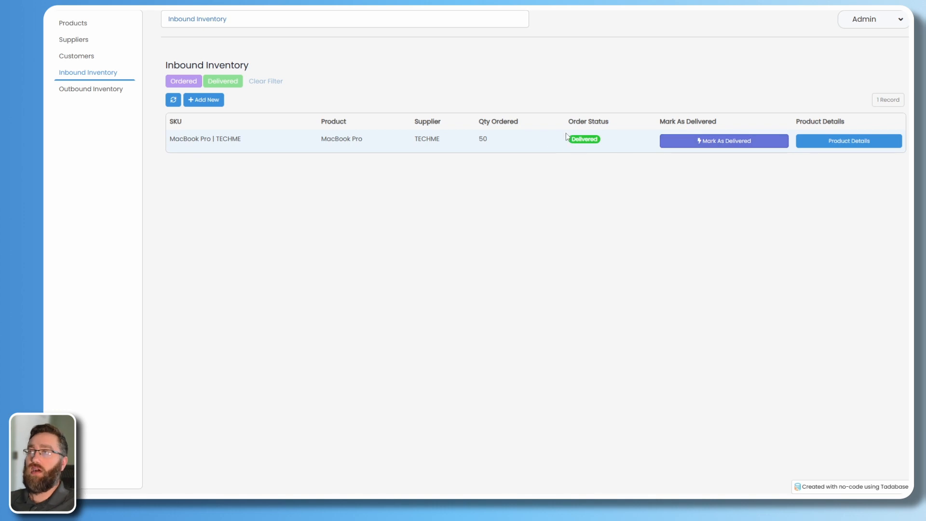
drag(572, 141, 592, 142)
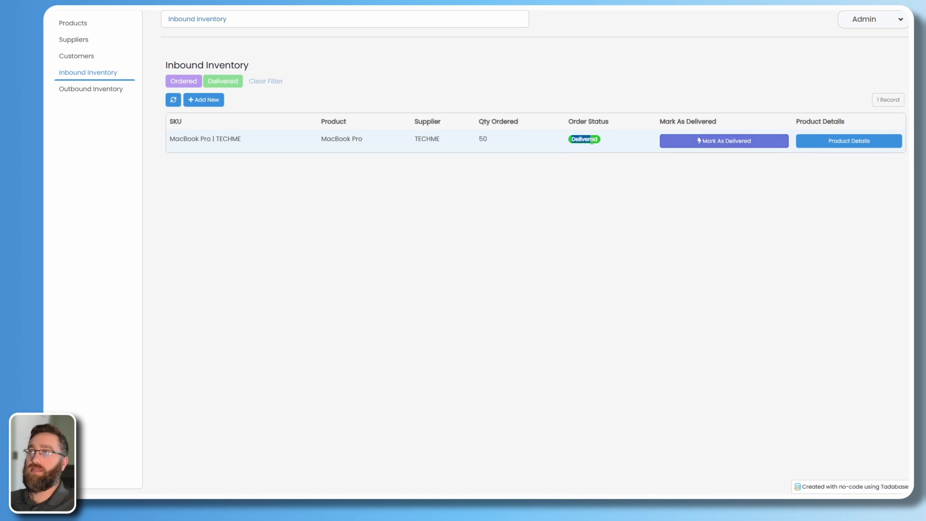
click(440, 247)
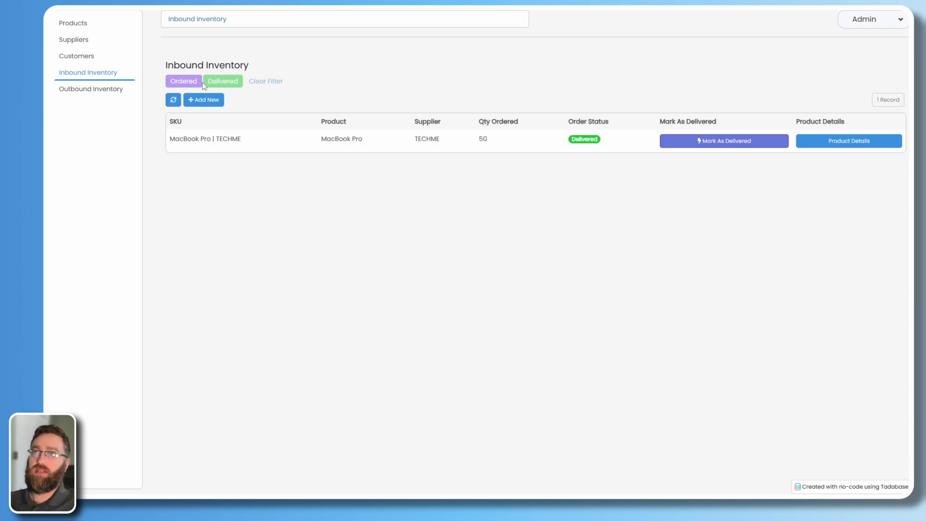
Try the Ordered and Delivered filters, then go back to the Products list.
click(177, 82)
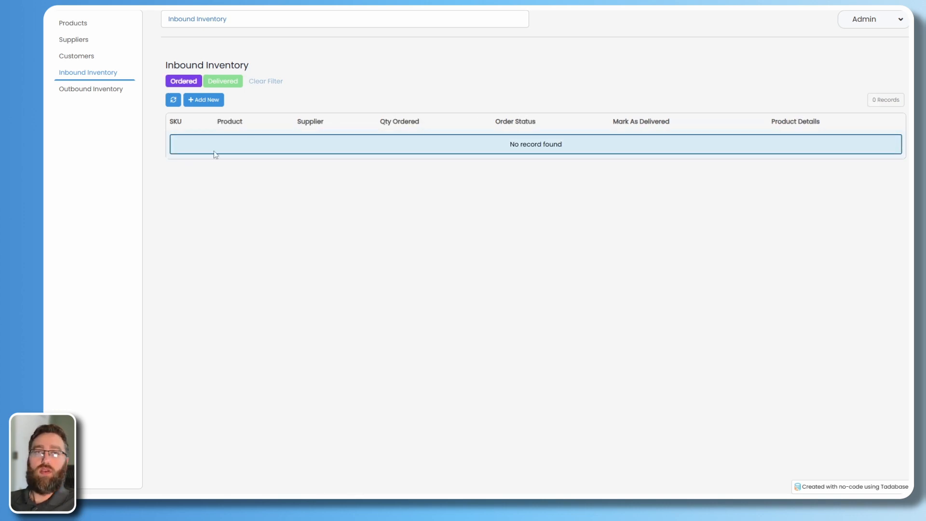
click(218, 86)
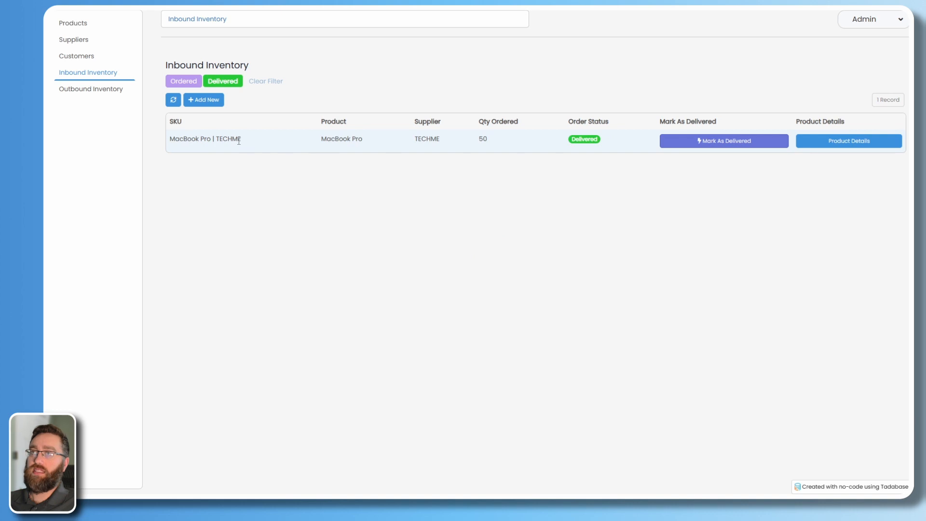
mouse_move(572, 141)
mouse_down()
mouse_move(597, 140)
mouse_move(569, 143)
mouse_up()
click(594, 160)
click(564, 247)
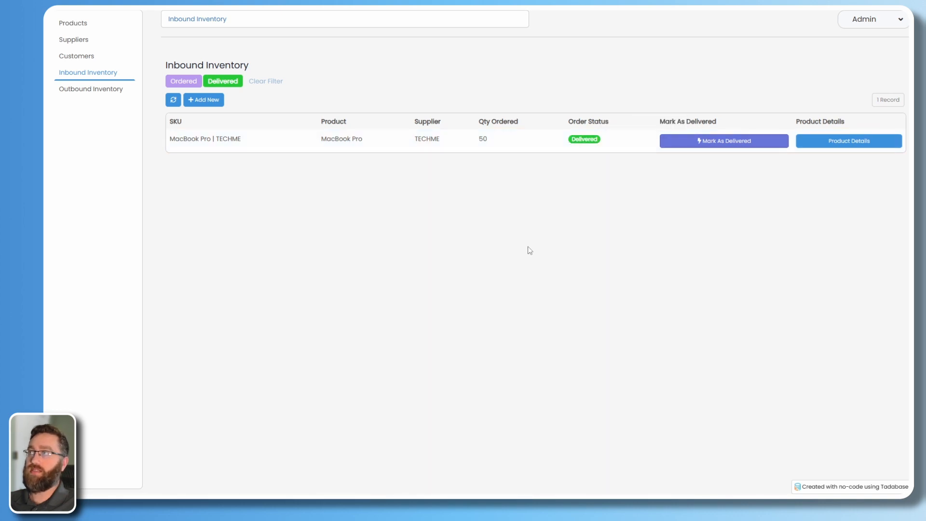
click(72, 29)
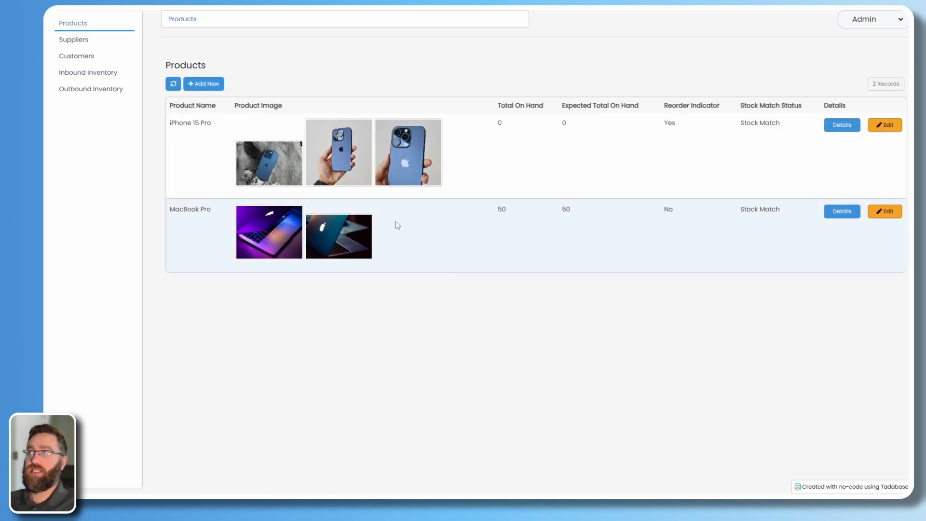
Highlight MacBook Pro's Total On Hand 50, Stock Match and reorder No, then open Inbound Inventory.
drag(514, 213, 497, 211)
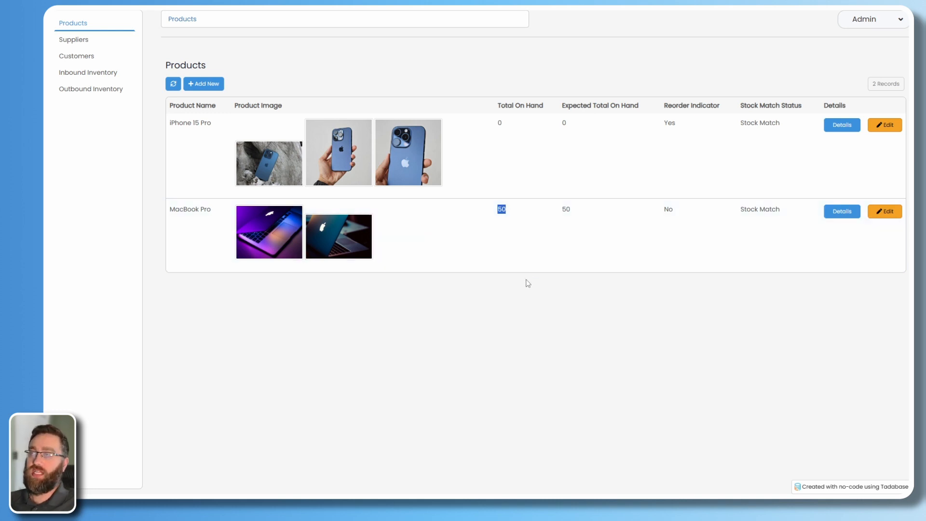
click(588, 251)
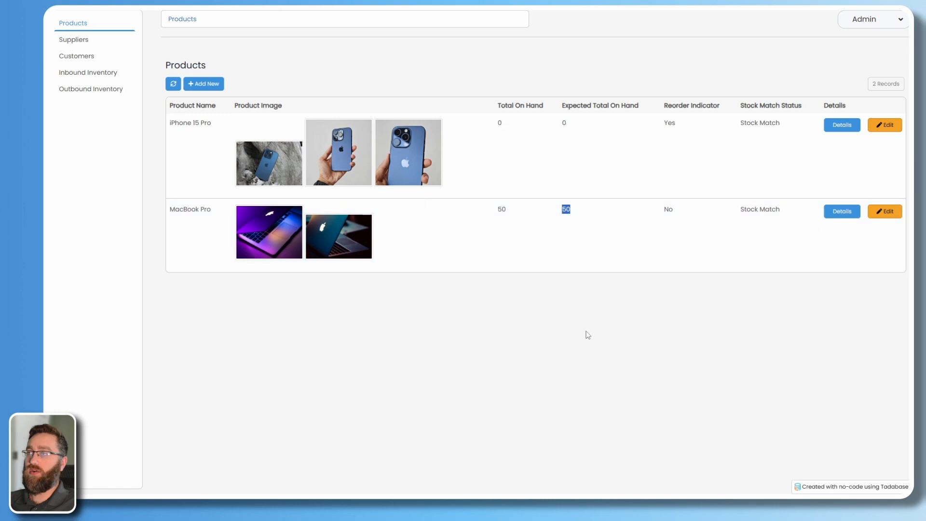
click(588, 334)
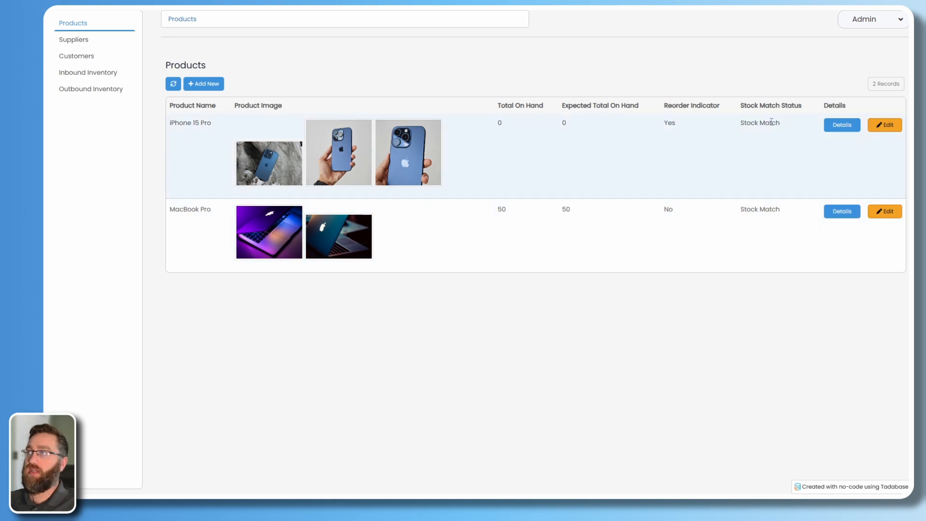
drag(742, 210, 770, 211)
click(697, 222)
double_click(668, 211)
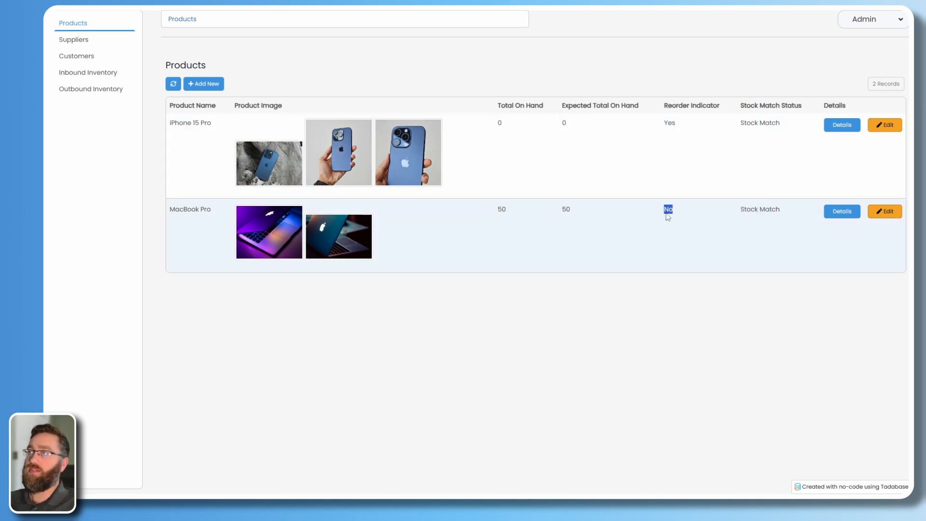
click(629, 258)
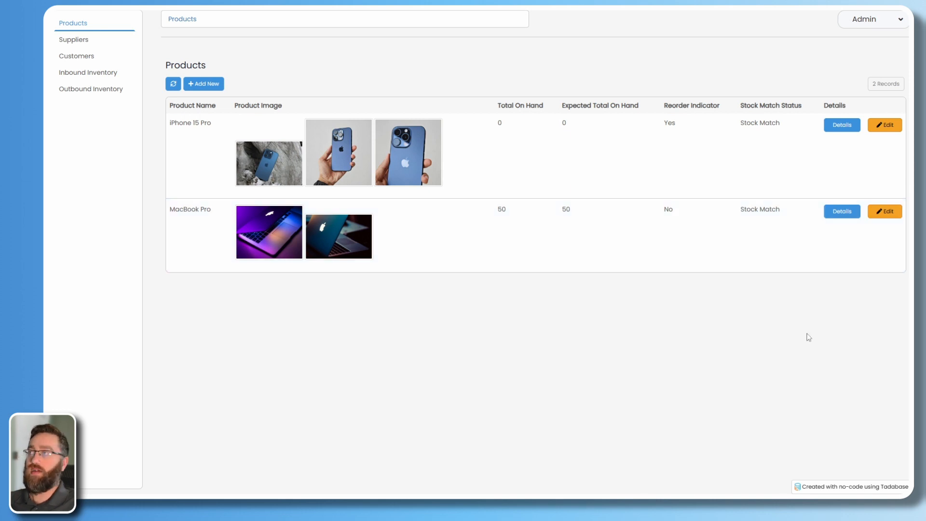
click(85, 73)
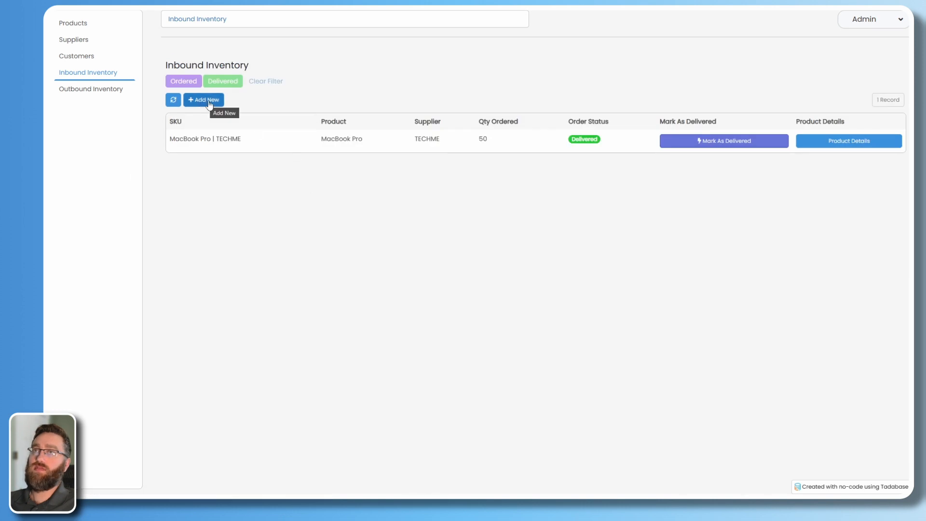
click(205, 103)
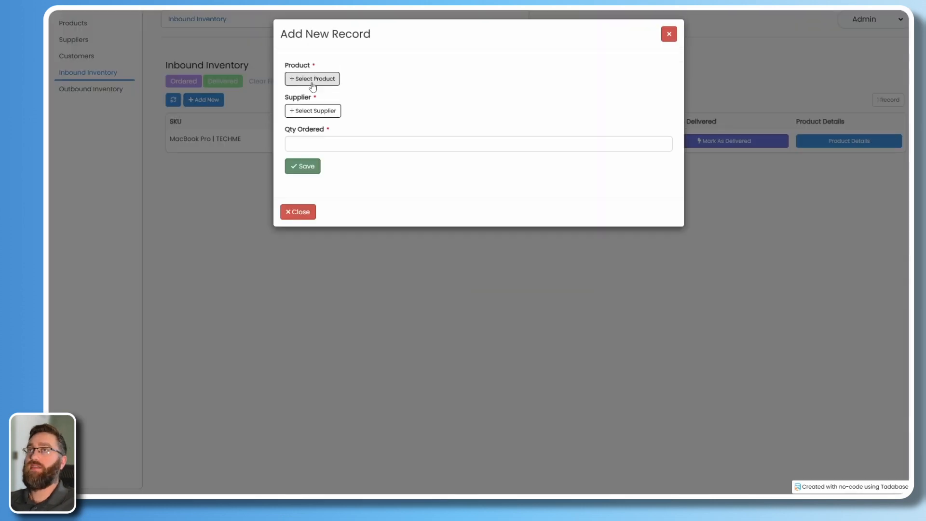
click(313, 79)
click(317, 151)
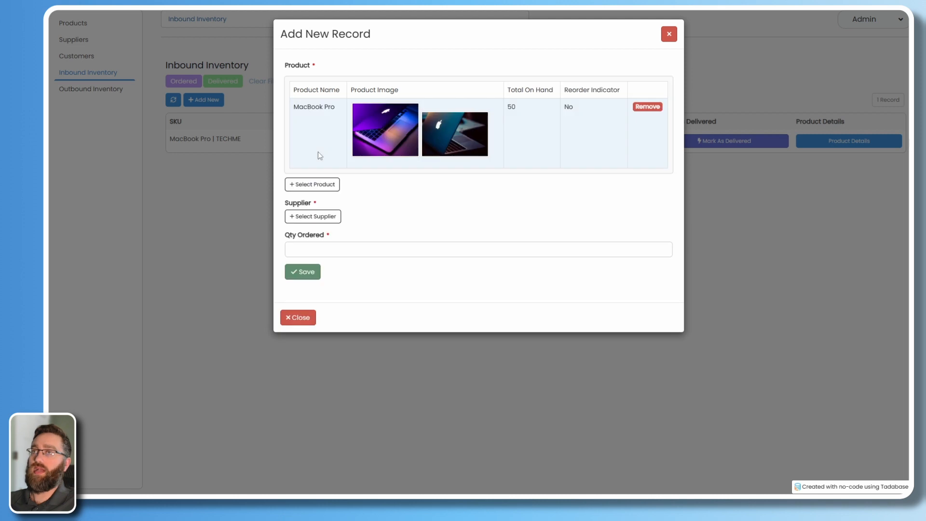
click(326, 221)
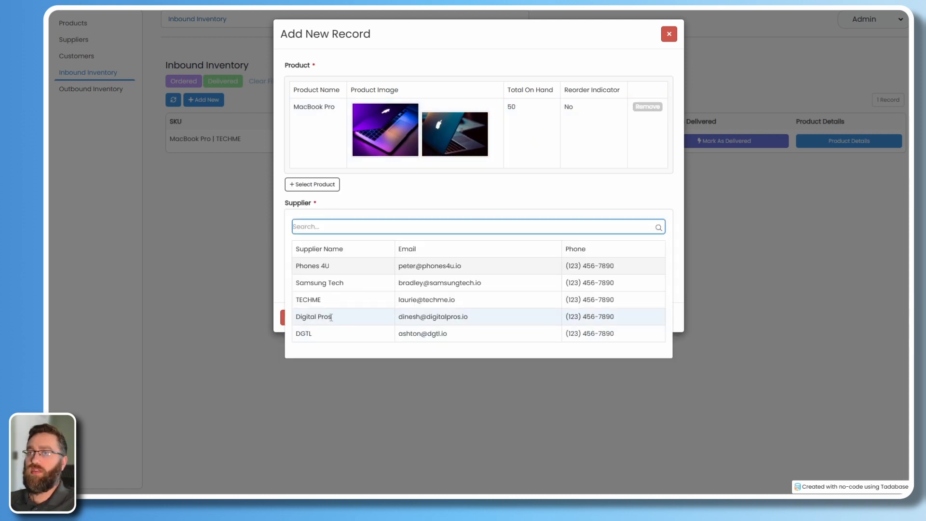
click(331, 317)
click(315, 304)
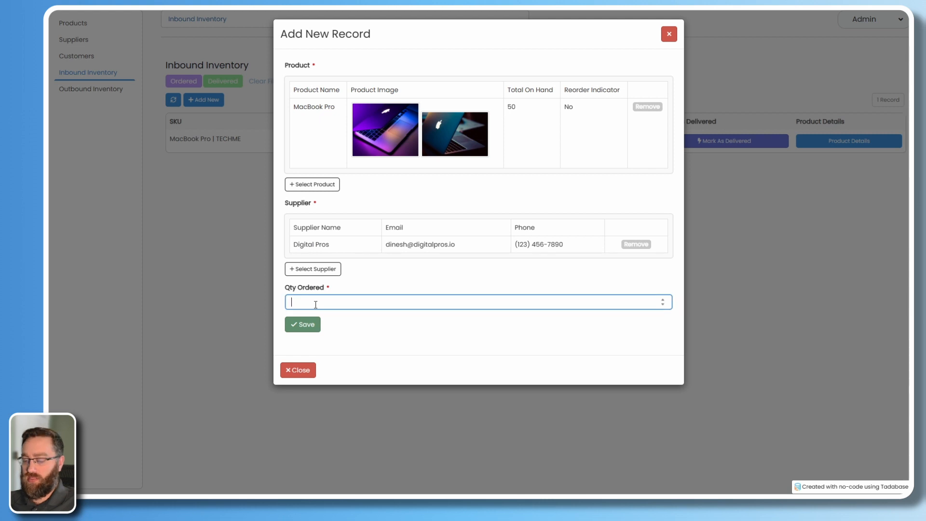
click(308, 325)
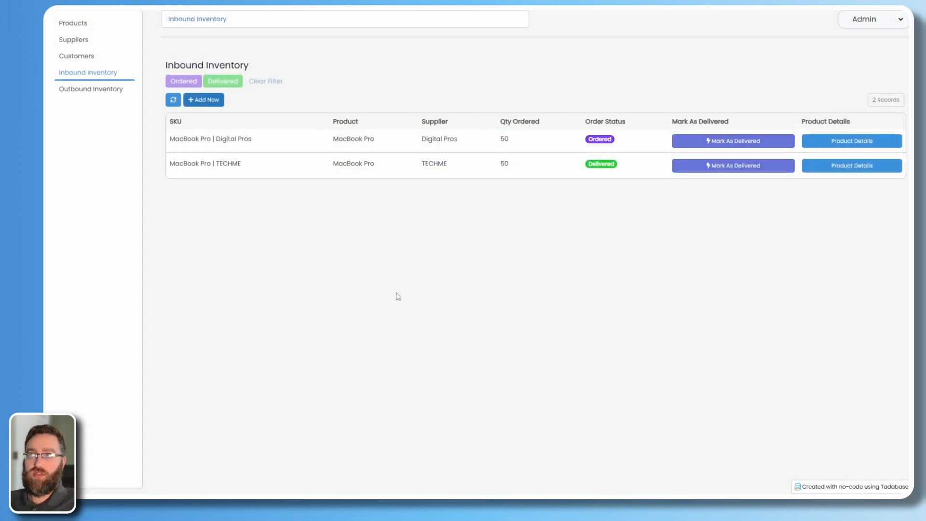
click(734, 141)
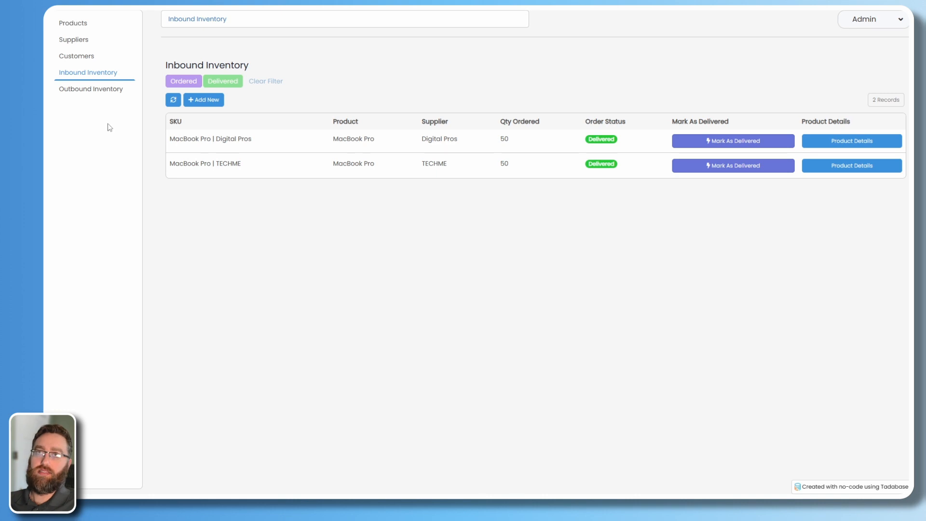
click(75, 23)
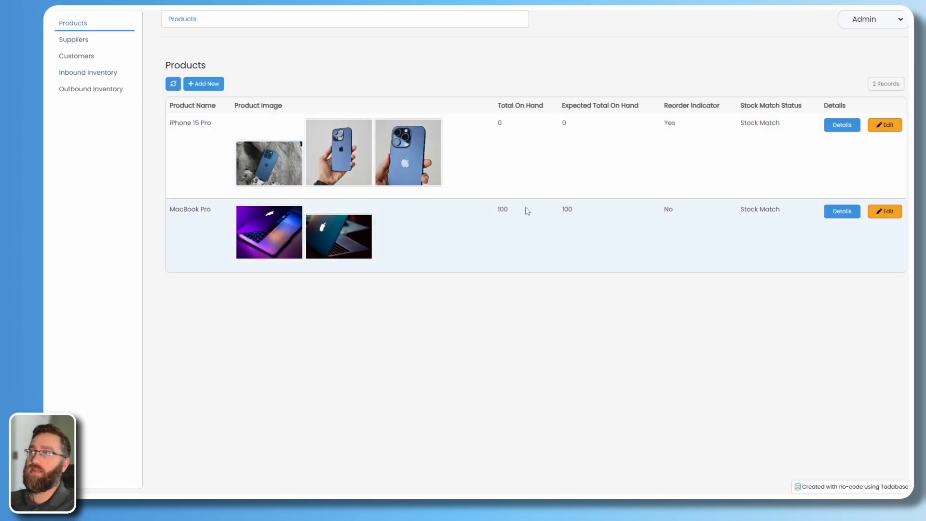
double_click(500, 210)
click(581, 214)
double_click(570, 211)
click(574, 249)
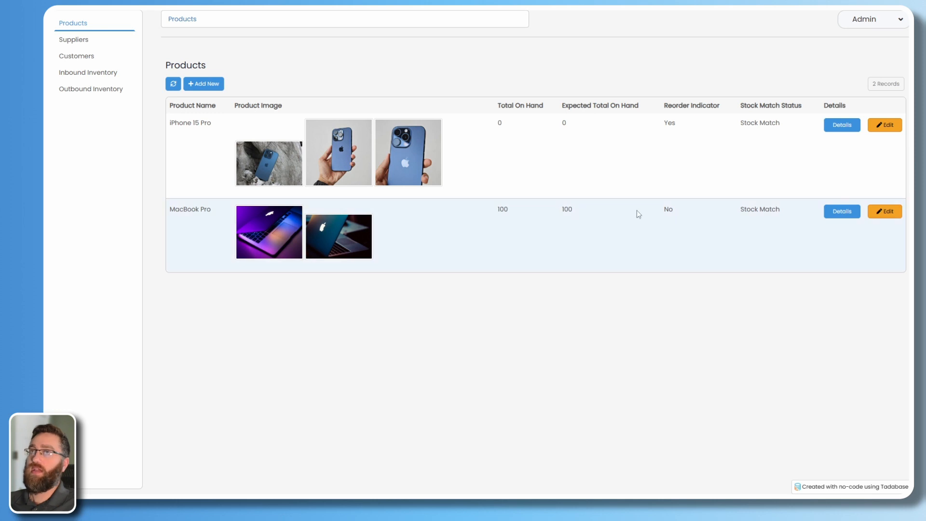
click(829, 212)
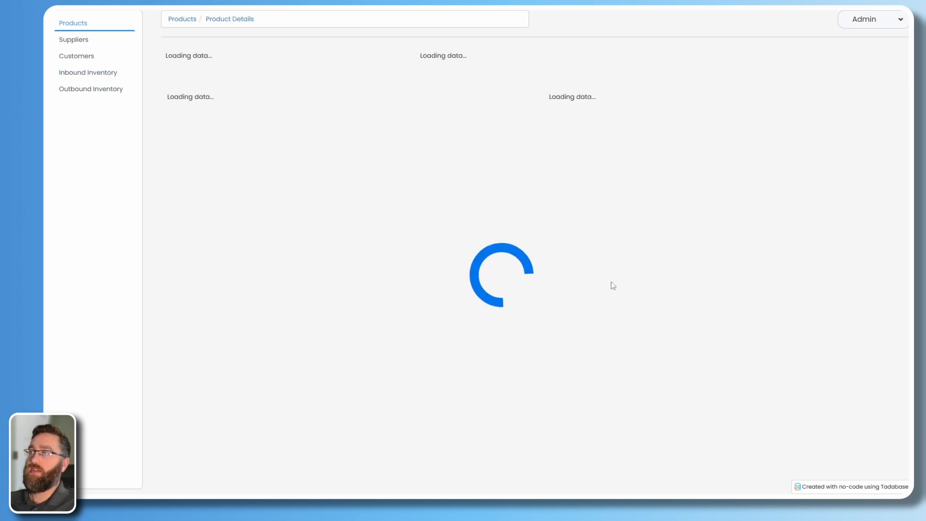
scroll(208, 444, down, 1)
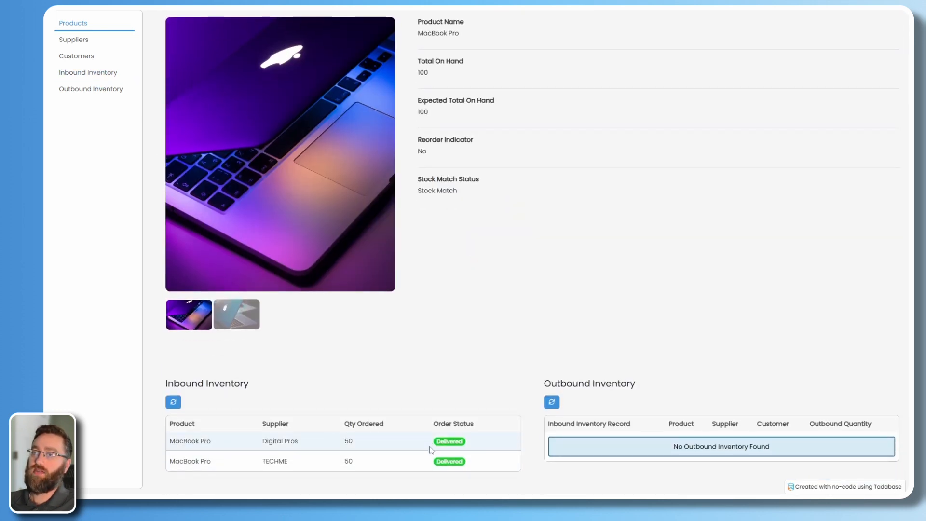
click(88, 72)
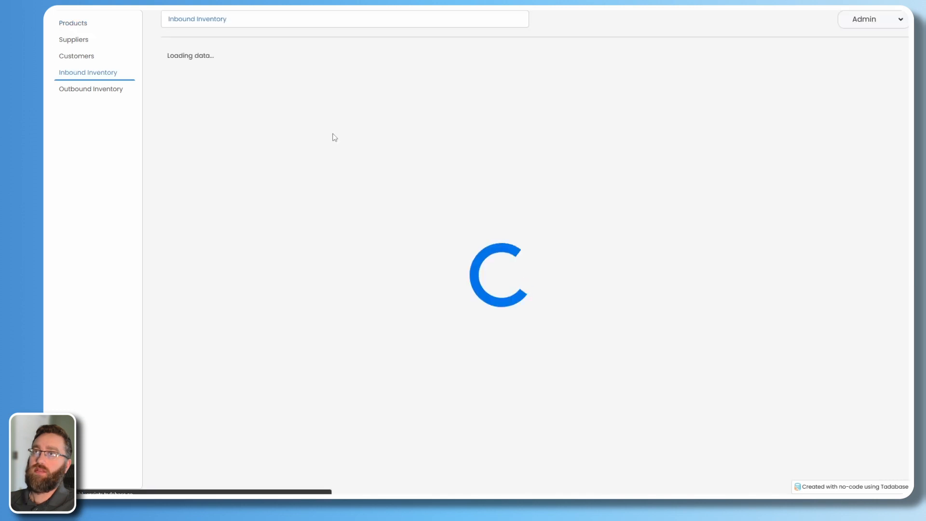
Save a 100-unit iPhone 15 Pro order from Phones 4U, then mark it Delivered.
click(204, 99)
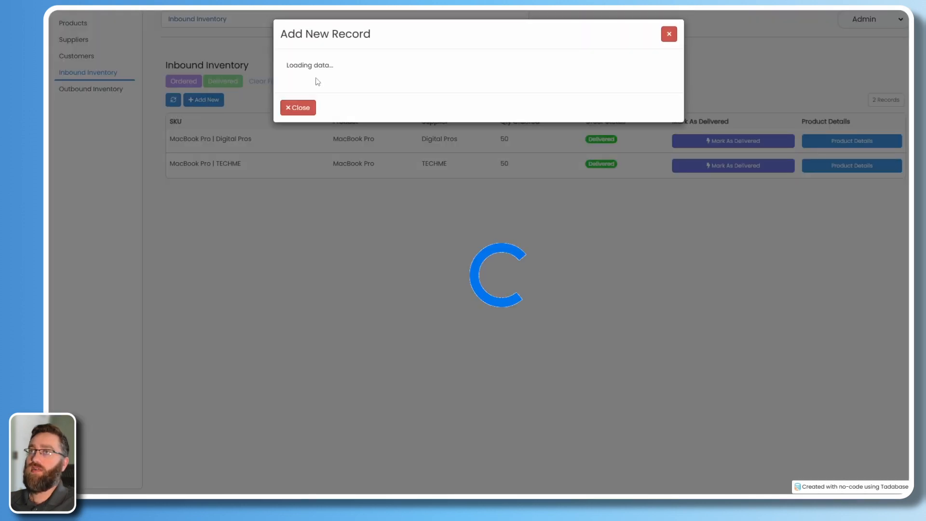
click(318, 81)
scroll(326, 169, down, 3)
click(330, 153)
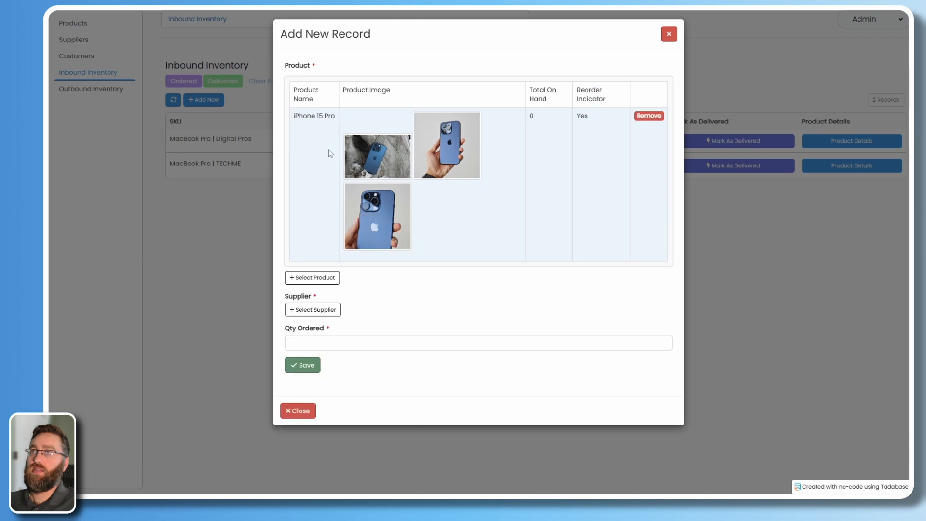
click(313, 309)
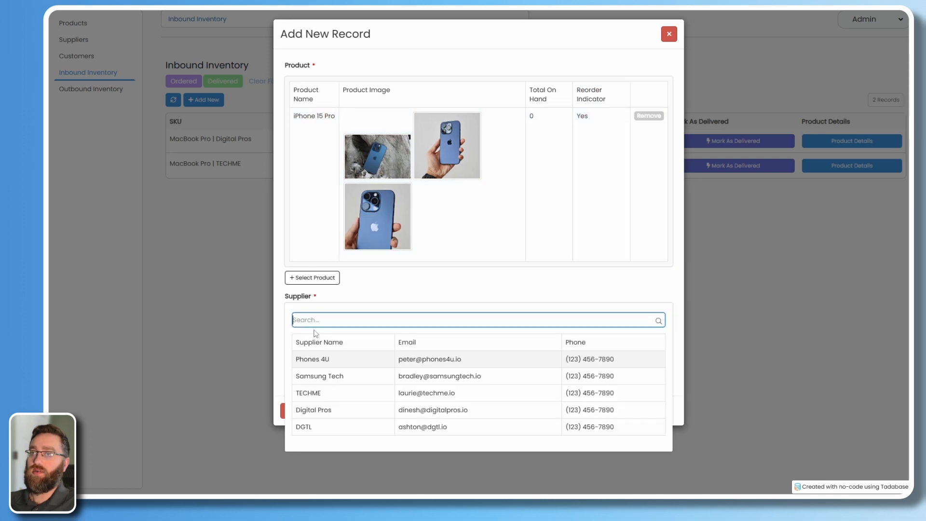
click(331, 359)
click(328, 397)
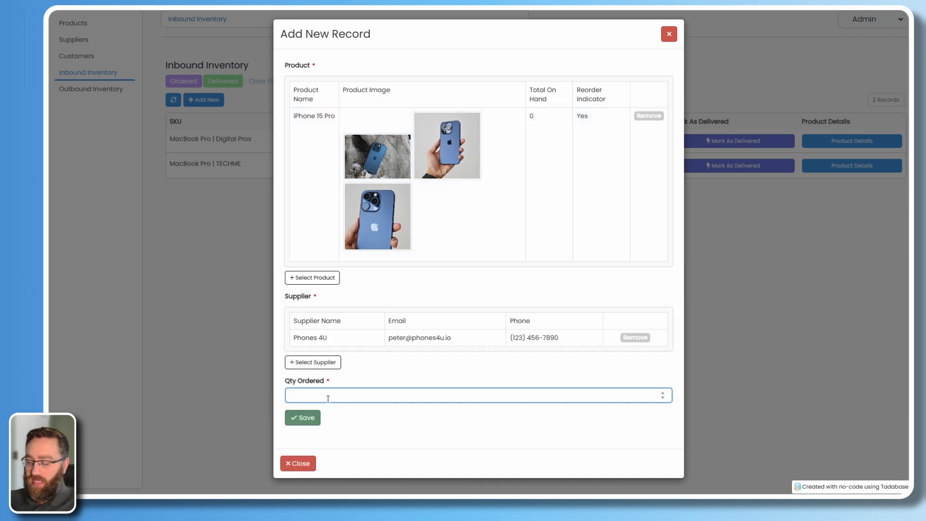
click(308, 418)
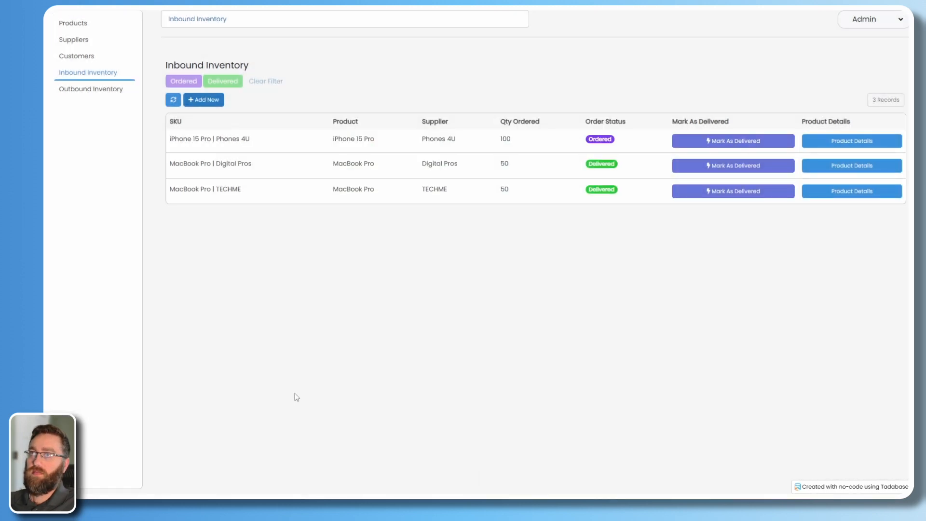
click(709, 140)
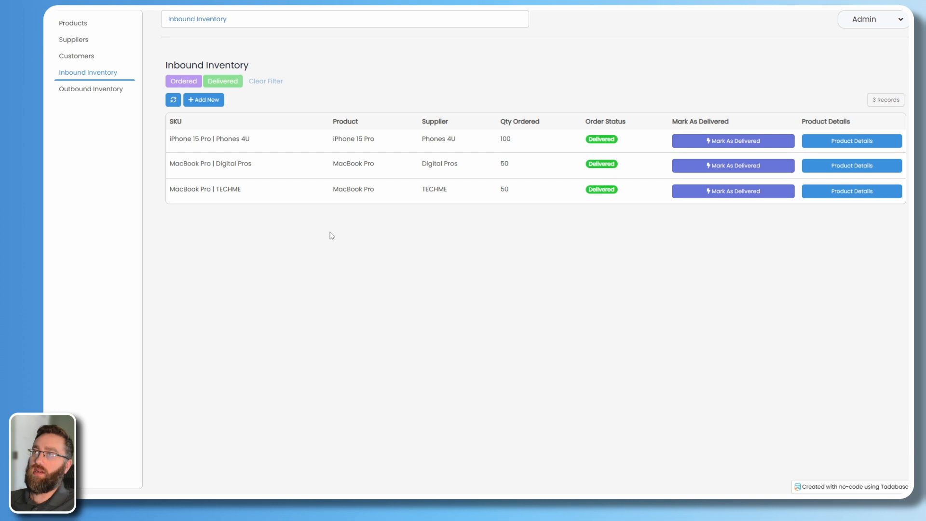
Add an outbound order of 10 MacBook Pro from the MacBook Pro | TECHME inbound record for the first customer.
click(85, 96)
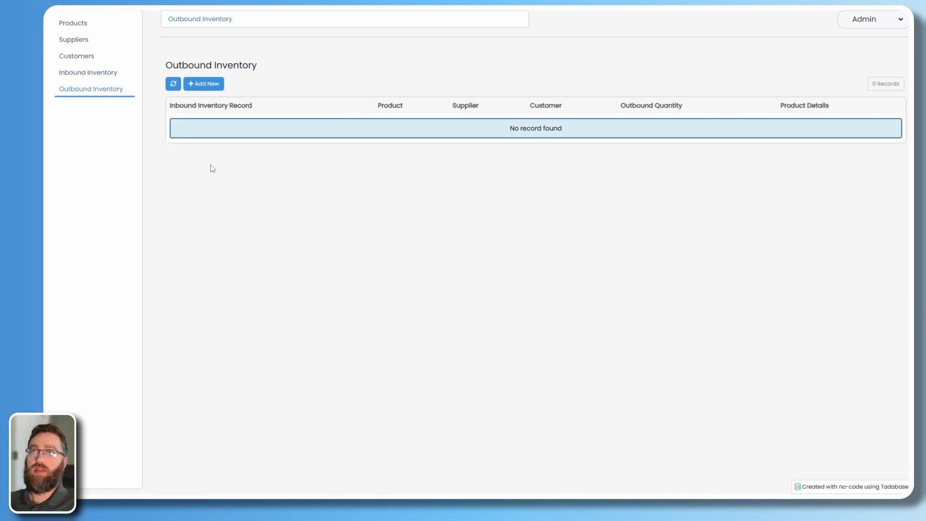
click(214, 86)
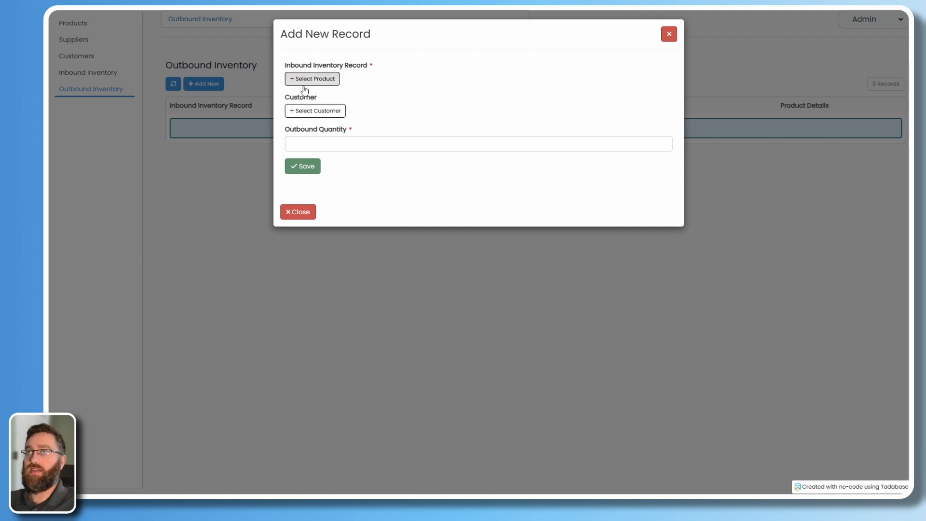
click(304, 85)
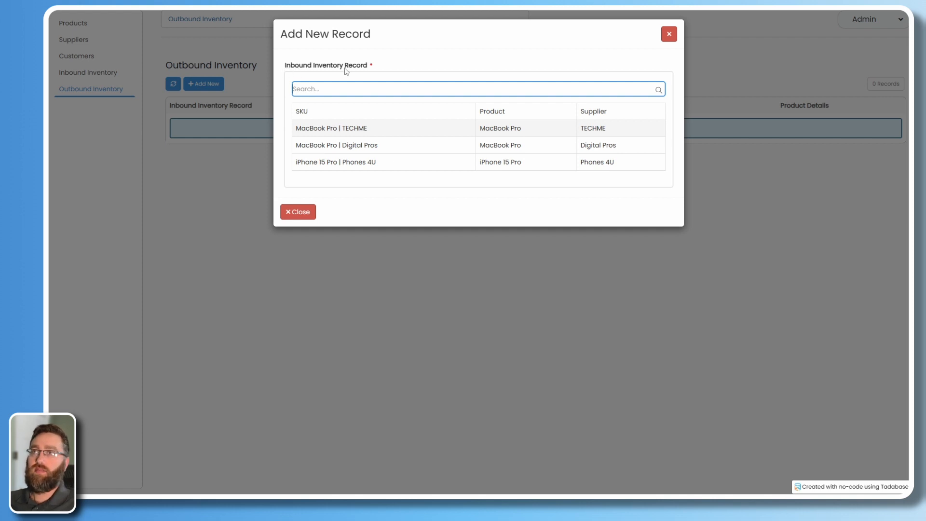
click(390, 132)
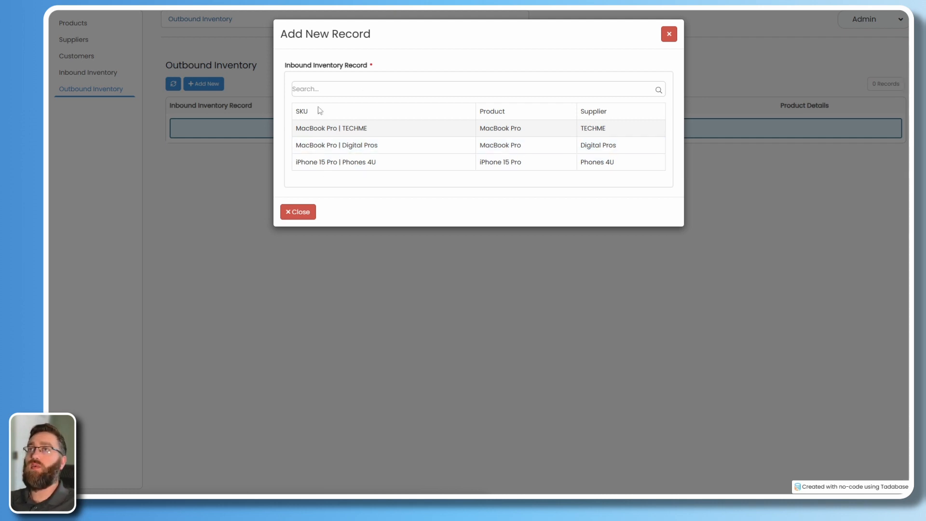
click(526, 133)
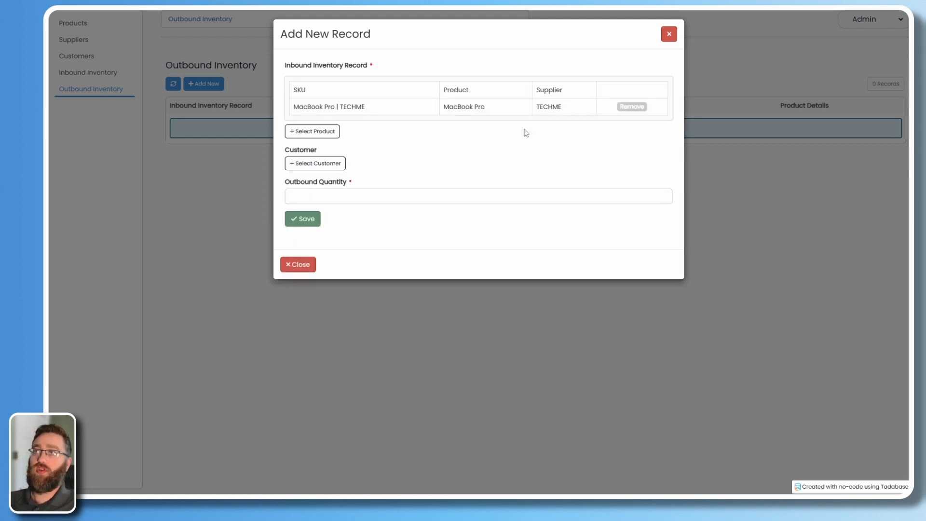
click(313, 164)
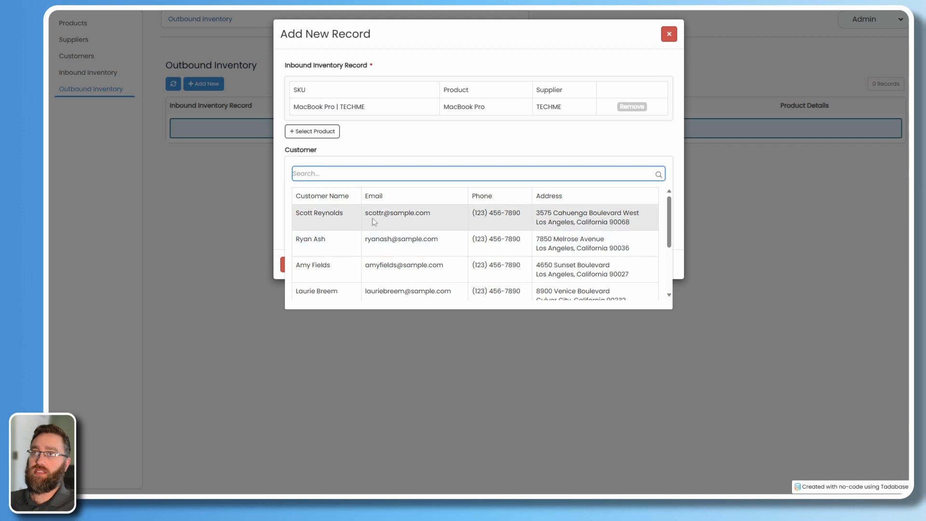
click(322, 223)
click(326, 255)
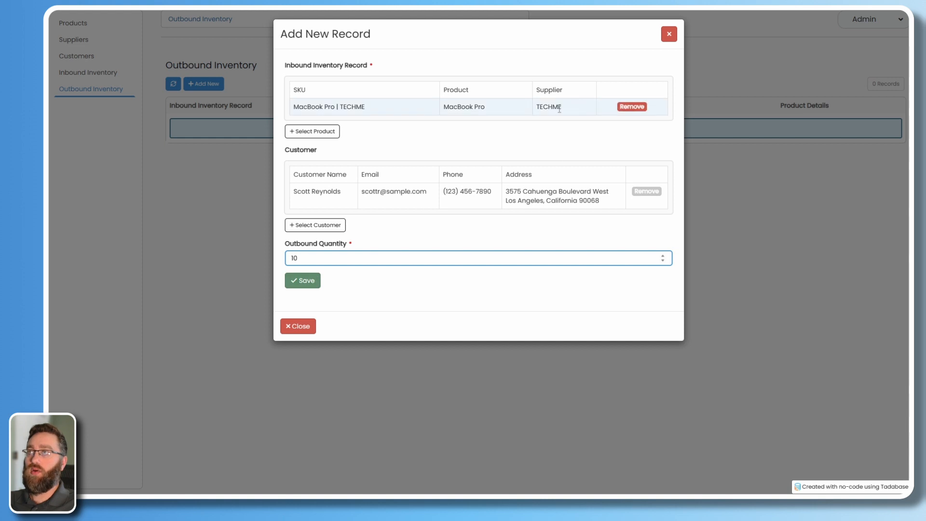
click(292, 282)
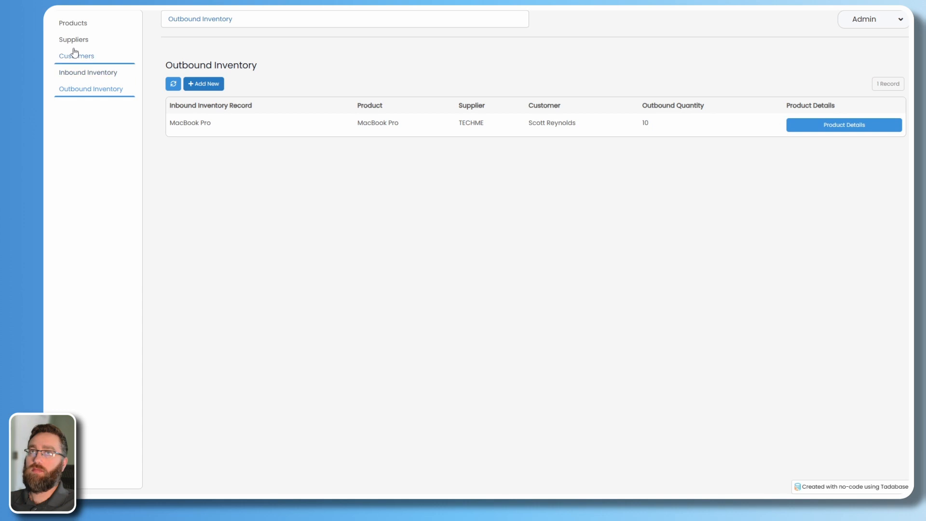
click(74, 26)
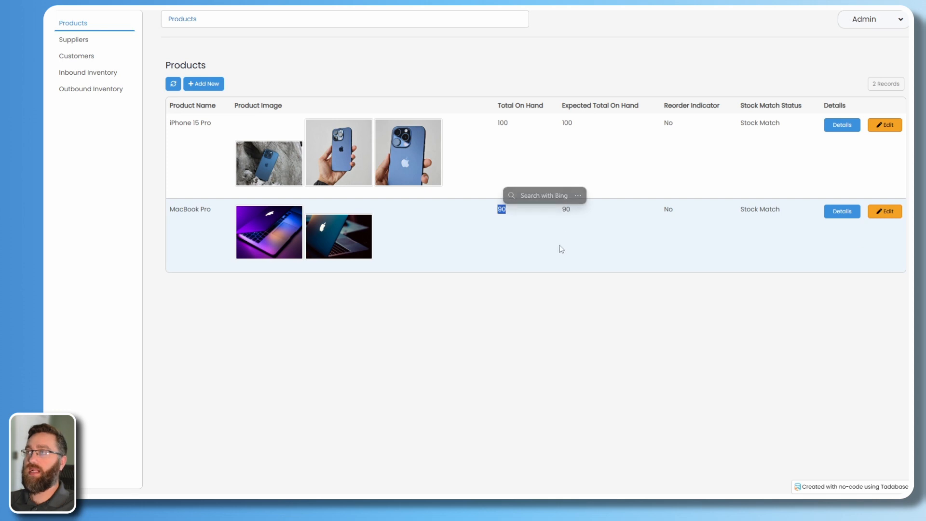
click(839, 214)
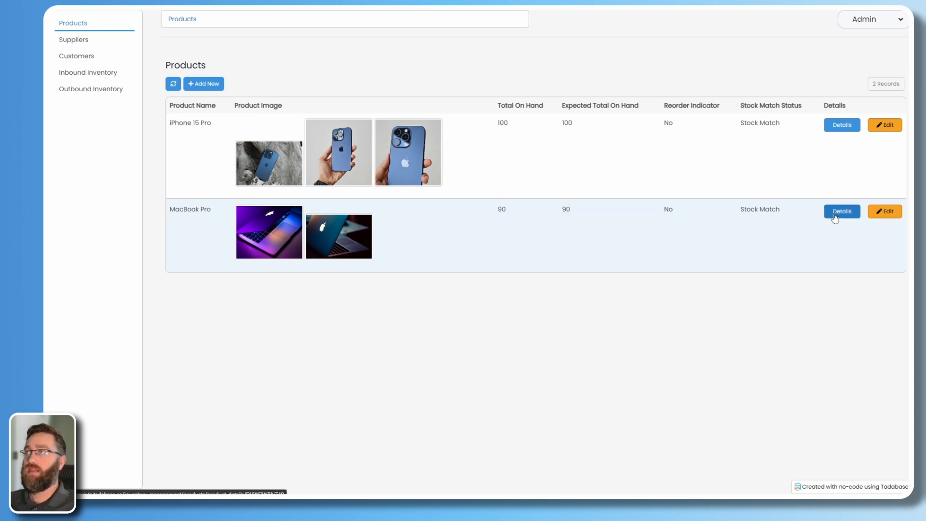
scroll(336, 320, down, 1)
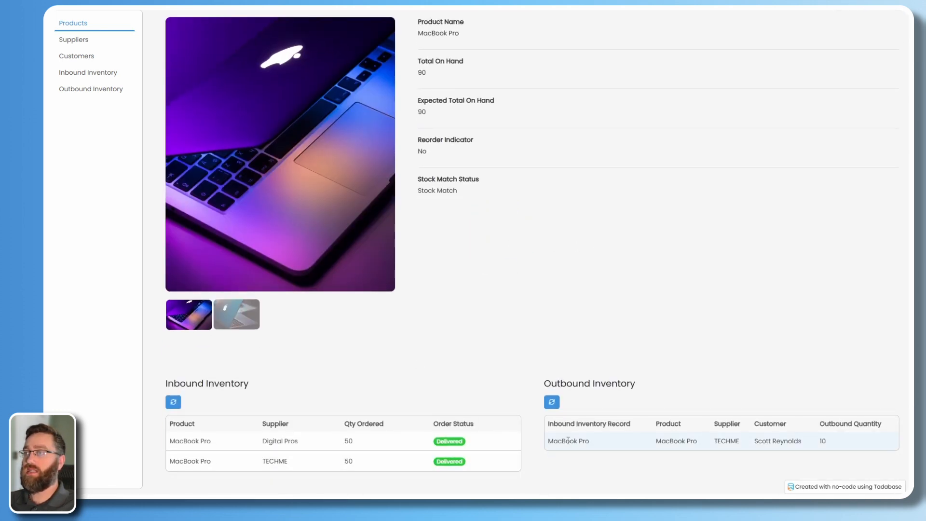
double_click(823, 441)
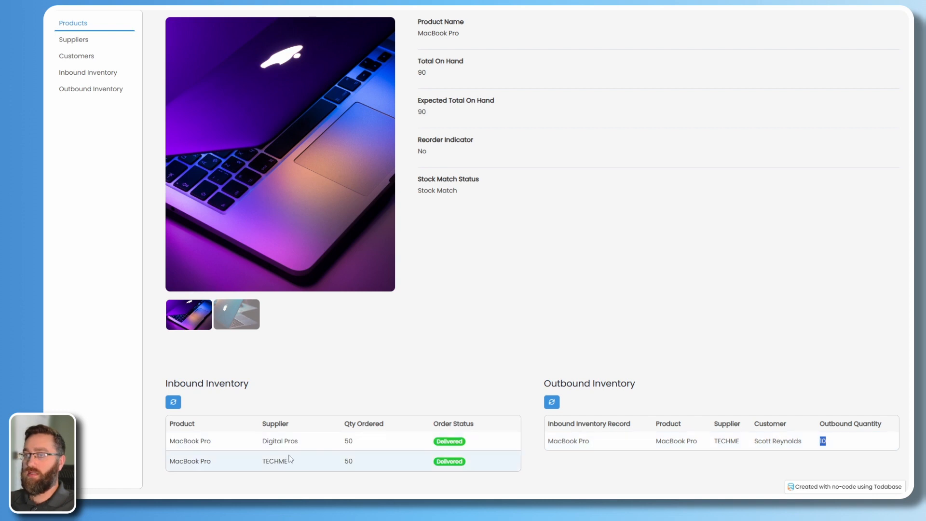
mouse_move(174, 464)
mouse_down()
mouse_move(394, 463)
mouse_move(170, 463)
mouse_up()
click(352, 461)
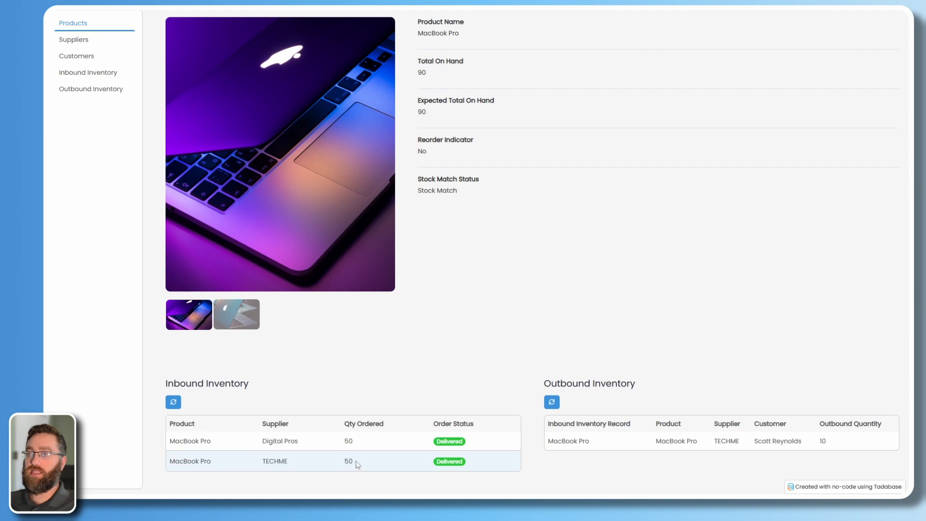
double_click(348, 461)
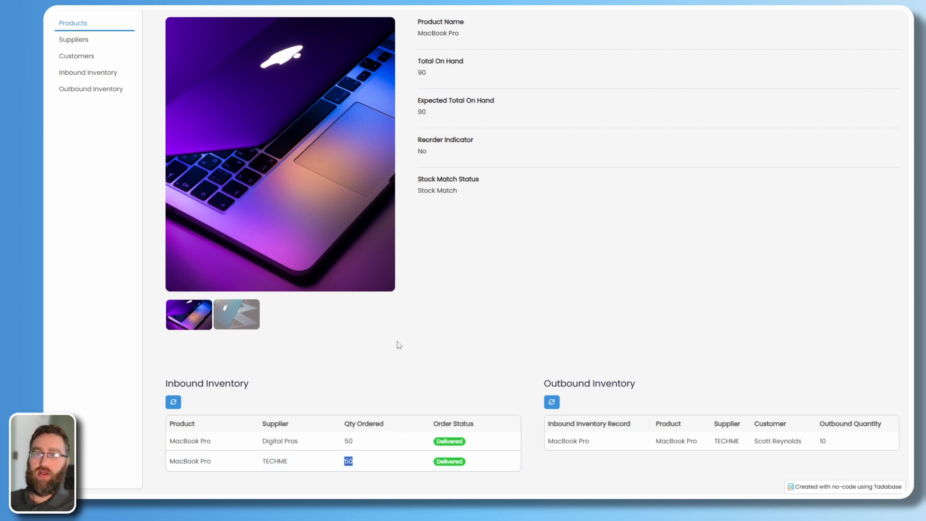
click(376, 390)
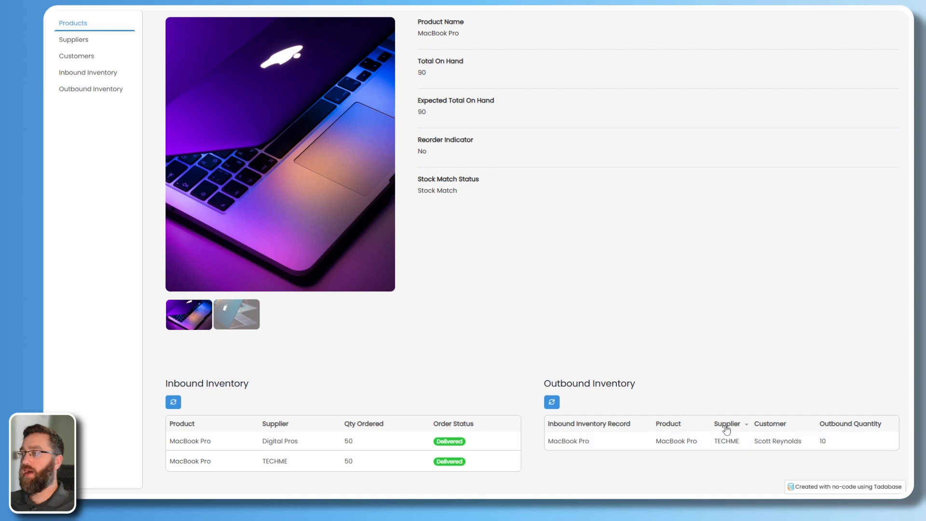
drag(740, 442, 655, 443)
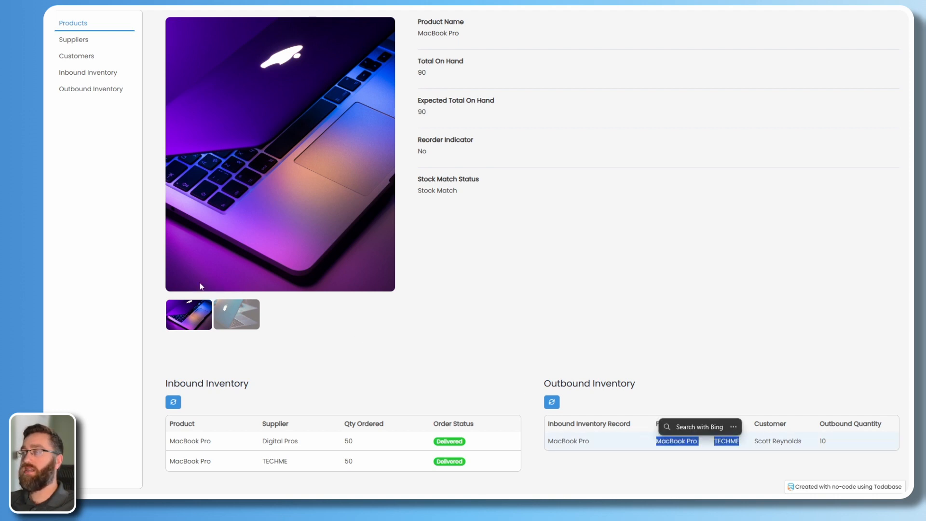
click(74, 96)
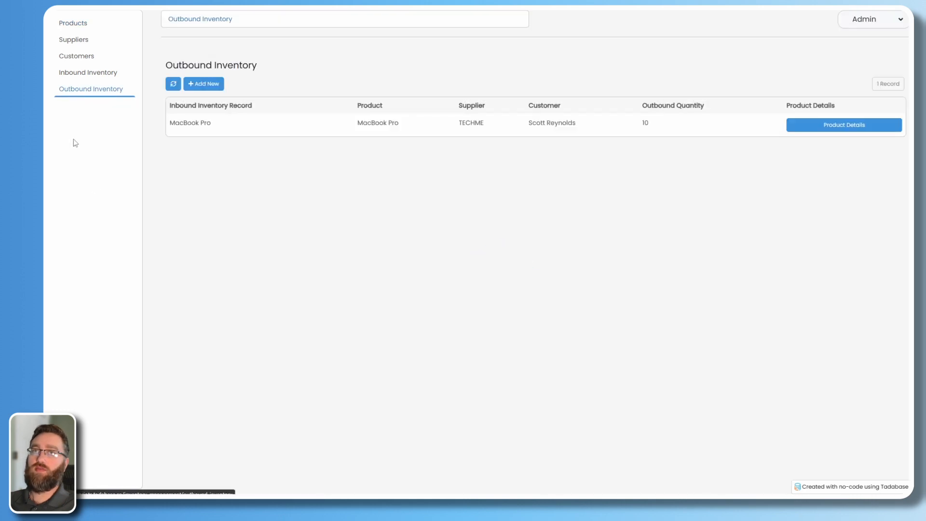
click(204, 85)
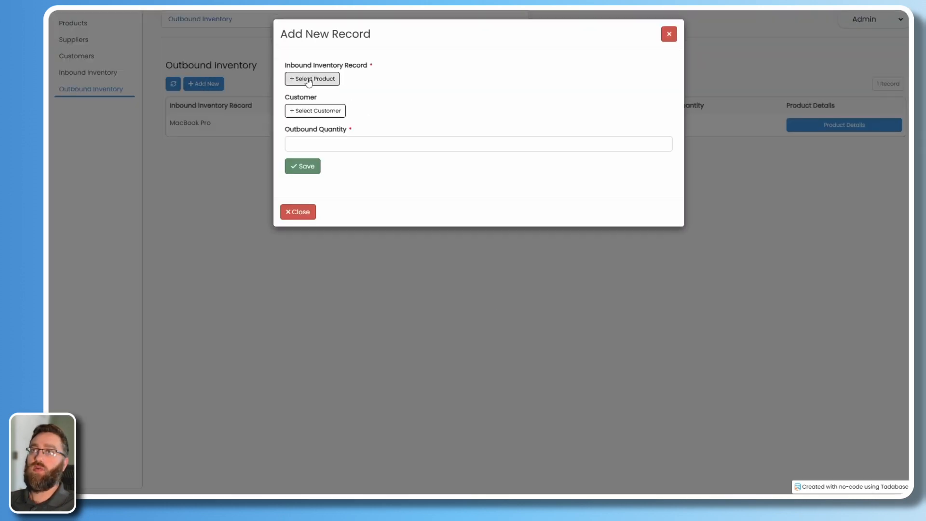
click(308, 77)
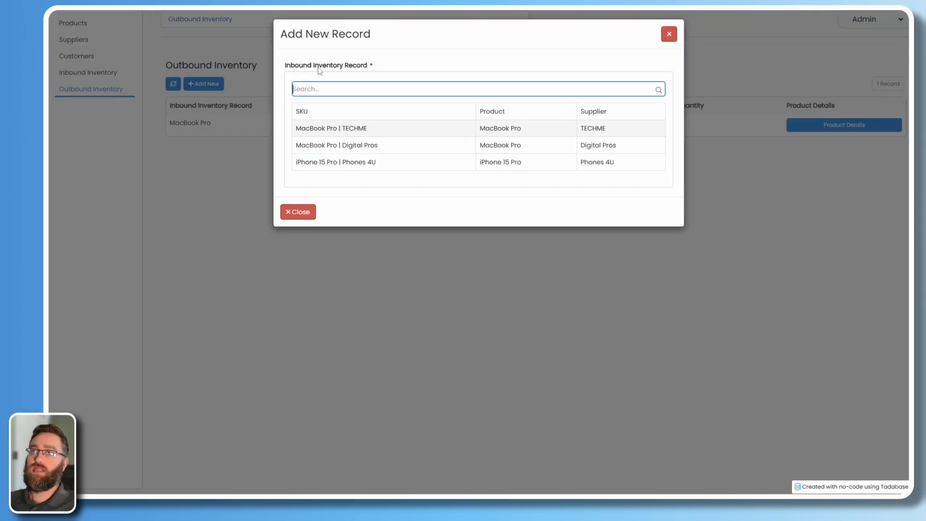
click(396, 64)
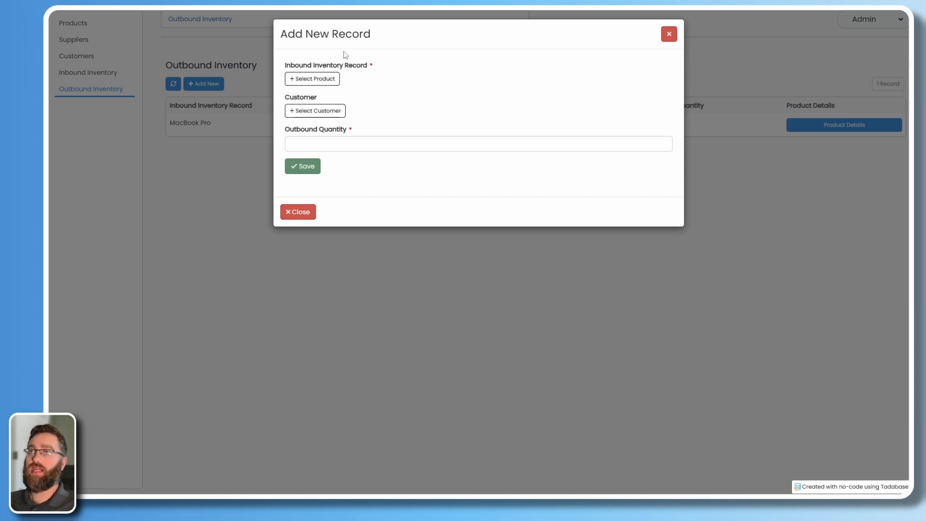
click(670, 33)
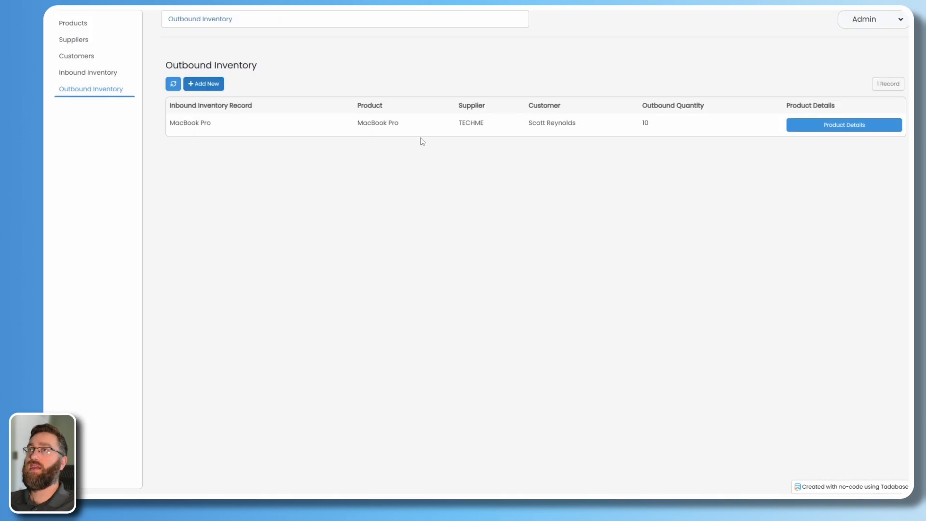
triple_click(412, 129)
drag(487, 126, 358, 125)
click(449, 245)
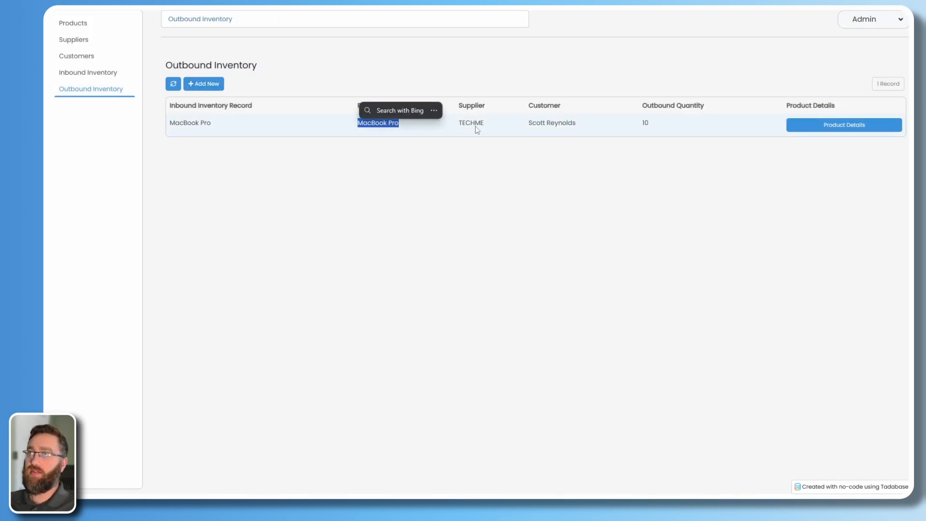
drag(475, 126, 457, 128)
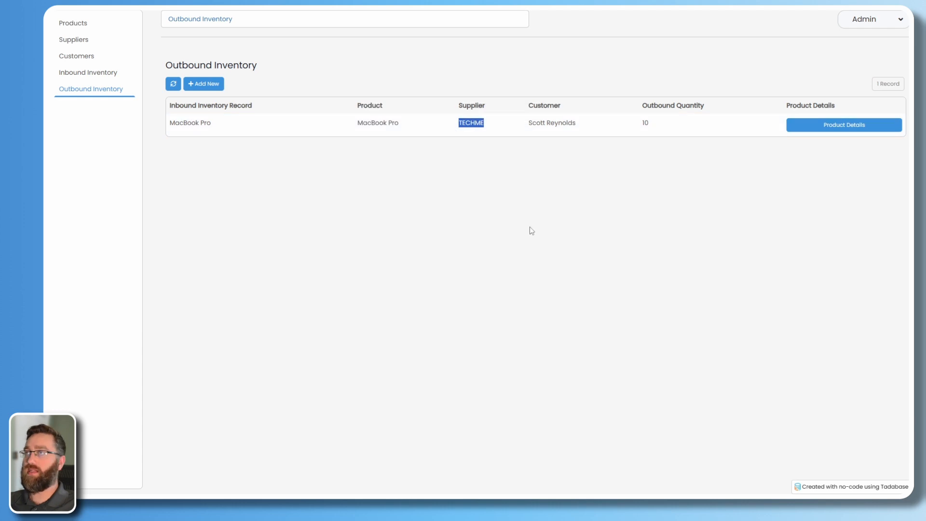
click(475, 195)
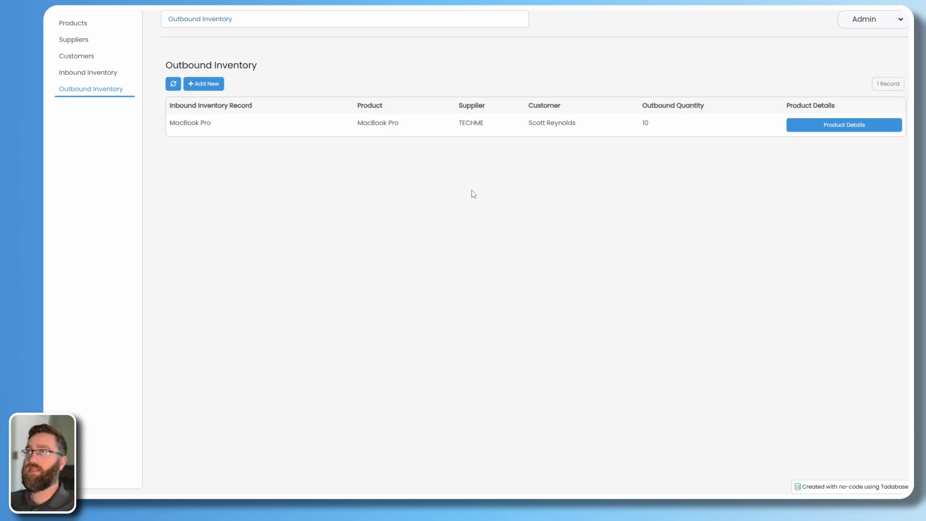
click(816, 128)
scroll(475, 289, down, 2)
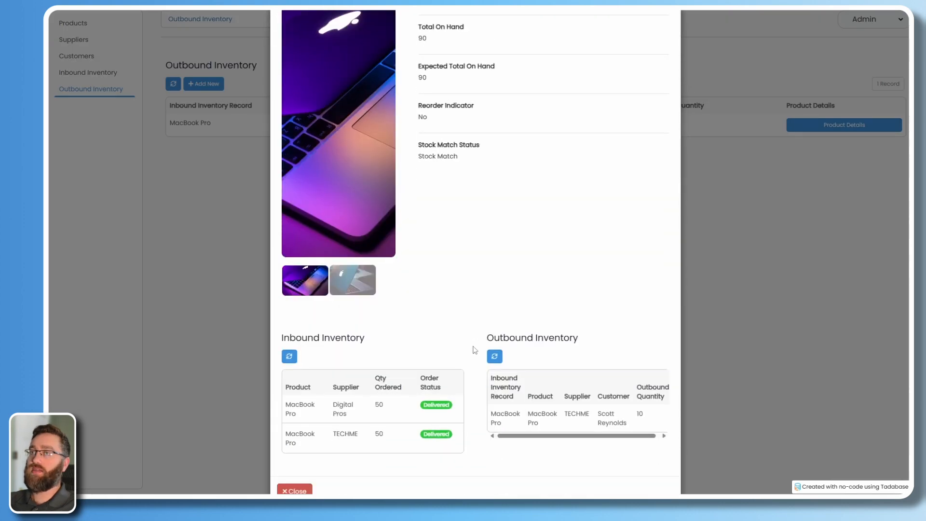
scroll(475, 350, down, 1)
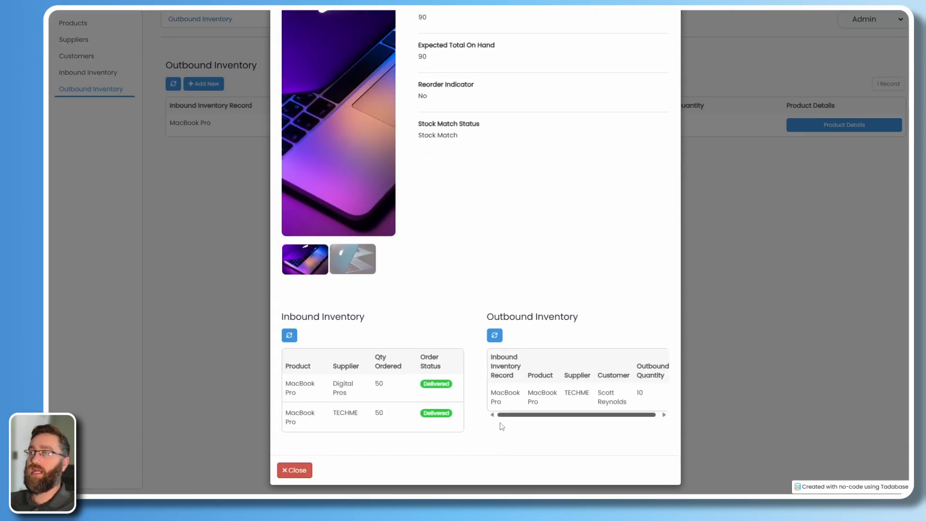
scroll(396, 410, up, 3)
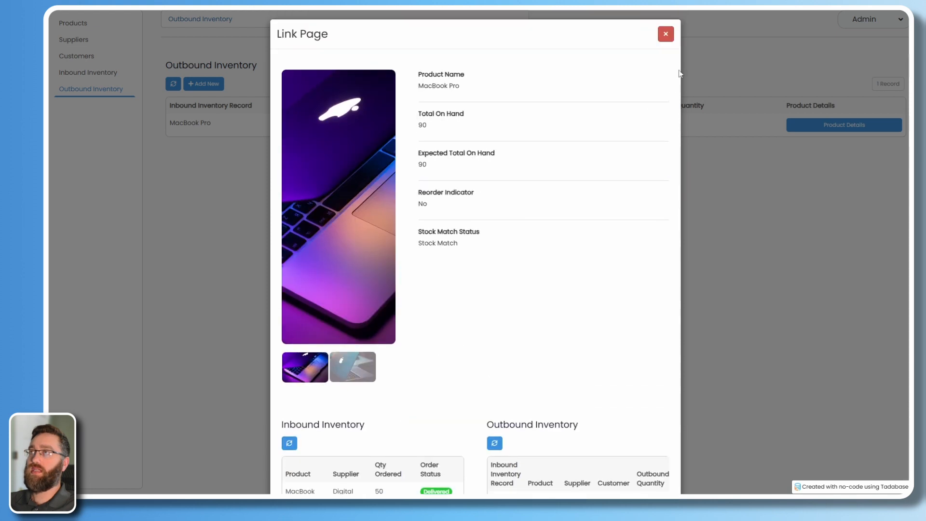
click(666, 34)
click(68, 22)
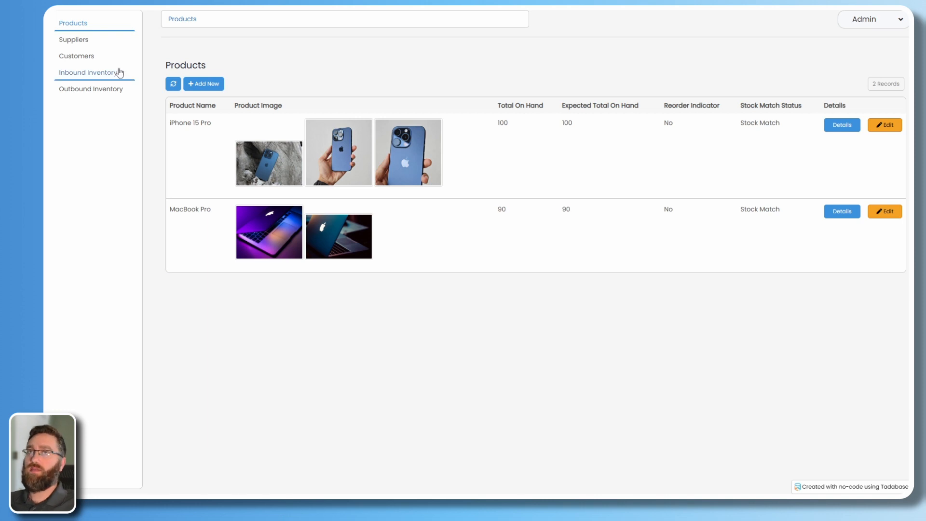
click(104, 82)
click(101, 93)
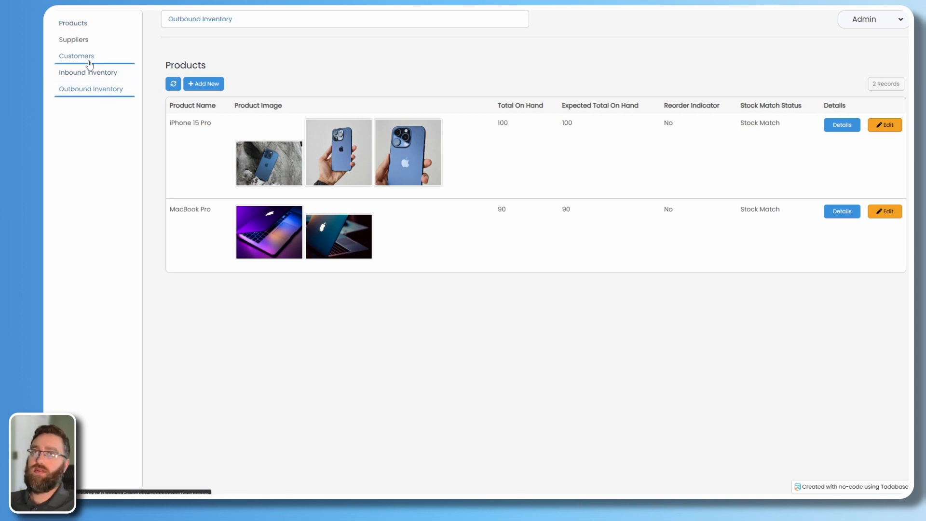
click(96, 80)
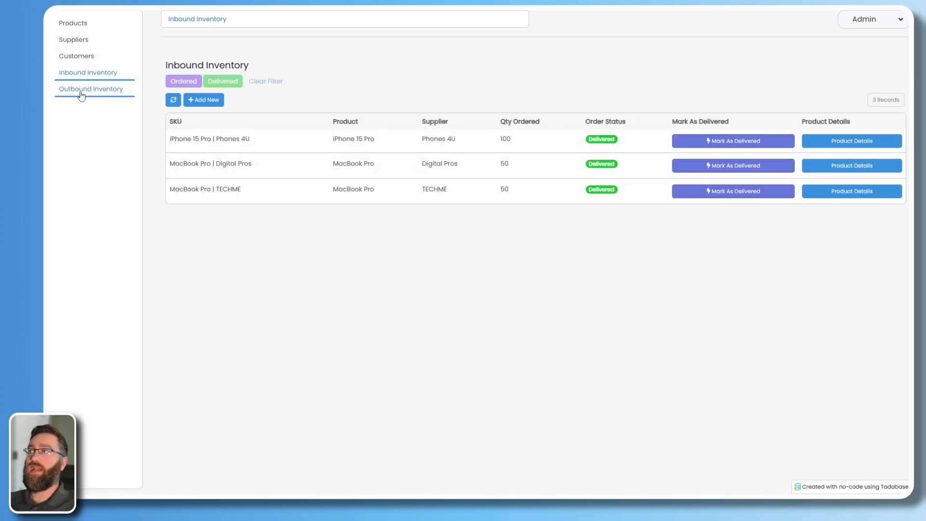
click(105, 98)
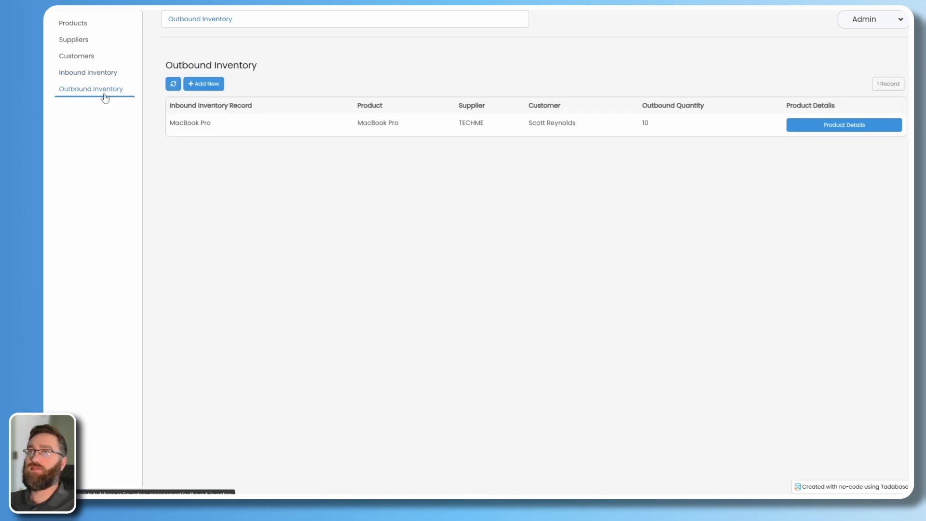
Add an outbound order of 25 MacBook Pro from the Digital Pros delivery for the second customer.
click(209, 85)
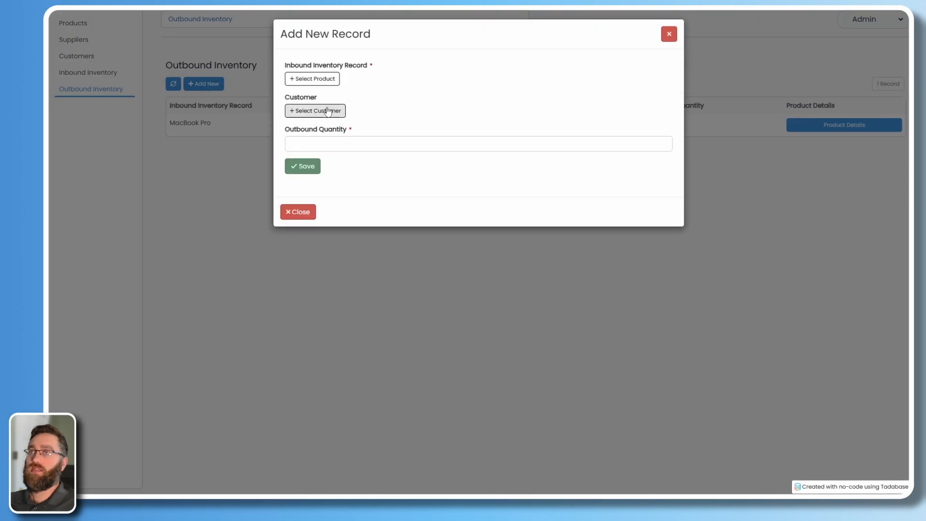
click(313, 78)
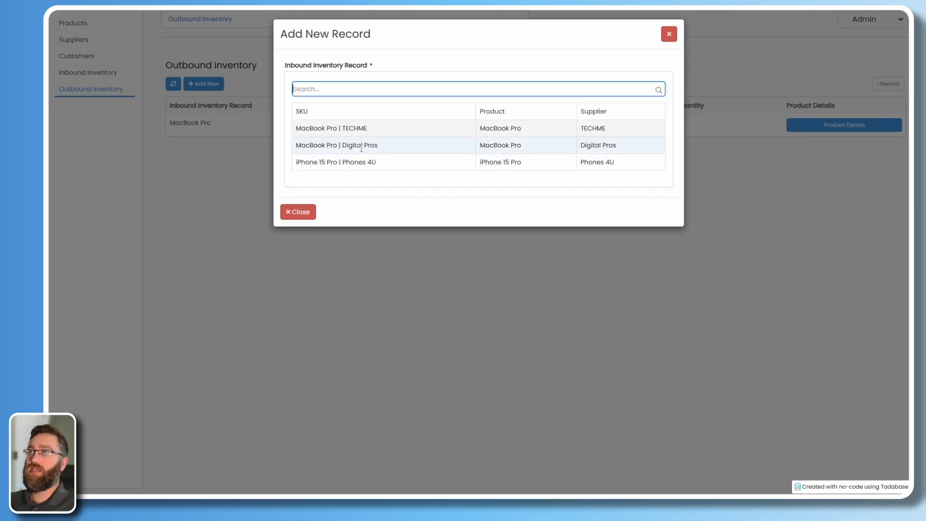
click(352, 145)
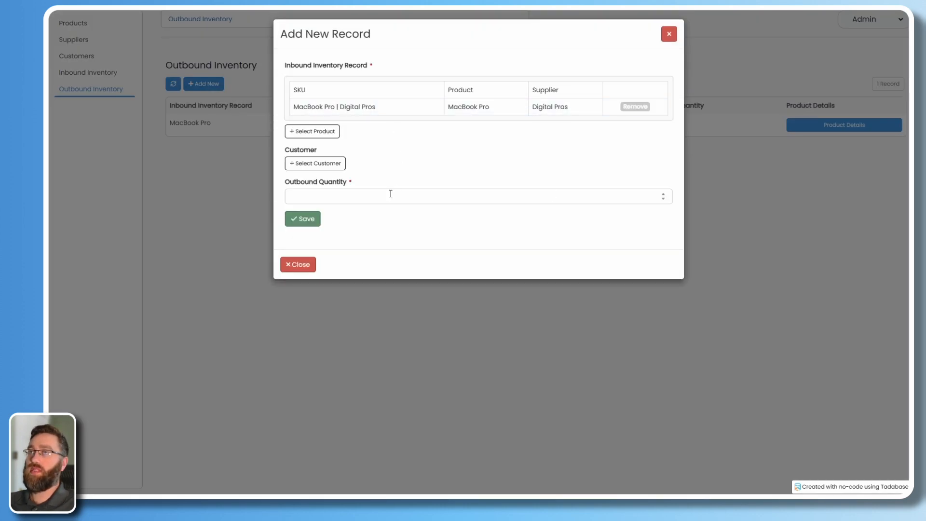
click(315, 164)
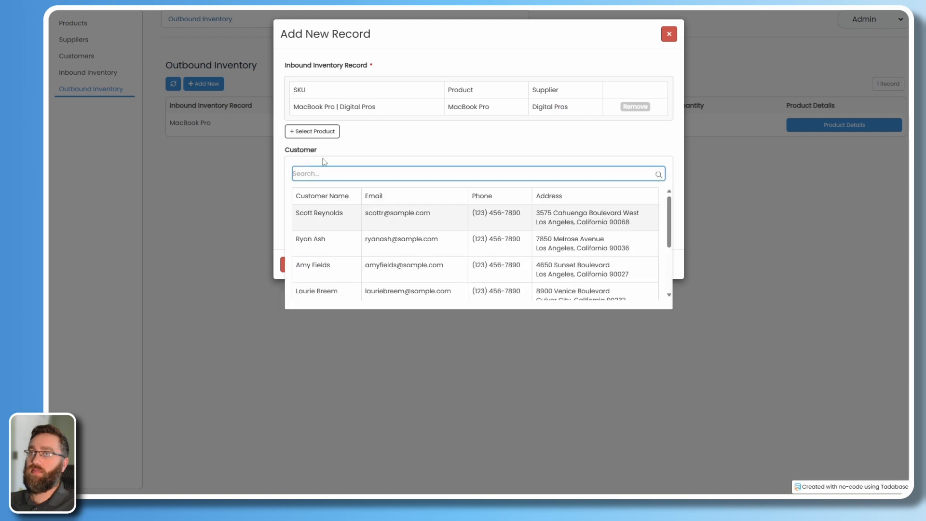
click(314, 241)
click(320, 261)
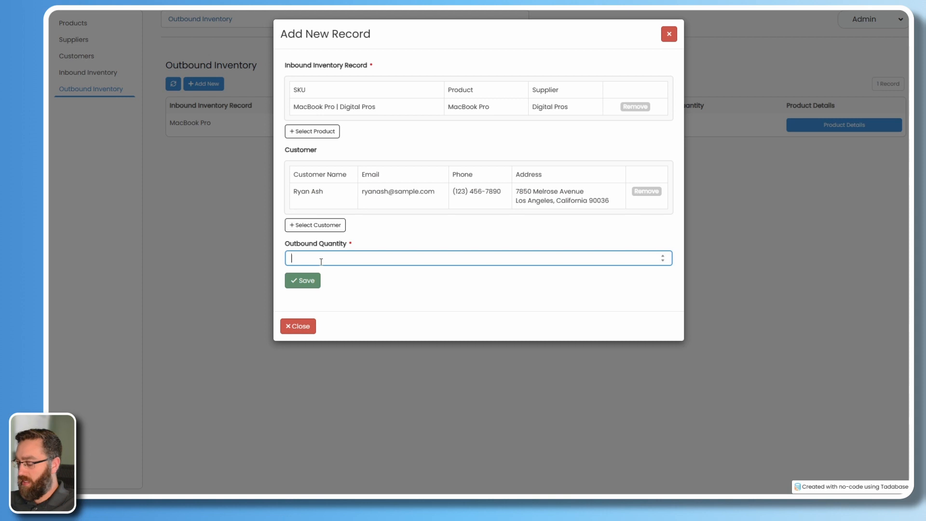
click(309, 280)
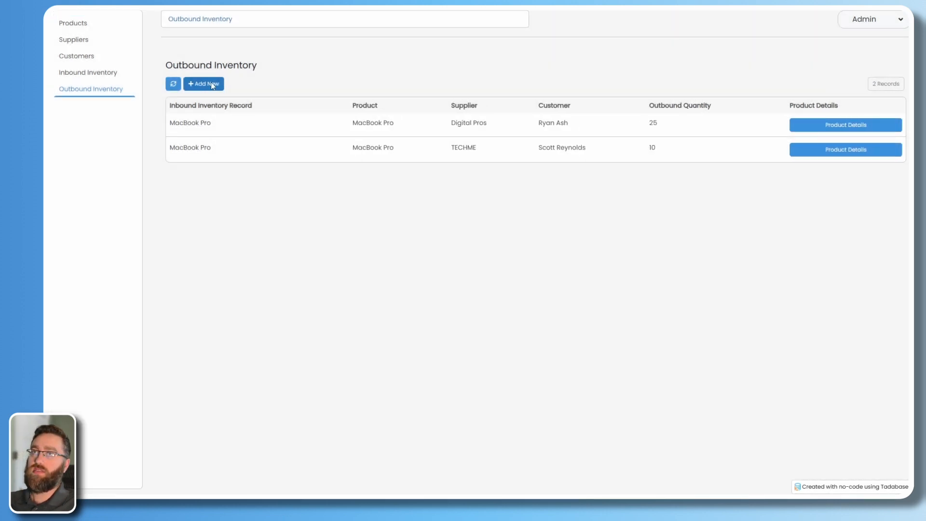
Add an outbound order of 15 iPhone 15 Pro from the Phones 4U delivery for the last customer.
click(210, 88)
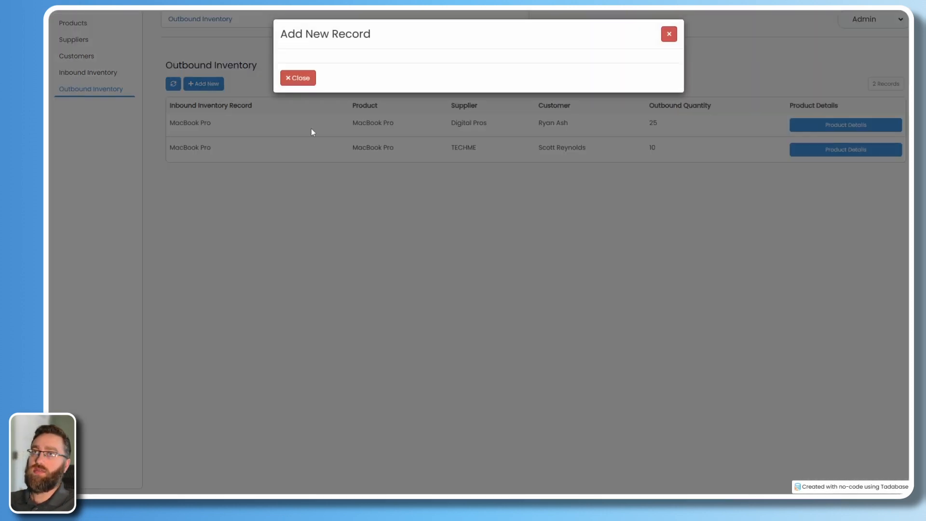
click(323, 80)
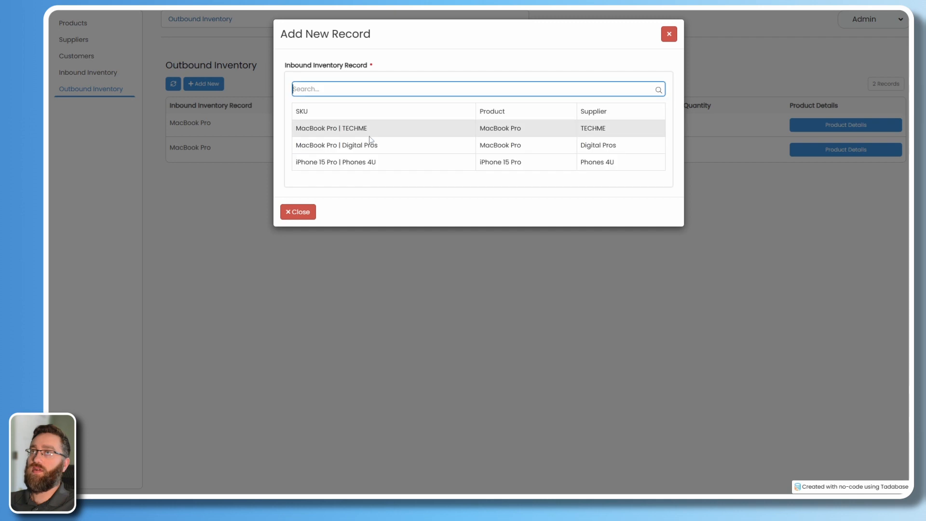
click(338, 162)
click(318, 163)
scroll(338, 270, down, 5)
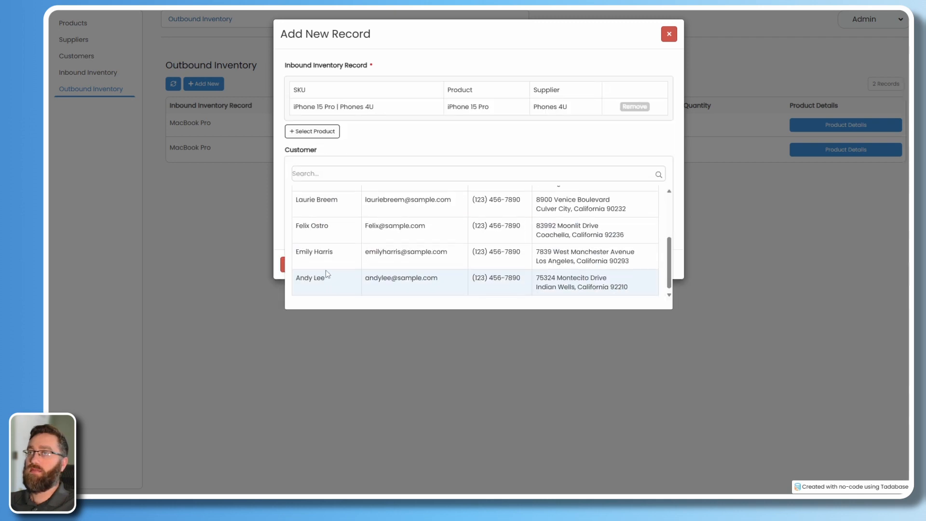
click(325, 270)
click(342, 257)
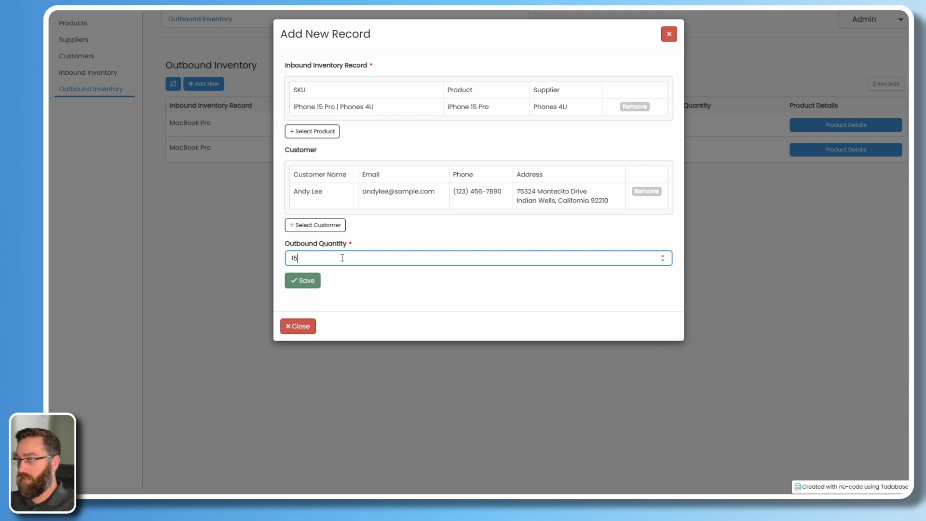
click(309, 281)
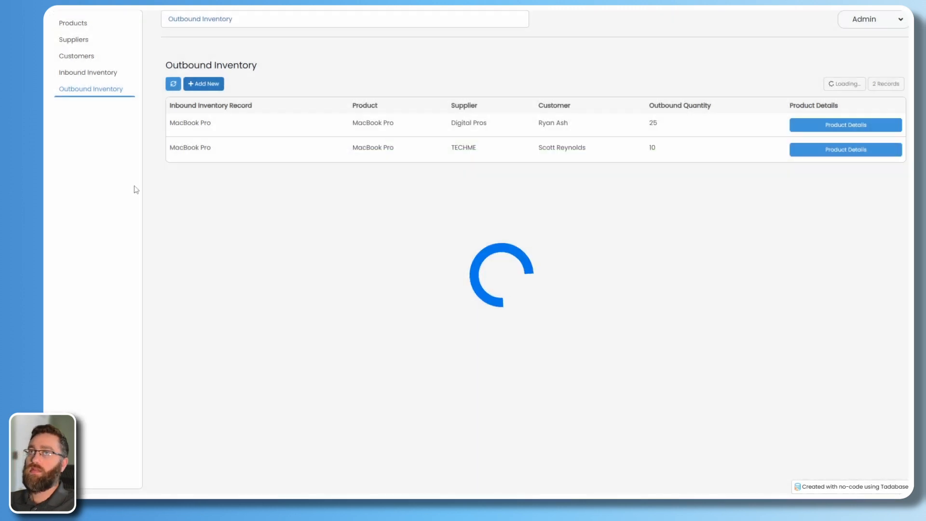
Check Products stock levels (iPhone 15 Pro at 85) and open MacBook Pro details showing 65 on hand.
click(79, 28)
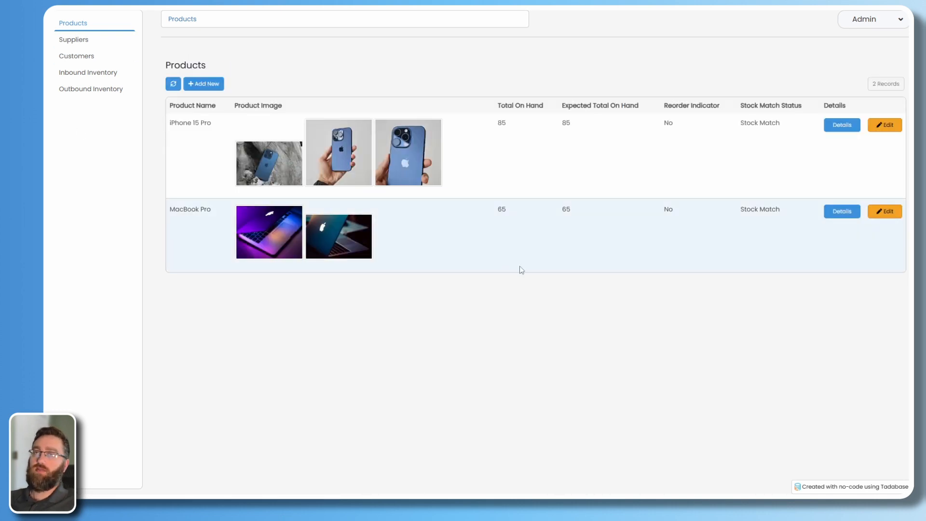
double_click(666, 215)
click(705, 435)
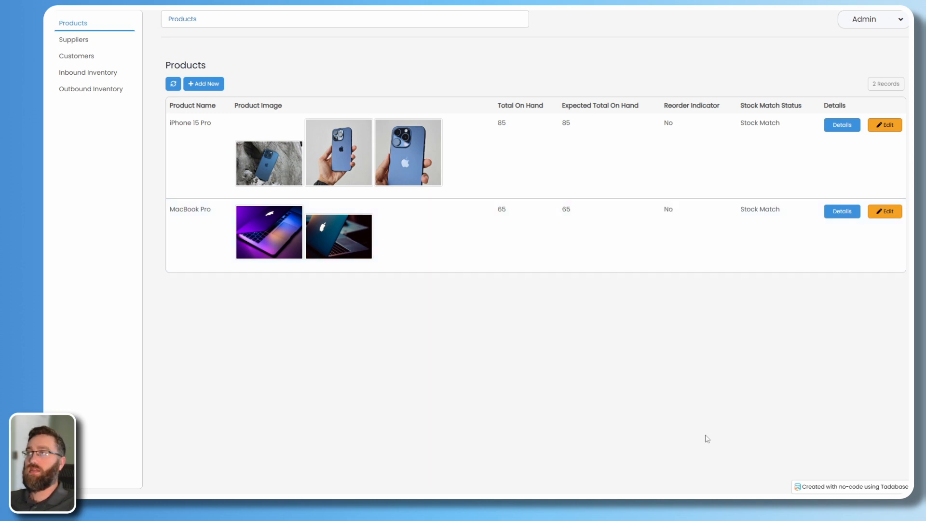
drag(740, 211, 809, 212)
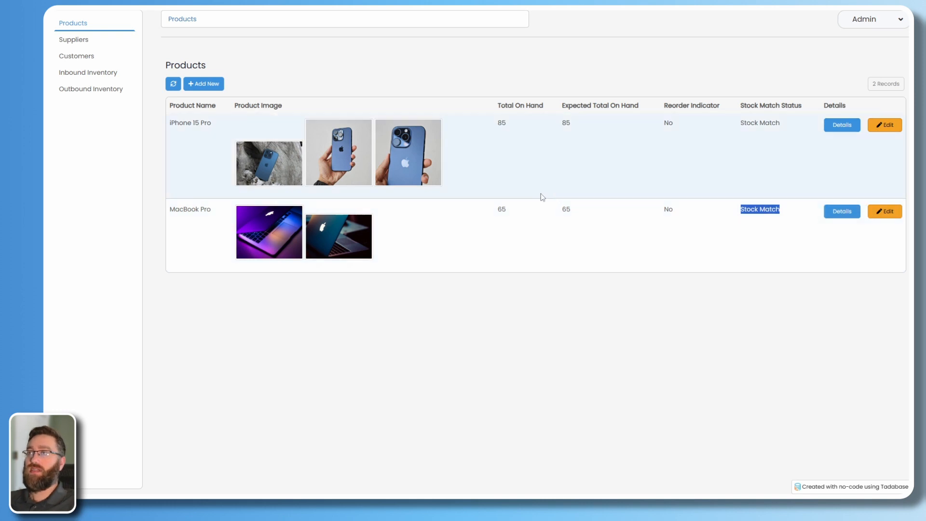
click(559, 307)
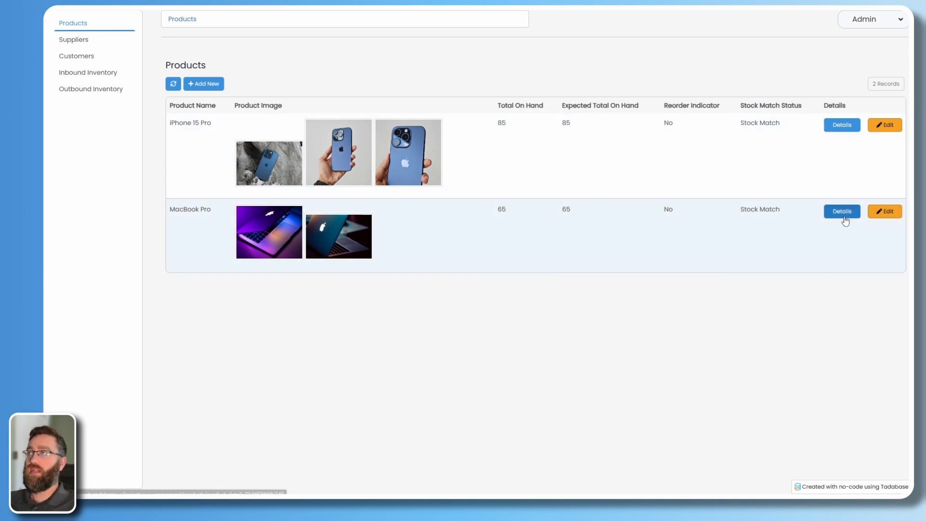
click(843, 213)
scroll(386, 303, down, 2)
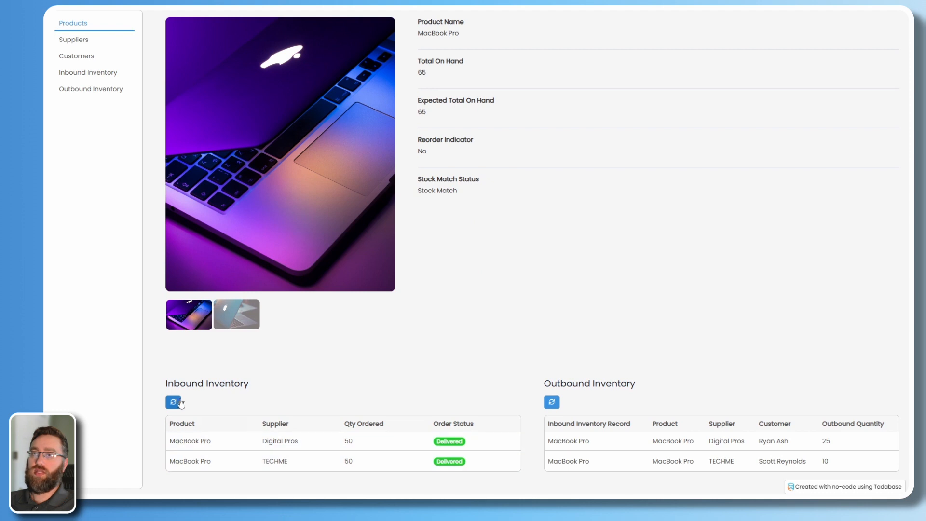